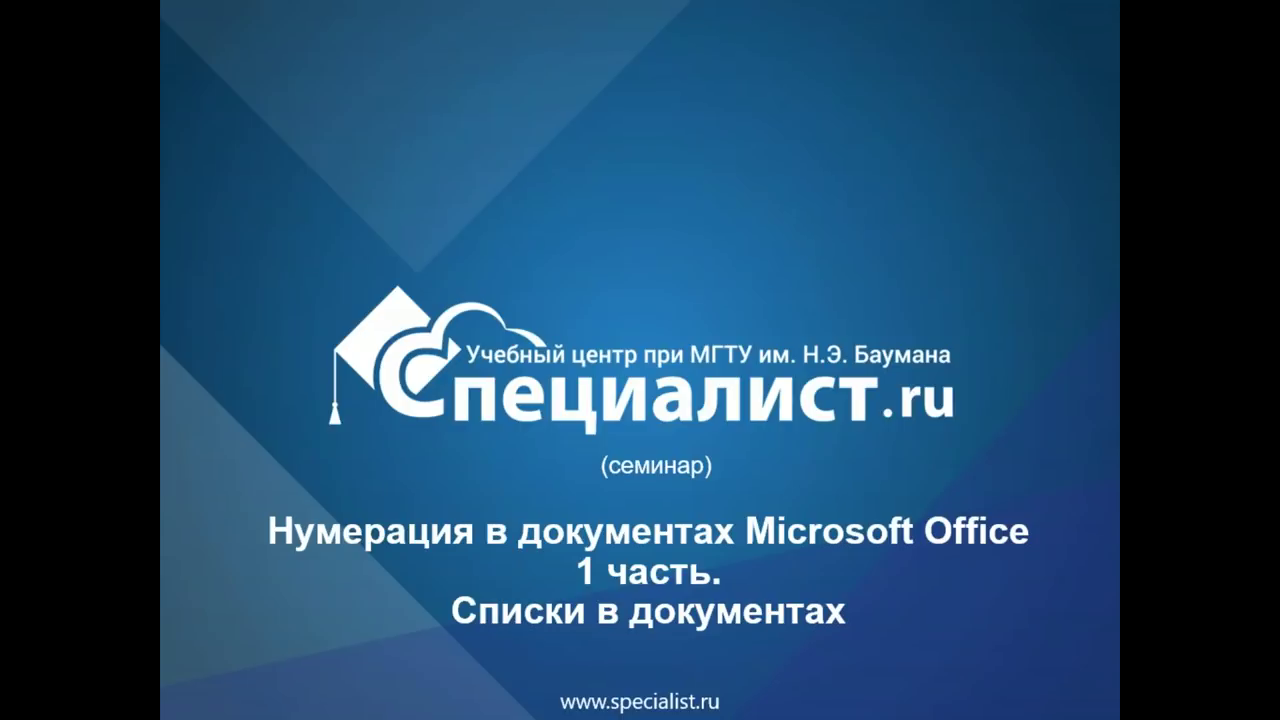
# Advance the slideshow past the title and bio slides to the 'Мои курсы' course list
pyautogui.click(639, 131)
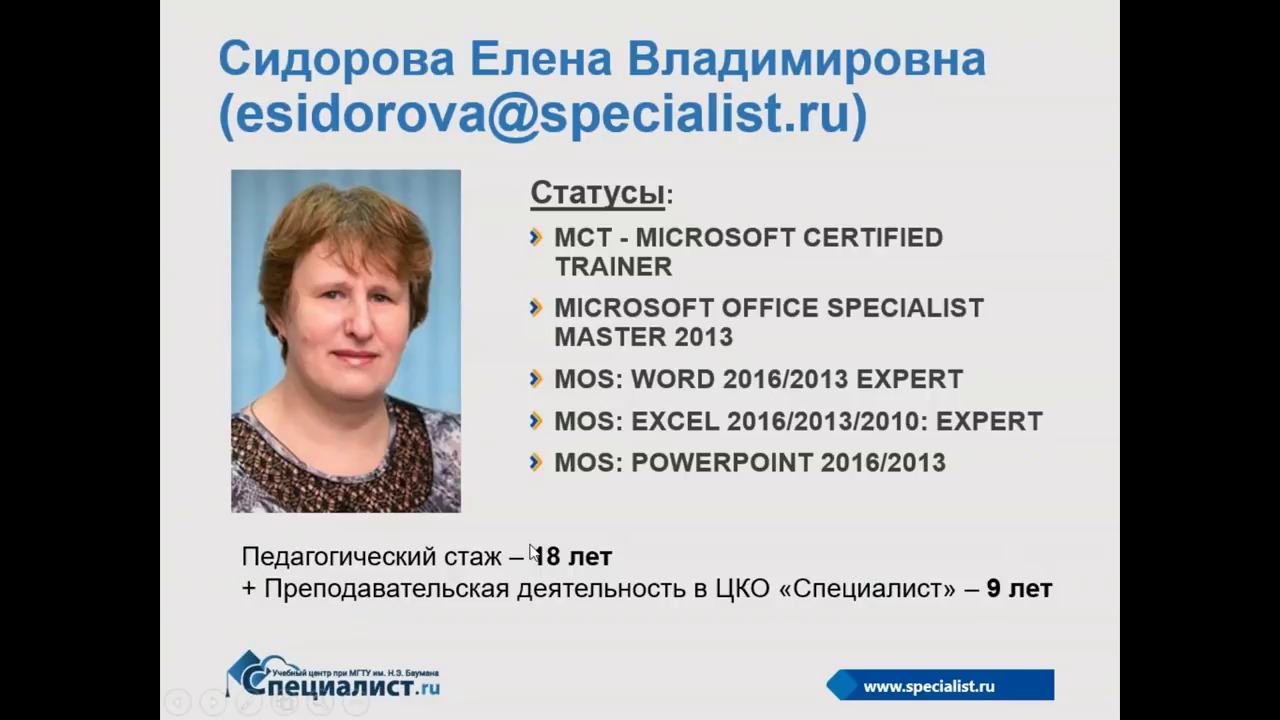
pyautogui.click(612, 472)
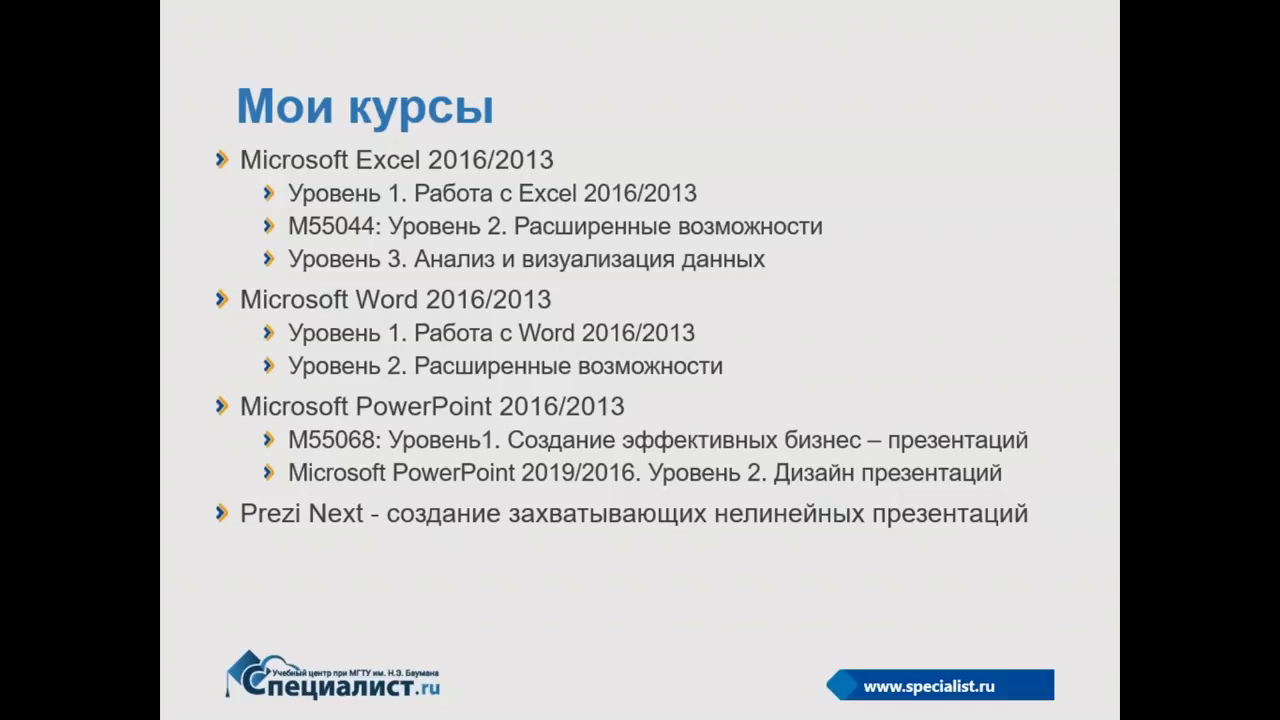
# Go to the 'Цепочка семинаров' slide and reveal its three dated parts and their sub-topics
pyautogui.press('Right')
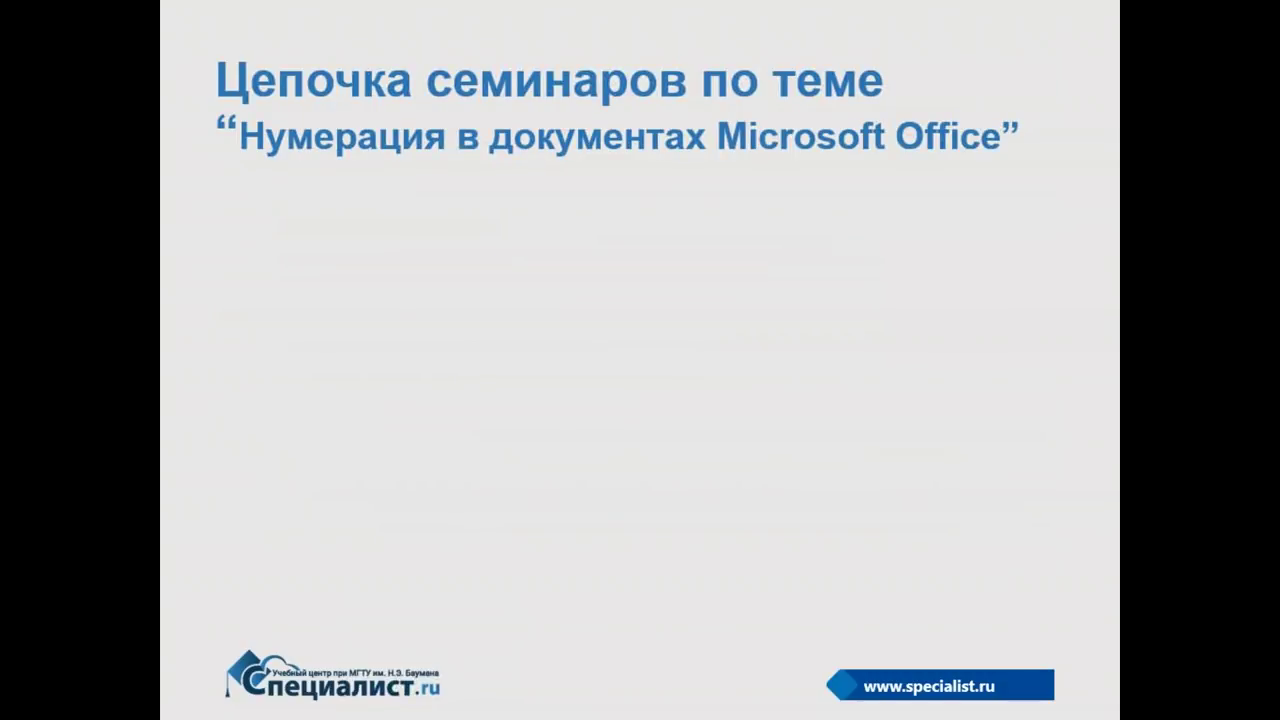
pyautogui.press('Right')
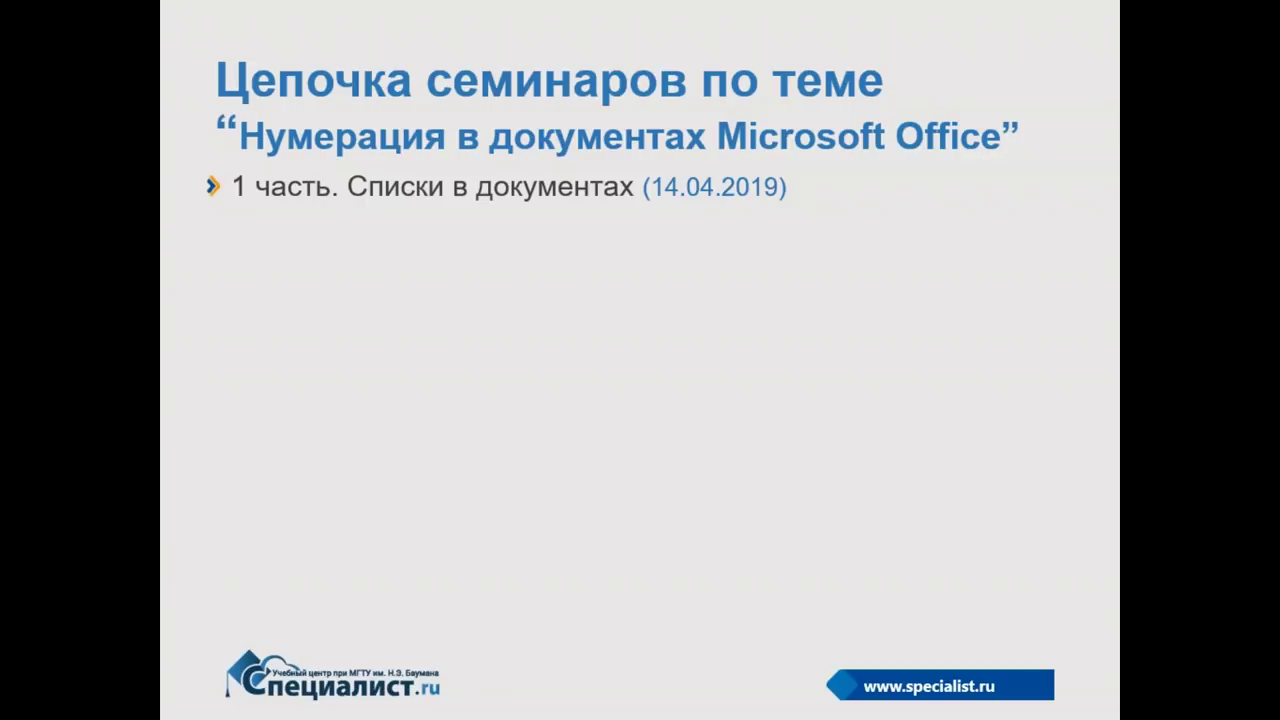
pyautogui.press('Right')
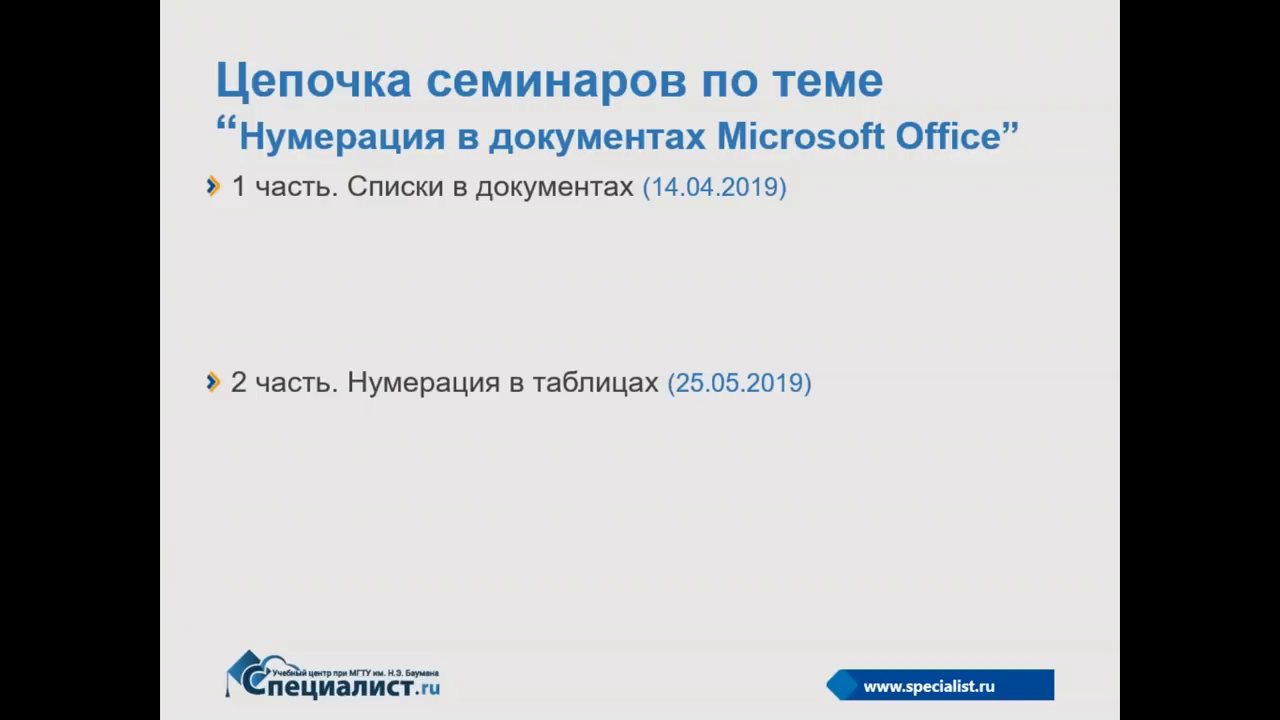
pyautogui.press('Right')
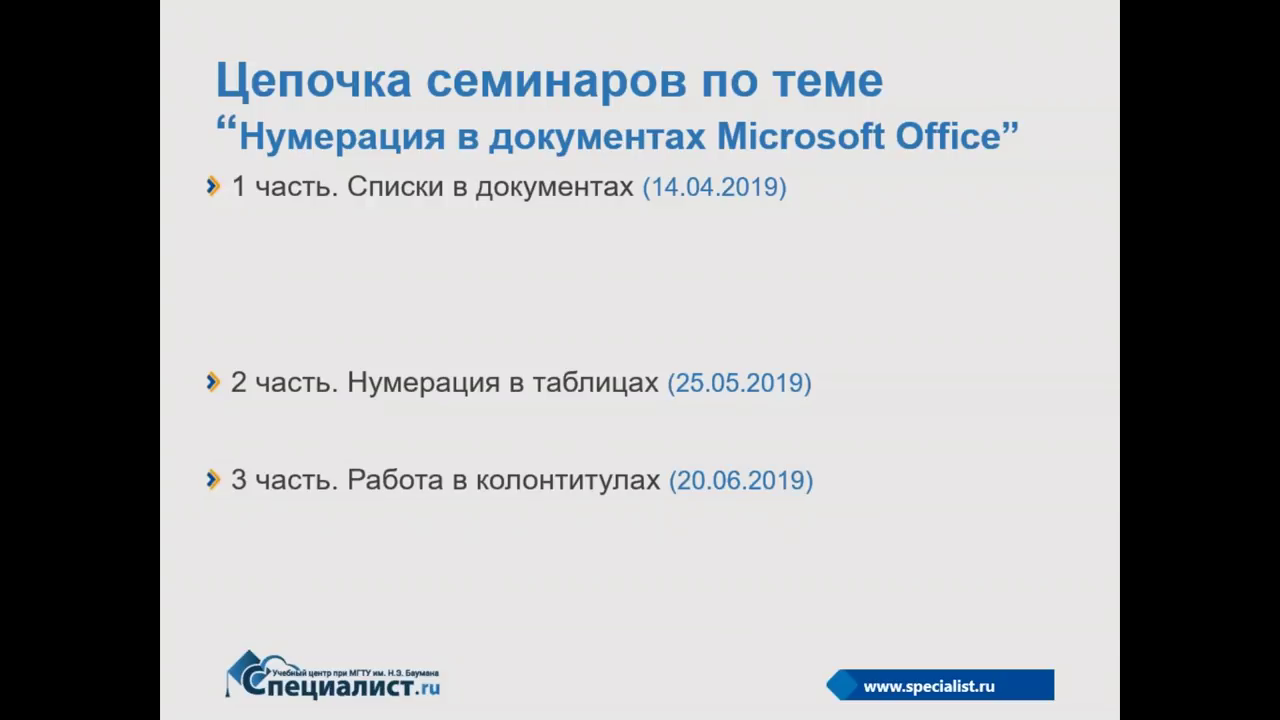
pyautogui.press('Right')
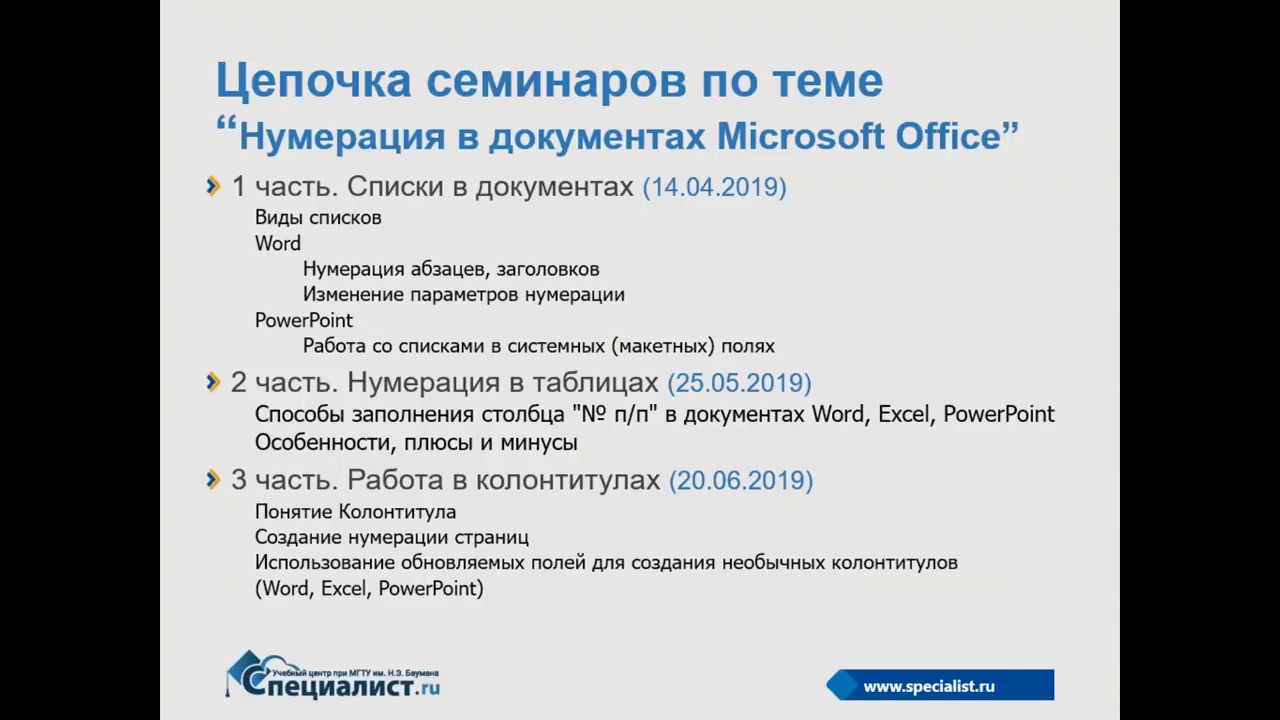
# Advance to the 'Содержание семинара (14.04.2019)' slide
pyautogui.press('Right')
# End the slideshow and minimize PowerPoint to bring up Word's blank Документ1
pyautogui.press('Escape')
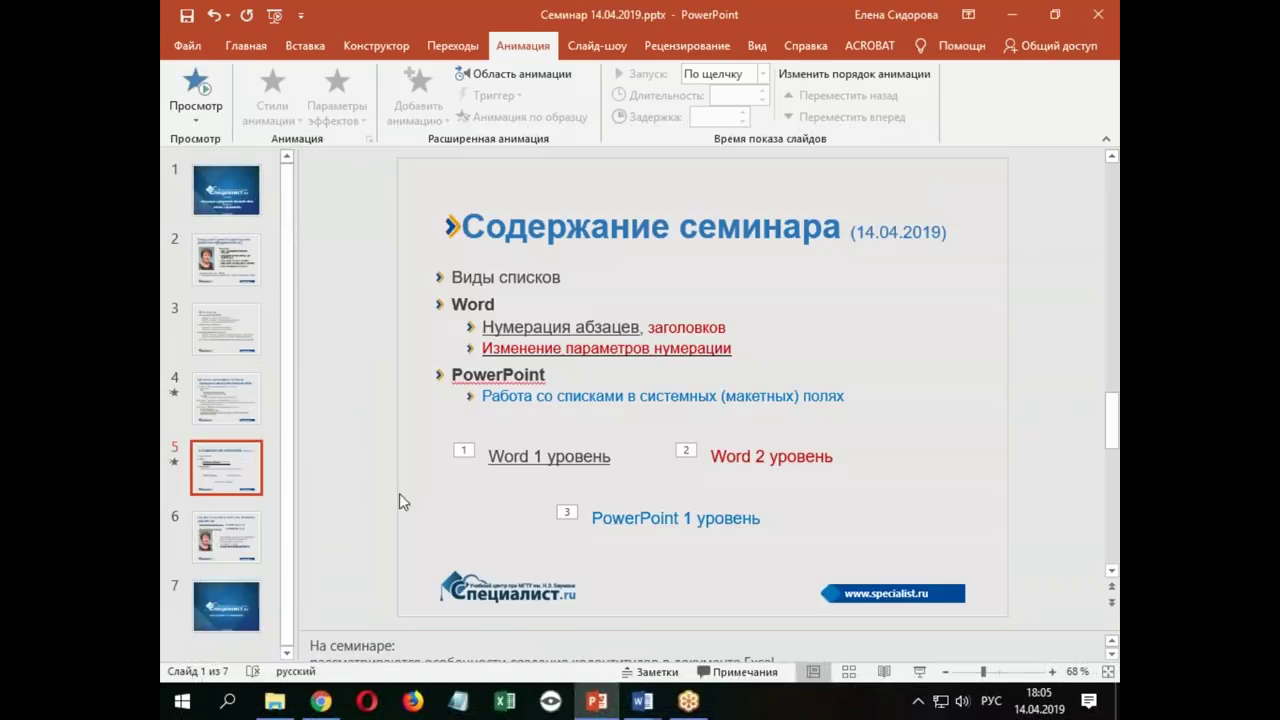
pyautogui.click(1040, 10)
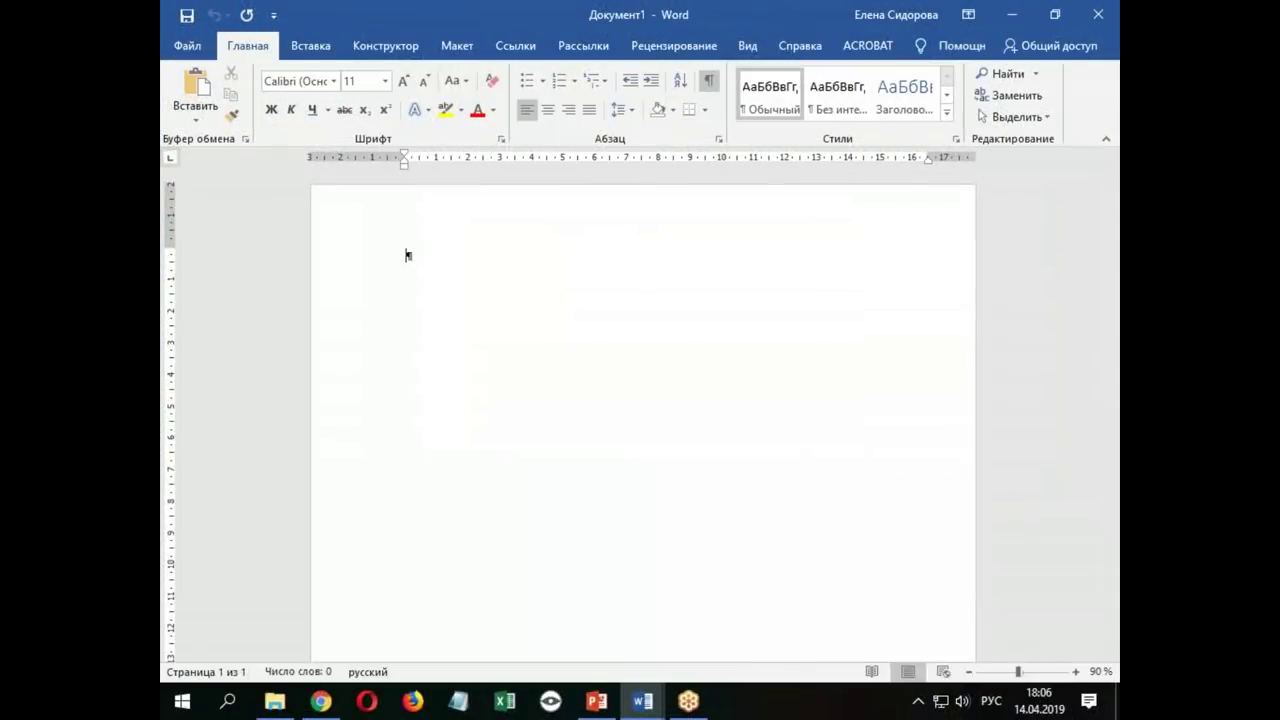
# Zoom the blank document to 110% and show the Bullets library of marker styles
pyautogui.keyDown('ctrl'); pyautogui.scroll(2, 609, 251); pyautogui.keyUp('ctrl')
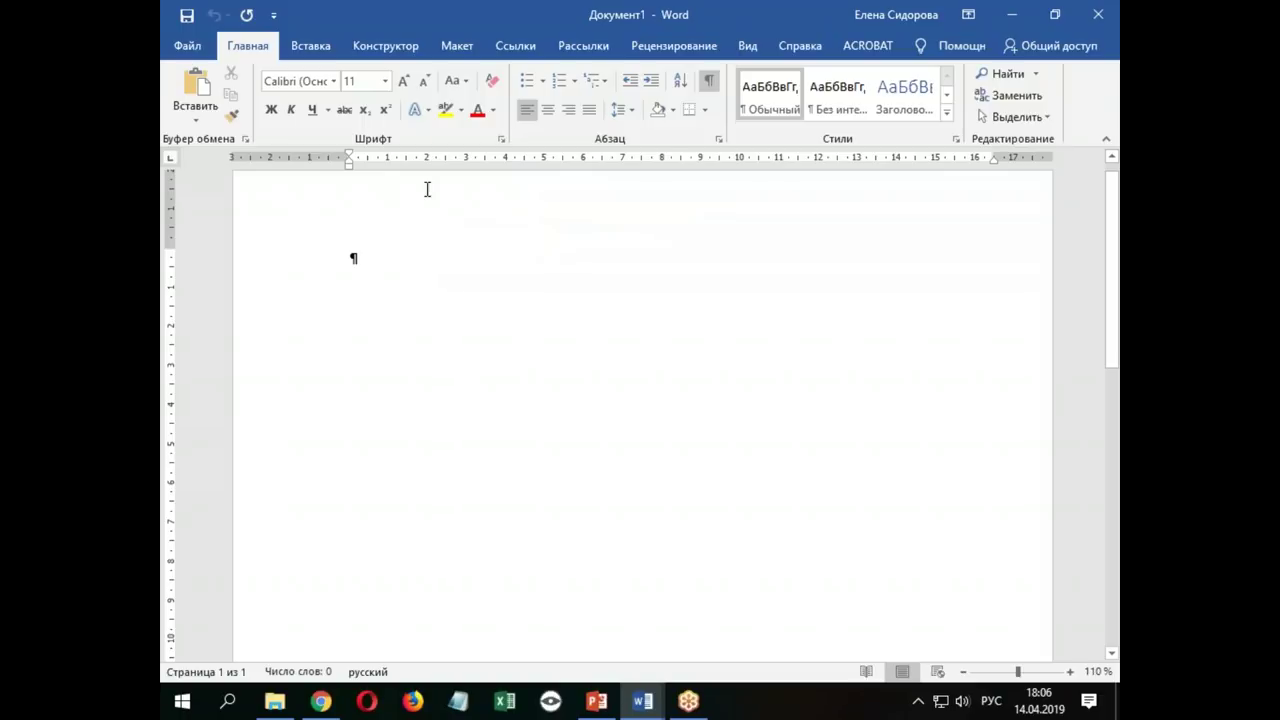
pyautogui.click(544, 84)
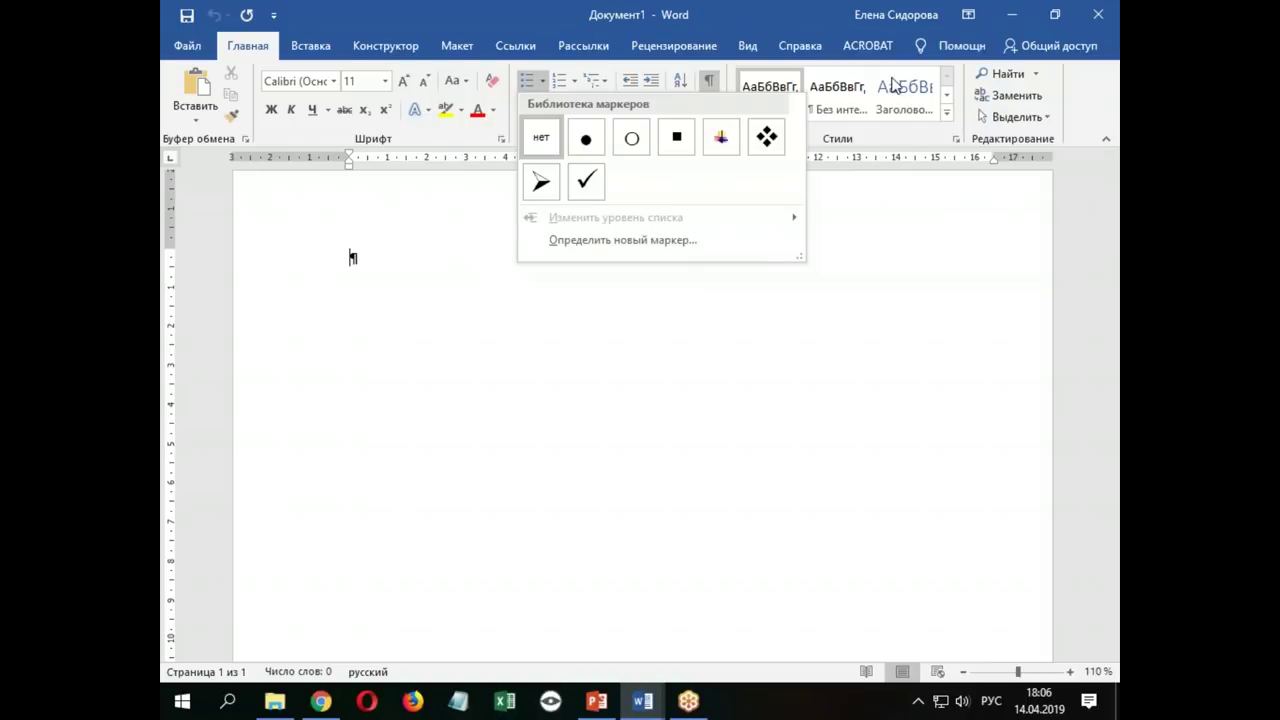
# Close the bullet library, preview the full More Symbols table on Insert, then return to Home
pyautogui.click(310, 46)
pyautogui.click(310, 46)
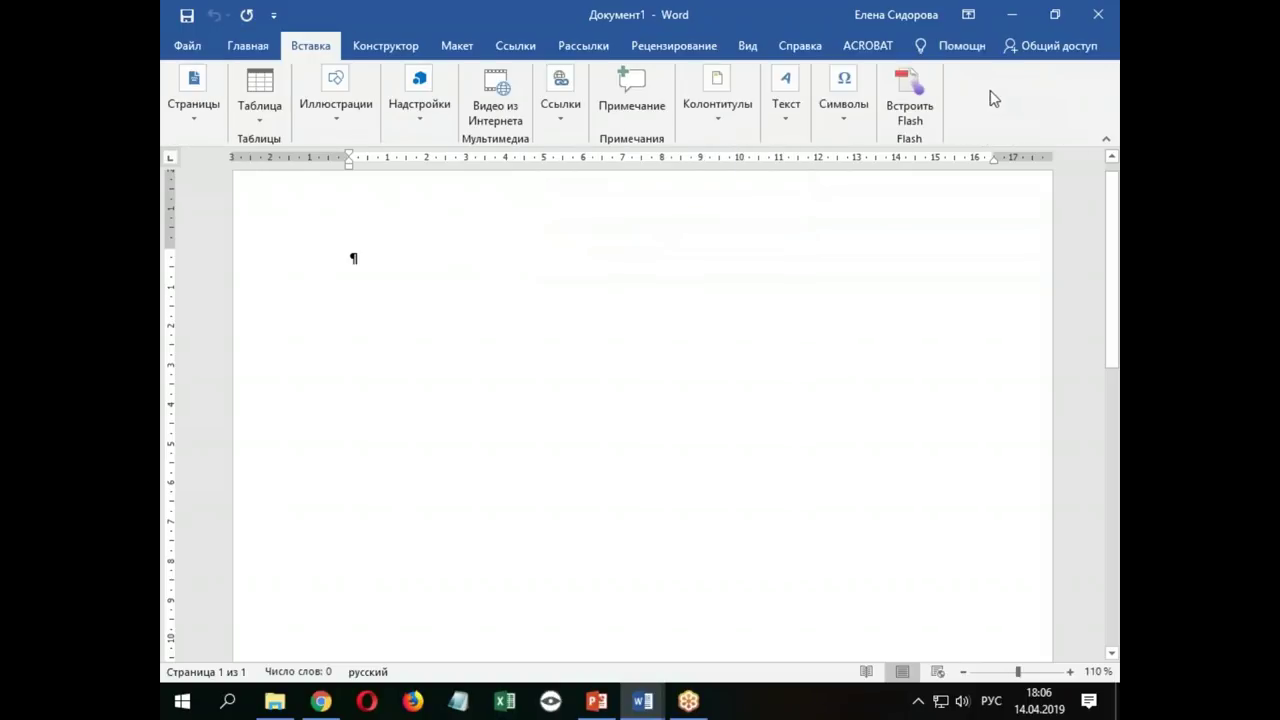
pyautogui.click(858, 108)
pyautogui.click(908, 190)
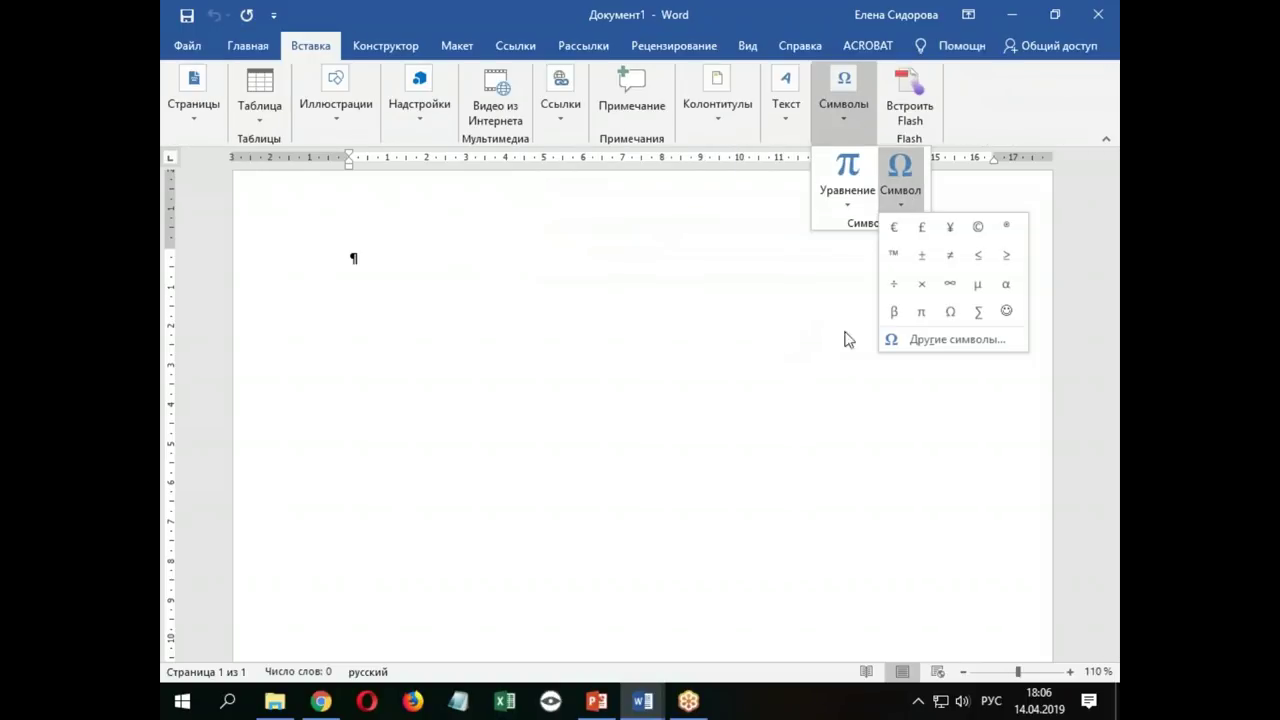
pyautogui.click(908, 341)
pyautogui.moveTo(895, 305); pyautogui.dragTo(895, 297)
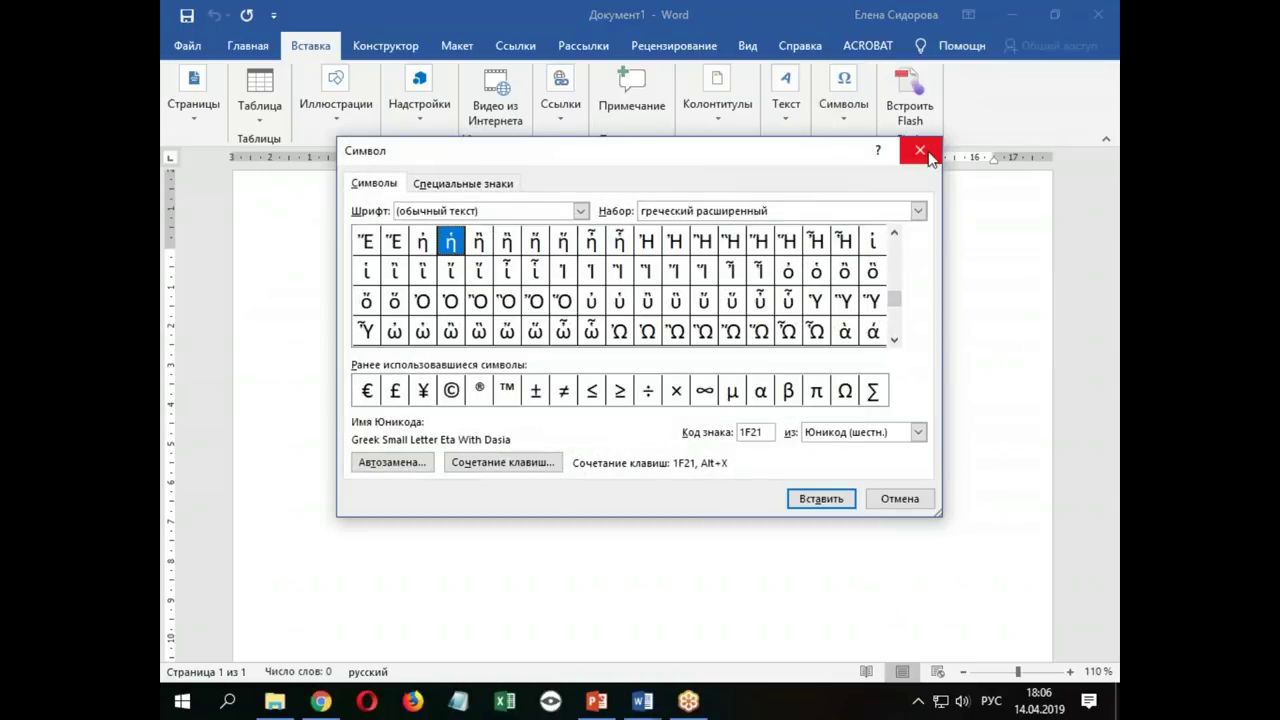
pyautogui.click(927, 154)
pyautogui.click(247, 46)
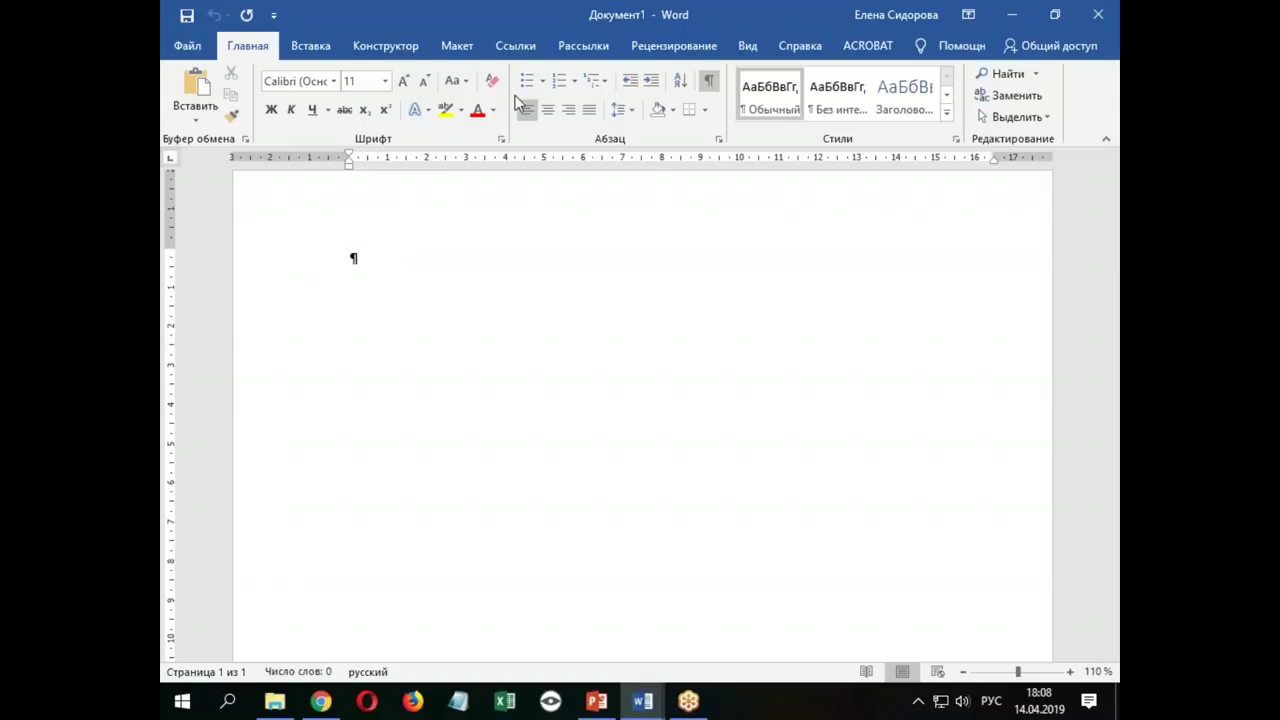
# Apply the filled round bullet to the empty paragraph
pyautogui.click(543, 81)
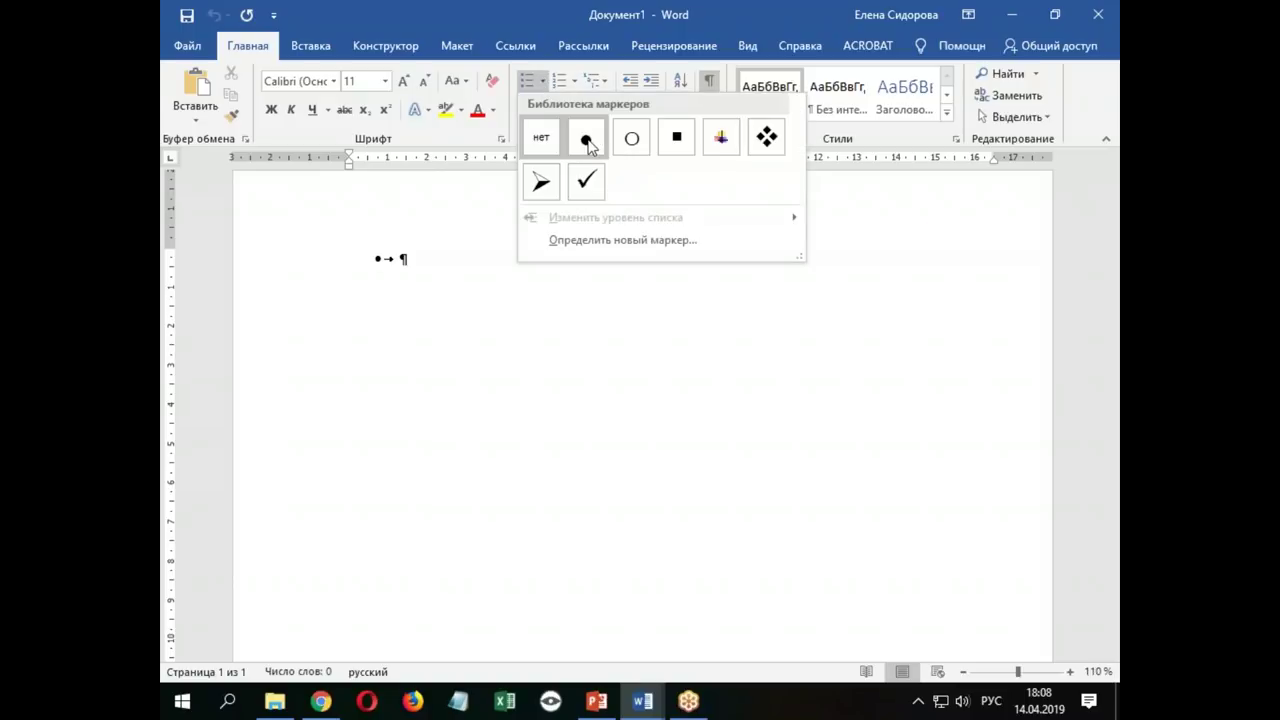
pyautogui.click(588, 140)
pyautogui.write('пер')
pyautogui.press('BackSpace')
pyautogui.press('BackSpace')
pyautogui.press('BackSpace')
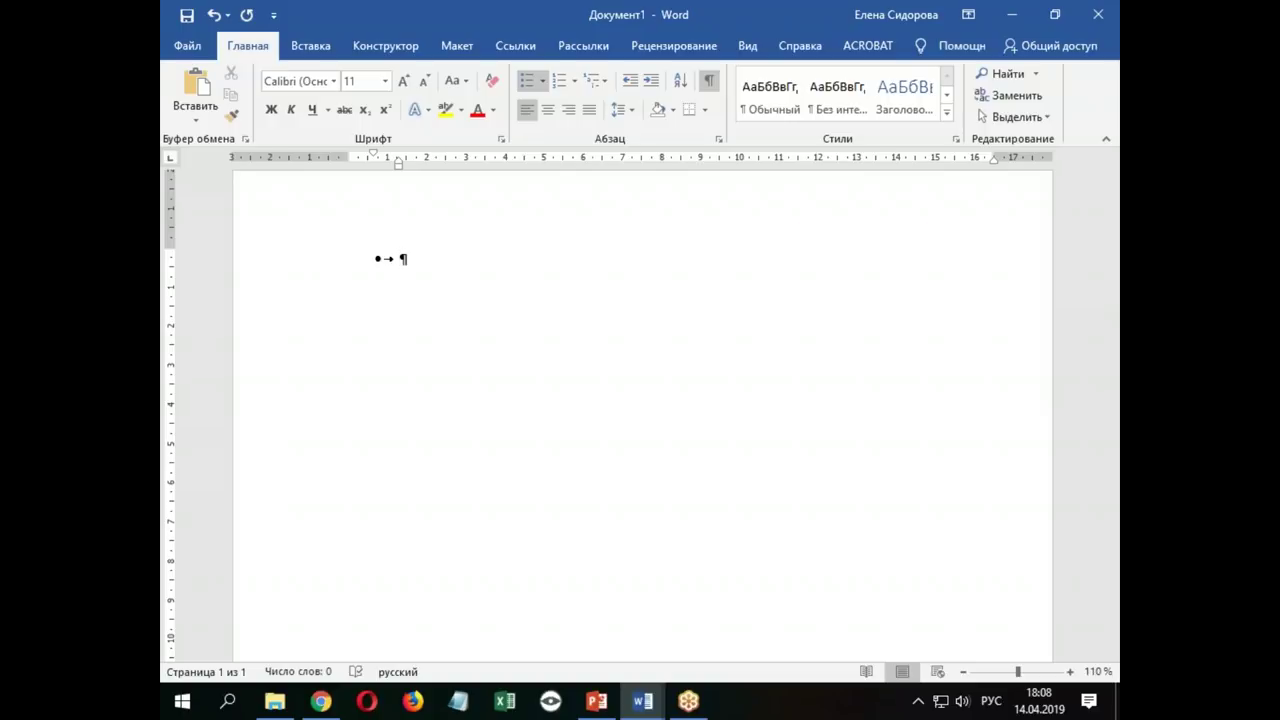
# Type the bulleted items Волк, Лиса and Медведь, starting a fourth empty bullet
pyautogui.write('Волк')
pyautogui.press('Return')
pyautogui.write('Лиса')
pyautogui.press('Return')
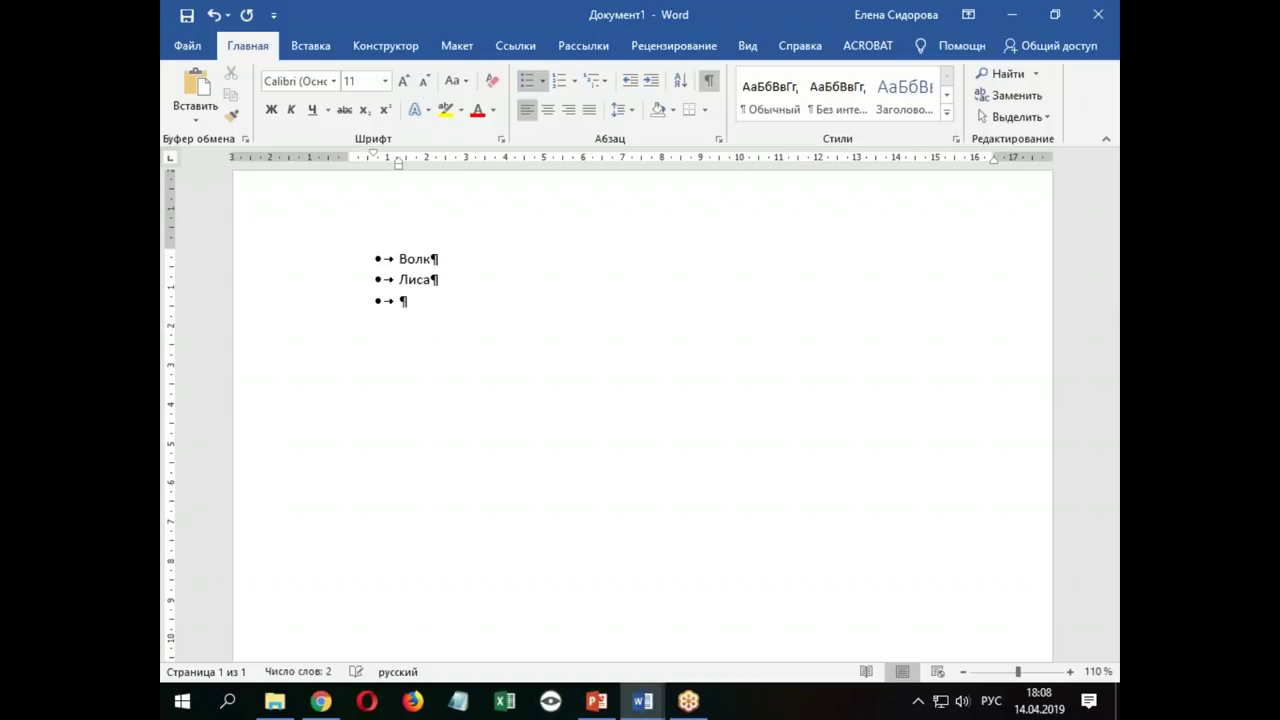
pyautogui.write('медведь')
pyautogui.press('Return')
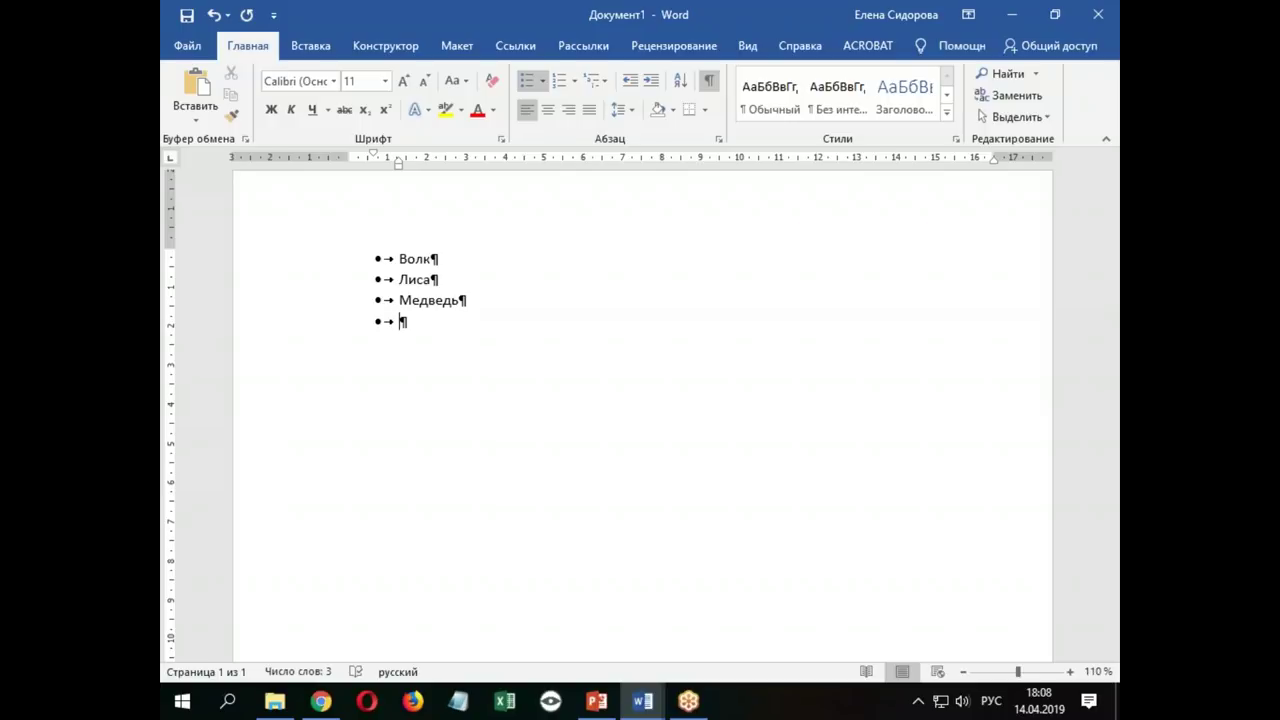
# Remove the bullet from the empty line after Медведь, closing the three-animal list
pyautogui.press('BackSpace')
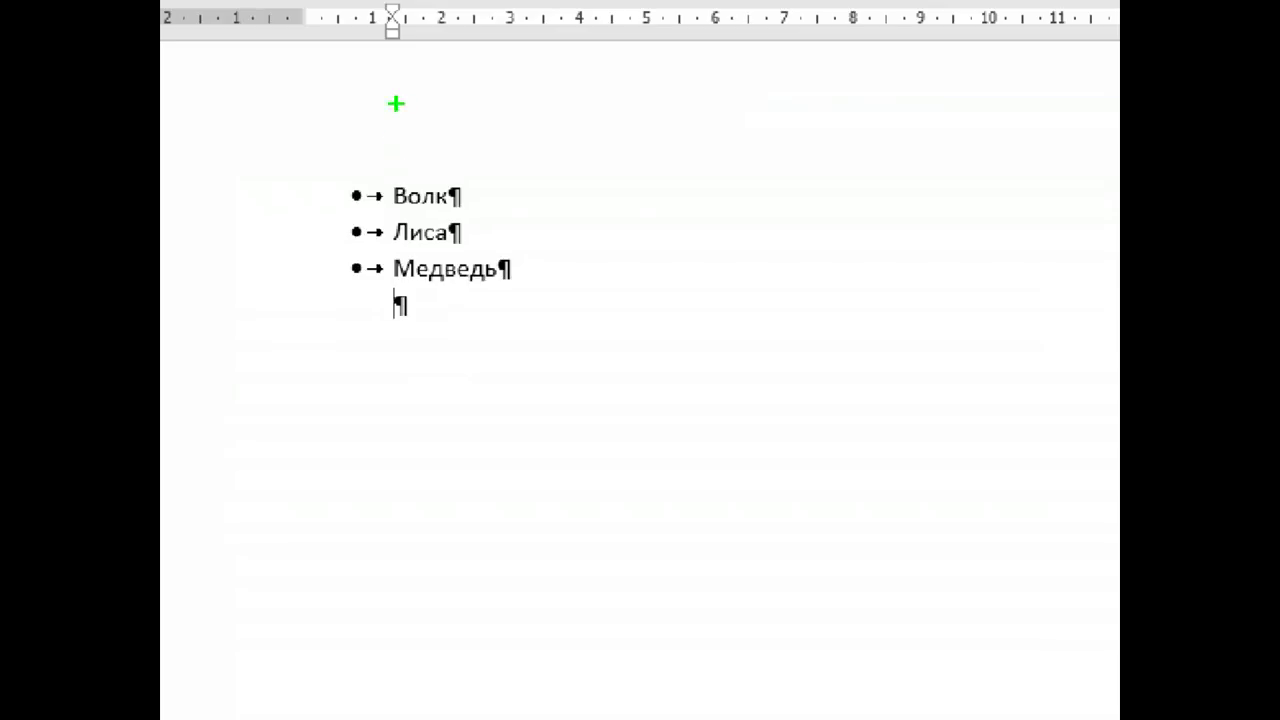
pyautogui.moveTo(396, 103); pyautogui.dragTo(396, 476)
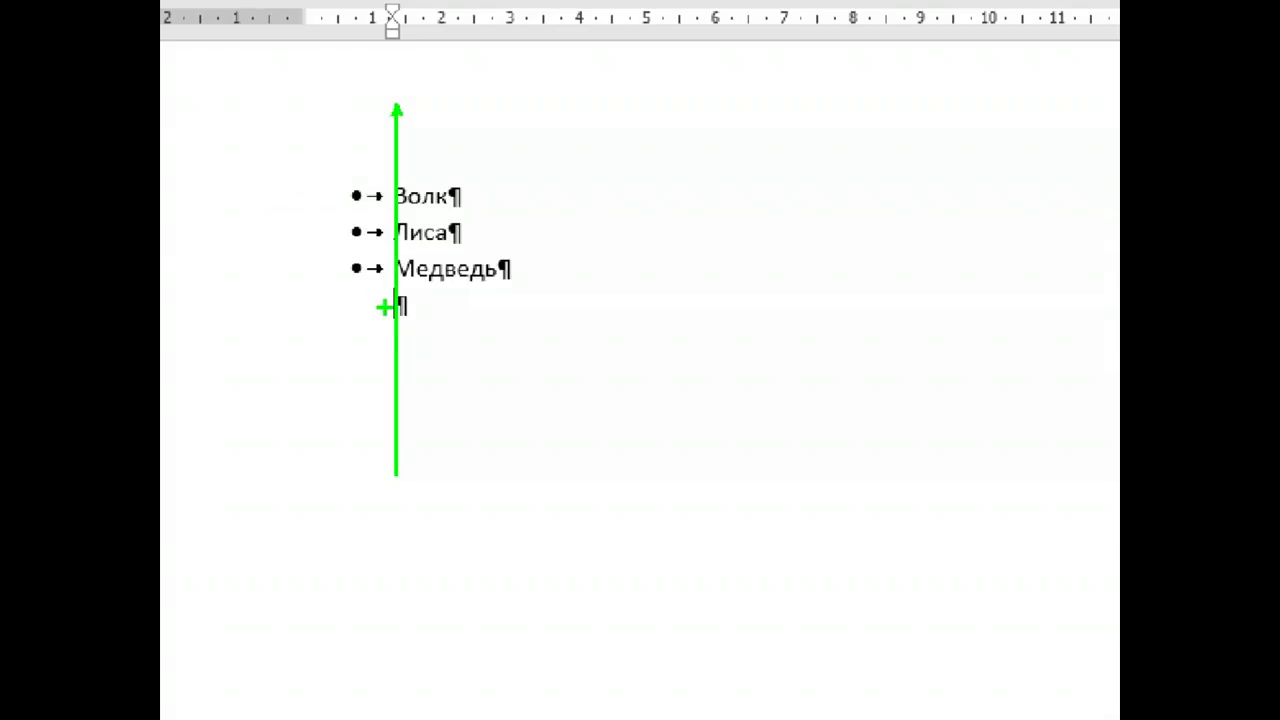
pyautogui.moveTo(388, 304)
pyautogui.mouseDown()
pyautogui.moveTo(348, 308)
pyautogui.moveTo(364, 318)
pyautogui.mouseUp()
pyautogui.moveTo(339, 14); pyautogui.dragTo(343, 410)
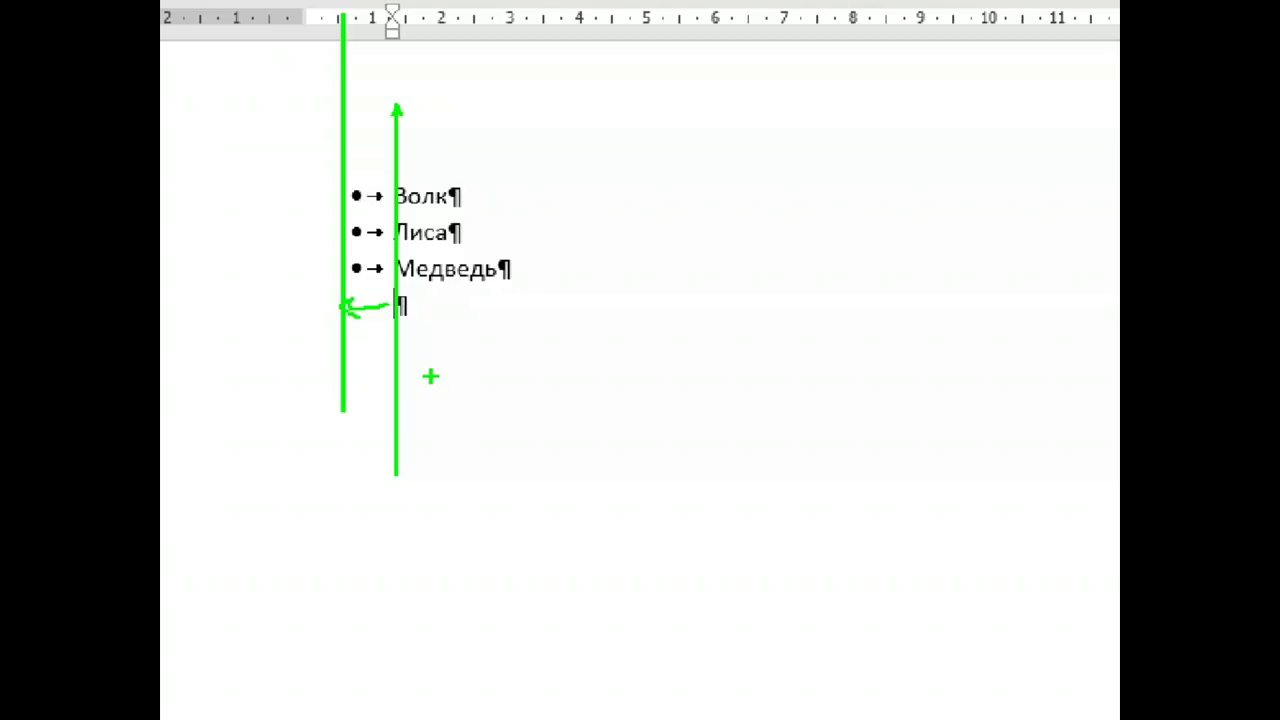
pyautogui.press('Escape')
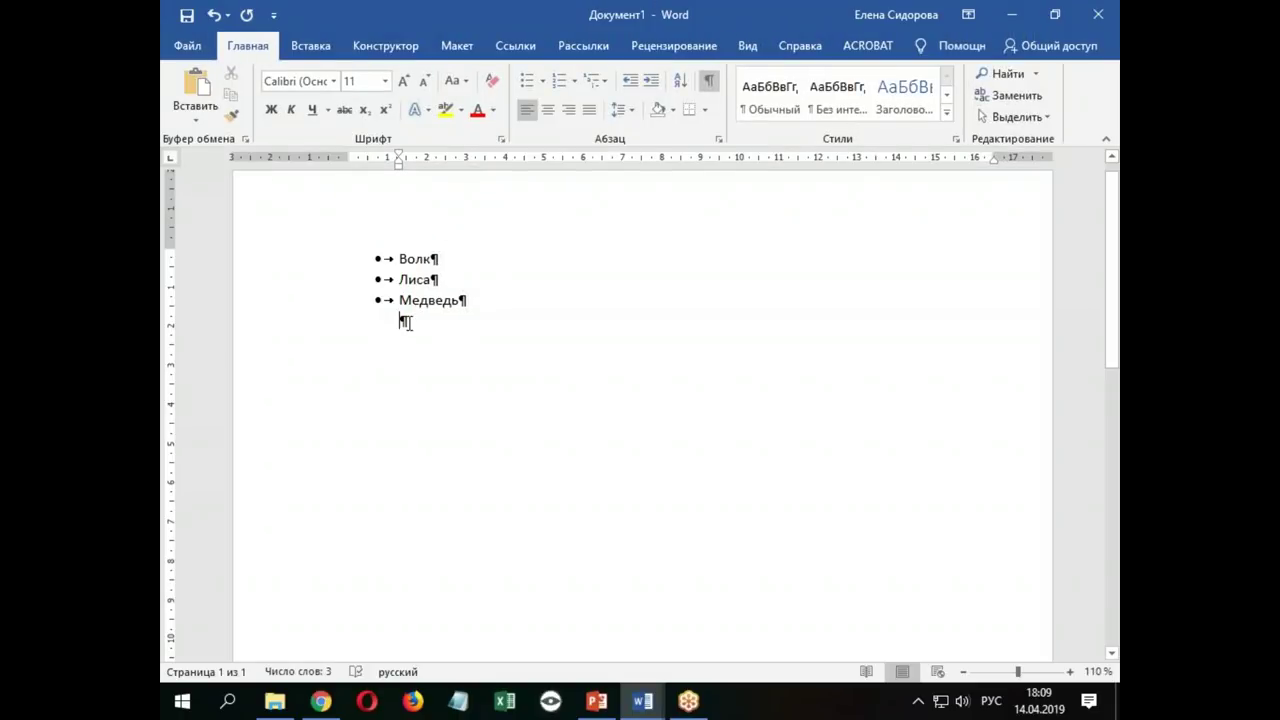
# Toggle the empty line's bullet off and on, then end the list with a plain paragraph
pyautogui.hotkey('ctrl', 'z')
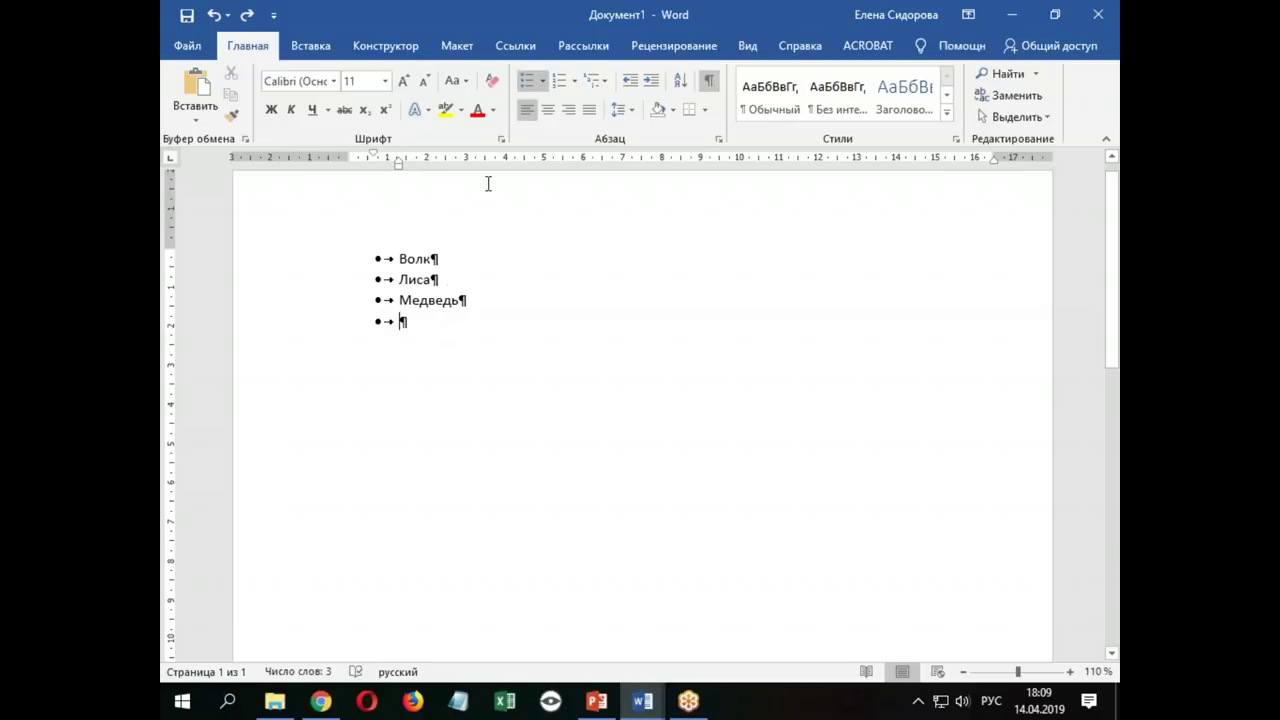
pyautogui.click(525, 79)
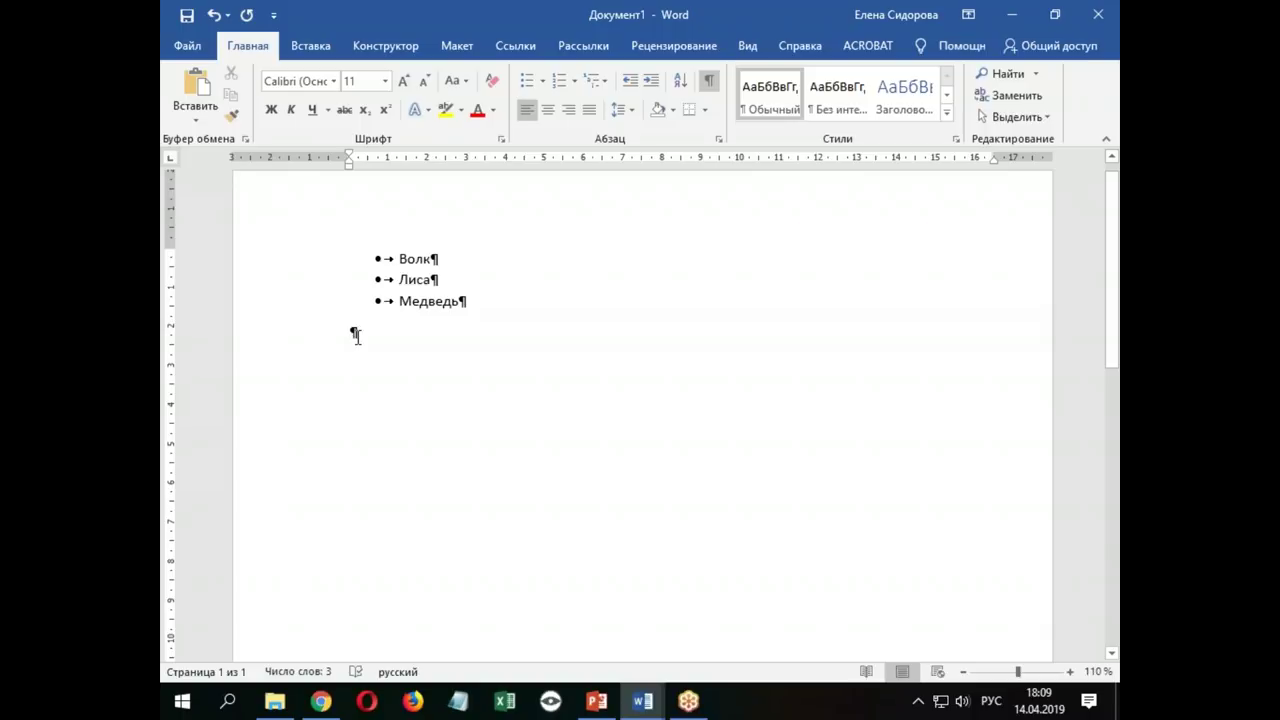
pyautogui.hotkey('ctrl', 'z')
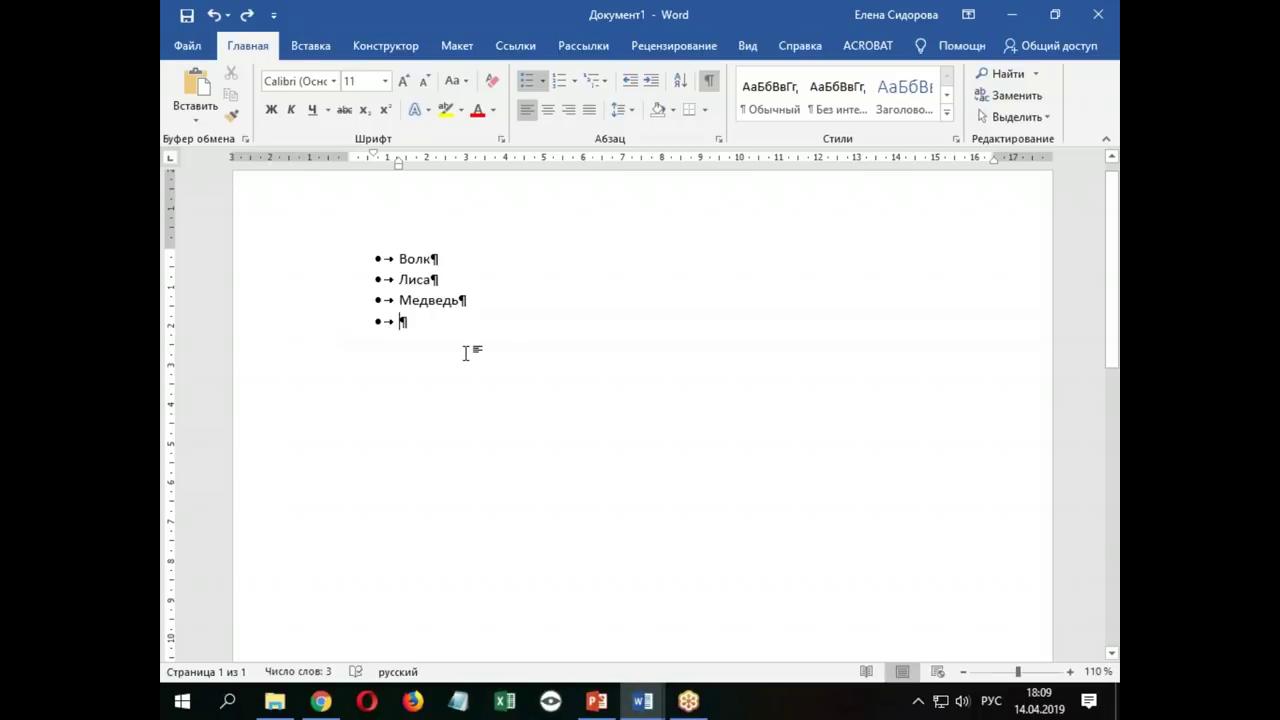
pyautogui.press('Return')
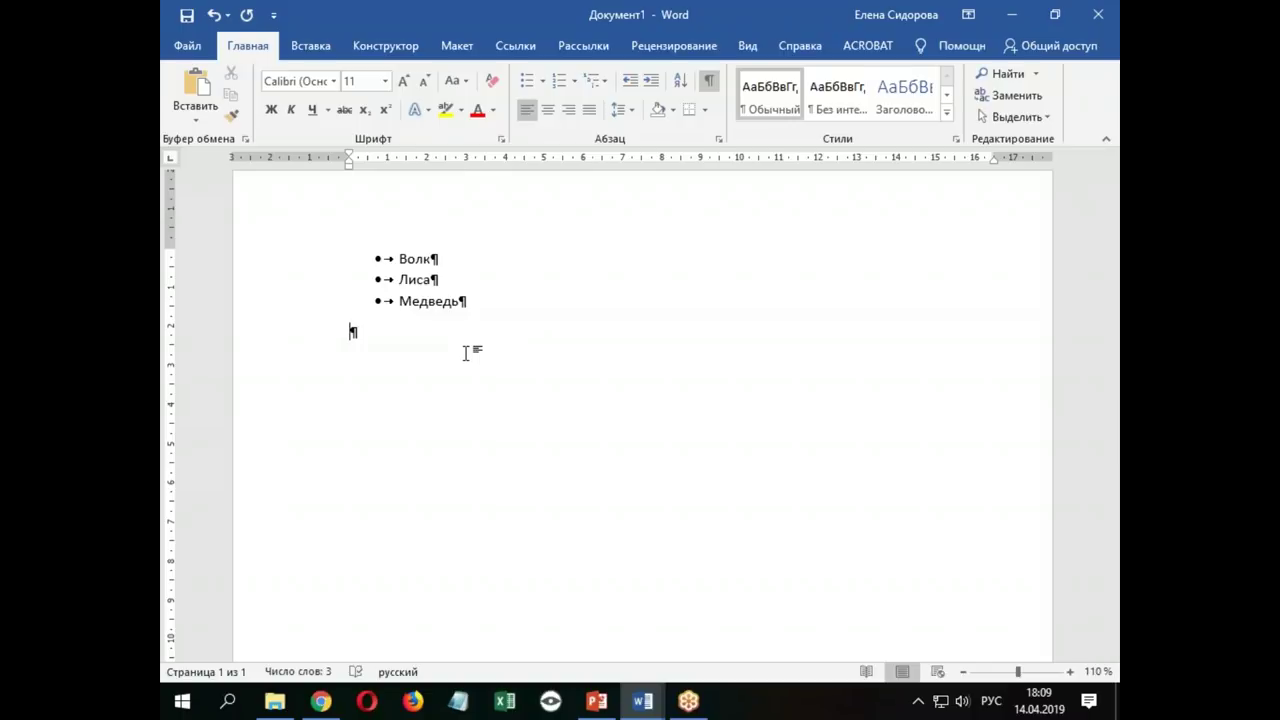
# Type '2 способ', then start an automatic bulleted list below it with an asterisk
pyautogui.write('2 способ')
pyautogui.press('Return')
pyautogui.write('8')
pyautogui.press('BackSpace')
pyautogui.write('*')
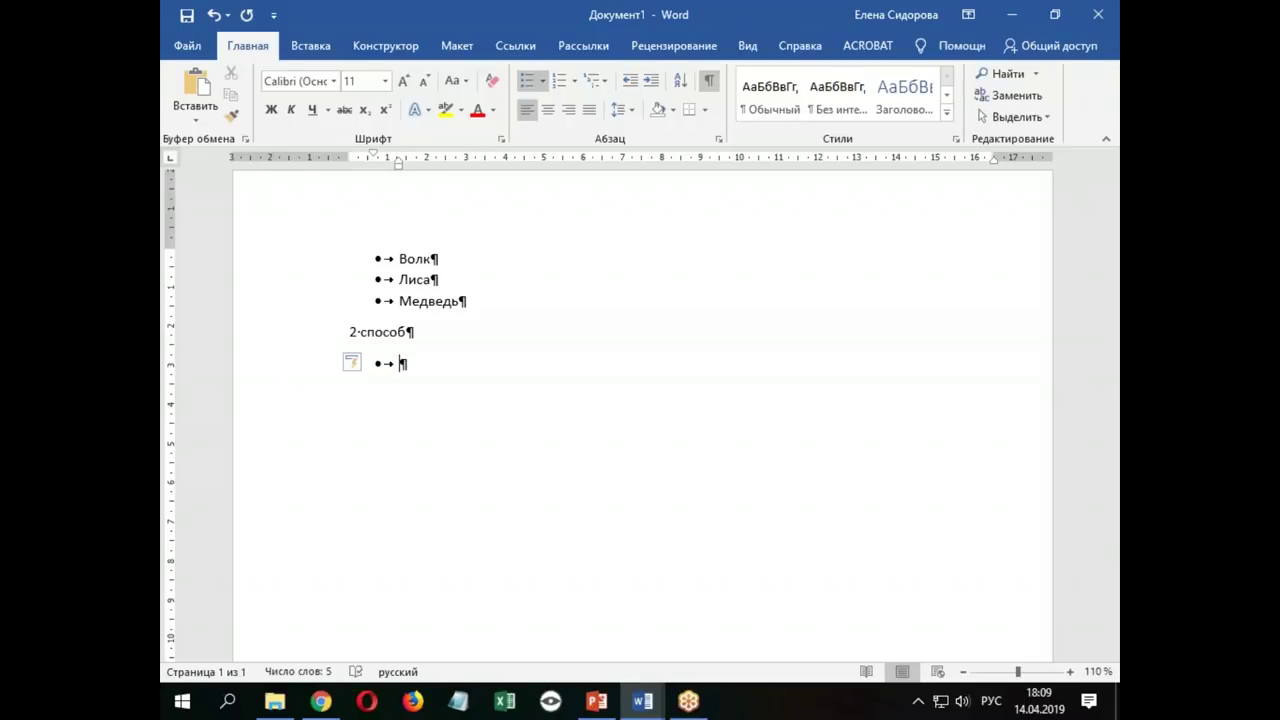
# Switch the list bullets to checkmarks from the Bullets gallery
pyautogui.click(543, 82)
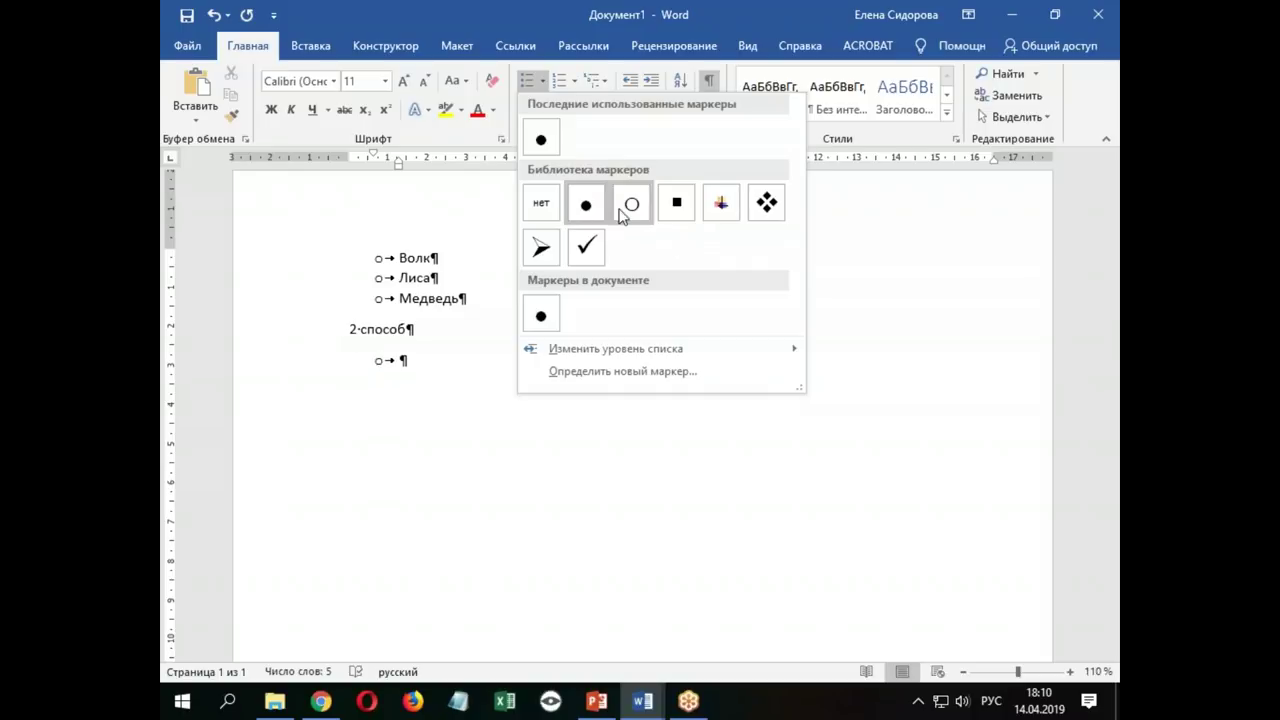
pyautogui.click(585, 249)
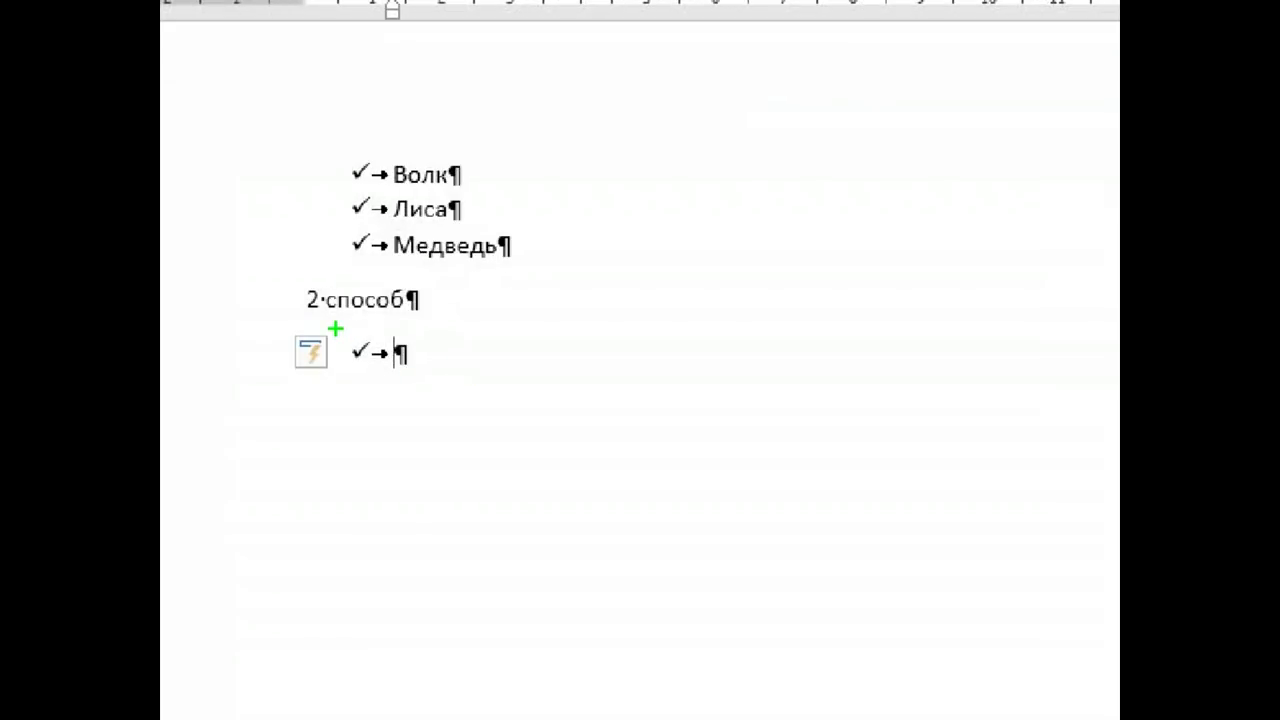
pyautogui.moveTo(331, 326); pyautogui.dragTo(426, 376)
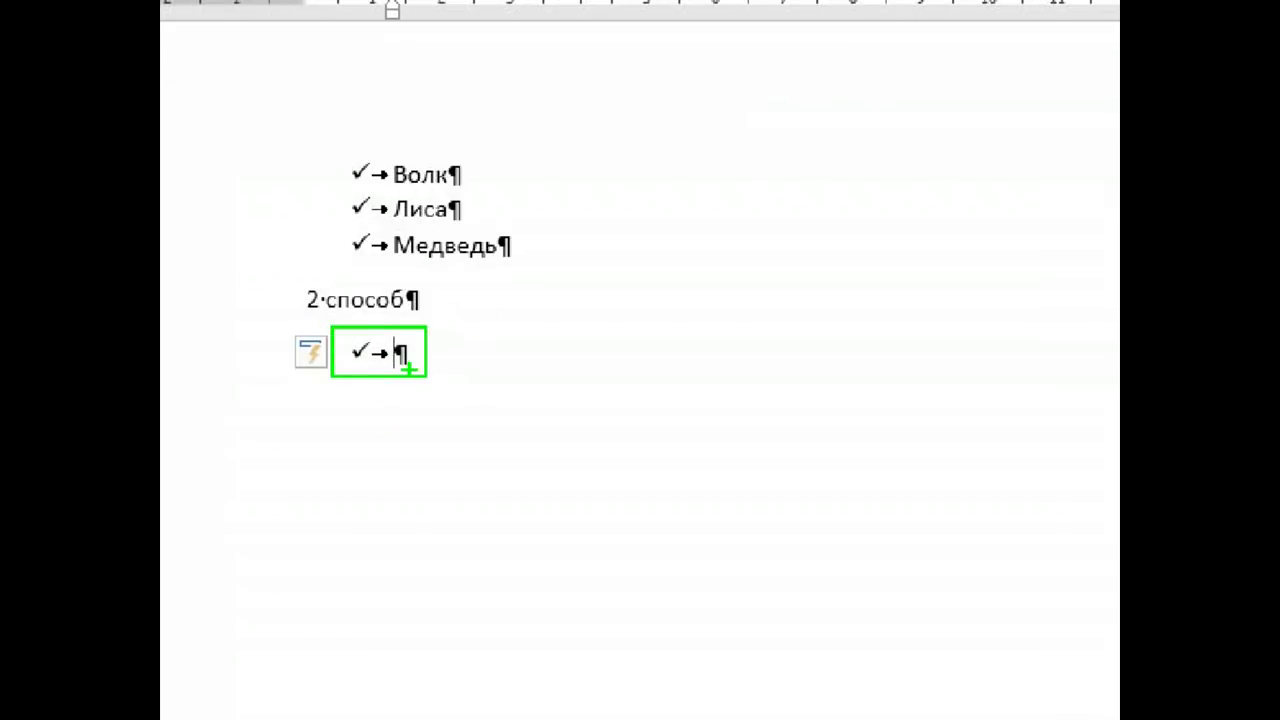
pyautogui.moveTo(340, 141); pyautogui.dragTo(529, 272)
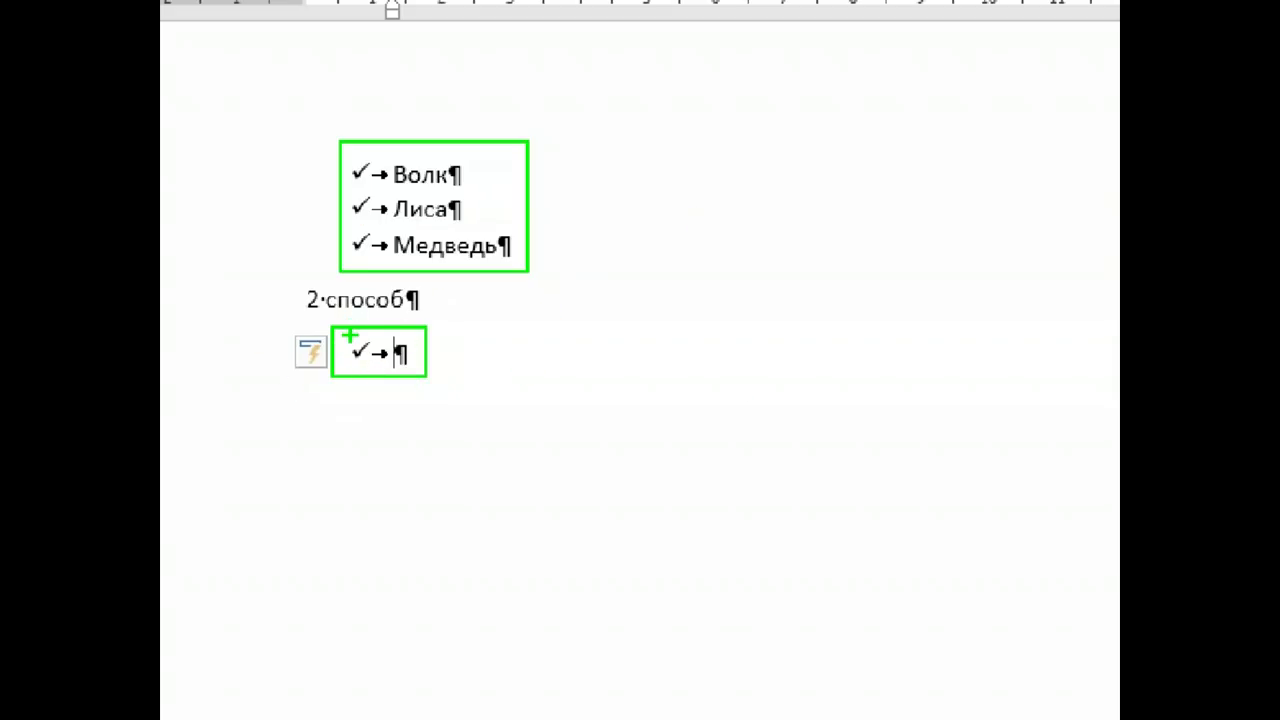
pyautogui.press('Escape')
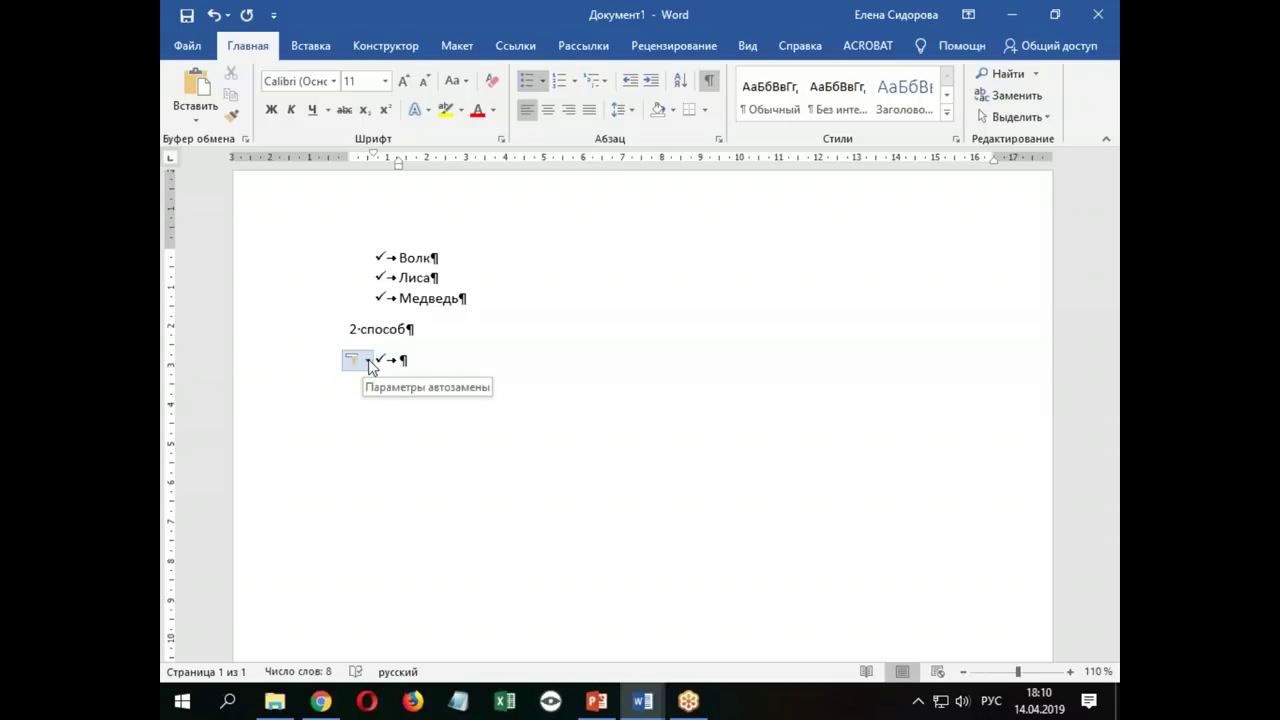
# Undo the automatic checkmark formatting so Волк, Лиса and Медведь return to round bullets
pyautogui.click(369, 366)
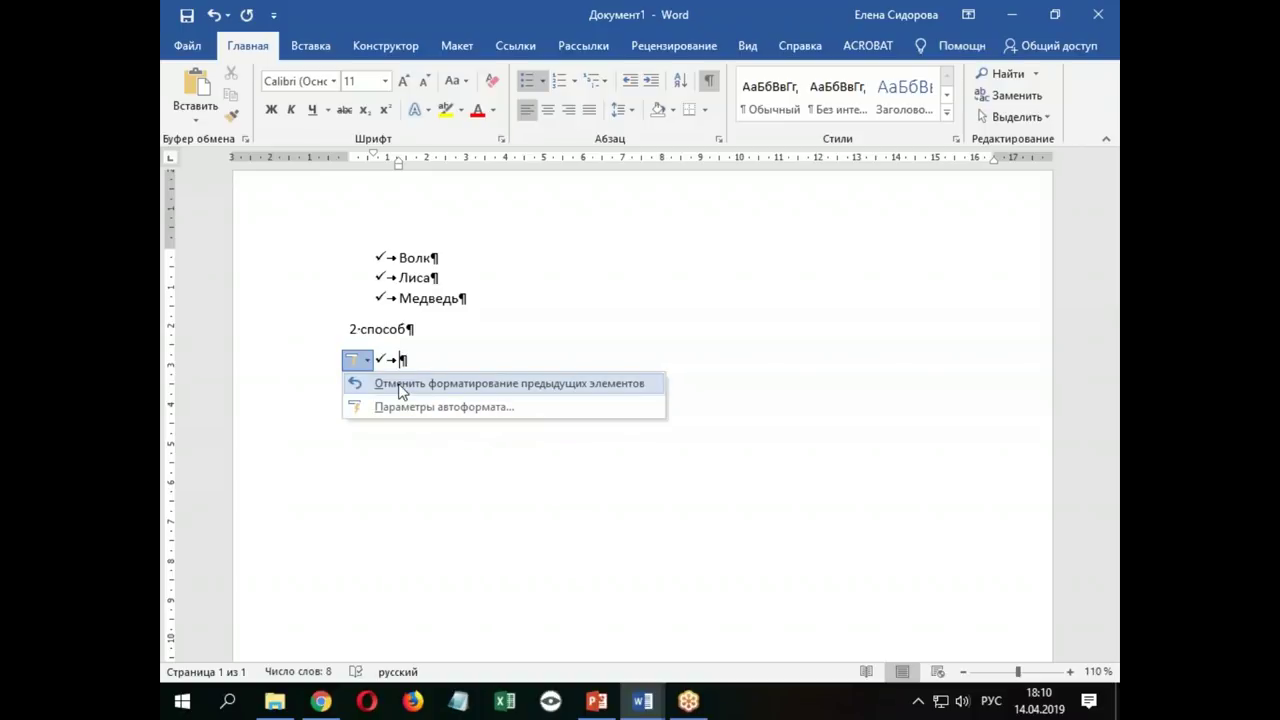
pyautogui.click(399, 384)
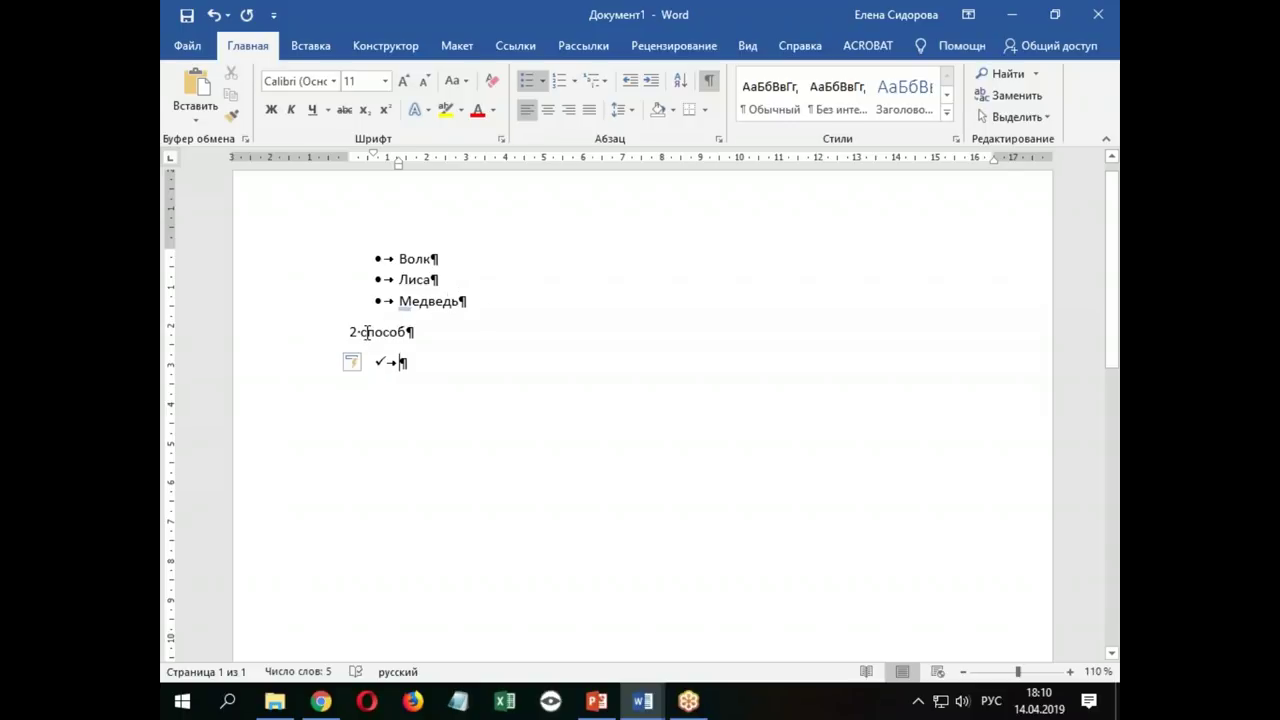
# Clear the checkmark bullet from the empty line under 2 способ
pyautogui.click(348, 332)
pyautogui.tripleClick(456, 332)
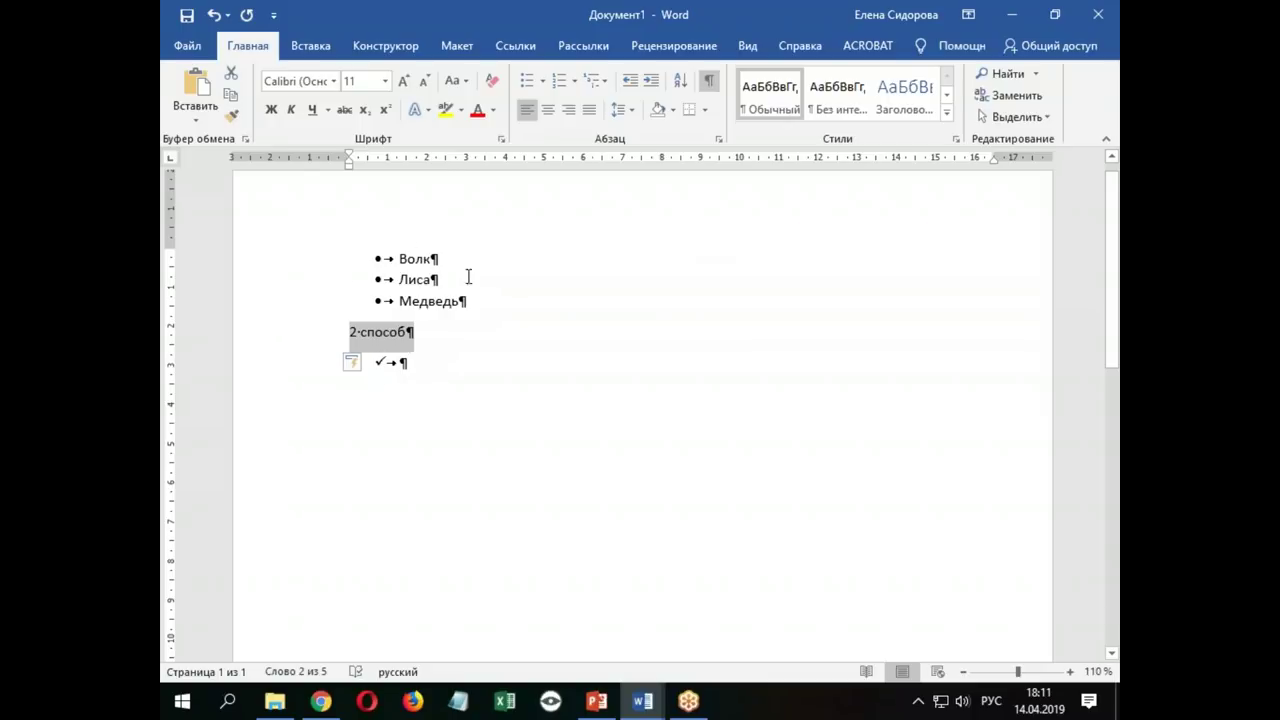
pyautogui.click(414, 363)
pyautogui.press('Return')
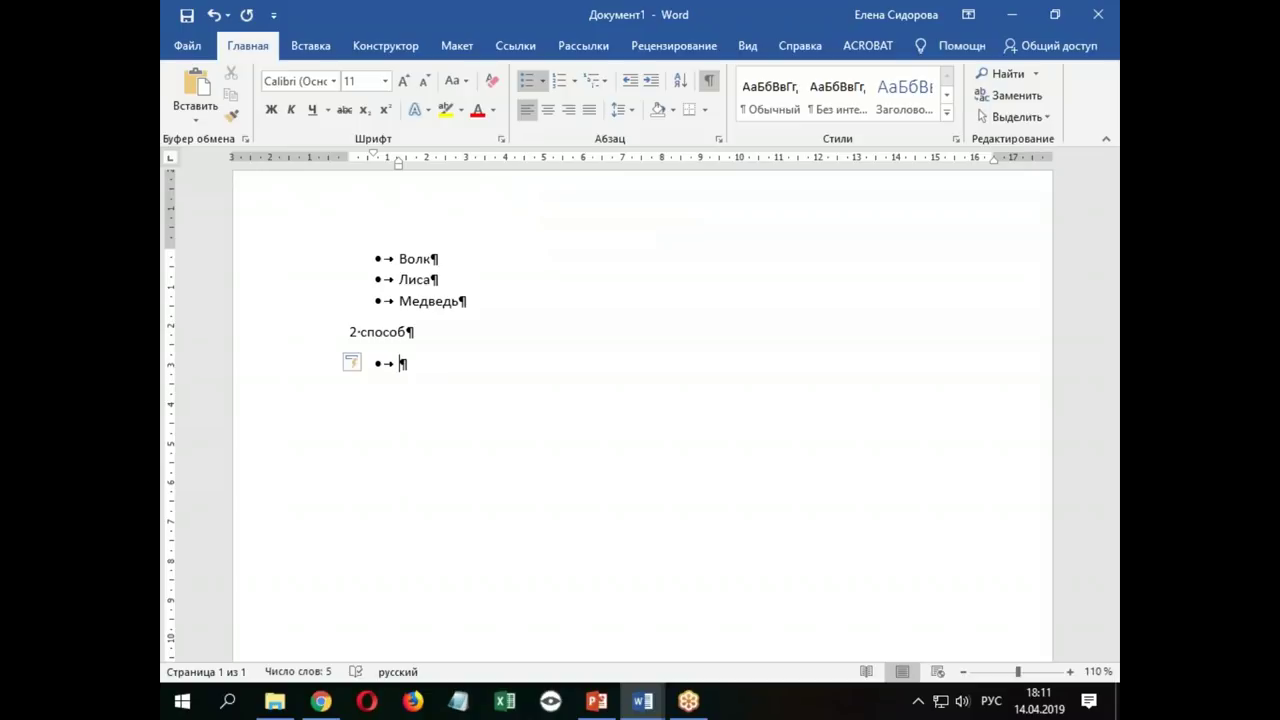
# Type the item 'маркеры', then a plain 'Нумерация' line followed by an empty paragraph
pyautogui.write('маркеры')
pyautogui.press('Return')
pyautogui.press('Return')
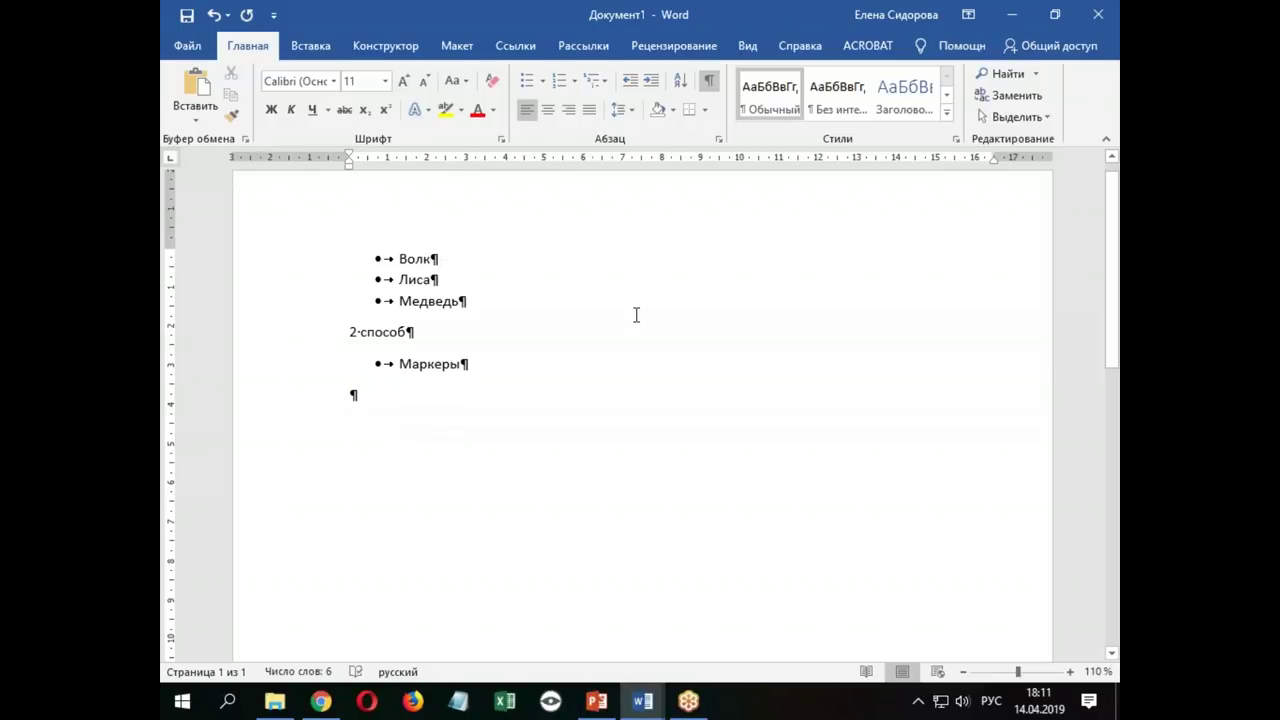
pyautogui.write('Нумерация')
pyautogui.press('Return')
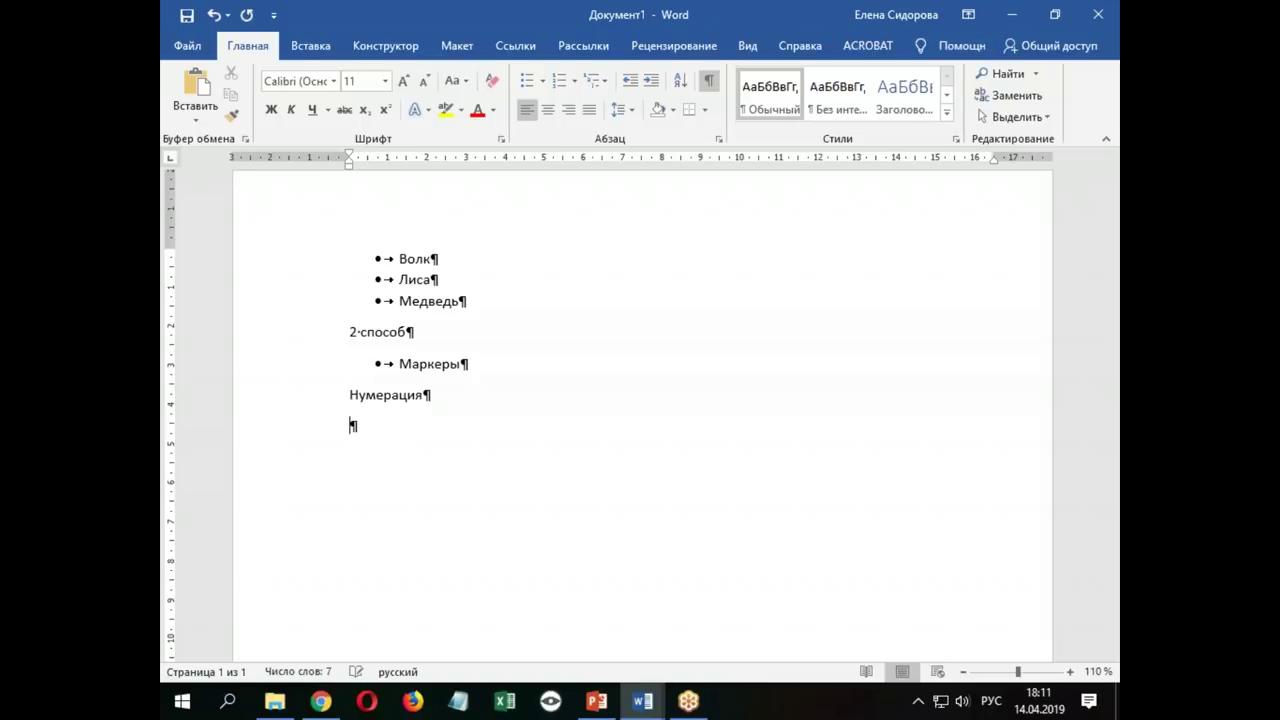
# Apply a), b), c) lettered numbering to the empty line below Нумерация
pyautogui.click(576, 80)
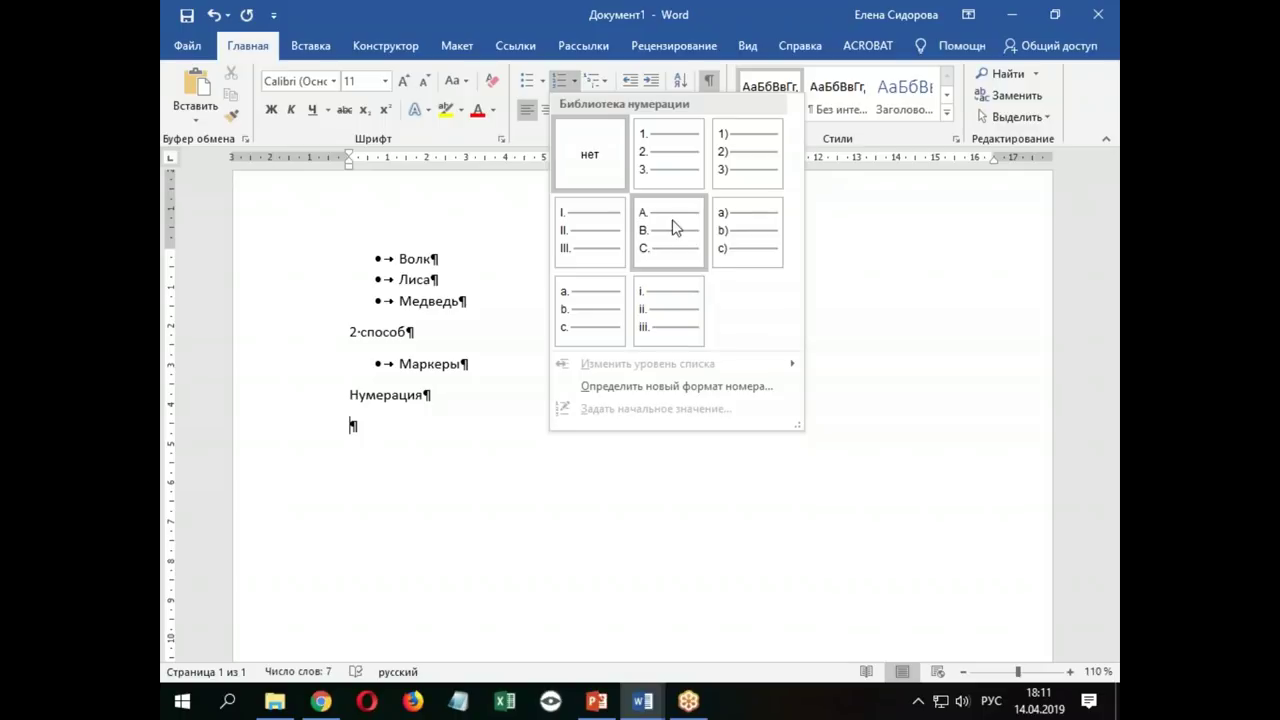
pyautogui.click(753, 230)
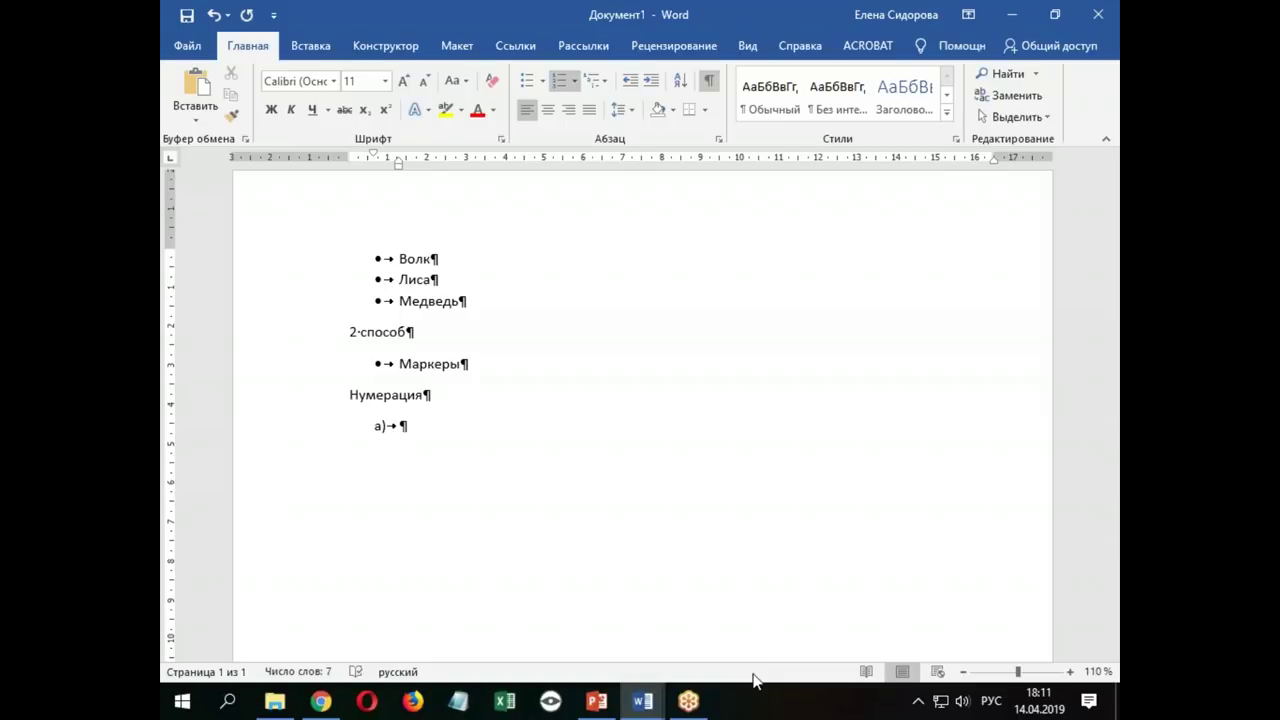
# Enter 'первый шаг' and 'Второй шаг' as lettered items a) and b)
pyautogui.write('первы')
pyautogui.write('й шаг')
pyautogui.press('Return')
pyautogui.write('Втро')
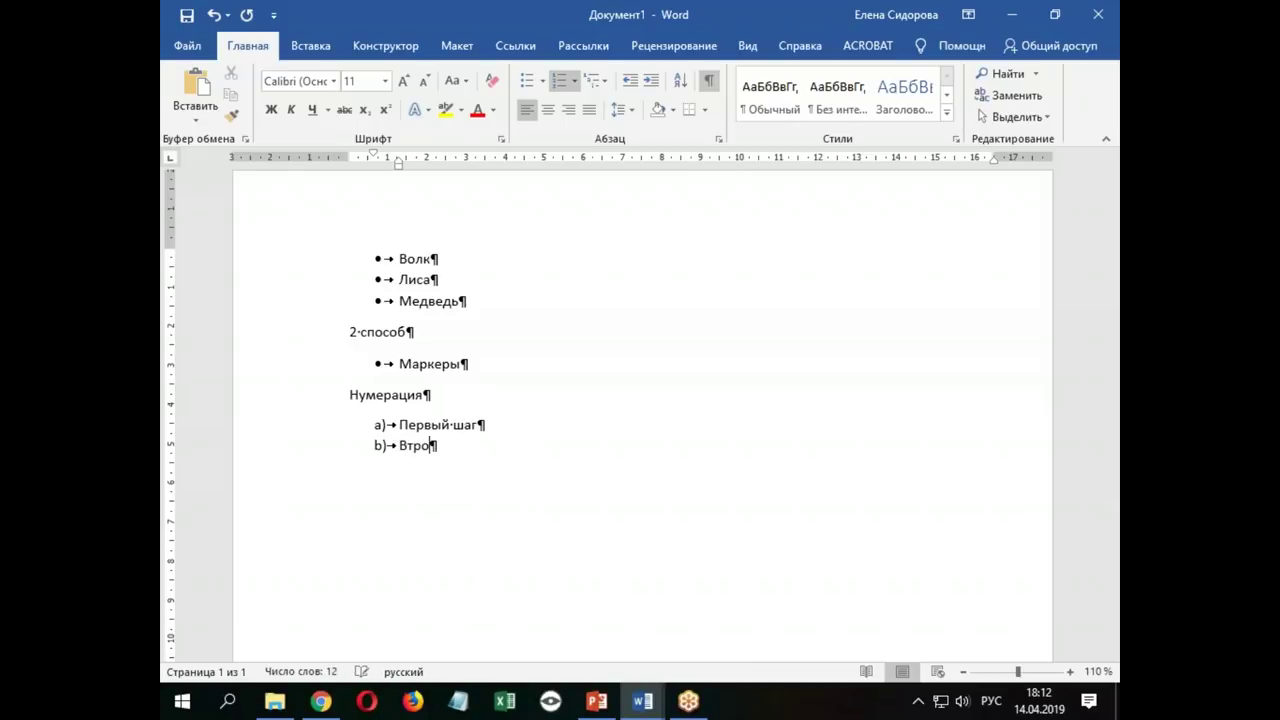
pyautogui.press('BackSpace')
pyautogui.press('BackSpace')
pyautogui.write('орой г')
pyautogui.press('BackSpace')
pyautogui.write('а')
pyautogui.press('BackSpace')
pyautogui.write('шаг')
pyautogui.press('Return')
# Add c) 'Третий шаг' and end the lettered list with a plain empty paragraph
pyautogui.write('Третий ')
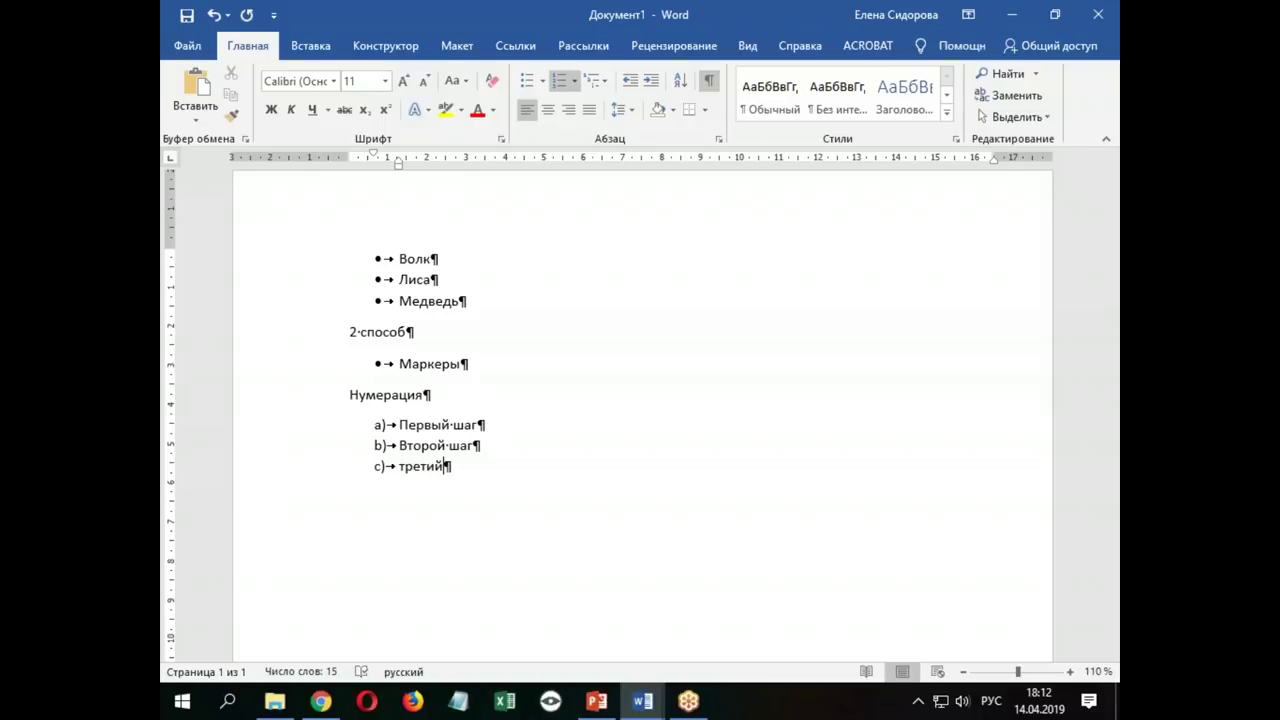
pyautogui.write('шаг')
pyautogui.press('Return')
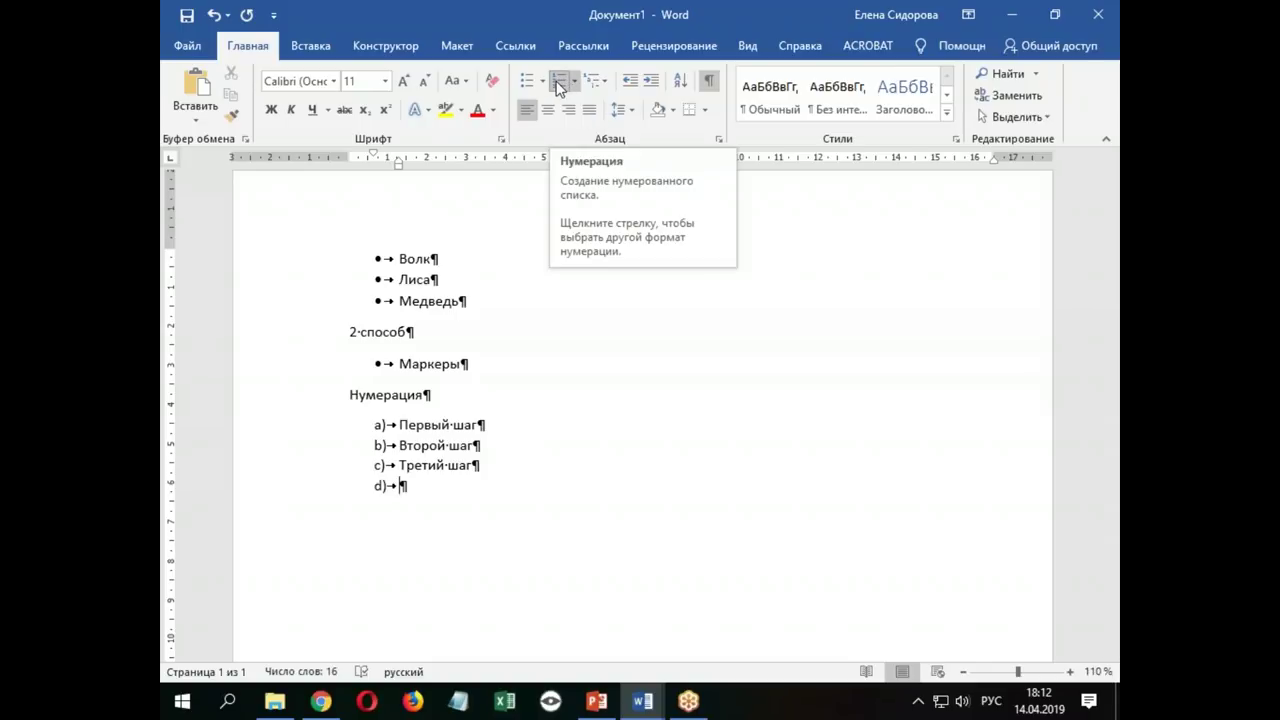
pyautogui.click(559, 86)
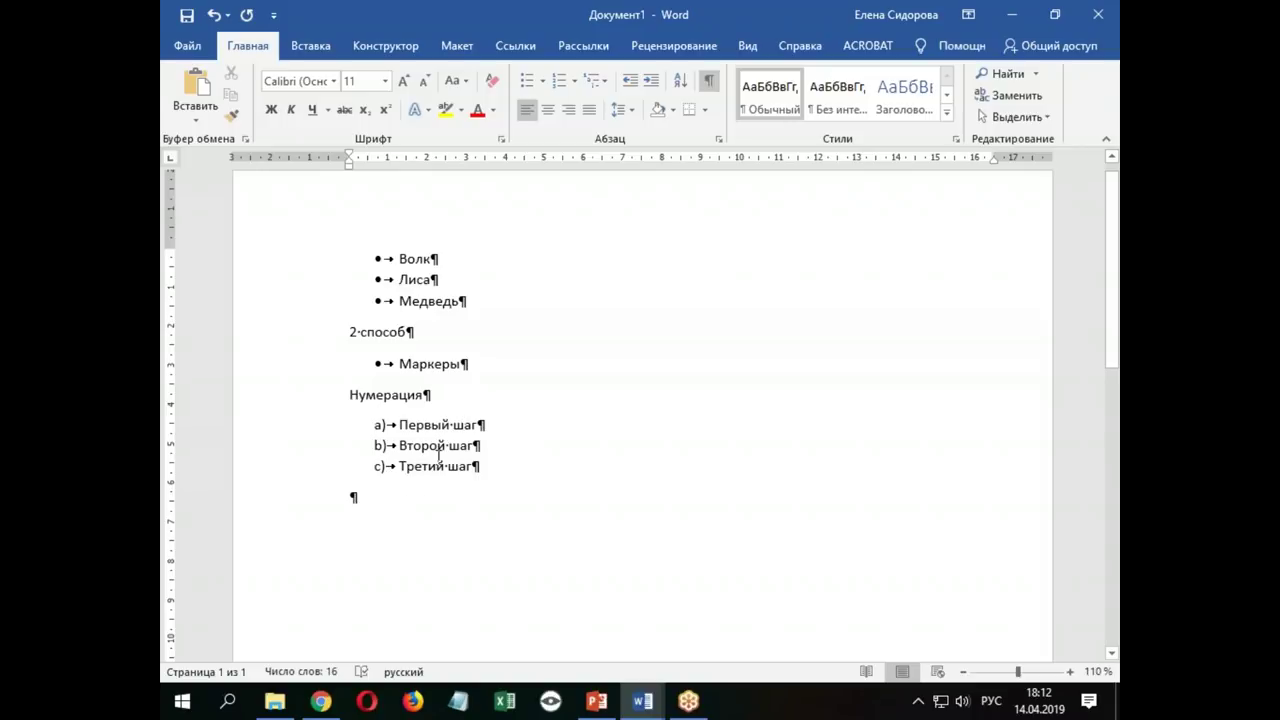
# Type the heading 'Многоуровневый список' below the lettered list
pyautogui.write('Многоуровневый список')
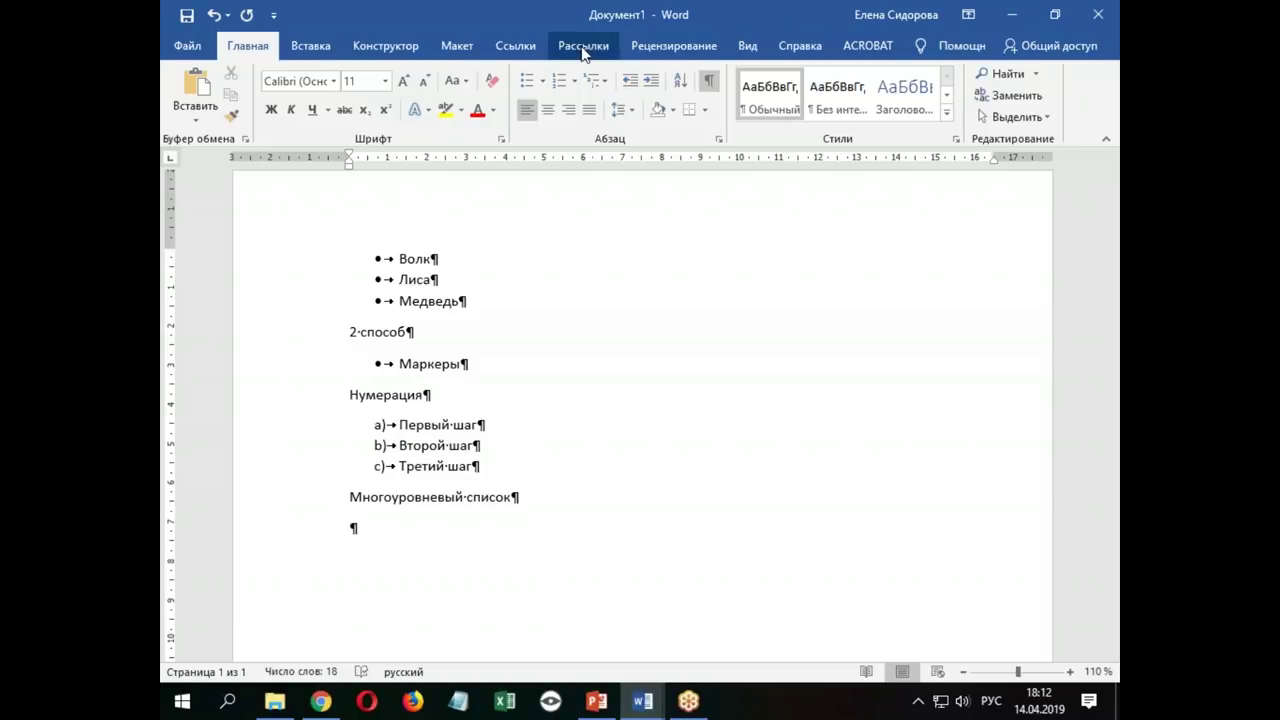
pyautogui.click(601, 84)
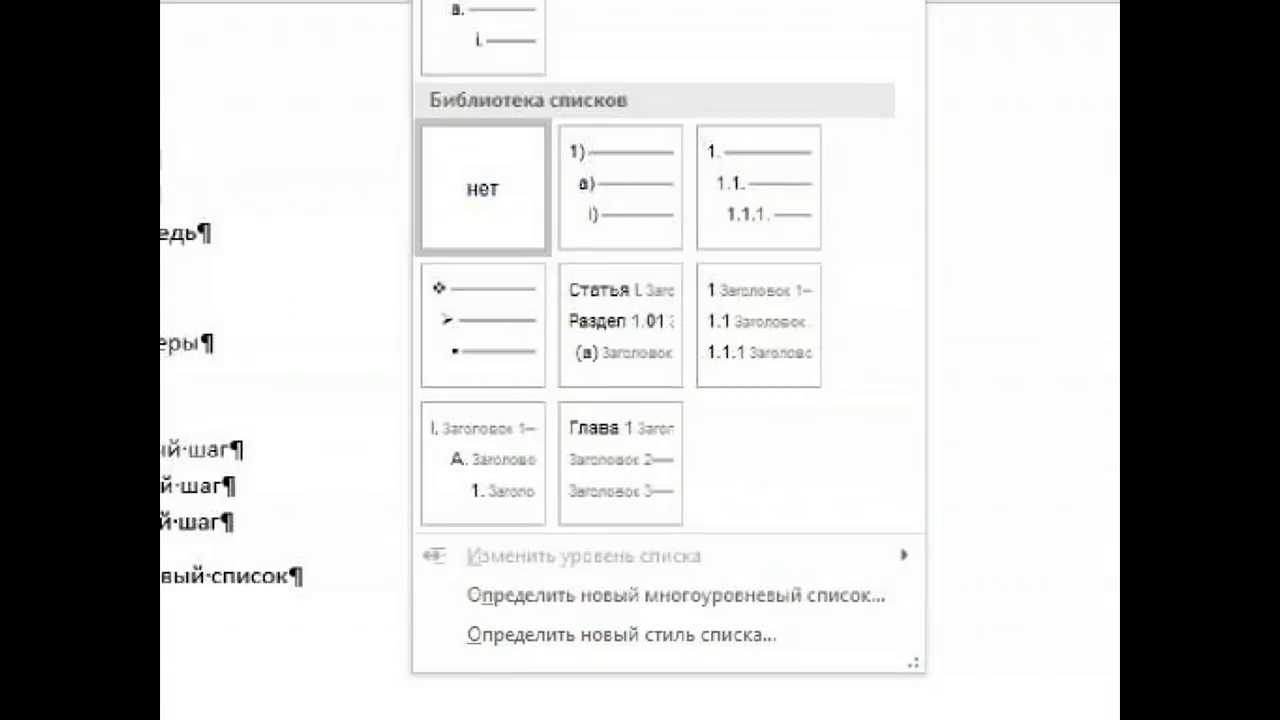
pyautogui.moveTo(557, 111); pyautogui.dragTo(831, 250)
pyautogui.moveTo(400, 260); pyautogui.dragTo(546, 398)
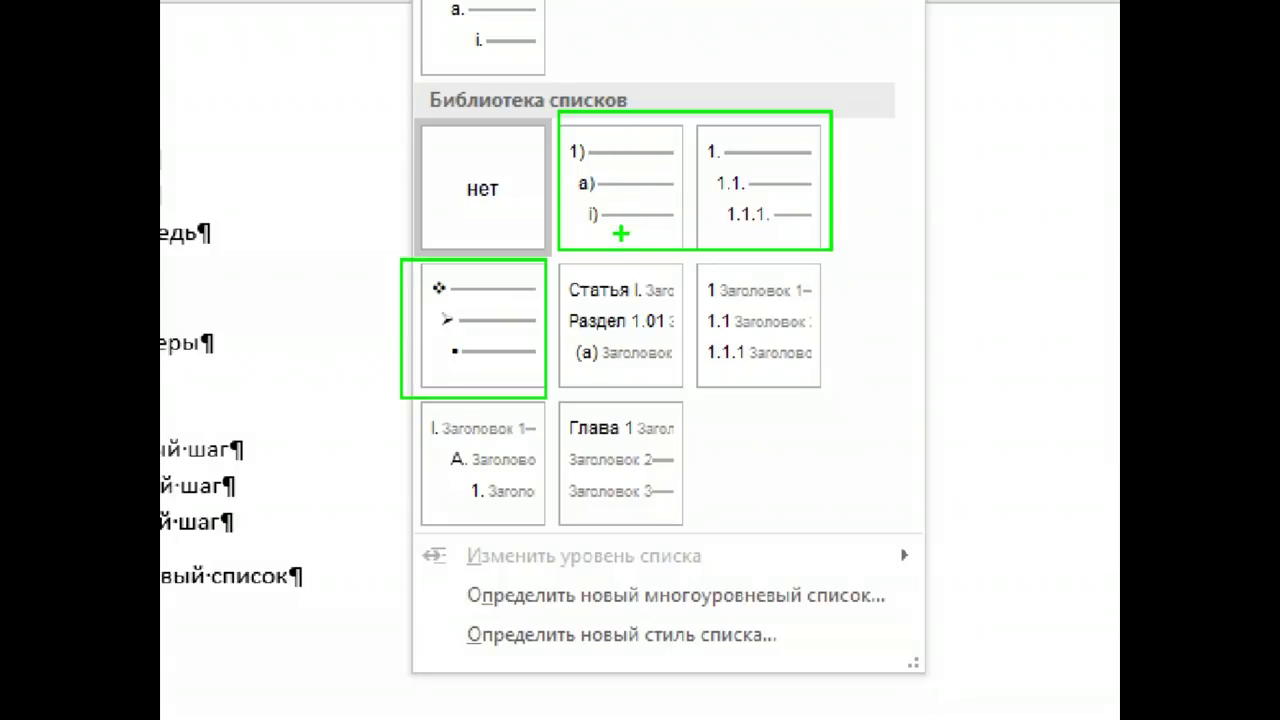
pyautogui.press('r')
pyautogui.moveTo(548, 260); pyautogui.dragTo(861, 393)
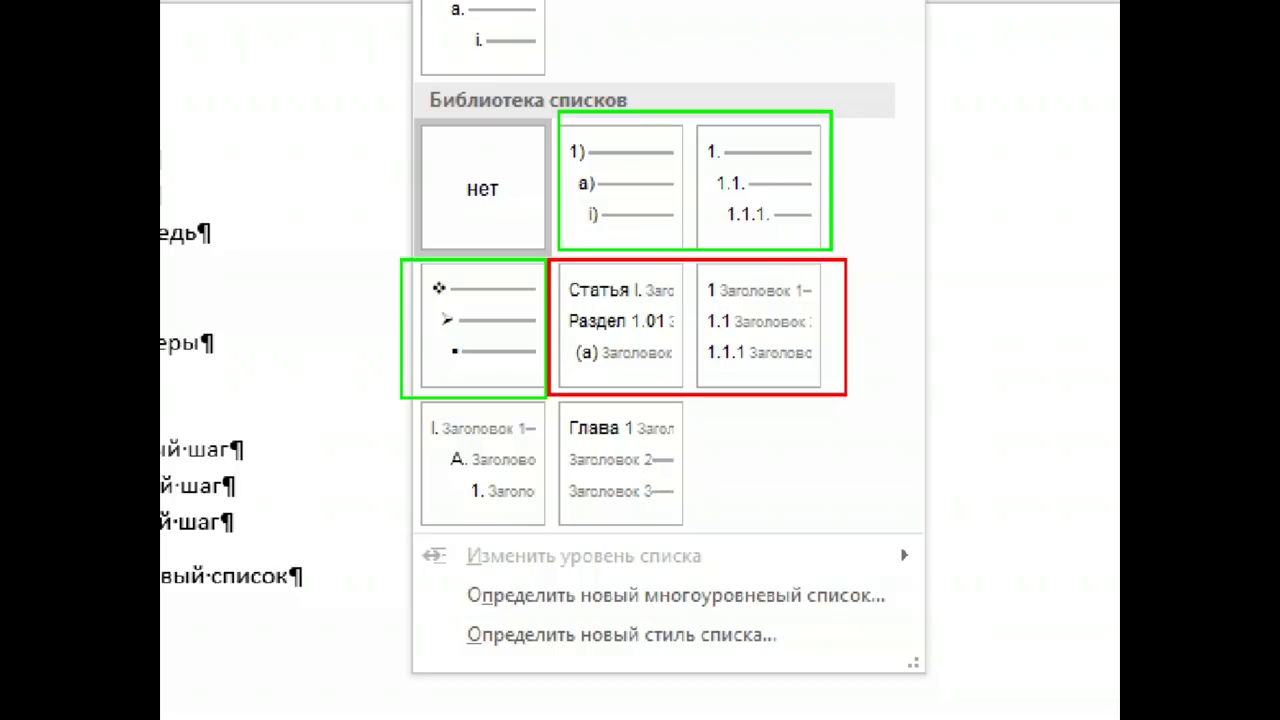
pyautogui.moveTo(410, 407); pyautogui.dragTo(718, 529)
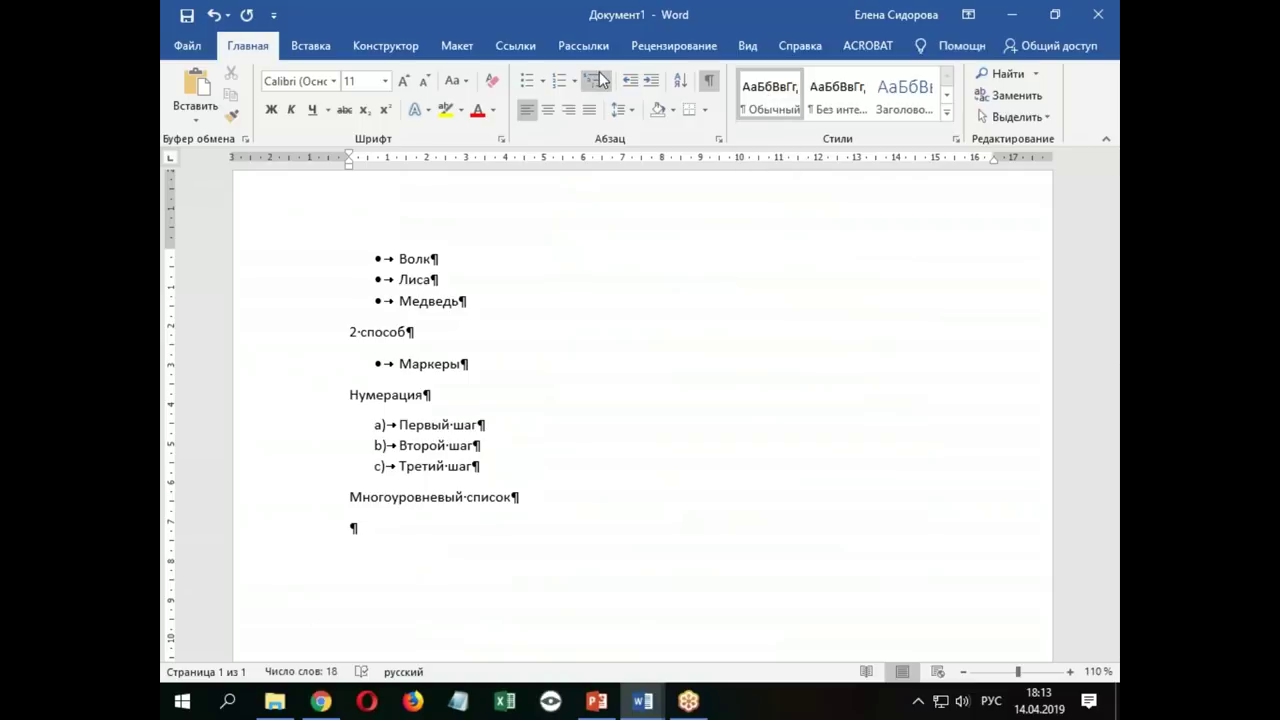
# Apply the 1., 1.1., 1.1.1. multilevel list style below Многоуровневый список
pyautogui.click(596, 80)
pyautogui.moveTo(701, 273)
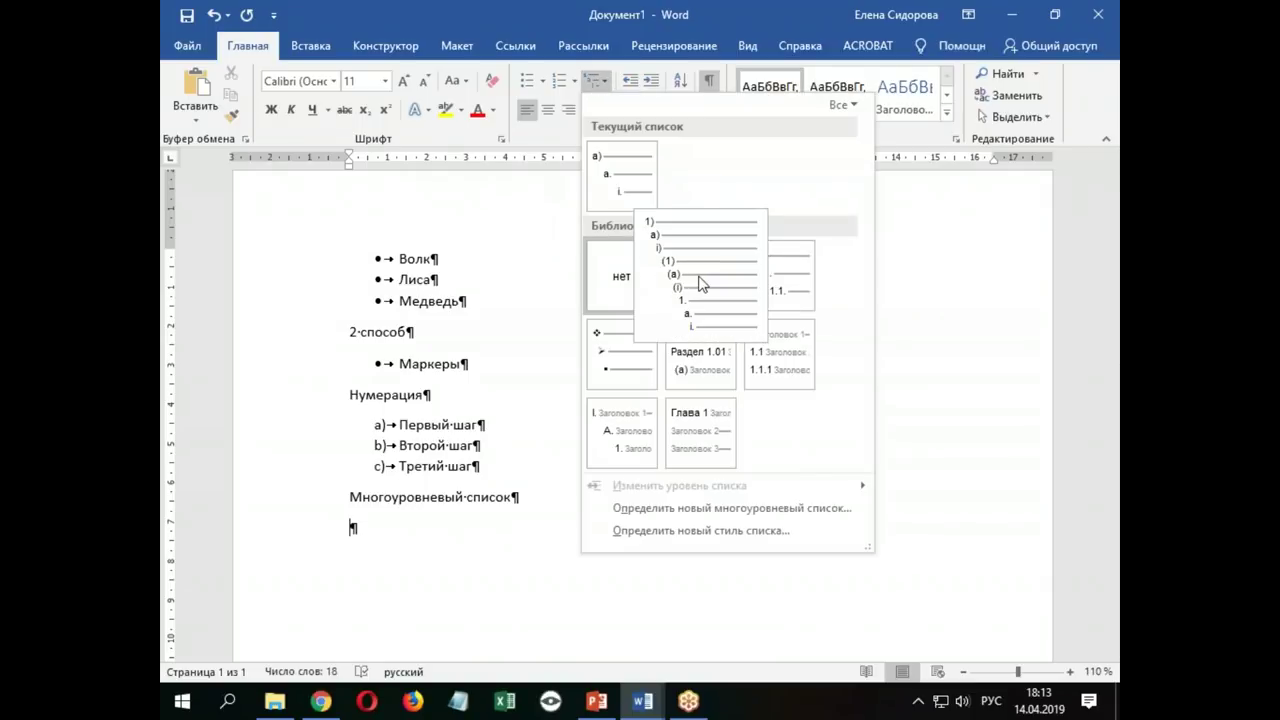
pyautogui.click(780, 272)
pyautogui.scroll(-1, 564, 221)
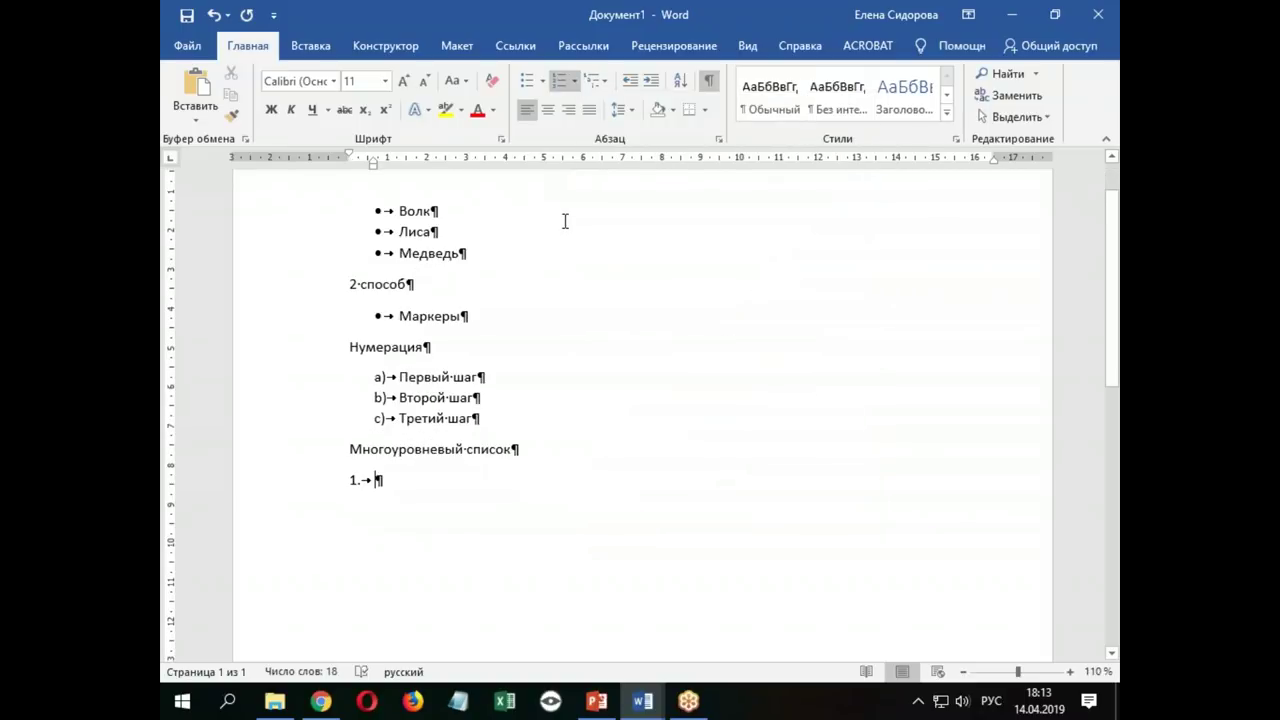
pyautogui.scroll(-1, 568, 235)
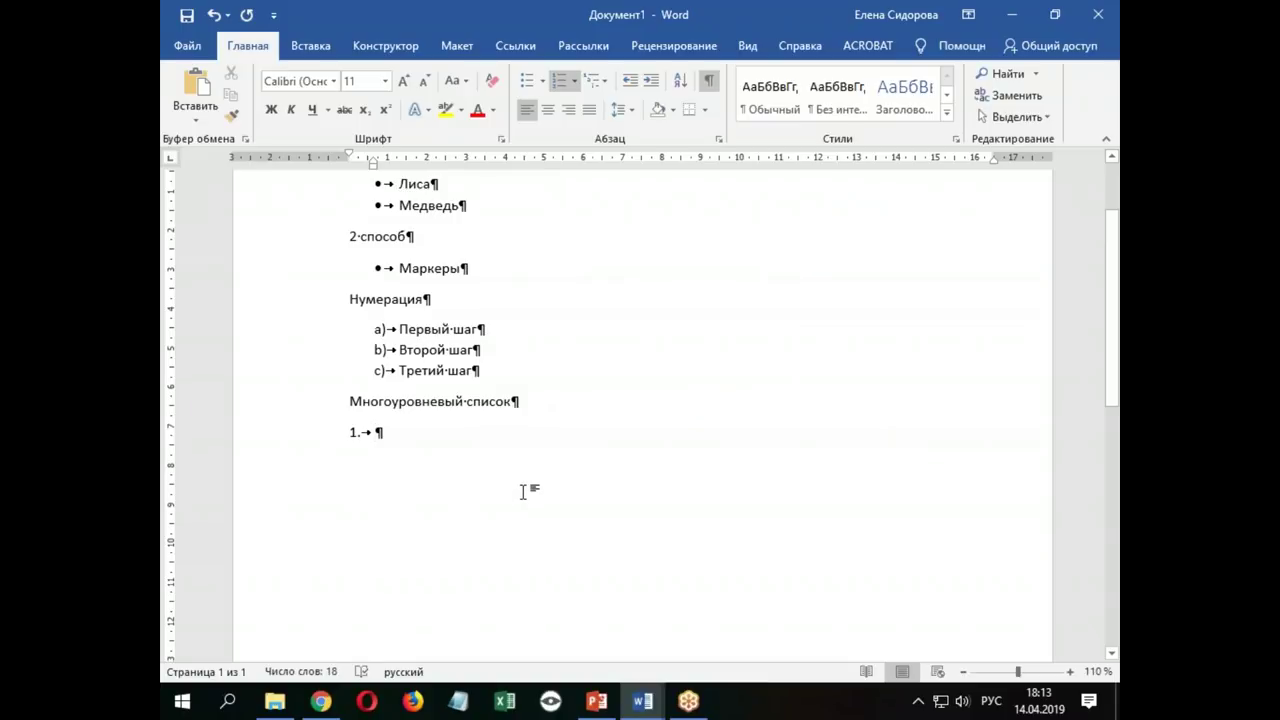
# Type the numbered items 'Один' and 'два', leaving an empty item 3
pyautogui.write('одни')
pyautogui.press('BackSpace')
pyautogui.press('BackSpace')
pyautogui.write('ин')
pyautogui.press('Return')
pyautogui.write('два')
pyautogui.press('Return')
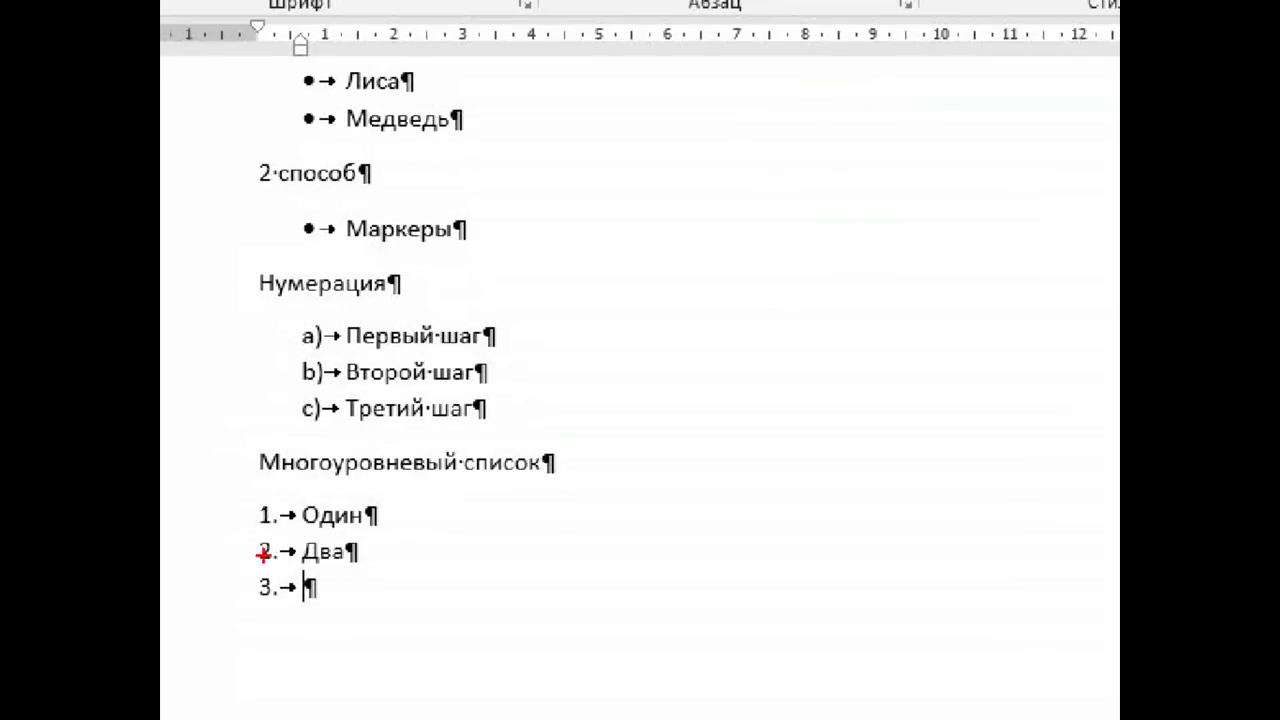
pyautogui.moveTo(298, 566); pyautogui.dragTo(519, 602)
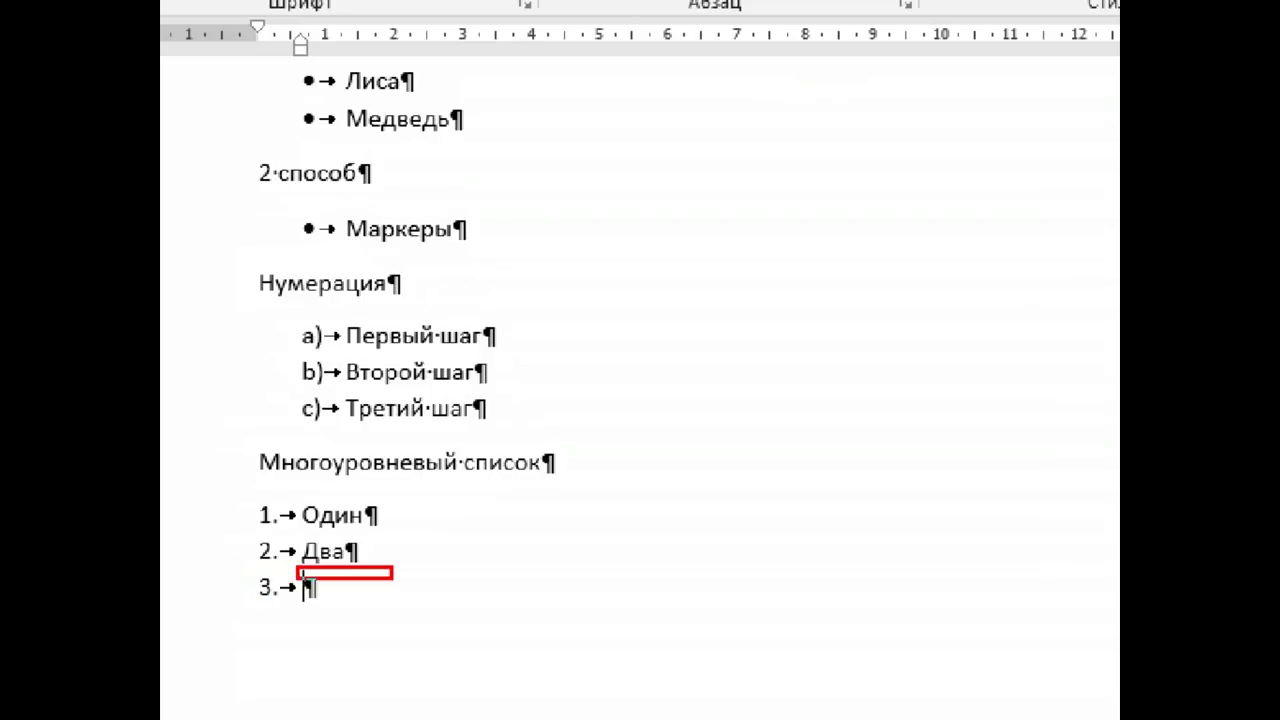
pyautogui.moveTo(243, 580)
pyautogui.mouseDown()
pyautogui.moveTo(318, 588)
pyautogui.moveTo(322, 574)
pyautogui.moveTo(280, 604)
pyautogui.mouseUp()
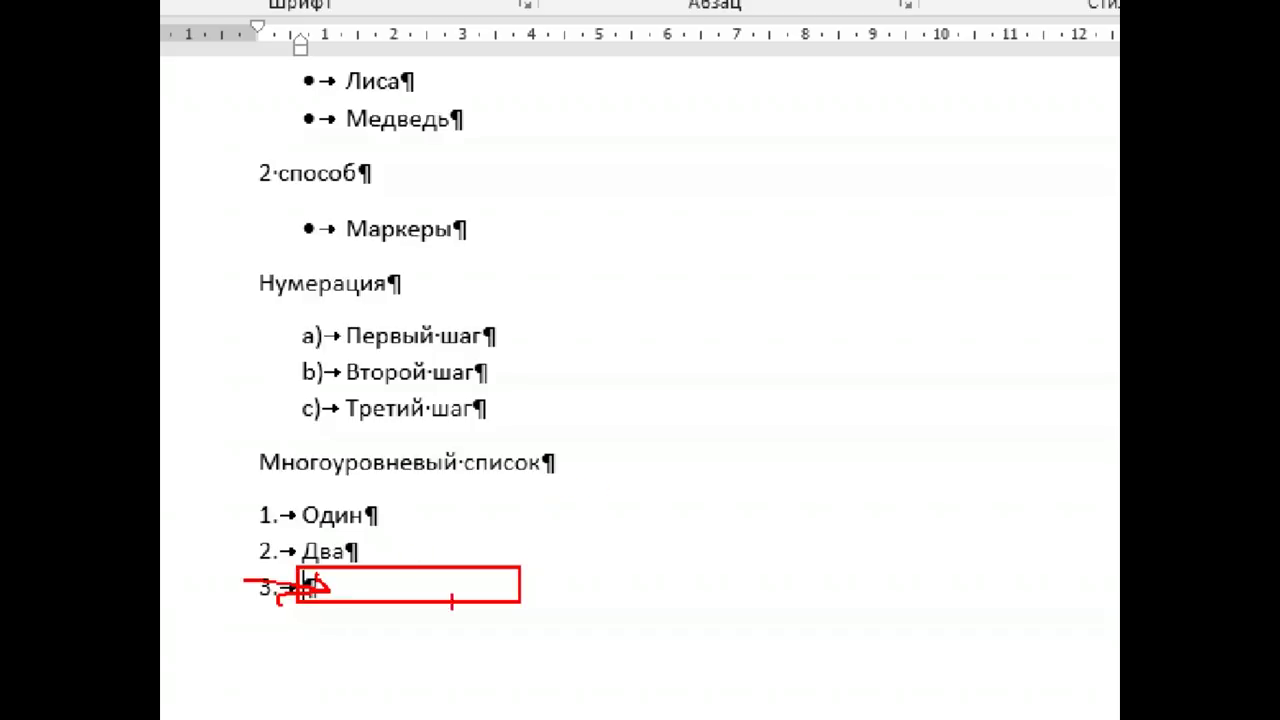
pyautogui.press('Escape')
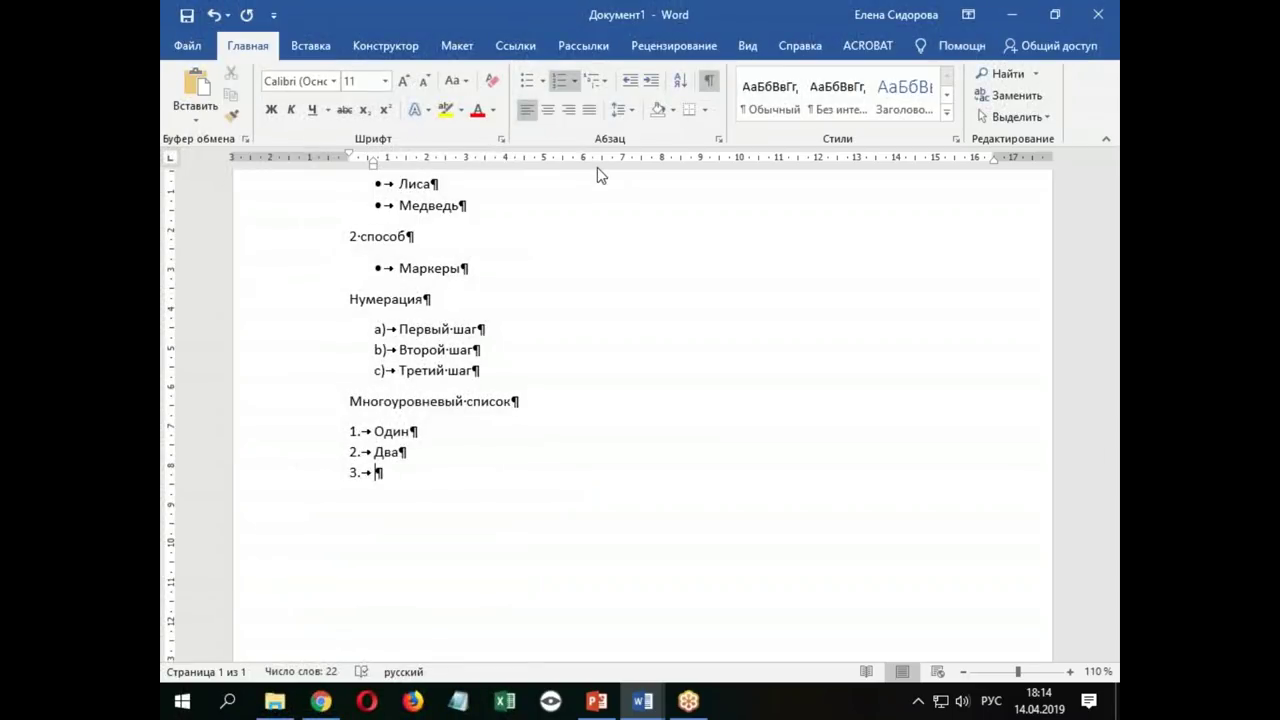
pyautogui.hotkey('ctrl', '1')
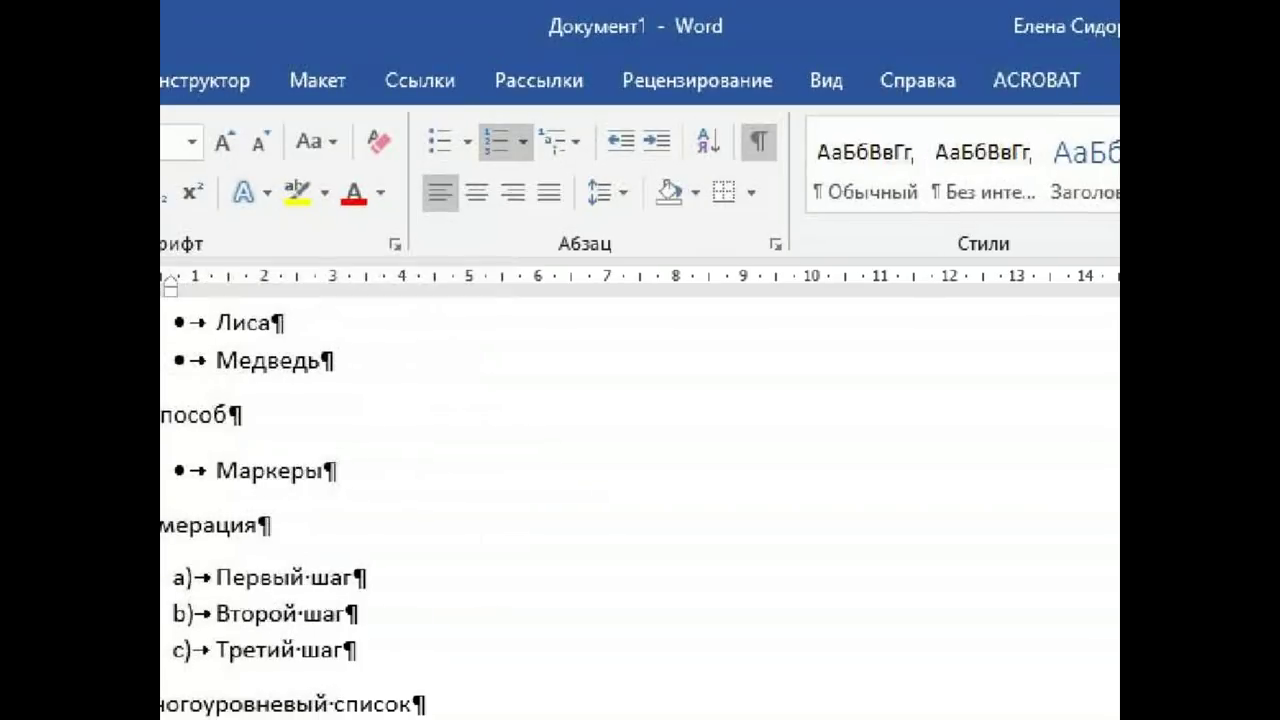
pyautogui.click(631, 117)
pyautogui.moveTo(632, 113); pyautogui.dragTo(677, 157)
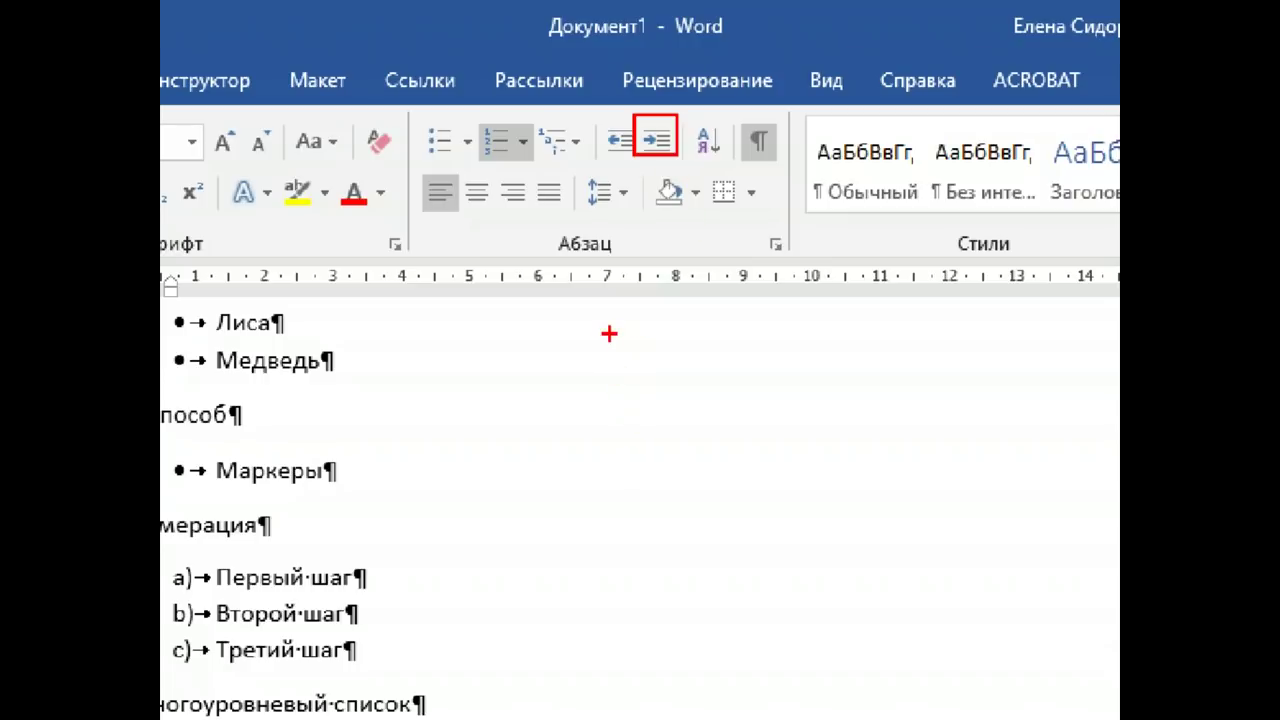
pyautogui.press('t')
pyautogui.write('T')
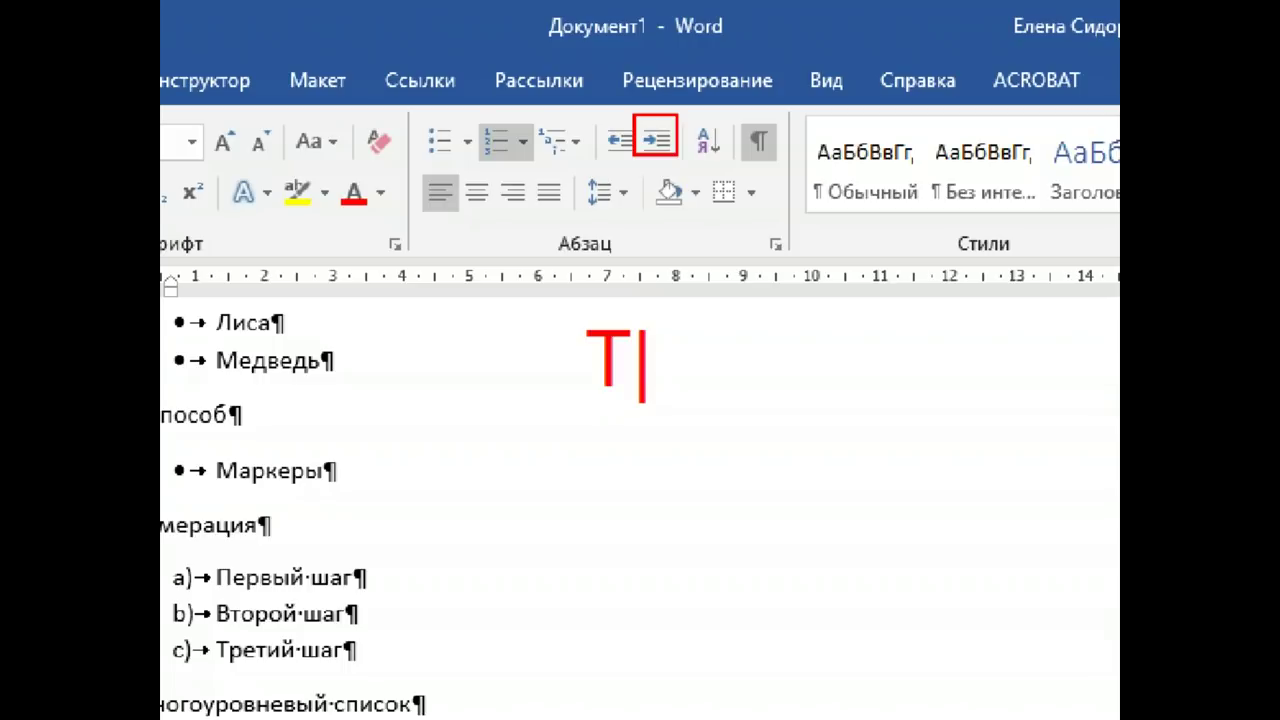
pyautogui.write('ab')
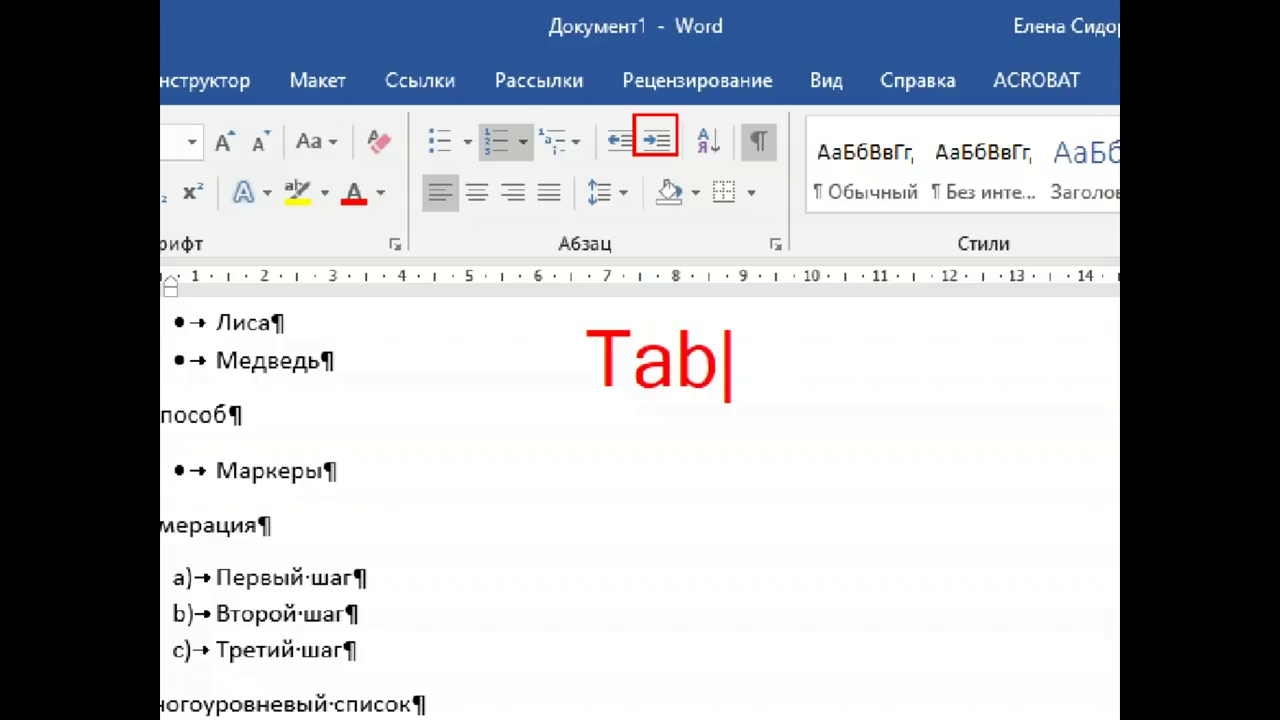
pyautogui.press('Return')
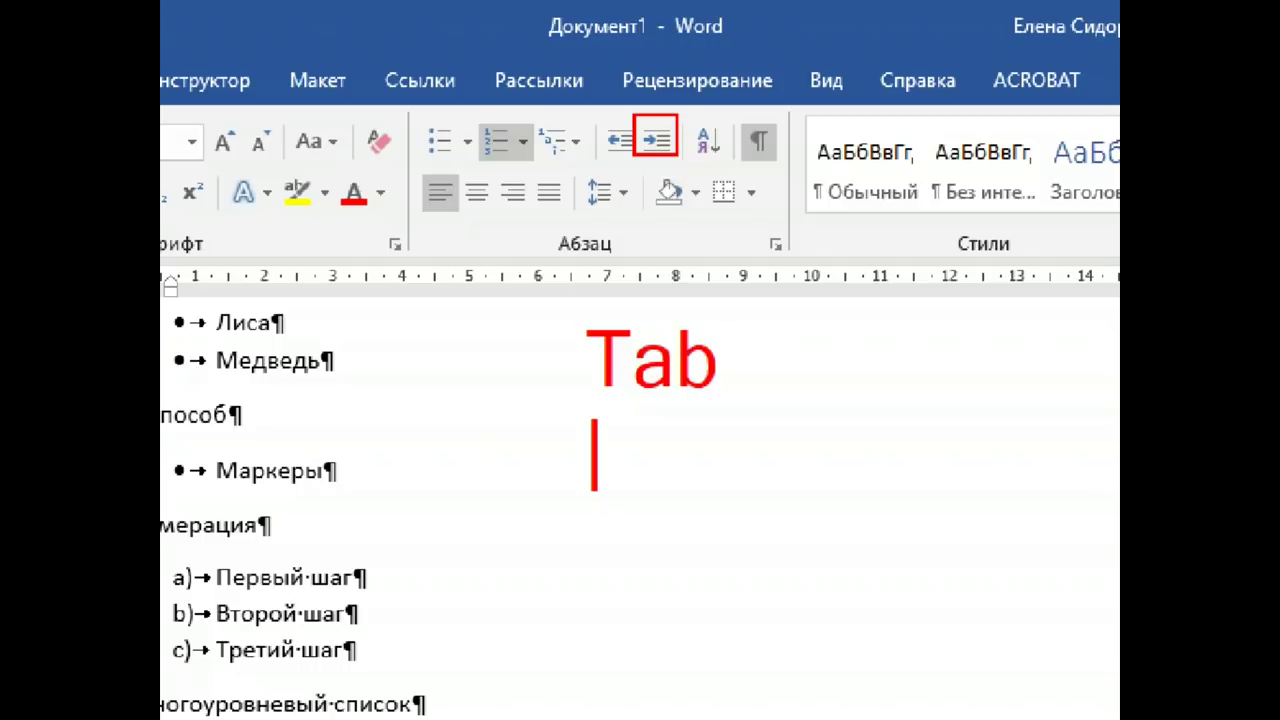
pyautogui.press('Escape')
pyautogui.press('Escape')
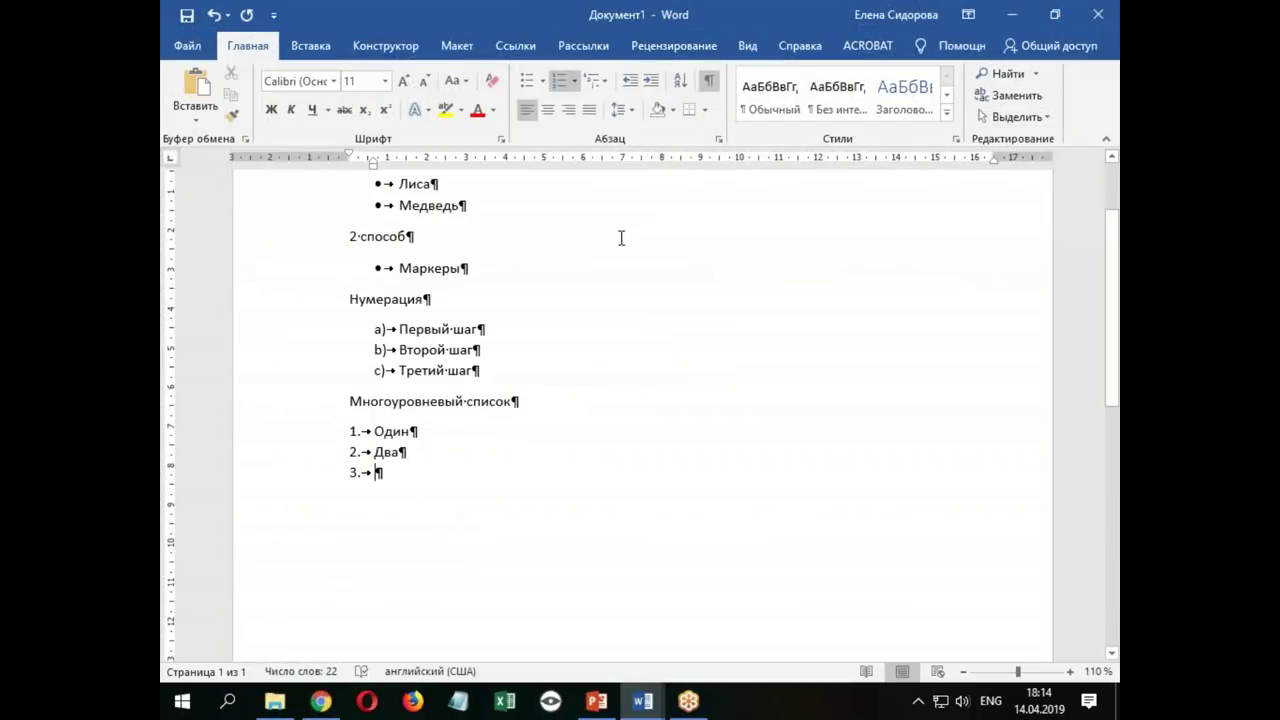
# Demote item 3 and add sub-items 2.1 Два один, 2.2 Два два, 2.3 Два три
pyautogui.press('Tab')
pyautogui.write('Ldf jlby')
pyautogui.press('BackSpace')
pyautogui.press('BackSpace')
pyautogui.press('BackSpace')
pyautogui.press('BackSpace')
pyautogui.press('BackSpace')
pyautogui.press('BackSpace')
pyautogui.press('BackSpace')
pyautogui.press('BackSpace')
pyautogui.hotkey('alt', 'shift')
pyautogui.write('Два один')
pyautogui.press('Return')
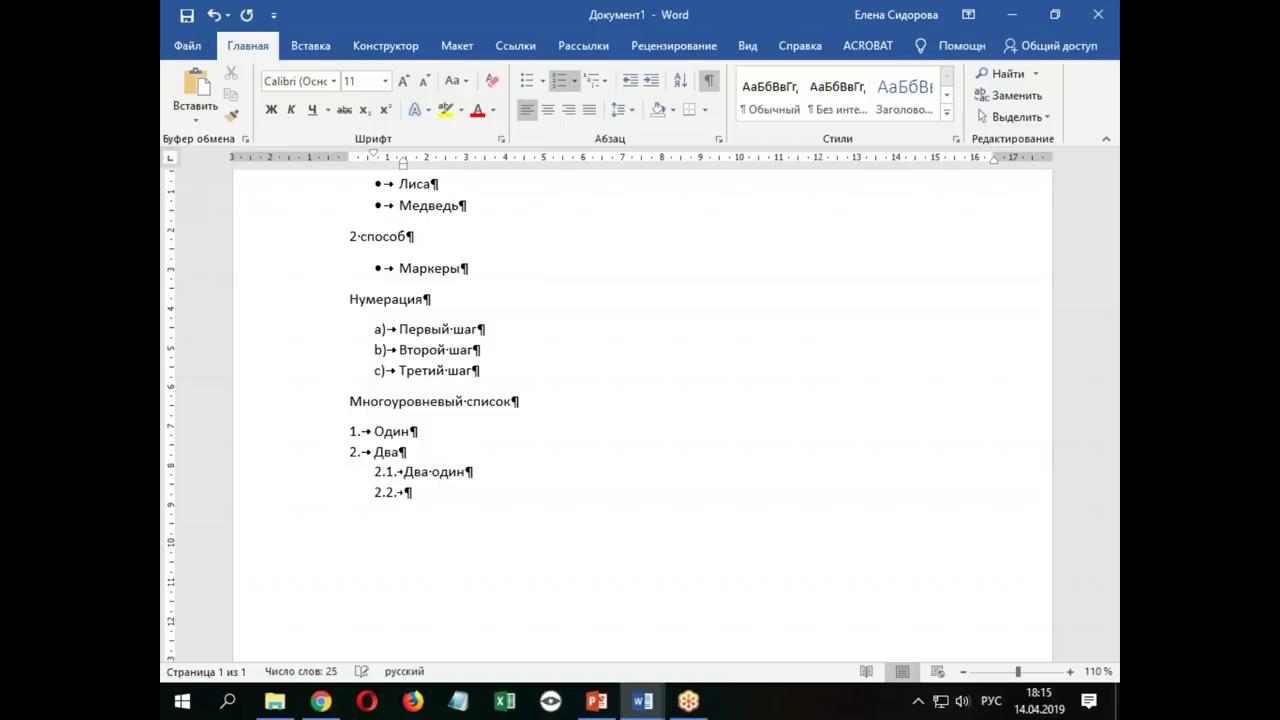
pyautogui.write('Два два')
pyautogui.press('Return')
pyautogui.write('Два три')
pyautogui.press('Return')
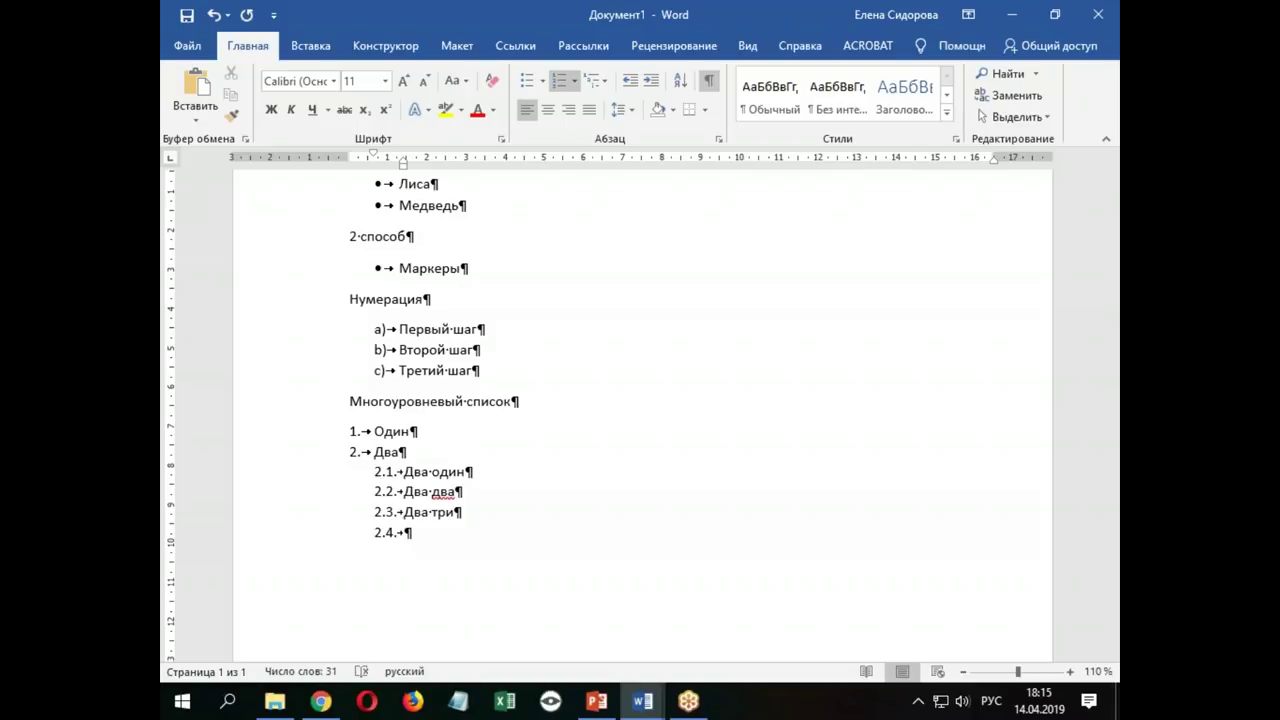
# Add third-level items 2.3.1 Два три один and 2.3.2 Два три два, fixing a stray space
pyautogui.press('Tab')
pyautogui.write('Два т ри один')
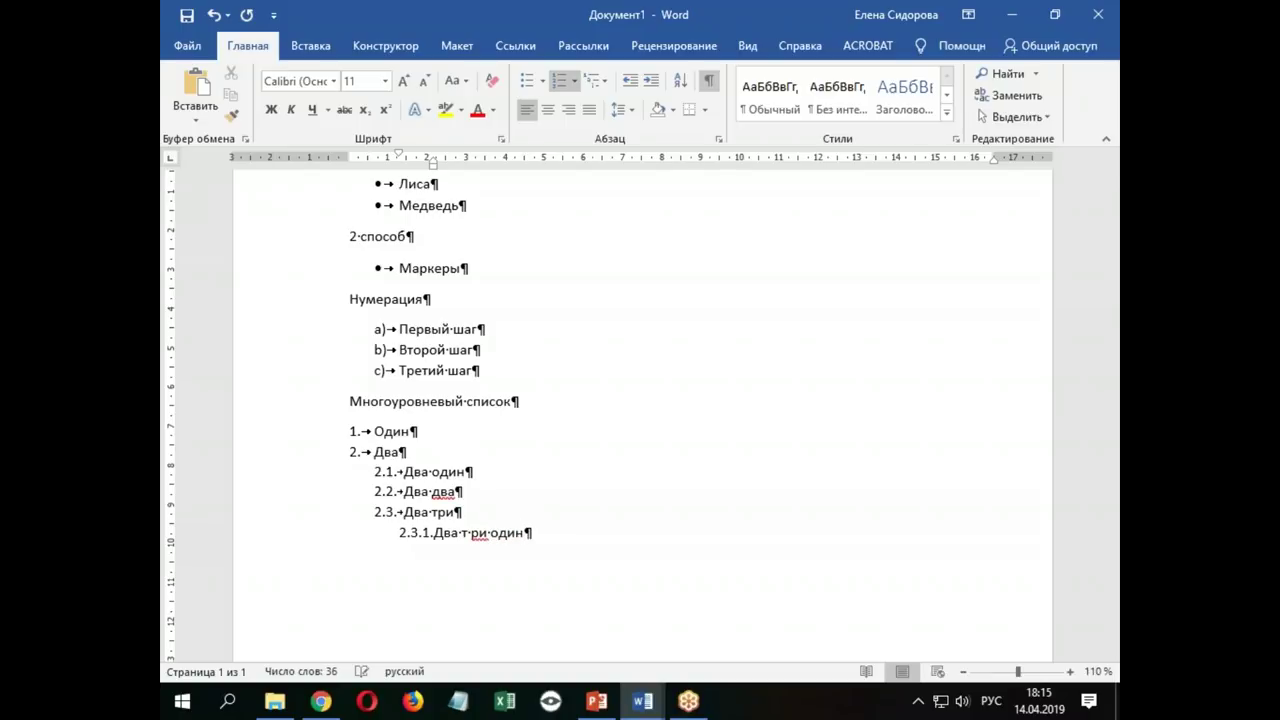
pyautogui.press('Return')
pyautogui.write('Два ')
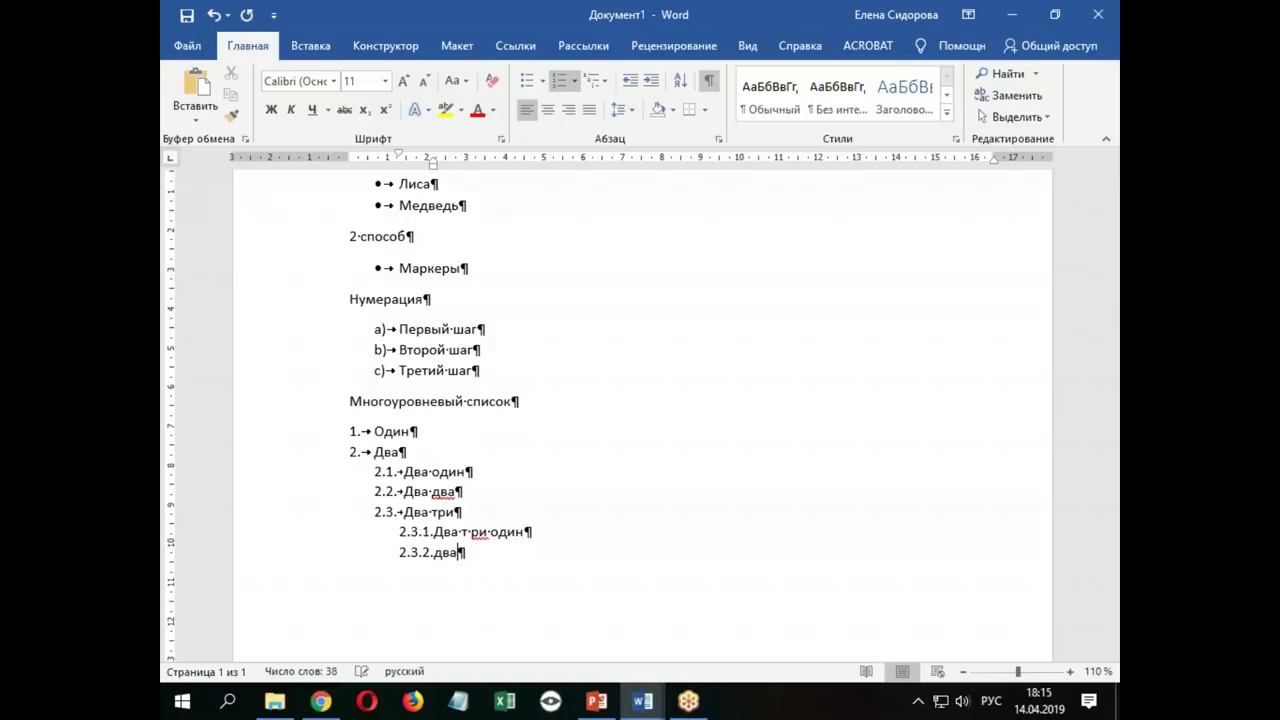
pyautogui.write('три два')
pyautogui.press('Return')
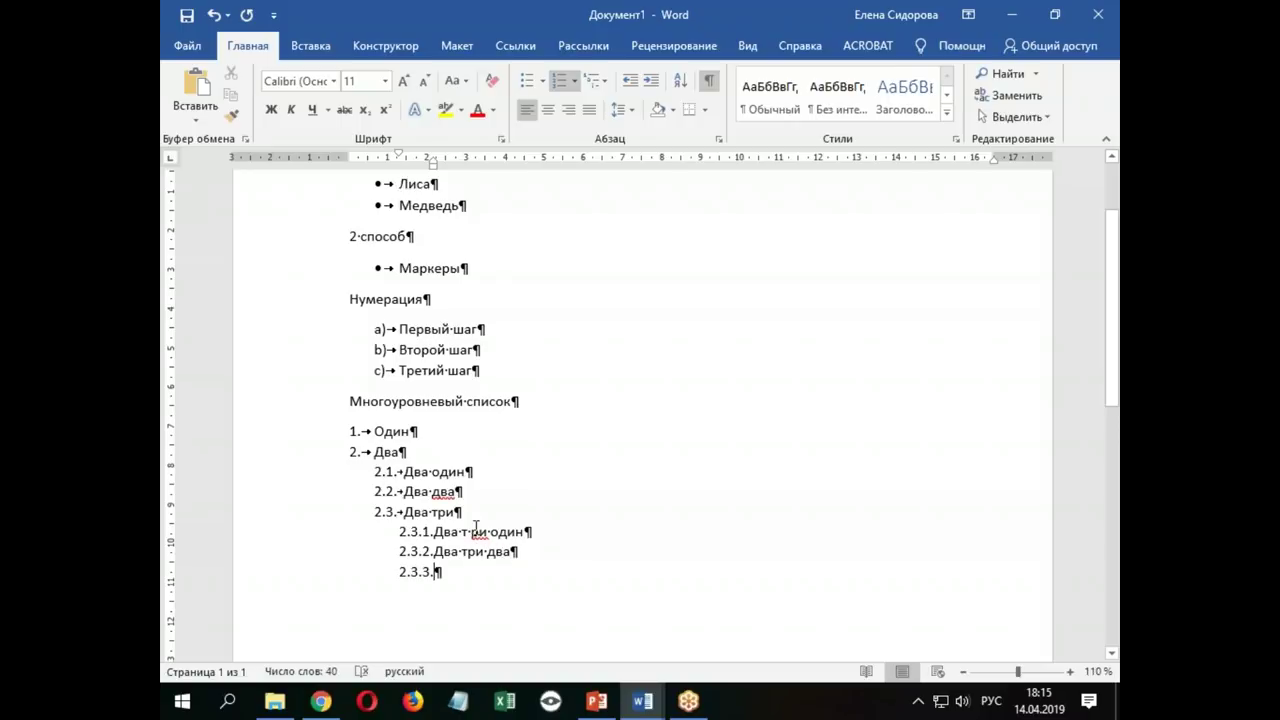
pyautogui.click(471, 532)
pyautogui.press('BackSpace')
pyautogui.scroll(-2, 484, 349)
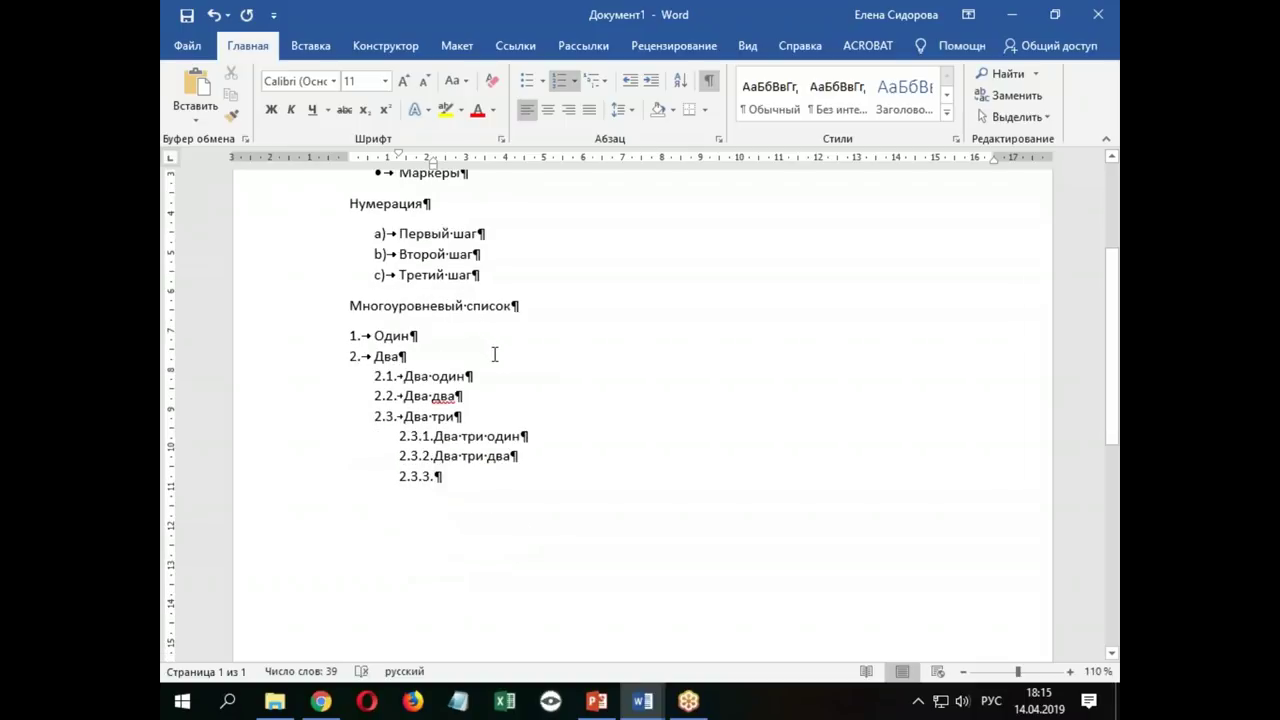
pyautogui.scroll(-1, 491, 356)
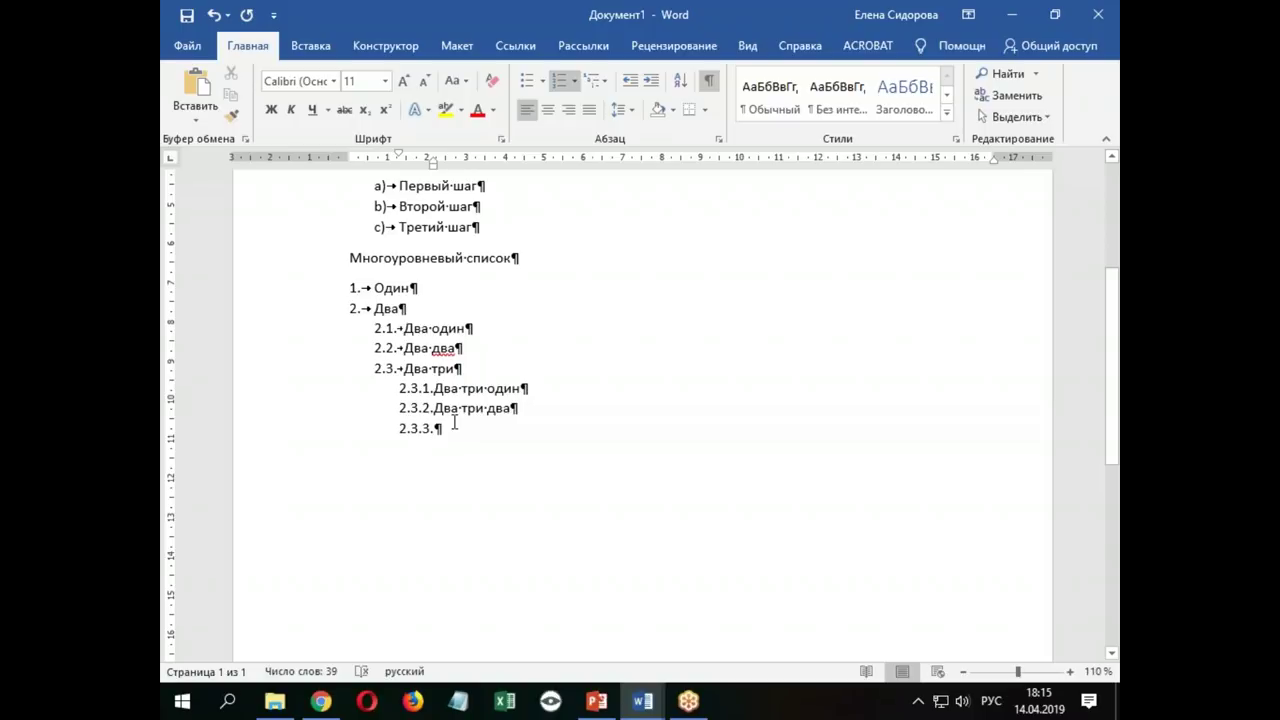
pyautogui.click(264, 432)
pyautogui.click(449, 432)
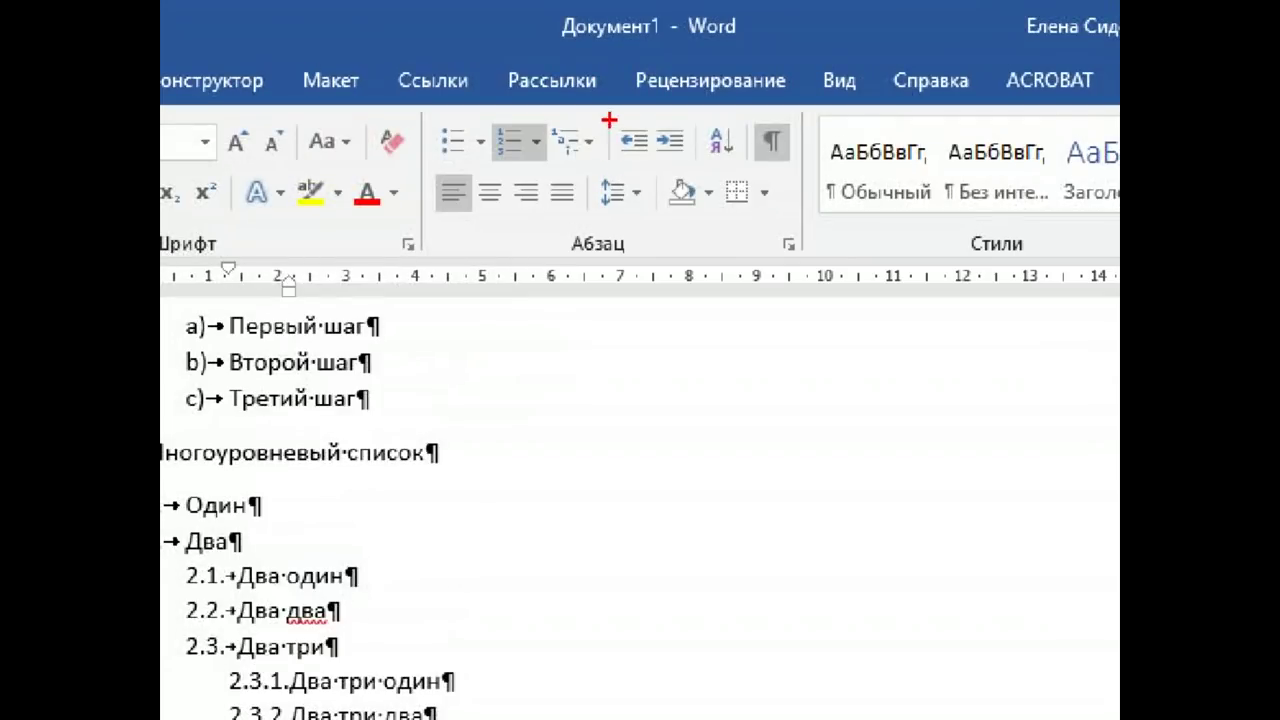
pyautogui.moveTo(600, 118); pyautogui.dragTo(652, 177)
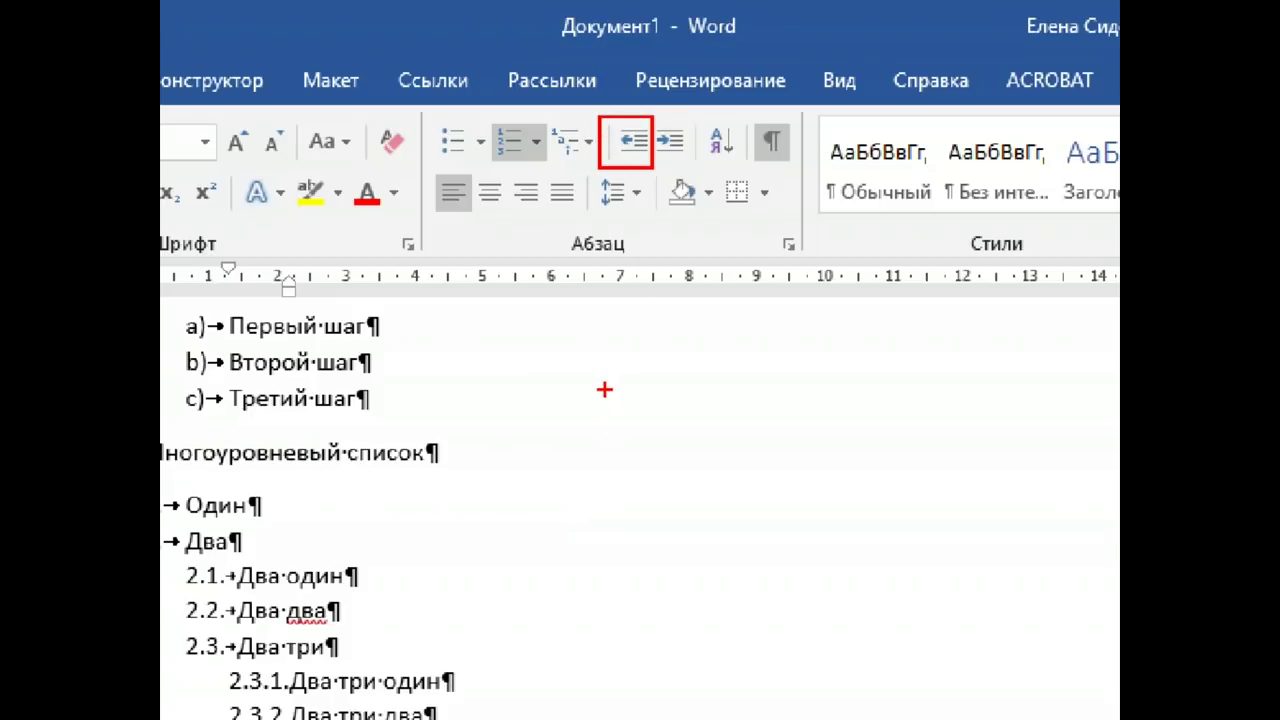
pyautogui.moveTo(609, 353); pyautogui.dragTo(581, 397)
pyautogui.write('Shift+')
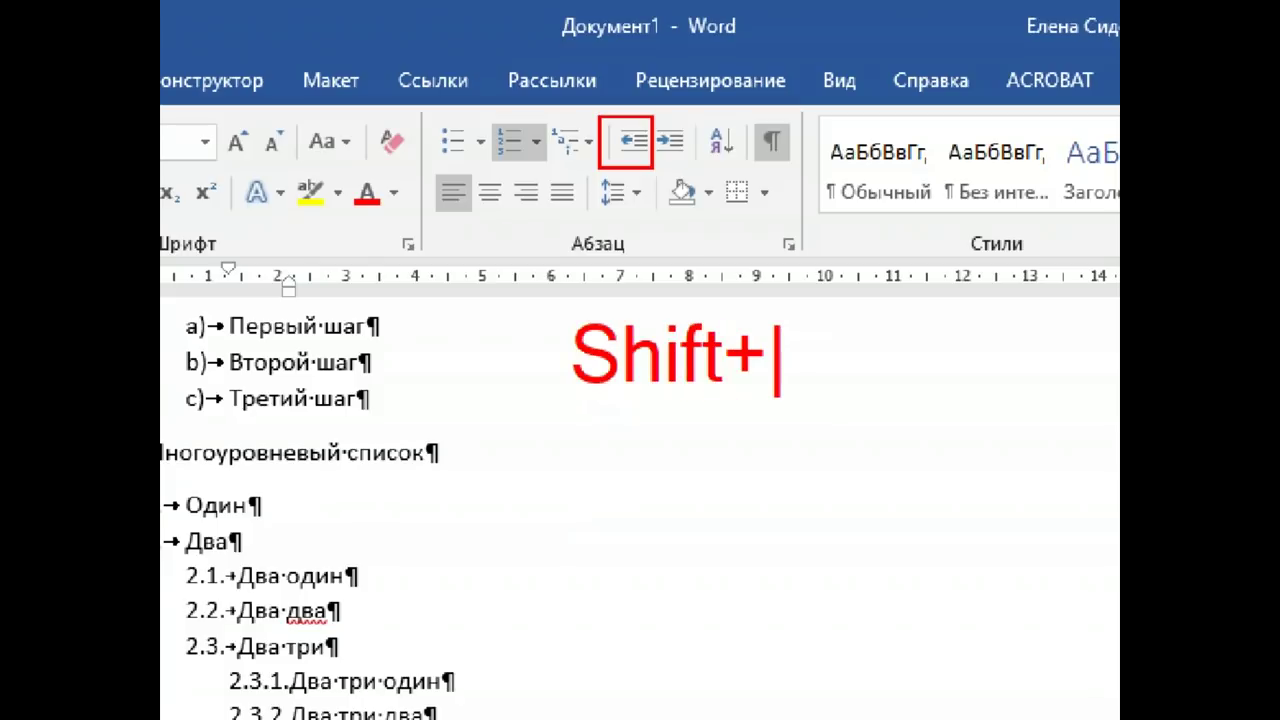
pyautogui.write('T')
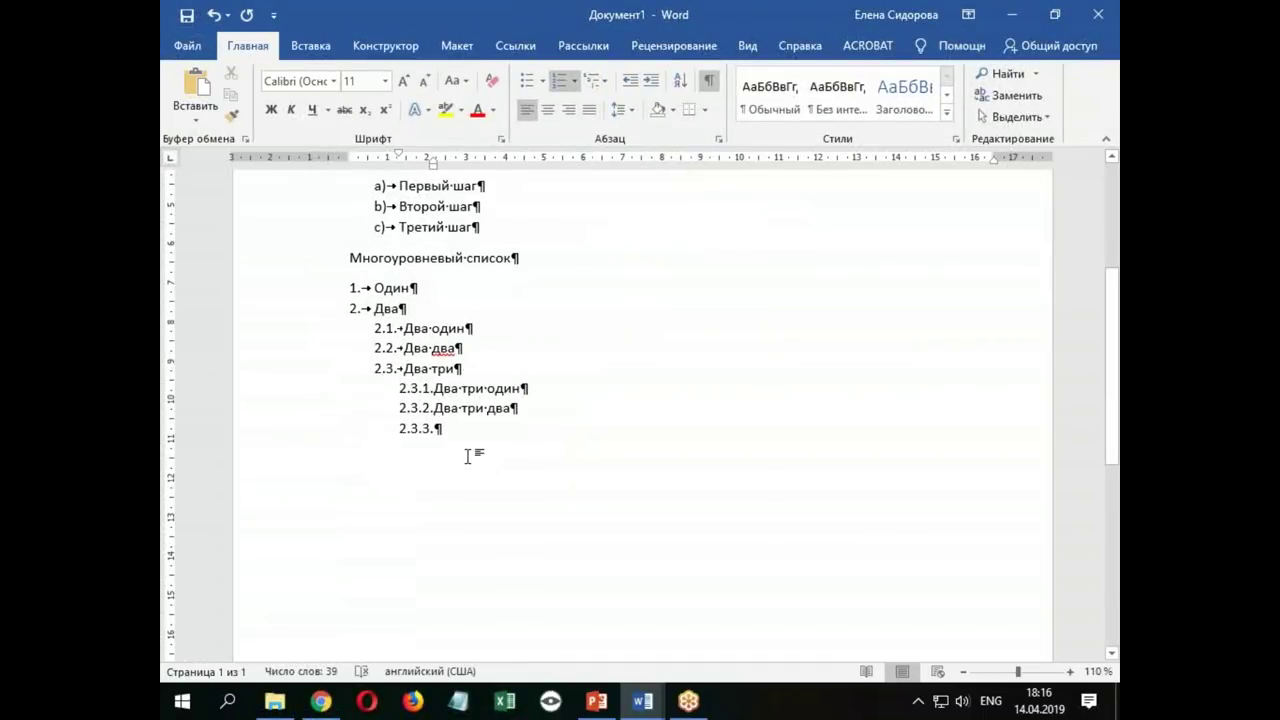
# Promote the empty 2.3.3 item to 2.4 'Два четыре' and add top-level item 3 'Три'
pyautogui.hotkey('alt', 'shift')
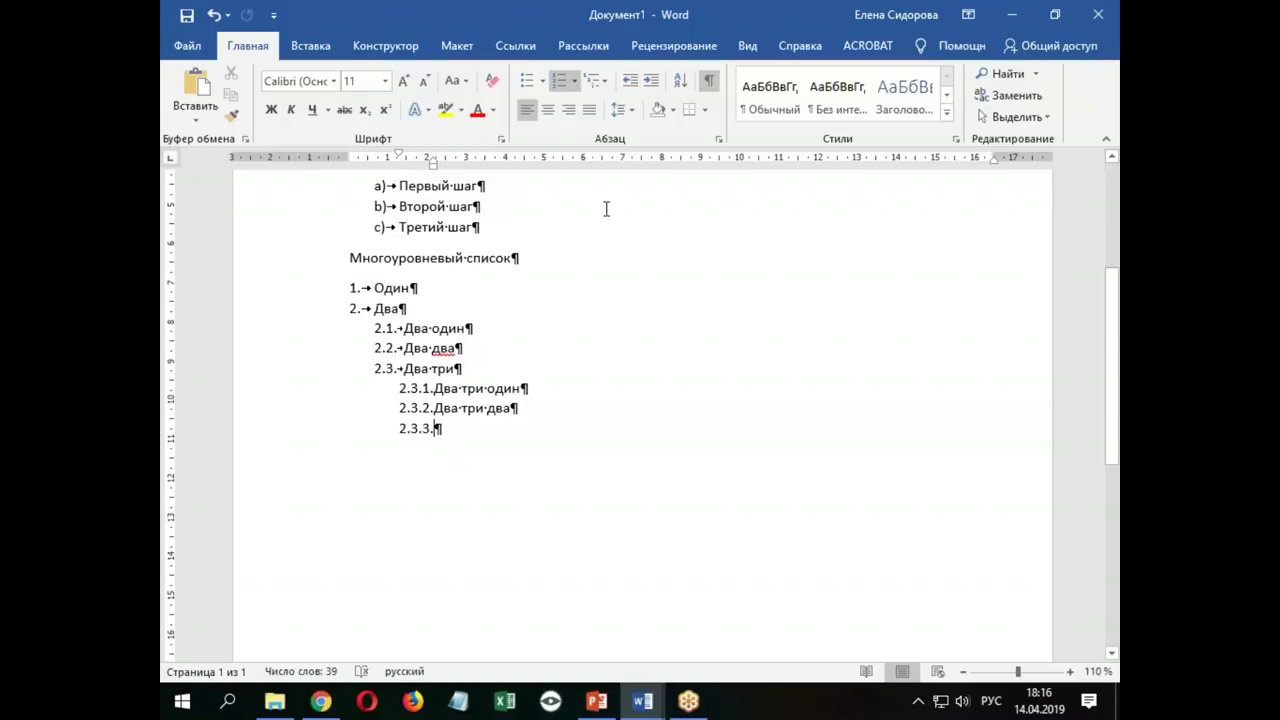
pyautogui.click(630, 84)
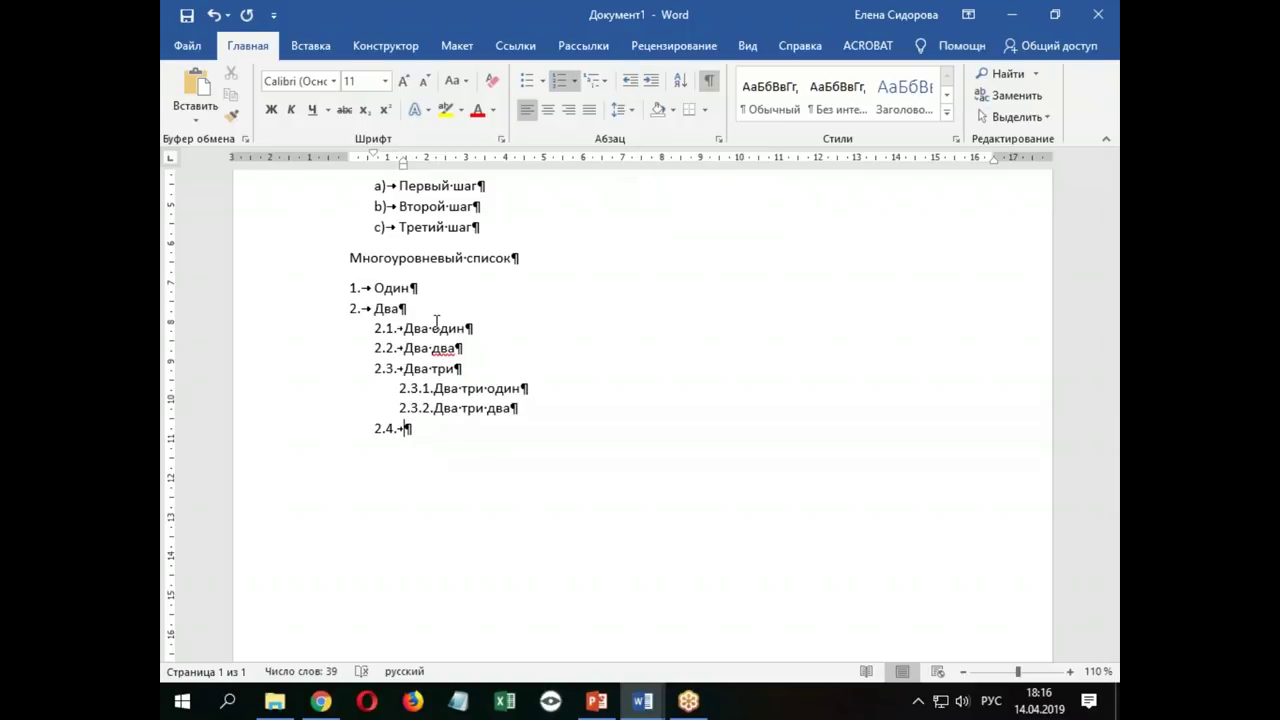
pyautogui.write('Два четыре')
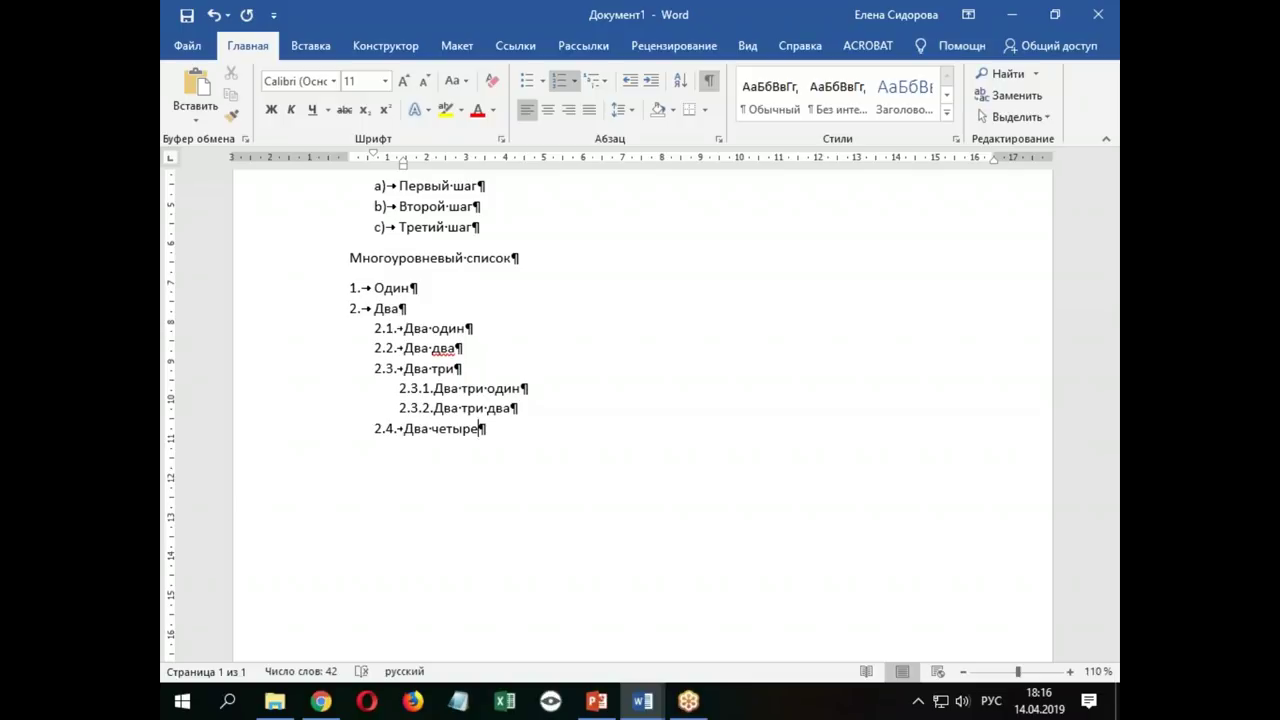
pyautogui.press('Return')
pyautogui.hotkey('shift', 'Tab')
pyautogui.write('Три')
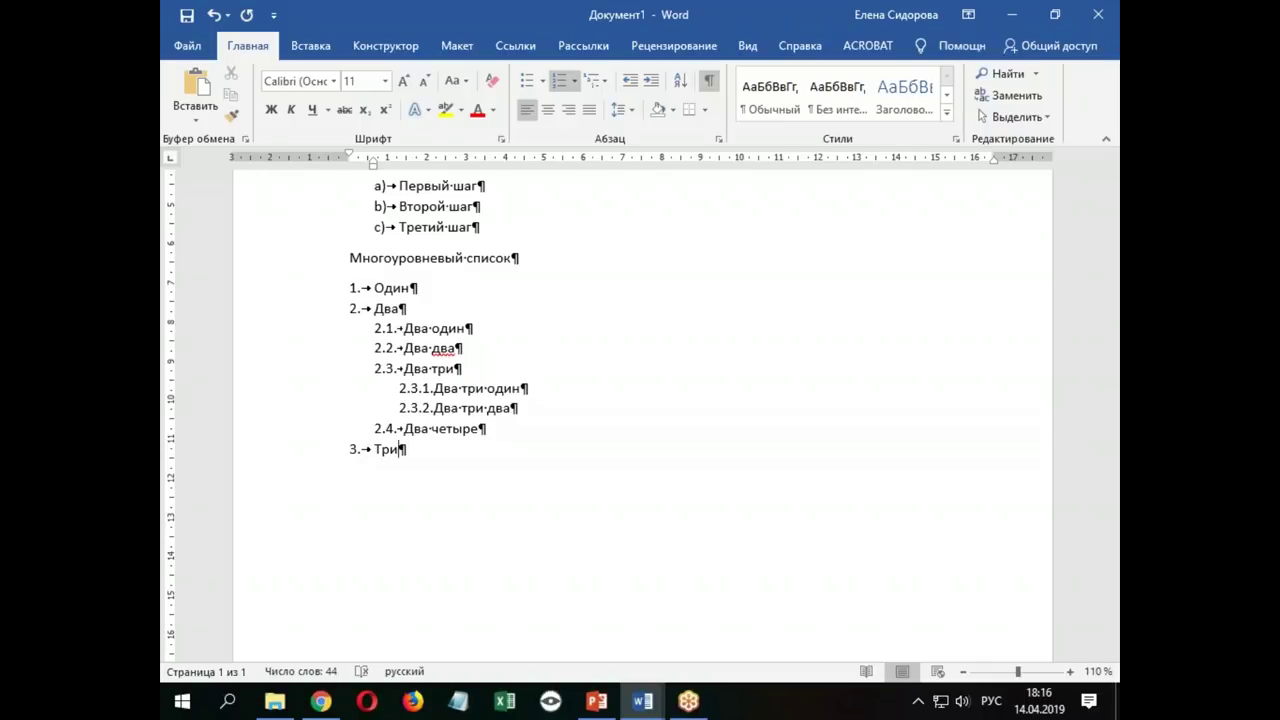
pyautogui.press('Return')
# Add sub-item 3.1 'пк' and third-level item 3.1.1 'апщшку'
pyautogui.press('Tab')
pyautogui.write('пк')
pyautogui.press('Return')
pyautogui.press('Tab')
pyautogui.write('апщшку')
pyautogui.press('Return')
pyautogui.hotkey('shift', 'Tab')
pyautogui.hotkey('shift', 'Tab')
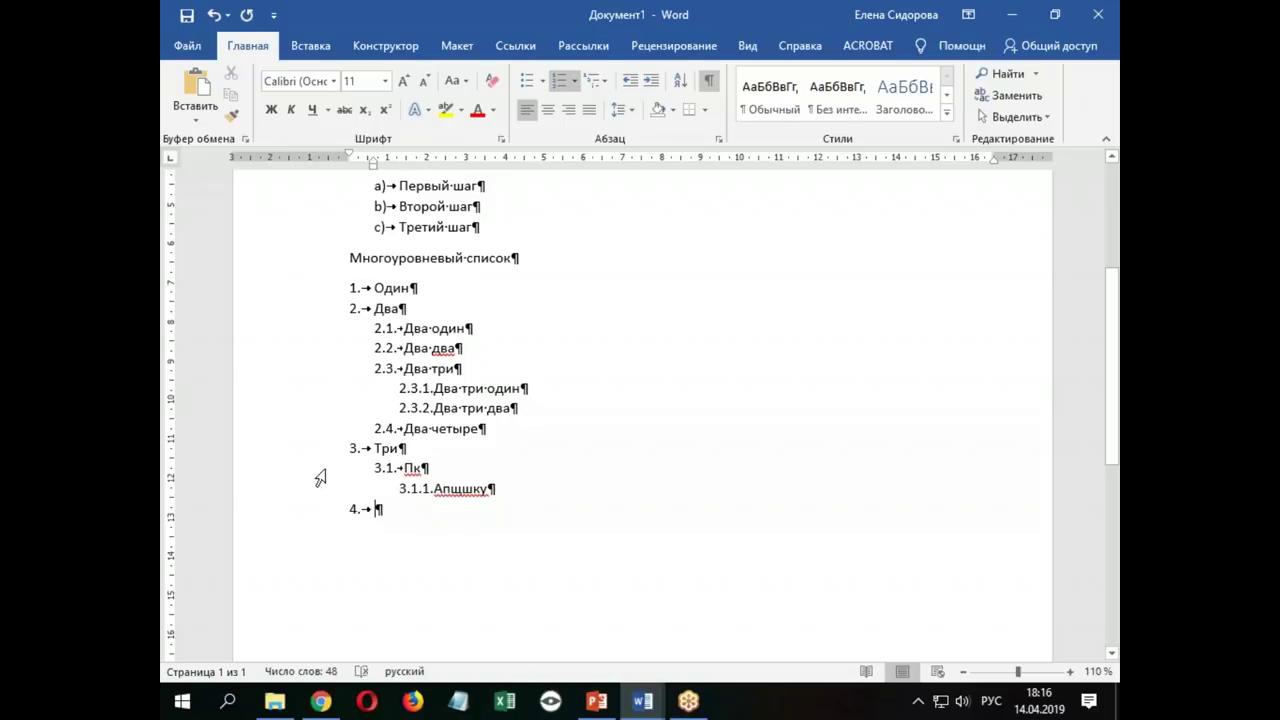
# Clean up the empty lines after Апщшку, undoing an accidental removal of its number
pyautogui.moveTo(320, 478); pyautogui.dragTo(320, 491)
pyautogui.click(386, 511)
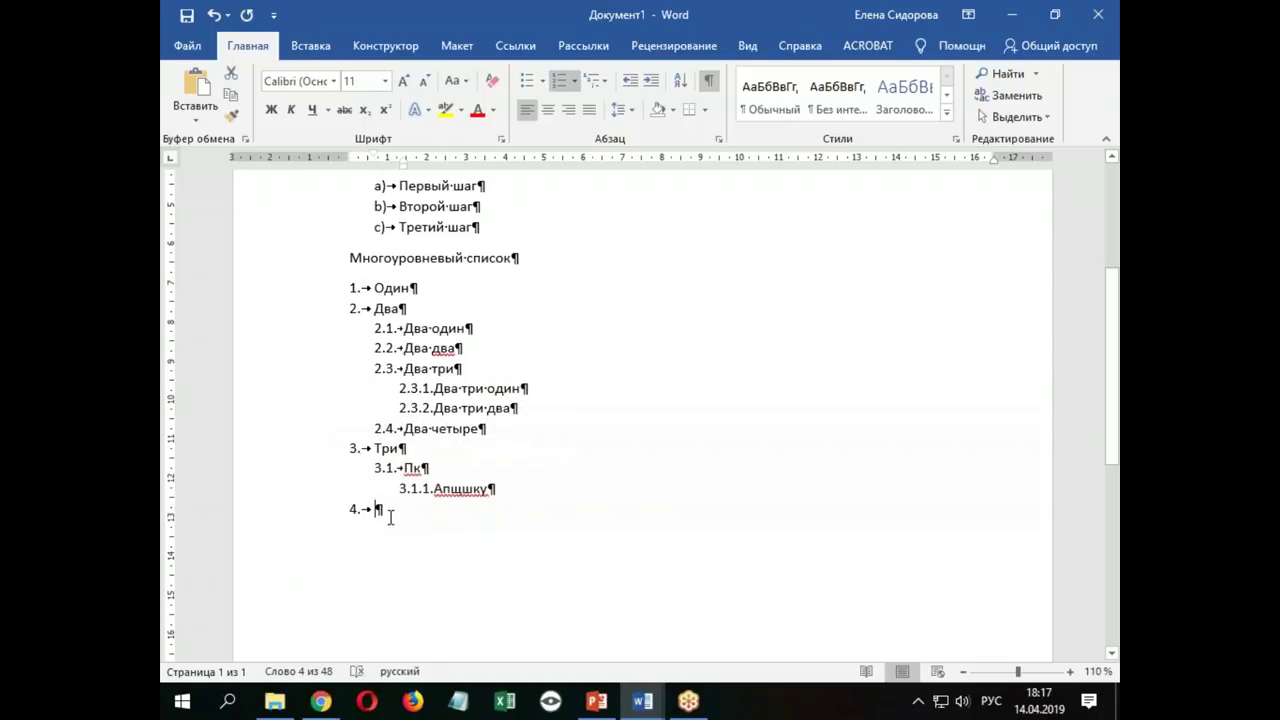
pyautogui.click(509, 490)
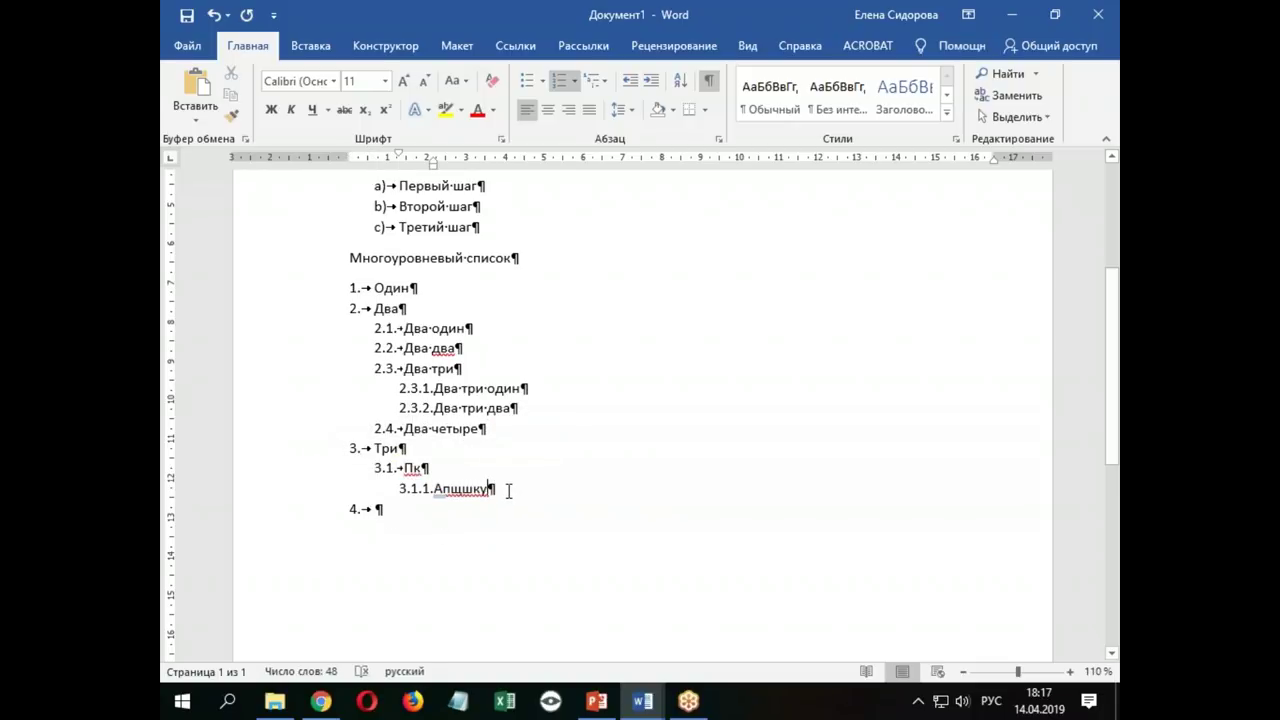
pyautogui.click(398, 514)
pyautogui.press('BackSpace')
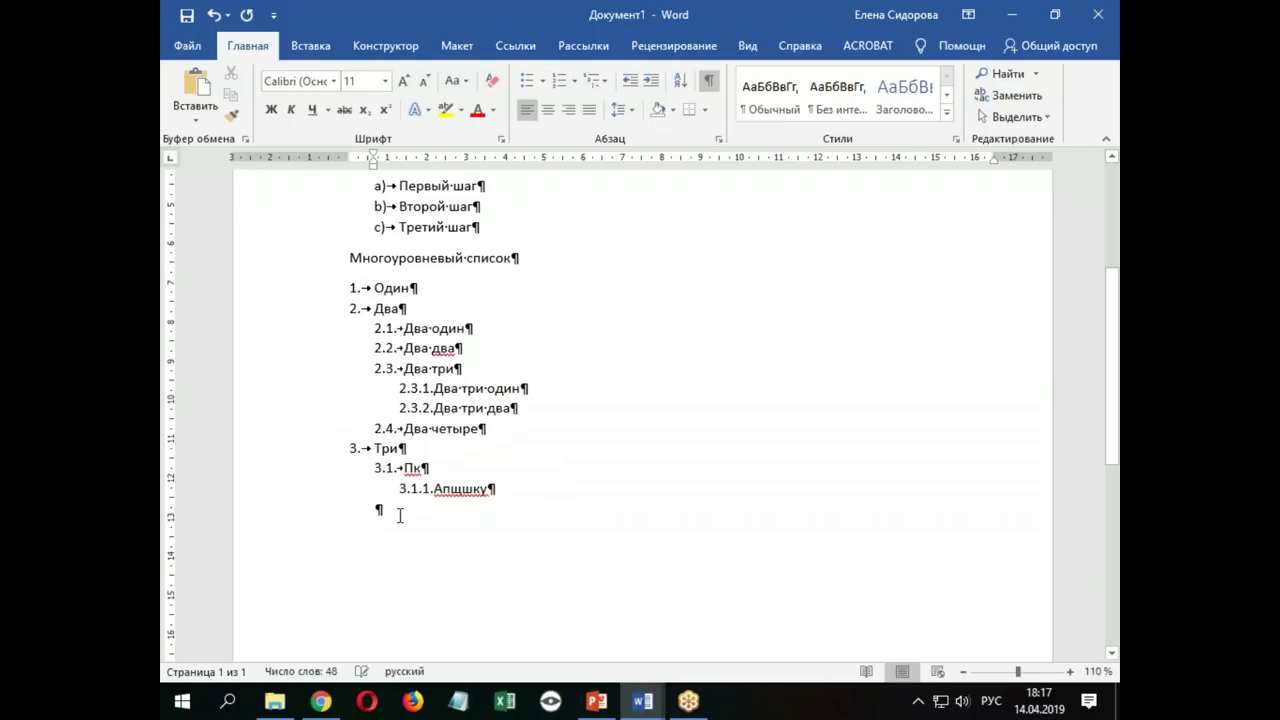
pyautogui.click(508, 488)
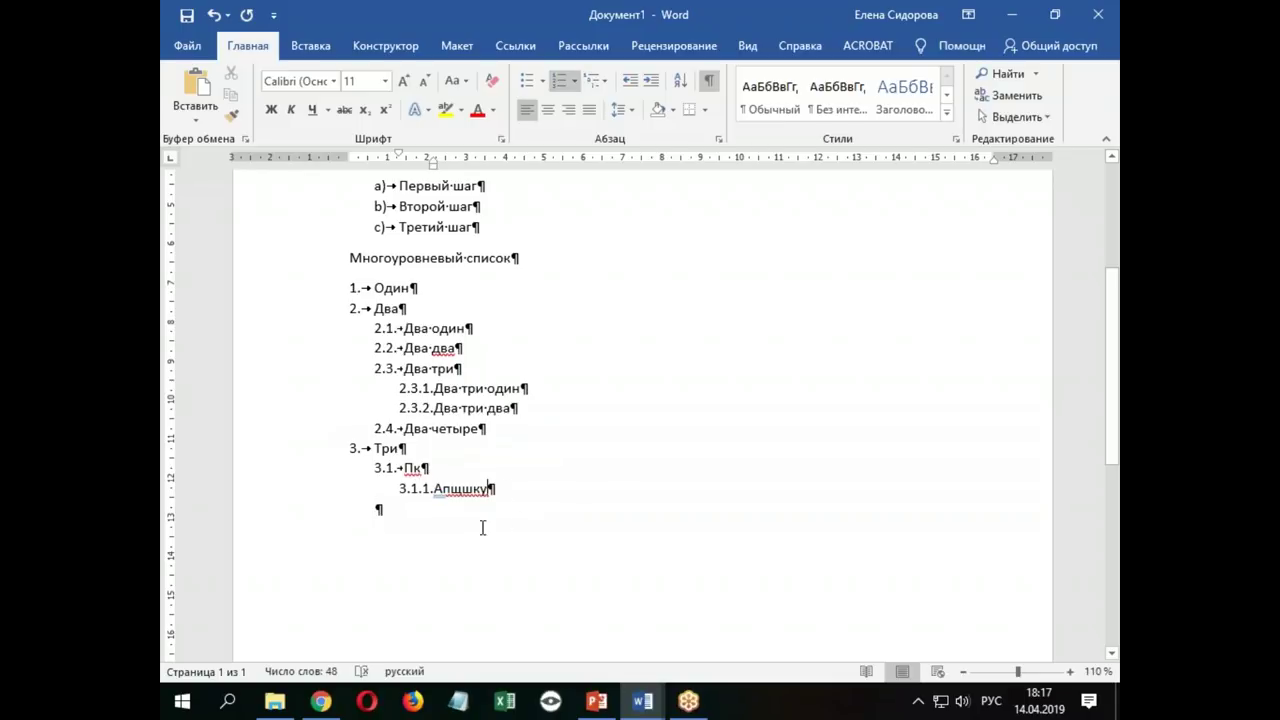
pyautogui.click(403, 514)
pyautogui.press('BackSpace')
pyautogui.press('BackSpace')
pyautogui.click(575, 80)
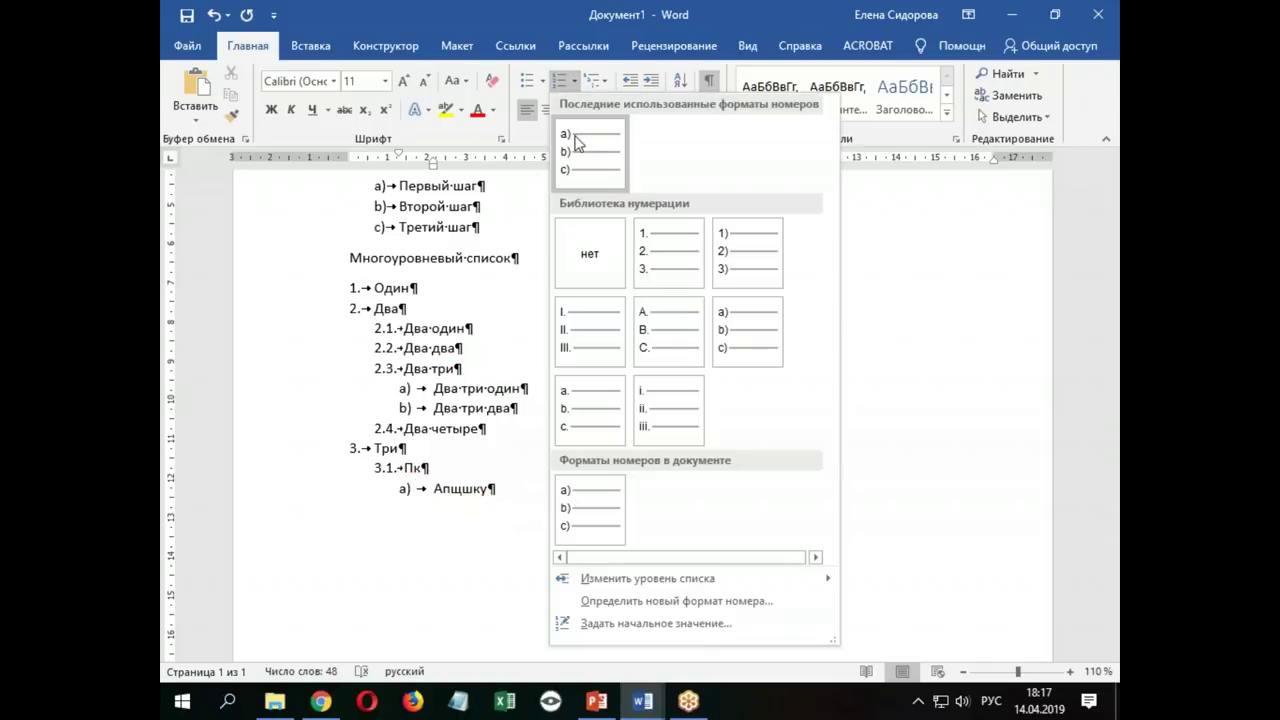
pyautogui.click(575, 248)
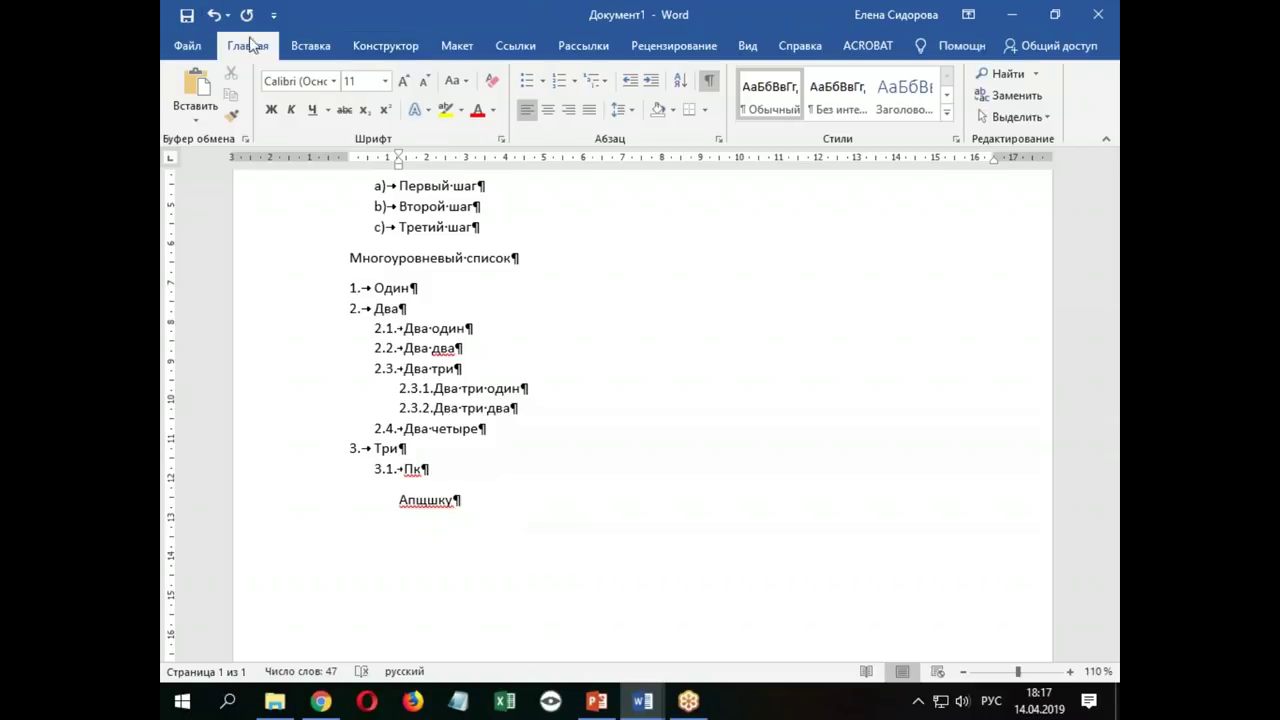
pyautogui.click(212, 16)
# Promote the empty item to top level 4 and end the list with a plain paragraph
pyautogui.press('Return')
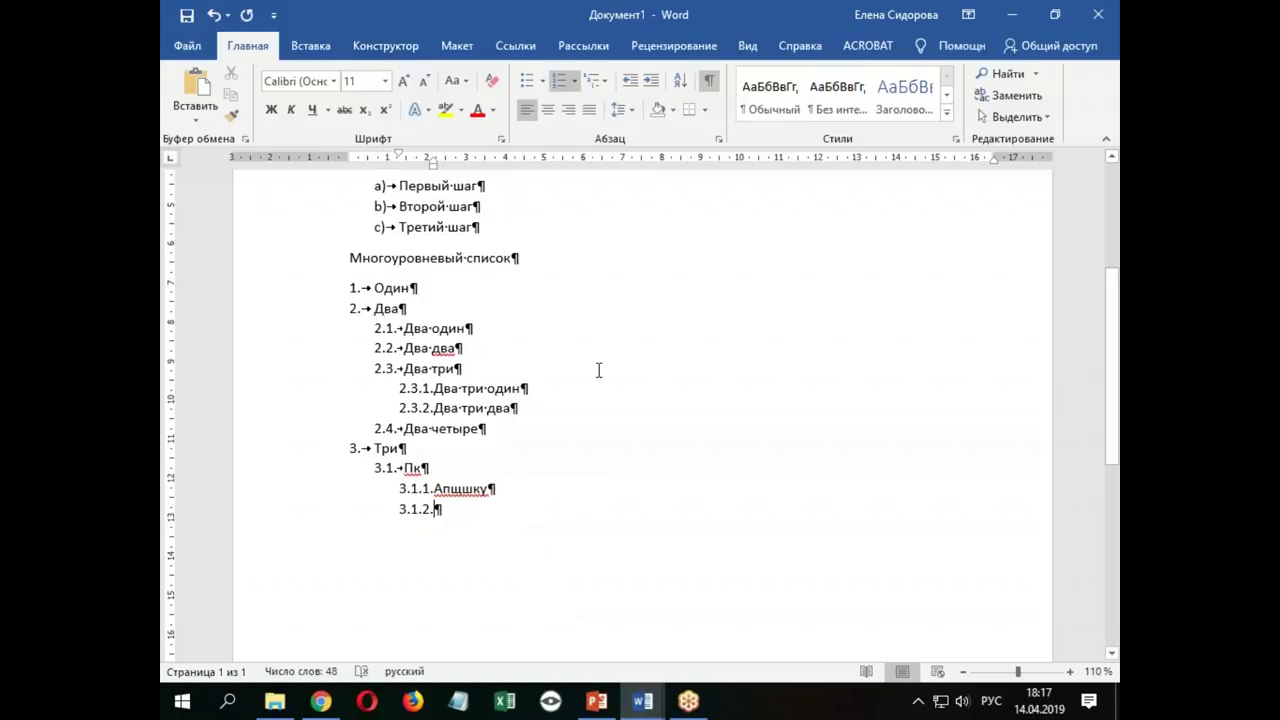
pyautogui.click(557, 88)
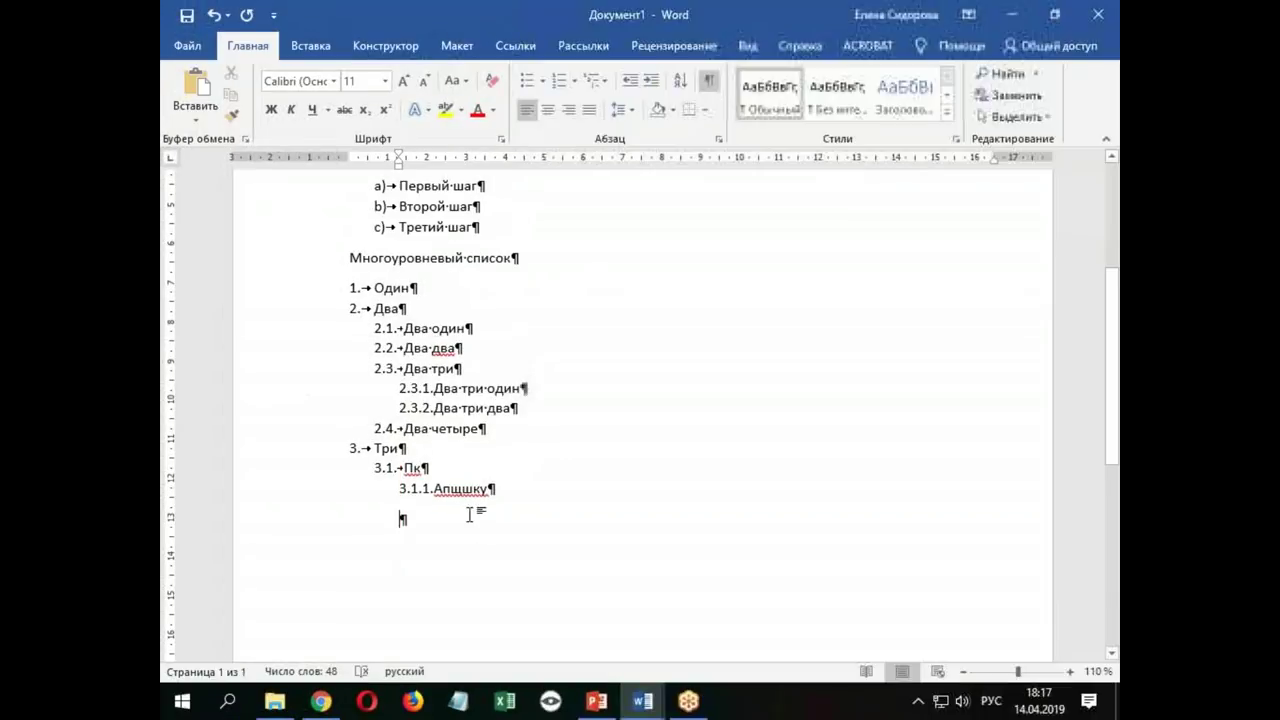
pyautogui.hotkey('ctrl', 'z')
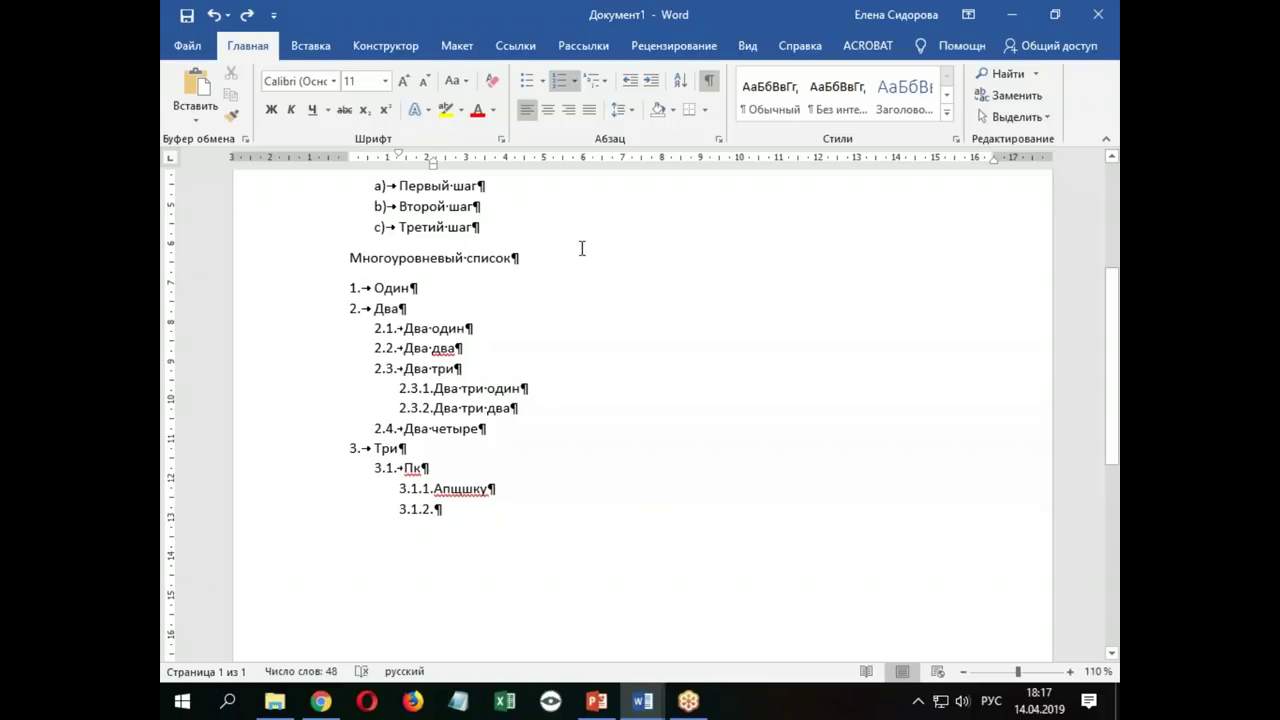
pyautogui.hotkey('shift', 'Tab')
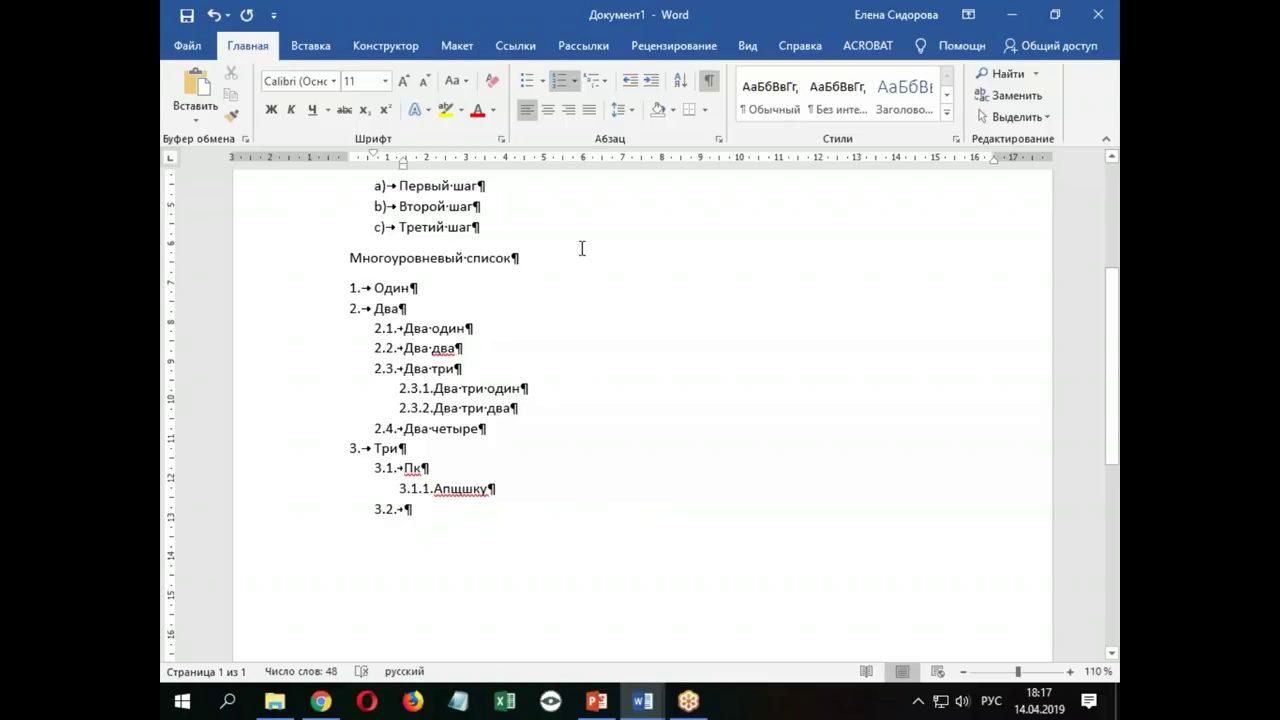
pyautogui.hotkey('shift', 'Tab')
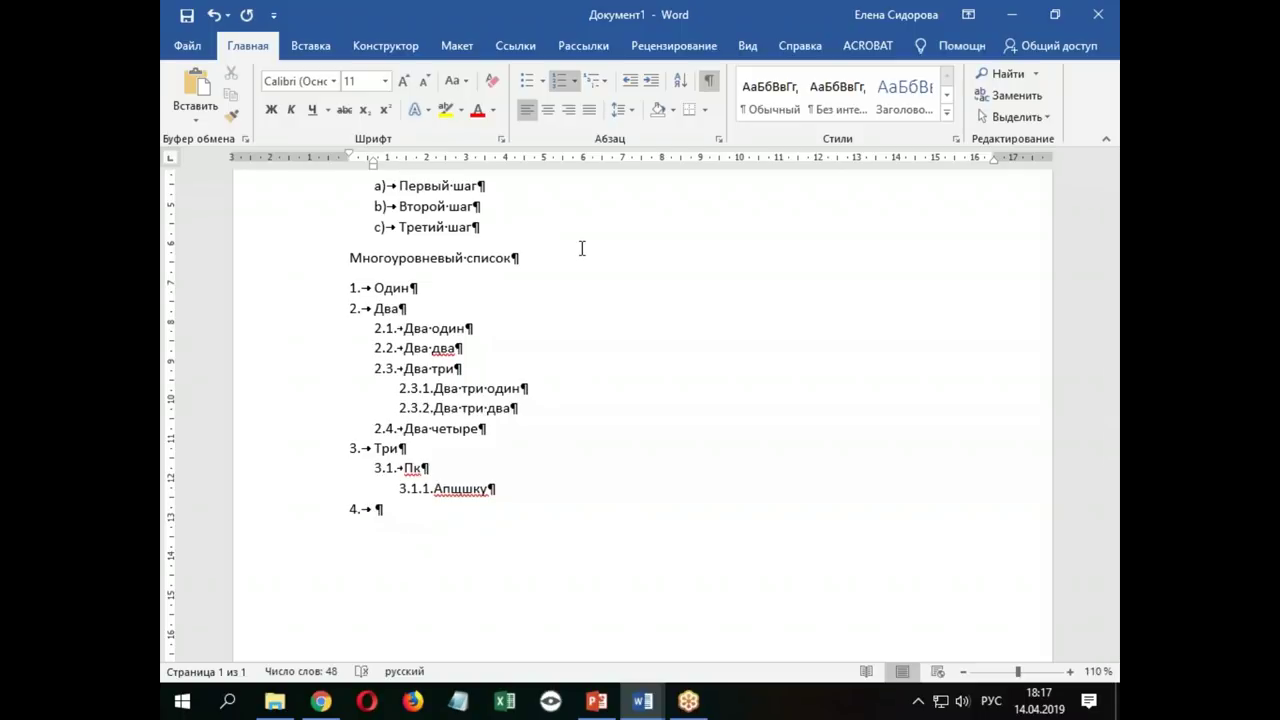
pyautogui.press('Return')
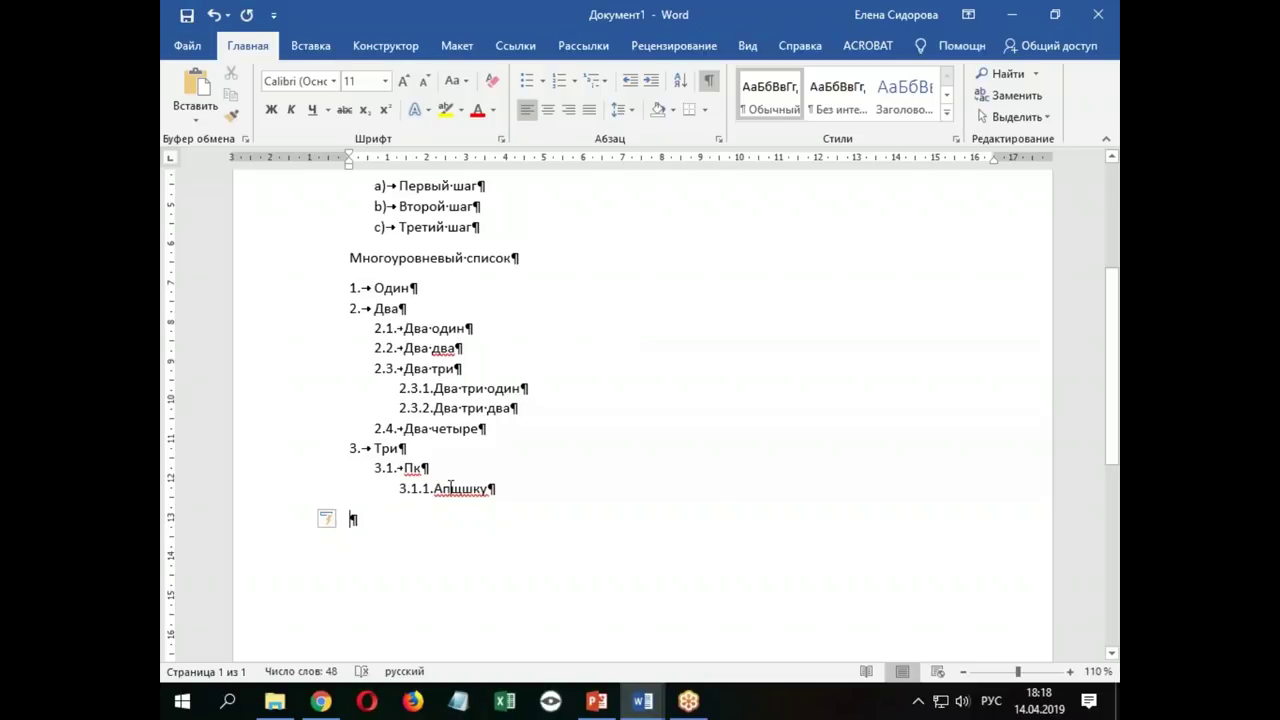
# Scroll through the product categories list in 1.2. ПИЩЕВЫЕ И ВКУСОВЫЕ ПРОДУКТЫ (1).docx
pyautogui.scroll(3, 447, 293)
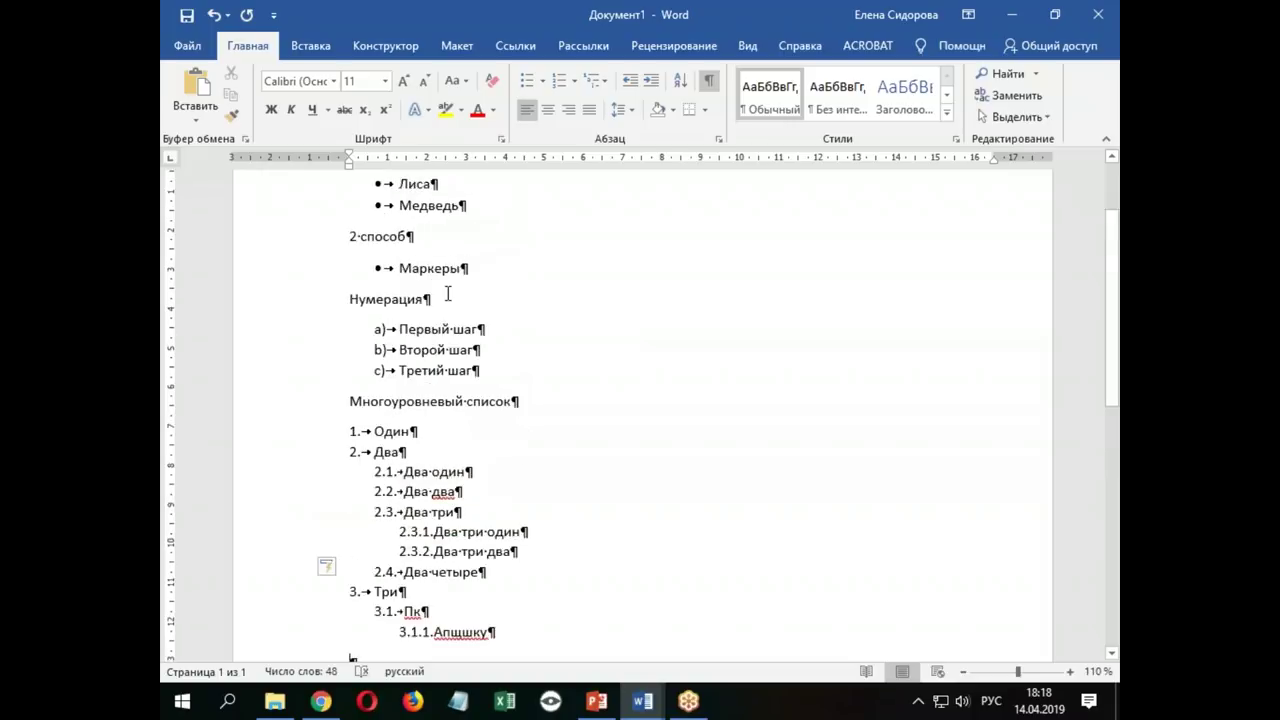
pyautogui.scroll(2, 447, 293)
pyautogui.scroll(-2, 447, 293)
pyautogui.scroll(-1, 535, 438)
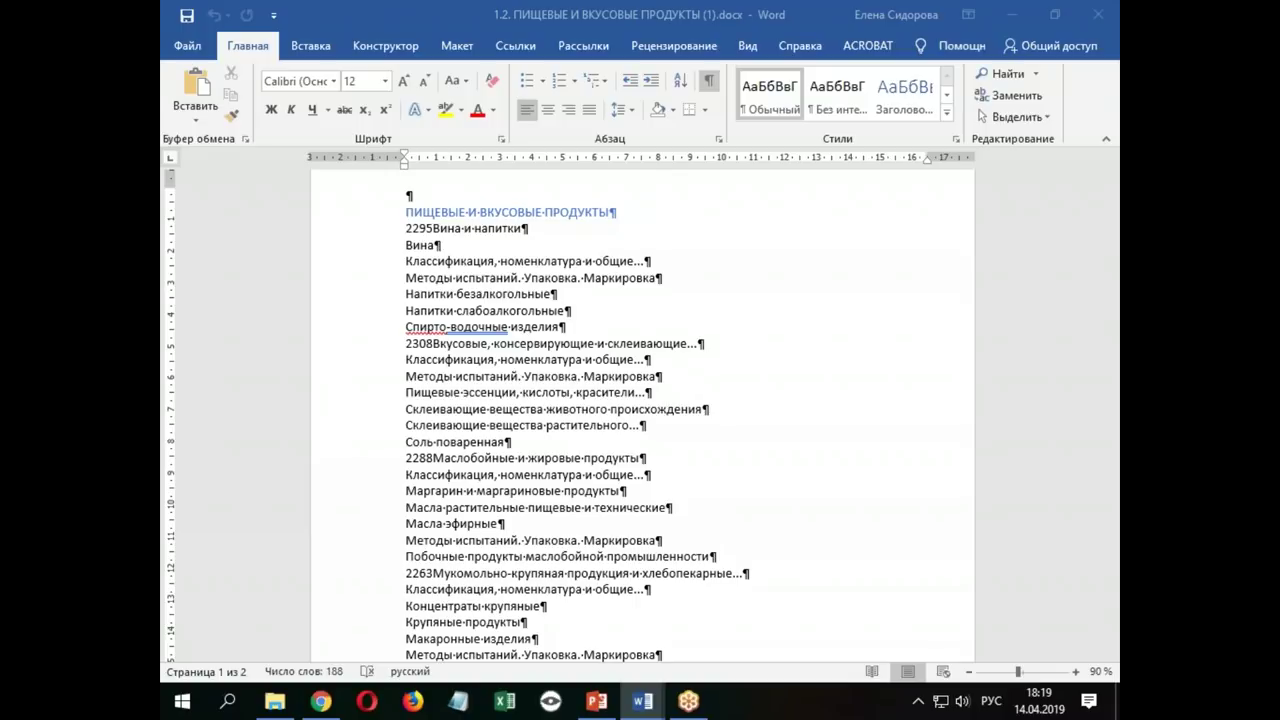
pyautogui.click(455, 198)
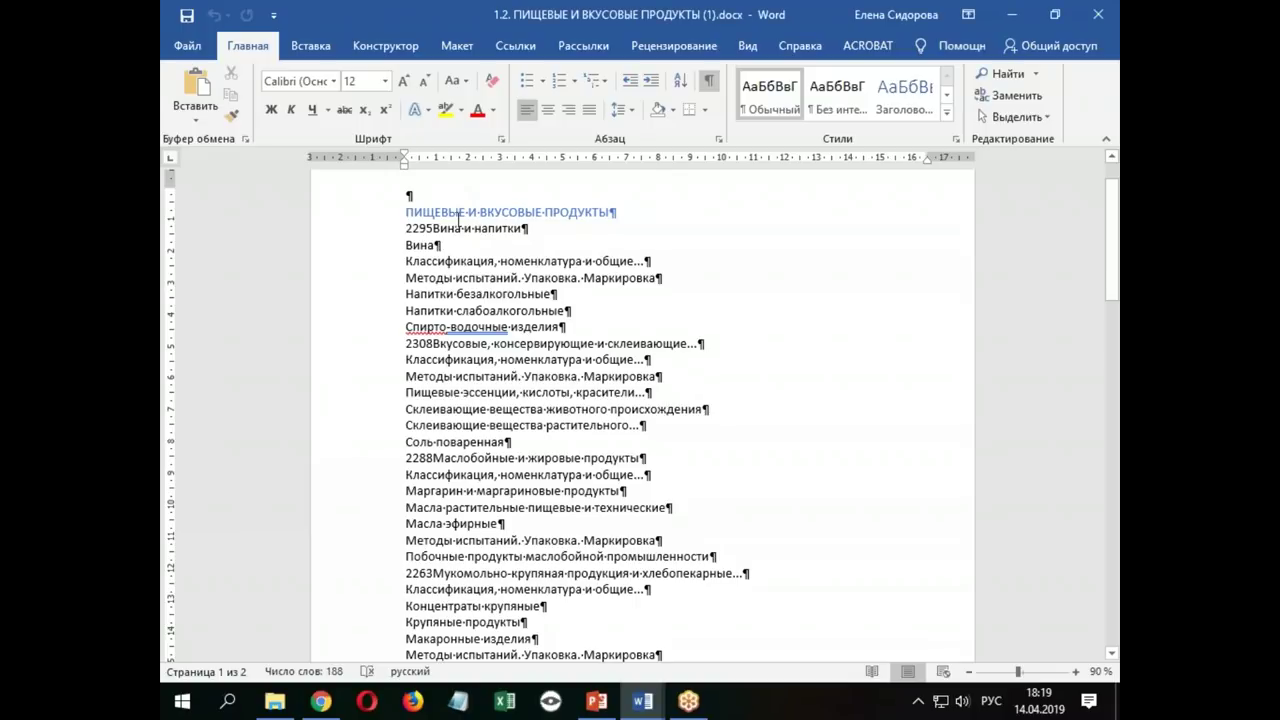
pyautogui.doubleClick(459, 213)
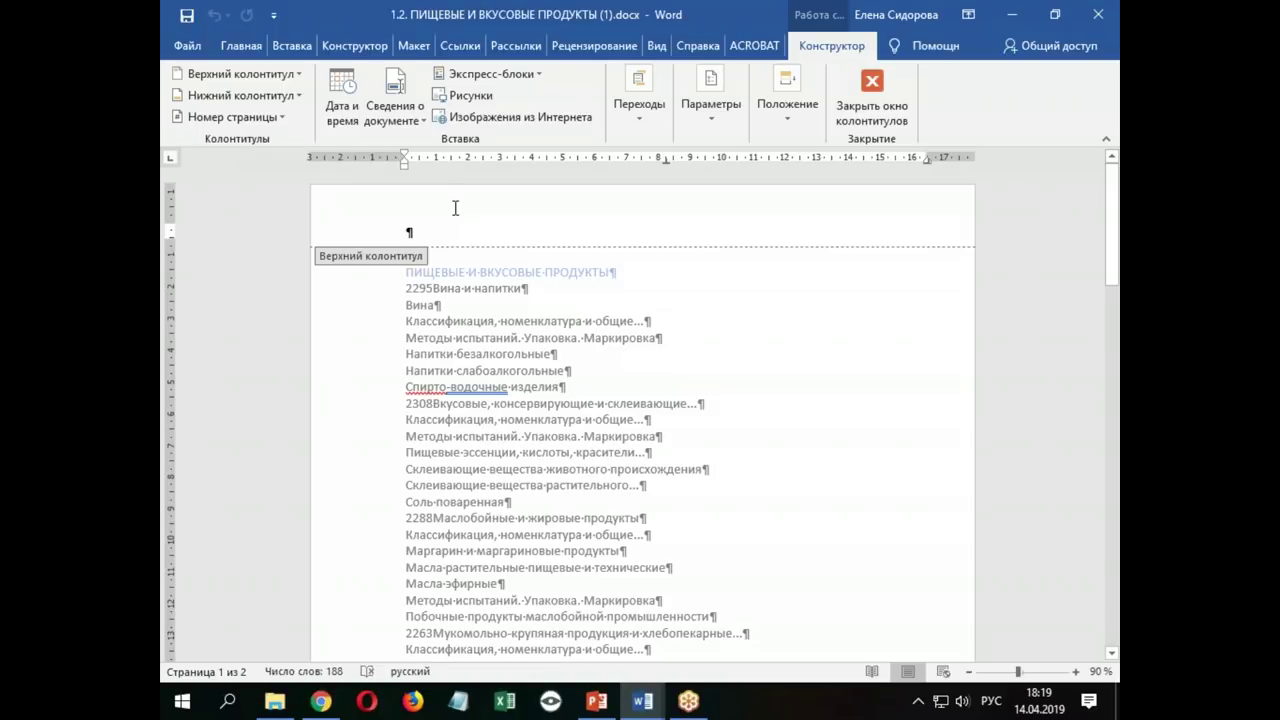
pyautogui.write('http://internet-law.ru/gosts/2830/')
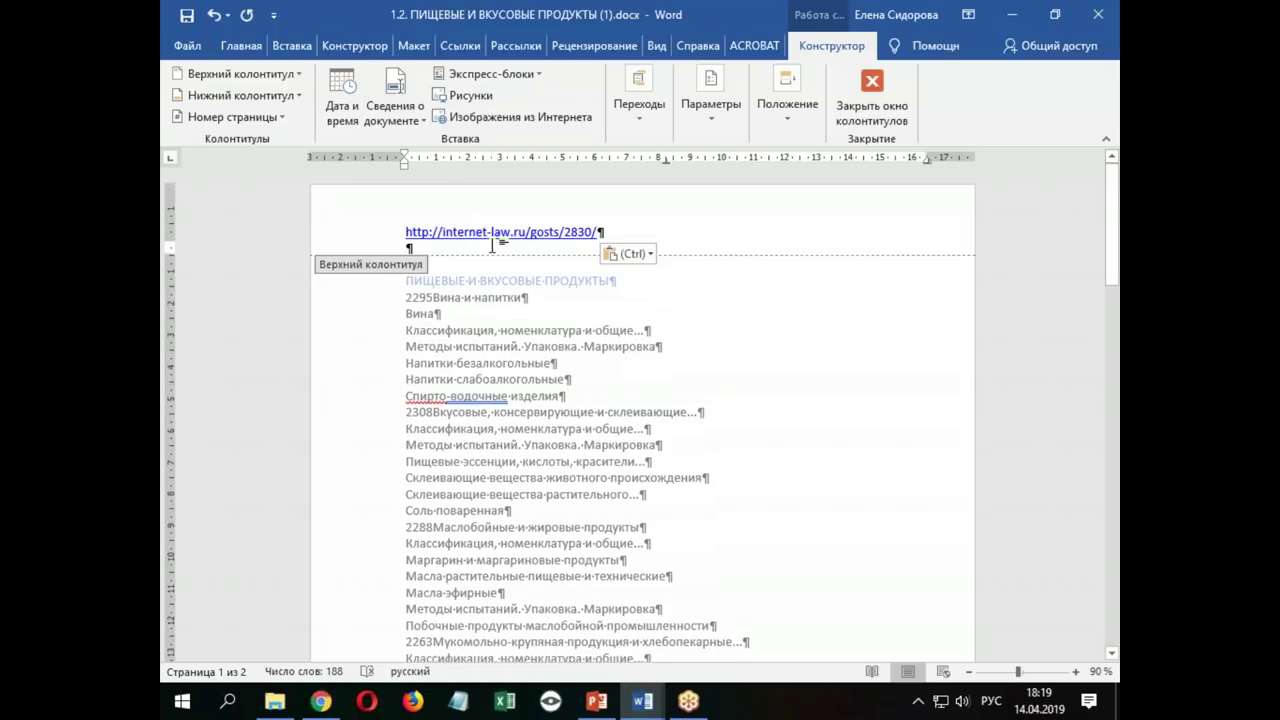
pyautogui.press('Return')
pyautogui.doubleClick(770, 380)
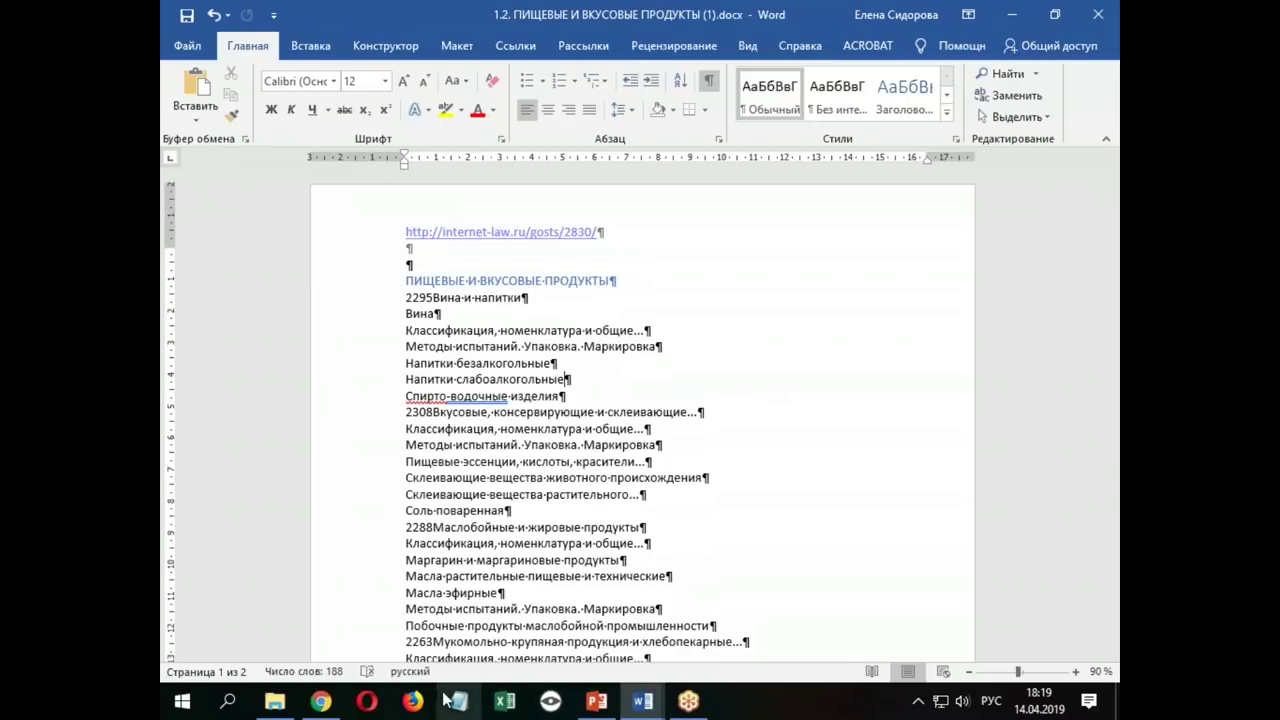
# Check the web browser, then return to the food products document and scroll through it
pyautogui.click(330, 706)
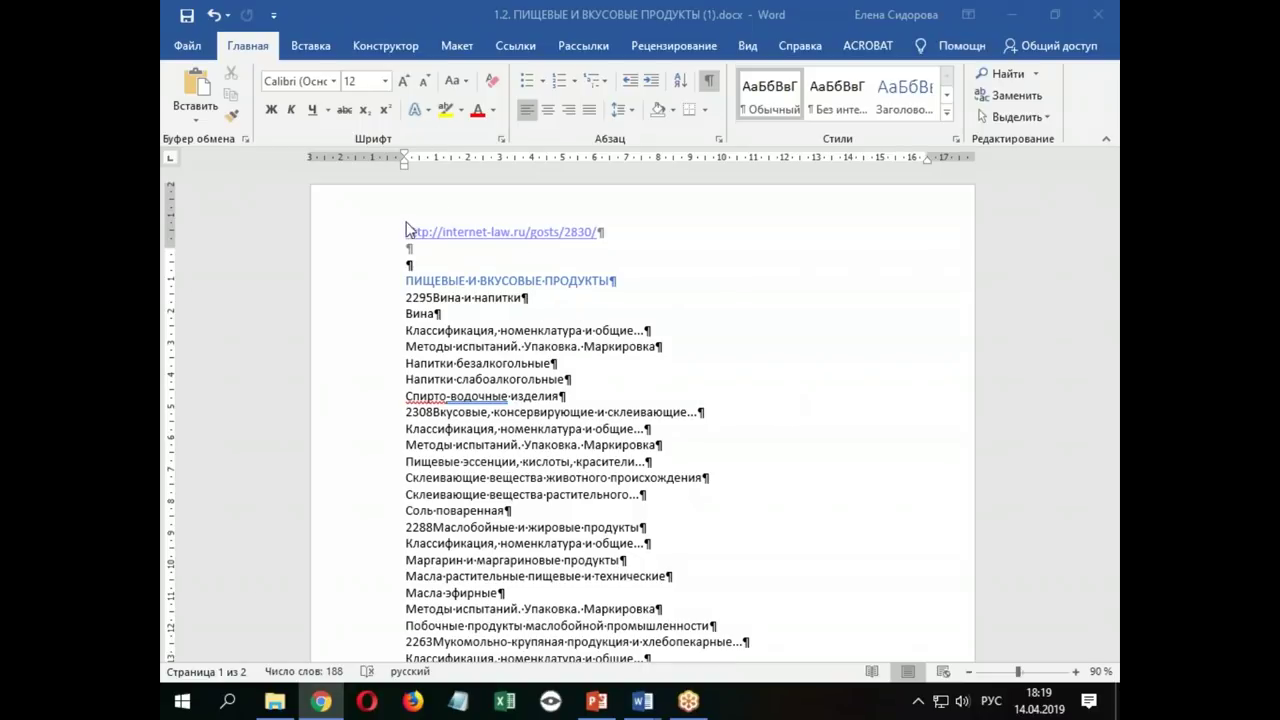
pyautogui.hotkey('alt', 'Tab')
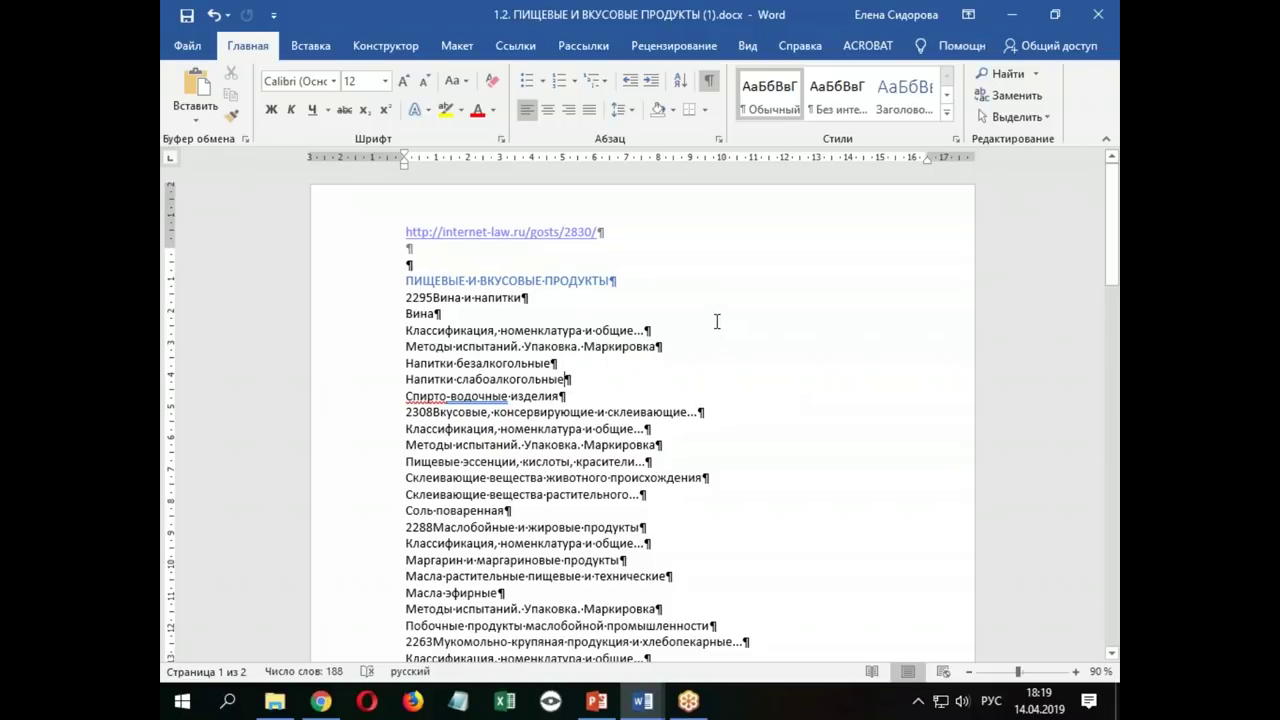
pyautogui.scroll(-5, 717, 320)
pyautogui.scroll(-6, 717, 318)
pyautogui.scroll(-3, 720, 300)
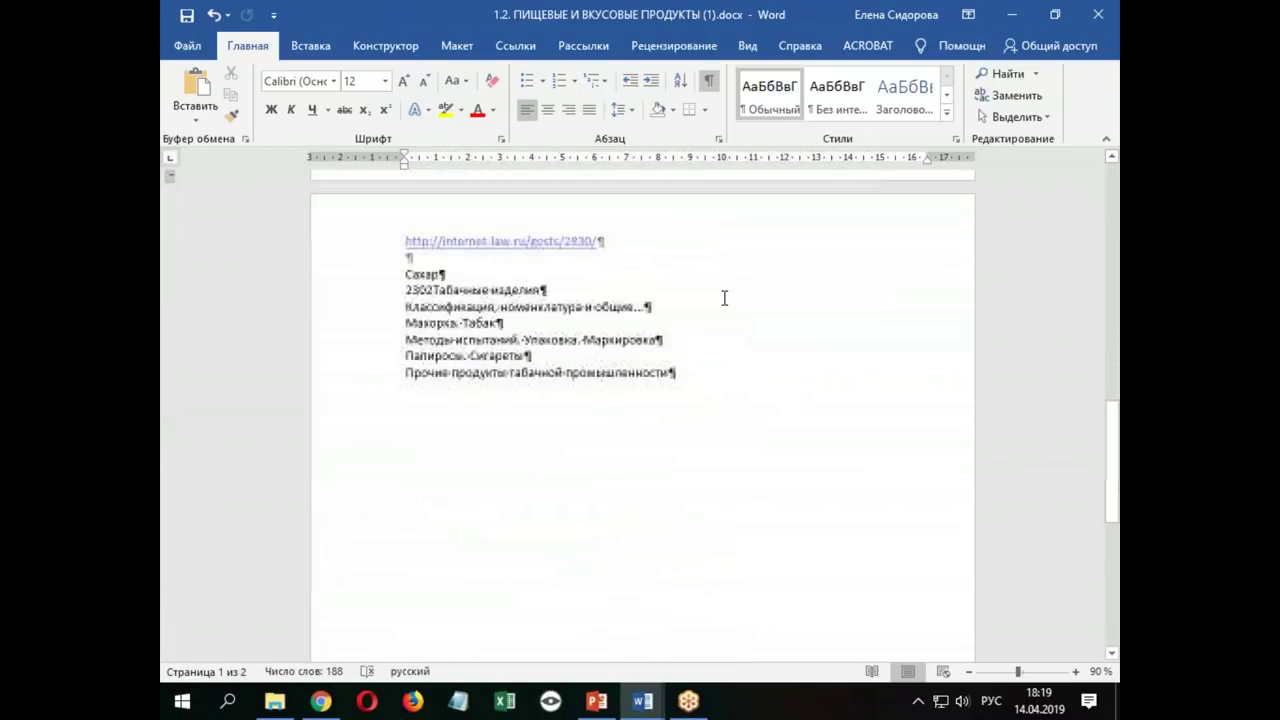
pyautogui.scroll(4, 724, 291)
pyautogui.scroll(8, 724, 291)
pyautogui.scroll(2, 725, 290)
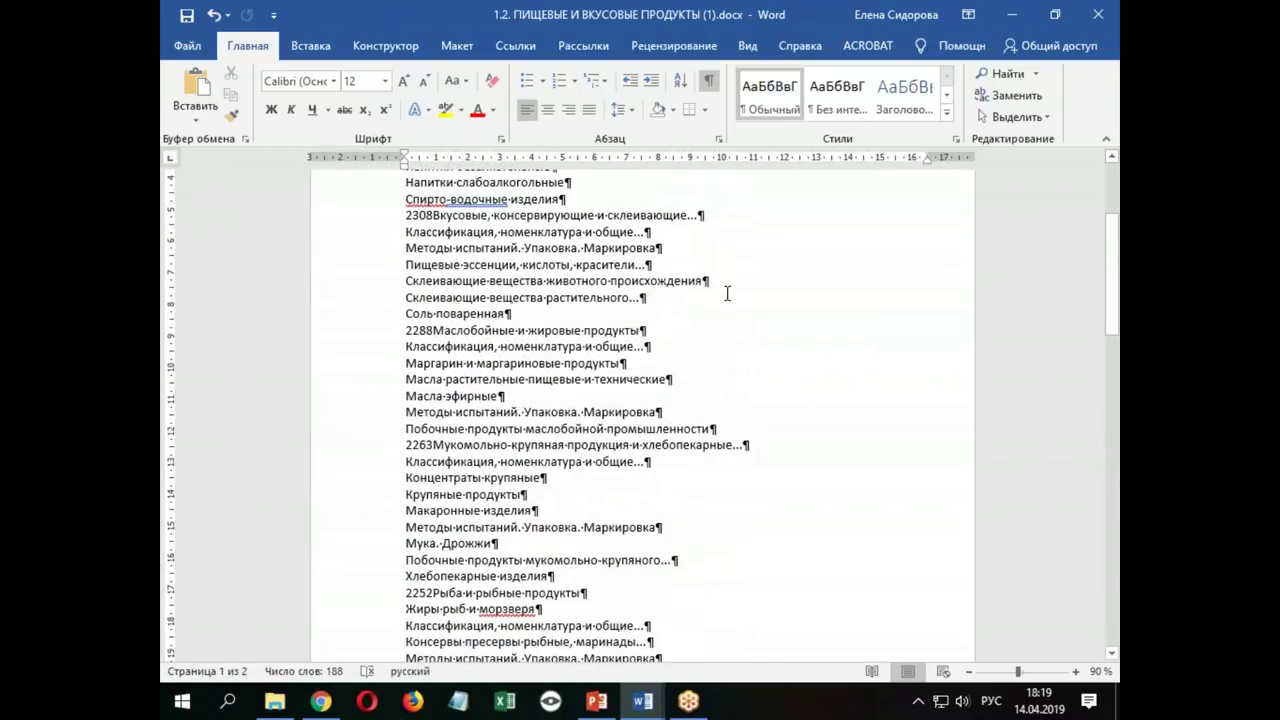
pyautogui.scroll(4, 727, 289)
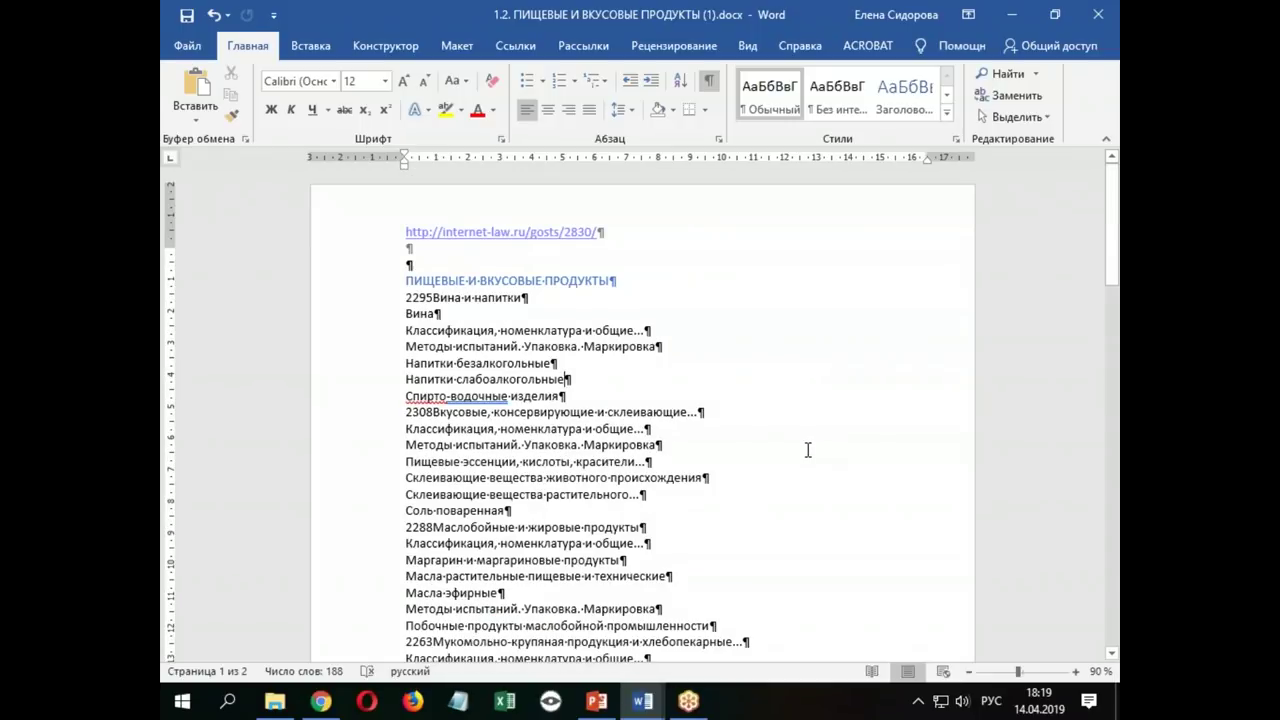
# Highlight codes 2295, 2308 and 2288, then select every line from 2295Вина и напитки to the end
pyautogui.moveTo(433, 297); pyautogui.dragTo(382, 297)
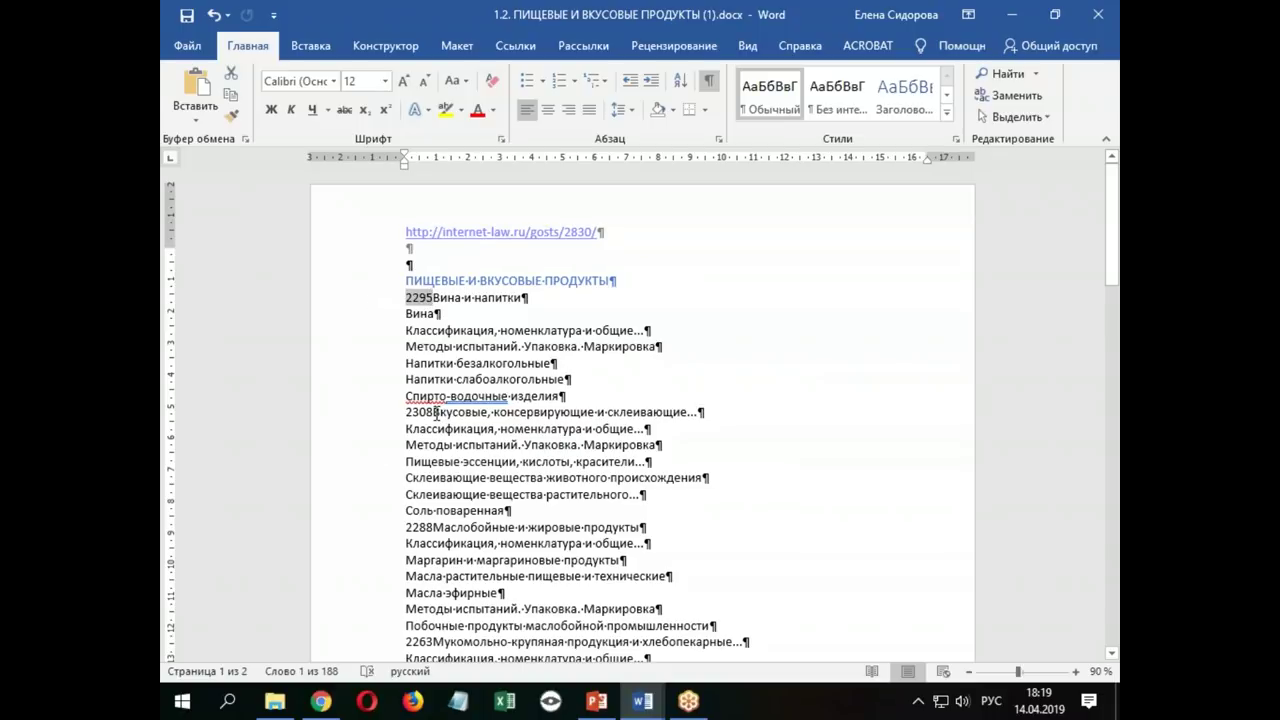
pyautogui.moveTo(435, 411); pyautogui.dragTo(400, 411)
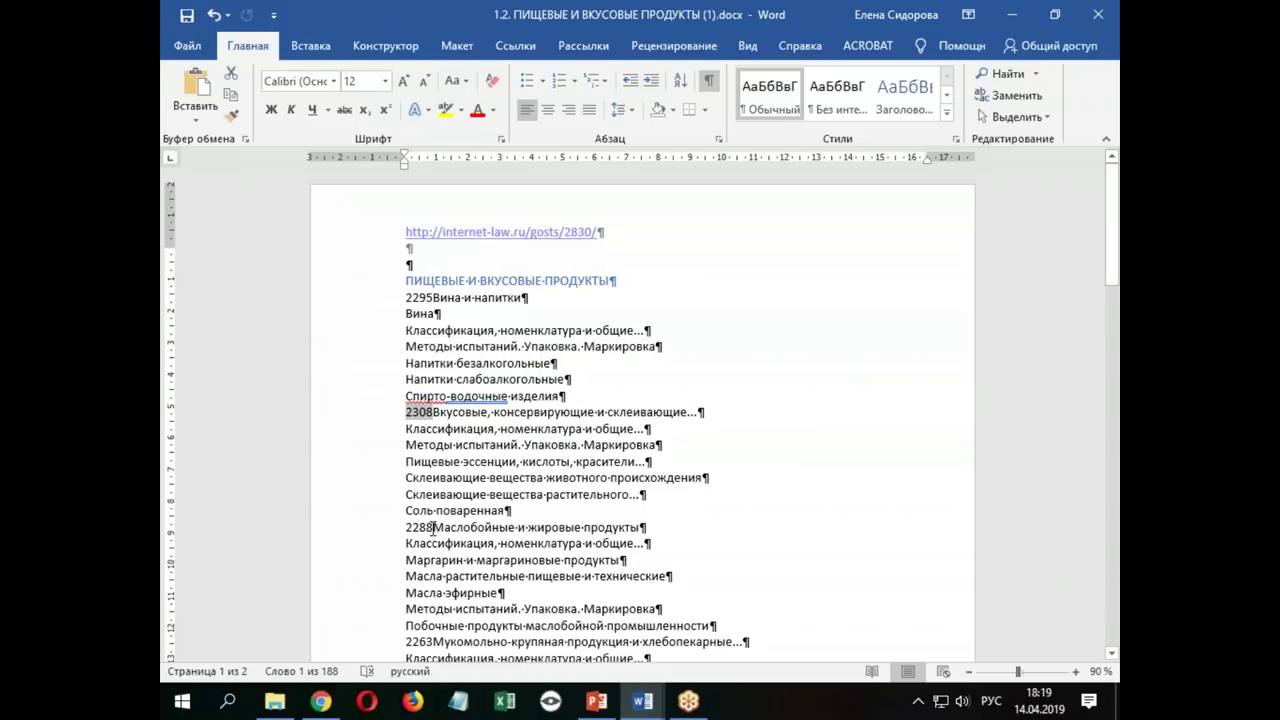
pyautogui.moveTo(433, 527); pyautogui.dragTo(402, 527)
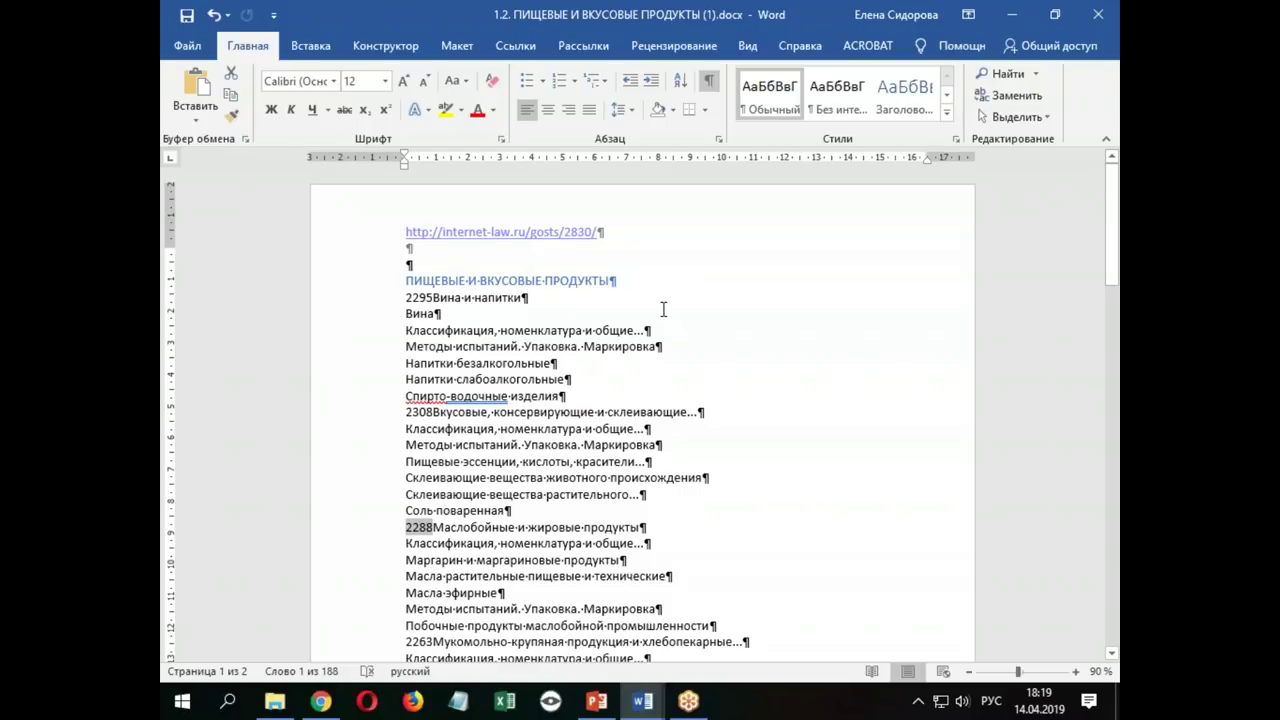
pyautogui.moveTo(370, 303); pyautogui.dragTo(376, 593)
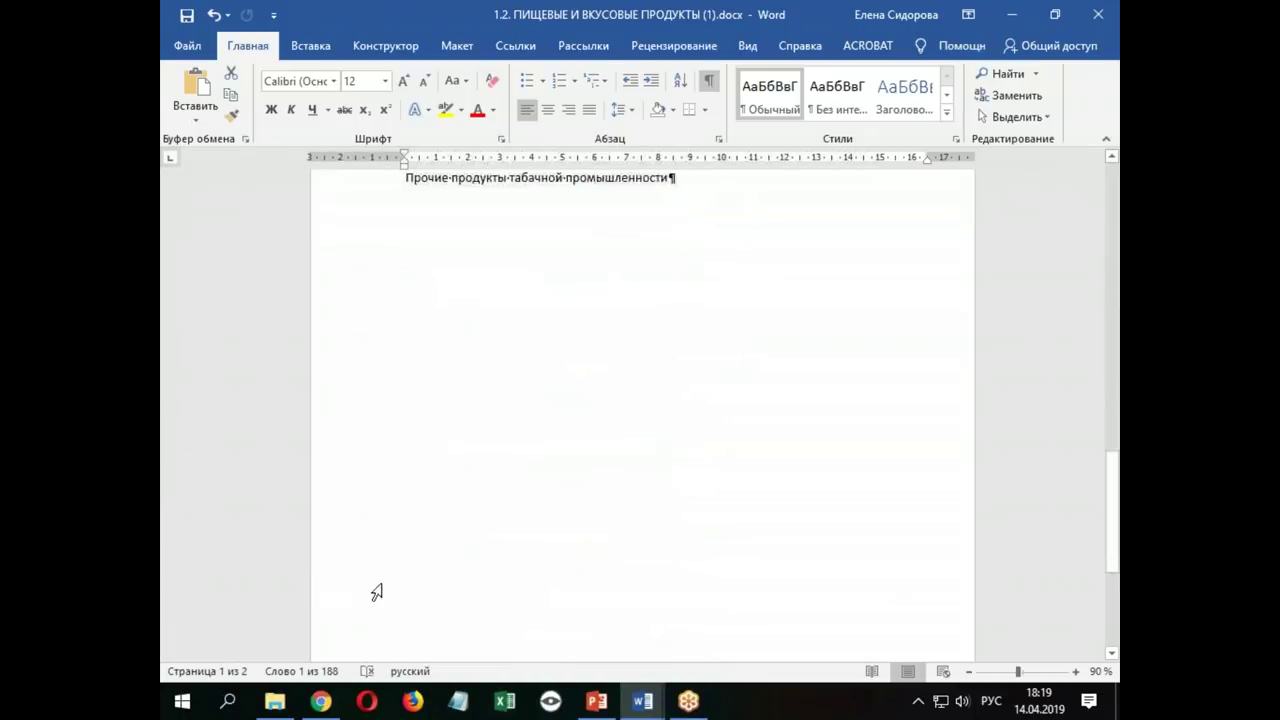
pyautogui.moveTo(376, 593); pyautogui.dragTo(613, 206)
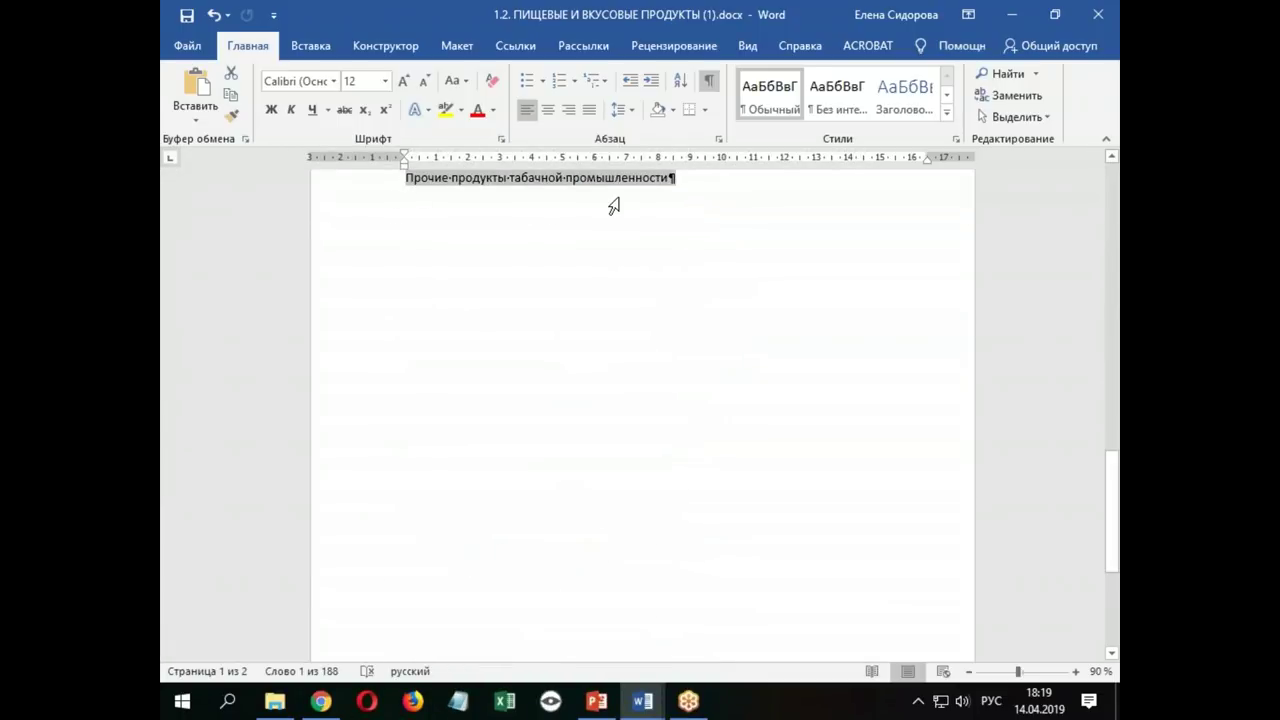
pyautogui.scroll(6, 731, 443)
pyautogui.scroll(6, 728, 386)
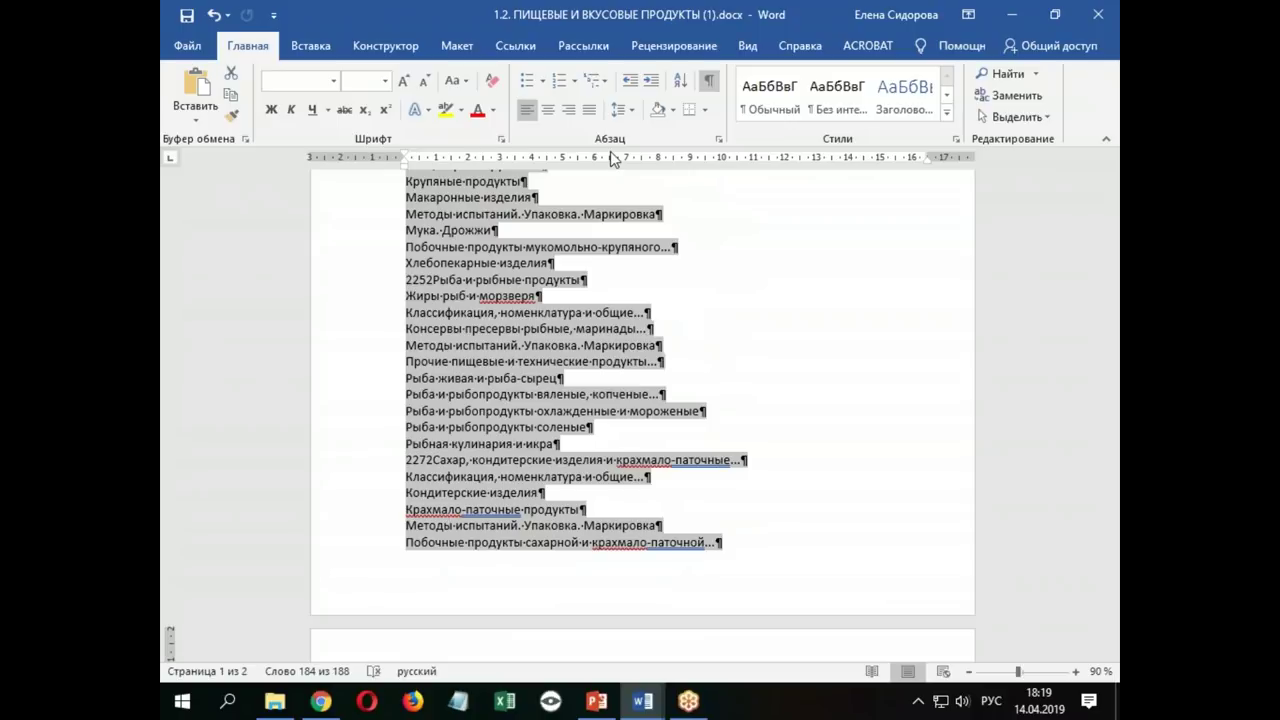
# Apply the 1) a) i) multilevel list, numbering the selected lines 1) through 54)
pyautogui.click(597, 80)
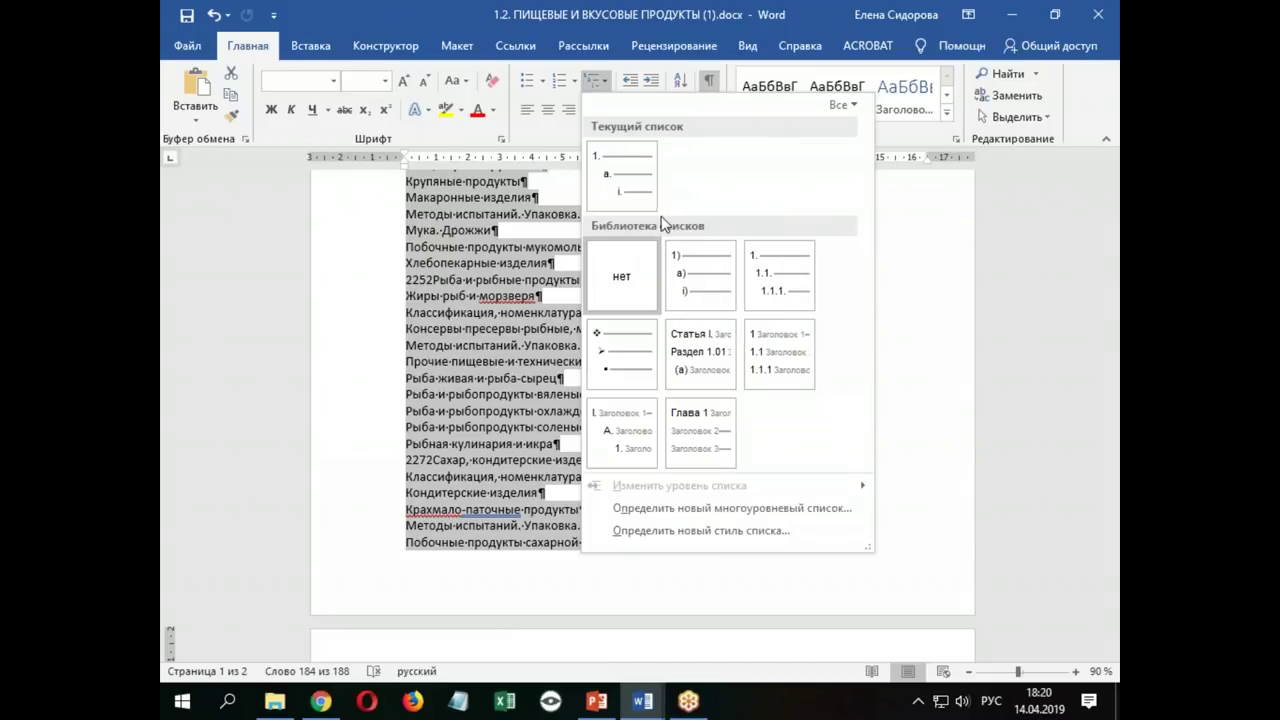
pyautogui.moveTo(700, 275)
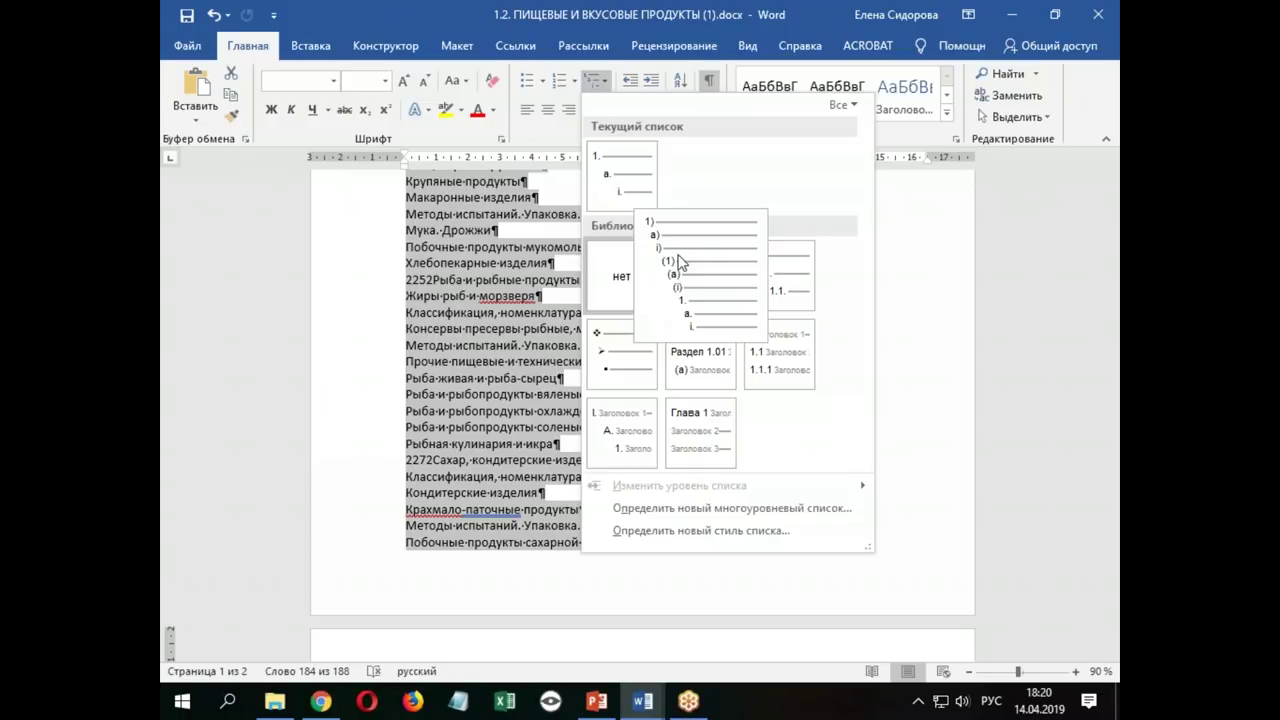
pyautogui.click(678, 262)
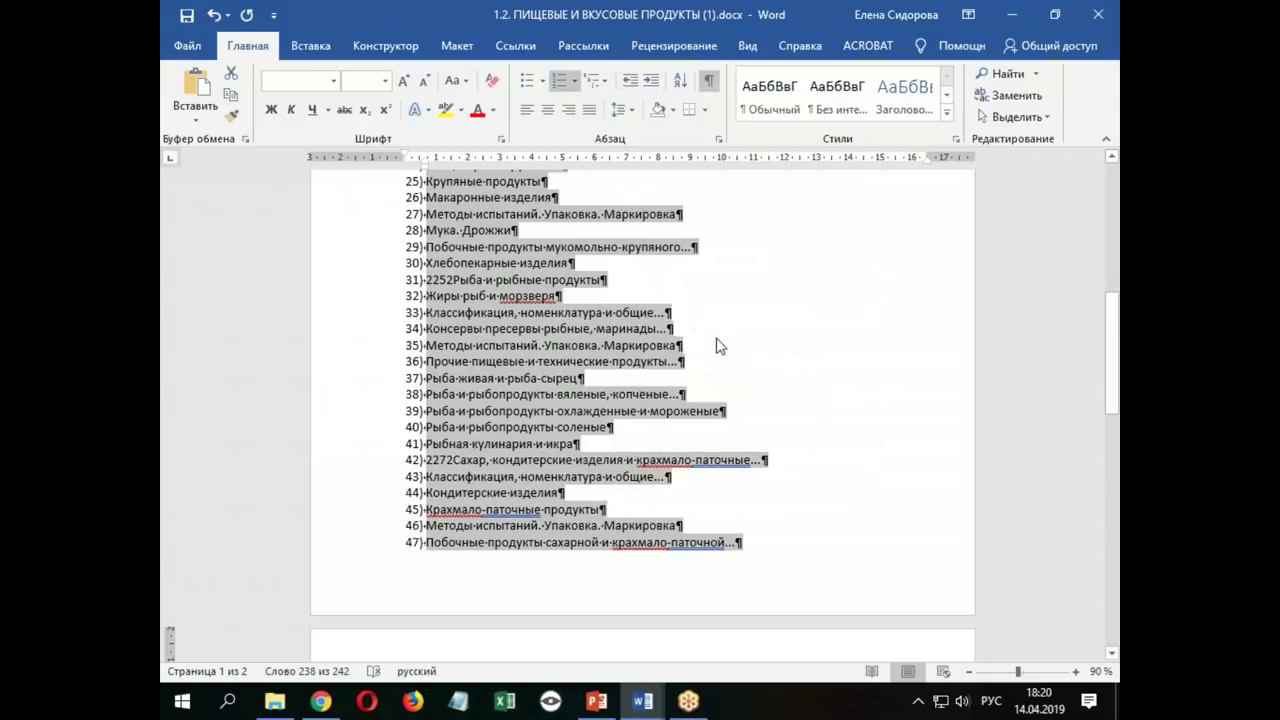
pyautogui.scroll(3, 337, 363)
pyautogui.scroll(5, 337, 363)
pyautogui.scroll(3, 502, 325)
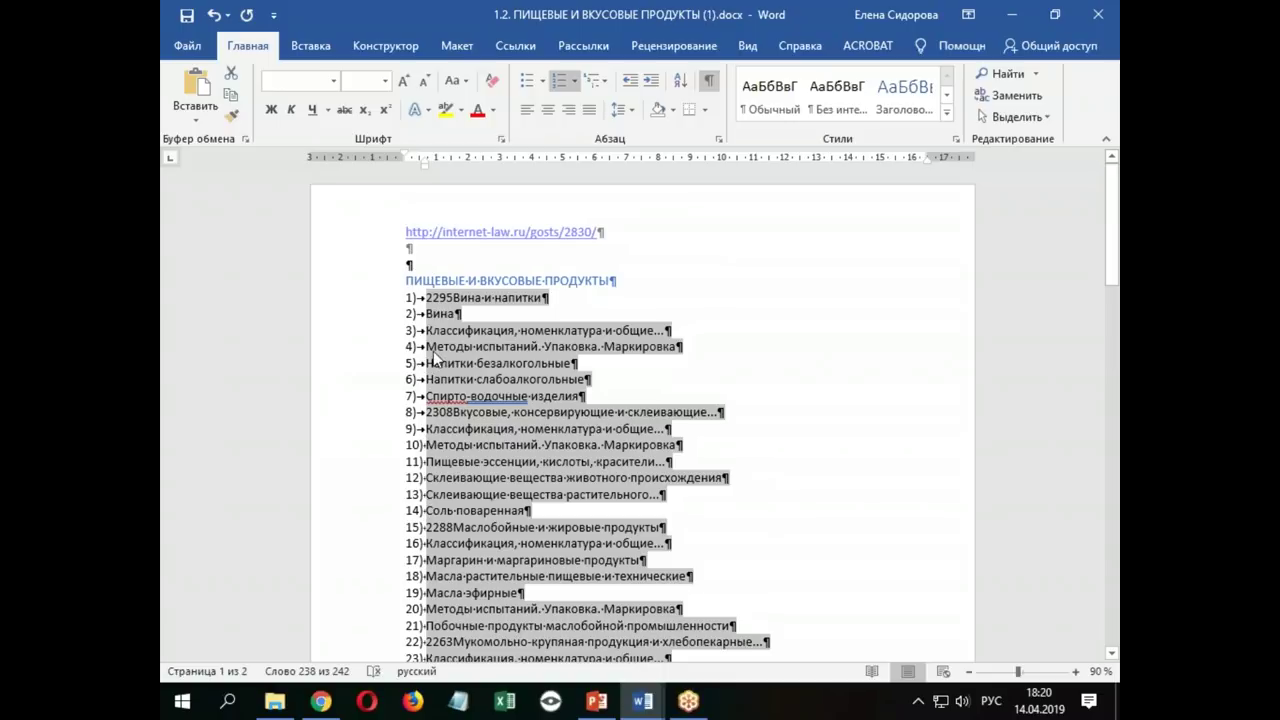
pyautogui.scroll(-2, 405, 537)
pyautogui.scroll(-3, 405, 537)
pyautogui.scroll(-8, 405, 537)
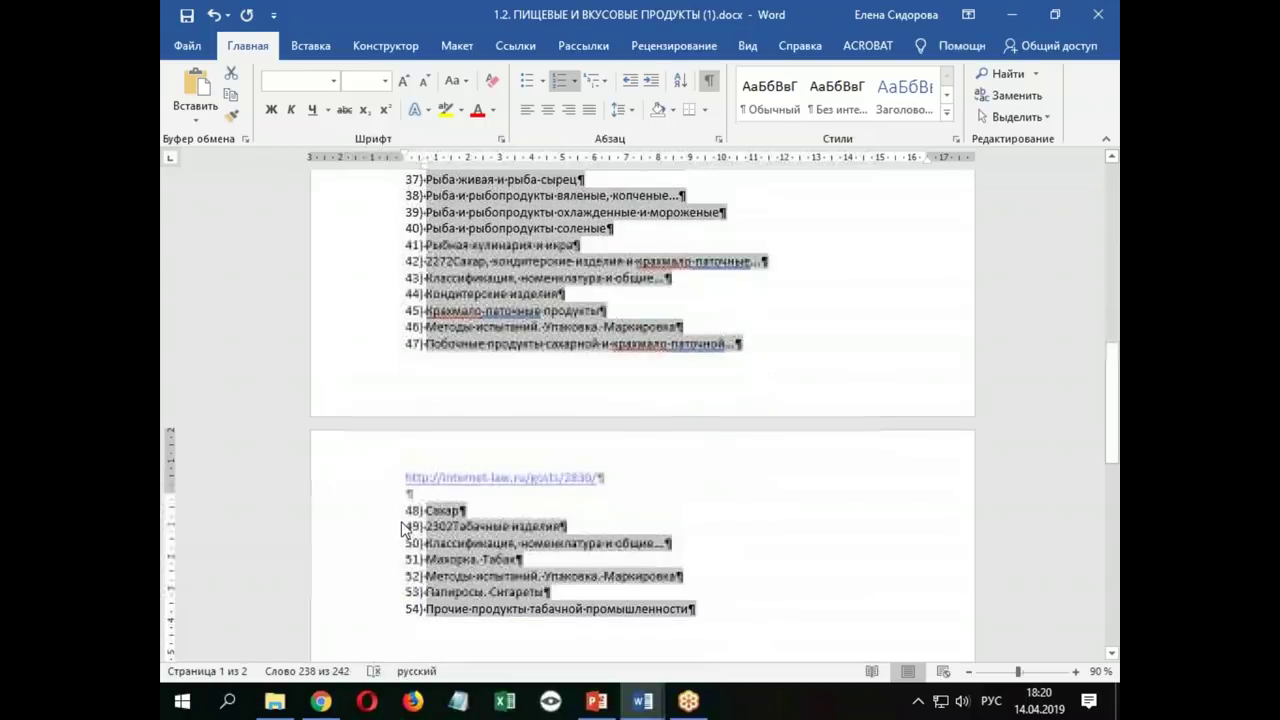
pyautogui.scroll(-2, 400, 523)
pyautogui.scroll(5, 428, 468)
pyautogui.scroll(5, 444, 426)
pyautogui.scroll(4, 455, 380)
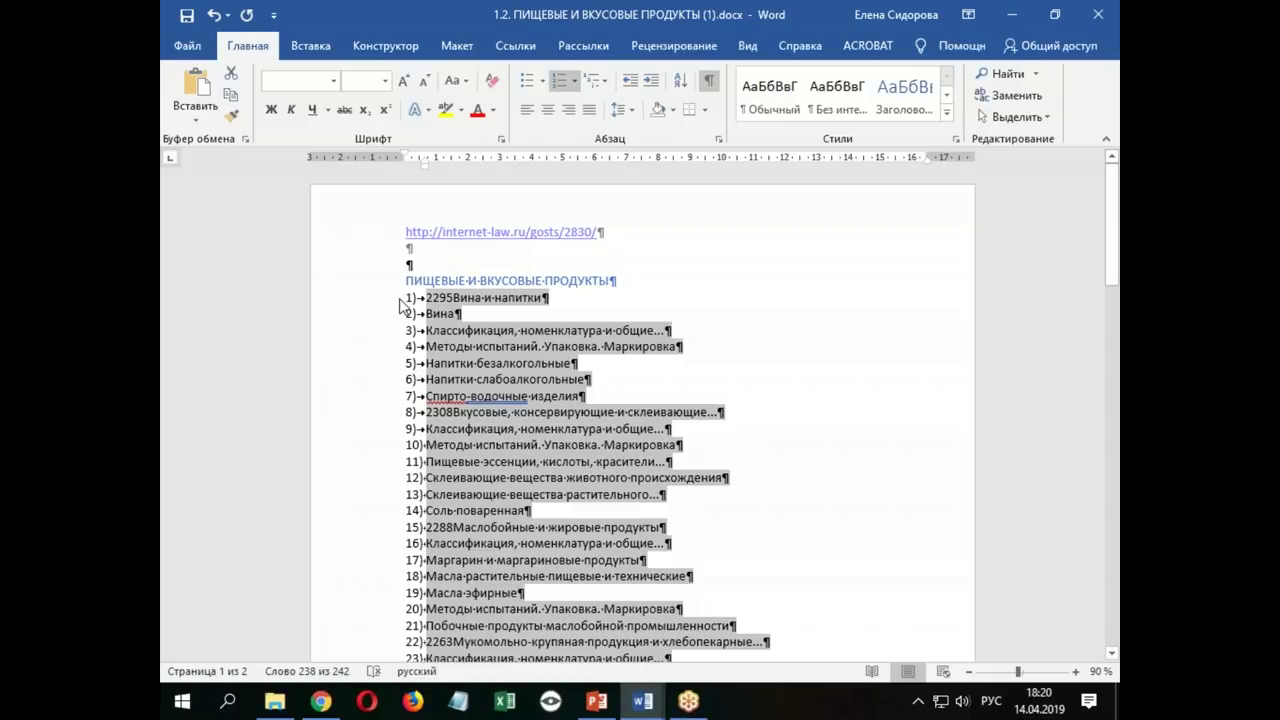
# Demote the sub-items under 2295Вина и напитки, 2308Вкусовые and 2288Маслобойные to lettered a)–f) items
pyautogui.moveTo(388, 316); pyautogui.dragTo(377, 398)
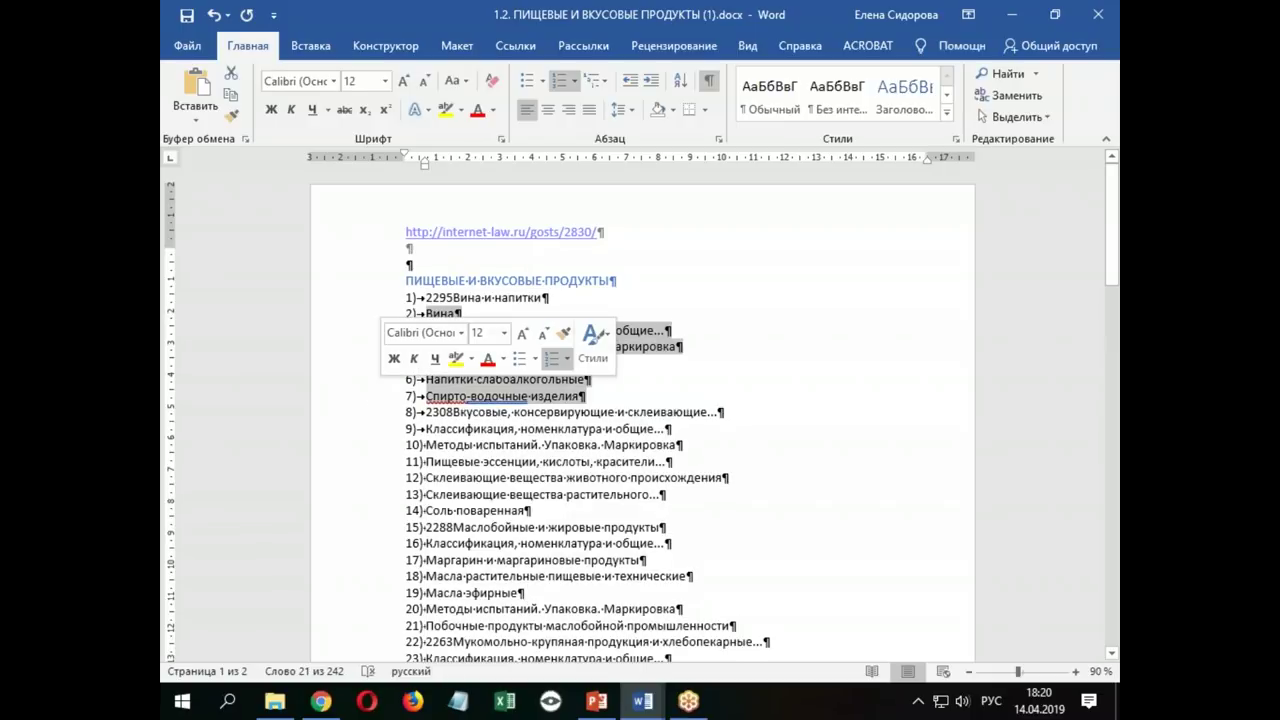
pyautogui.moveTo(381, 322); pyautogui.dragTo(369, 403)
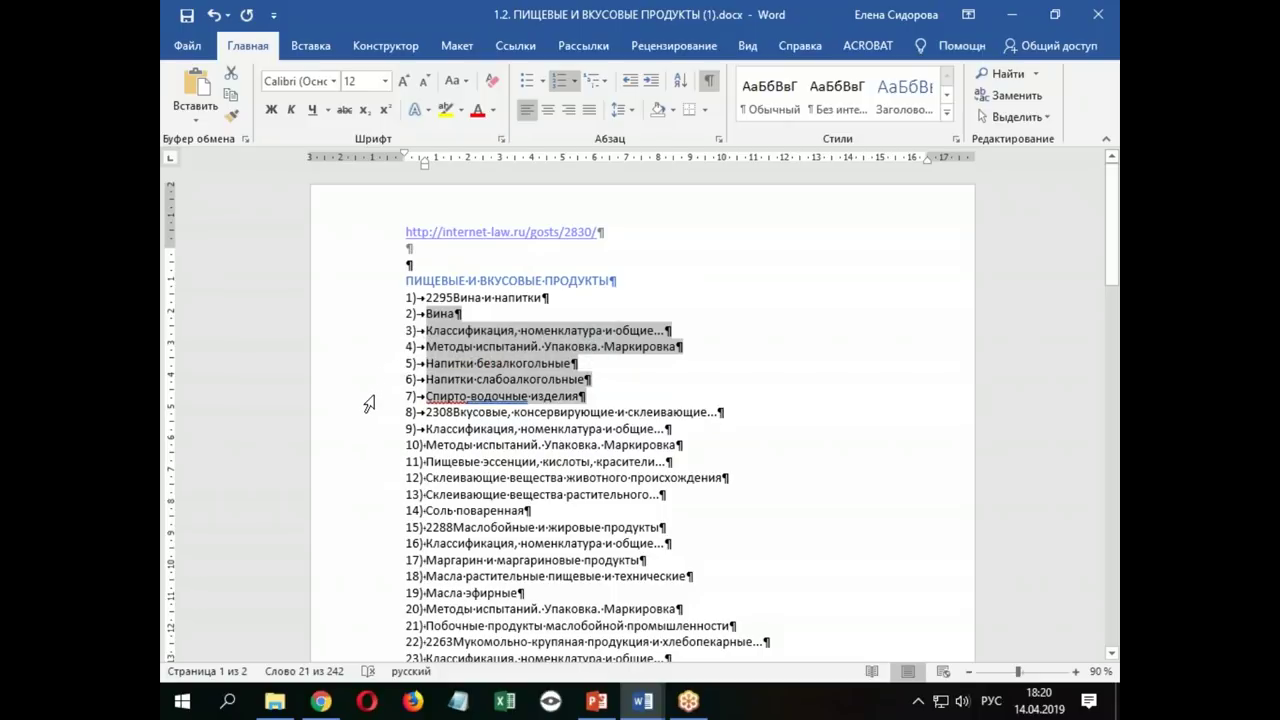
pyautogui.click(650, 81)
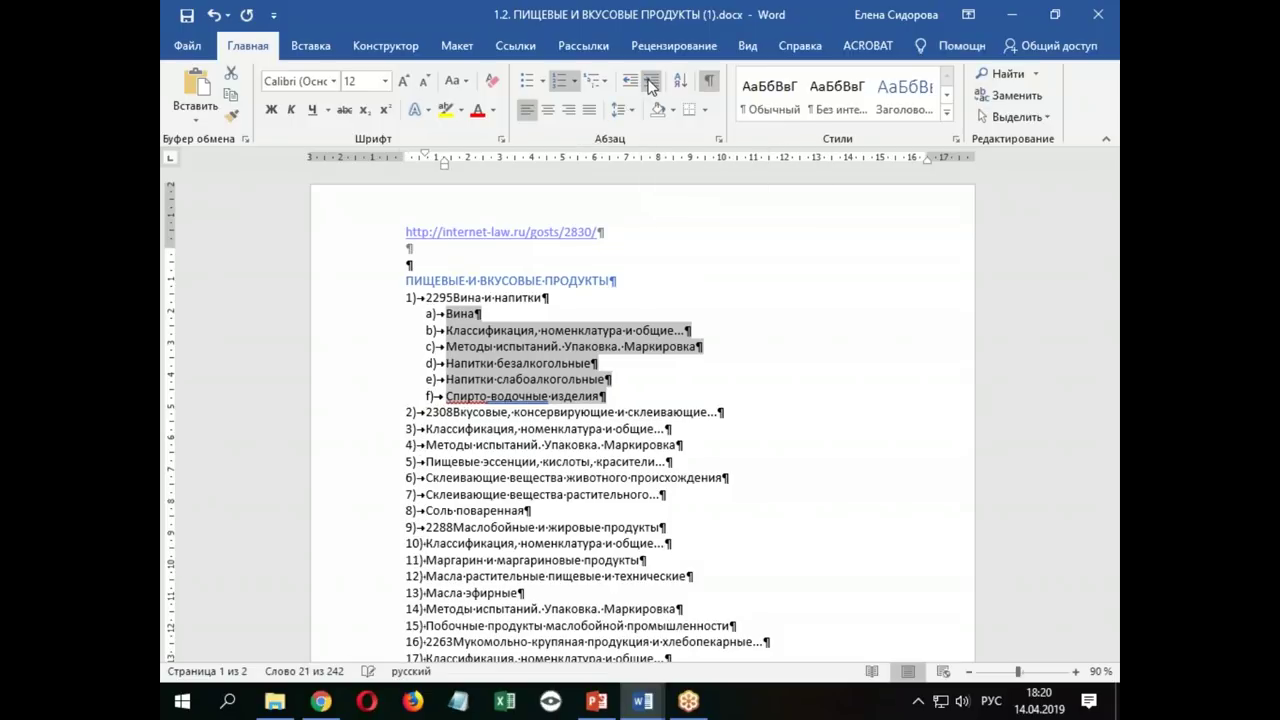
pyautogui.scroll(-2, 508, 398)
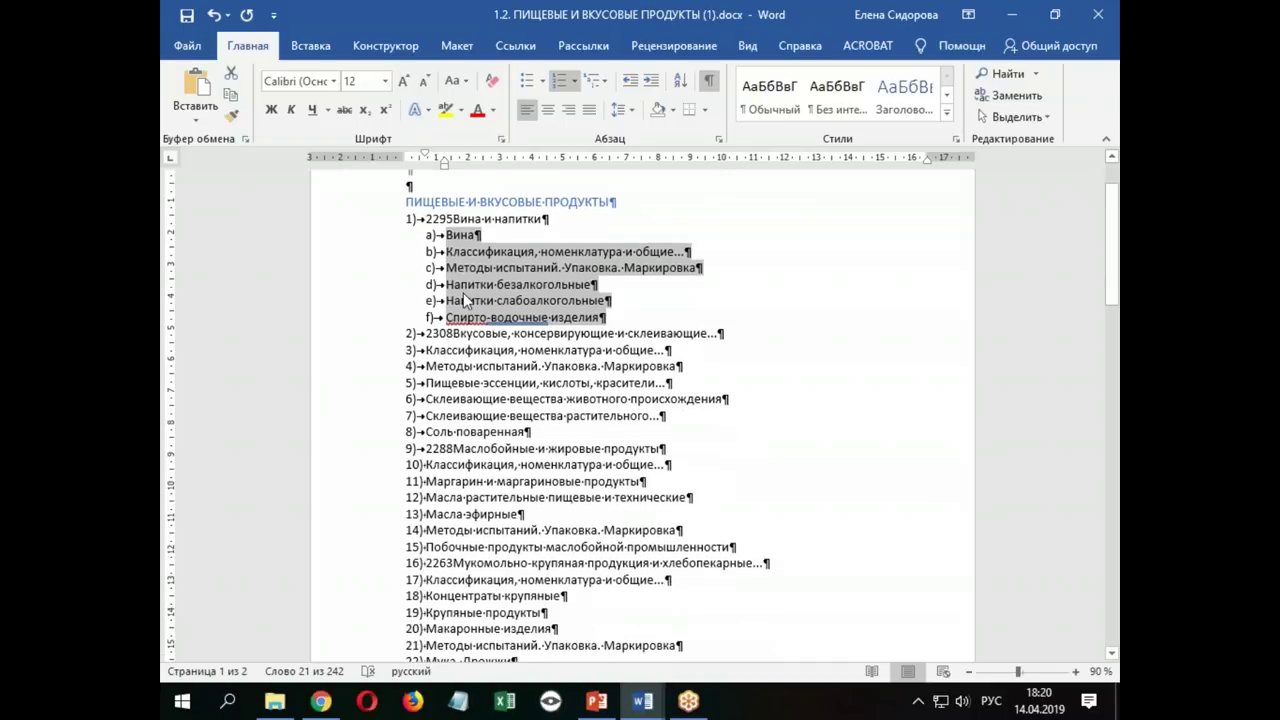
pyautogui.scroll(-1, 508, 398)
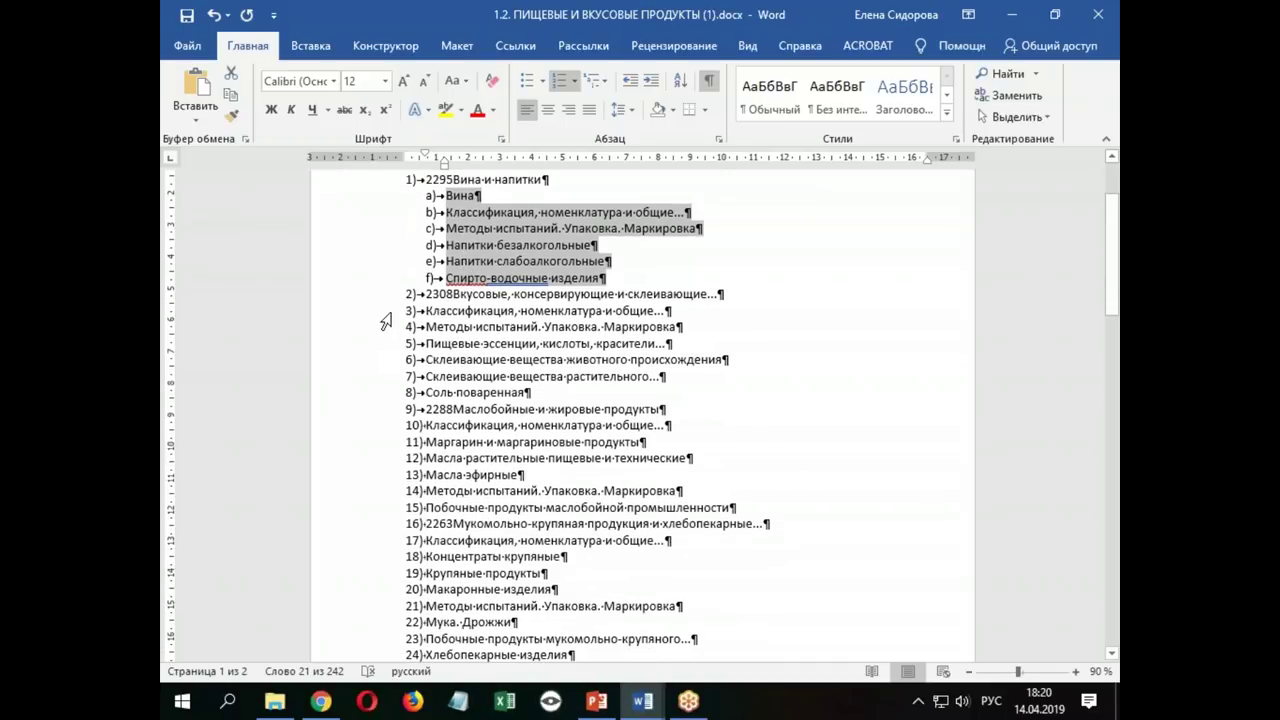
pyautogui.moveTo(384, 312); pyautogui.dragTo(372, 396)
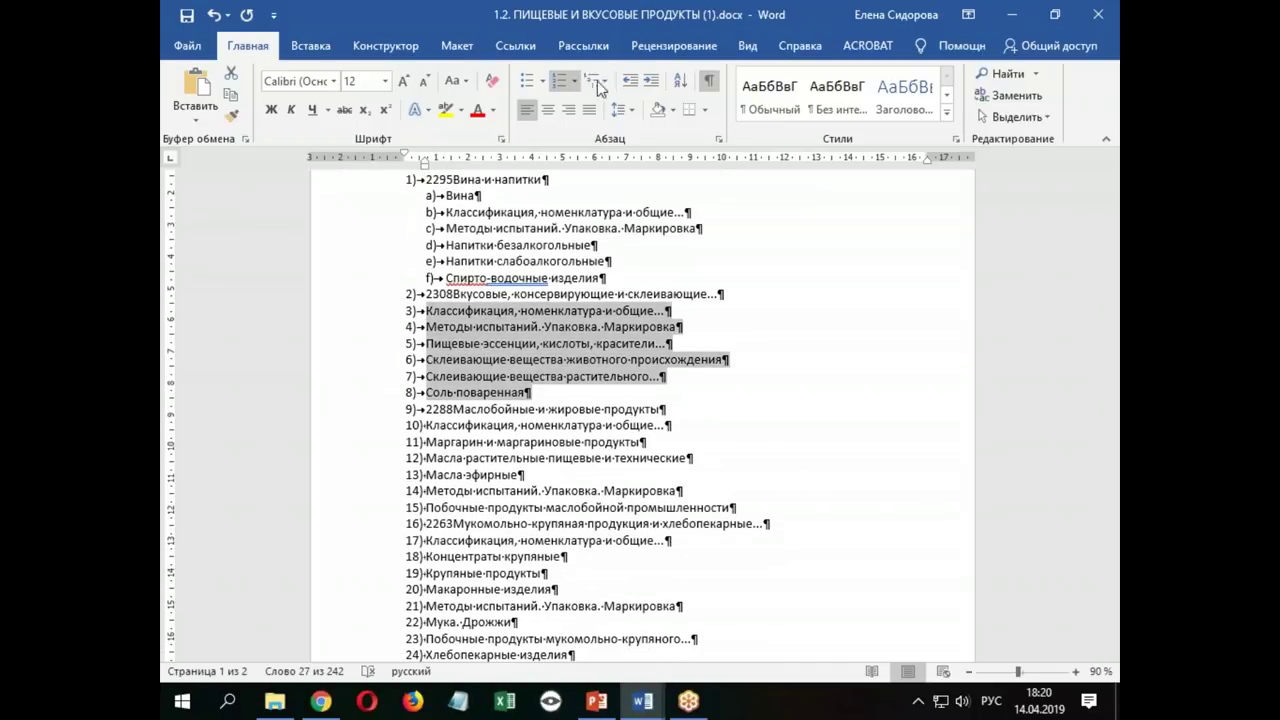
pyautogui.click(651, 81)
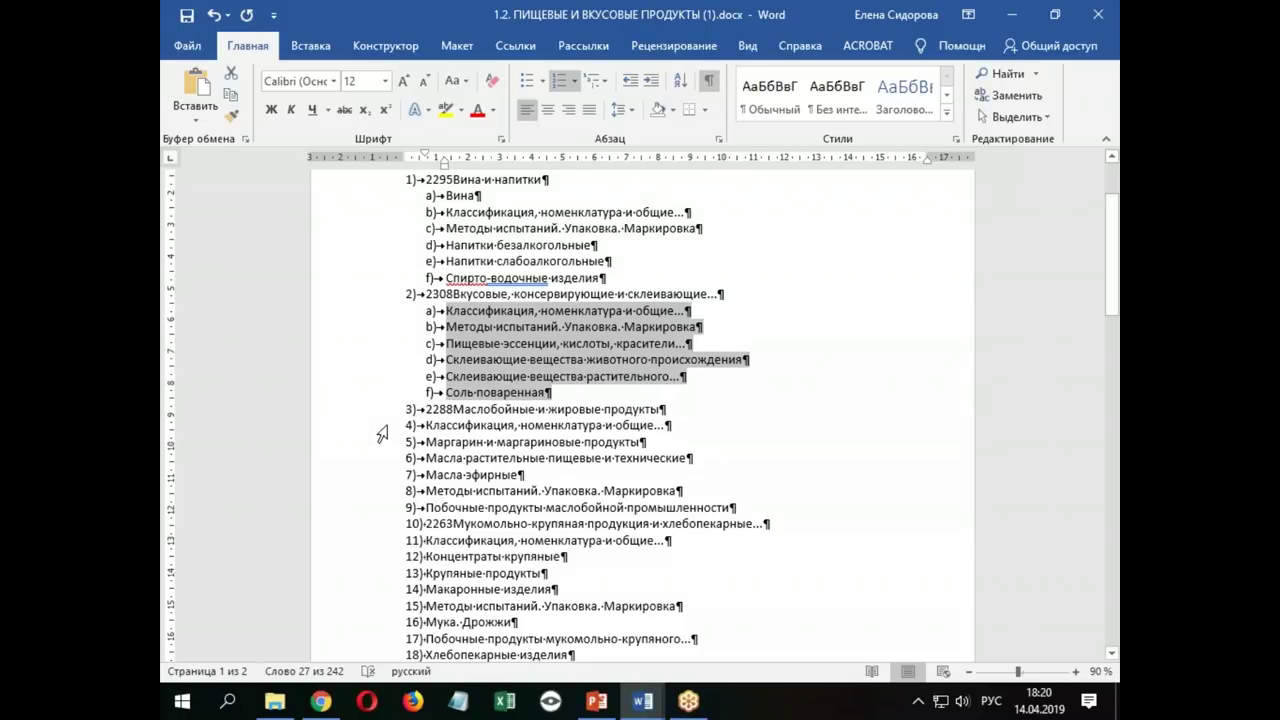
pyautogui.moveTo(381, 427); pyautogui.dragTo(371, 513)
pyautogui.press('Tab')
# Demote the flour and bakery items, then the fish and sugar sub-items, to lettered levels
pyautogui.scroll(-5, 380, 325)
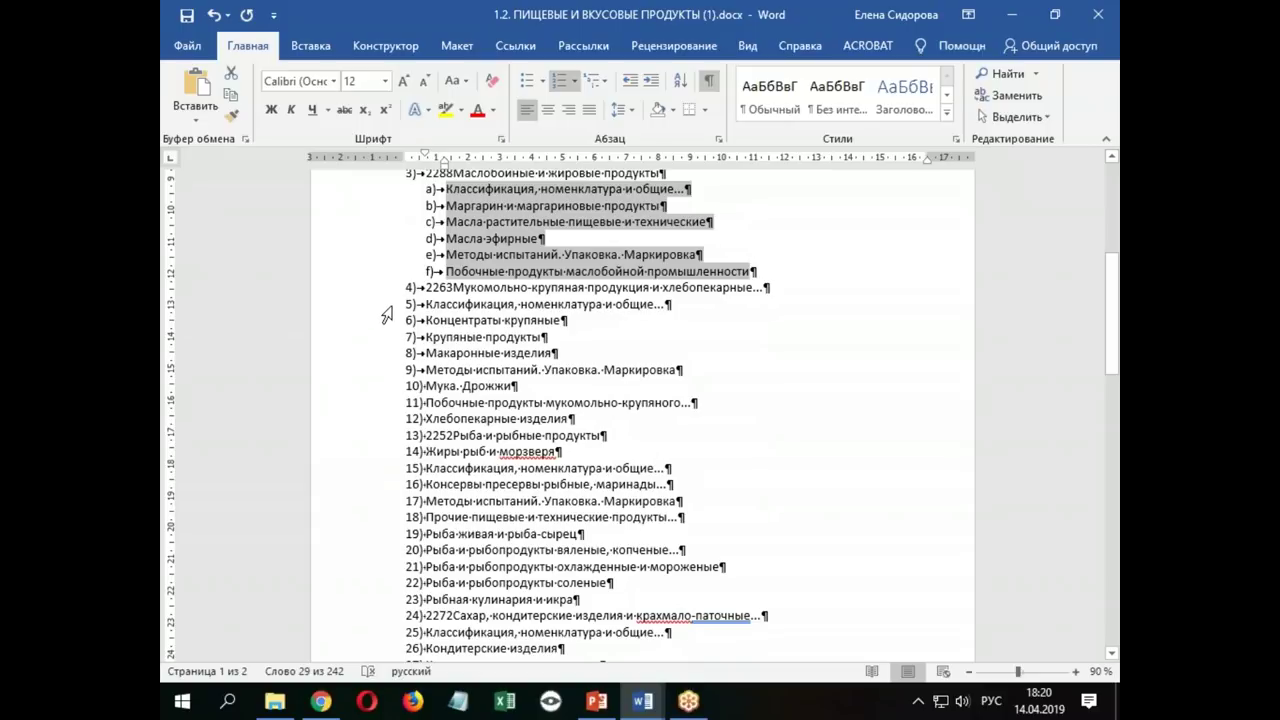
pyautogui.moveTo(381, 304); pyautogui.dragTo(381, 428)
pyautogui.press('Tab')
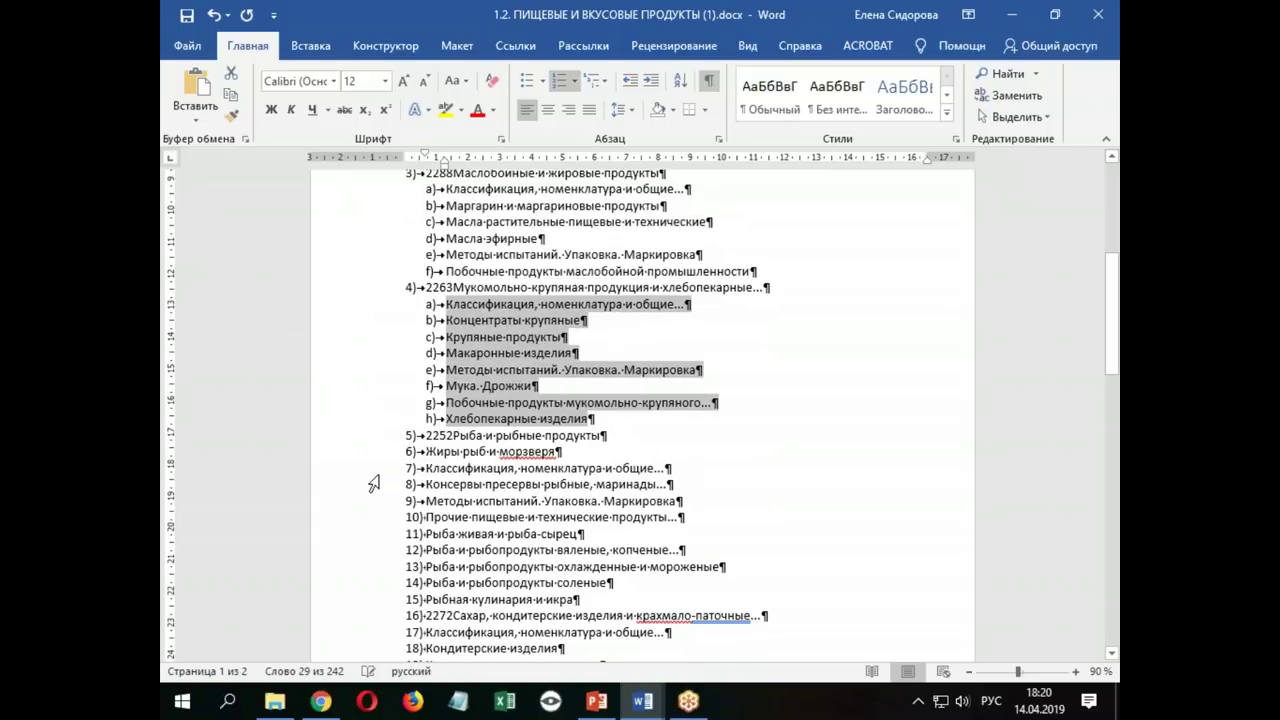
pyautogui.scroll(-3, 364, 352)
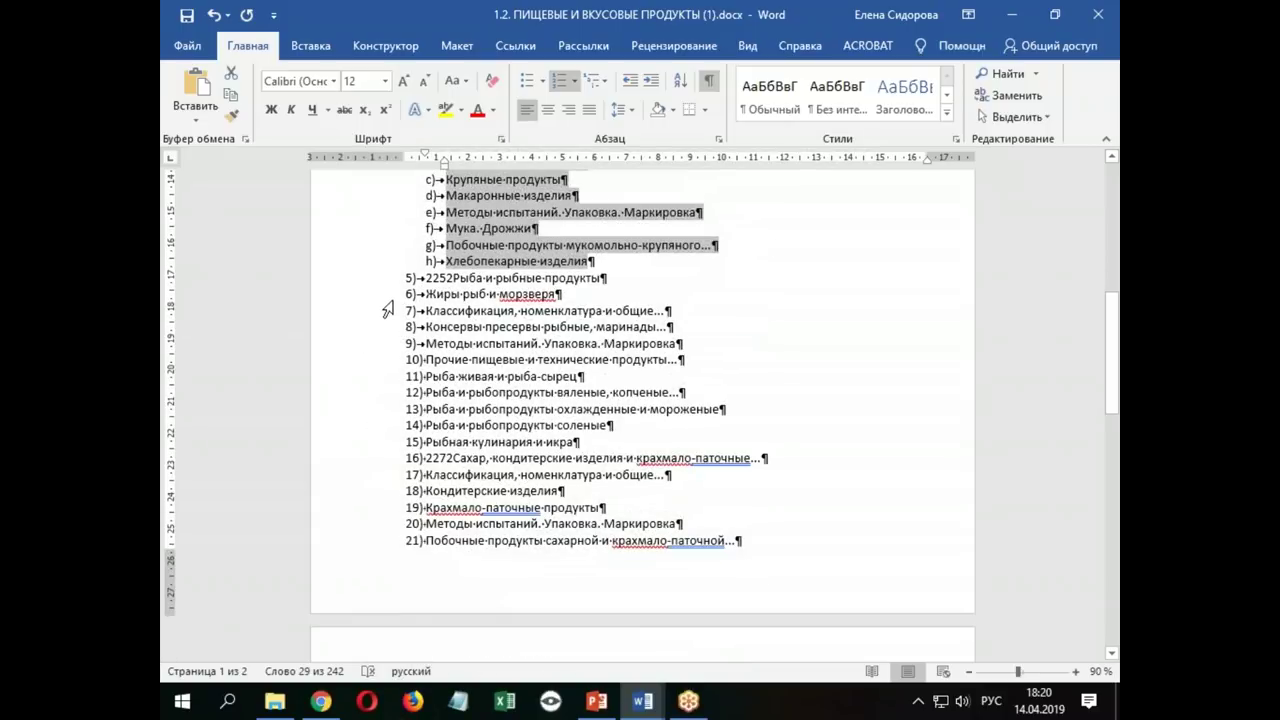
pyautogui.moveTo(386, 294); pyautogui.dragTo(366, 446)
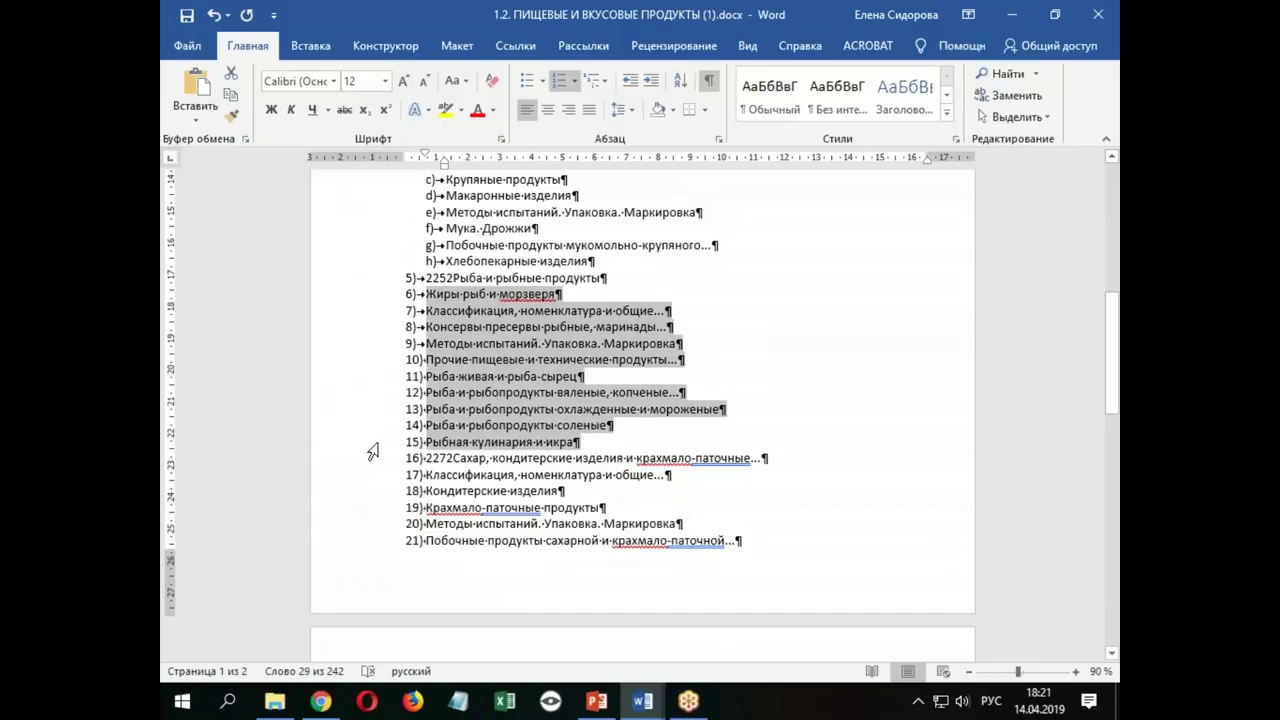
pyautogui.scroll(-1, 364, 440)
pyautogui.scroll(-1, 364, 440)
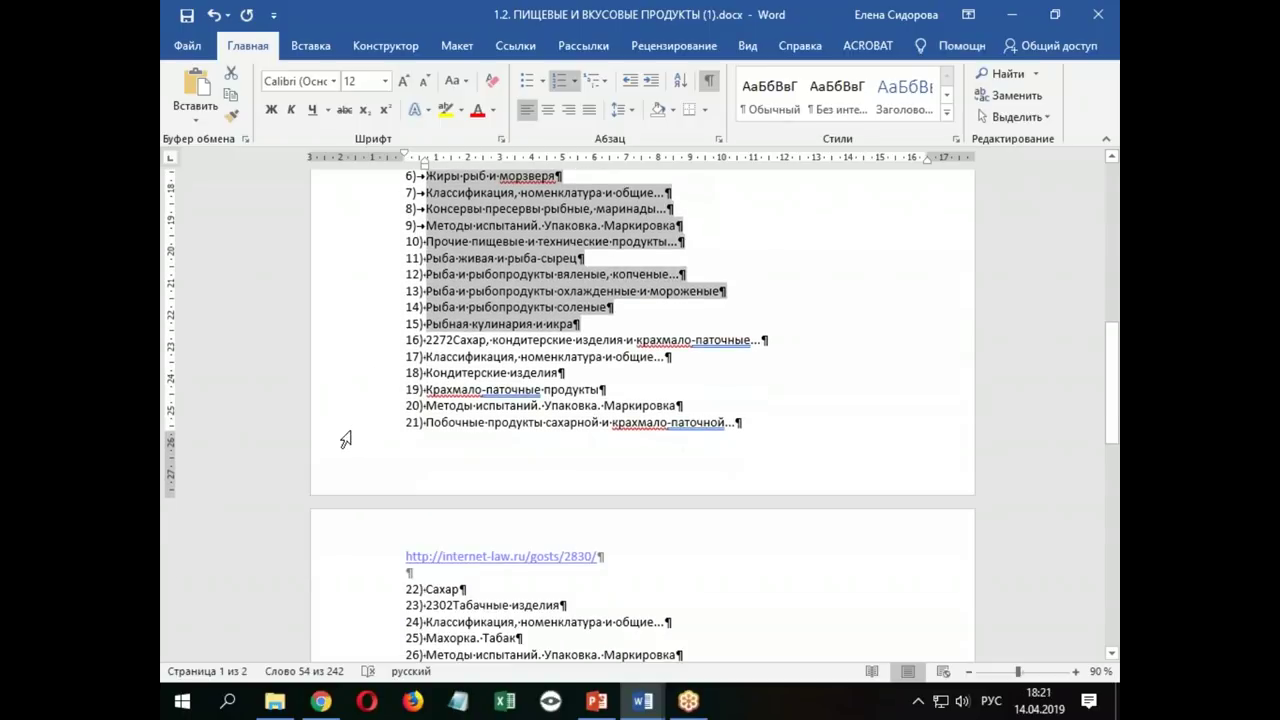
pyautogui.moveTo(380, 363); pyautogui.dragTo(357, 586)
pyautogui.scroll(-5, 330, 392)
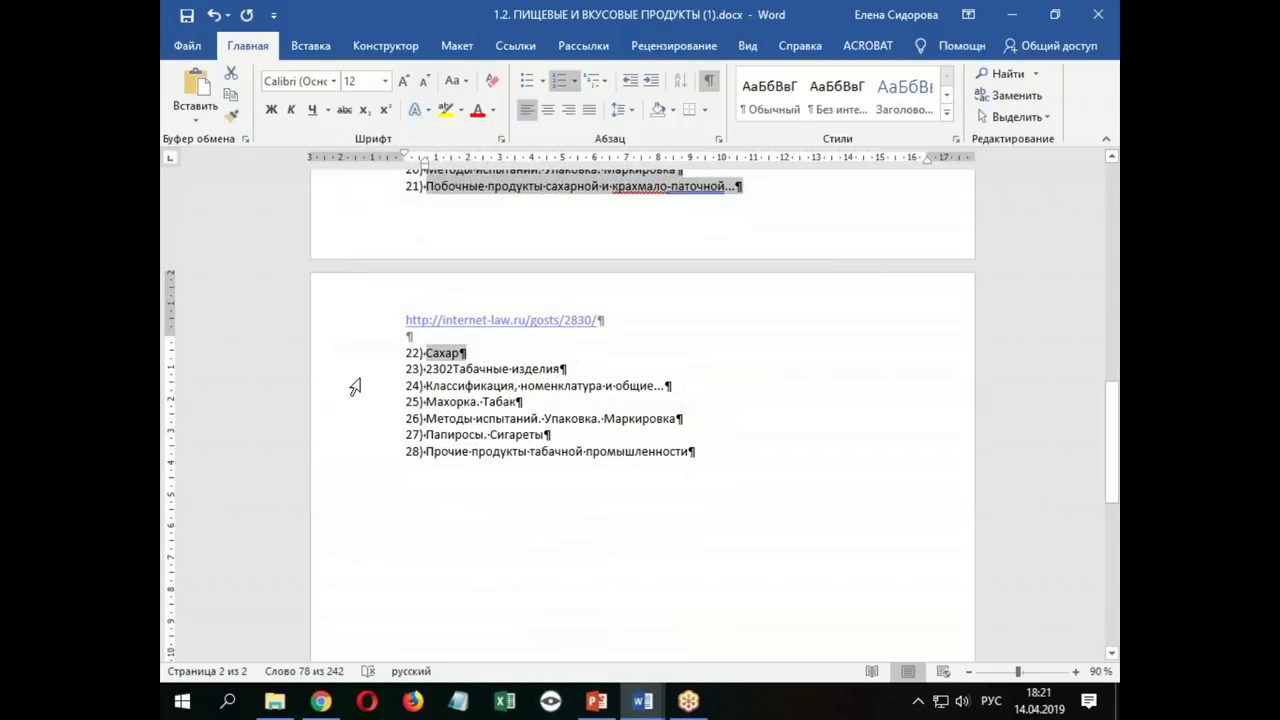
pyautogui.keyDown('shift'); pyautogui.click(376, 458); pyautogui.keyUp('shift')
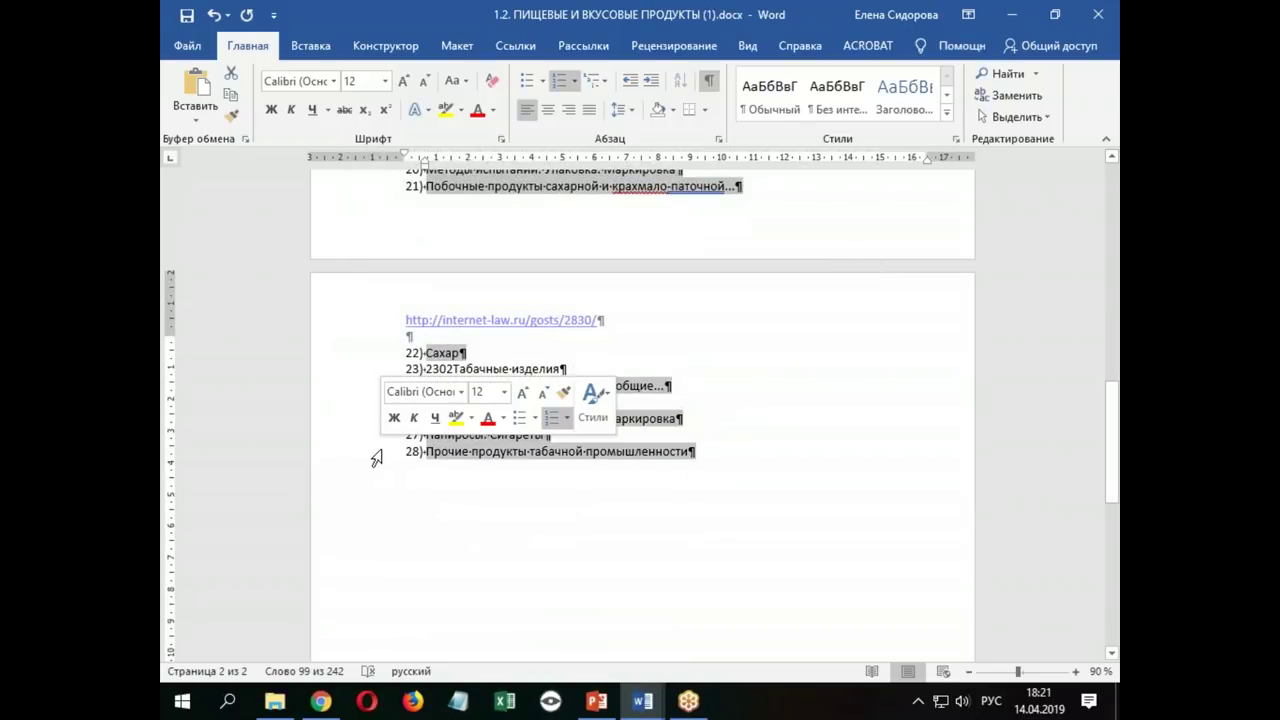
pyautogui.hotkey('ctrl', 'z')
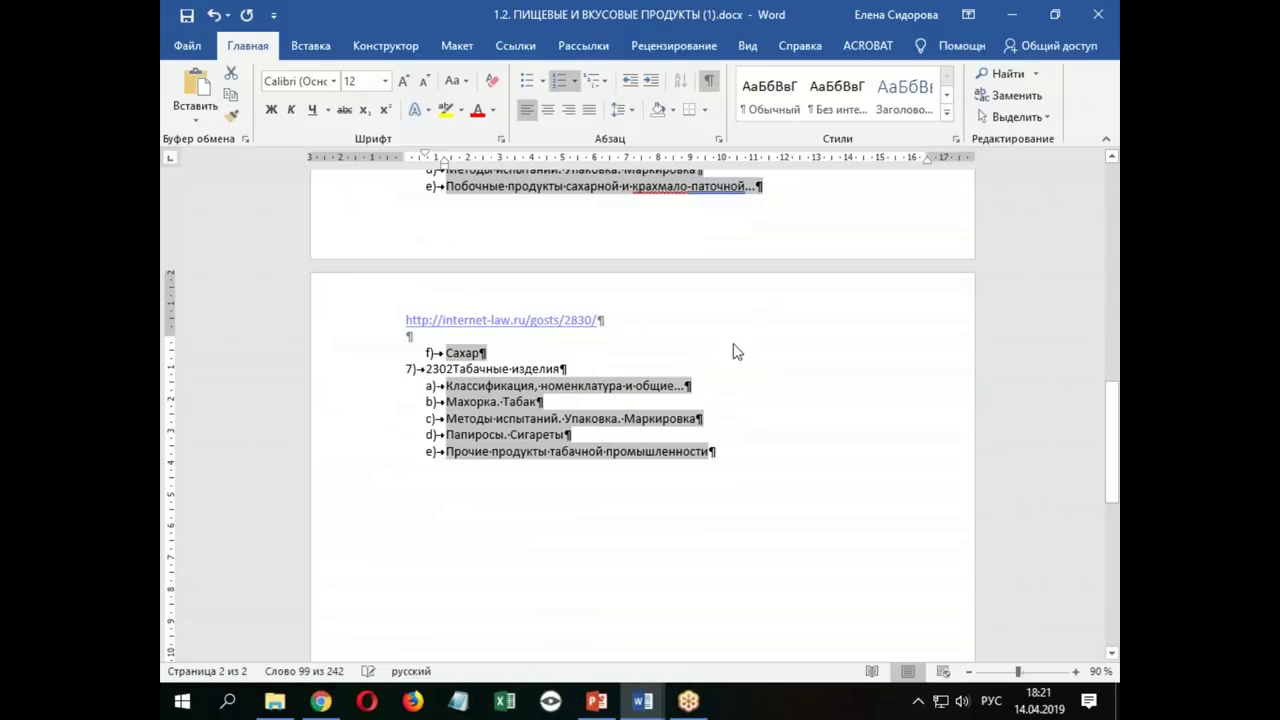
pyautogui.scroll(5, 731, 350)
pyautogui.scroll(5, 731, 350)
pyautogui.scroll(5, 711, 306)
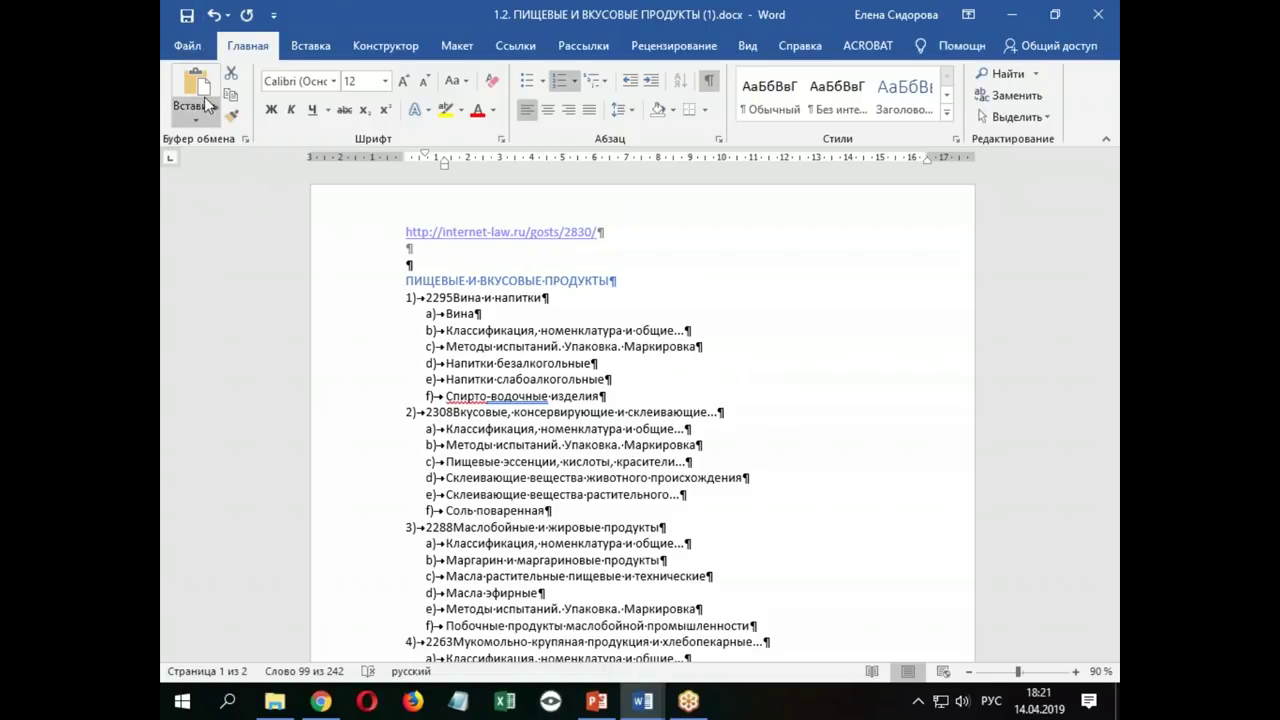
# Save the document as 1.2. ПИЩЕВЫЕ И ВКУСОВЫЕ ПРОДУКТЫ (1.1).docx
pyautogui.press('F12')
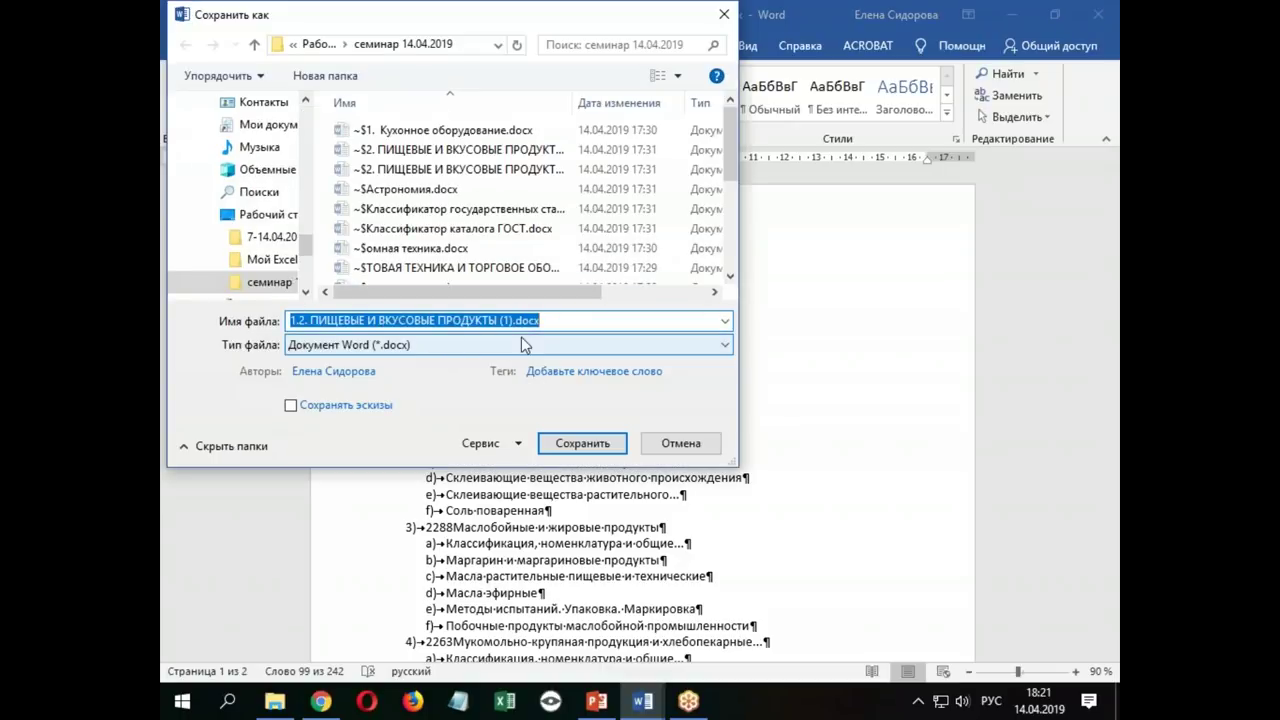
pyautogui.click(510, 320)
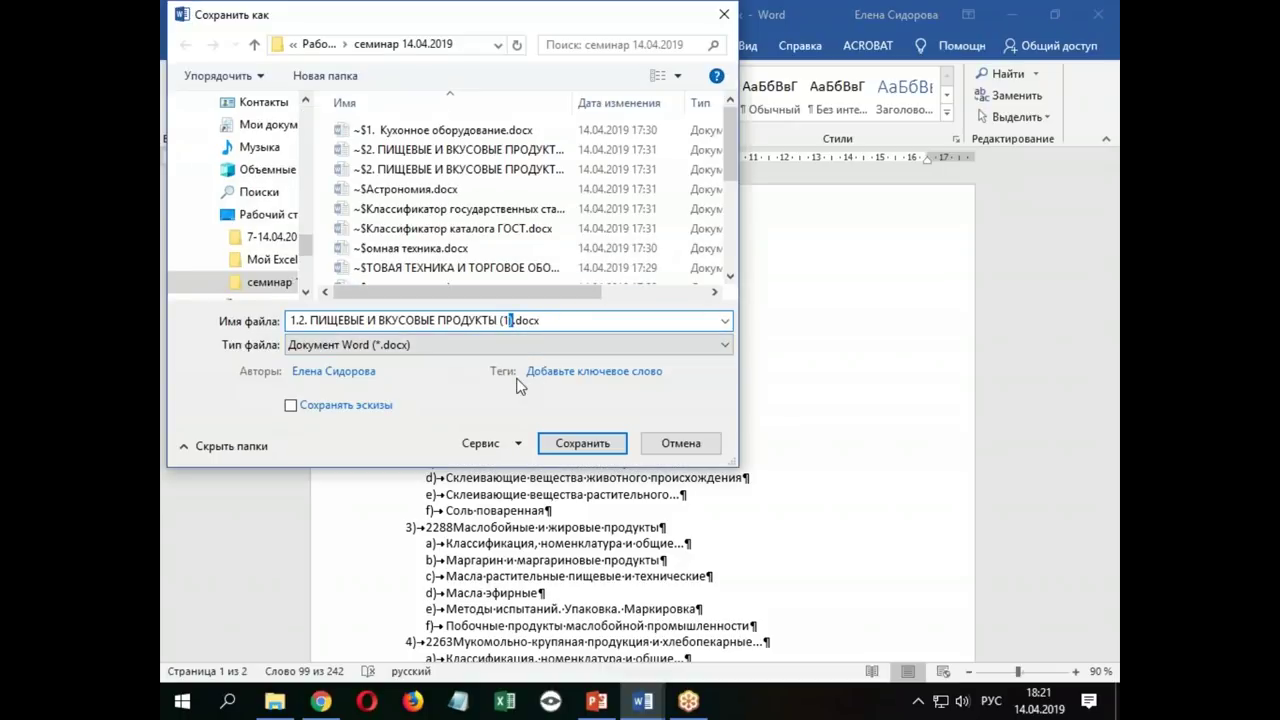
pyautogui.write('.1')
pyautogui.write(')')
pyautogui.press('Return')
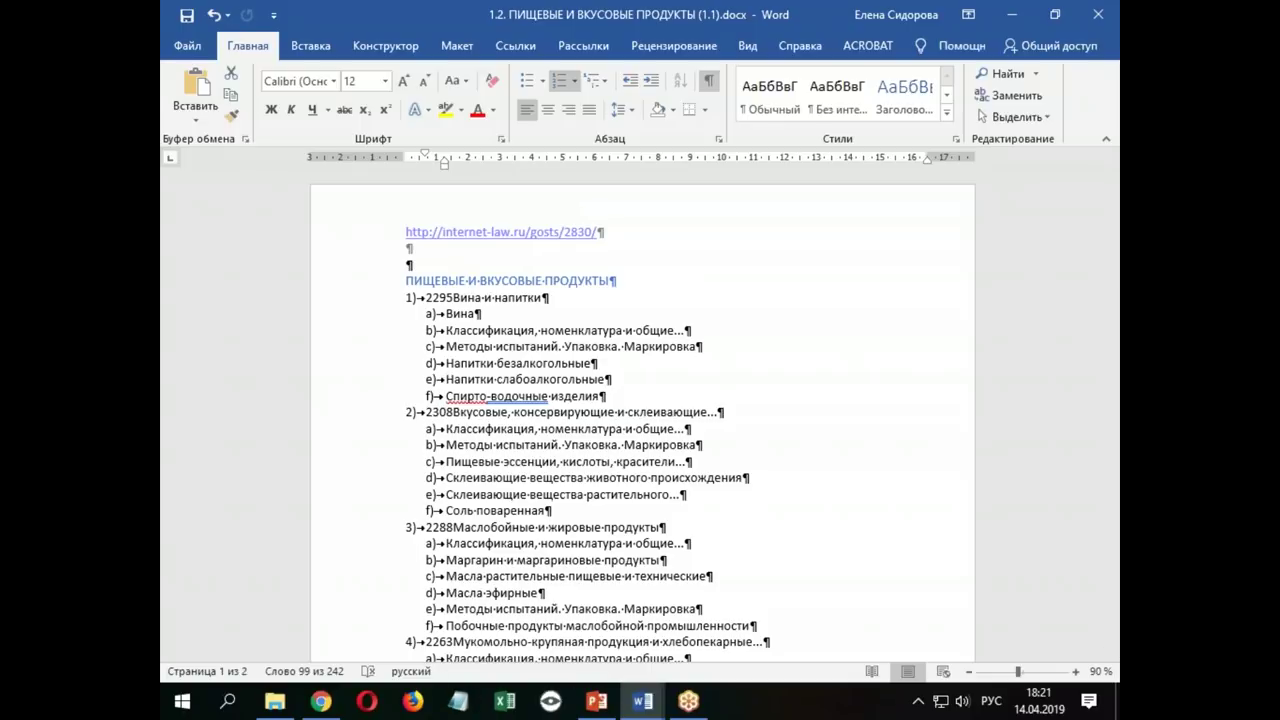
pyautogui.click(643, 700)
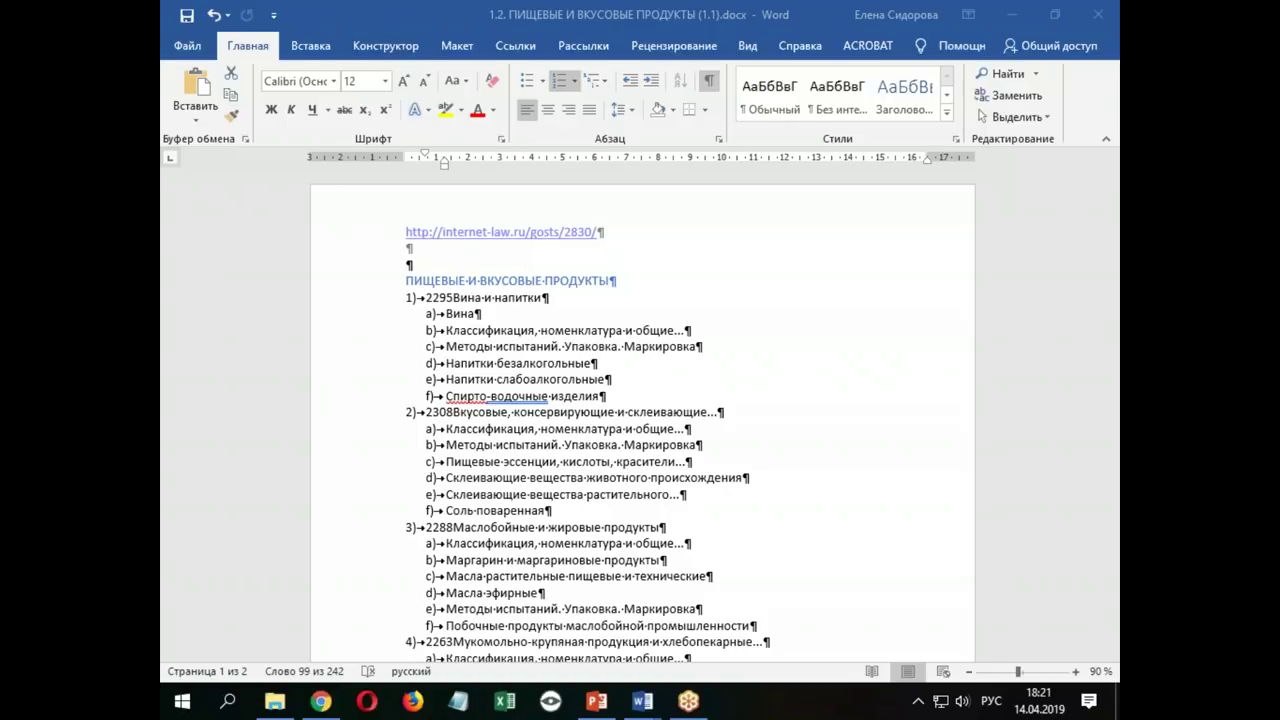
# In the Кухонное оборудование document, give Бытовые холодильные аппараты through Посудомоечные машины checkmark bullets
pyautogui.click(643, 700)
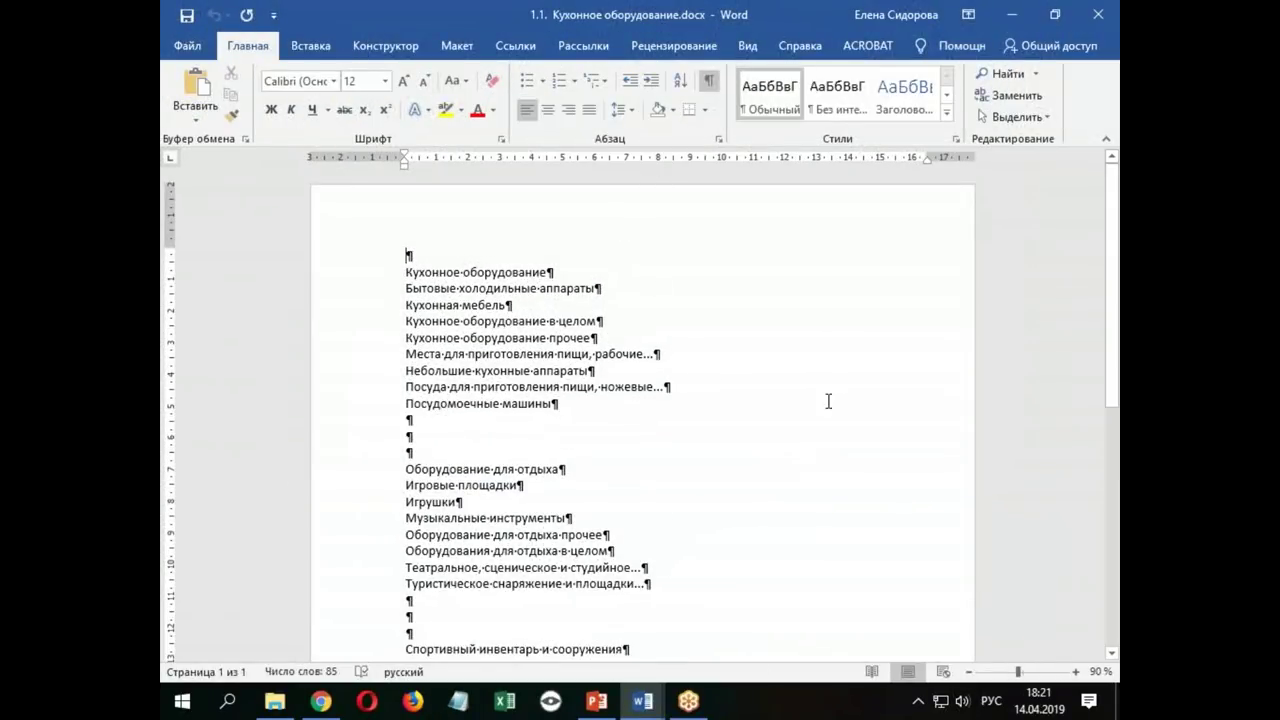
pyautogui.scroll(-4, 741, 387)
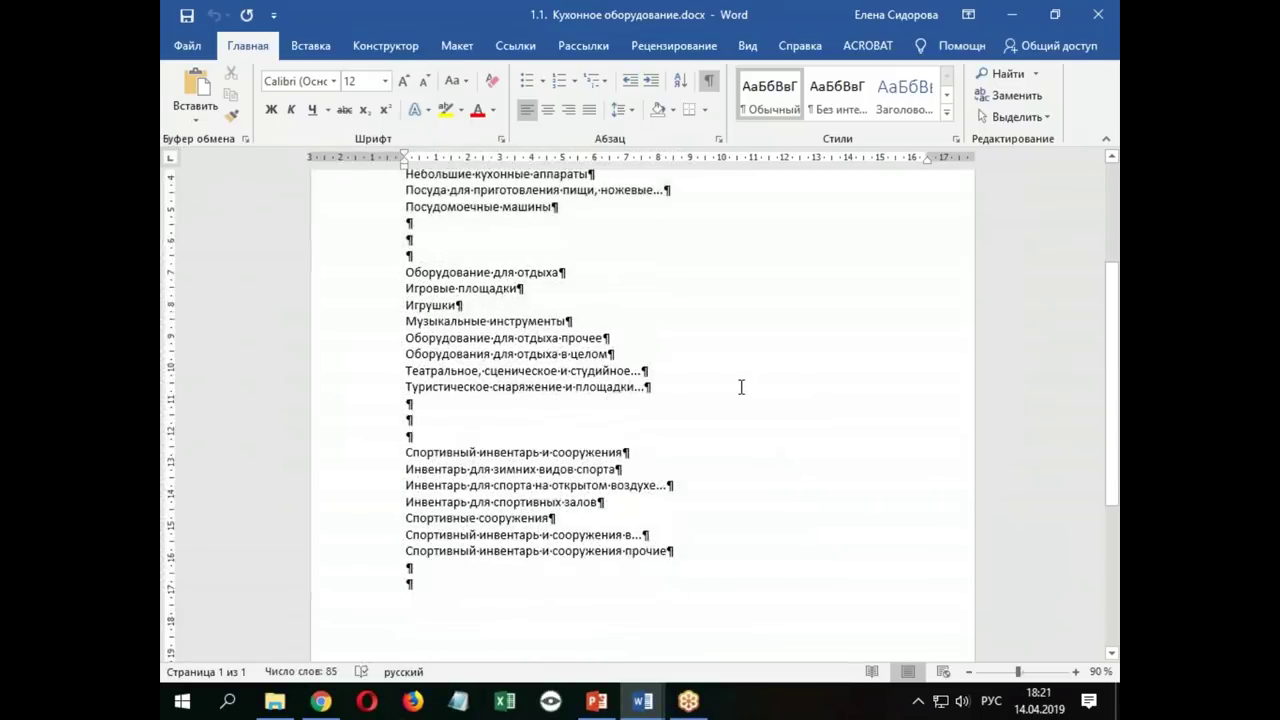
pyautogui.scroll(-2, 741, 387)
pyautogui.keyDown('ctrl'); pyautogui.scroll(1, 741, 387); pyautogui.keyUp('ctrl')
pyautogui.scroll(5, 730, 370)
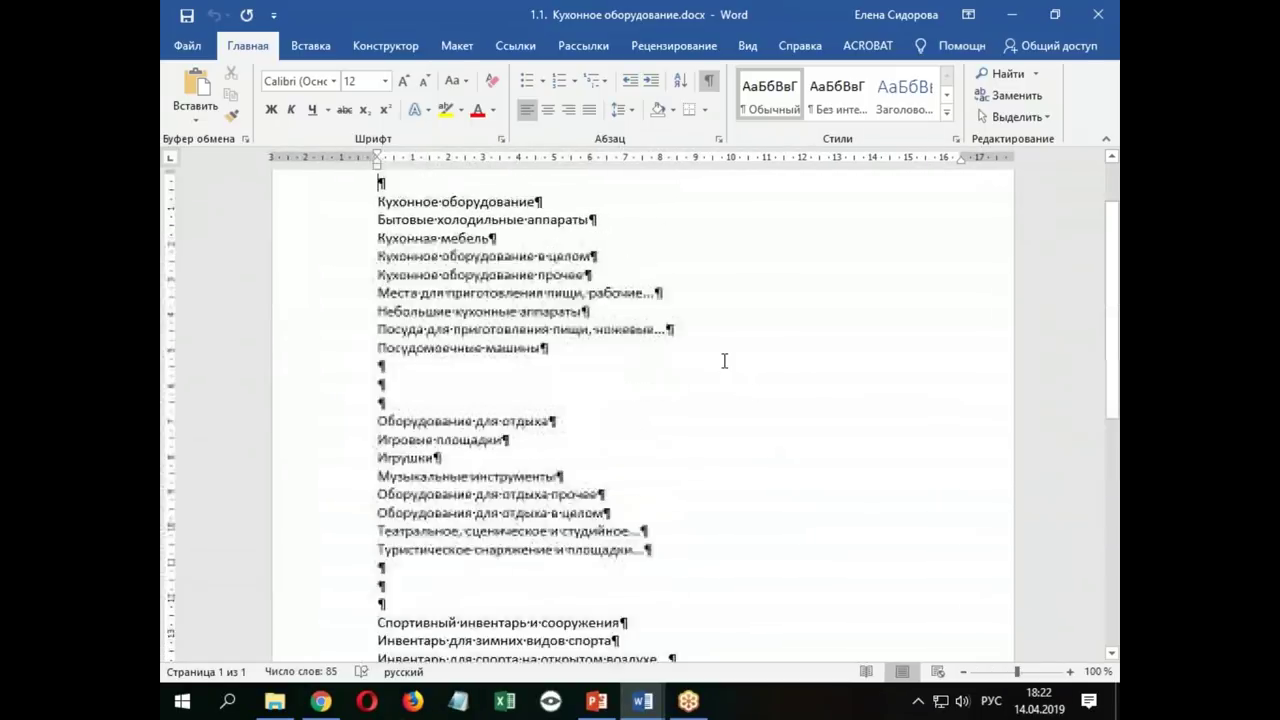
pyautogui.click(345, 287)
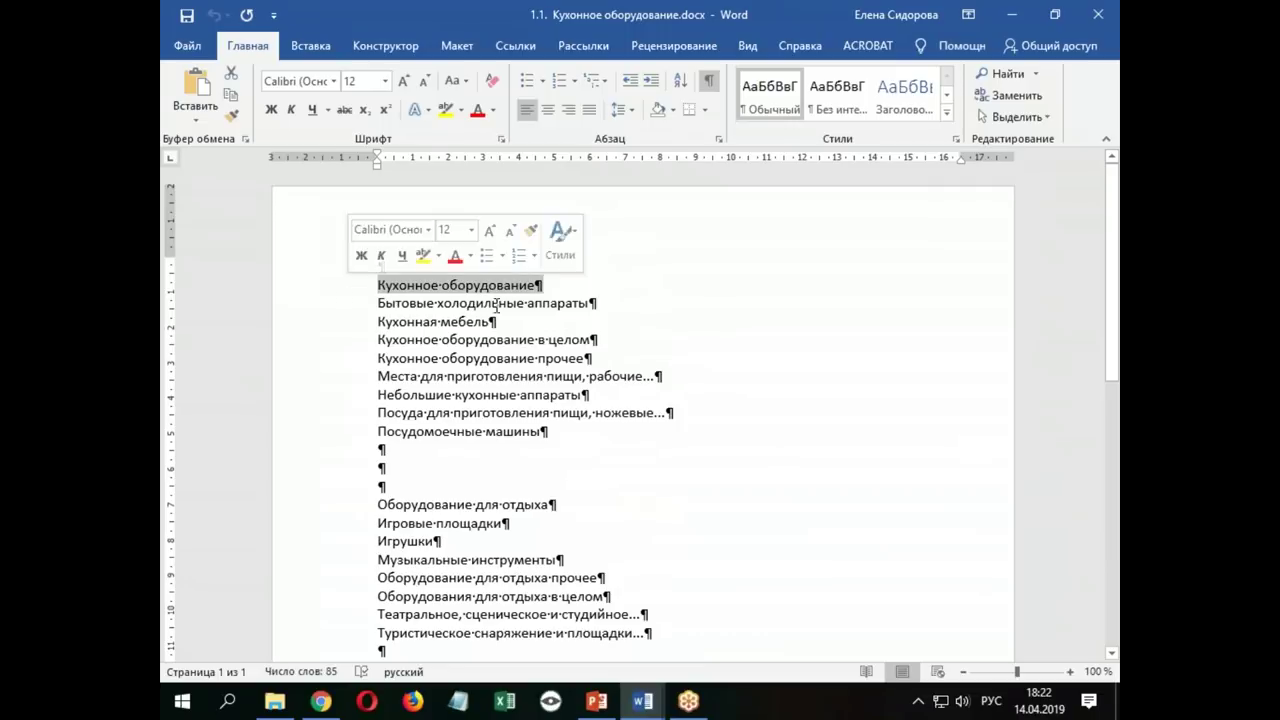
pyautogui.click(341, 306)
pyautogui.moveTo(343, 325); pyautogui.dragTo(314, 437)
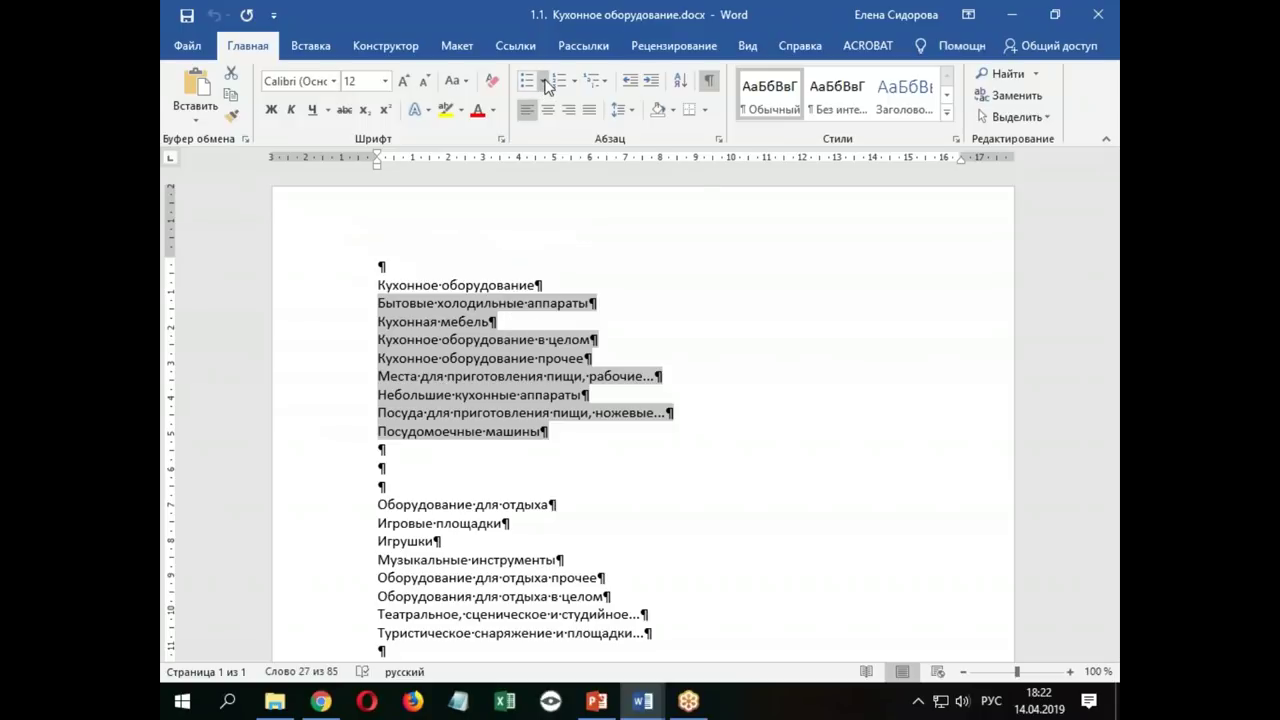
pyautogui.click(545, 84)
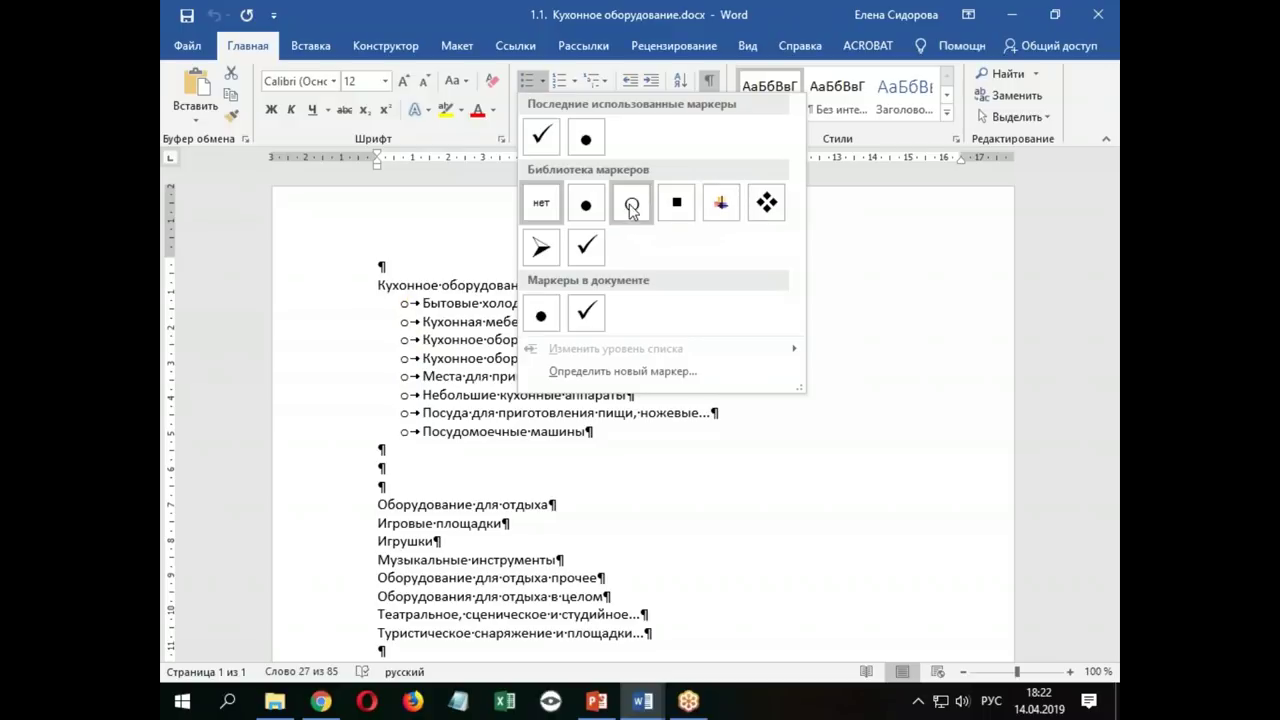
pyautogui.click(590, 250)
pyautogui.scroll(-3, 316, 415)
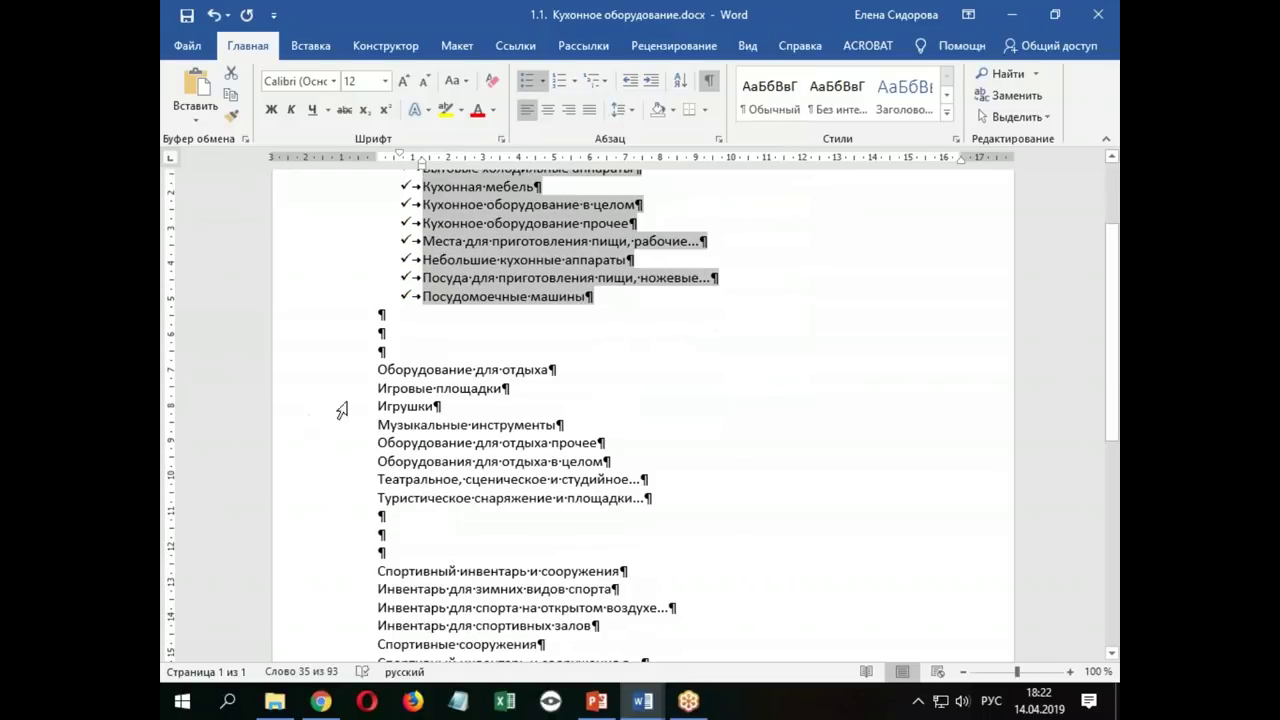
# Select Игровые площадки through Туристическое снаряжение and start defining a new bullet for them
pyautogui.moveTo(360, 390); pyautogui.dragTo(342, 500)
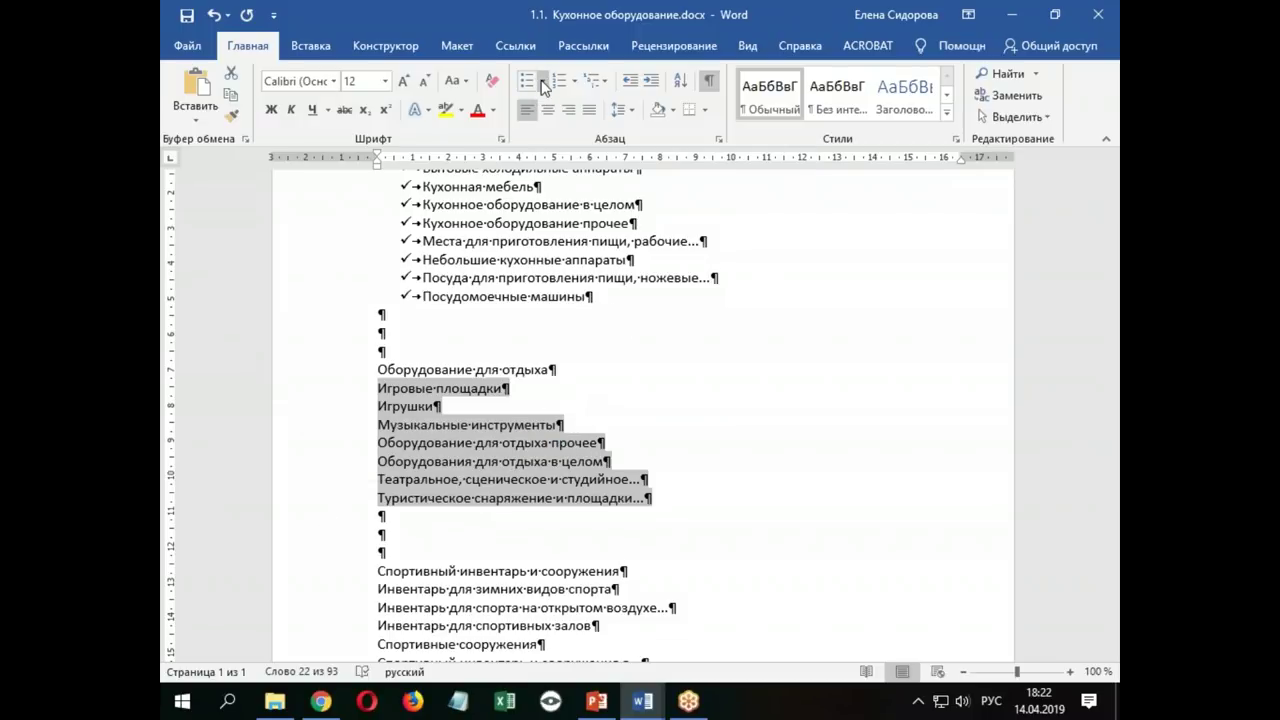
pyautogui.click(542, 82)
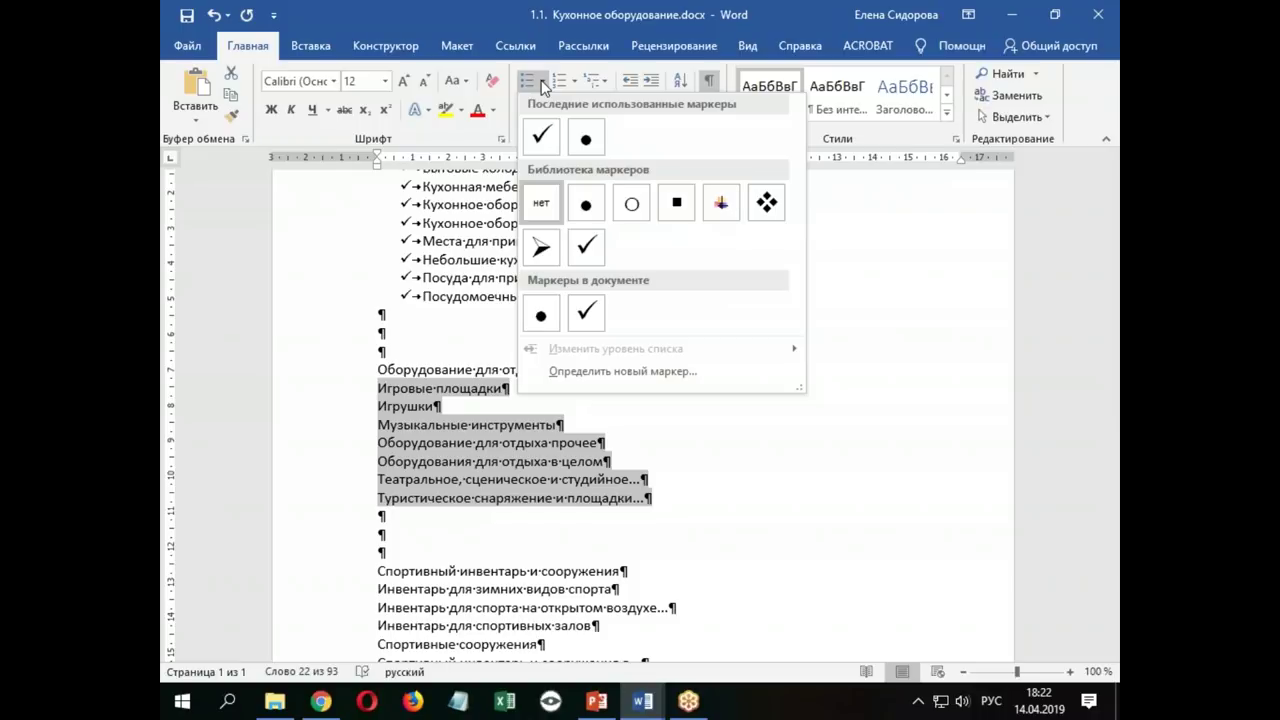
pyautogui.click(566, 373)
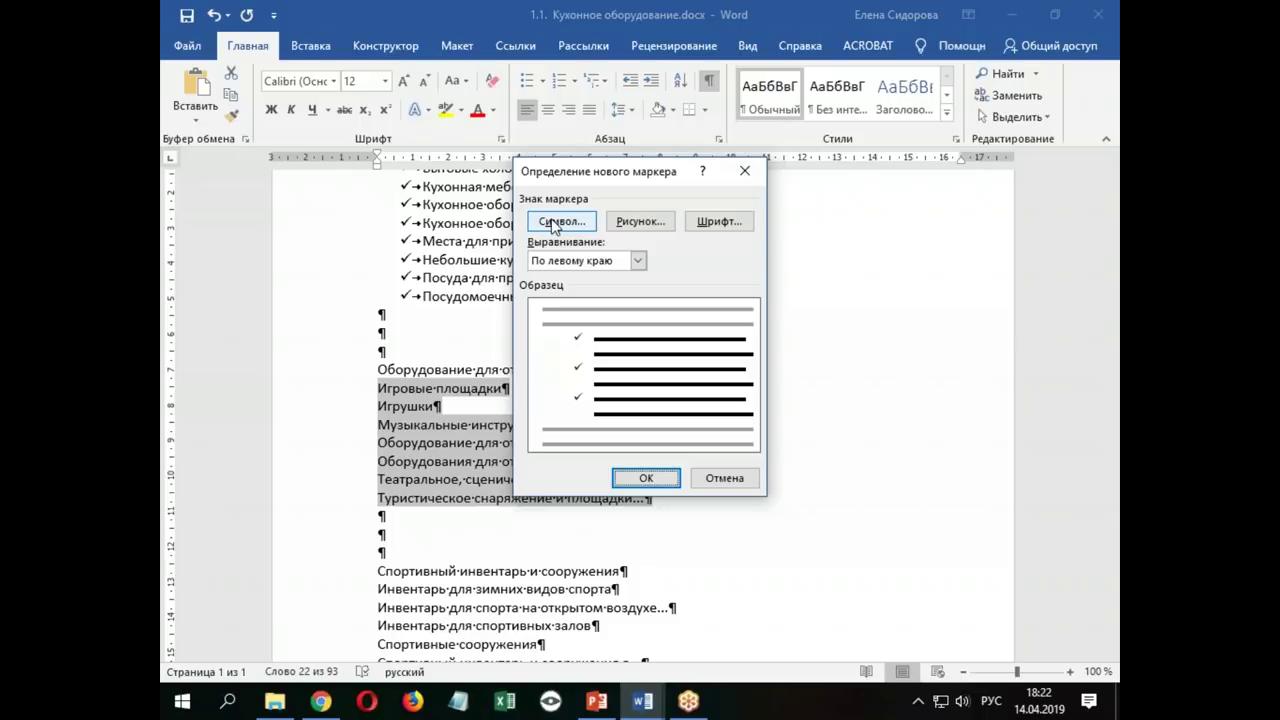
# Choose the Wingdings bell symbol, code 37, as the new bullet character
pyautogui.click(556, 221)
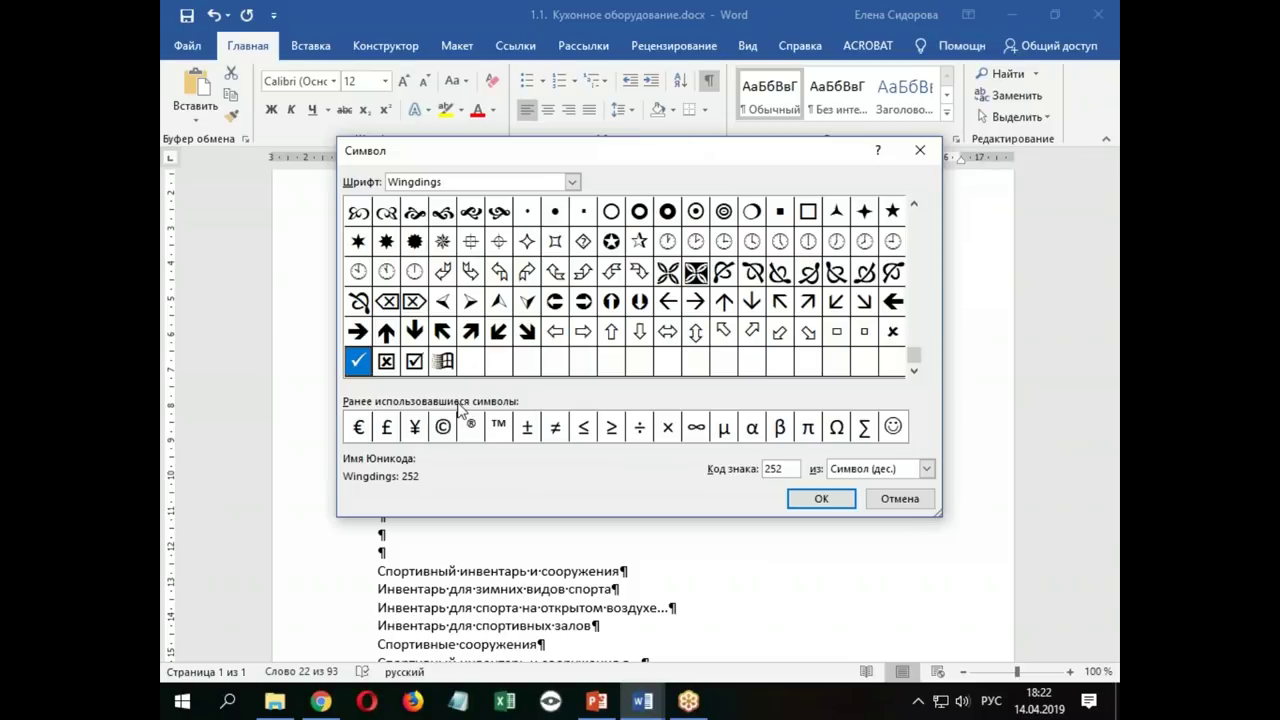
pyautogui.click(572, 182)
pyautogui.scroll(10, 574, 190)
pyautogui.moveTo(913, 216); pyautogui.dragTo(911, 356)
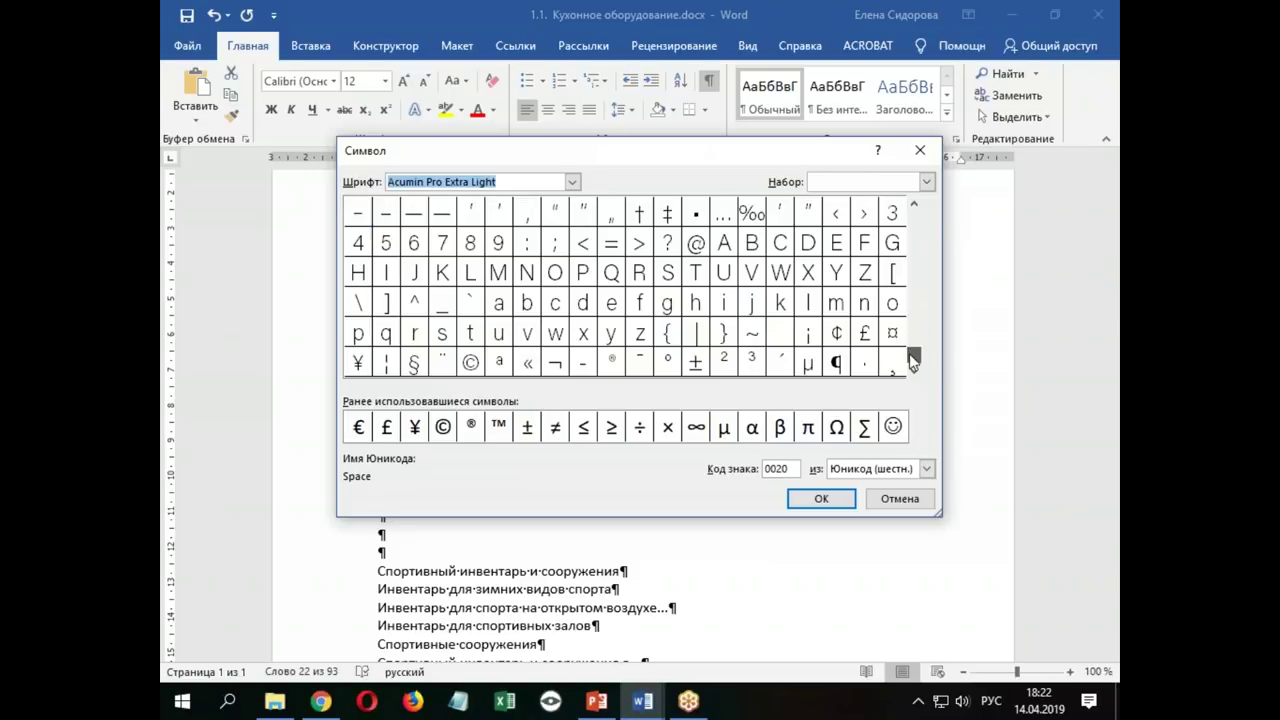
pyautogui.click(572, 184)
pyautogui.moveTo(573, 214); pyautogui.dragTo(573, 278)
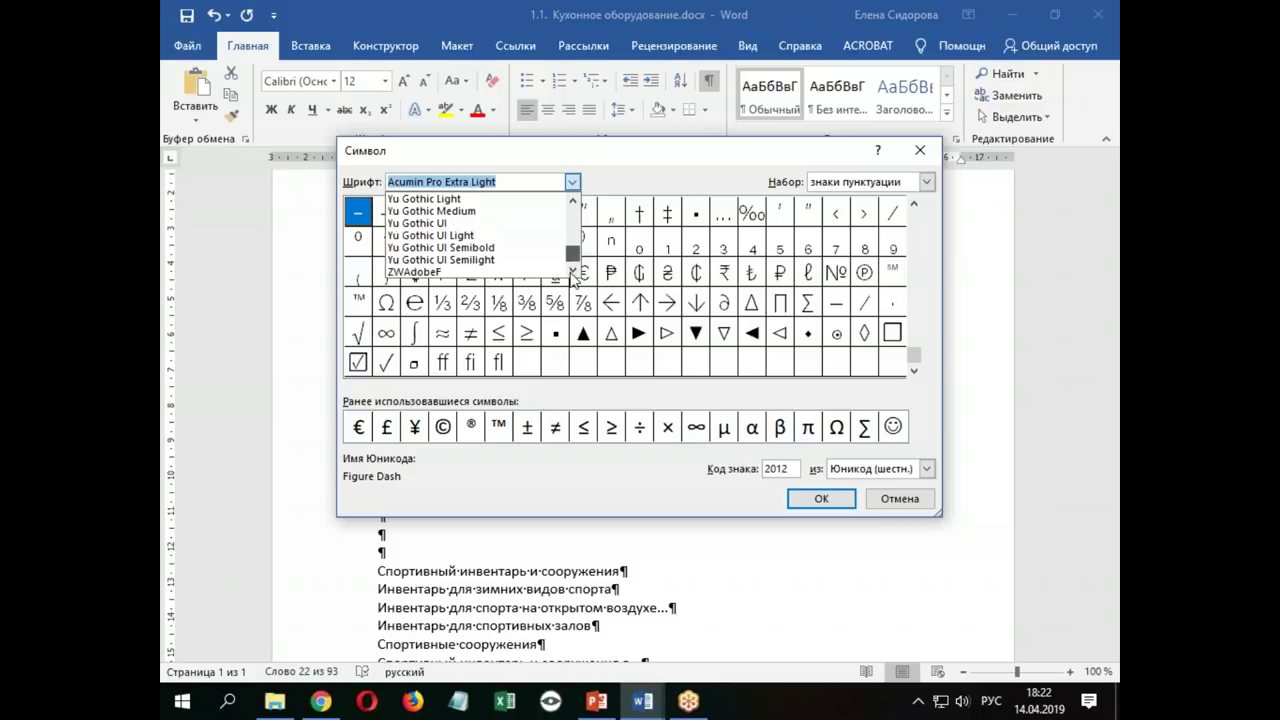
pyautogui.scroll(1, 450, 268)
pyautogui.scroll(2, 410, 255)
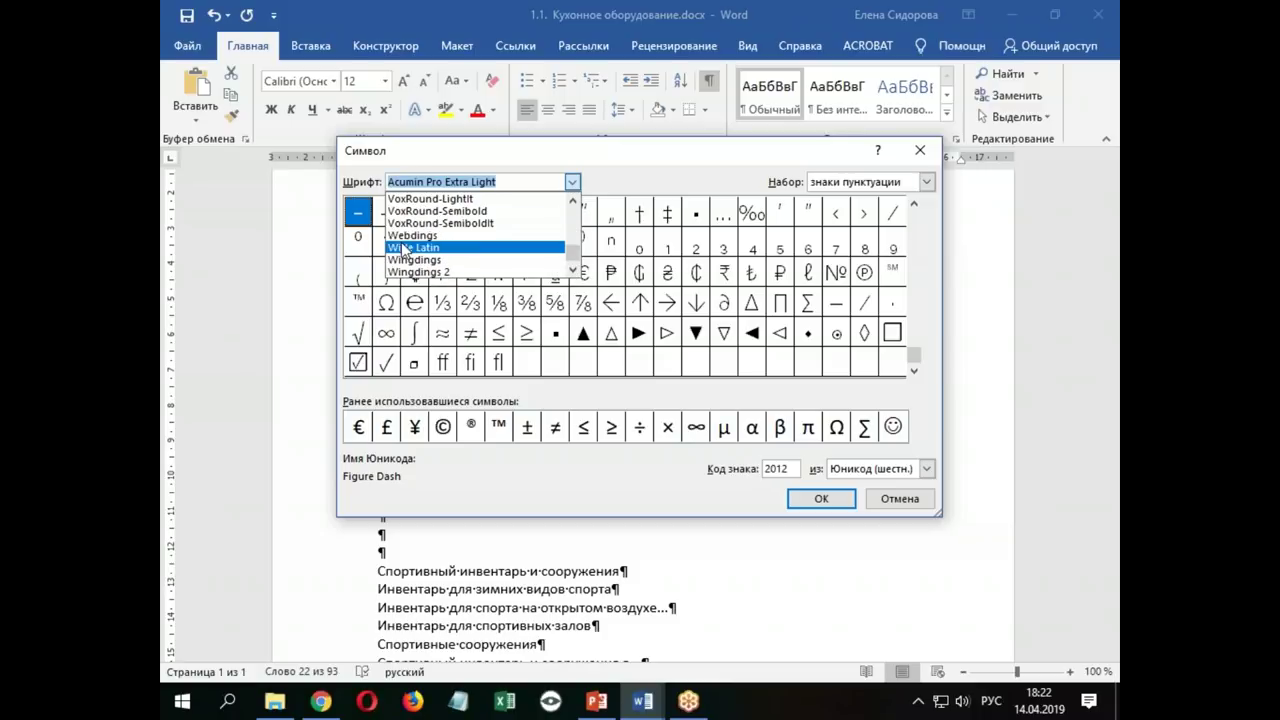
pyautogui.click(422, 236)
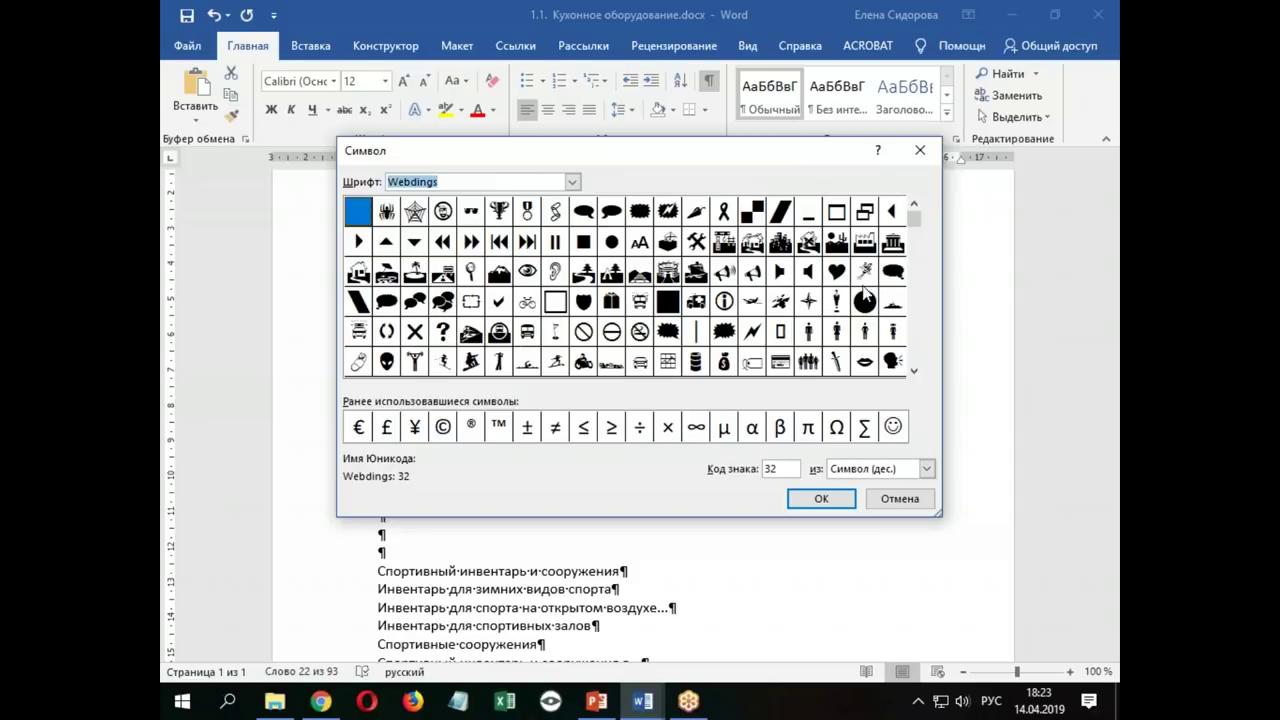
pyautogui.click(572, 182)
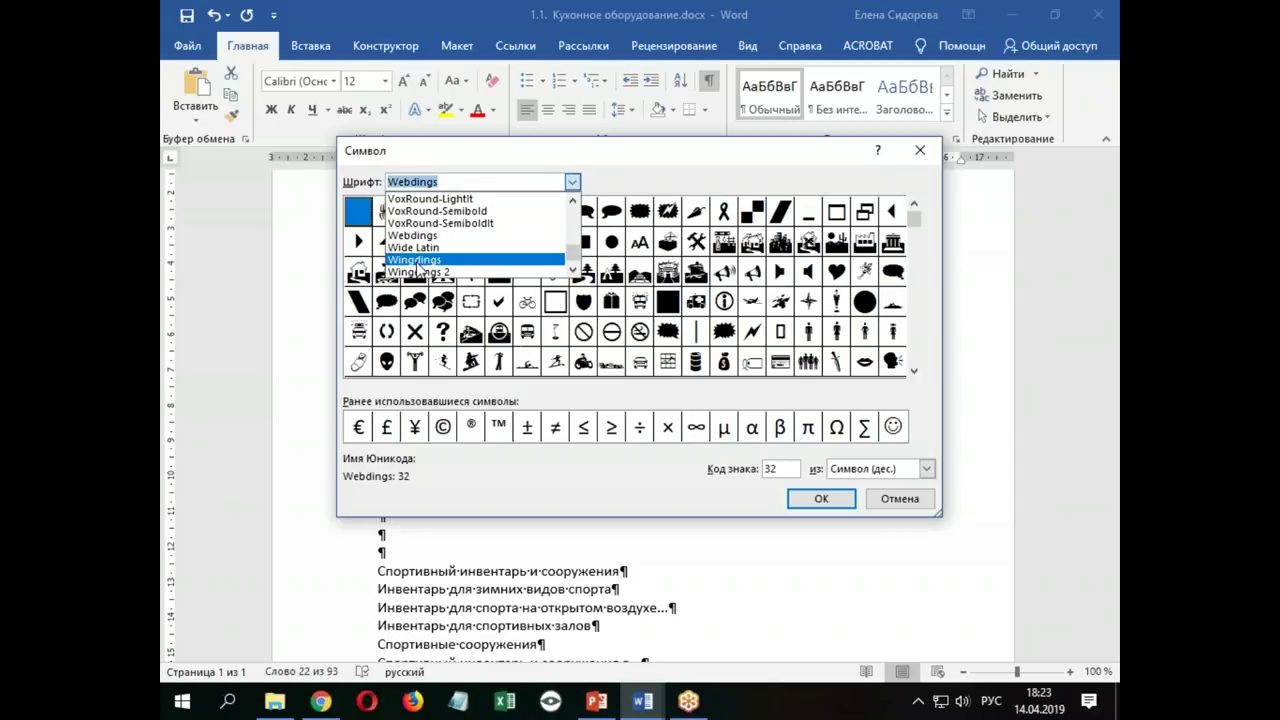
pyautogui.click(420, 262)
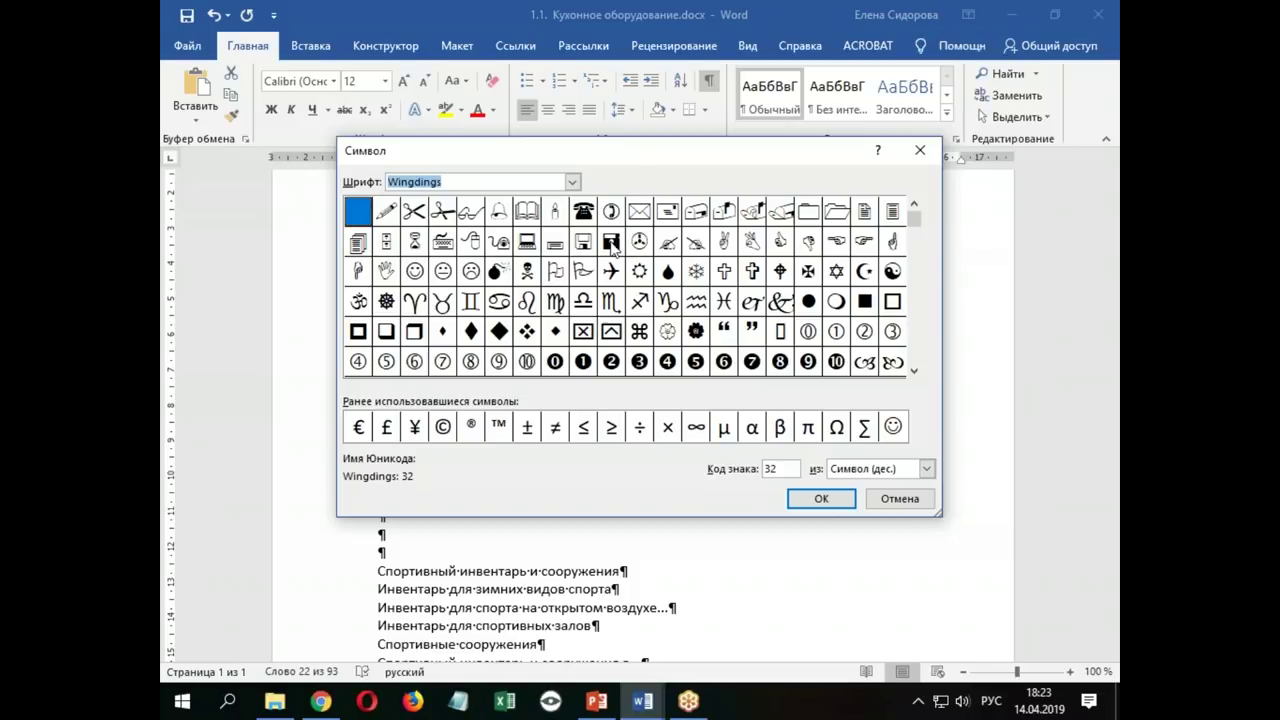
pyautogui.moveTo(640, 163)
pyautogui.mouseDown()
pyautogui.moveTo(414, 587)
pyautogui.moveTo(638, 131)
pyautogui.mouseUp()
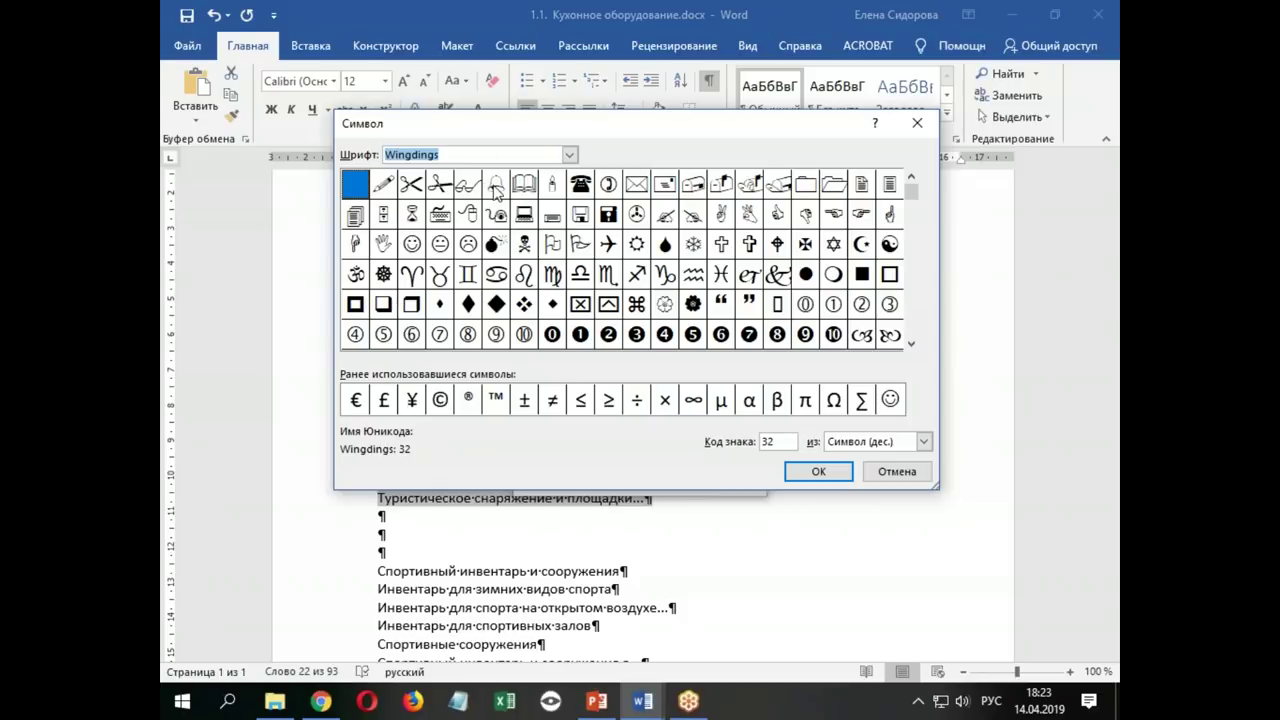
pyautogui.click(496, 189)
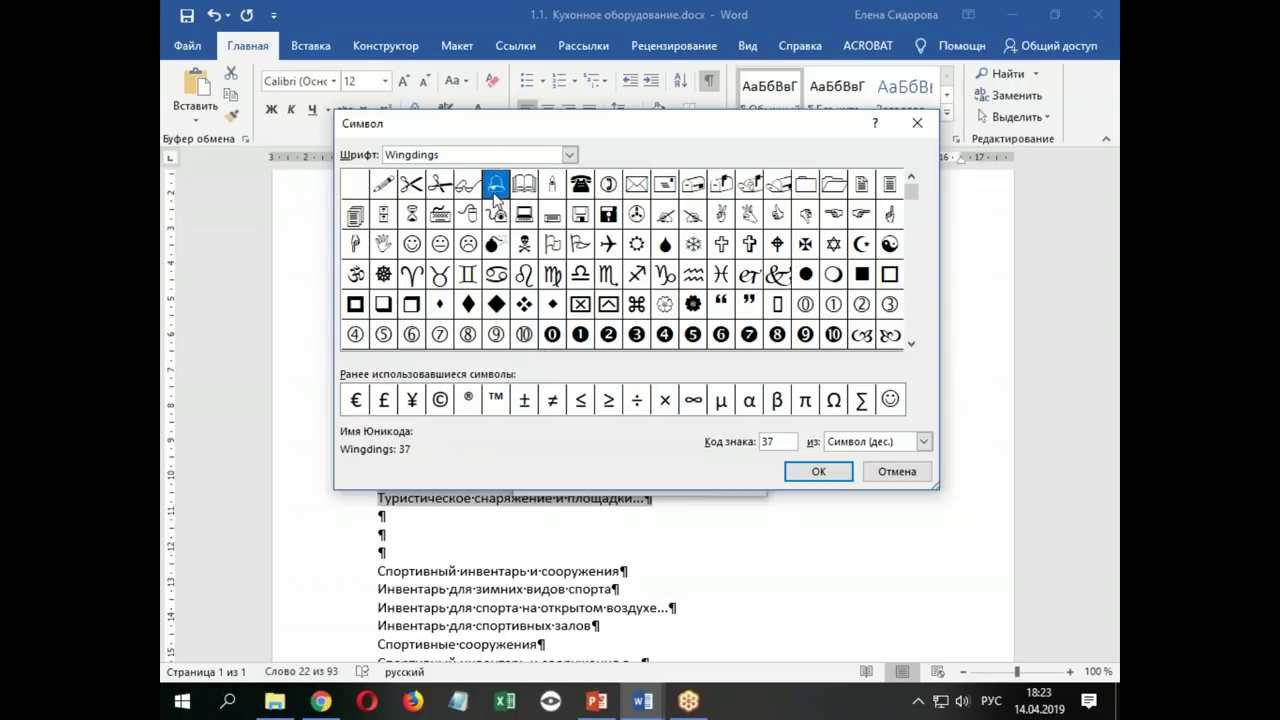
pyautogui.click(815, 472)
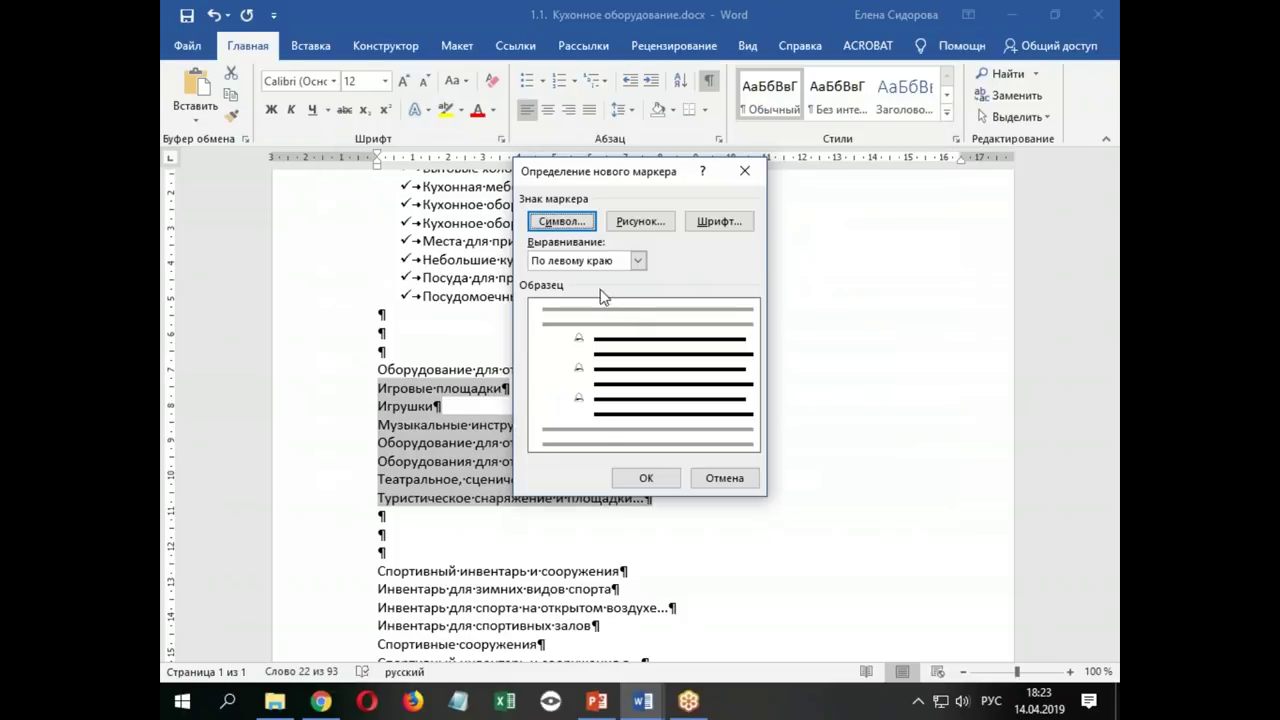
# Make the bell bullet orange, bold, size 14, and apply it to the leisure items
pyautogui.click(720, 222)
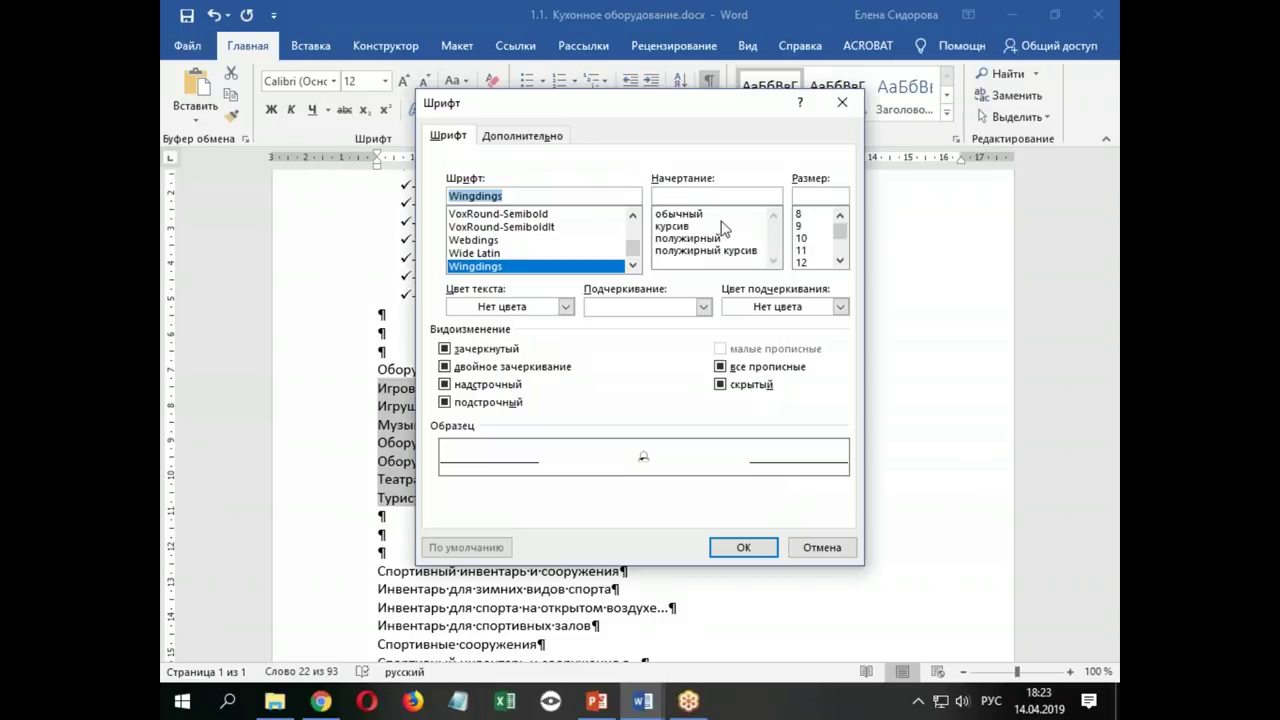
pyautogui.click(566, 308)
pyautogui.click(490, 473)
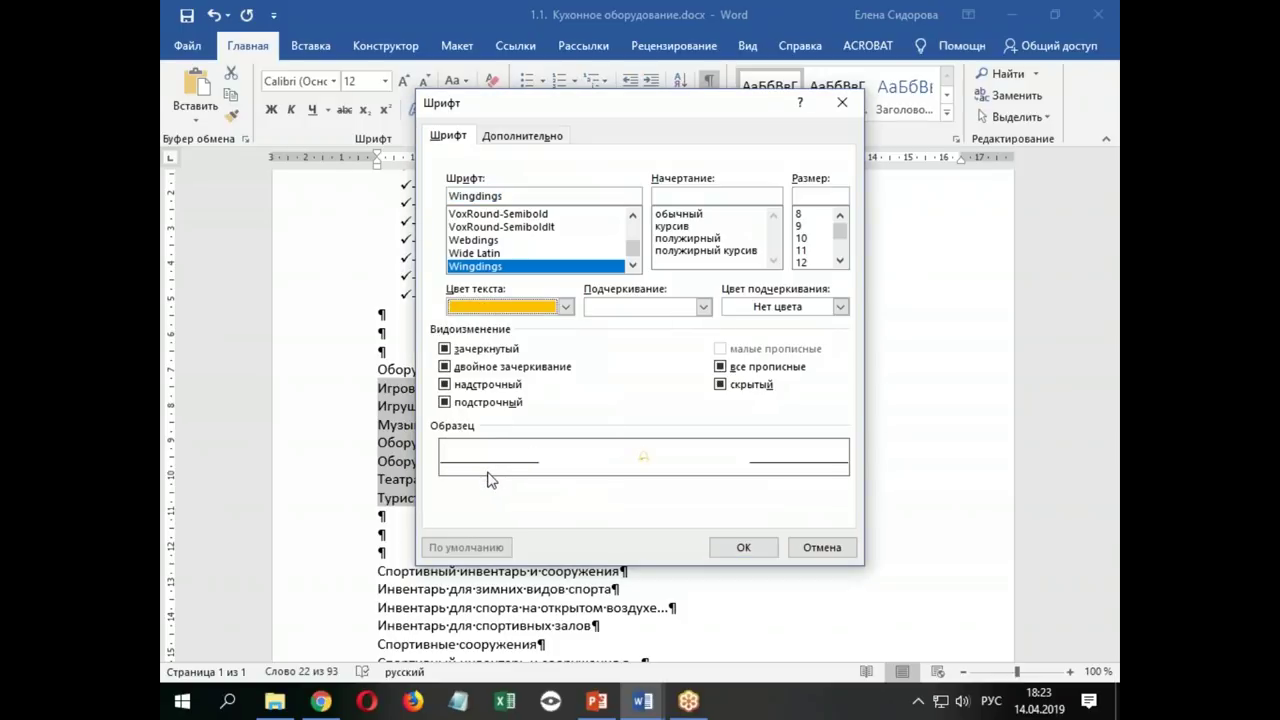
pyautogui.click(566, 308)
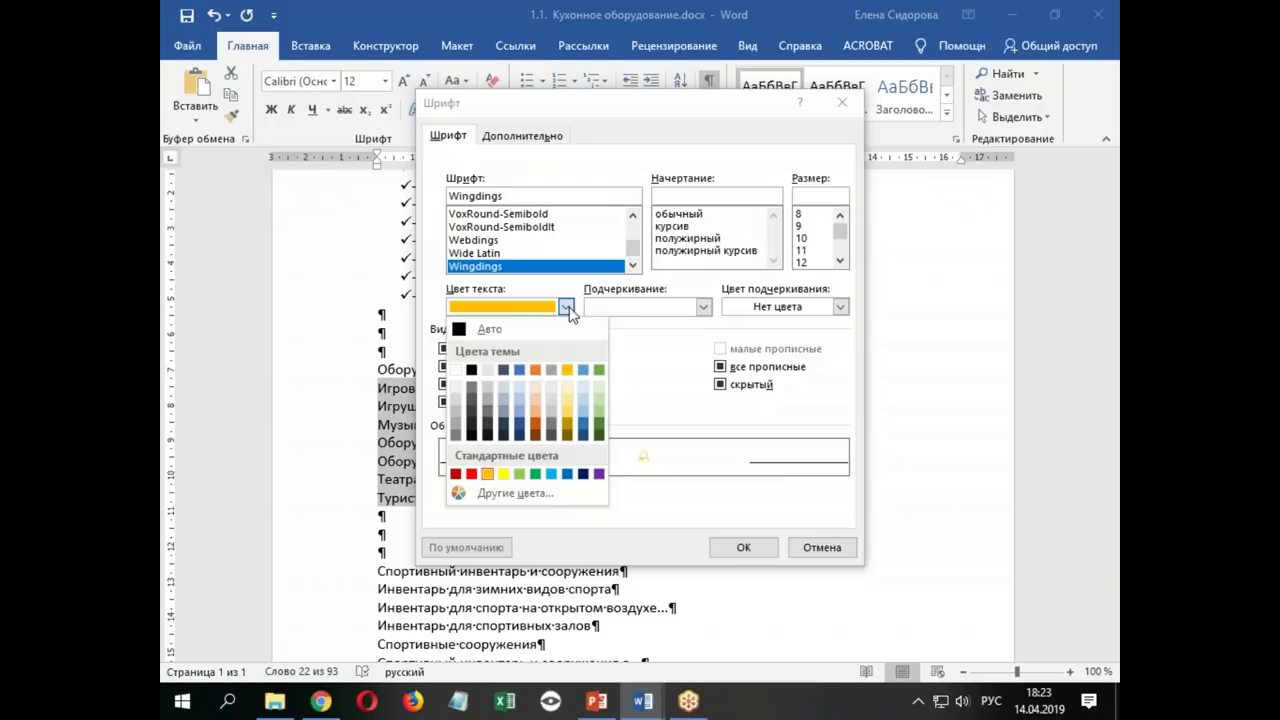
pyautogui.click(536, 370)
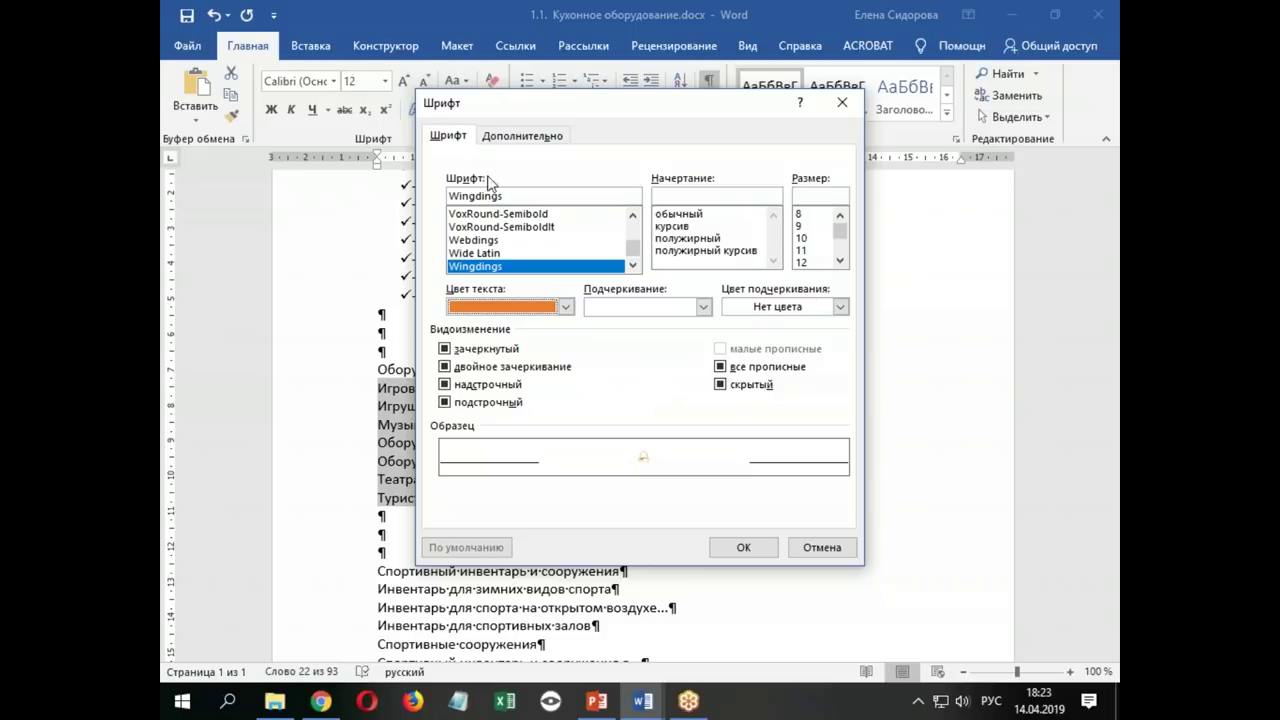
pyautogui.click(840, 263)
pyautogui.click(800, 262)
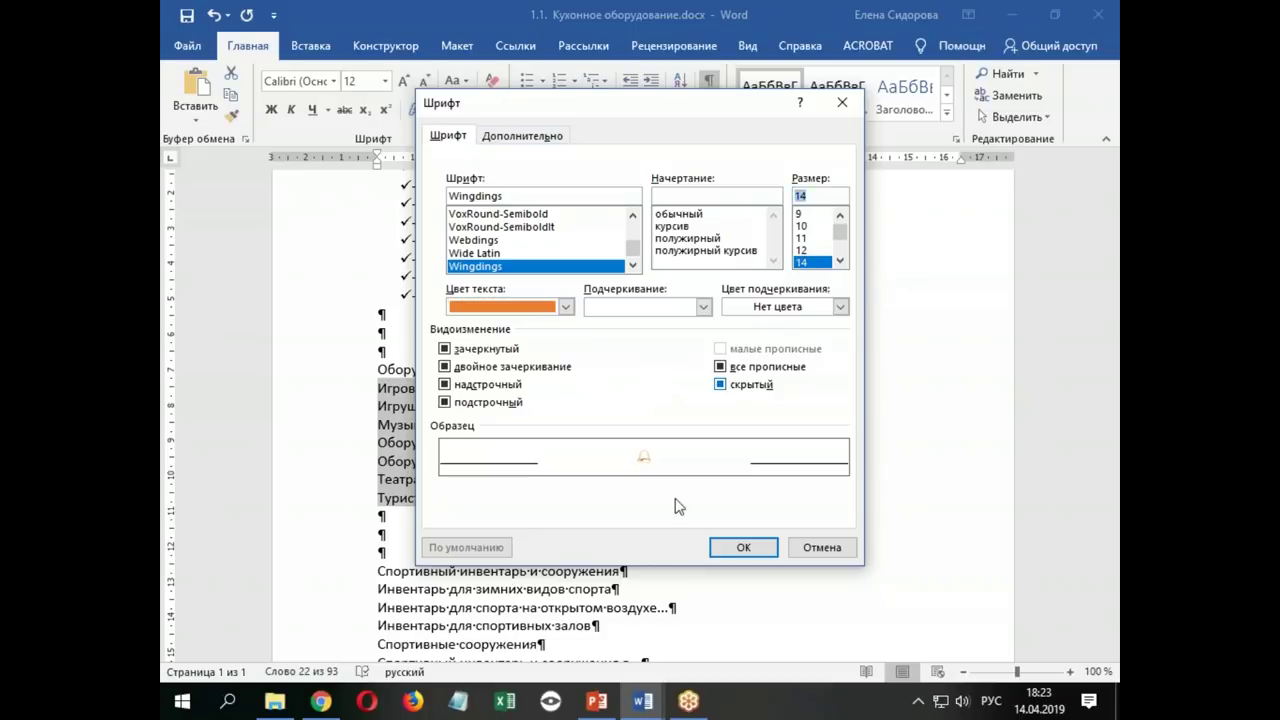
pyautogui.click(671, 240)
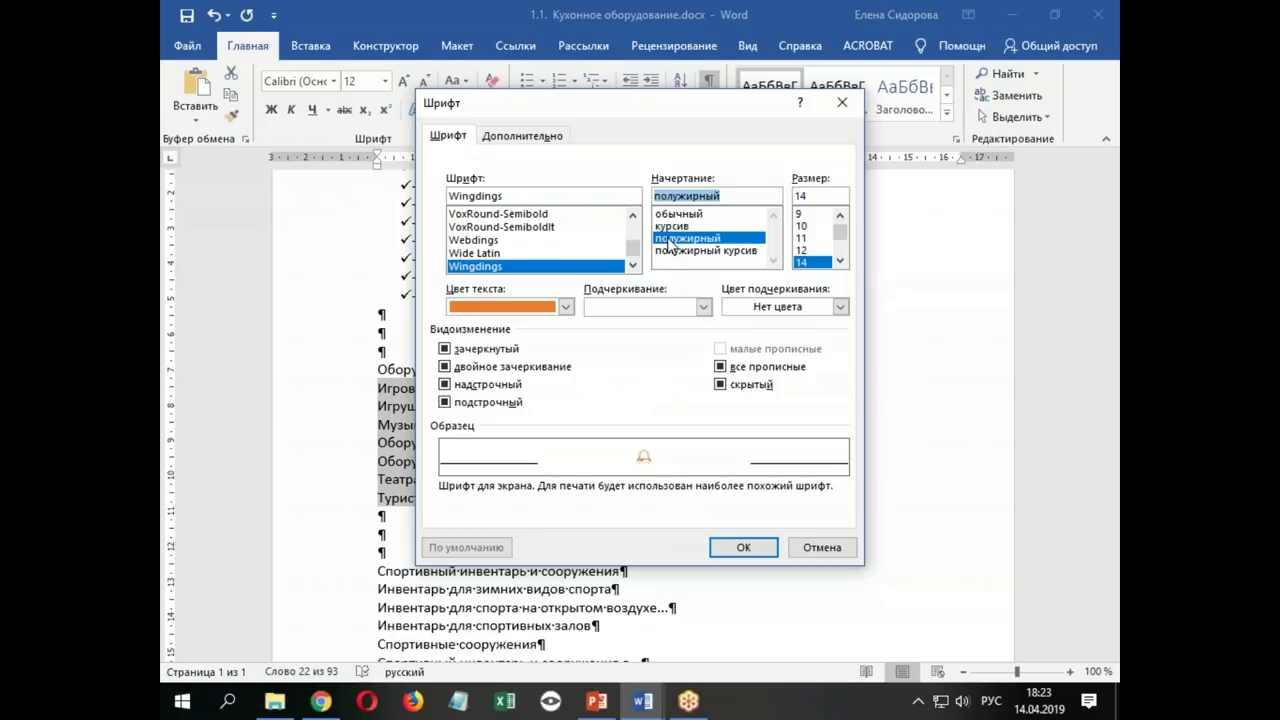
pyautogui.click(747, 549)
pyautogui.click(652, 478)
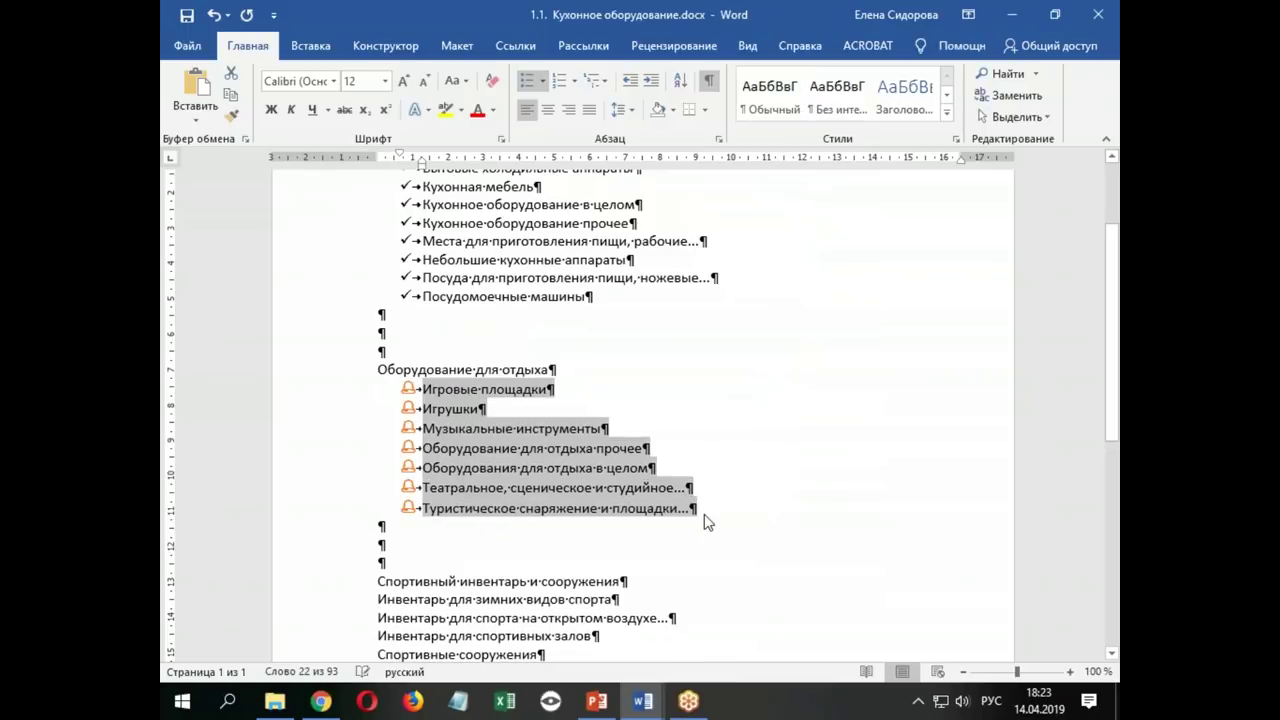
# Deselect the leisure list, select the six sports lines, and bring up the bullet styles
pyautogui.click(747, 430)
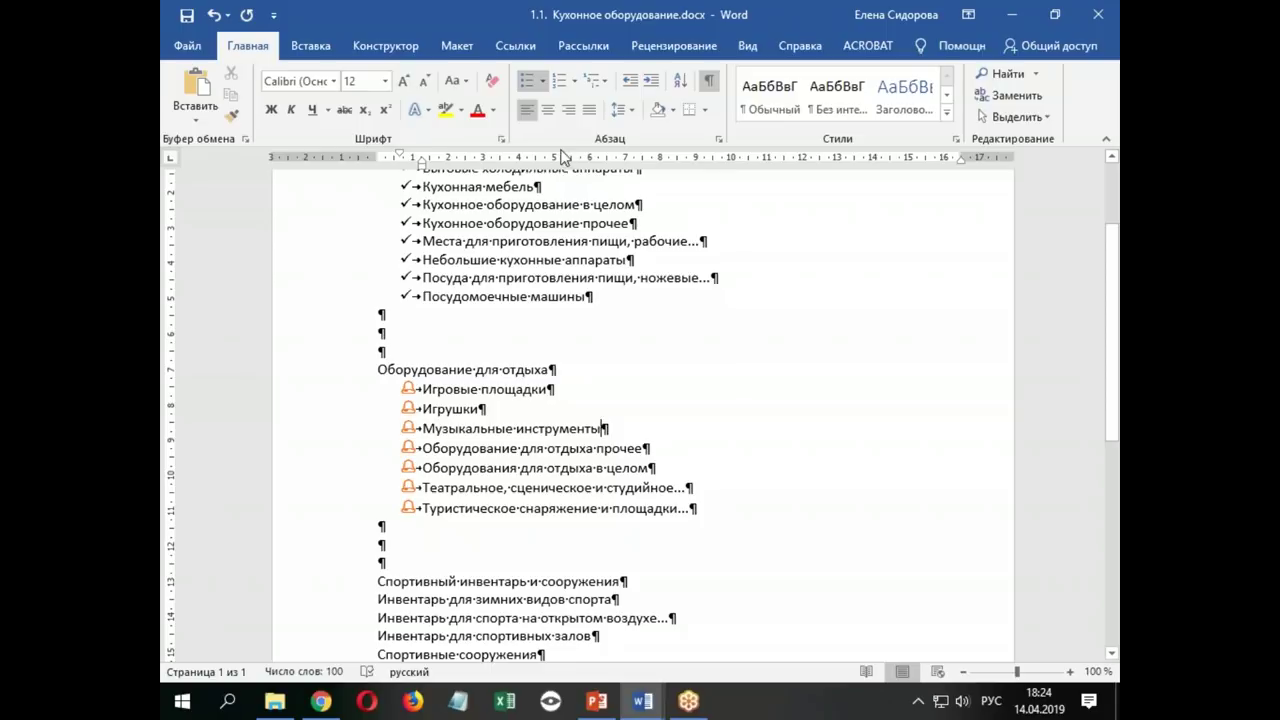
pyautogui.scroll(-3, 513, 403)
pyautogui.scroll(-1, 513, 403)
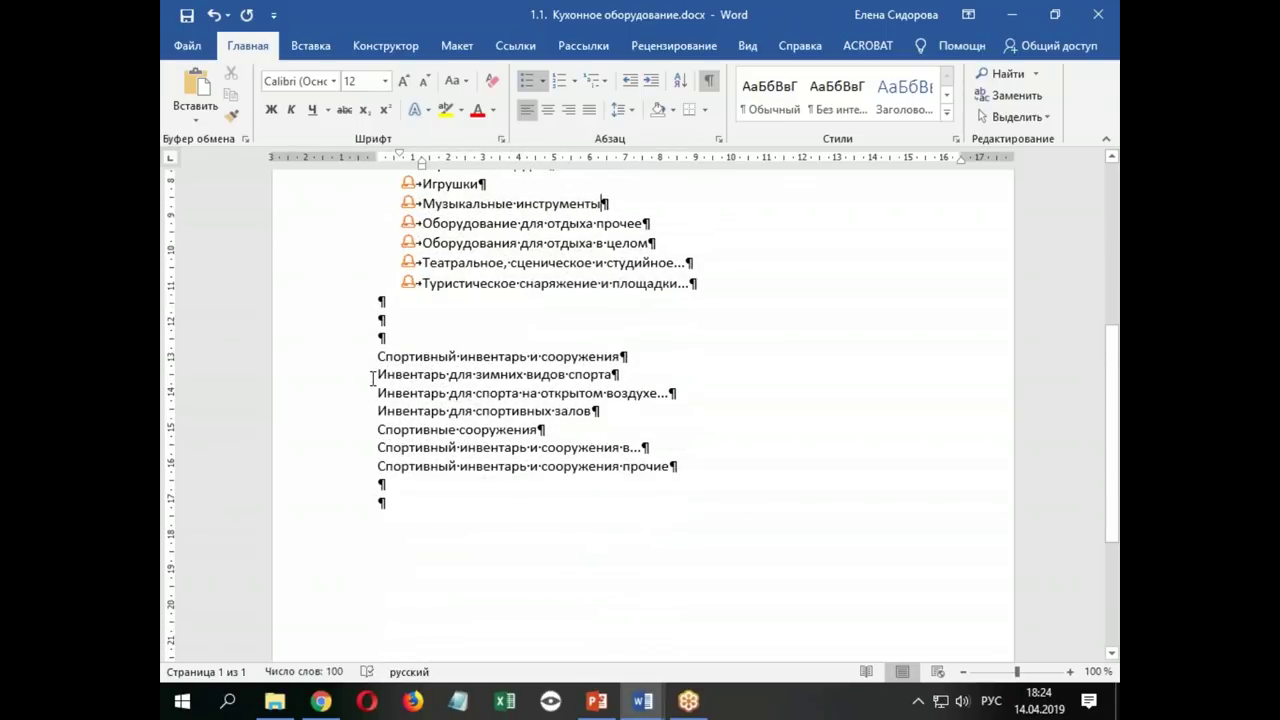
pyautogui.moveTo(349, 377); pyautogui.dragTo(317, 470)
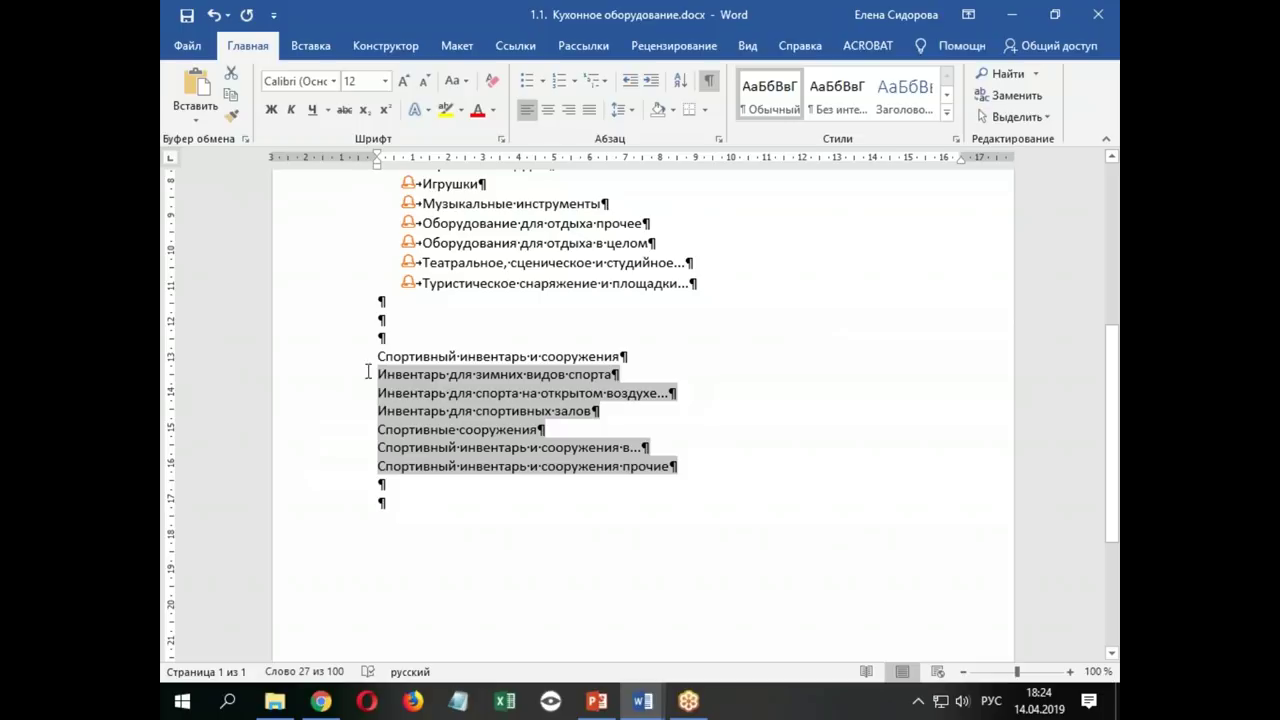
pyautogui.moveTo(352, 377); pyautogui.dragTo(337, 471)
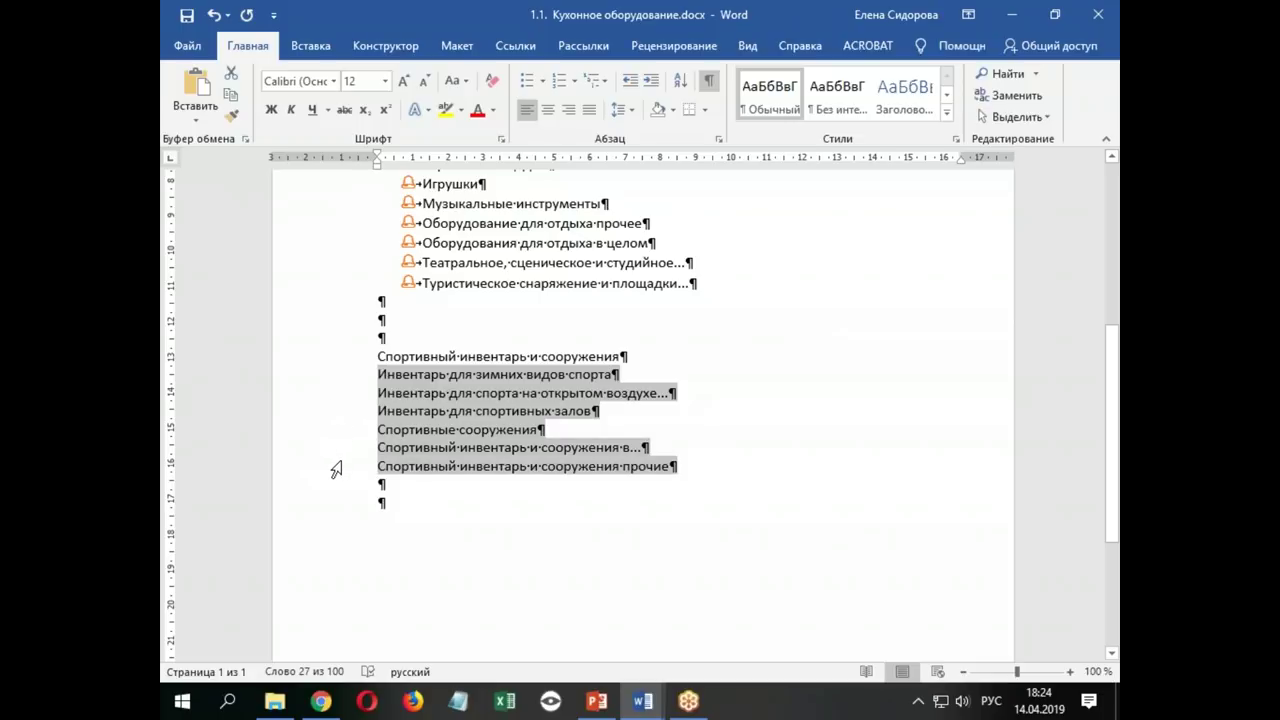
pyautogui.click(544, 82)
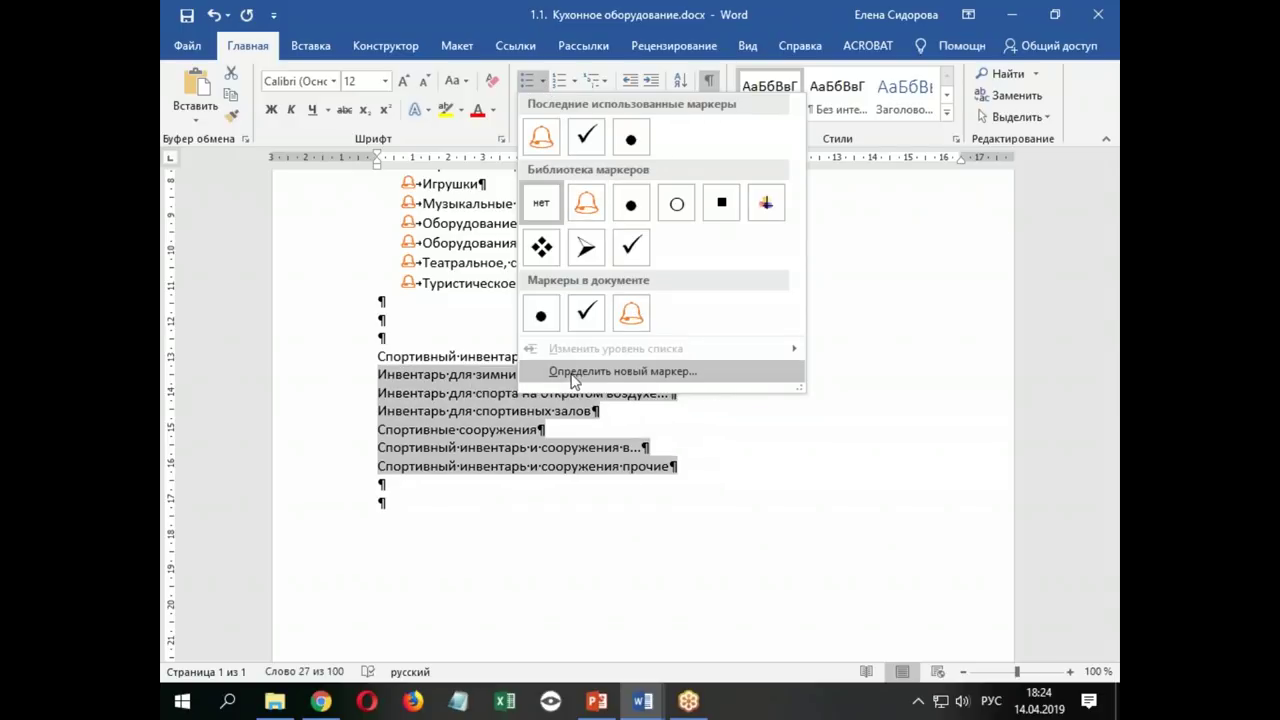
# Start a new picture bullet and search Bing images for 'спортинвентарь'
pyautogui.click(583, 372)
pyautogui.click(645, 223)
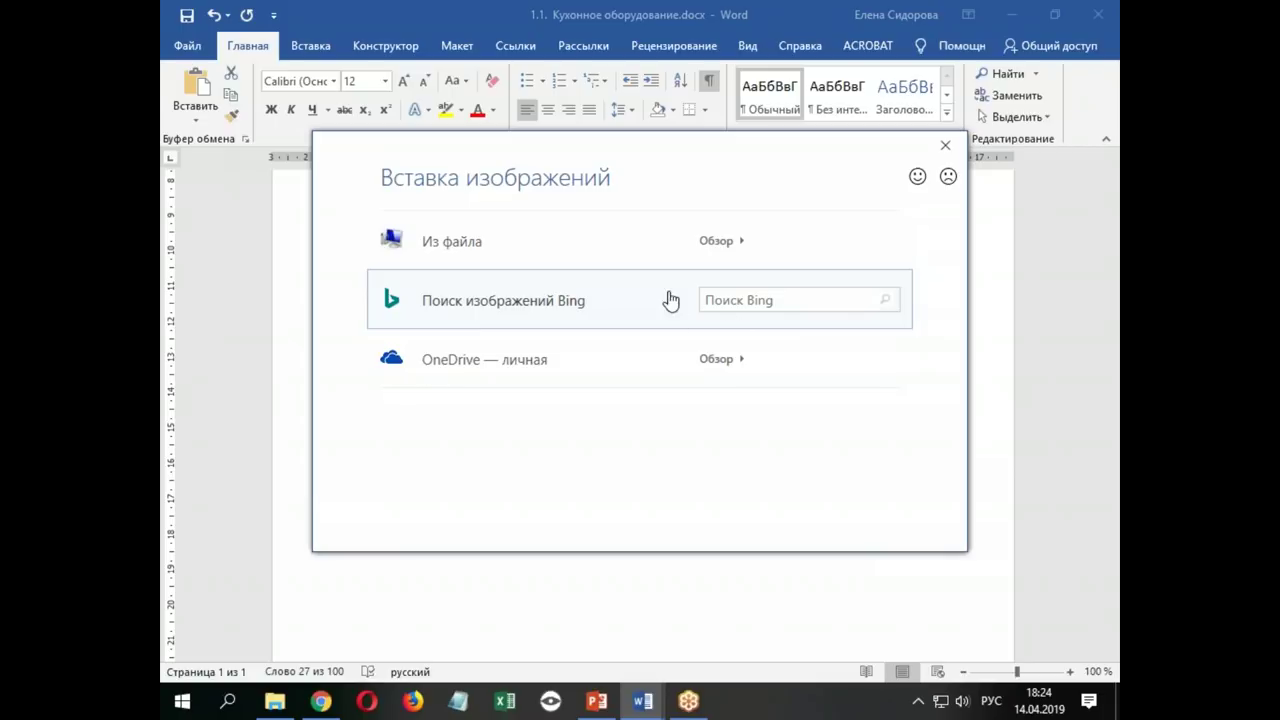
pyautogui.moveTo(700, 157)
pyautogui.mouseDown()
pyautogui.moveTo(826, 517)
pyautogui.moveTo(757, 123)
pyautogui.mouseUp()
pyautogui.click(824, 272)
pyautogui.write('спортинвентарь')
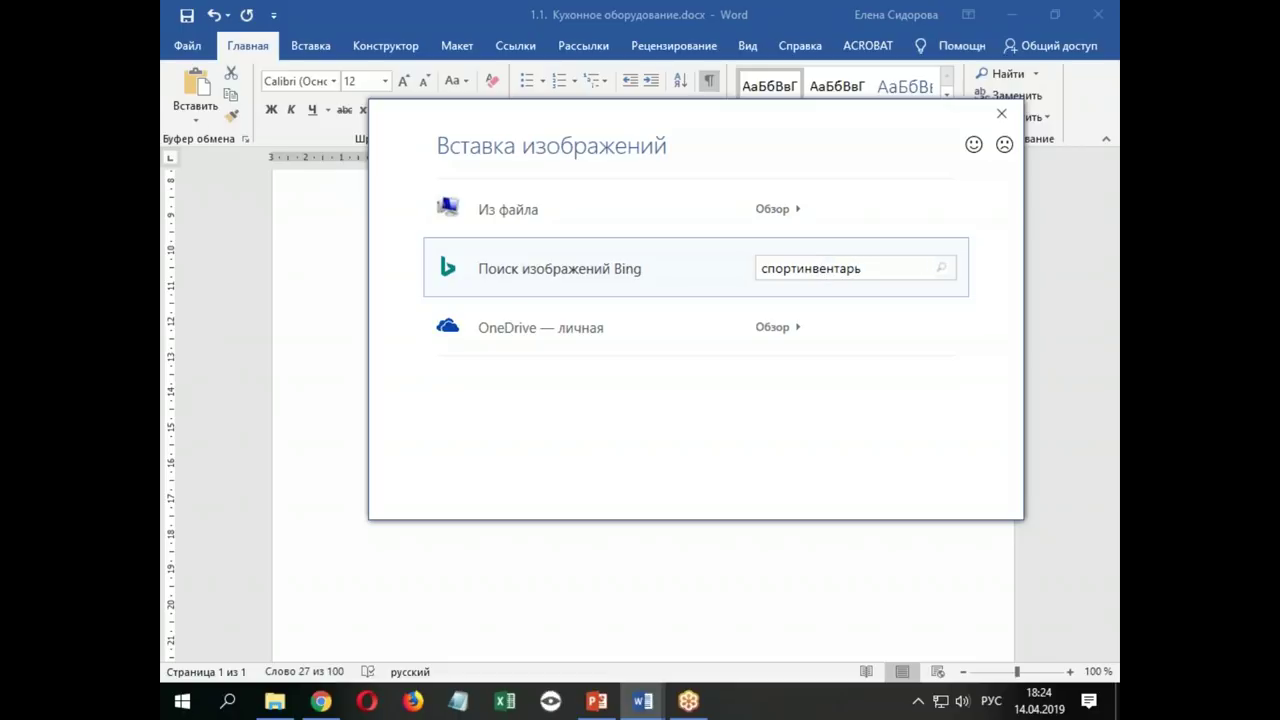
# Run the 'спортинвентарь' image search and browse the results
pyautogui.press('Return')
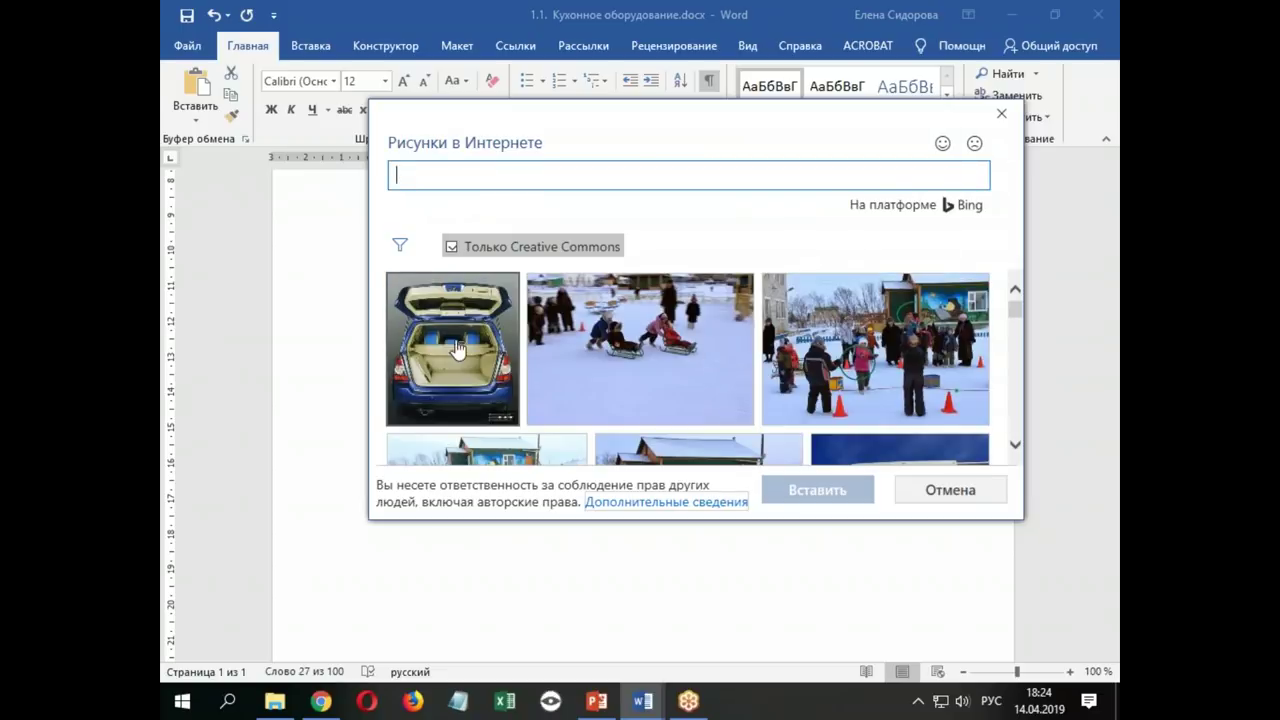
pyautogui.scroll(-2, 880, 362)
pyautogui.scroll(-2, 880, 362)
pyautogui.scroll(-2, 880, 362)
pyautogui.scroll(-2, 880, 362)
pyautogui.scroll(-1, 688, 367)
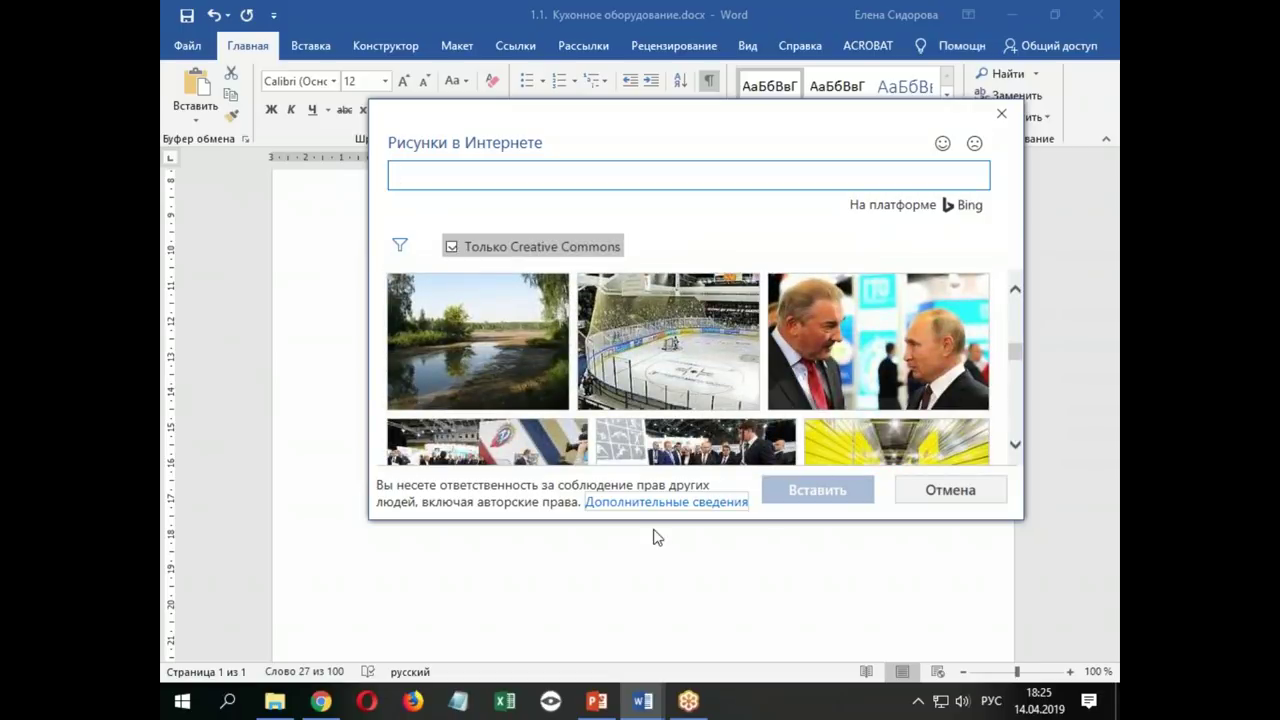
pyautogui.click(668, 503)
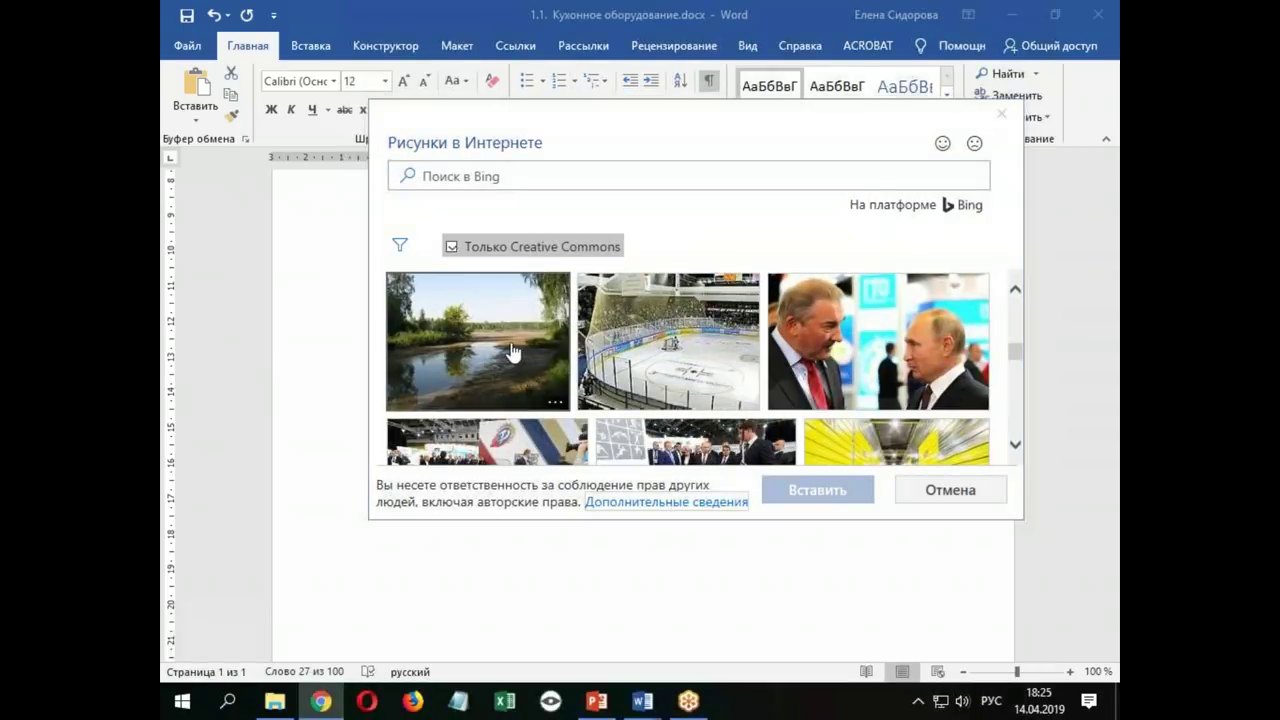
# Find the KETTLER logo among the results and insert it as the new bullet
pyautogui.scroll(-3, 697, 357)
pyautogui.scroll(-2, 697, 357)
pyautogui.scroll(2, 697, 357)
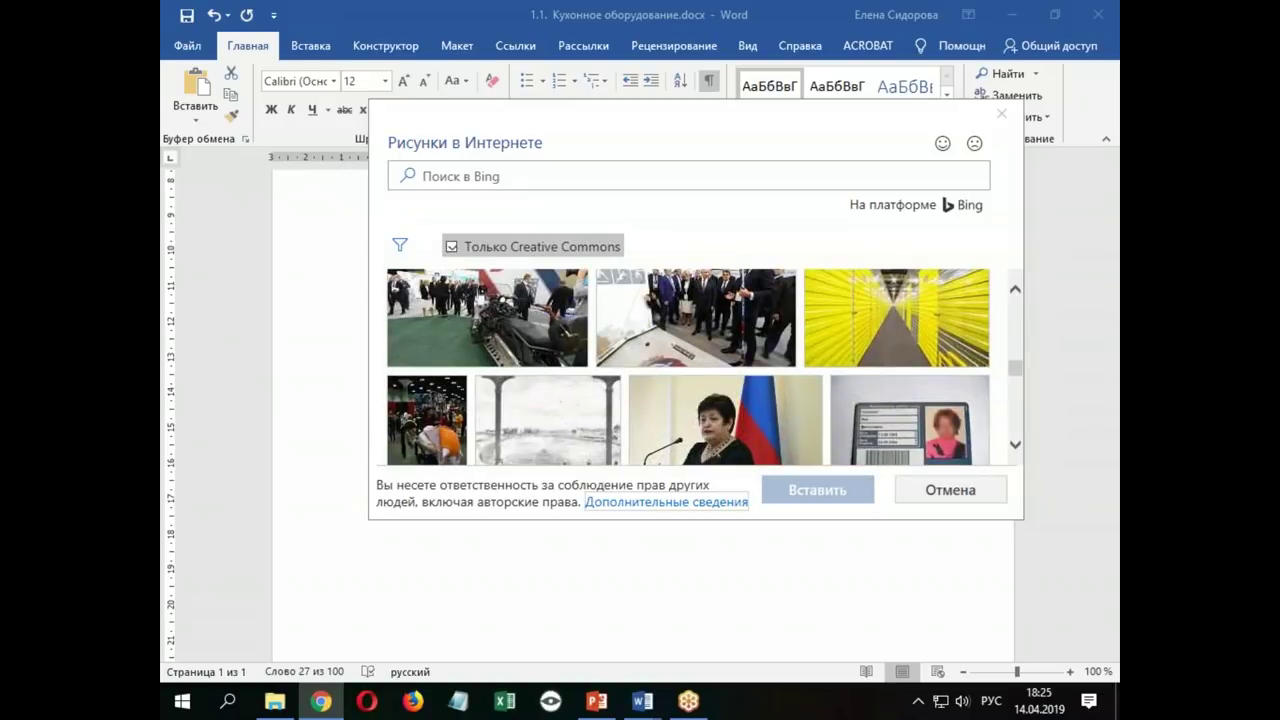
pyautogui.scroll(-3, 688, 367)
pyautogui.scroll(-2, 688, 367)
pyautogui.scroll(5, 688, 367)
pyautogui.scroll(-2, 686, 358)
pyautogui.scroll(-2, 686, 358)
pyautogui.scroll(-2, 686, 358)
pyautogui.scroll(-2, 686, 356)
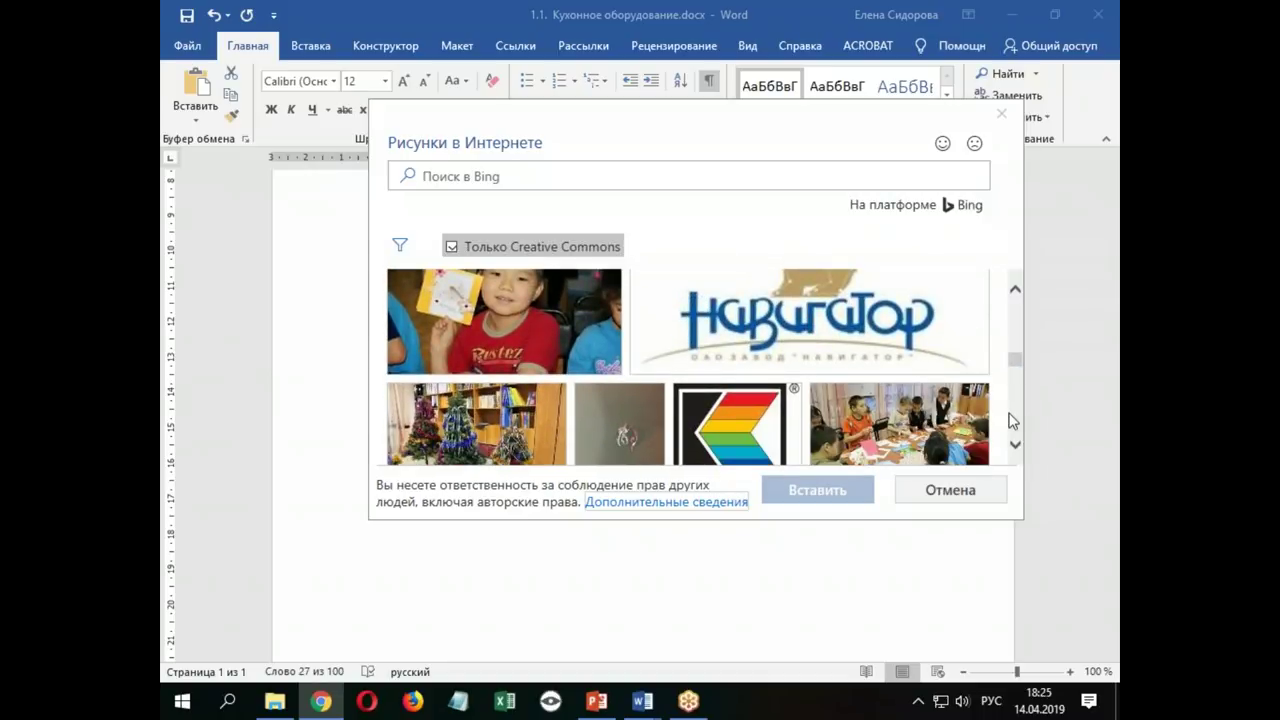
pyautogui.scroll(-2, 1014, 420)
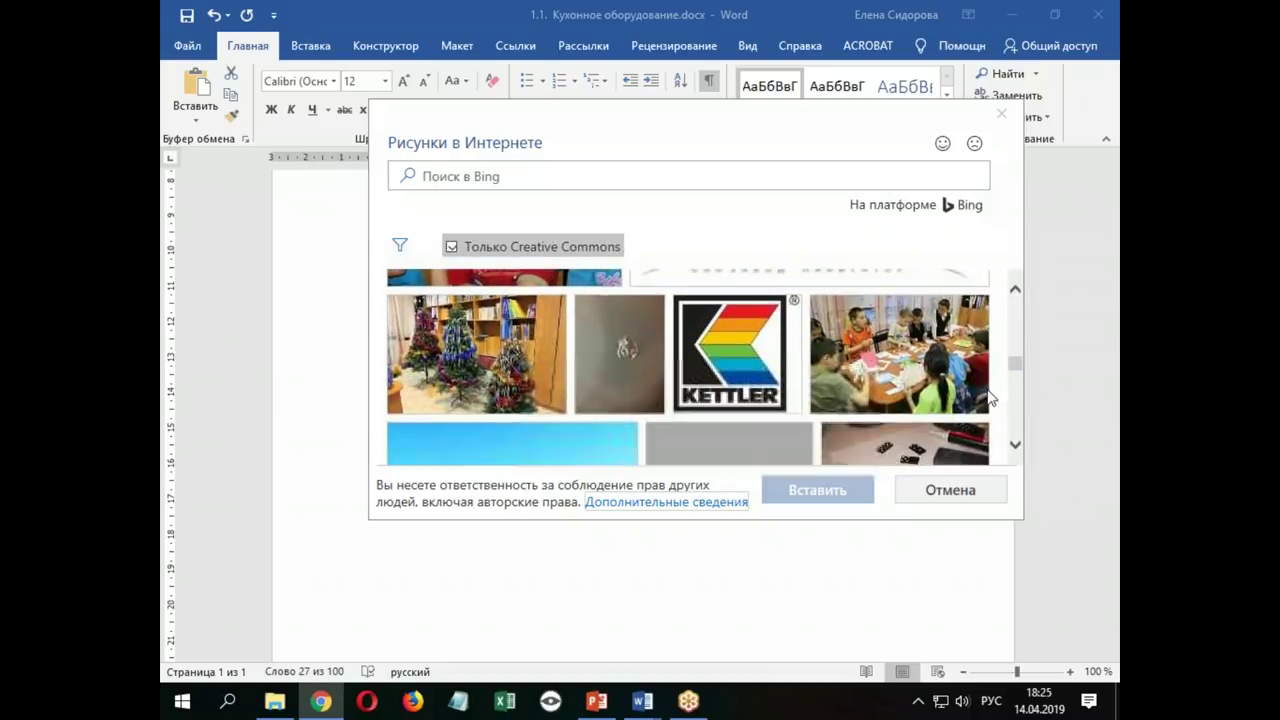
pyautogui.click(730, 350)
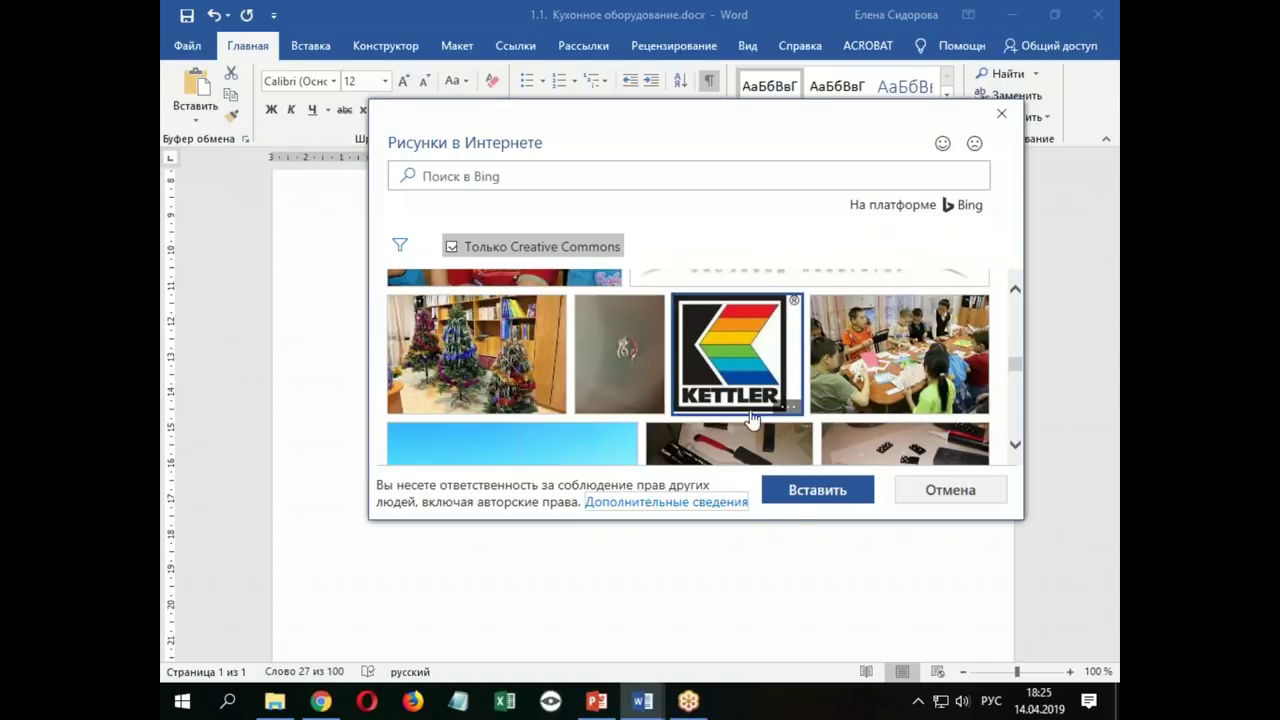
pyautogui.click(800, 490)
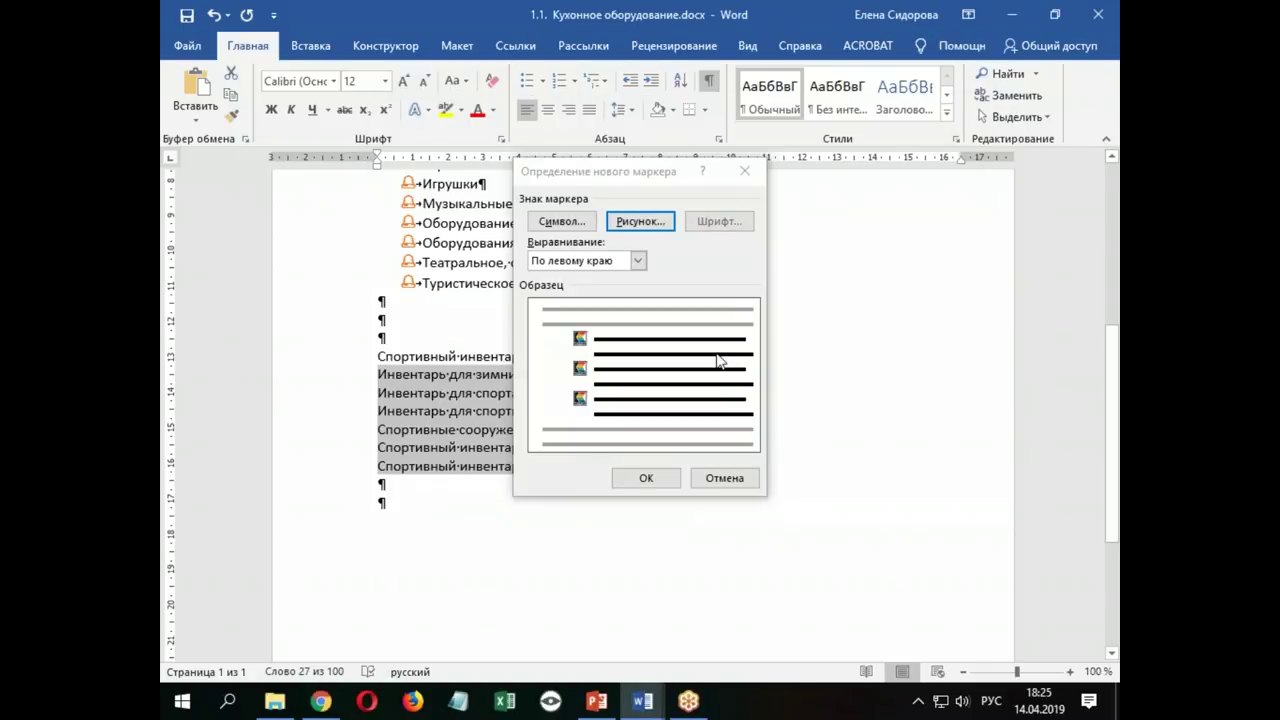
# Apply the KETTLER logo picture bullets to the six sports-equipment lines
pyautogui.click(645, 478)
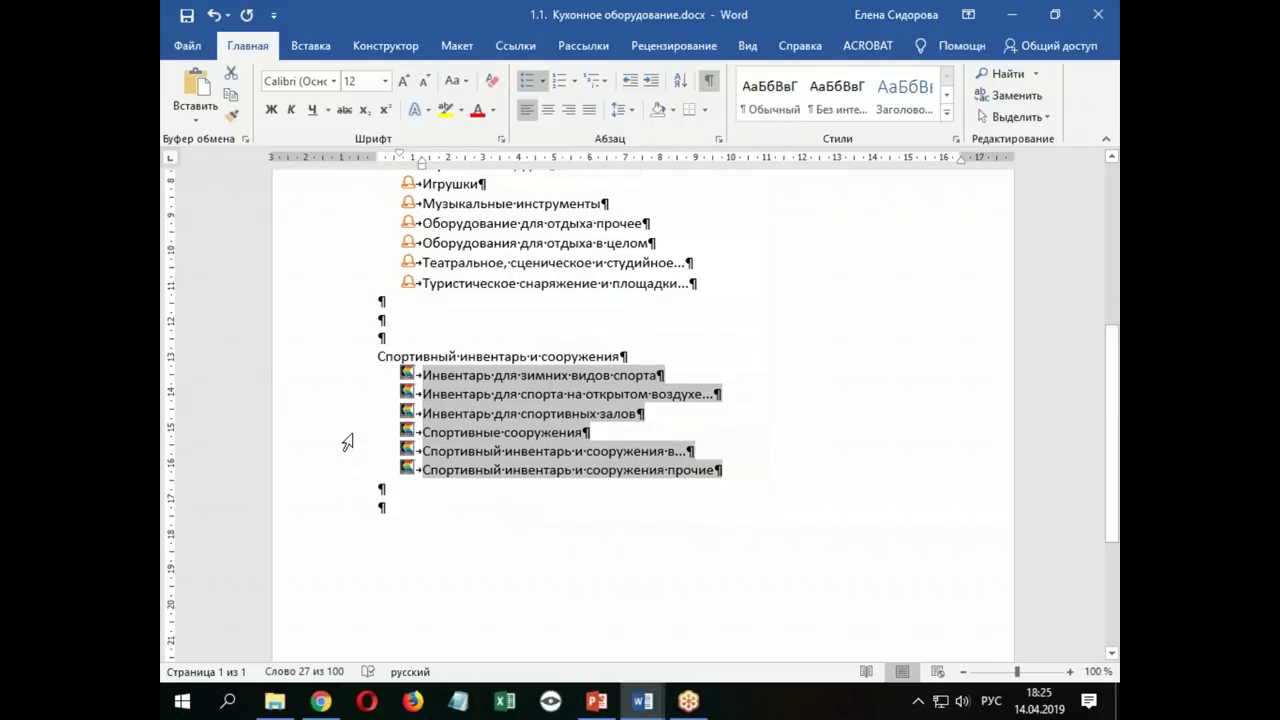
pyautogui.keyDown('ctrl'); pyautogui.scroll(10, 347, 442); pyautogui.keyUp('ctrl')
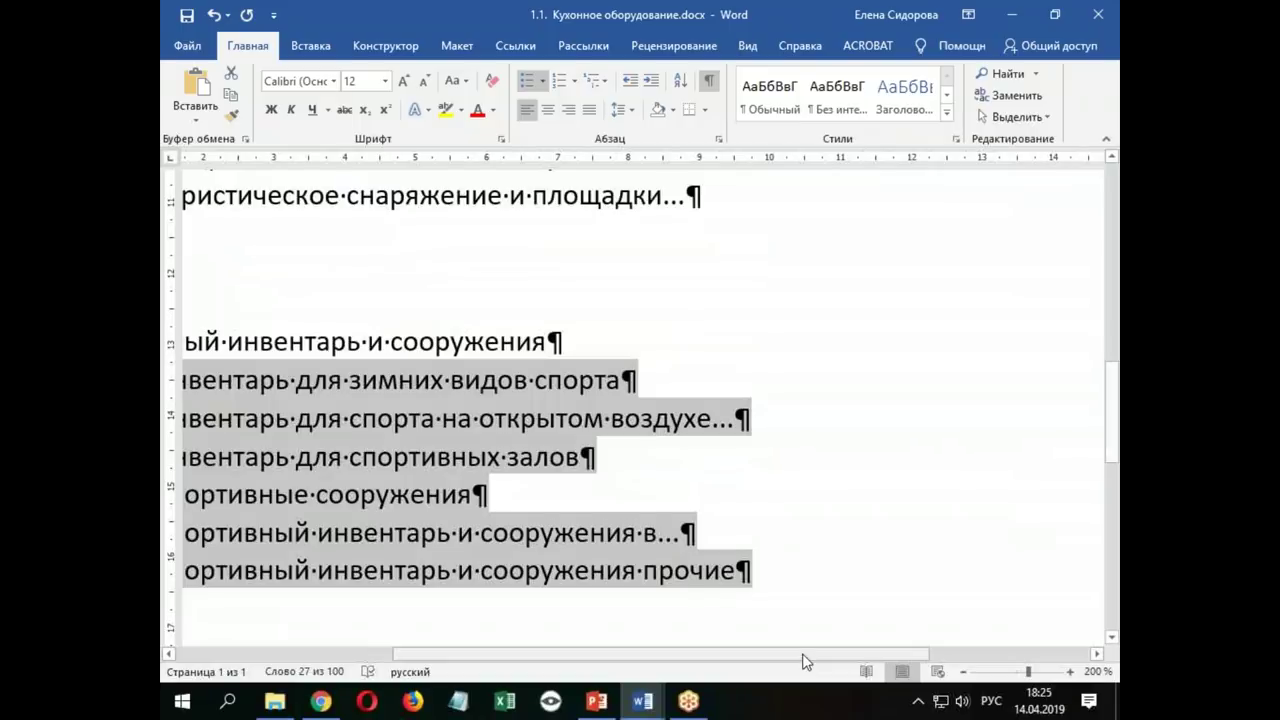
pyautogui.moveTo(804, 656); pyautogui.dragTo(586, 656)
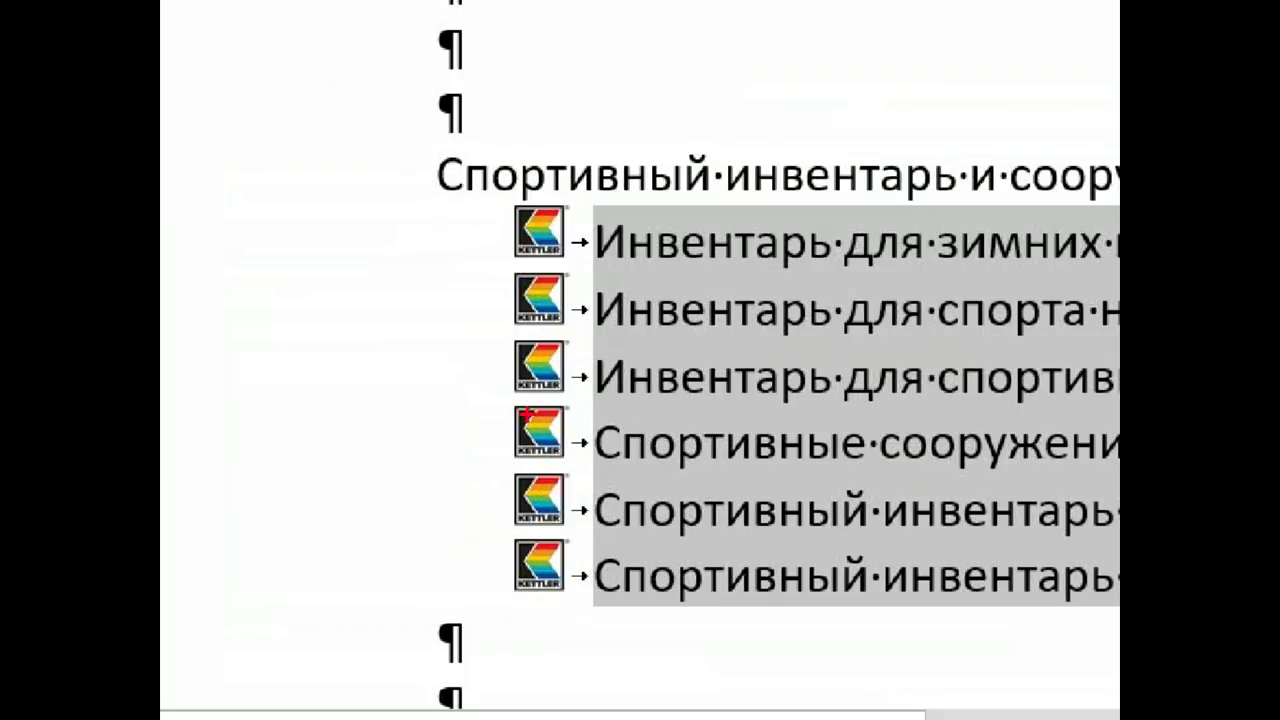
pyautogui.moveTo(500, 188); pyautogui.dragTo(583, 625)
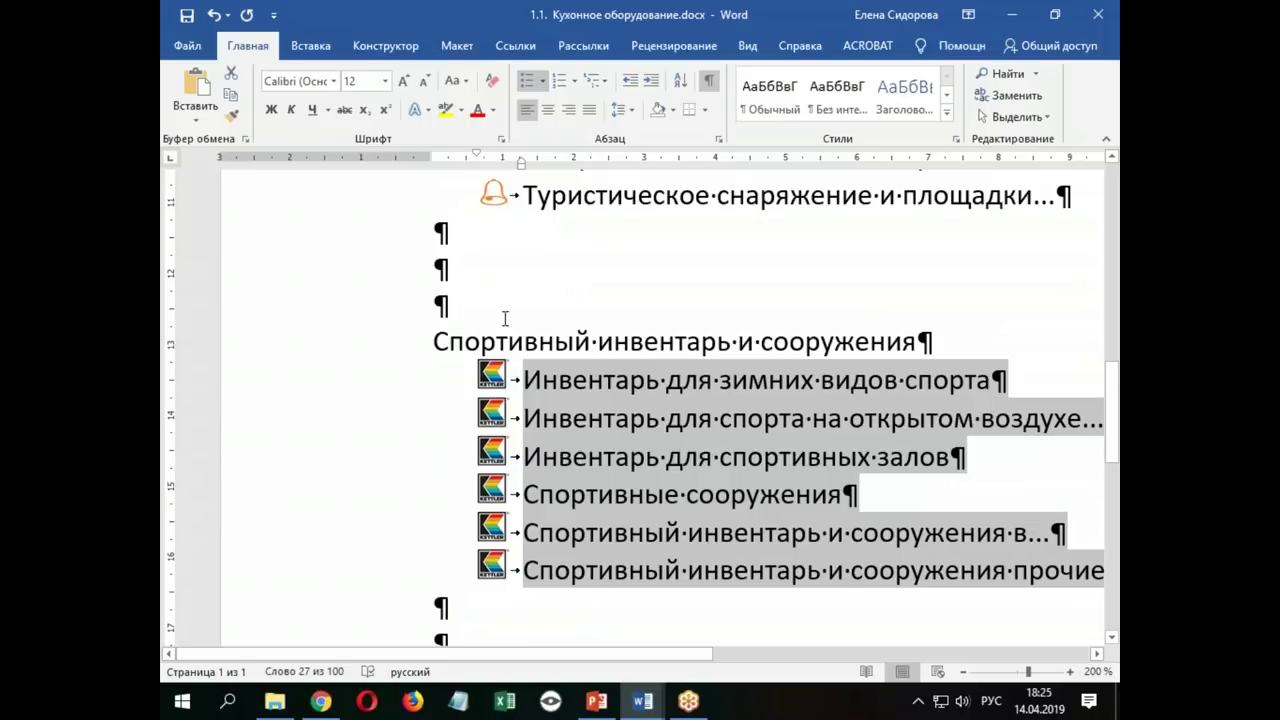
# Delete the empty paragraphs above 'Спортивный инвентарь и сооружения', then undo to restore them
pyautogui.moveTo(413, 238); pyautogui.dragTo(394, 322)
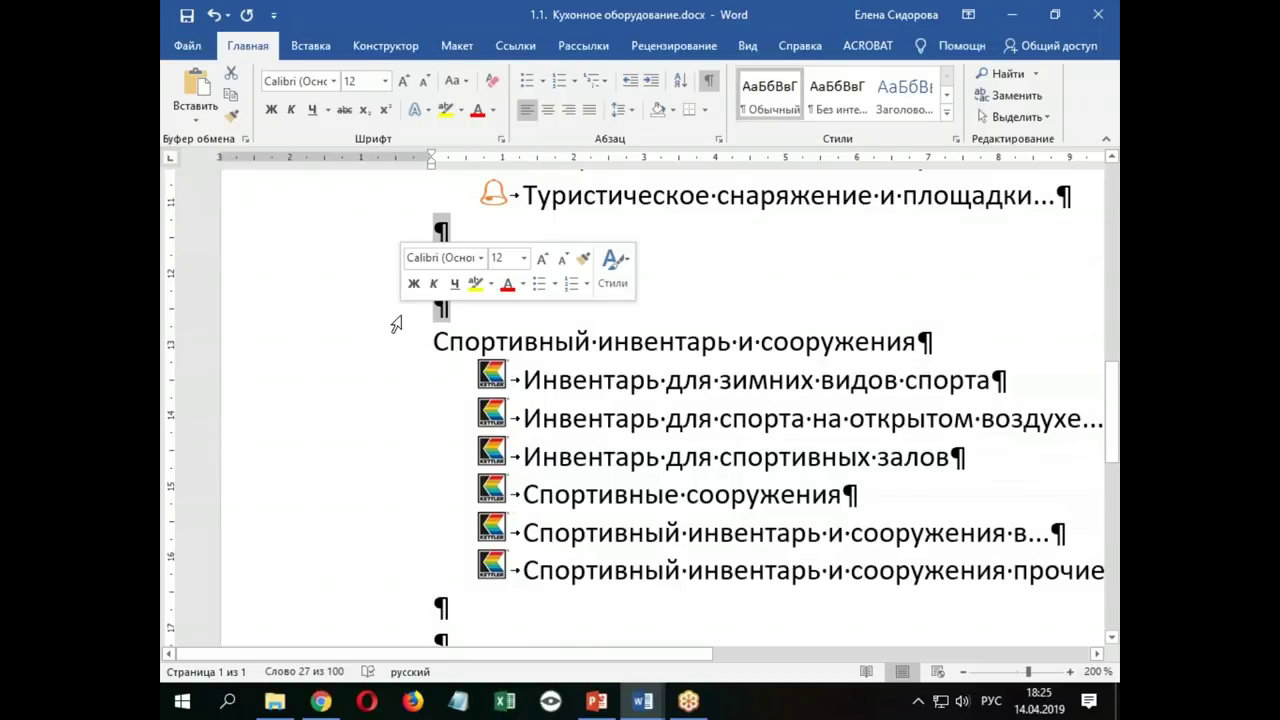
pyautogui.press('Delete')
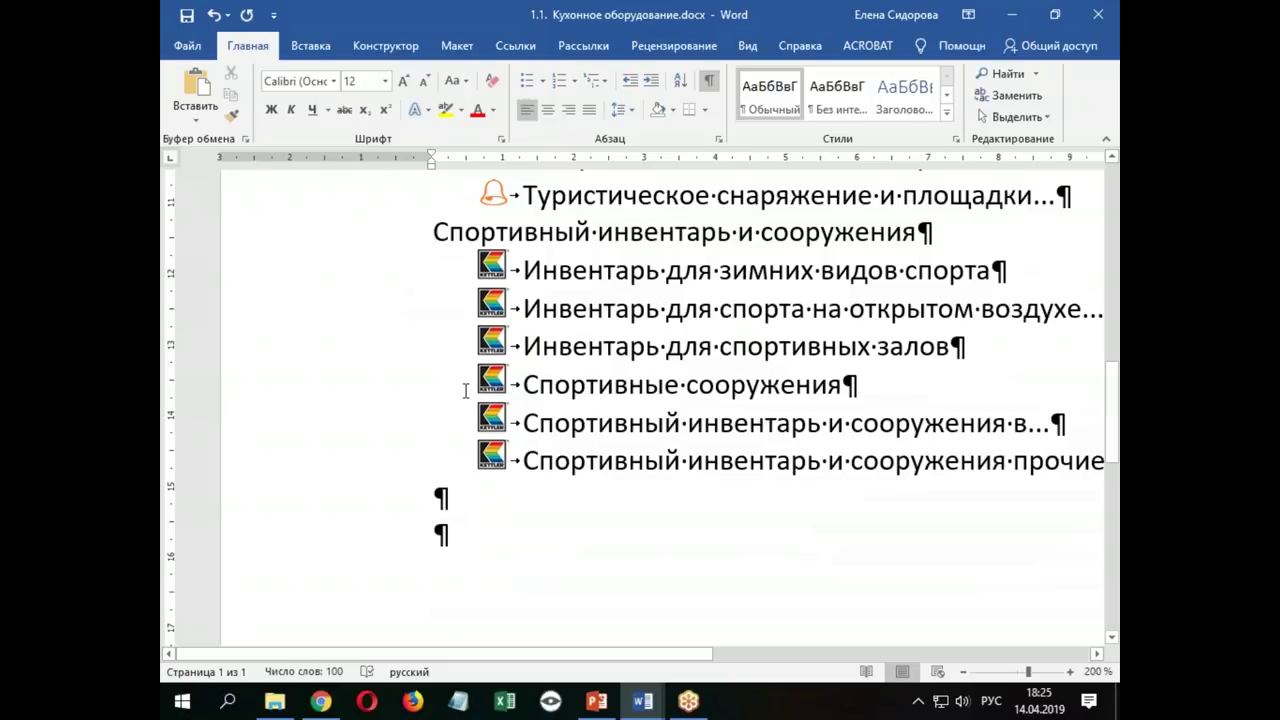
pyautogui.hotkey('ctrl', 'z')
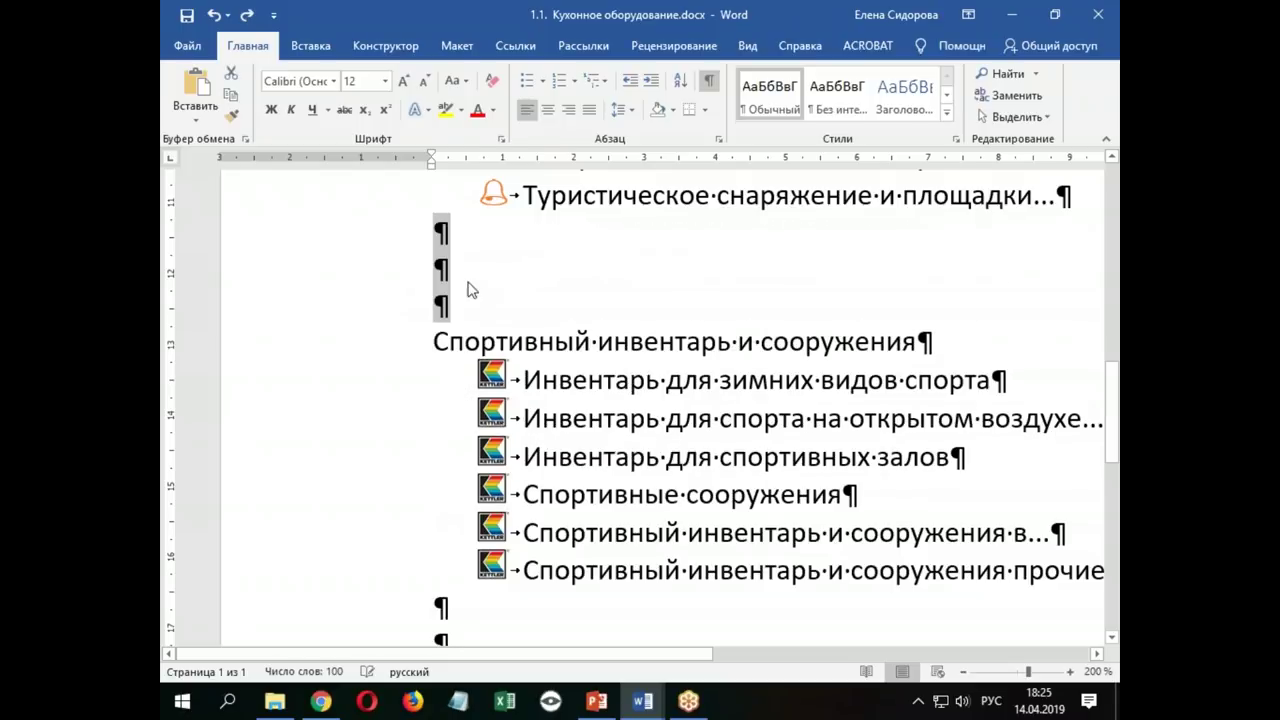
pyautogui.click(466, 300)
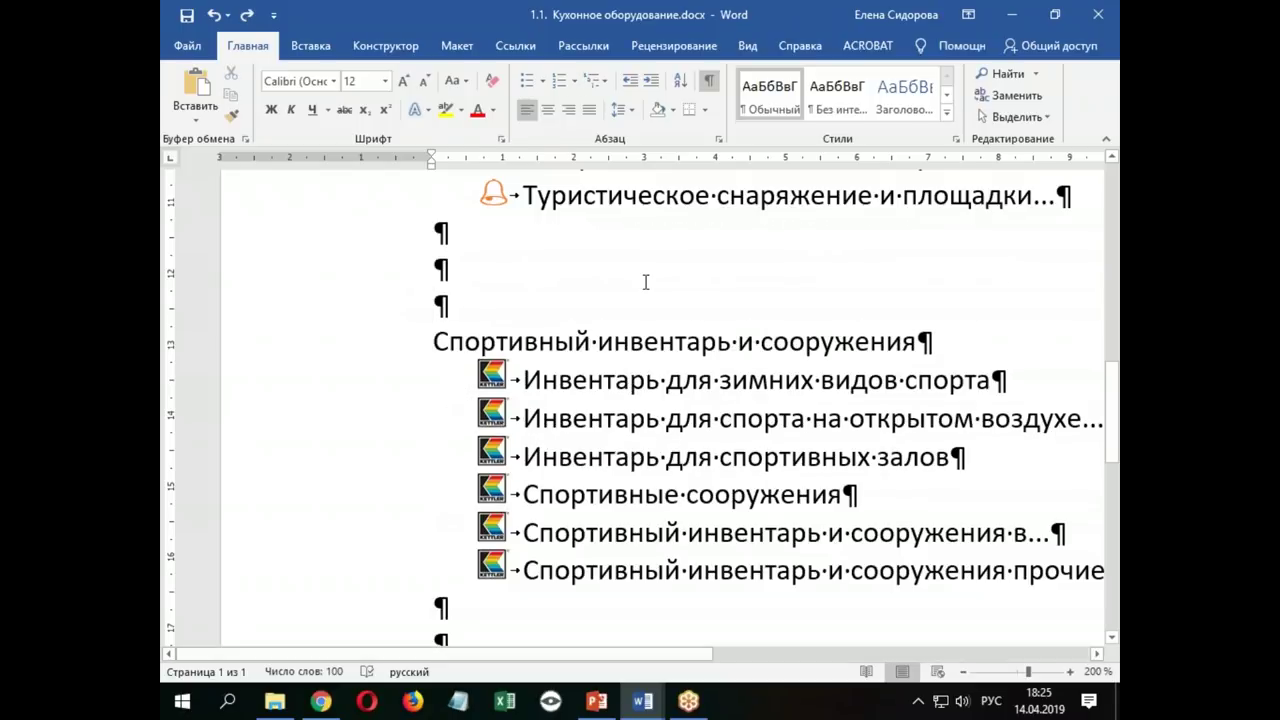
pyautogui.keyDown('ctrl'); pyautogui.scroll(-3, 643, 275); pyautogui.keyUp('ctrl')
pyautogui.keyDown('ctrl'); pyautogui.scroll(-3, 643, 275); pyautogui.keyUp('ctrl')
pyautogui.keyDown('ctrl'); pyautogui.scroll(-2, 643, 275); pyautogui.keyUp('ctrl')
pyautogui.scroll(3, 643, 278)
pyautogui.scroll(5, 643, 280)
# Cancel a new bullet definition unchanged, then save and close the kitchen equipment document
pyautogui.click(542, 80)
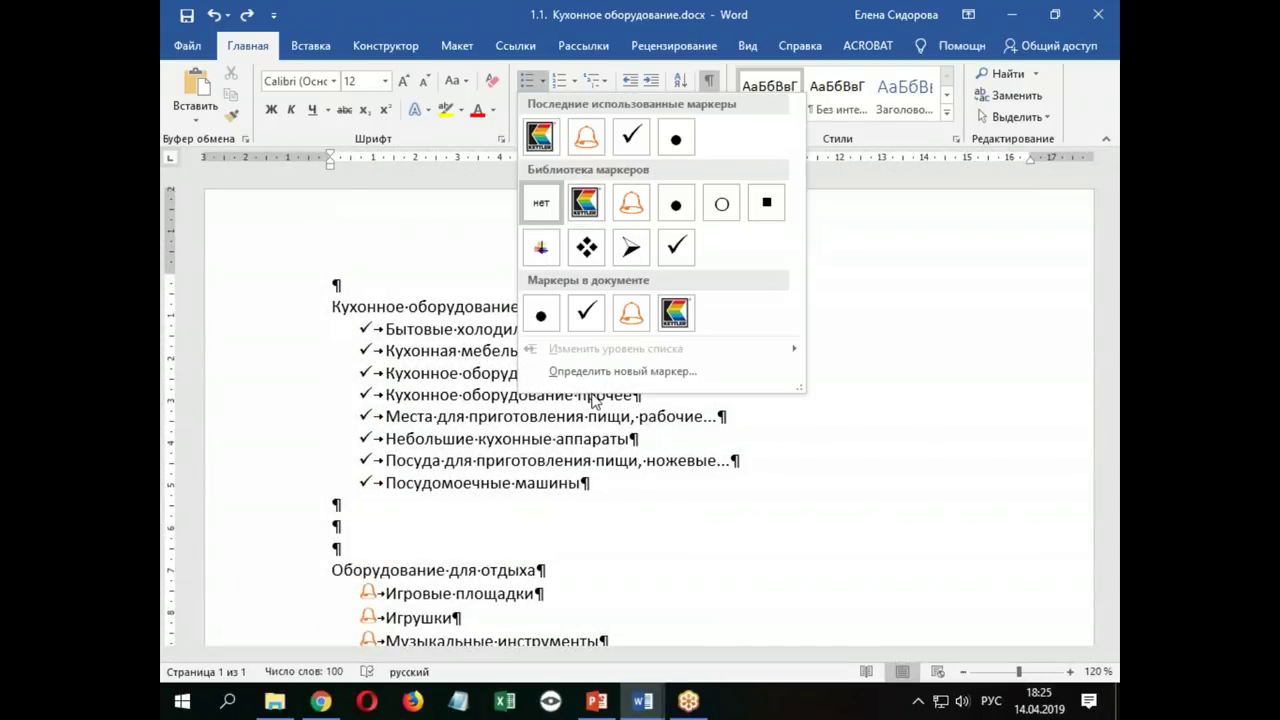
pyautogui.click(598, 373)
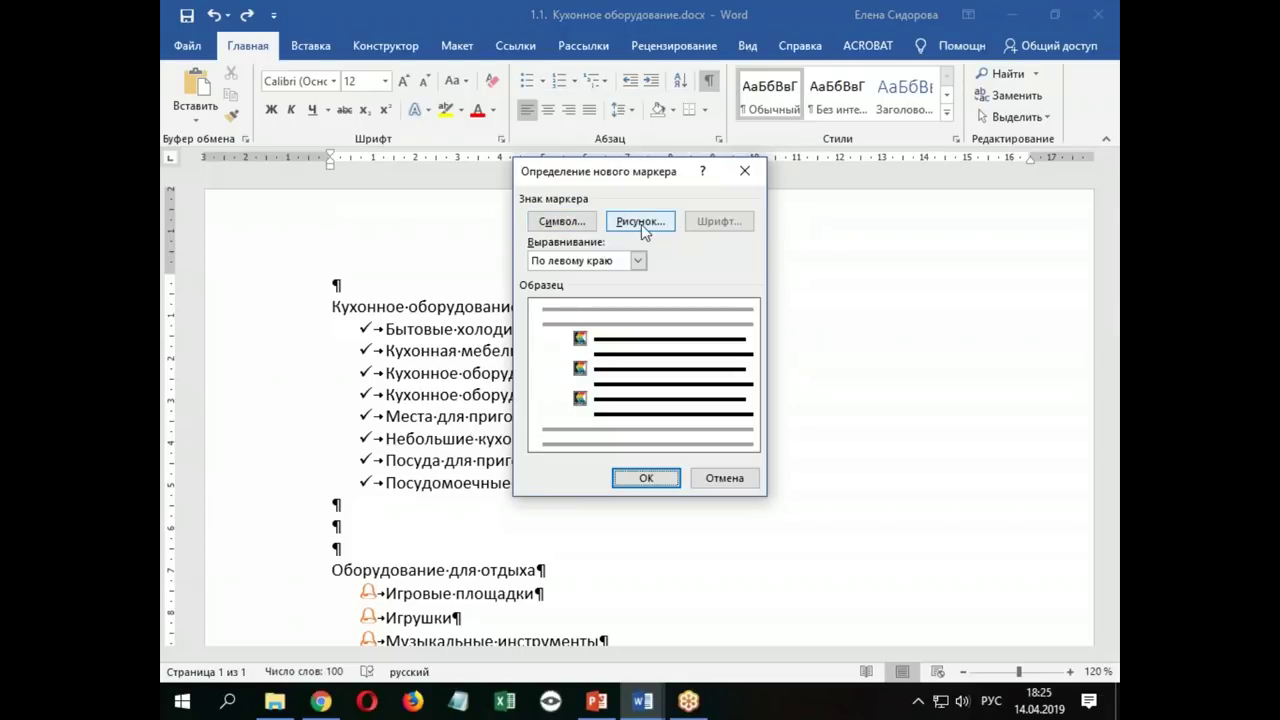
pyautogui.click(744, 171)
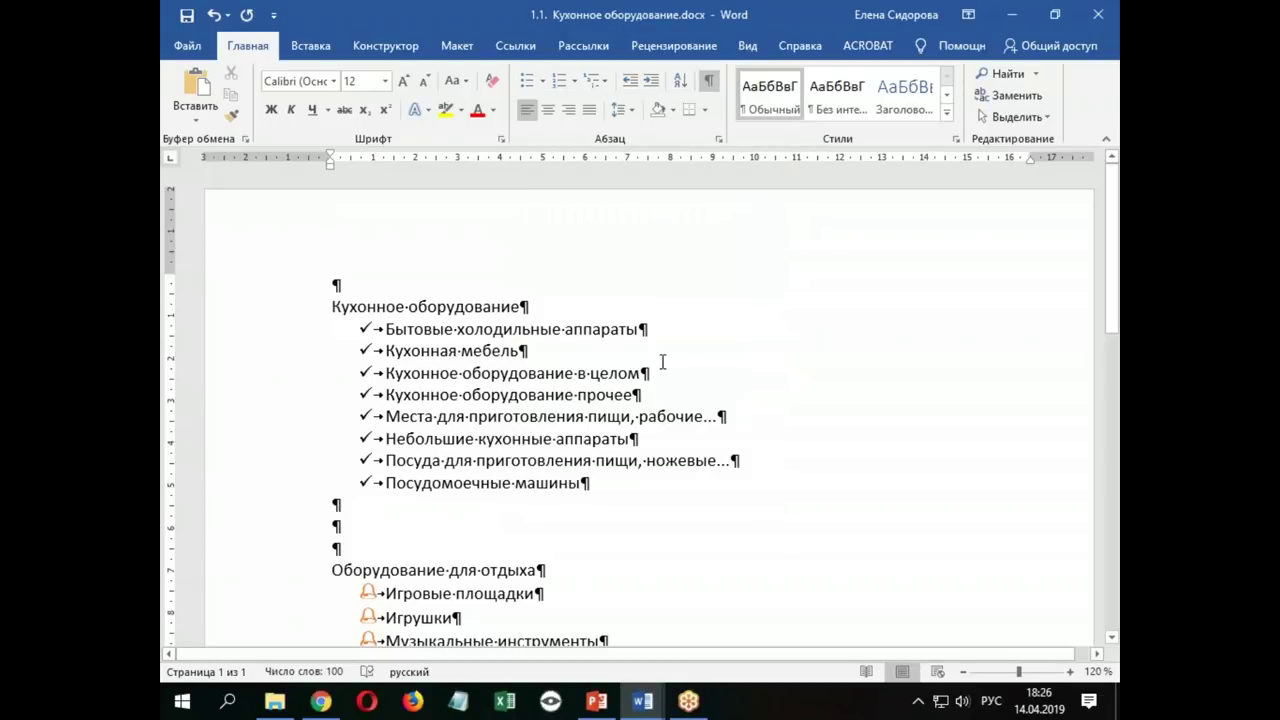
pyautogui.click(186, 15)
pyautogui.click(1098, 14)
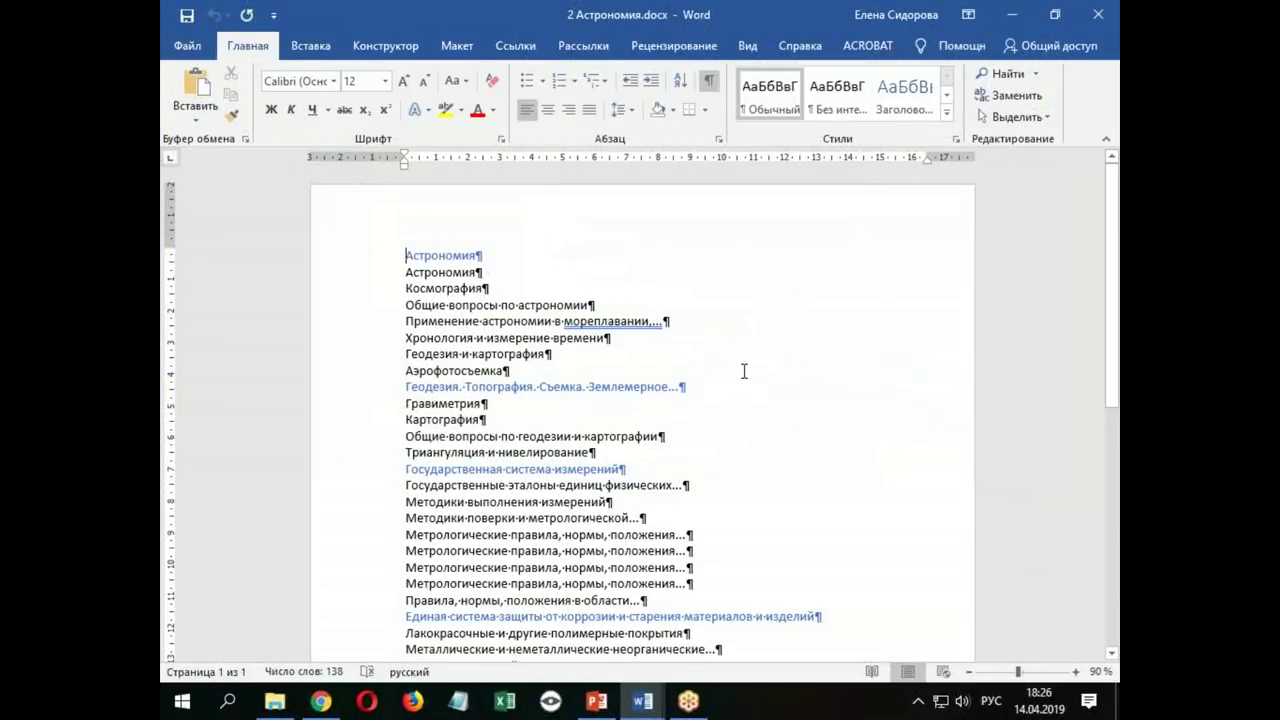
# Number the seven items from Астрономия to Аэрофотосъемка in the 1), 2), 3) format
pyautogui.click(780, 331)
pyautogui.keyDown('ctrl'); pyautogui.scroll(1, 780, 331); pyautogui.keyUp('ctrl')
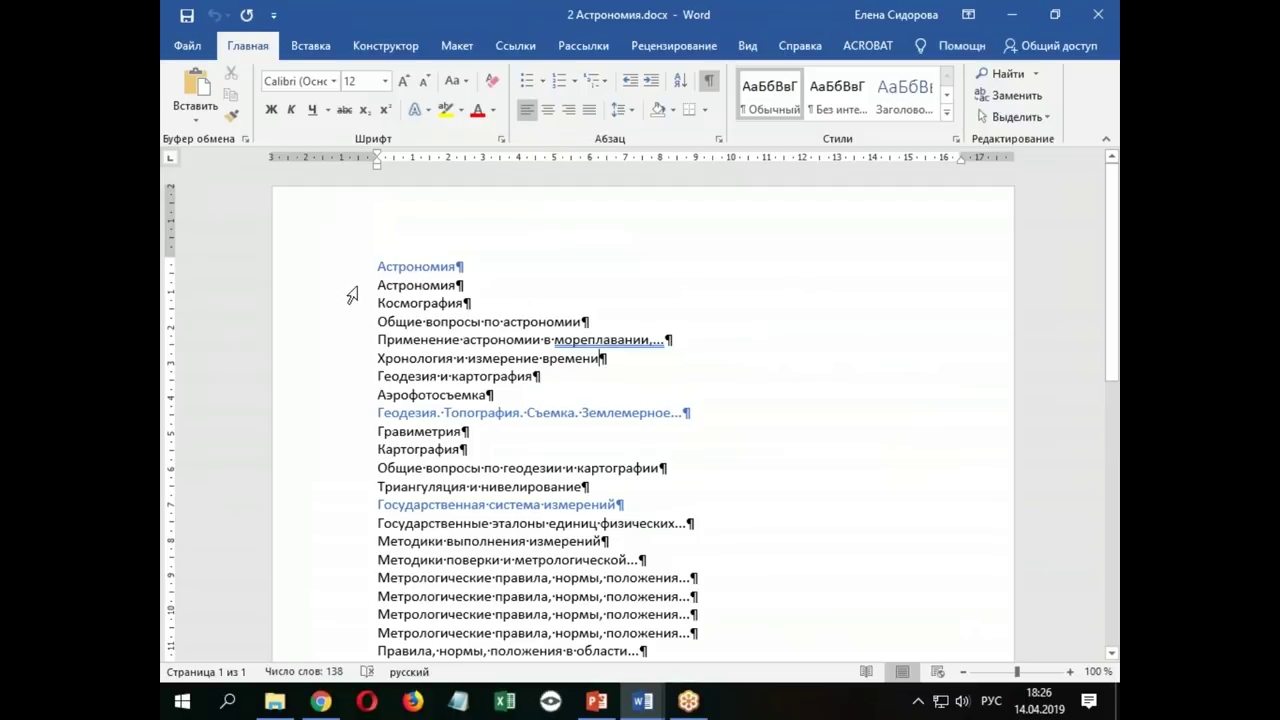
pyautogui.moveTo(335, 293); pyautogui.dragTo(320, 398)
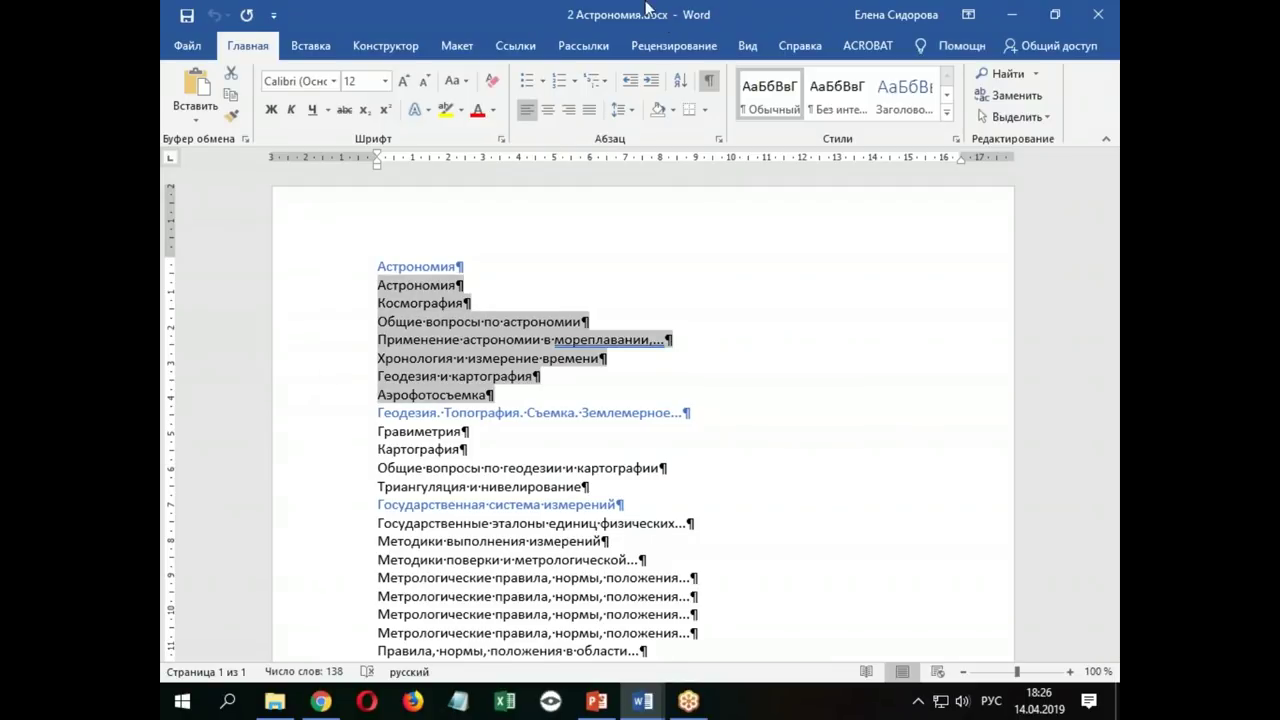
pyautogui.click(577, 84)
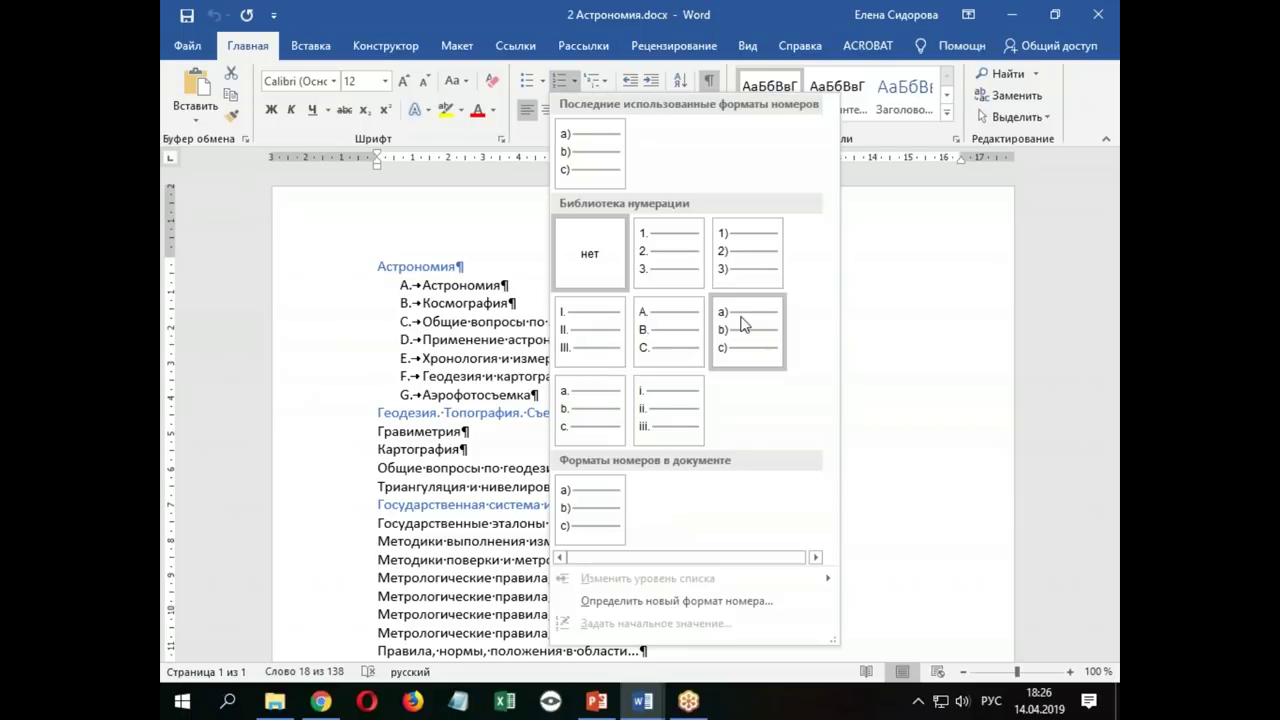
pyautogui.click(737, 248)
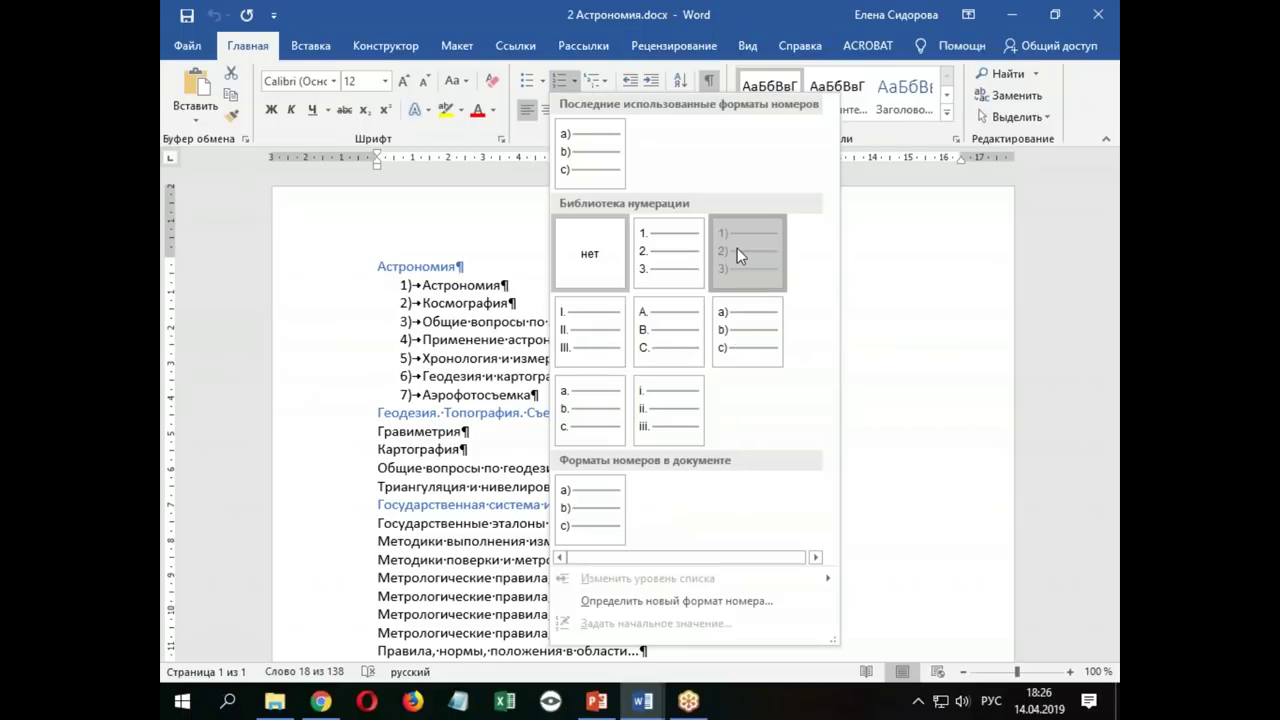
pyautogui.click(800, 430)
pyautogui.scroll(-3, 786, 314)
pyautogui.scroll(-1, 785, 304)
pyautogui.scroll(1, 785, 304)
pyautogui.scroll(1, 785, 304)
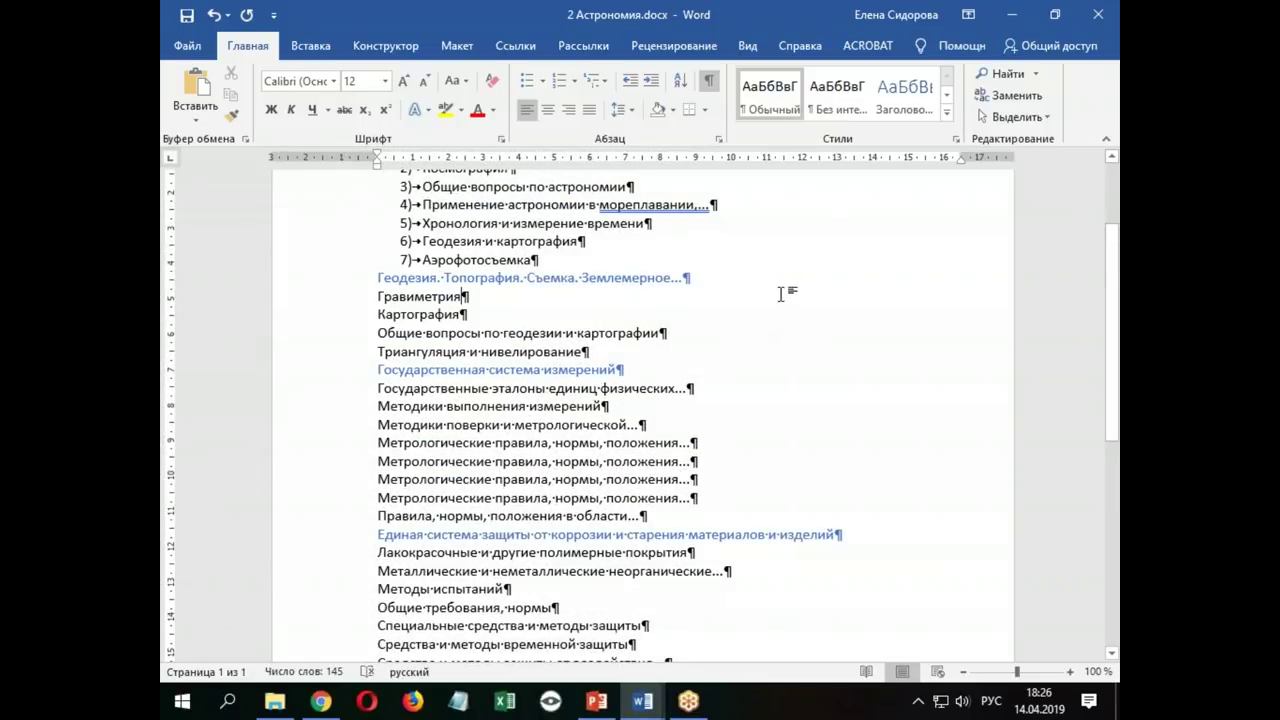
pyautogui.click(643, 701)
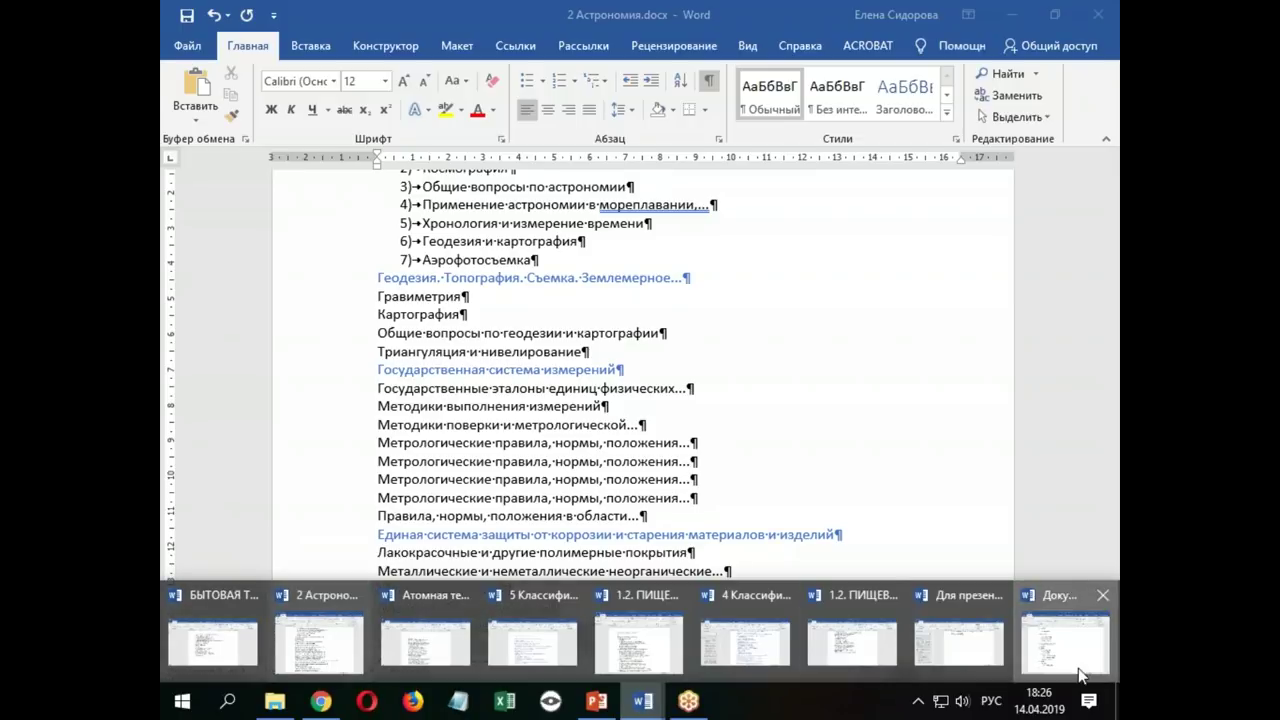
# Glance at Документ1, minimize it, and select the lines under Государственная система измерений
pyautogui.click(1065, 642)
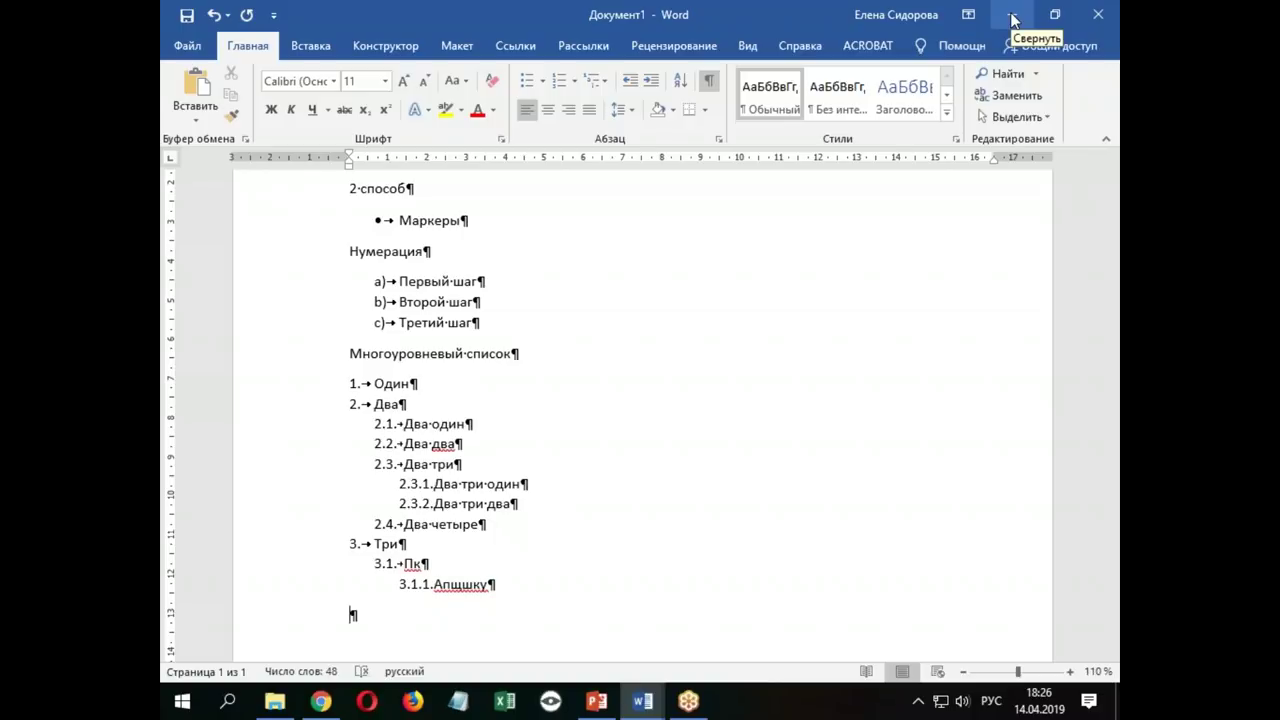
pyautogui.click(1012, 16)
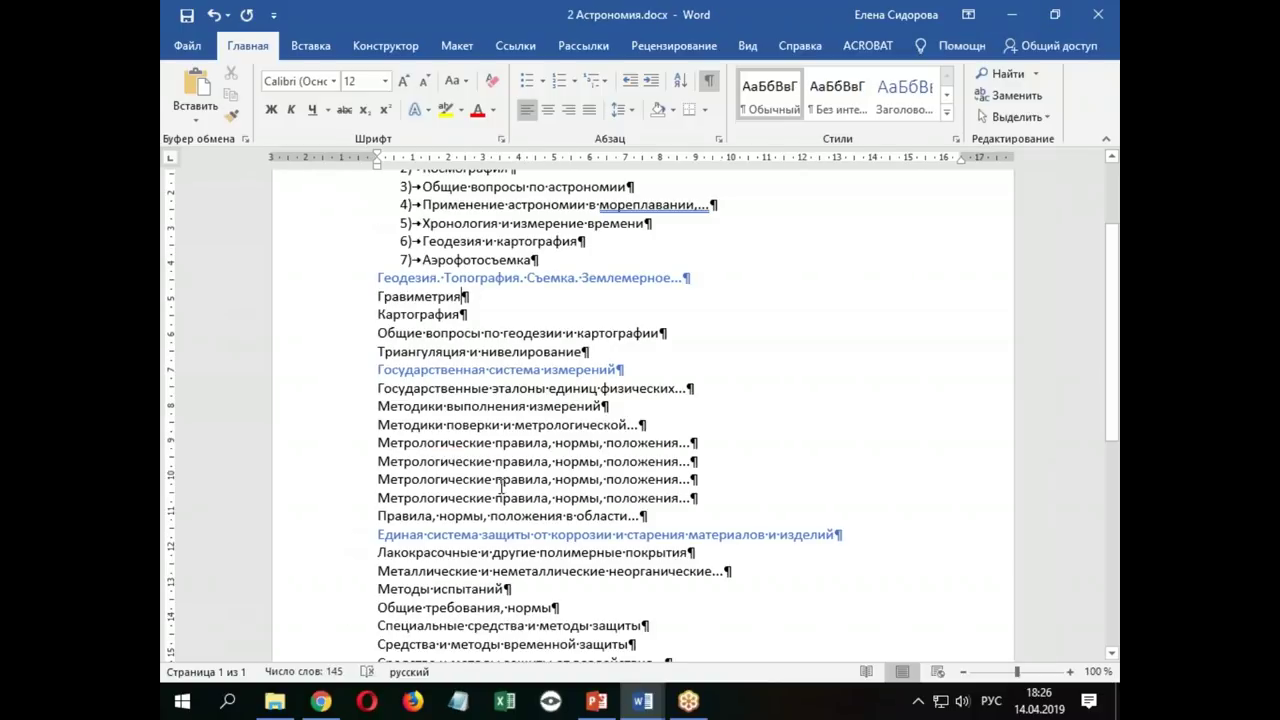
pyautogui.scroll(-3, 751, 309)
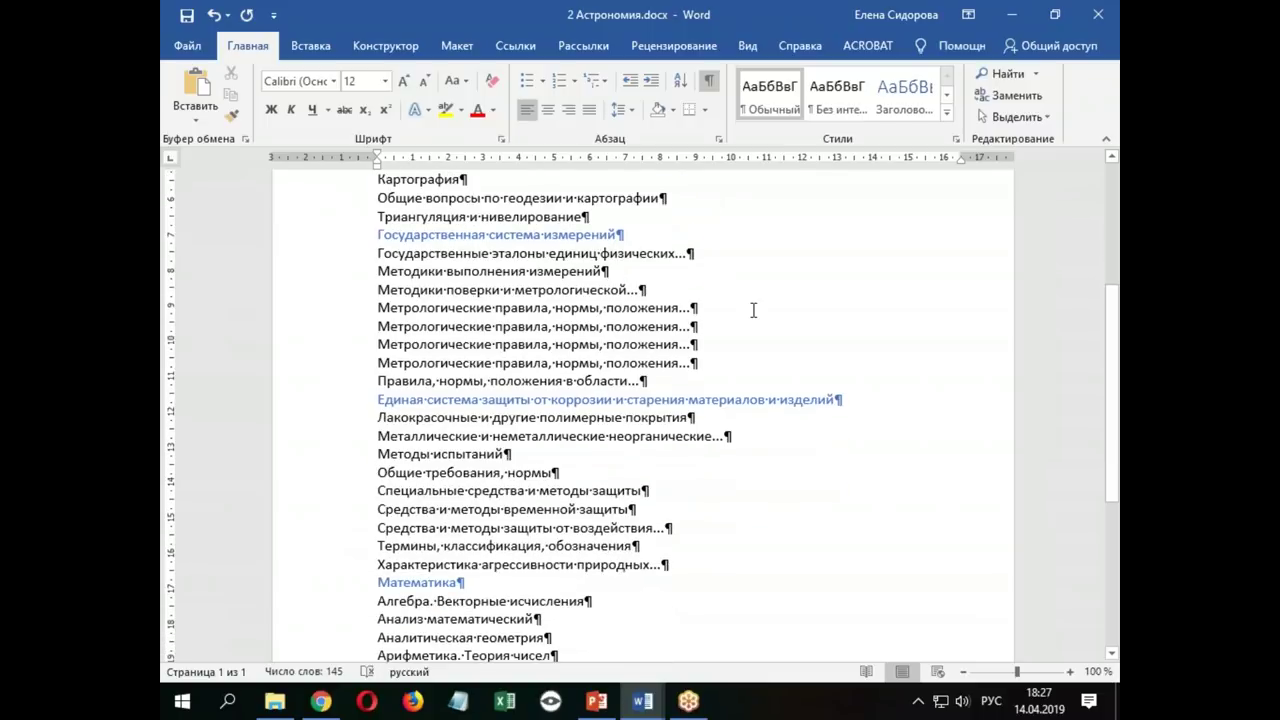
pyautogui.moveTo(345, 256); pyautogui.dragTo(316, 390)
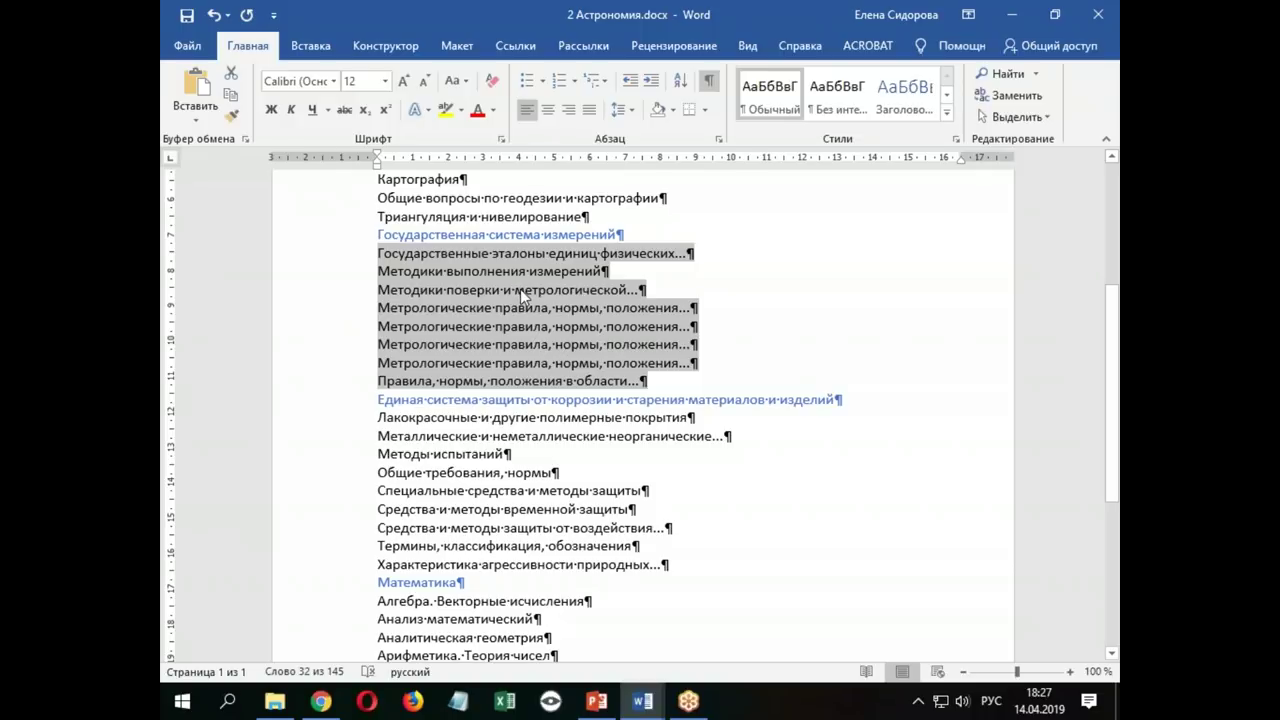
# Define a new number format using the Cyrillic а), б), в) numbering style
pyautogui.click(572, 81)
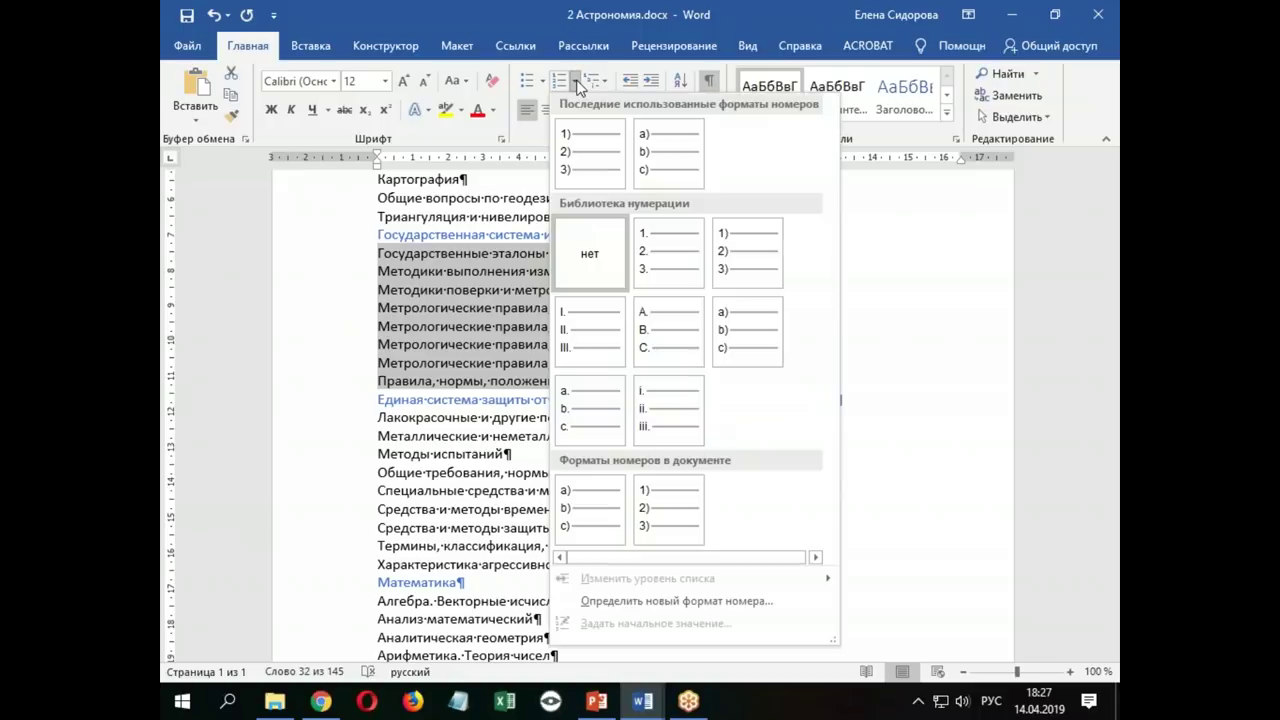
pyautogui.click(640, 603)
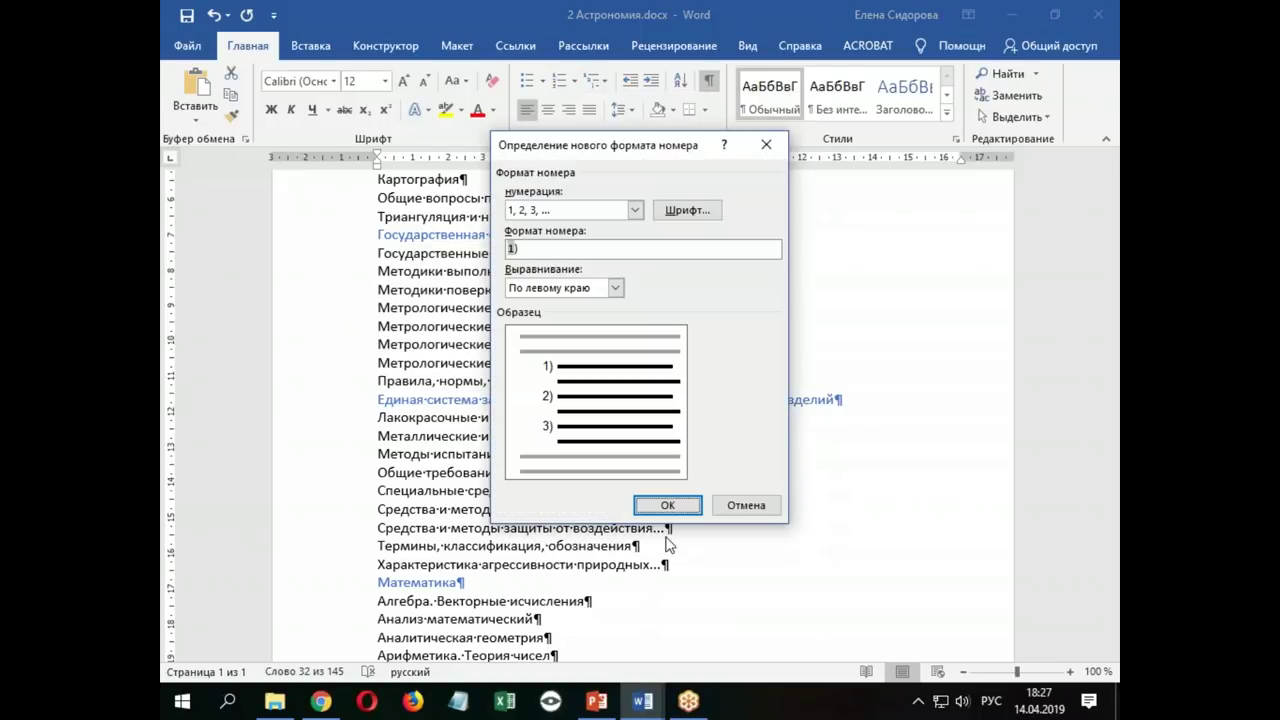
pyautogui.moveTo(633, 146); pyautogui.dragTo(660, 122)
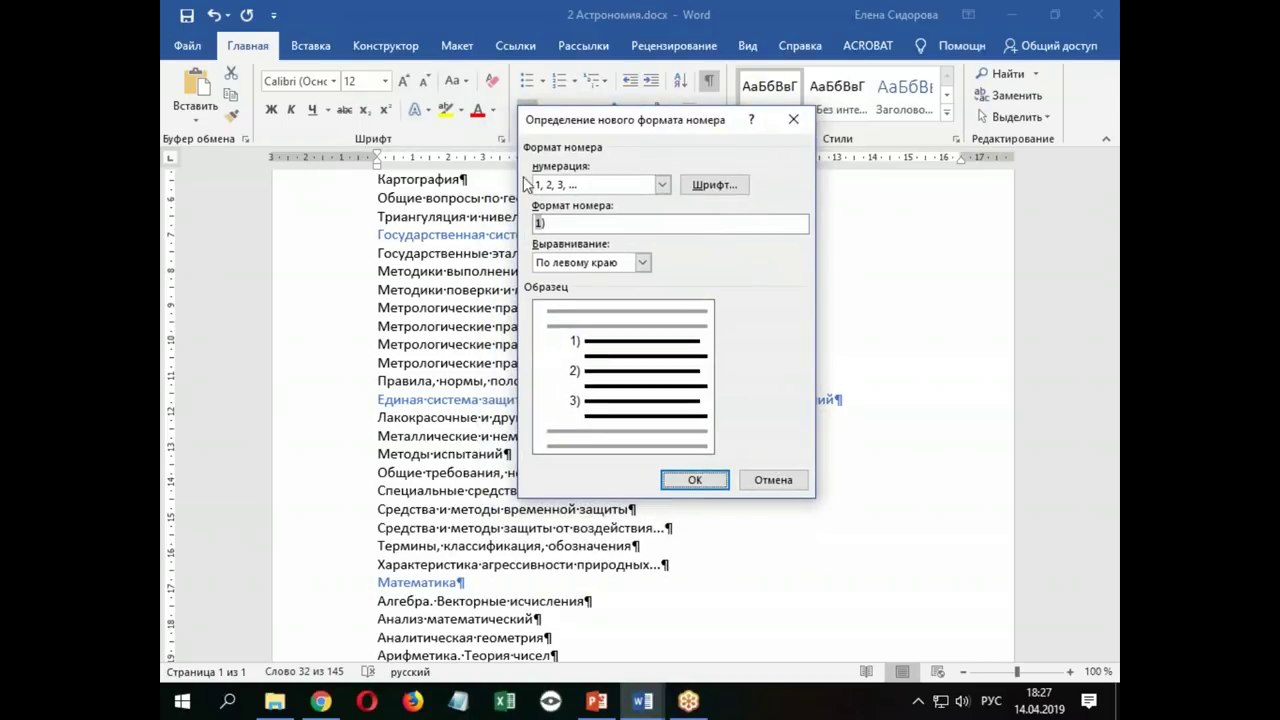
pyautogui.click(662, 186)
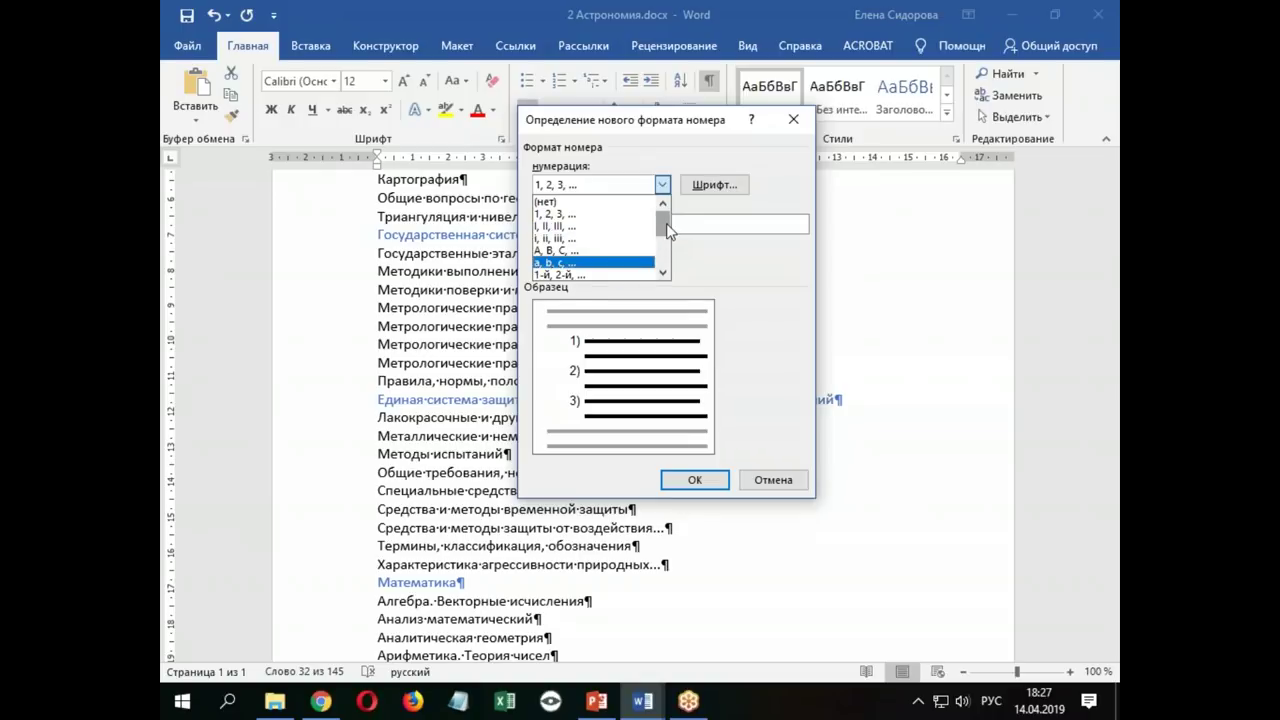
pyautogui.moveTo(668, 230); pyautogui.dragTo(670, 242)
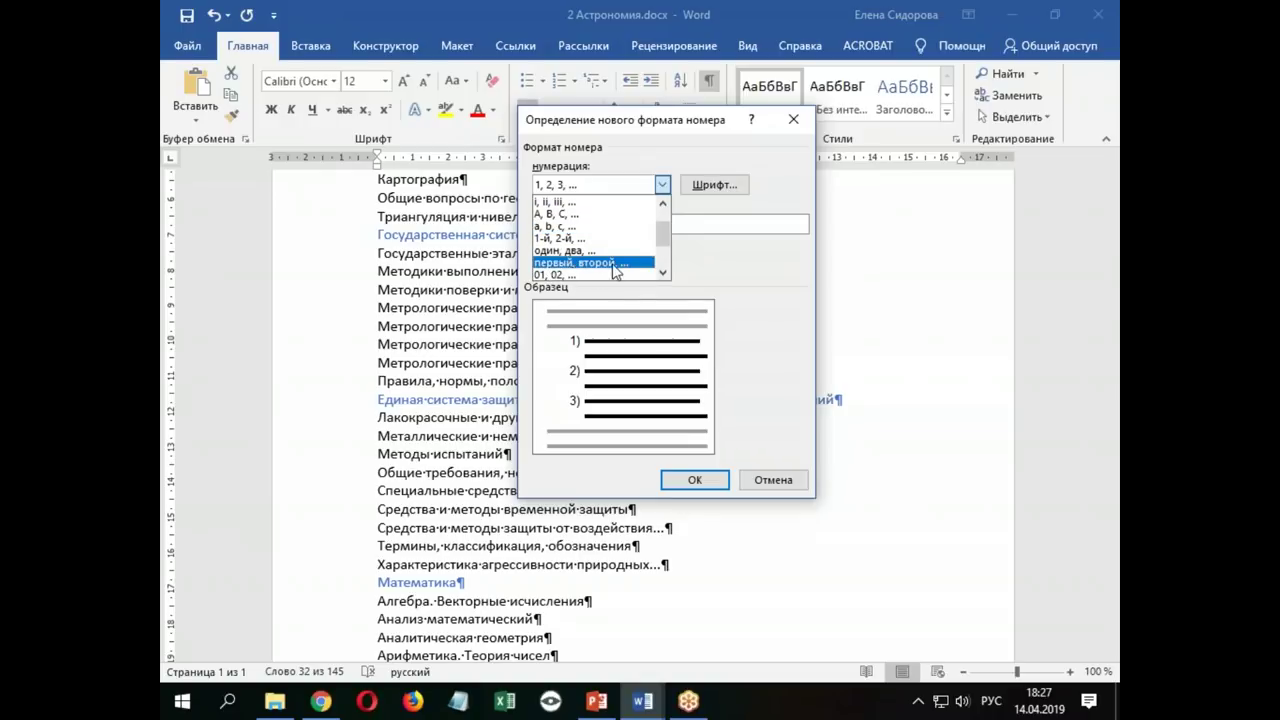
pyautogui.moveTo(656, 242); pyautogui.dragTo(660, 266)
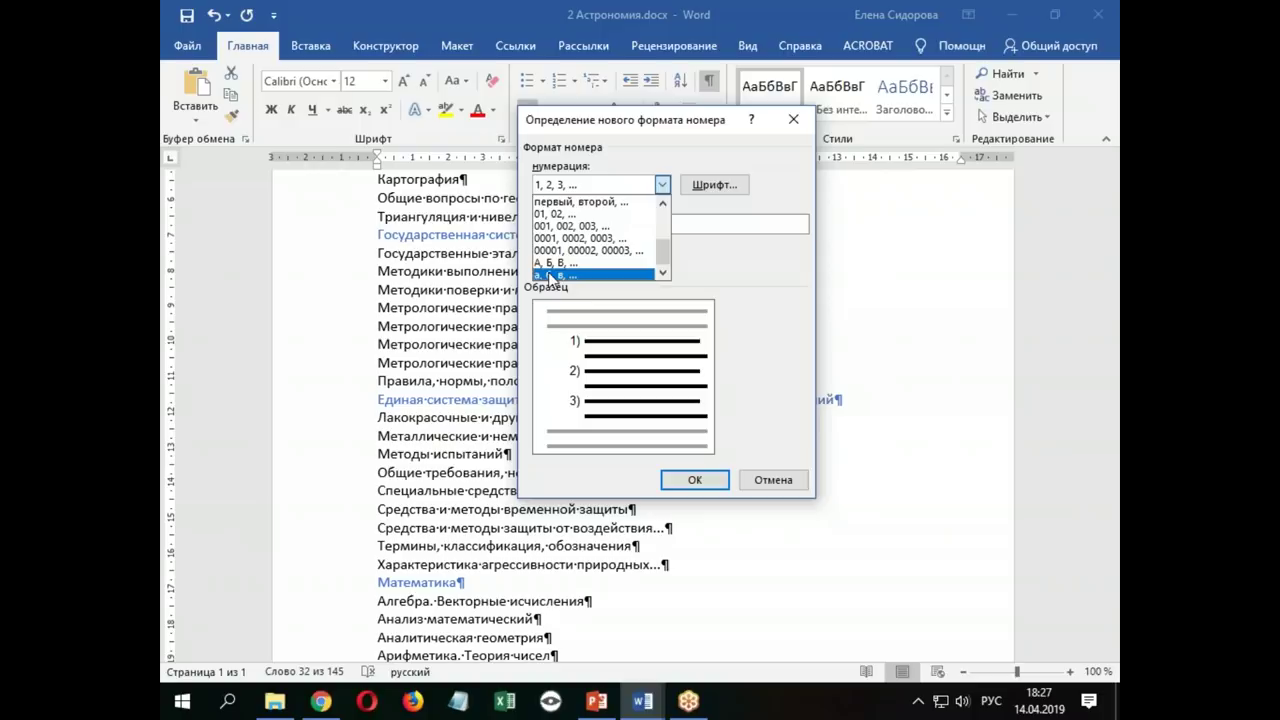
pyautogui.click(551, 275)
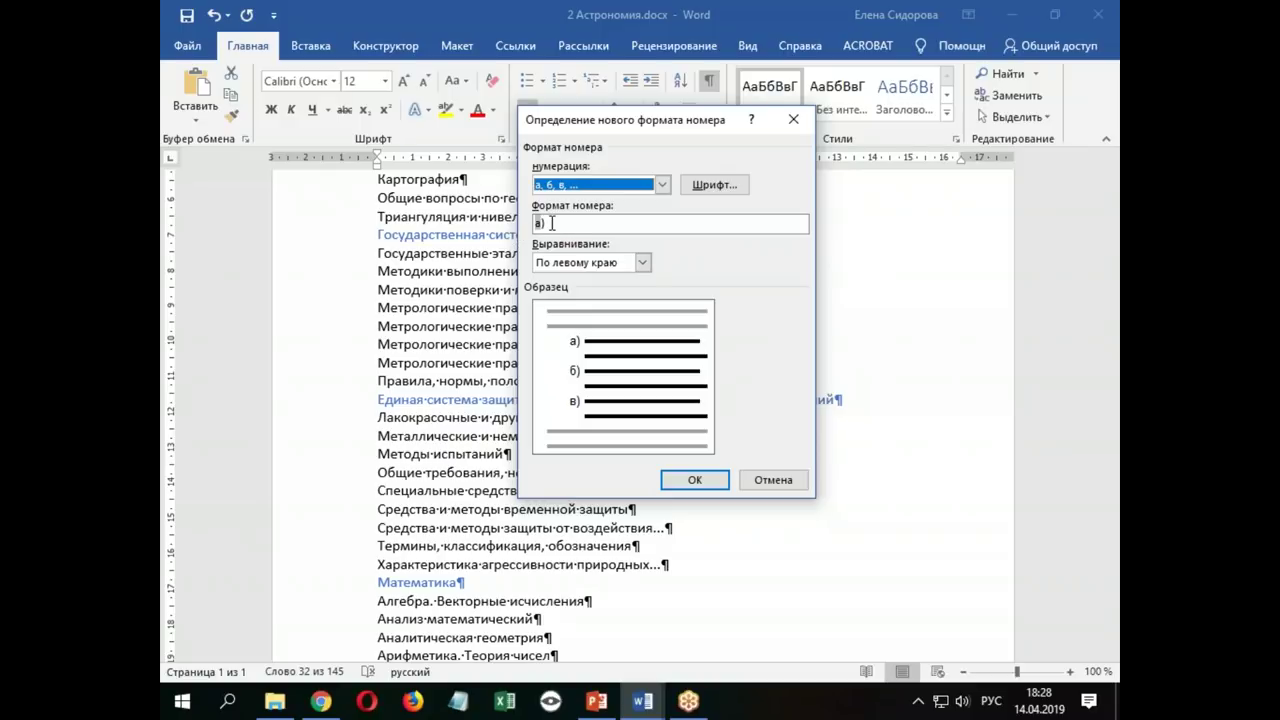
# Change the list format to а., б., в. without the ')' and make the letters bold italic blue
pyautogui.click(552, 222)
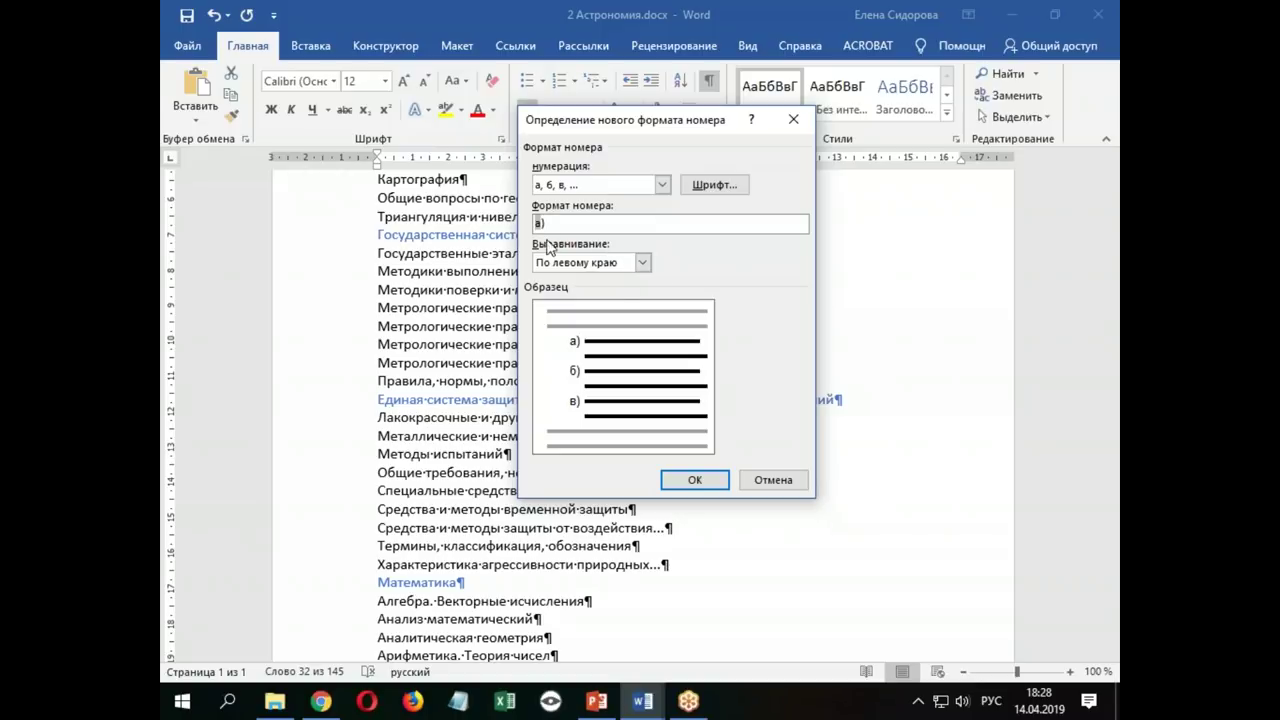
pyautogui.press('BackSpace')
pyautogui.click(714, 185)
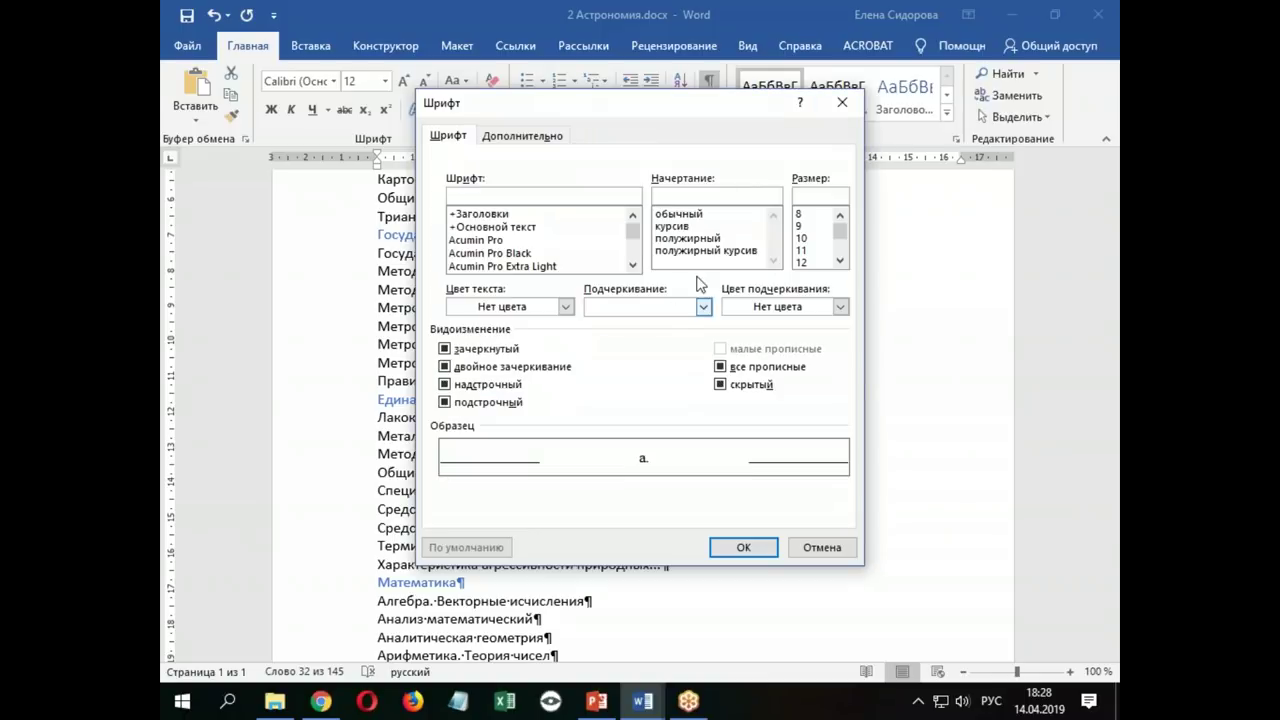
pyautogui.click(705, 238)
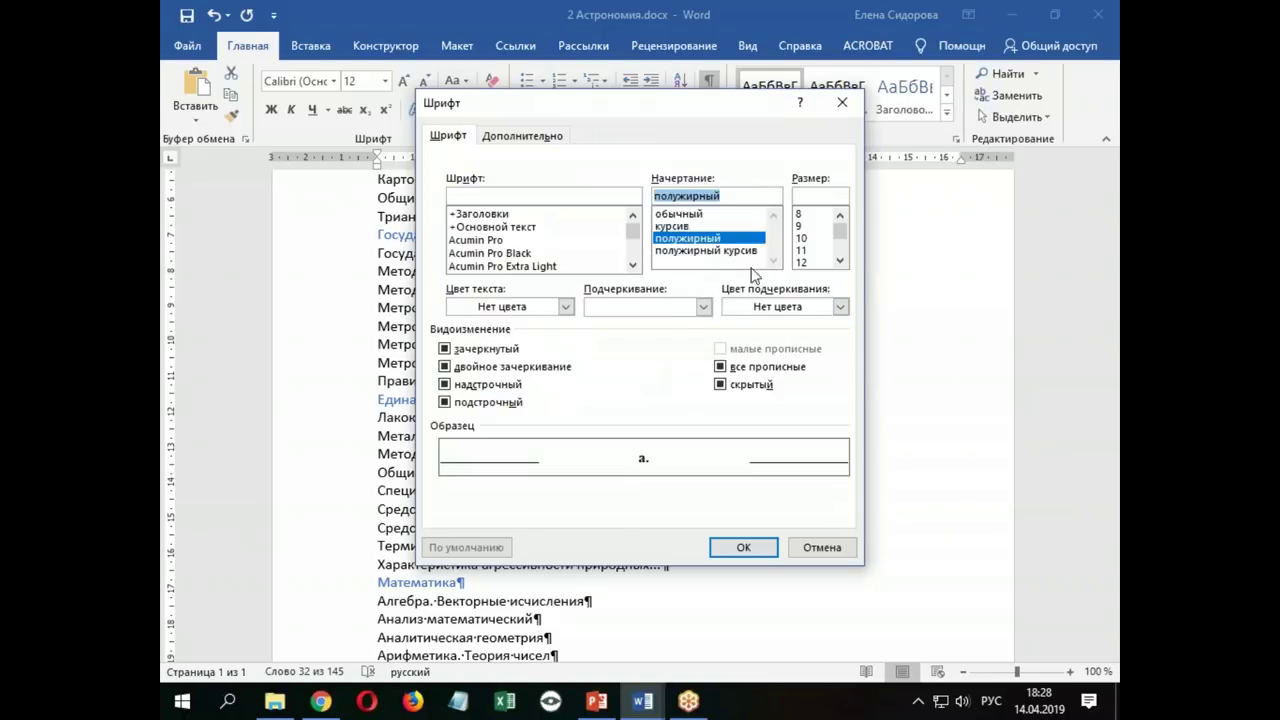
pyautogui.click(688, 251)
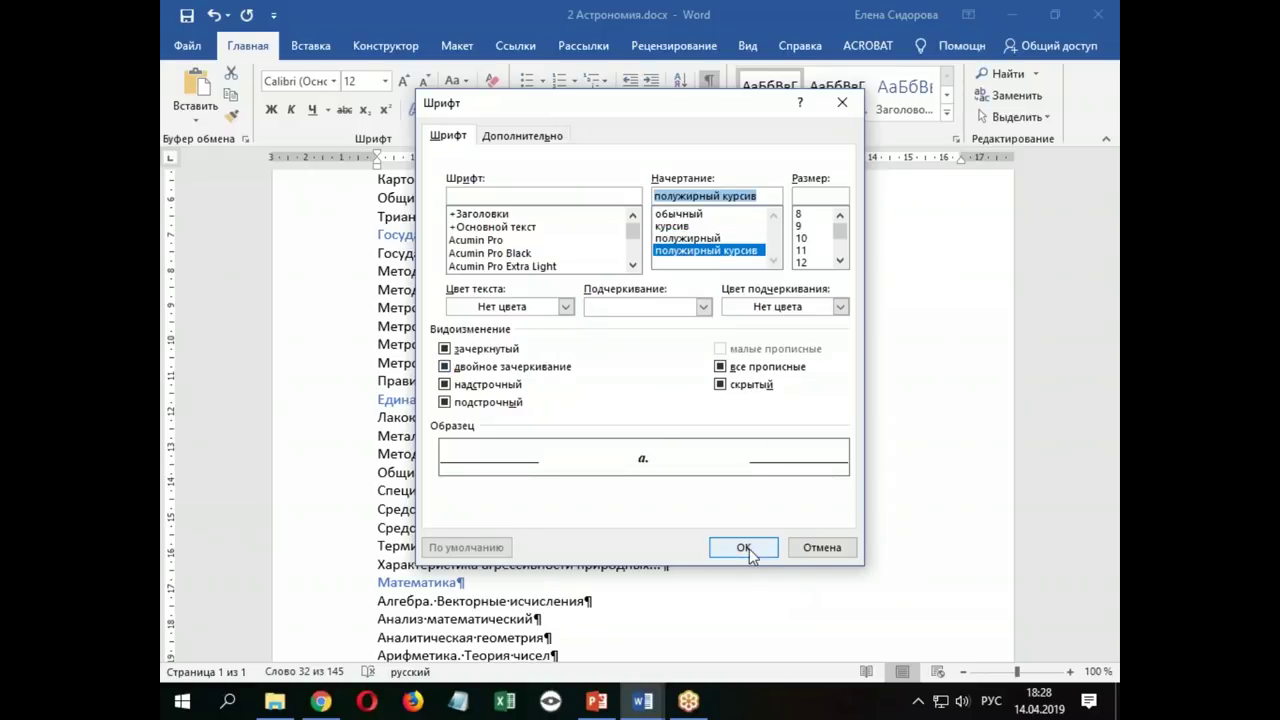
pyautogui.click(565, 306)
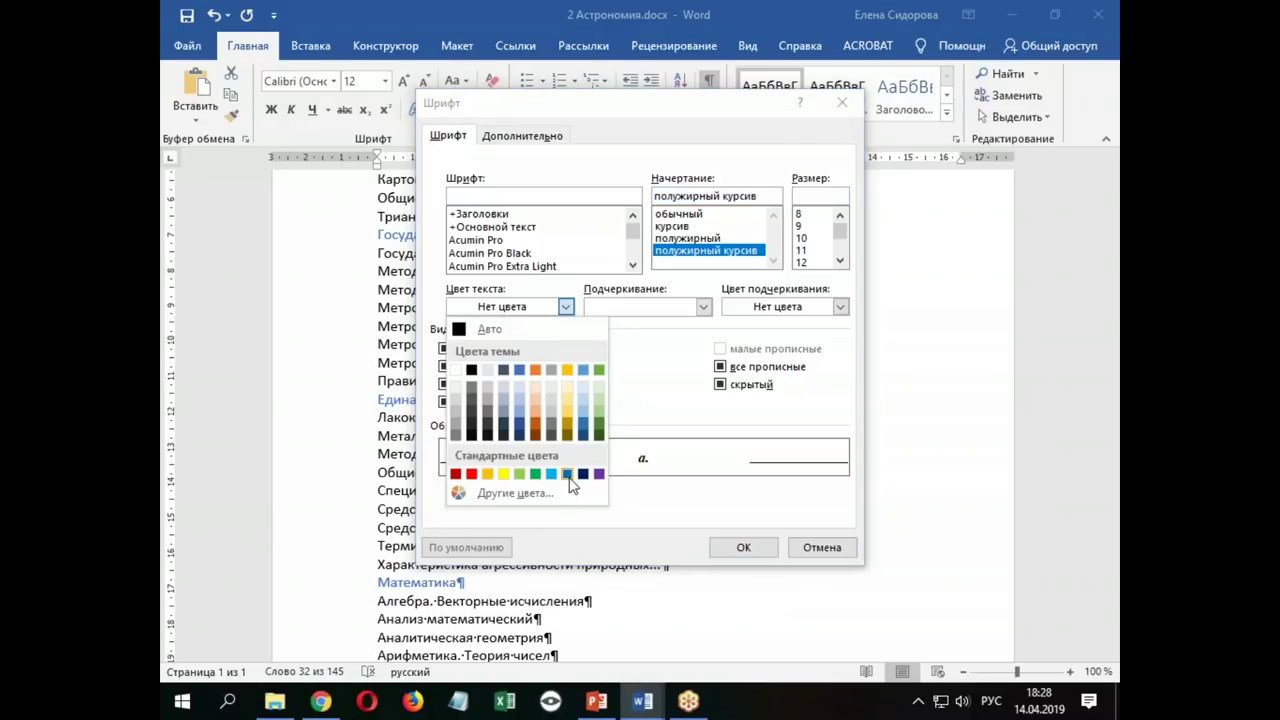
pyautogui.click(569, 474)
pyautogui.click(743, 550)
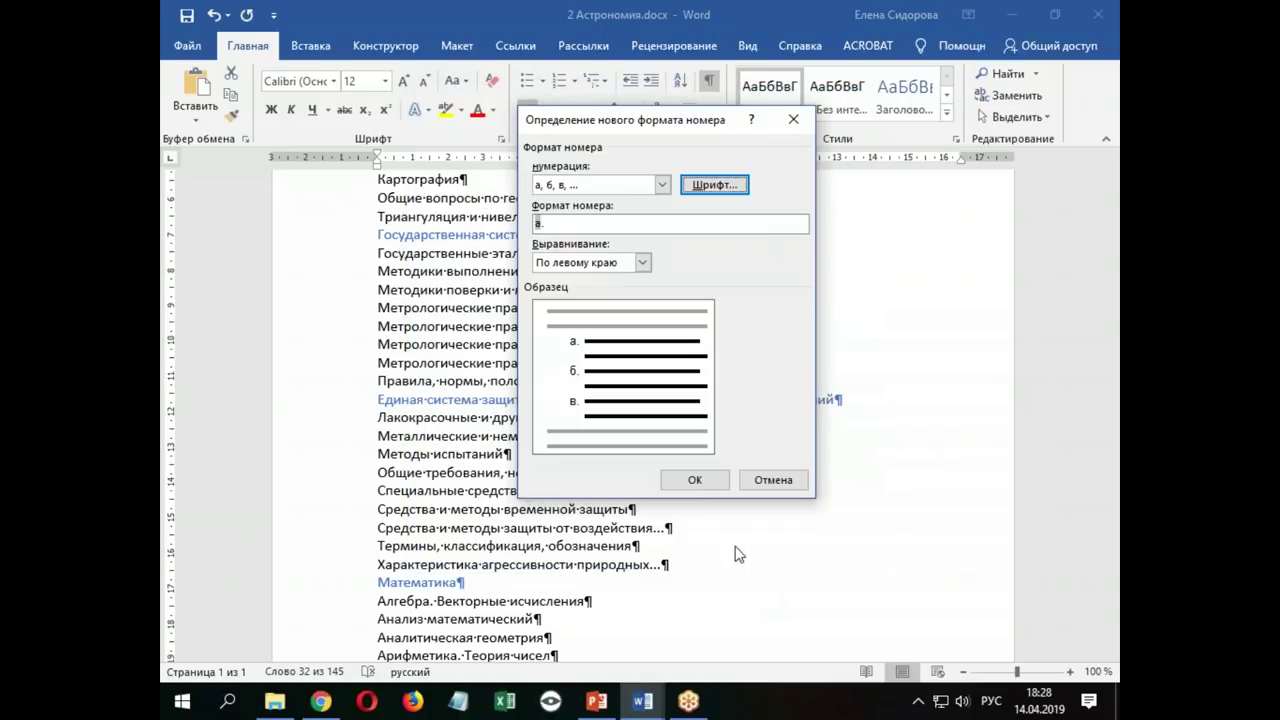
pyautogui.click(703, 482)
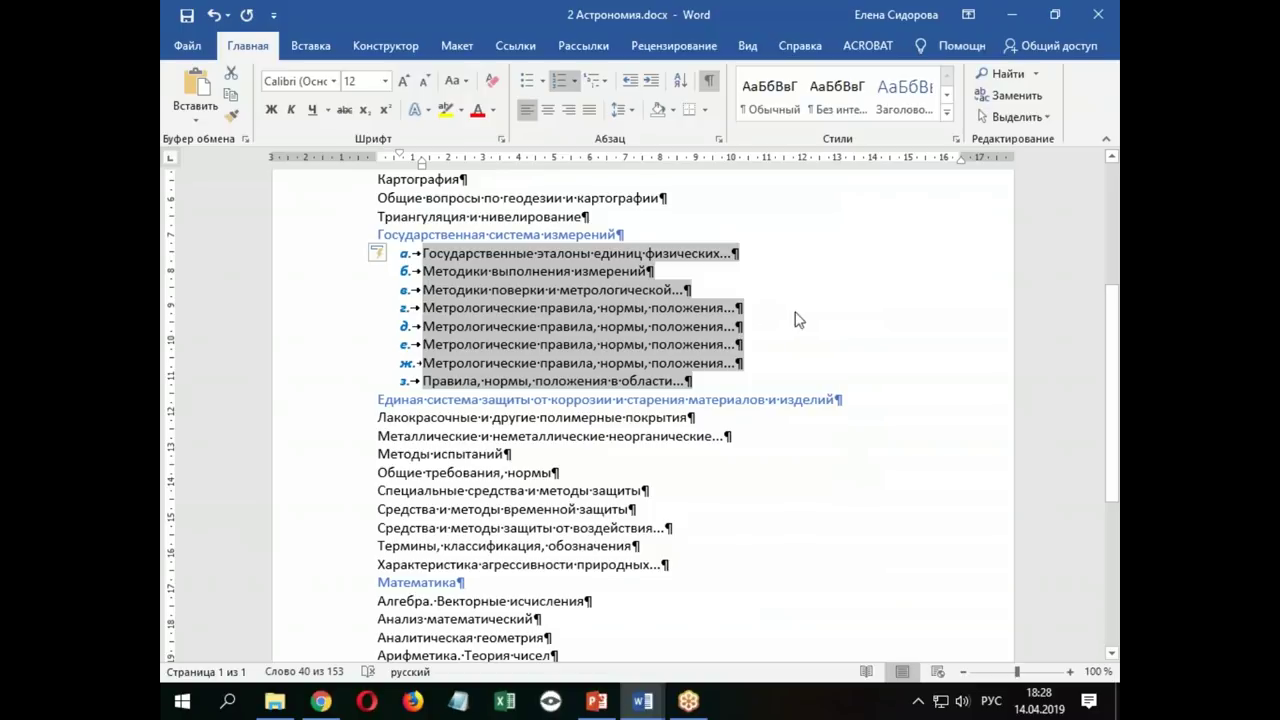
pyautogui.click(437, 245)
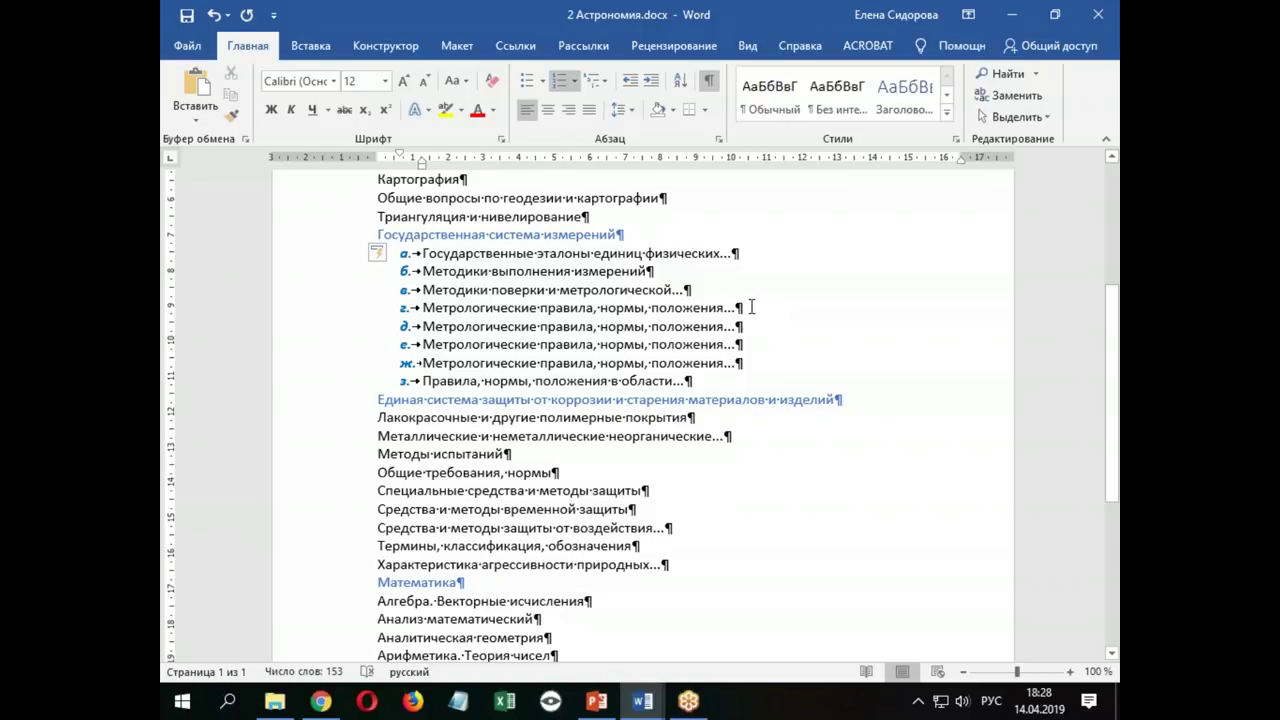
pyautogui.press('Return')
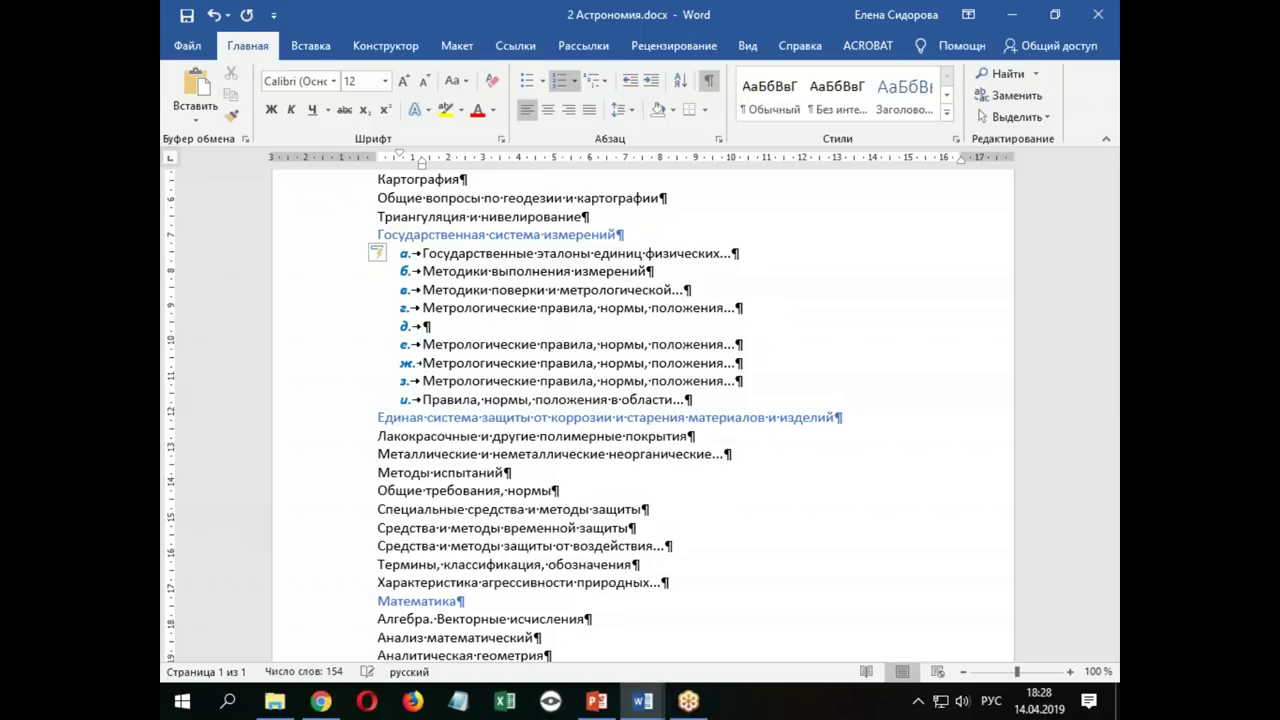
pyautogui.write('рвекрн')
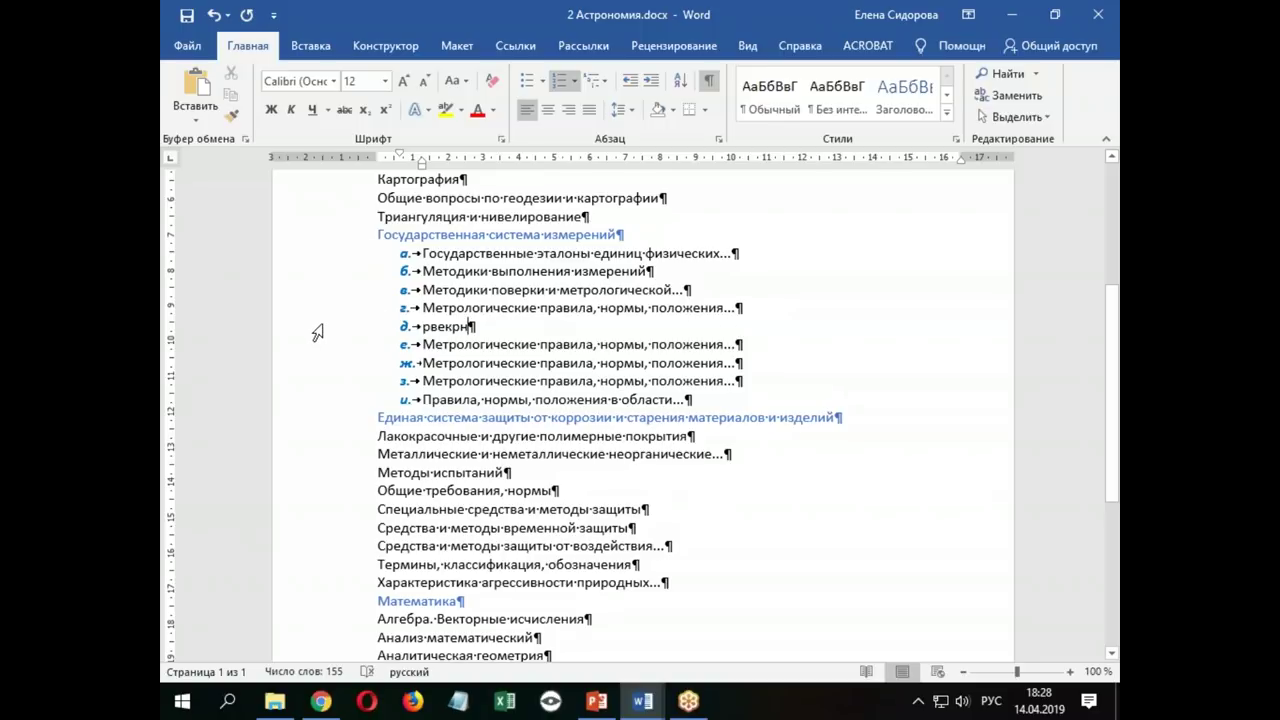
pyautogui.click(316, 330)
pyautogui.press('Delete')
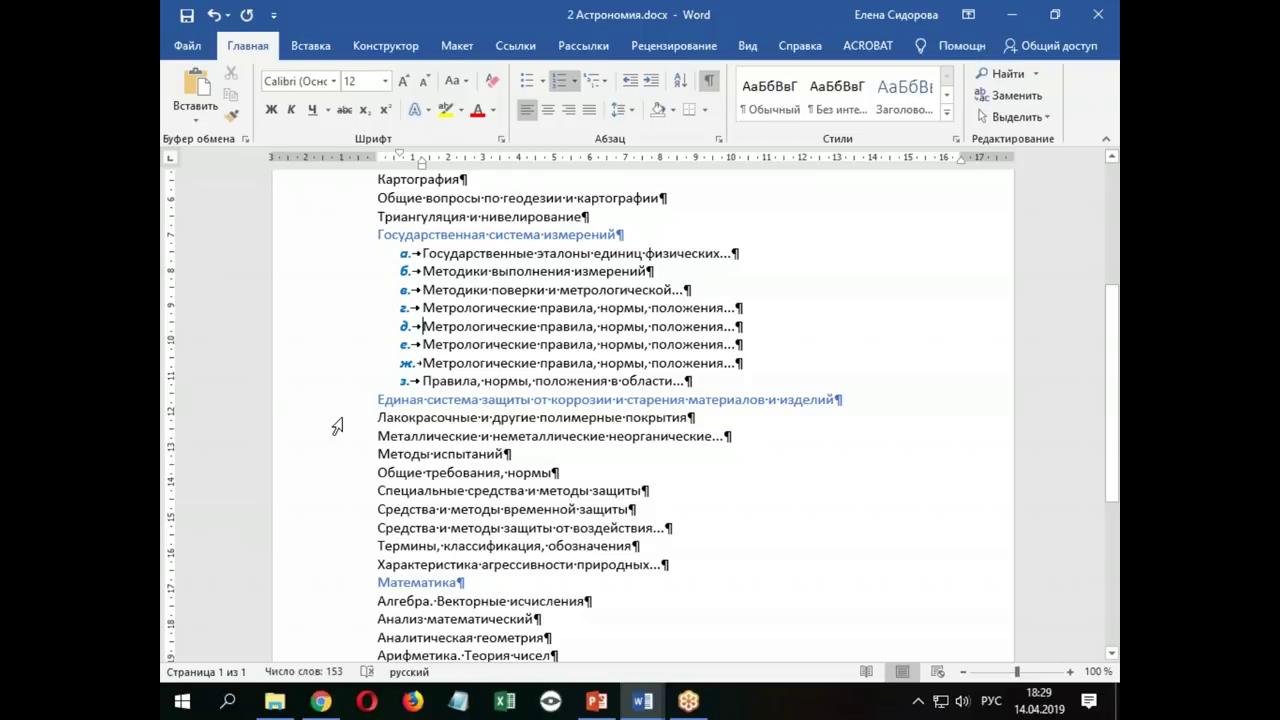
pyautogui.scroll(-2, 336, 318)
pyautogui.moveTo(349, 340); pyautogui.dragTo(320, 478)
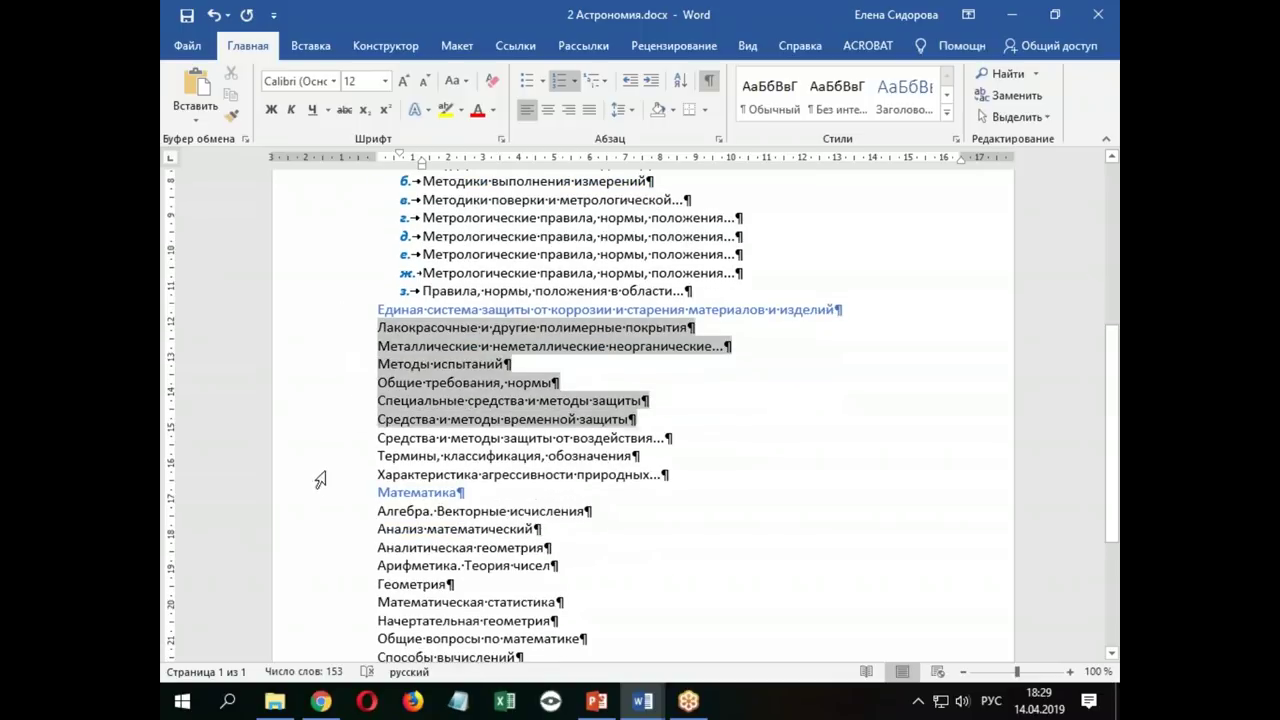
# Define an I, II, III number format with Regular style and Automatic colour for the corrosion-protection items
pyautogui.click(574, 80)
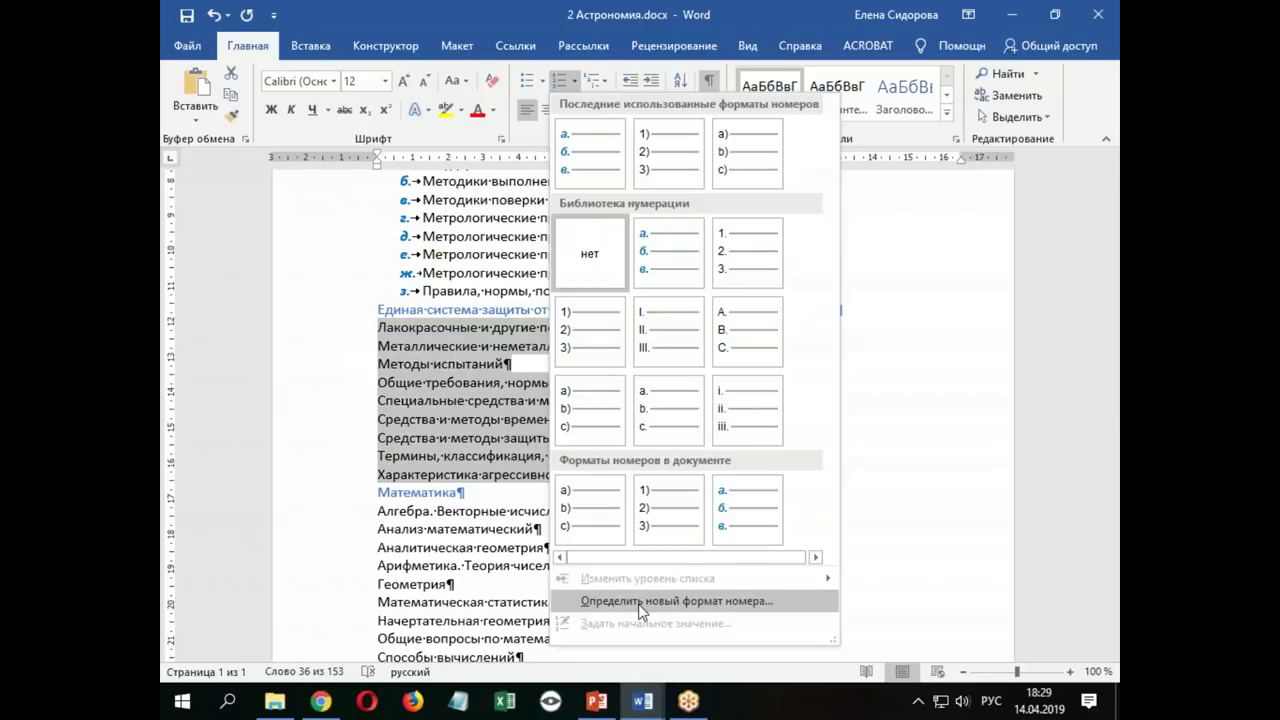
pyautogui.click(641, 601)
pyautogui.click(663, 185)
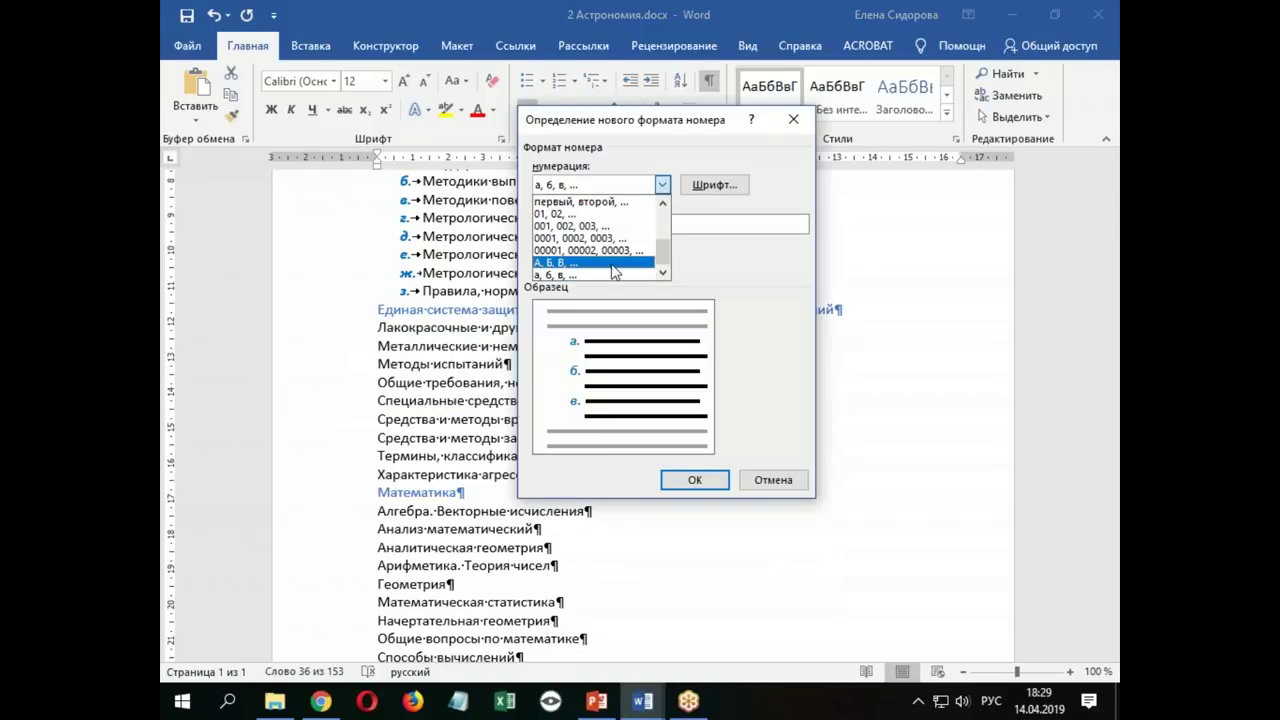
pyautogui.scroll(3, 655, 255)
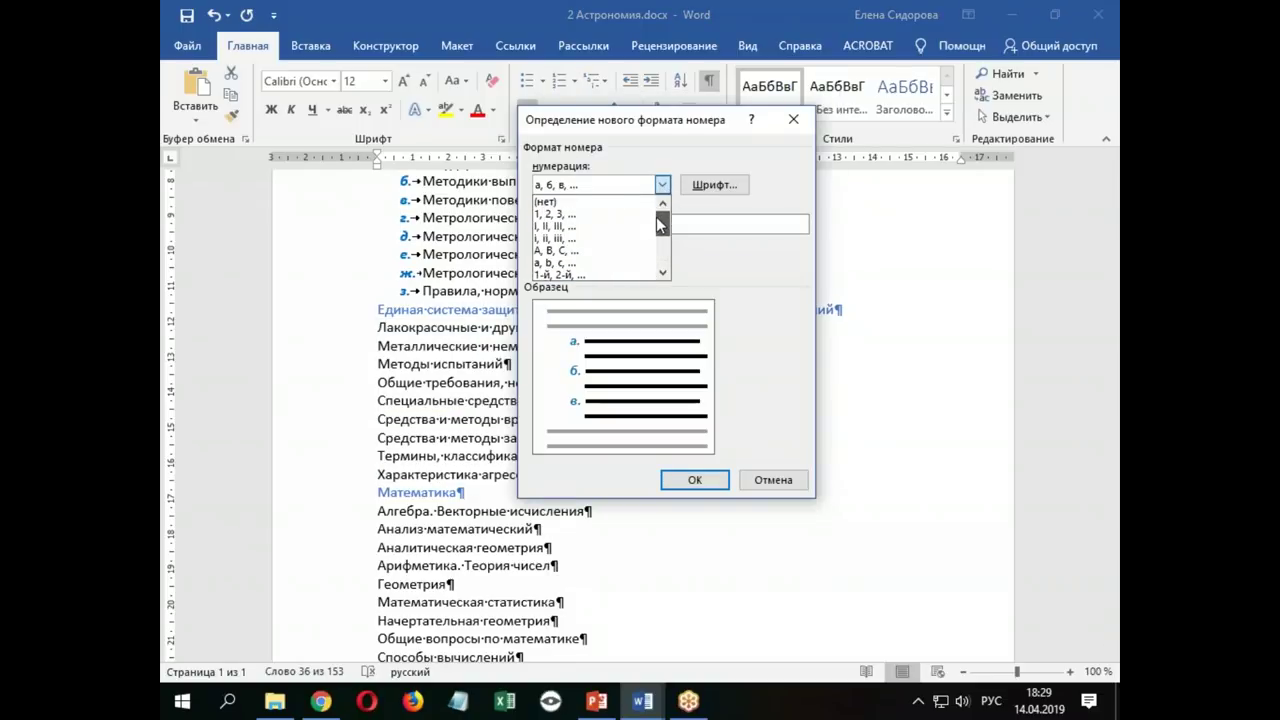
pyautogui.click(563, 227)
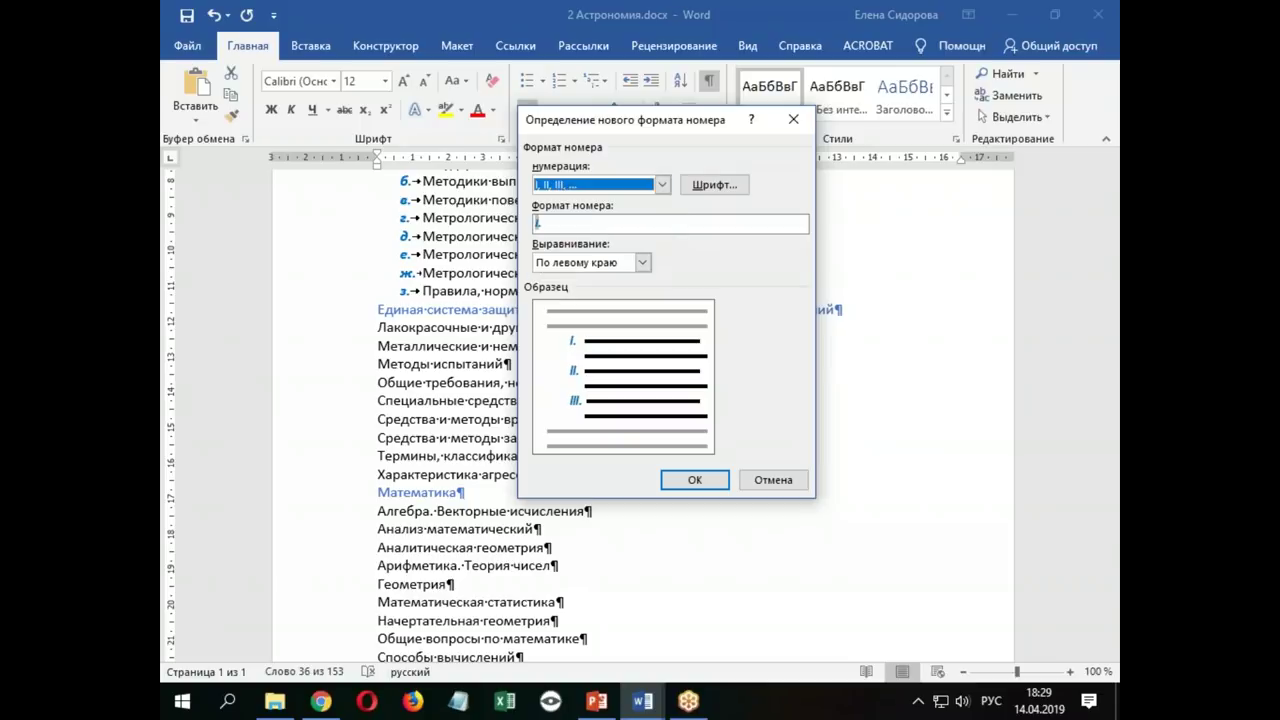
pyautogui.click(557, 223)
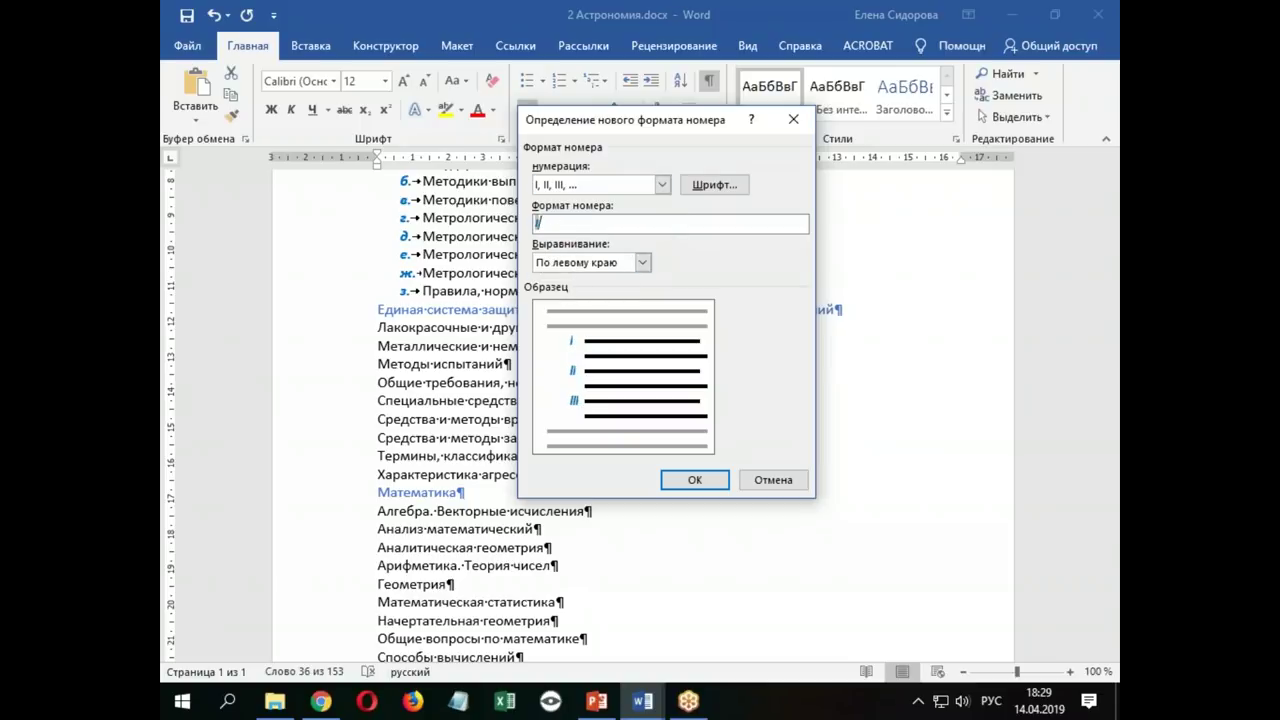
pyautogui.write(')')
pyautogui.click(714, 184)
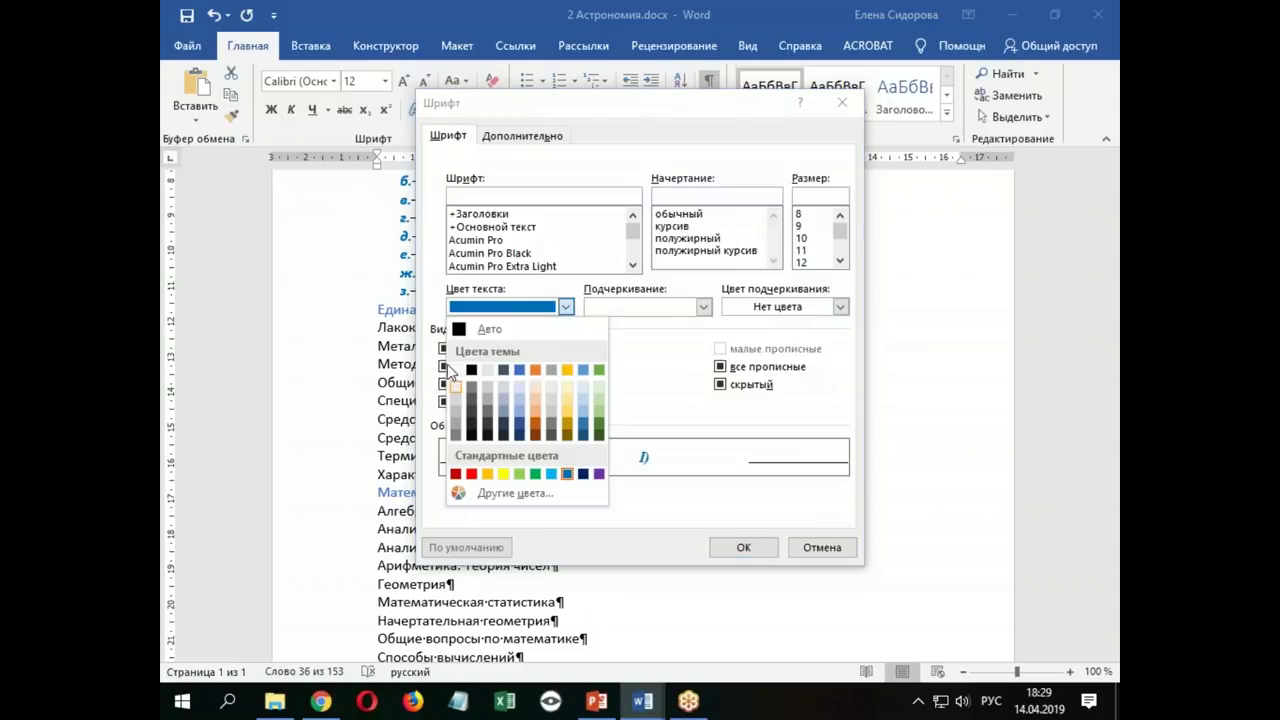
pyautogui.click(475, 329)
pyautogui.click(700, 250)
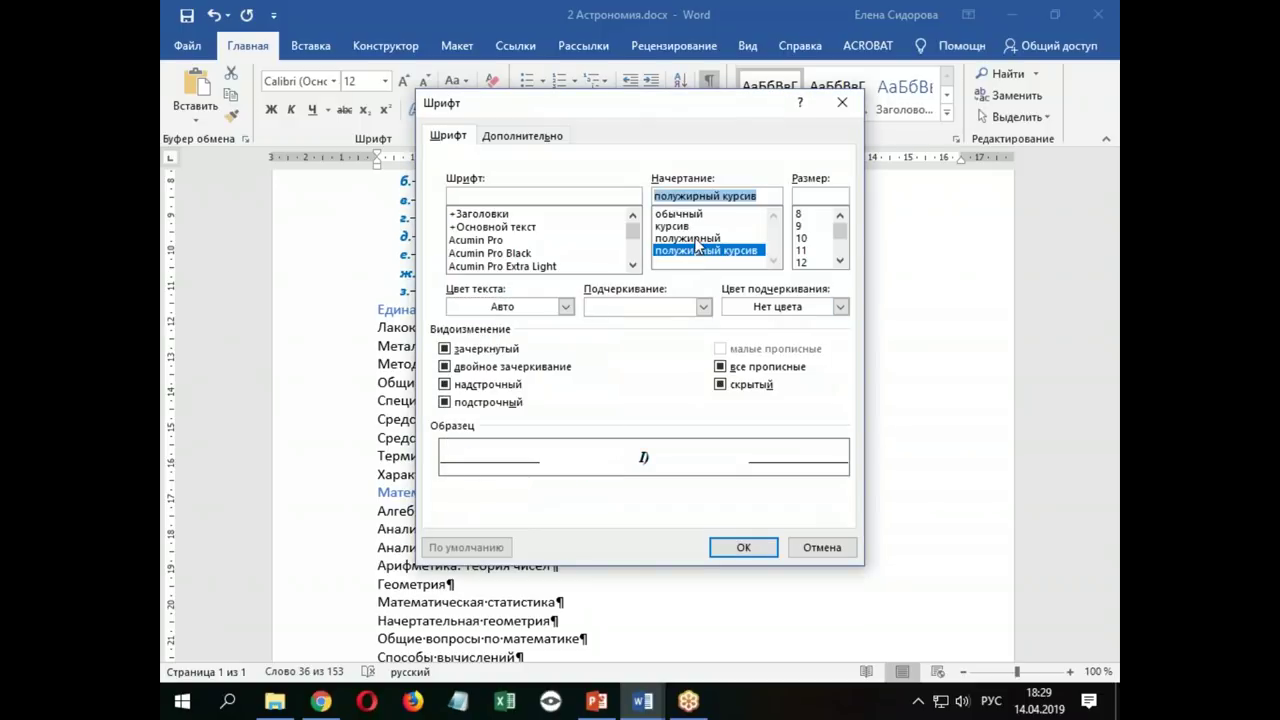
pyautogui.click(677, 214)
pyautogui.click(743, 547)
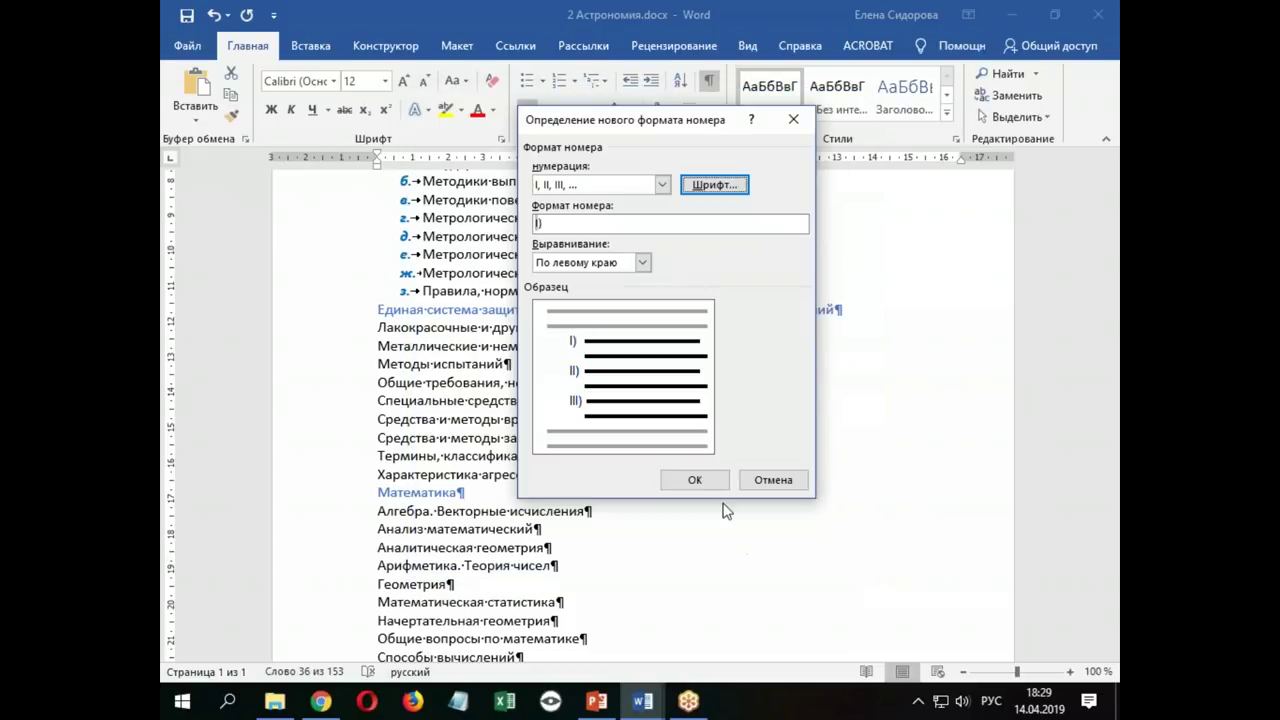
pyautogui.click(694, 480)
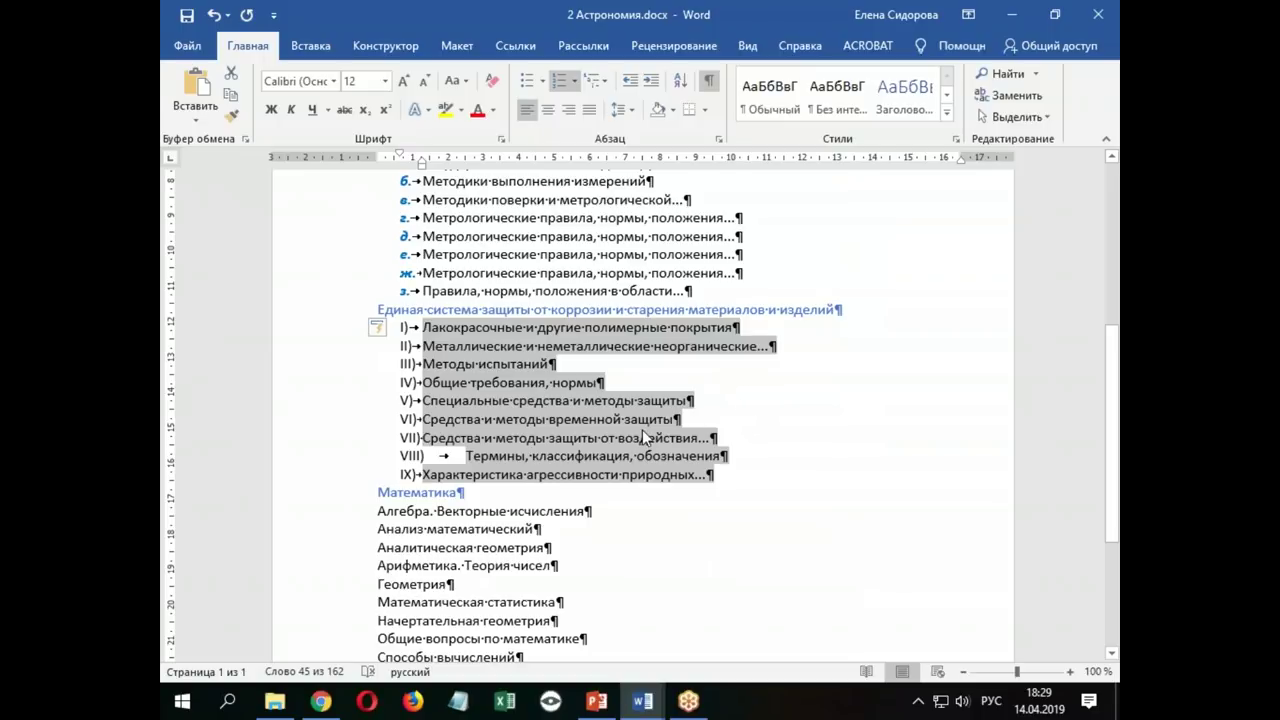
pyautogui.click(716, 405)
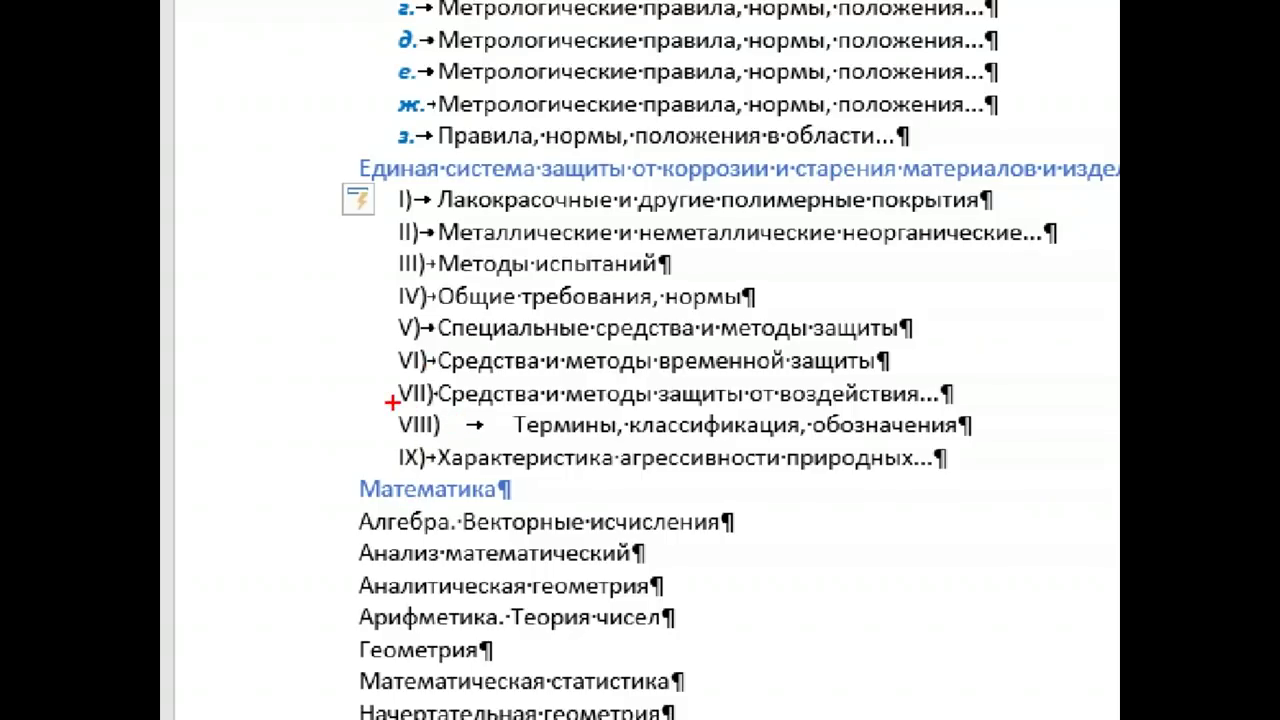
pyautogui.moveTo(383, 177); pyautogui.dragTo(444, 474)
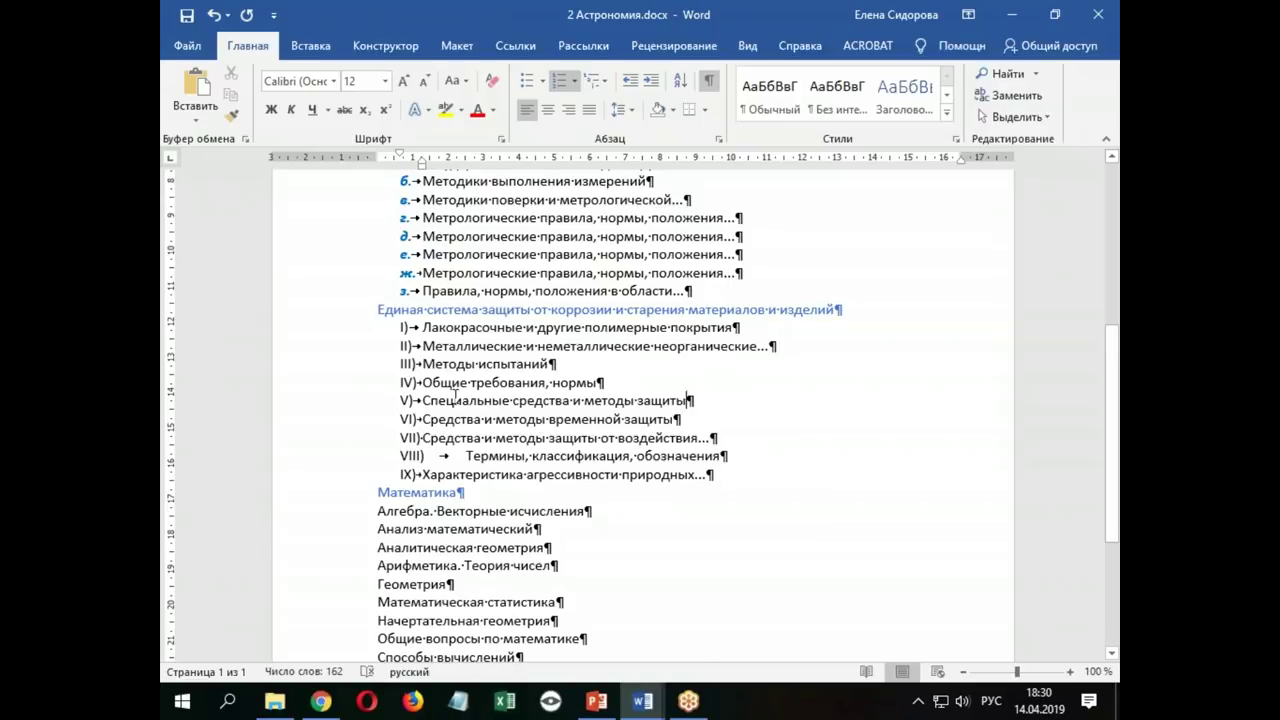
pyautogui.click(422, 217)
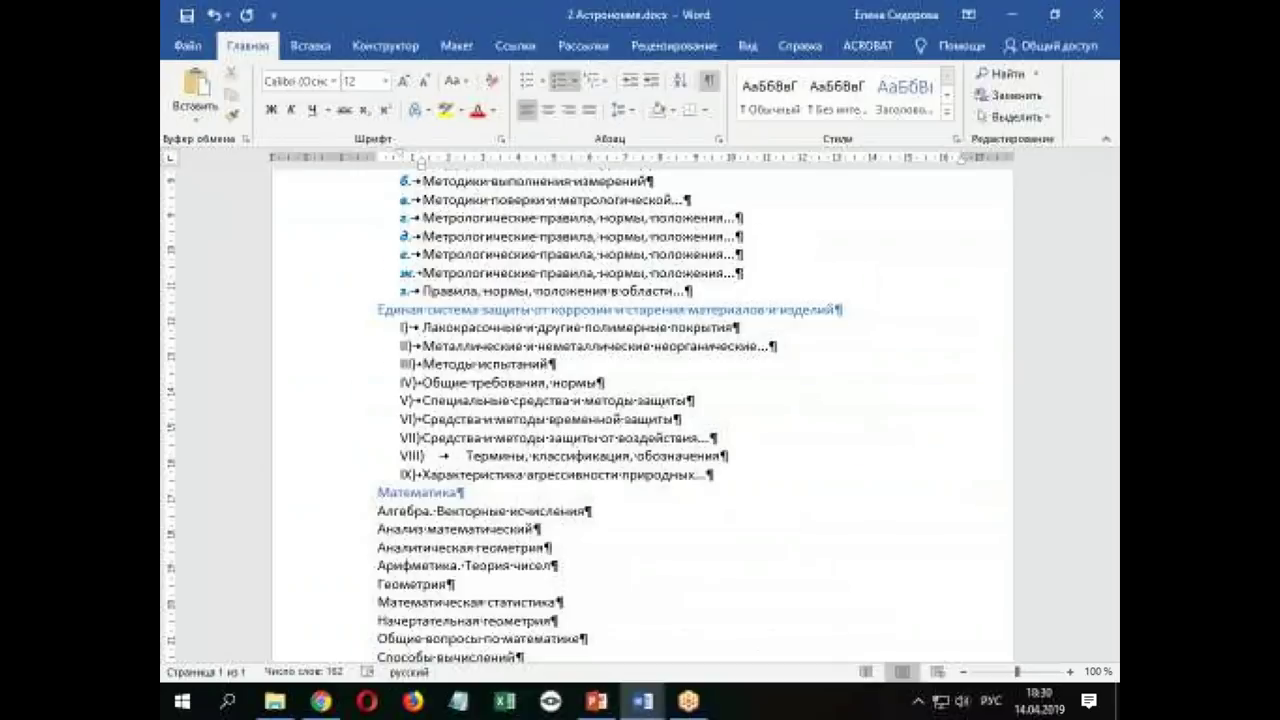
pyautogui.scroll(-4, 446, 405)
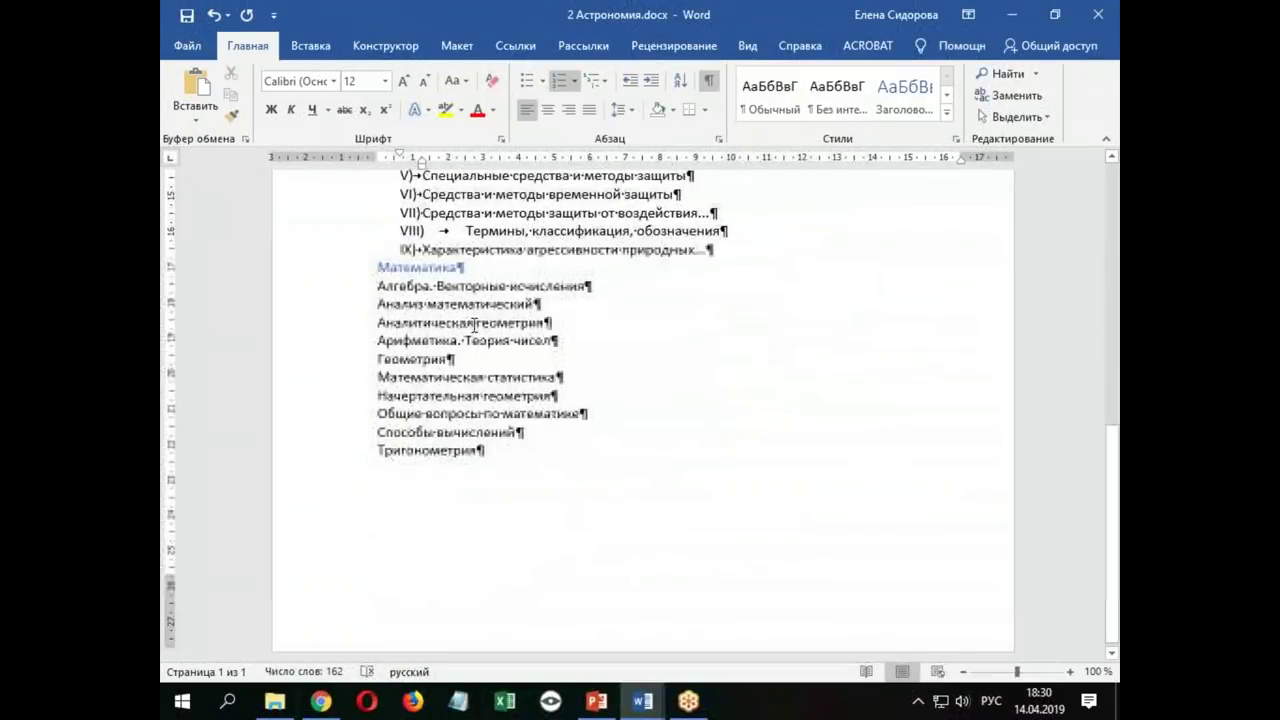
pyautogui.click(520, 456)
pyautogui.press('Return')
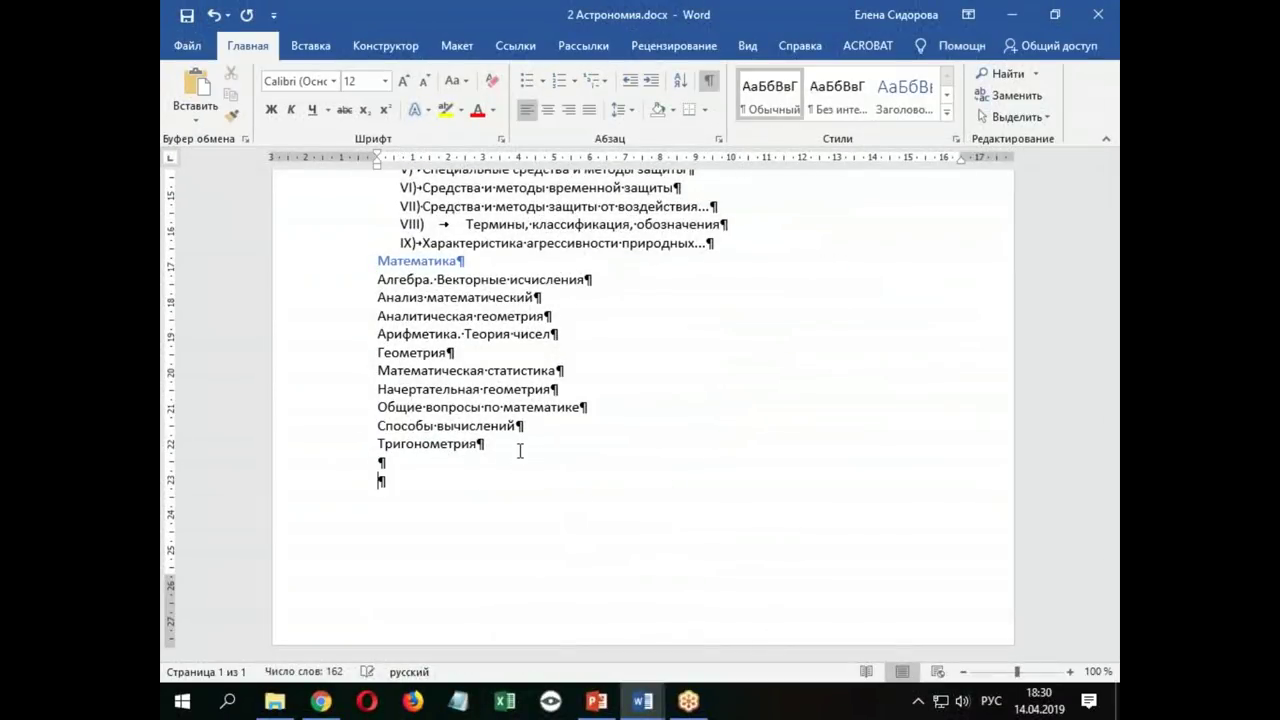
pyautogui.press('Tab')
pyautogui.press('Tab')
pyautogui.press('Tab')
pyautogui.press('Tab')
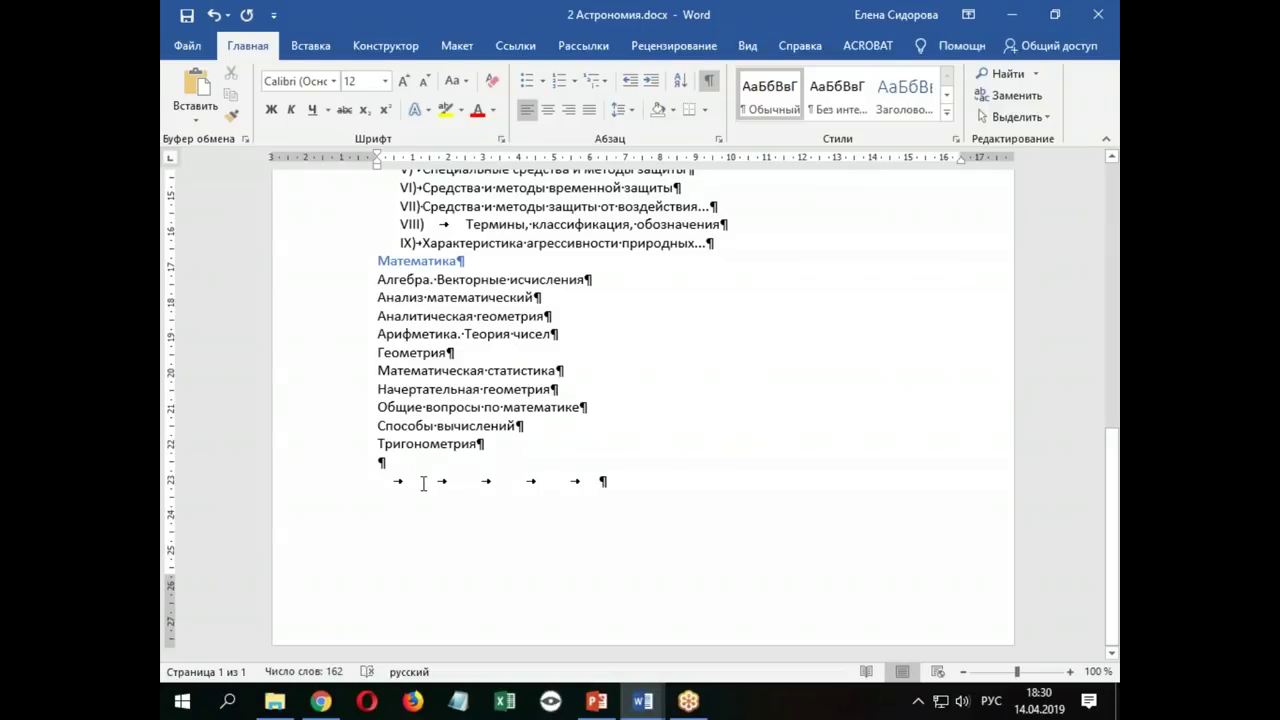
pyautogui.moveTo(378, 466); pyautogui.dragTo(421, 482)
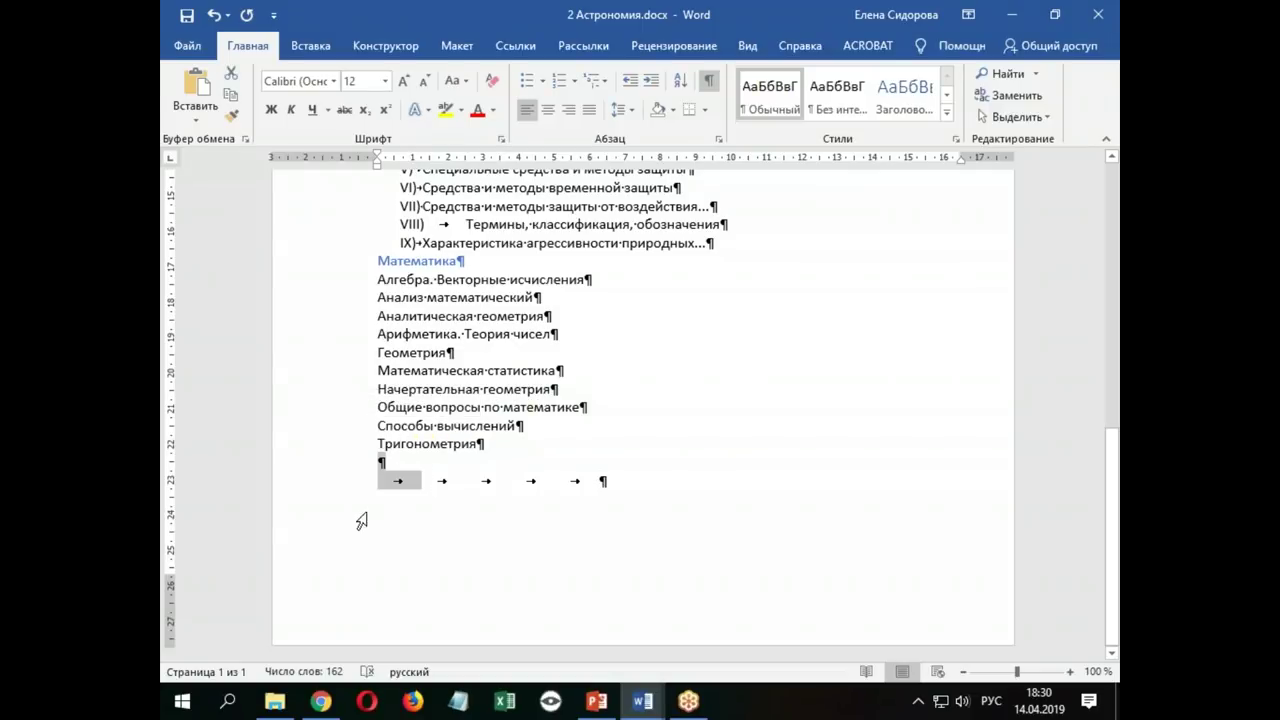
pyautogui.click(422, 482)
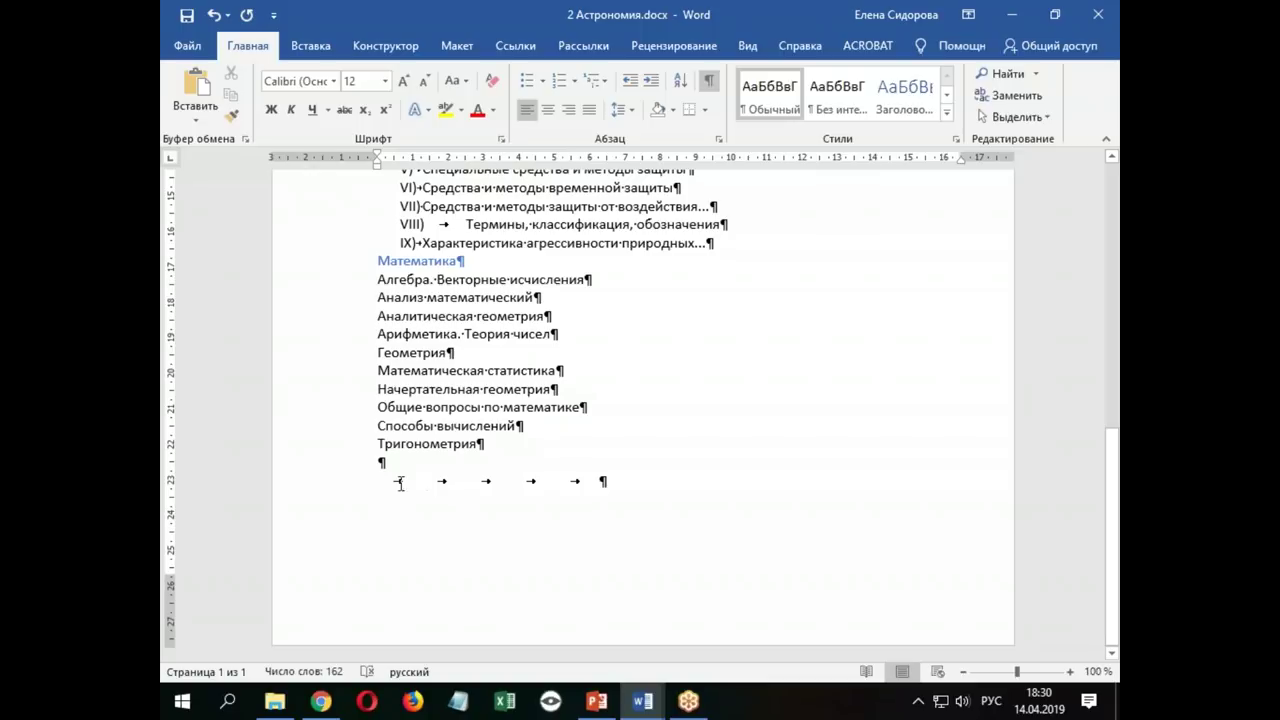
pyautogui.doubleClick(399, 483)
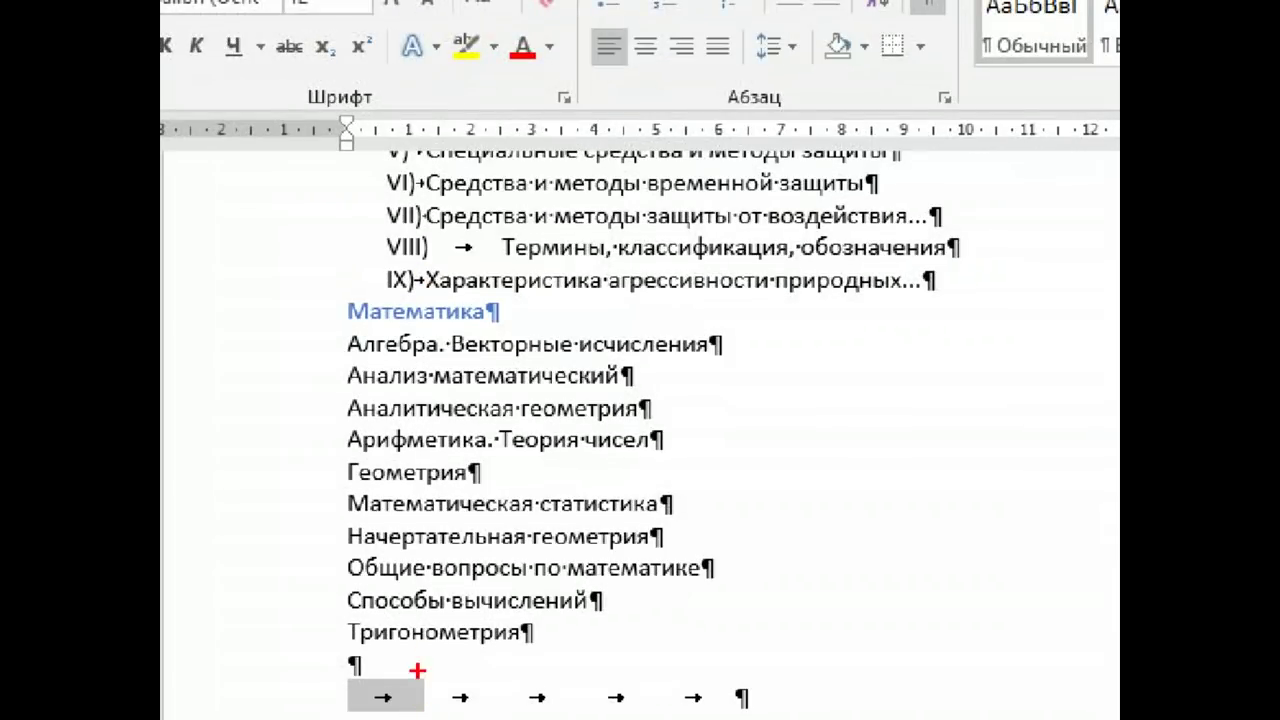
pyautogui.moveTo(425, 695); pyautogui.dragTo(480, 4)
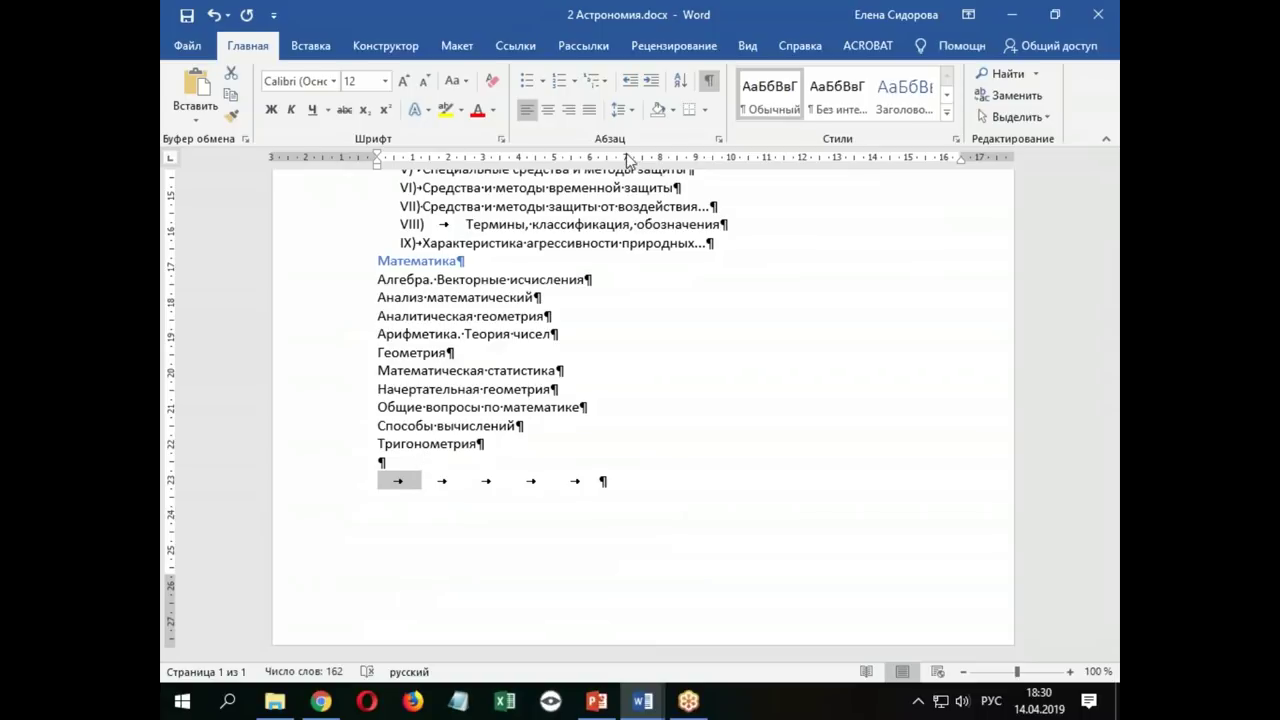
pyautogui.click(718, 142)
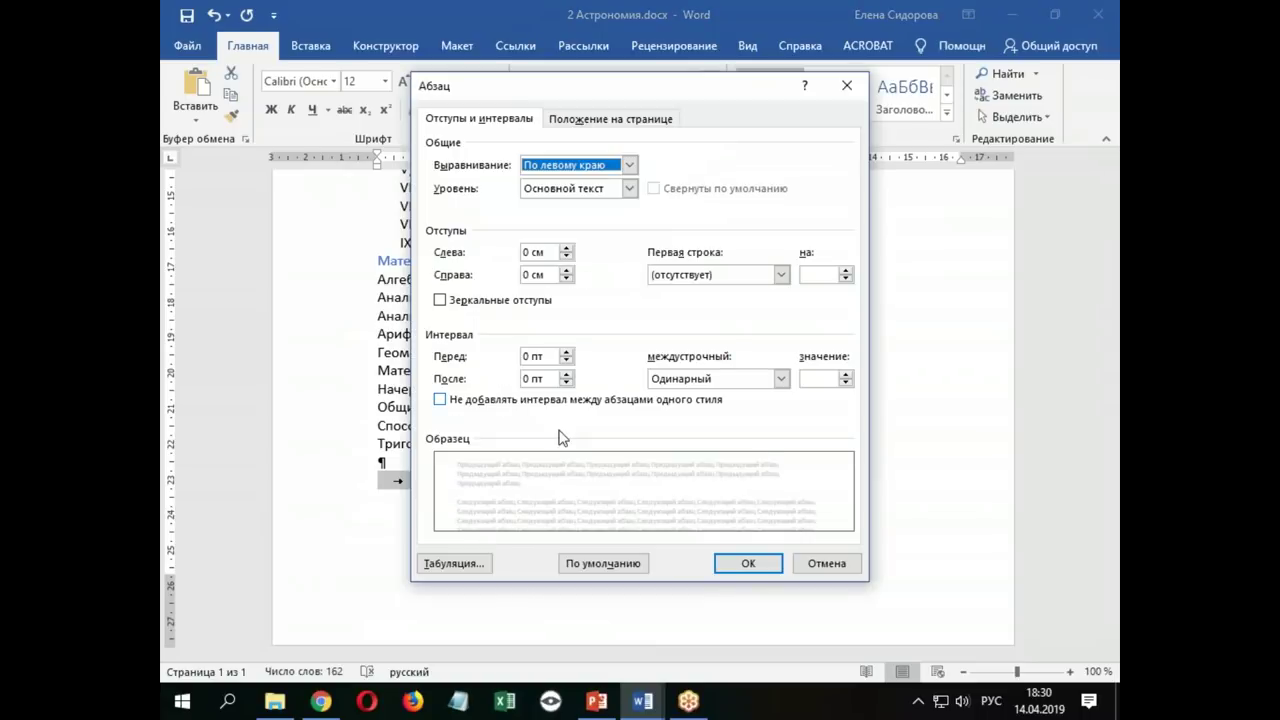
pyautogui.click(781, 275)
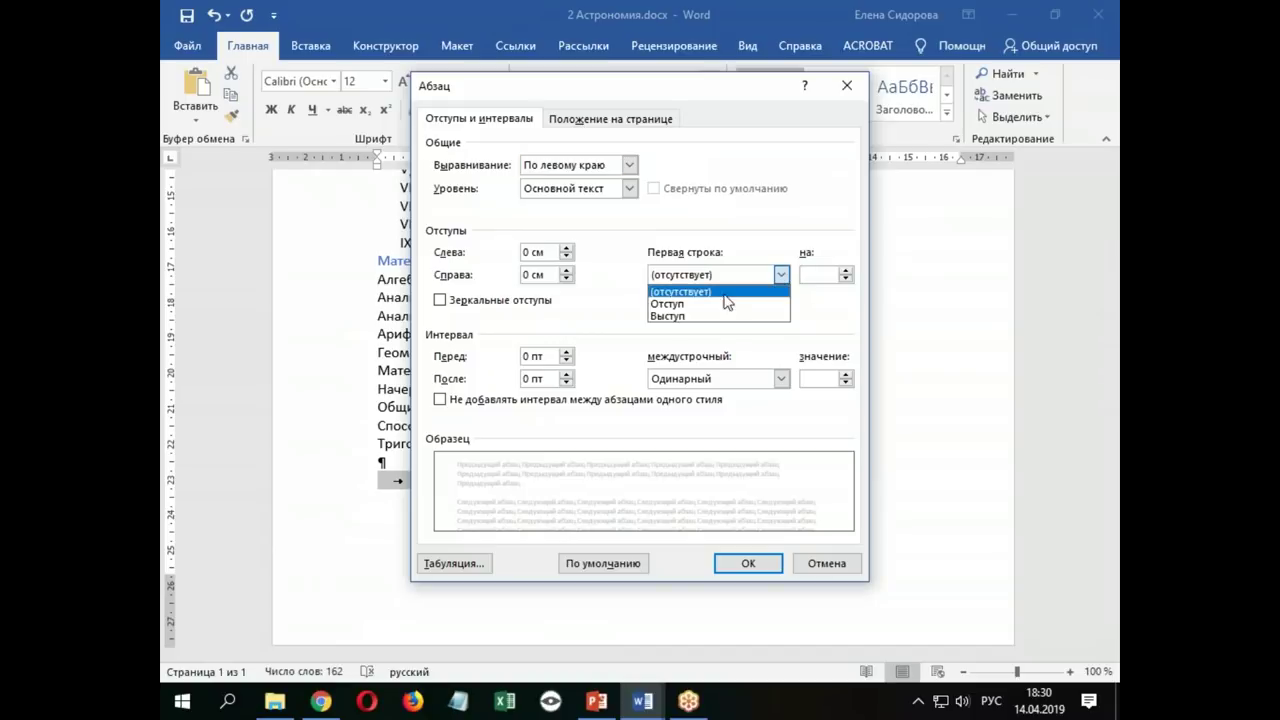
pyautogui.click(725, 297)
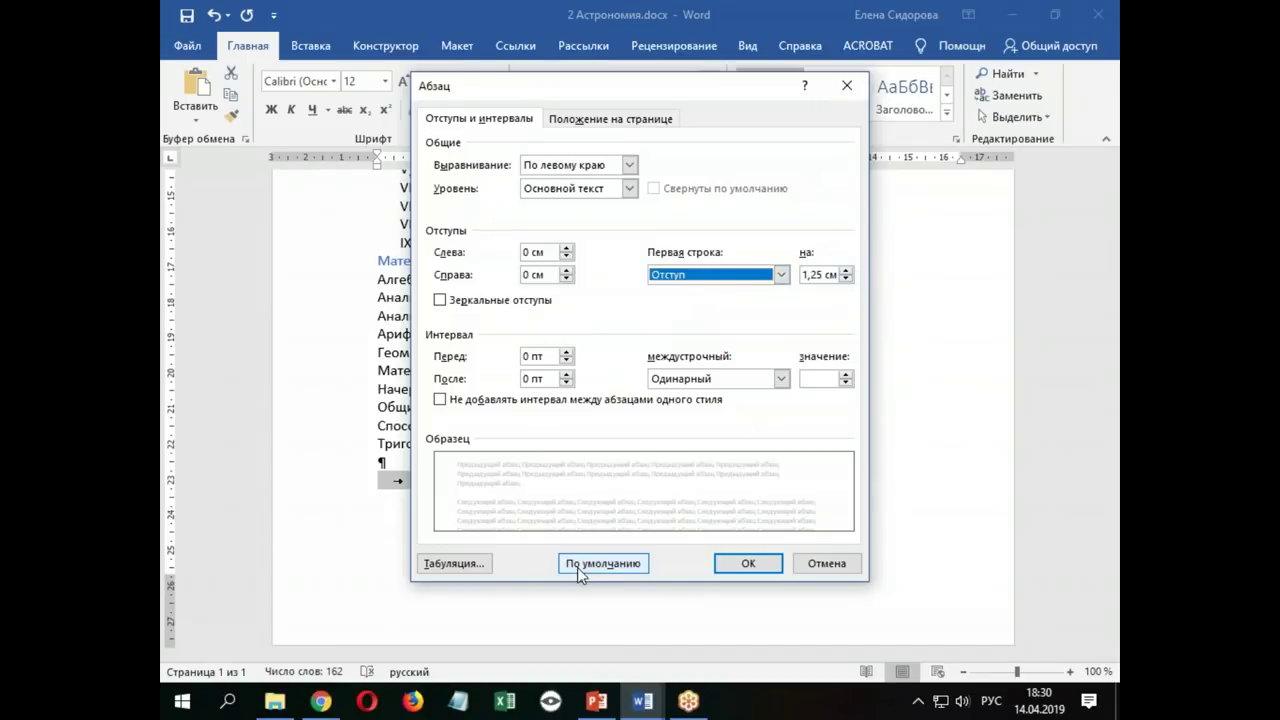
pyautogui.click(457, 566)
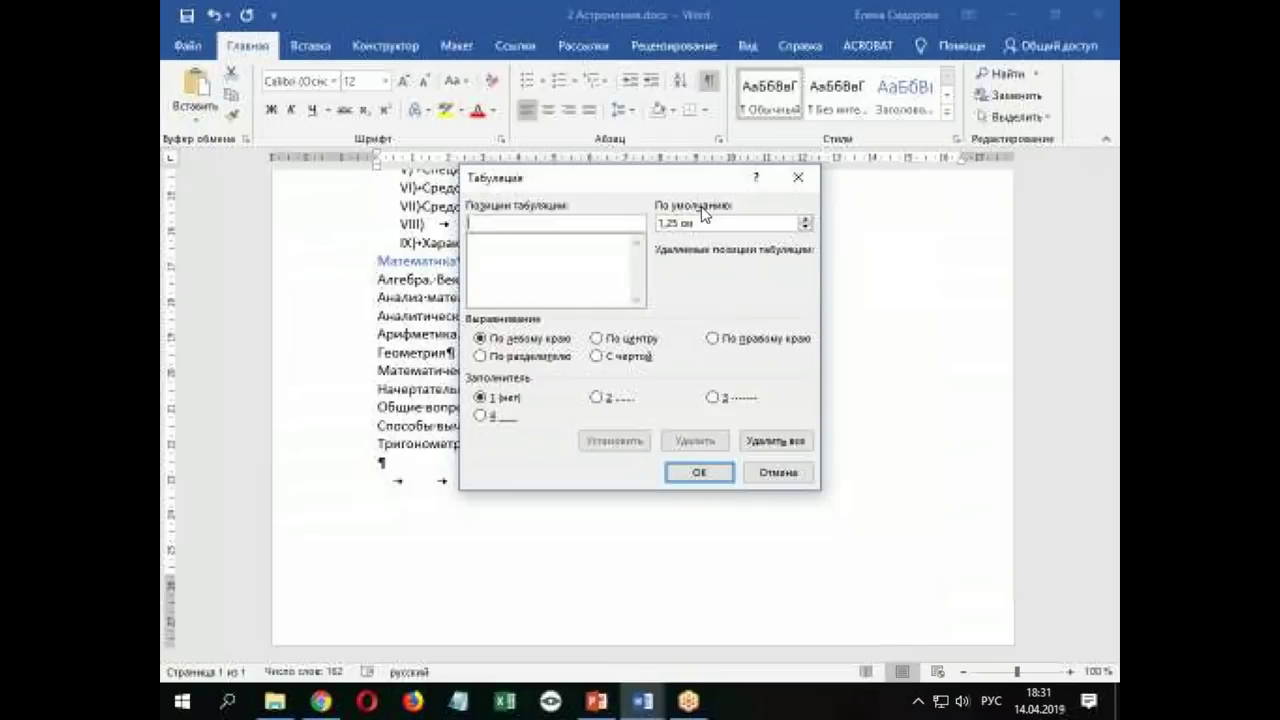
pyautogui.click(690, 598)
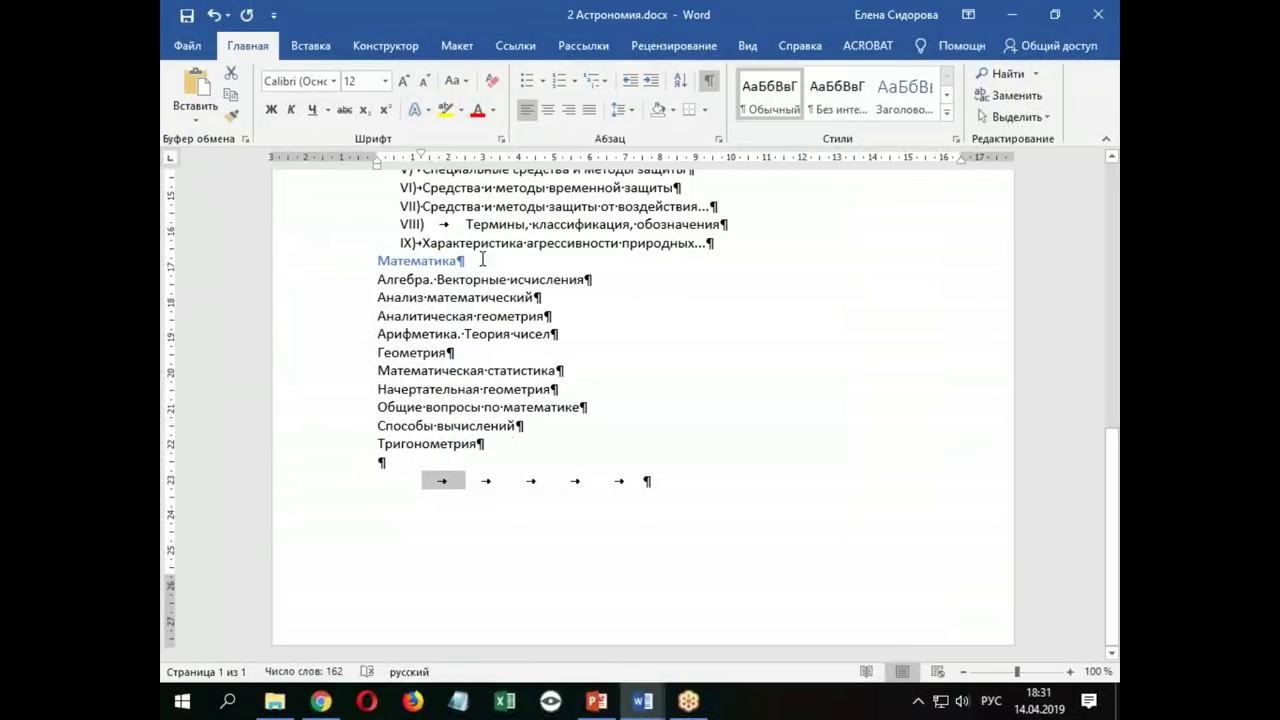
pyautogui.scroll(2, 436, 283)
pyautogui.scroll(2, 430, 330)
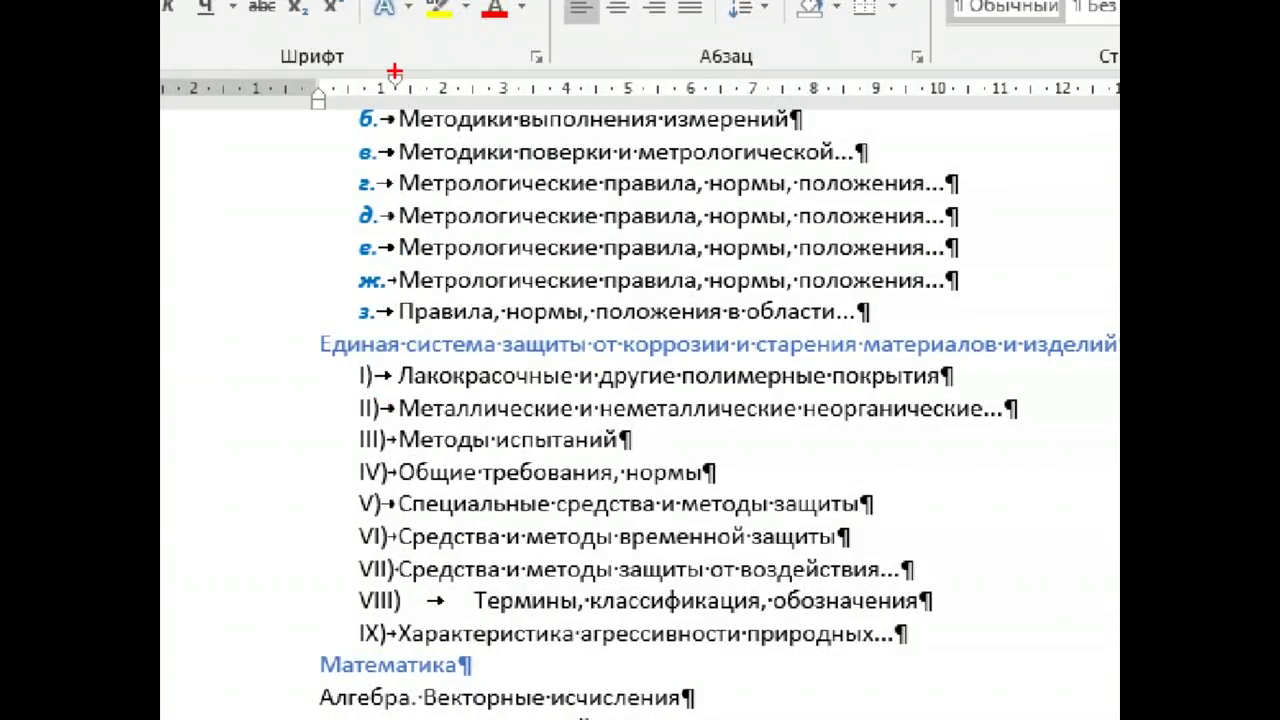
pyautogui.moveTo(395, 68); pyautogui.dragTo(394, 716)
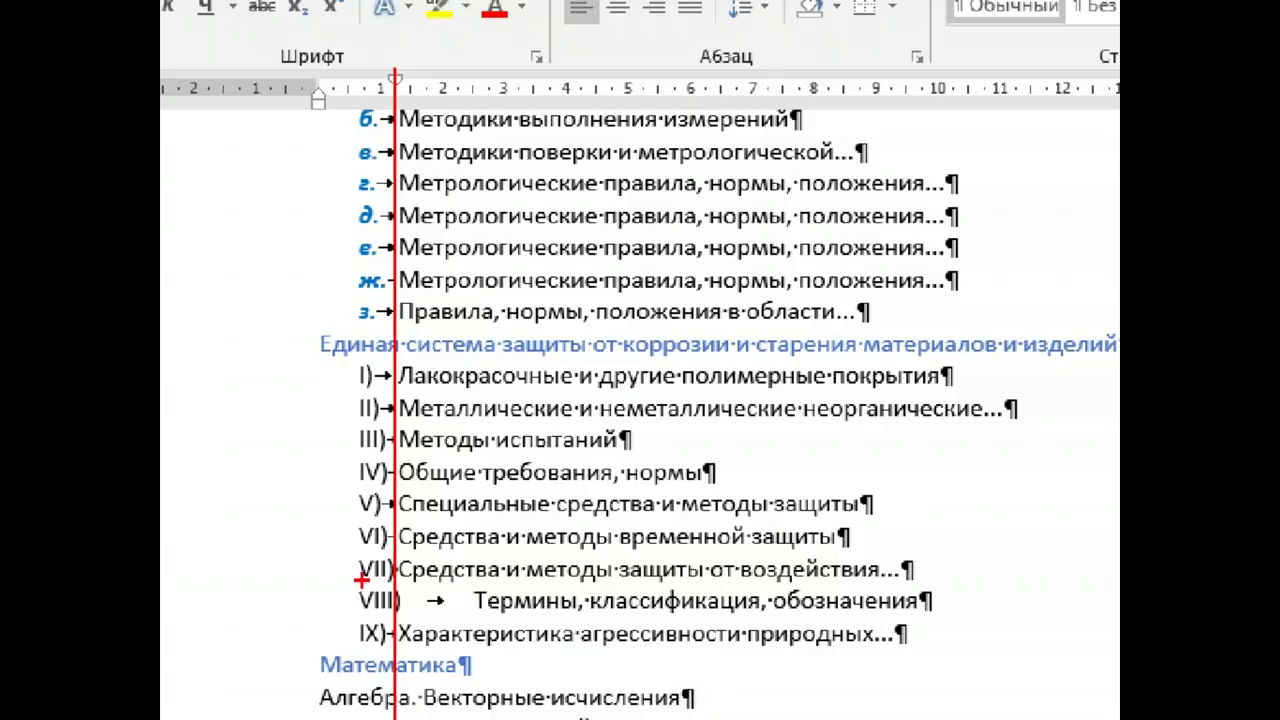
pyautogui.moveTo(362, 606); pyautogui.dragTo(465, 612)
pyautogui.moveTo(392, 585)
pyautogui.mouseDown()
pyautogui.moveTo(408, 601)
pyautogui.moveTo(372, 621)
pyautogui.mouseUp()
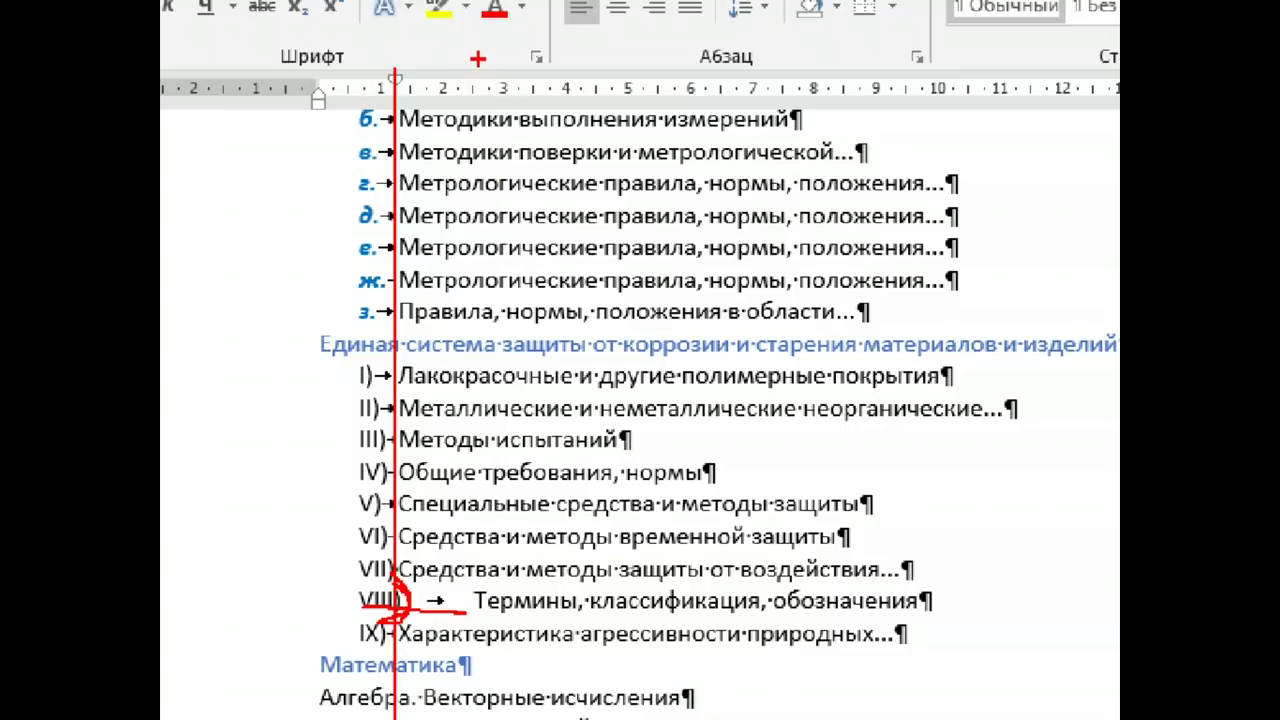
pyautogui.moveTo(471, 62); pyautogui.dragTo(472, 680)
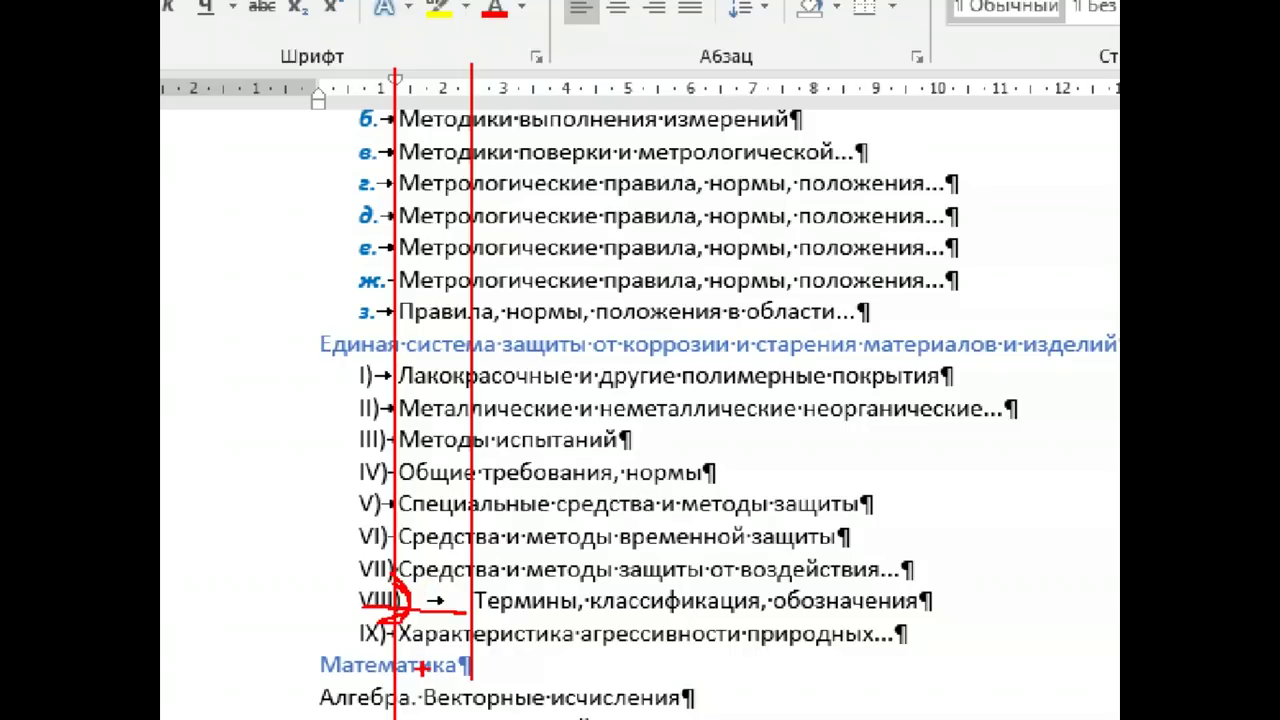
pyautogui.press('Escape')
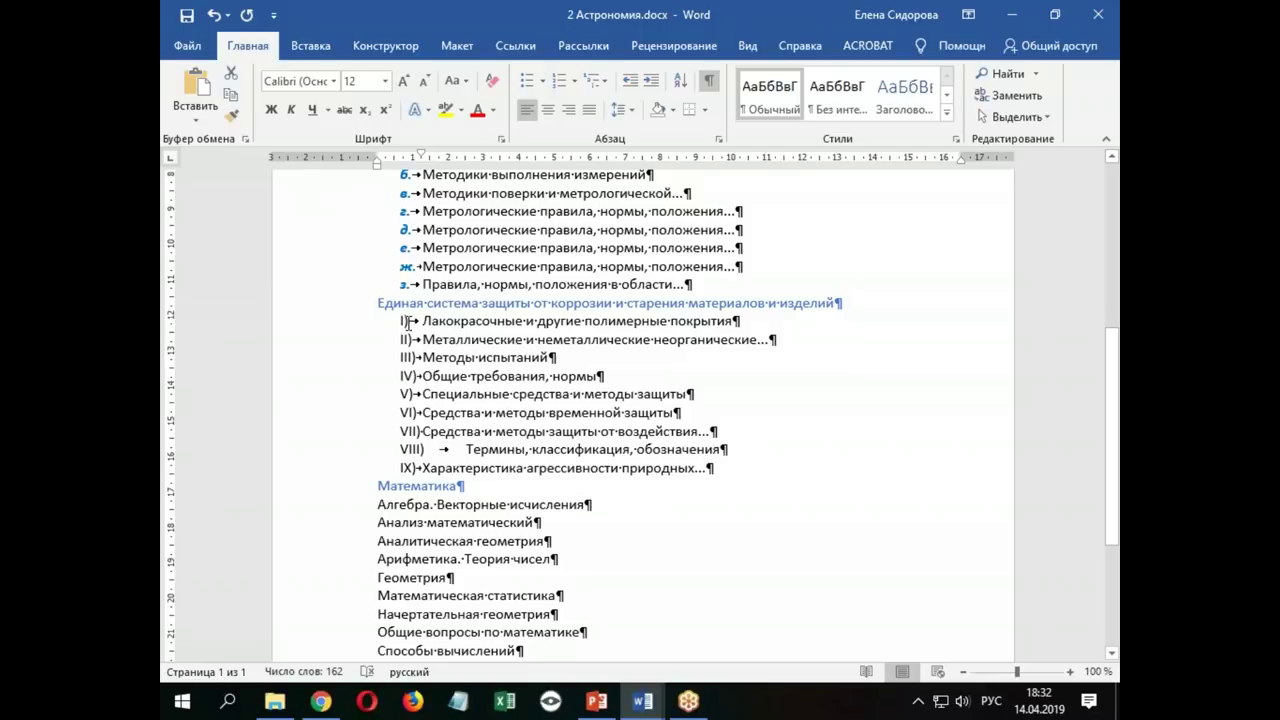
# Open the list context menu on the I) number of the Roman-numeral list
pyautogui.click(425, 321)
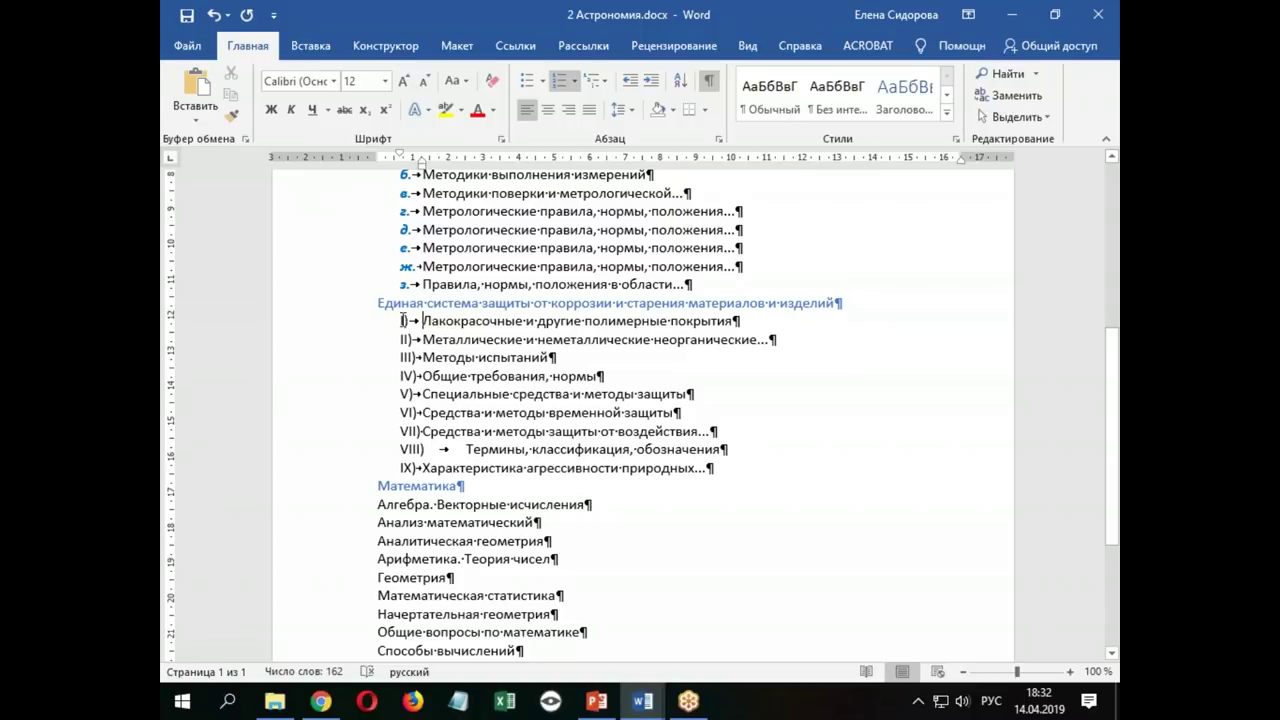
pyautogui.rightClick(403, 321)
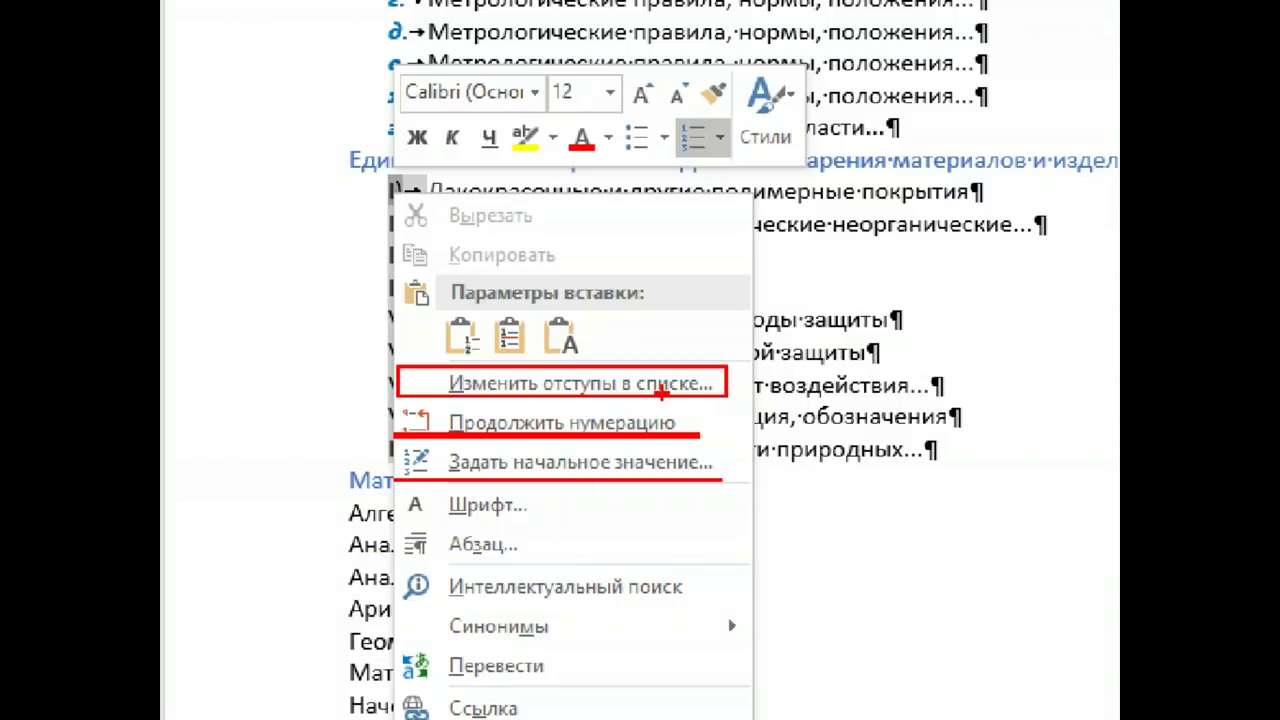
pyautogui.moveTo(747, 364); pyautogui.dragTo(777, 355)
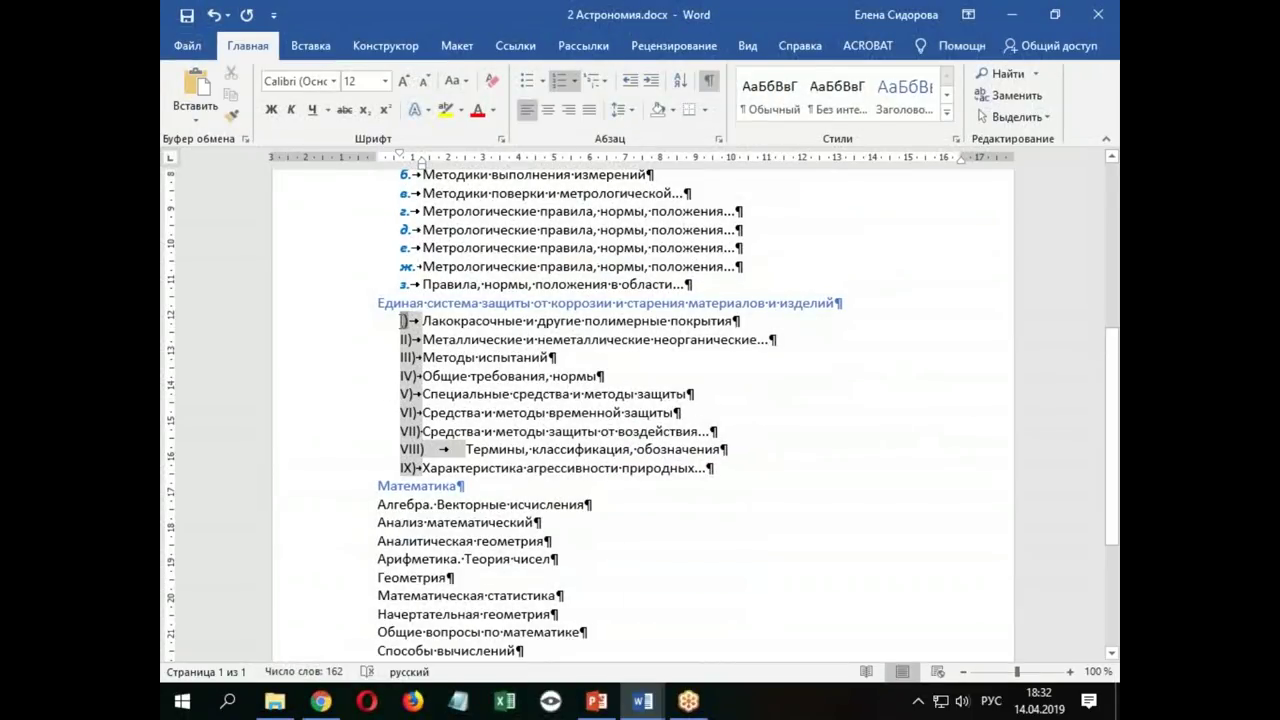
pyautogui.rightClick(404, 320)
# Set the Roman-numeral list's text indent to 2 см via Adjust List Indents
pyautogui.click(490, 433)
pyautogui.moveTo(634, 125); pyautogui.dragTo(640, 247)
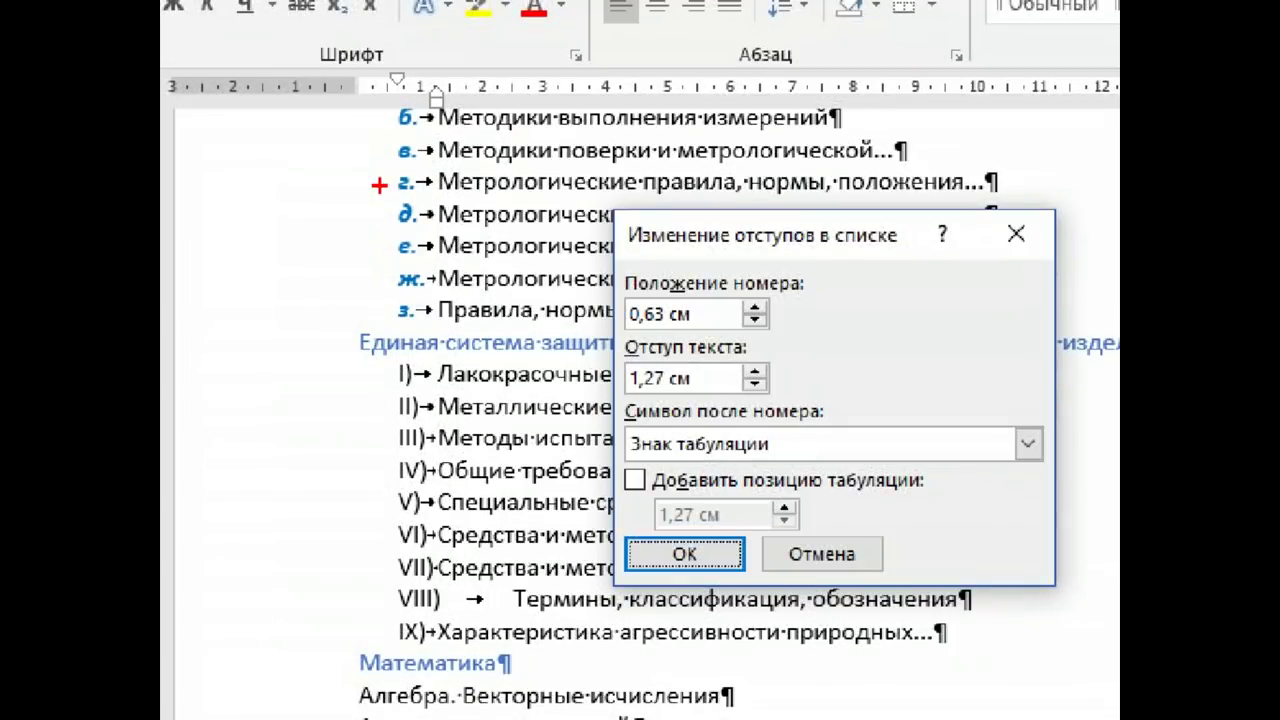
pyautogui.moveTo(396, 86); pyautogui.dragTo(398, 322)
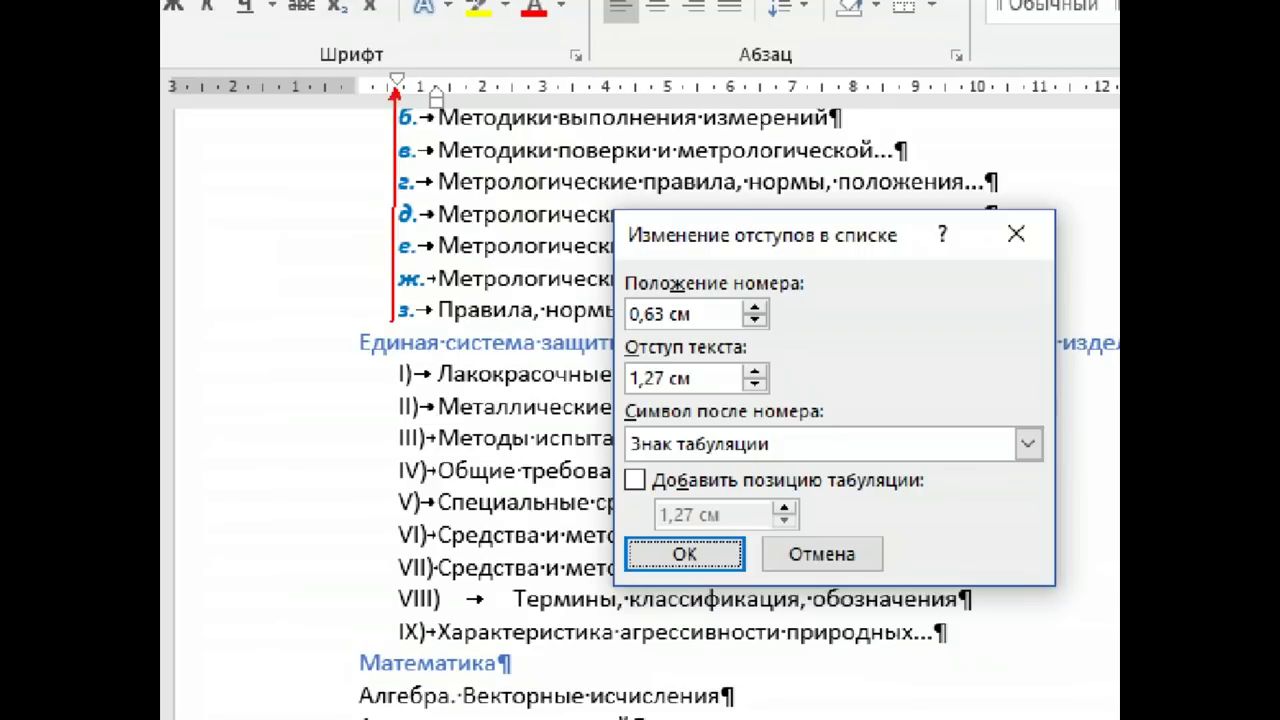
pyautogui.moveTo(395, 366); pyautogui.dragTo(397, 608)
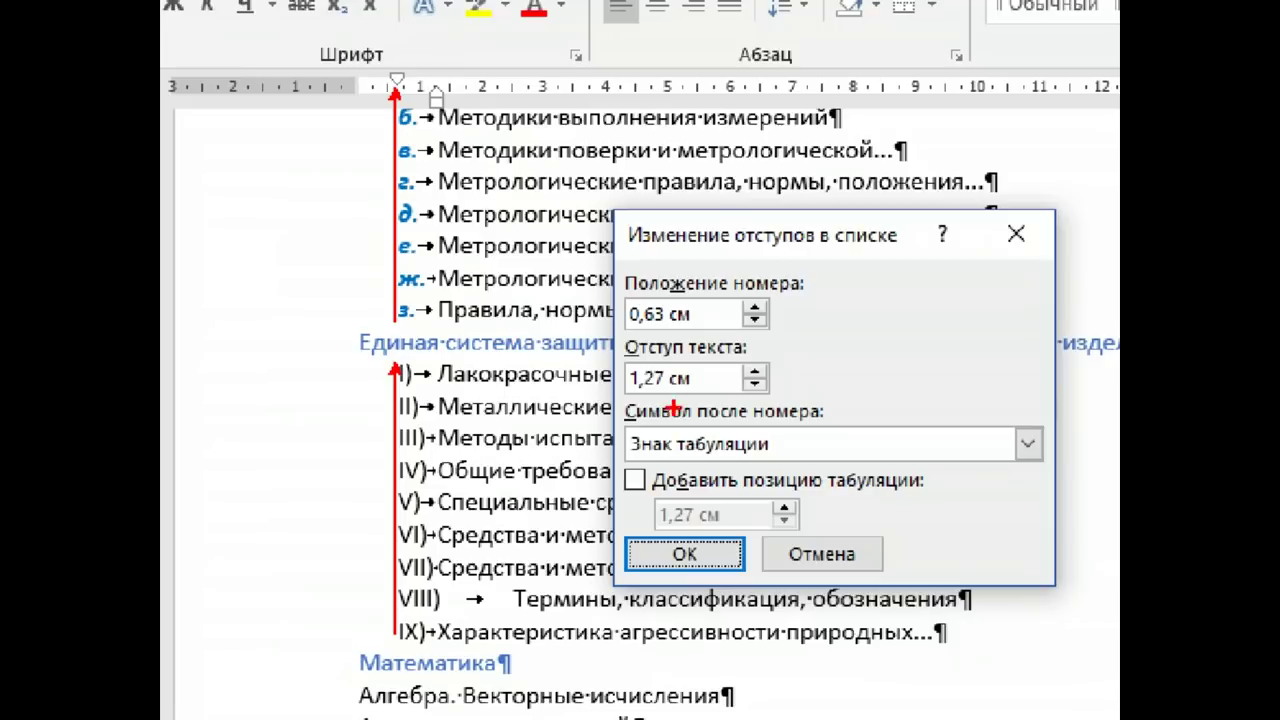
pyautogui.moveTo(631, 390); pyautogui.dragTo(674, 396)
pyautogui.moveTo(634, 390); pyautogui.dragTo(672, 390)
pyautogui.moveTo(684, 352)
pyautogui.mouseDown()
pyautogui.moveTo(701, 366)
pyautogui.moveTo(695, 354)
pyautogui.mouseUp()
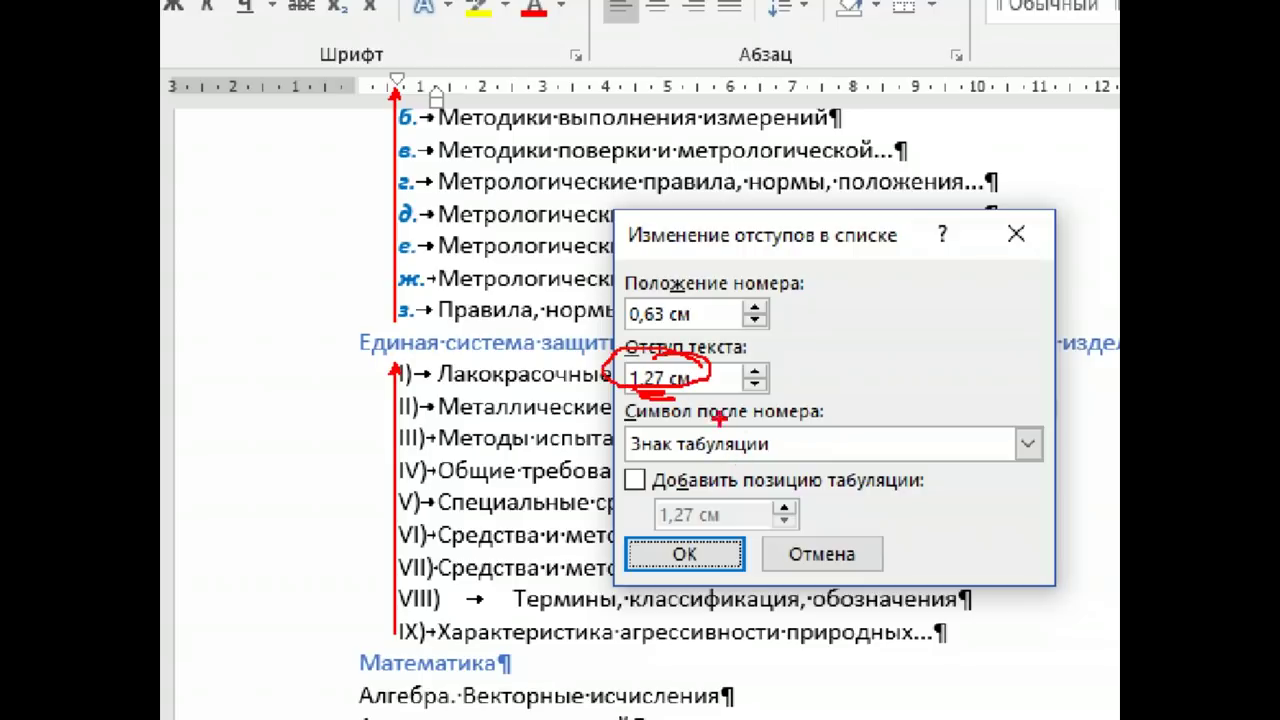
pyautogui.moveTo(786, 368)
pyautogui.mouseDown()
pyautogui.moveTo(800, 366)
pyautogui.moveTo(796, 398)
pyautogui.mouseUp()
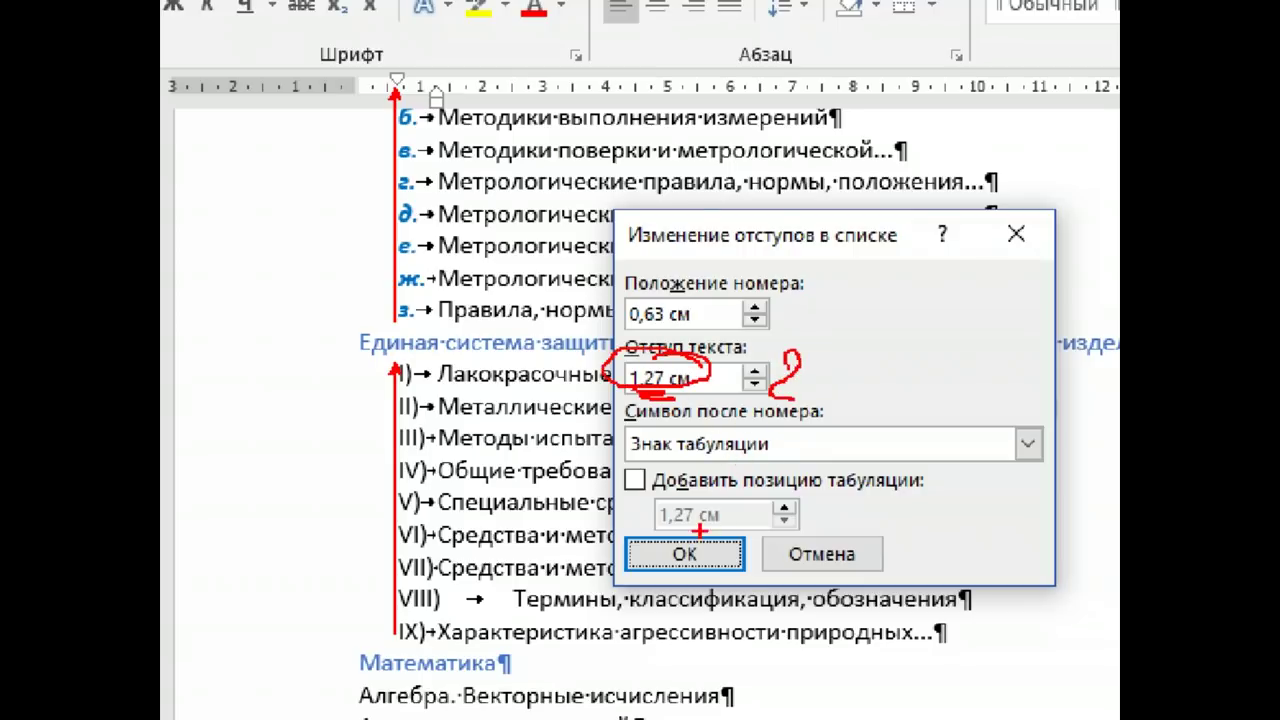
pyautogui.doubleClick(576, 323)
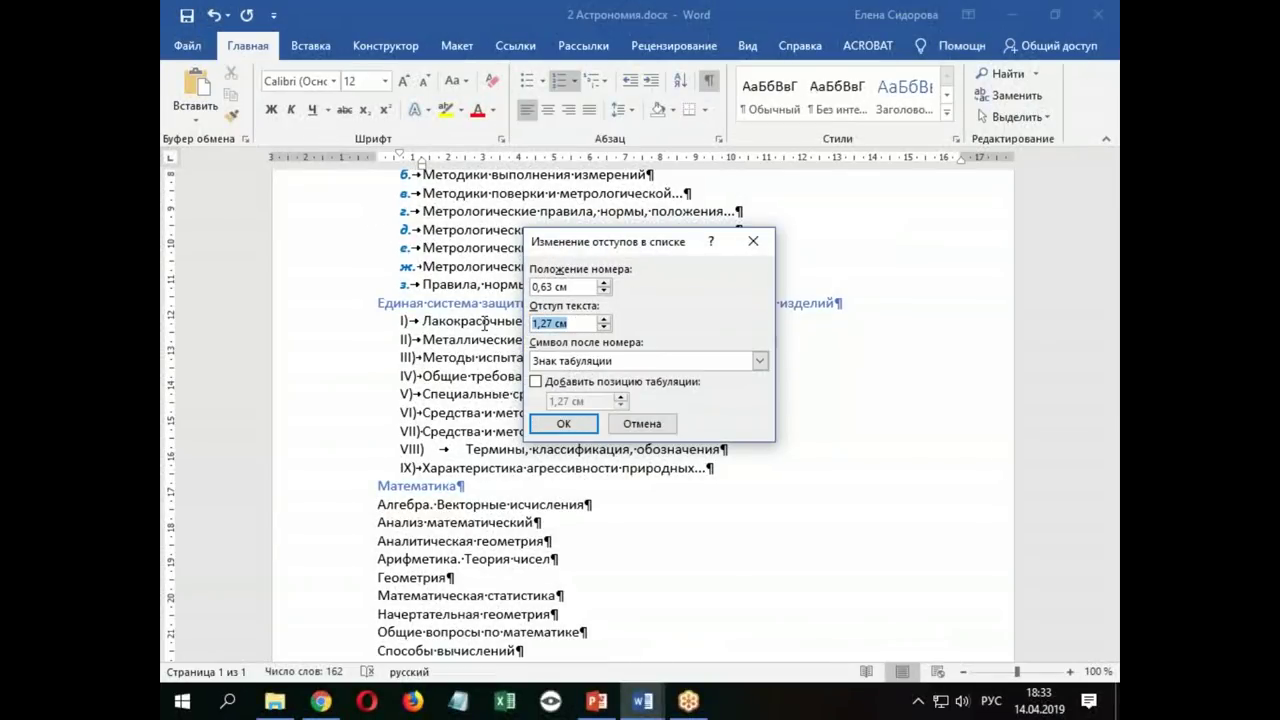
pyautogui.write('2')
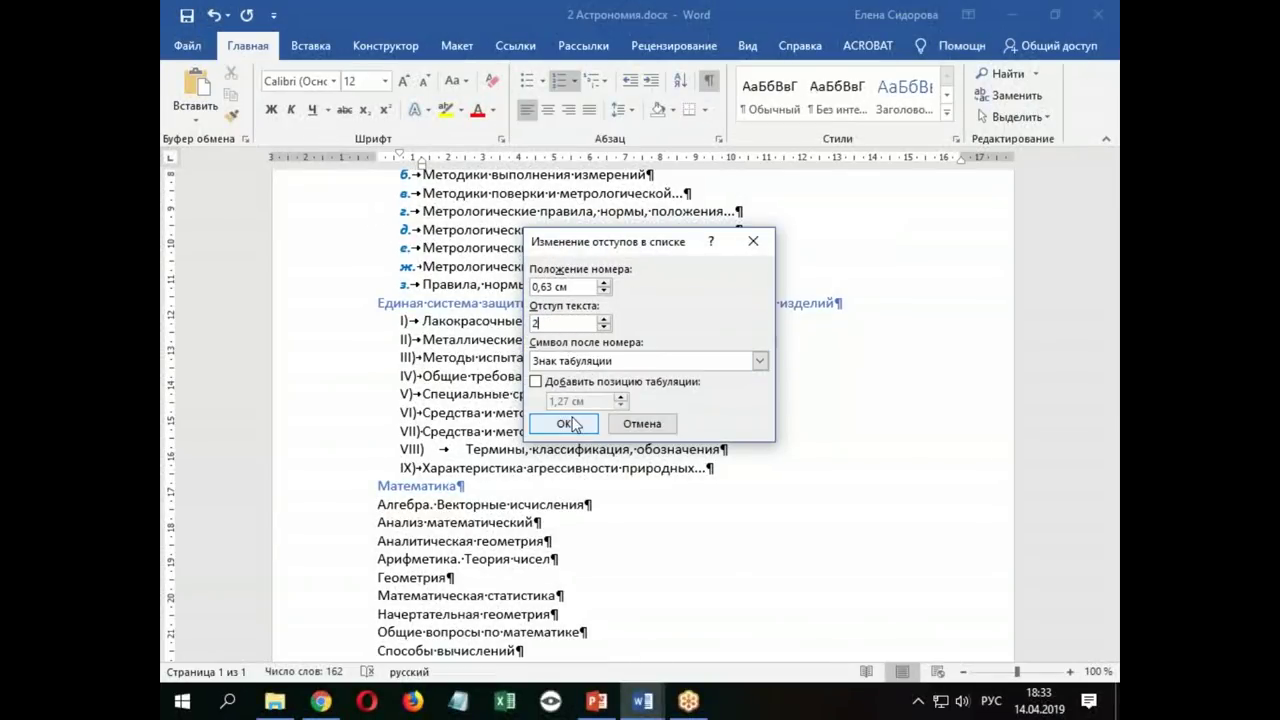
pyautogui.click(566, 423)
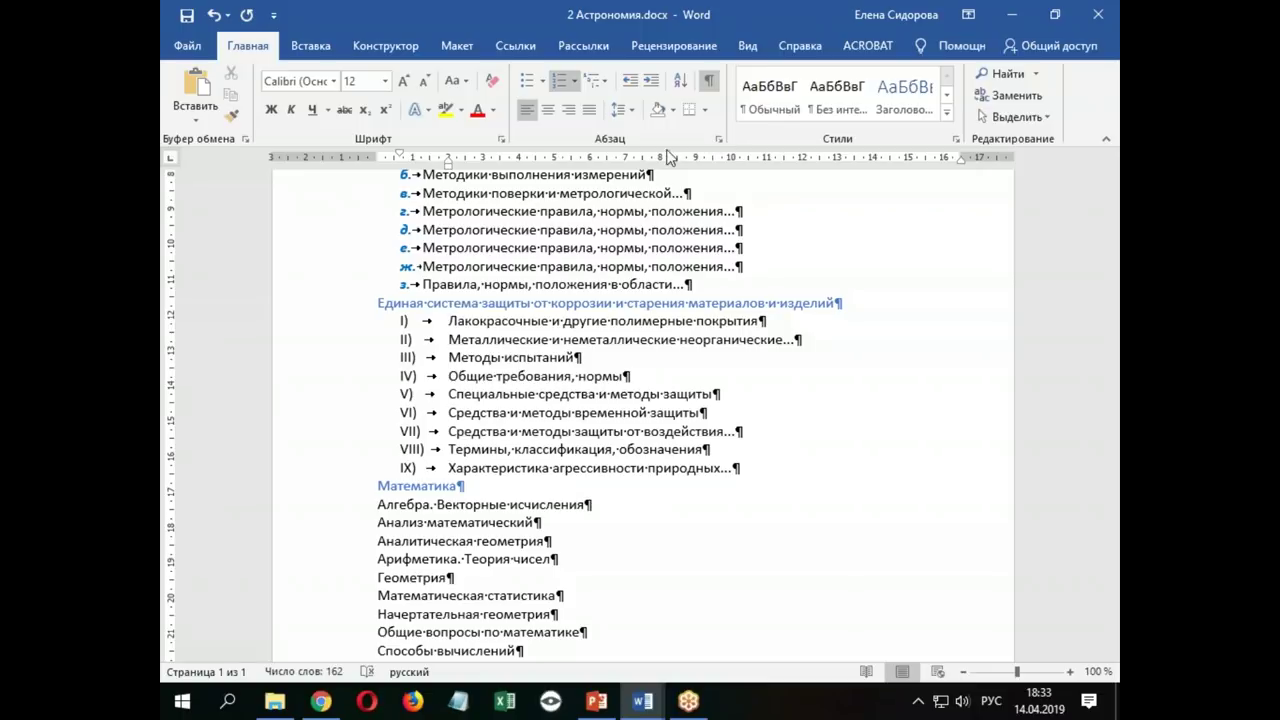
# Change the list's text indent from 2 см to 1,5 см
pyautogui.click(404, 321)
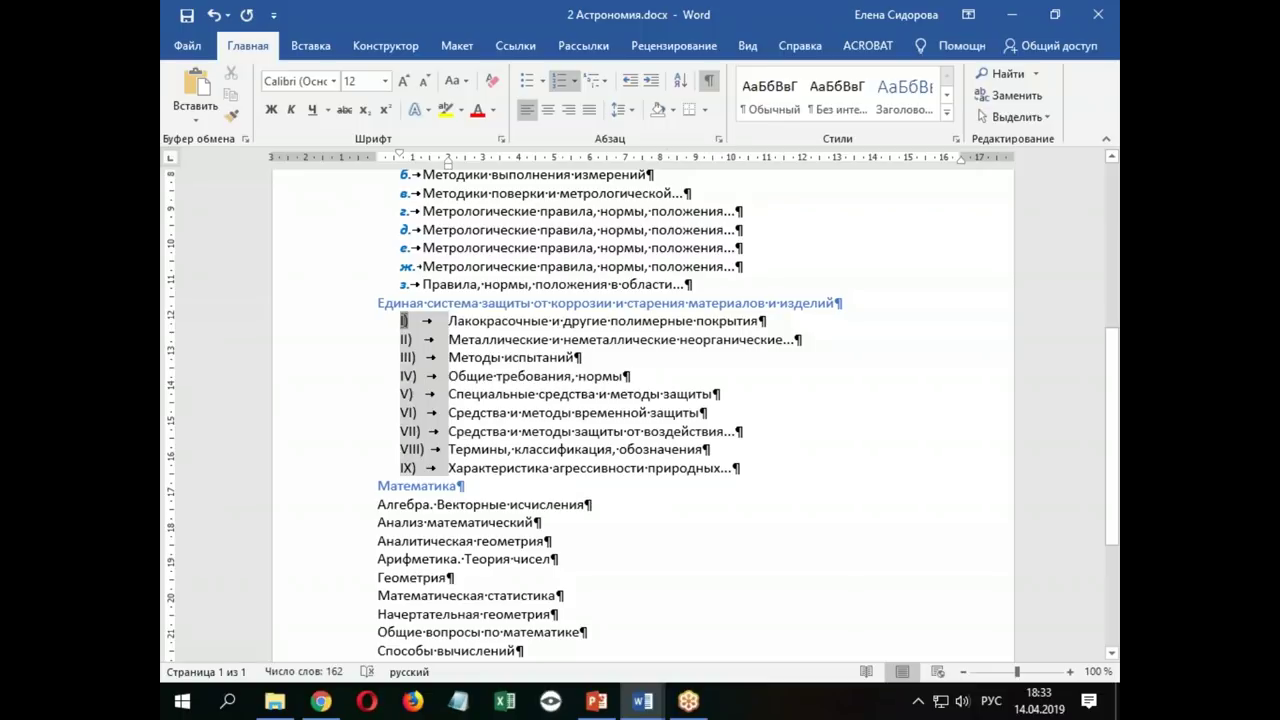
pyautogui.rightClick(404, 321)
pyautogui.click(520, 428)
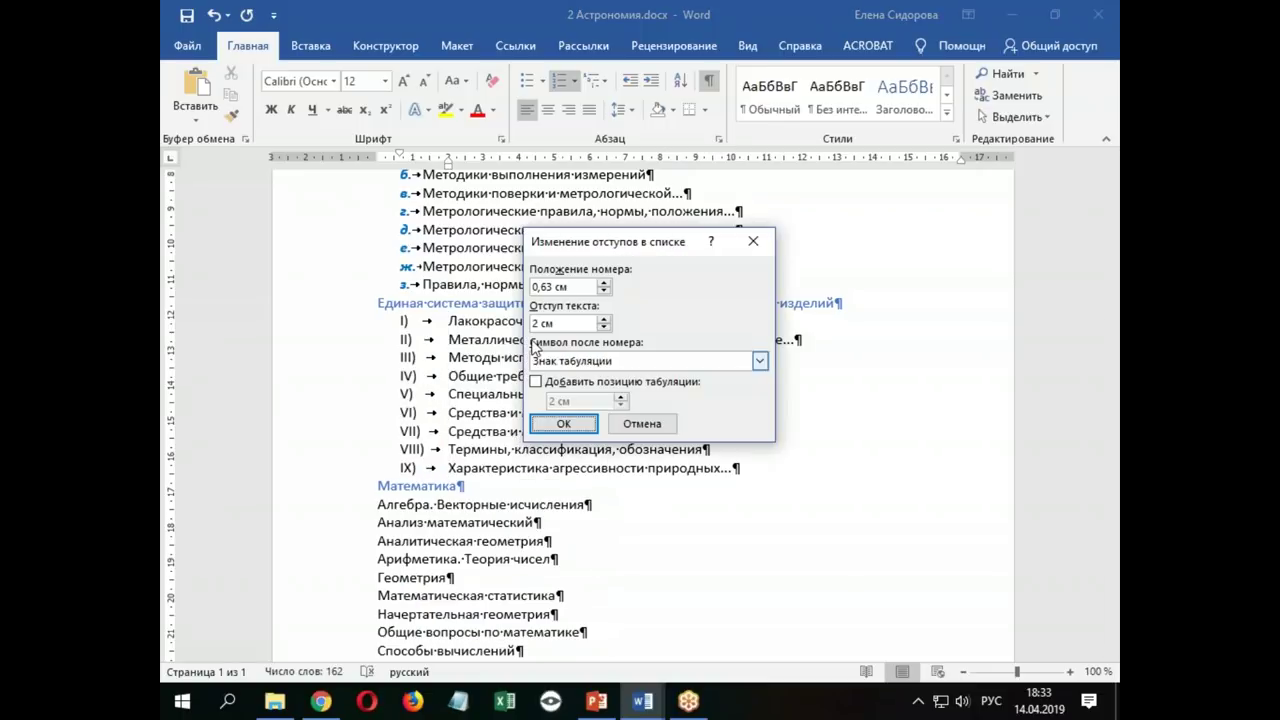
pyautogui.moveTo(565, 323); pyautogui.dragTo(533, 323)
pyautogui.write('1,5')
pyautogui.click(566, 424)
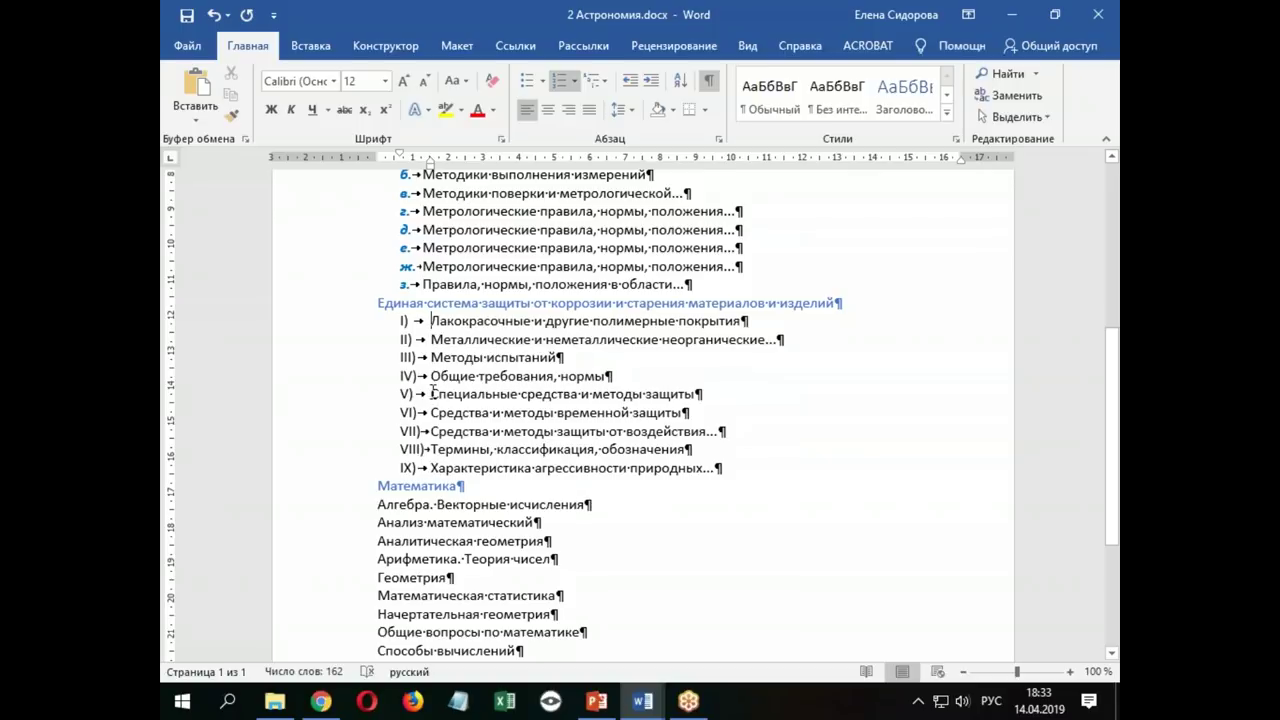
# Paste Алгебра–Геометрия after item IX) as items X)–XIV) and delete the empty XV) line
pyautogui.scroll(-4, 484, 399)
pyautogui.scroll(1, 484, 395)
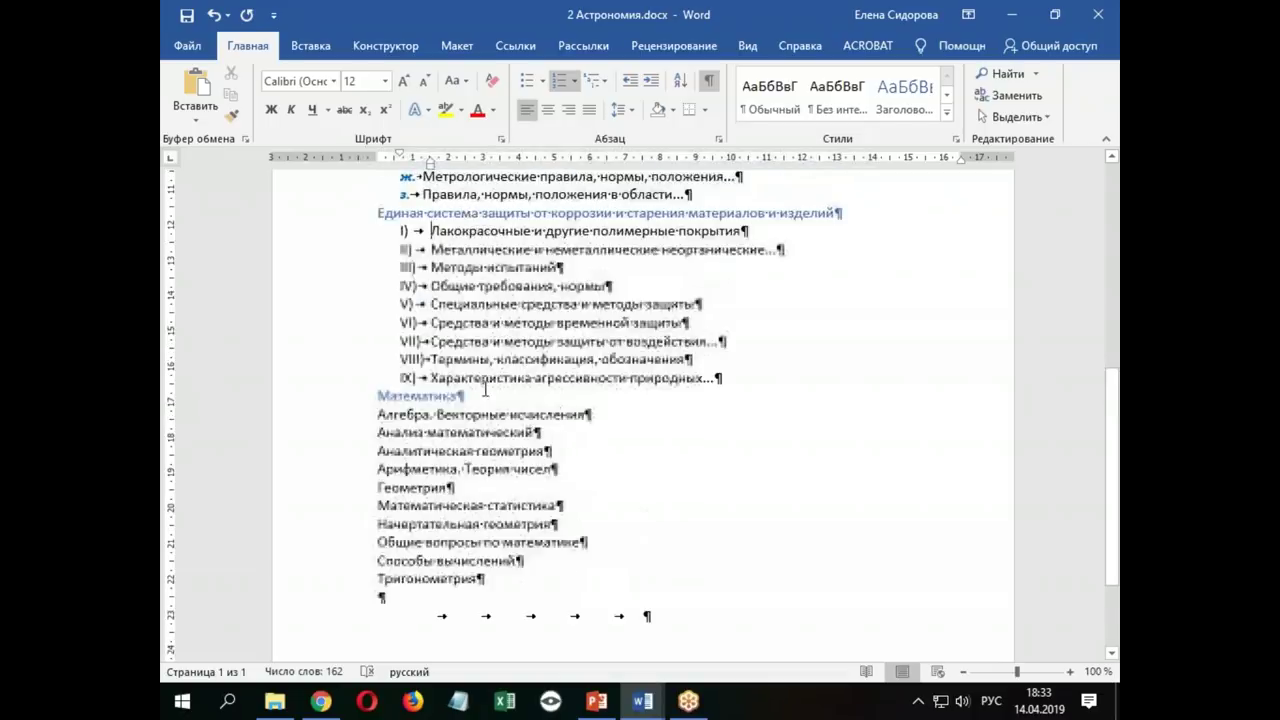
pyautogui.scroll(2, 485, 392)
pyautogui.scroll(-2, 484, 388)
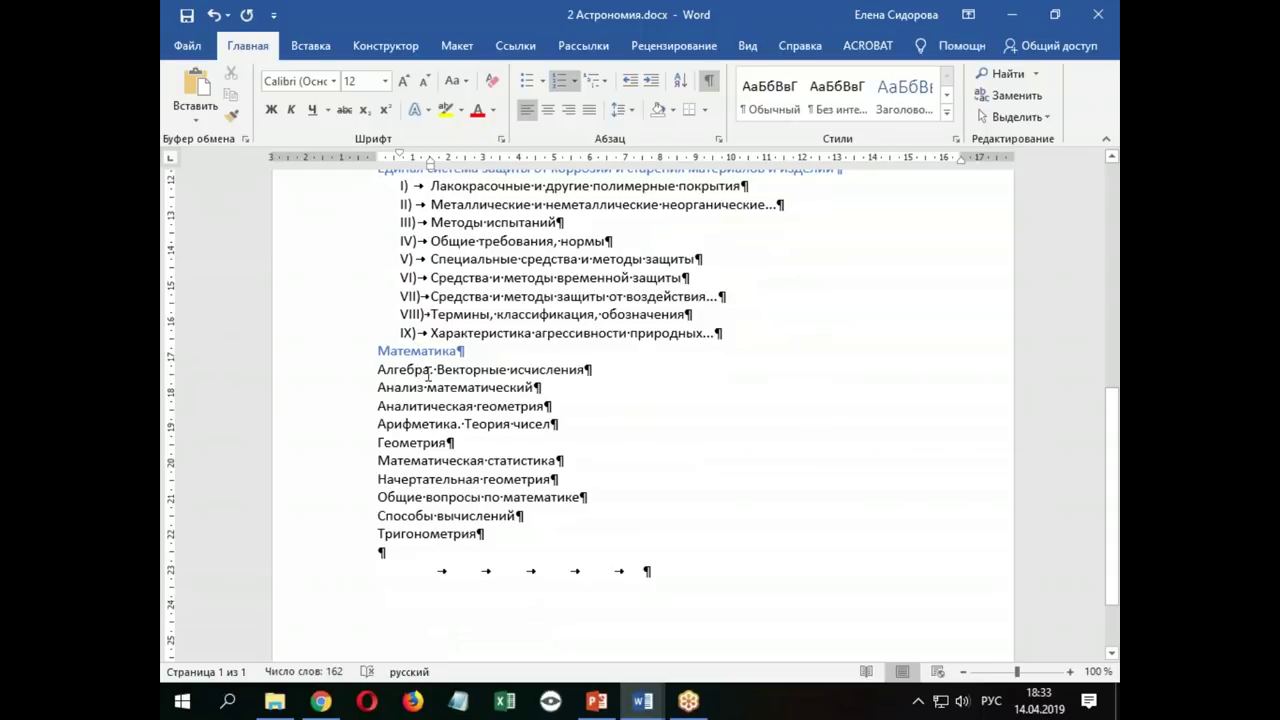
pyautogui.moveTo(377, 369); pyautogui.dragTo(455, 442)
pyautogui.hotkey('ctrl', 'c')
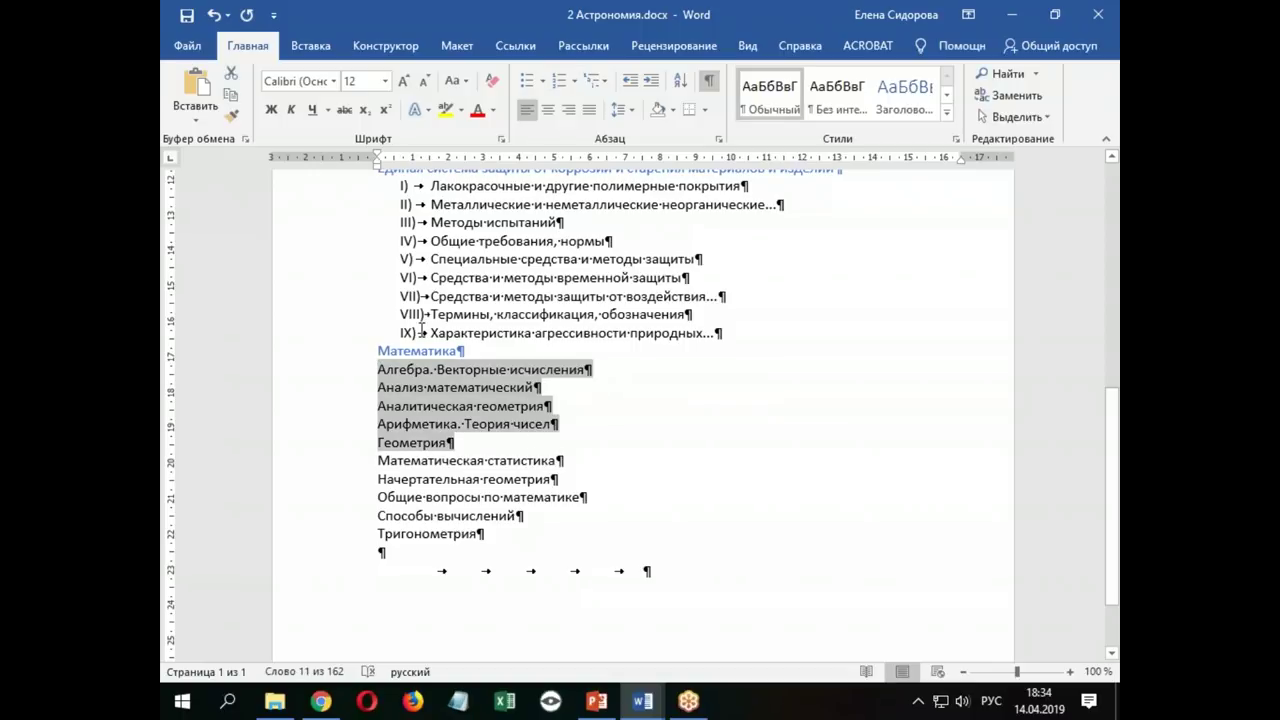
pyautogui.click(716, 333)
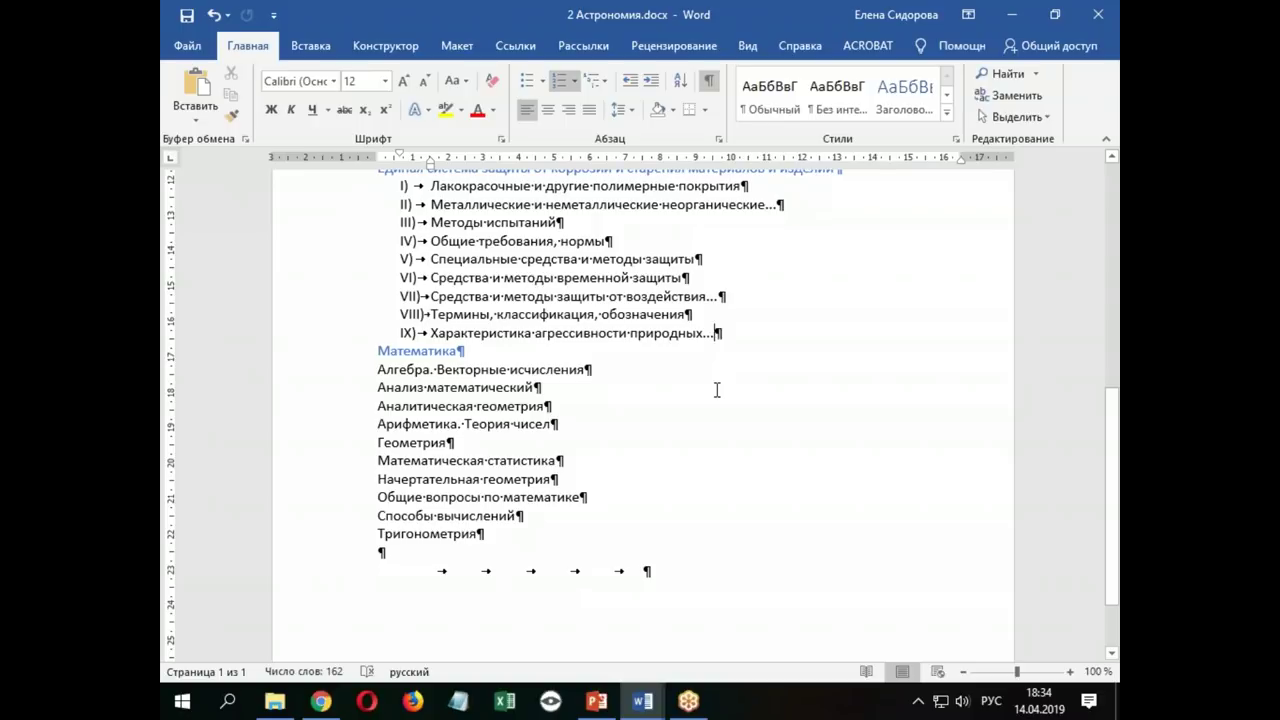
pyautogui.press('Return')
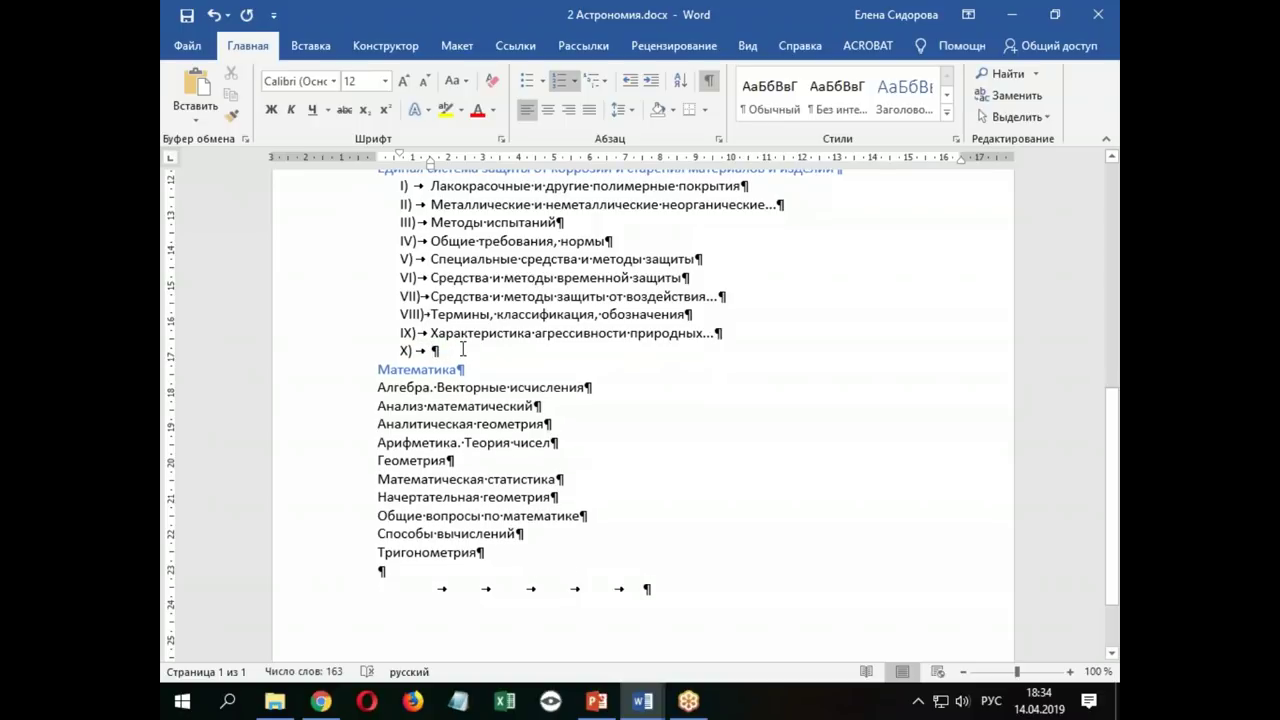
pyautogui.hotkey('ctrl', 'v')
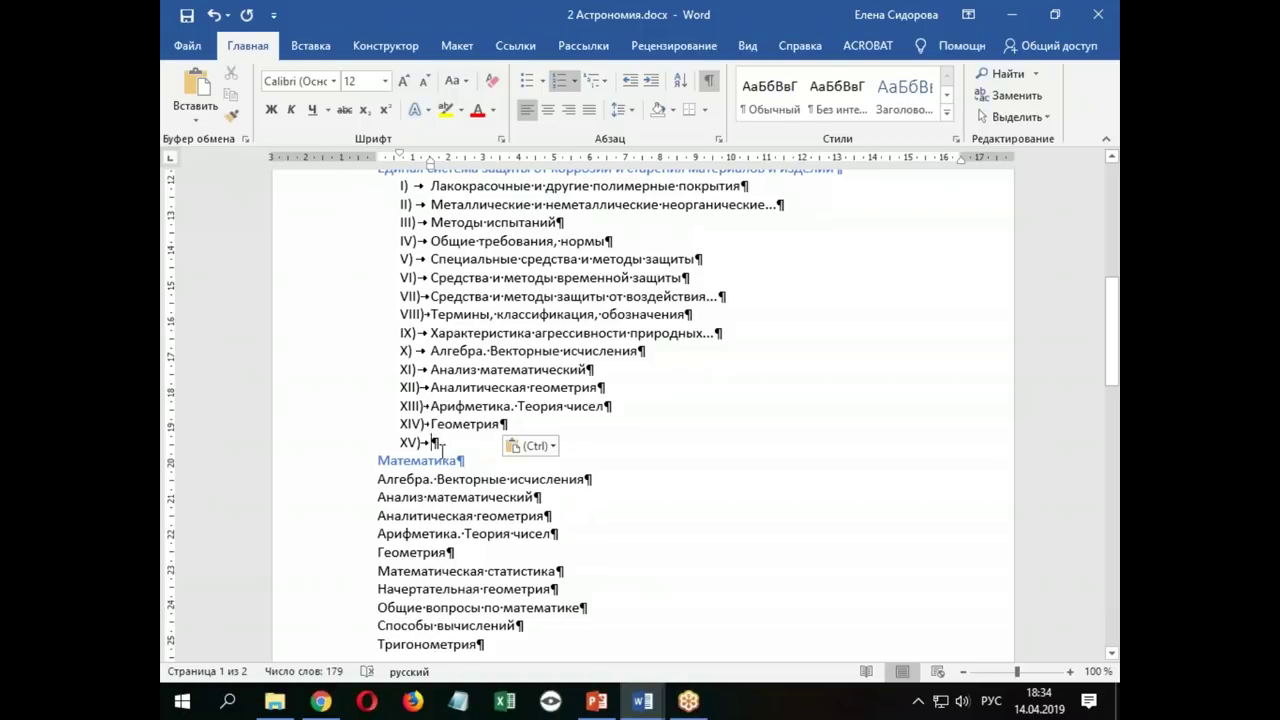
pyautogui.click(340, 448)
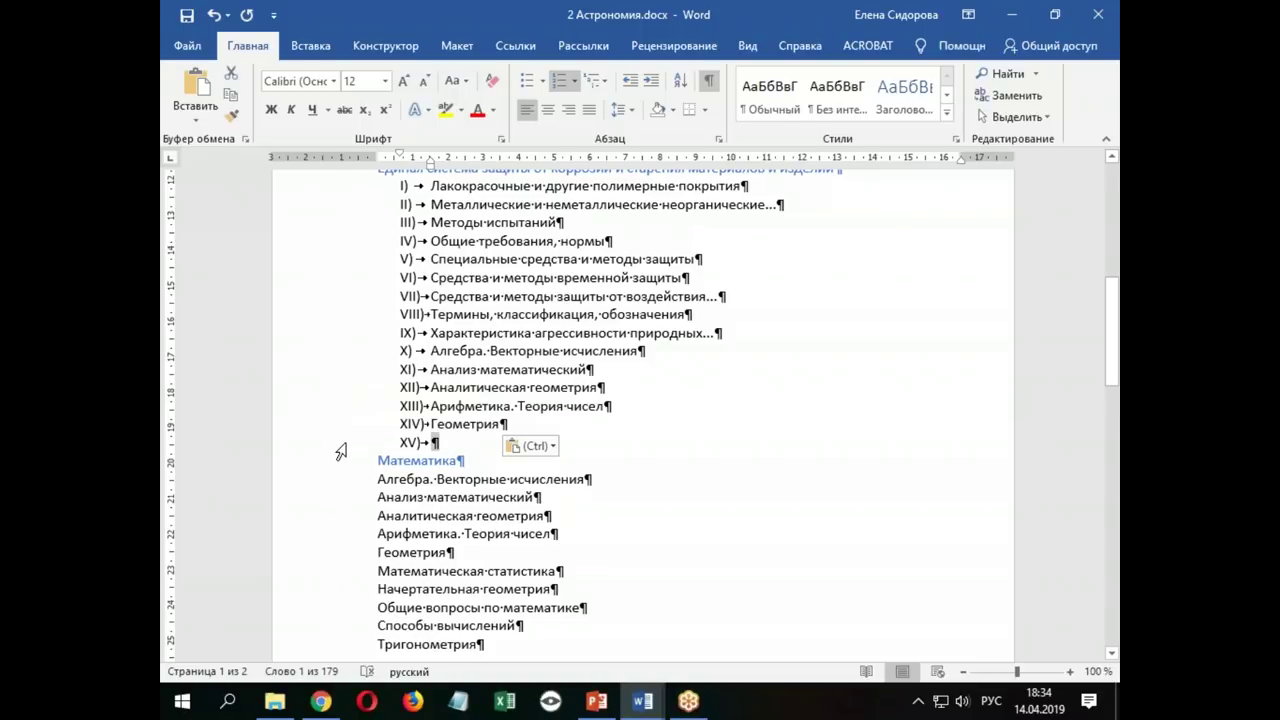
pyautogui.press('Delete')
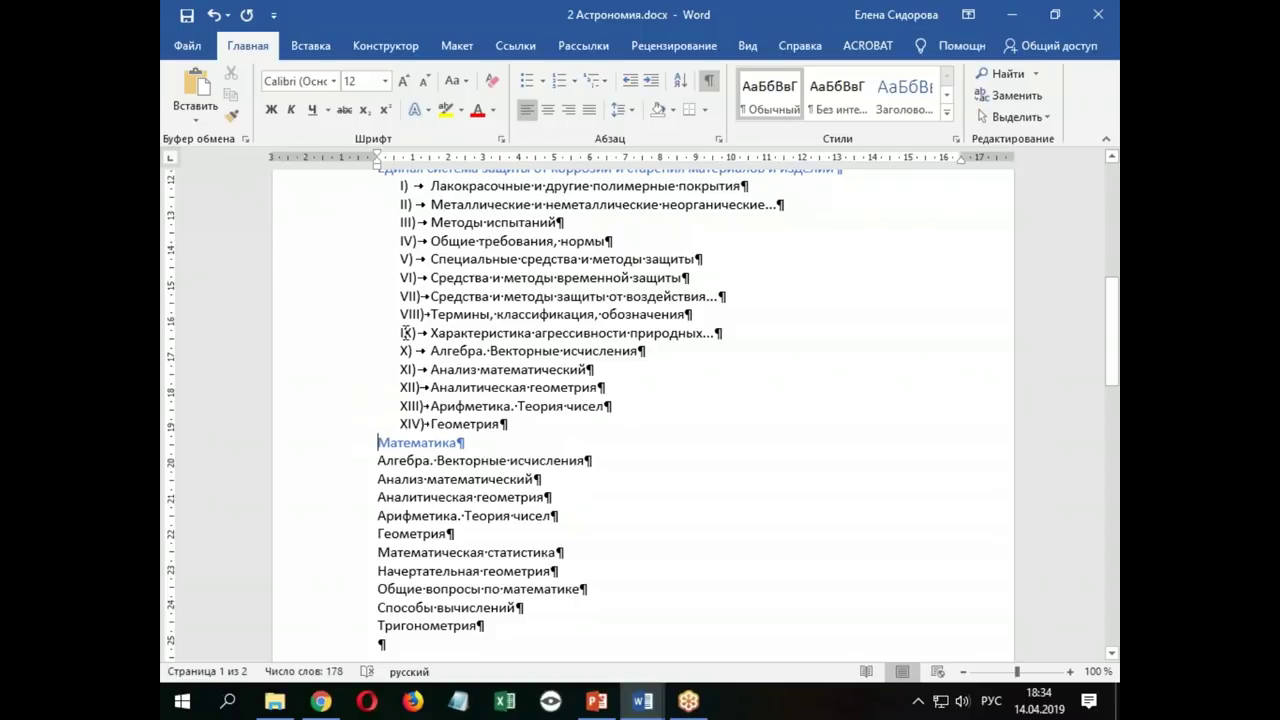
# Restart the Roman numbering at I) from the Характеристика агрессивности природных item
pyautogui.click(407, 333)
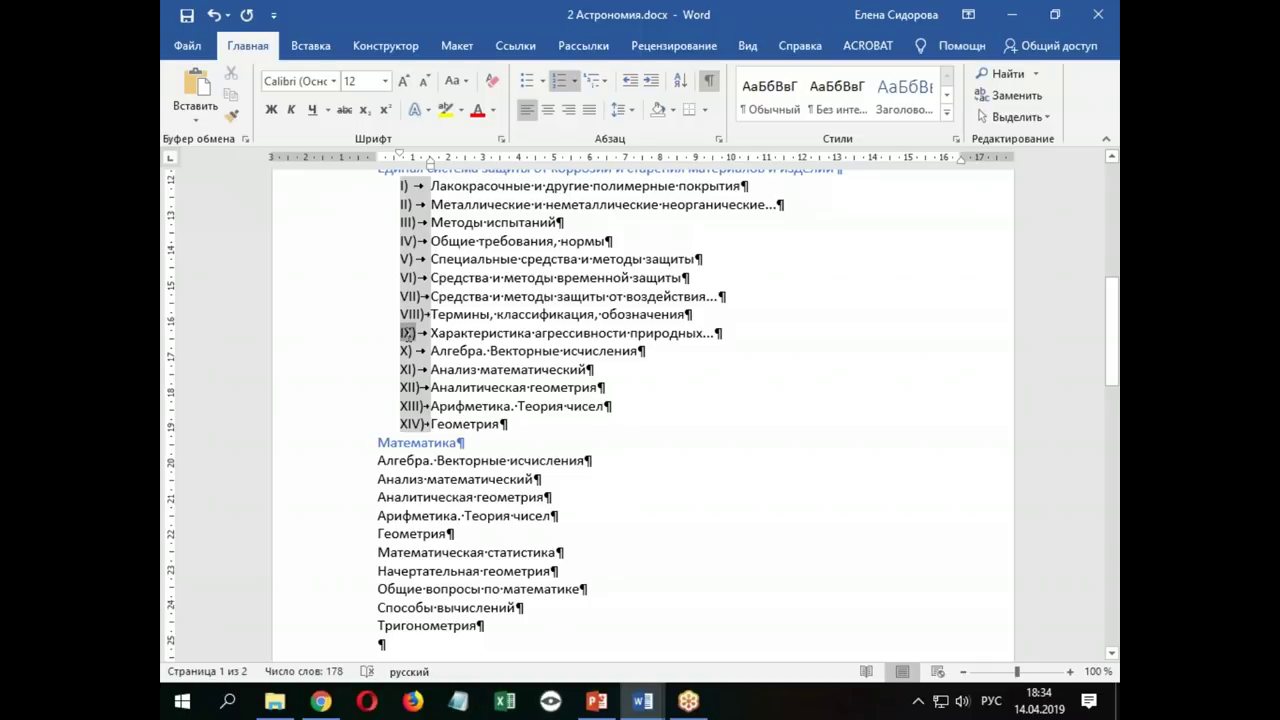
pyautogui.rightClick(407, 333)
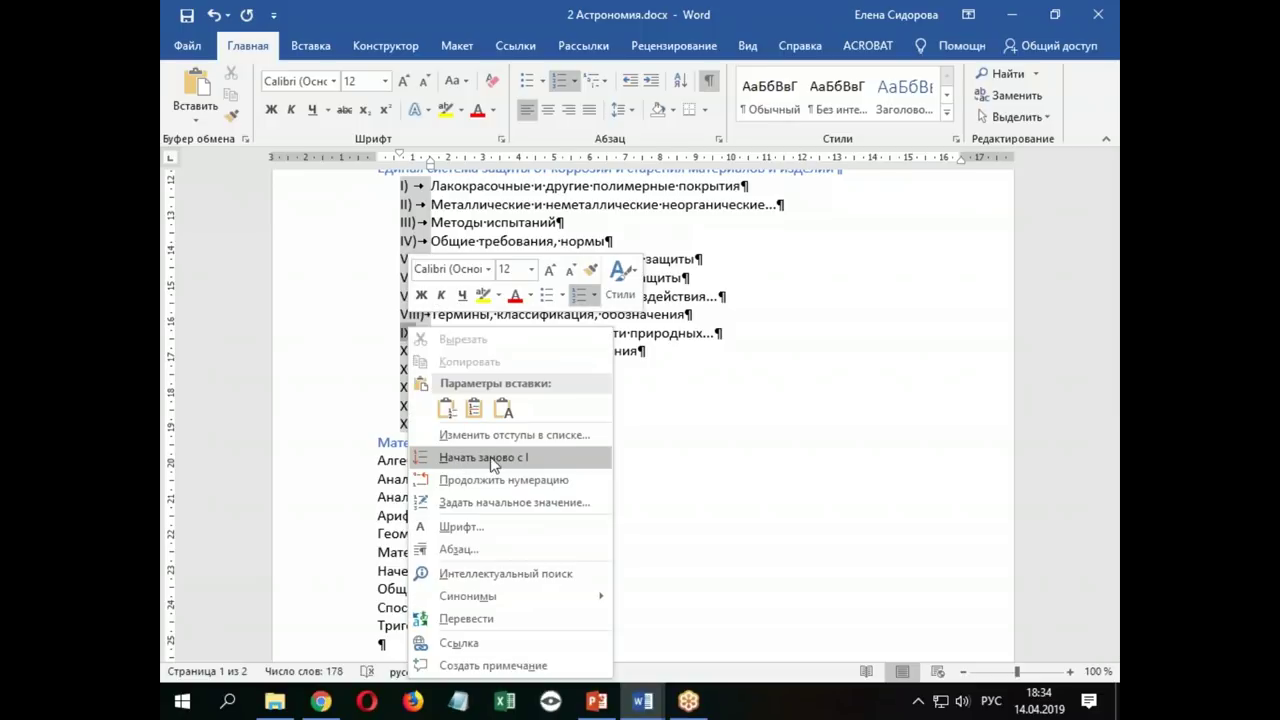
pyautogui.press('Escape')
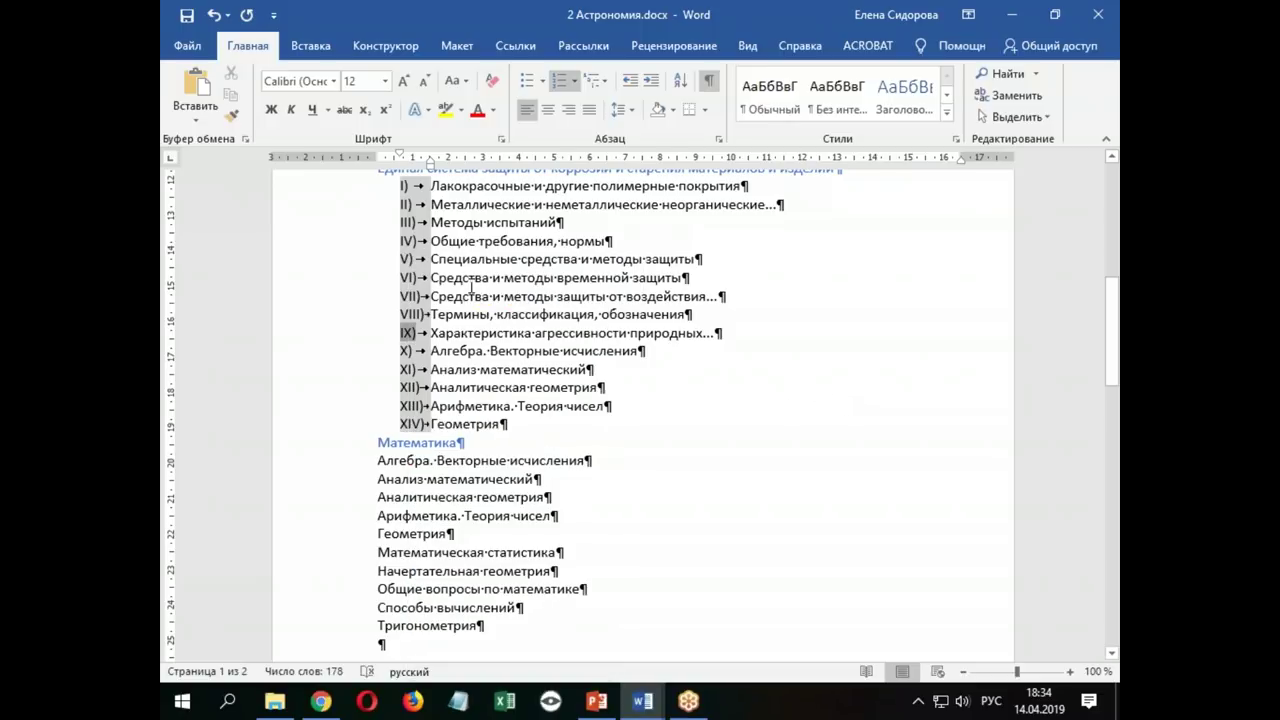
pyautogui.scroll(4, 480, 300)
pyautogui.scroll(-2, 475, 280)
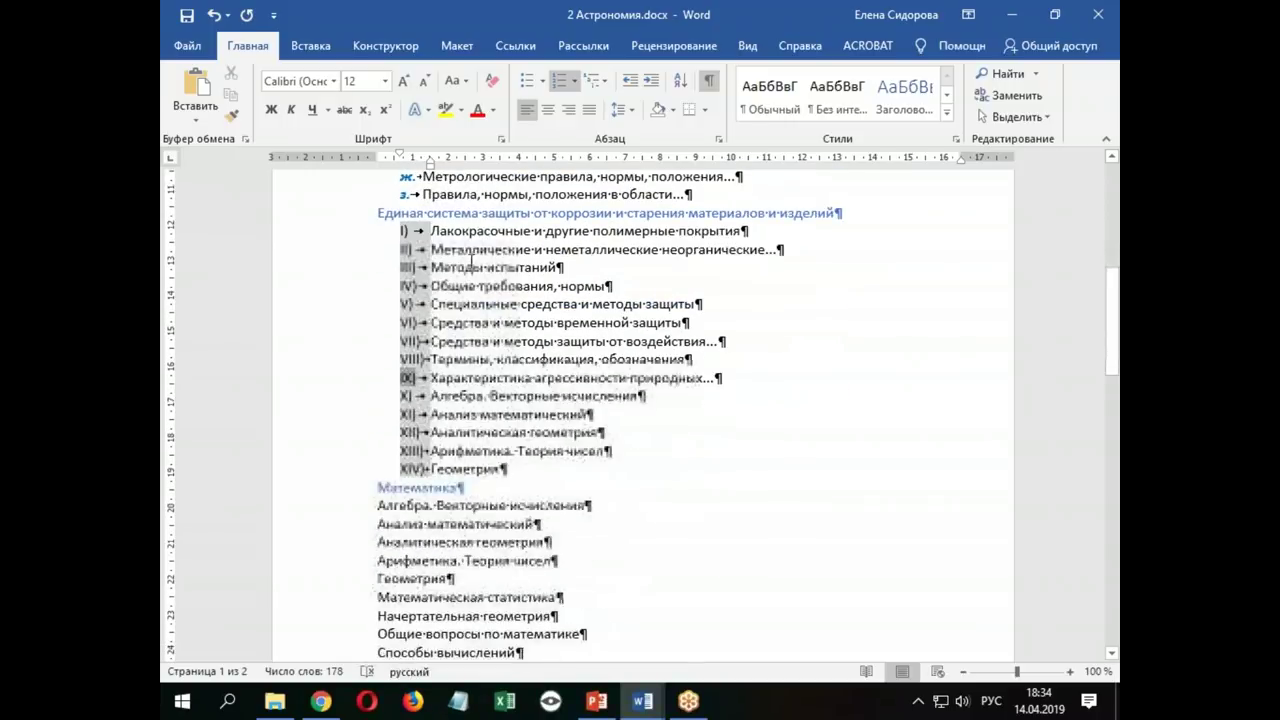
pyautogui.scroll(-2, 471, 260)
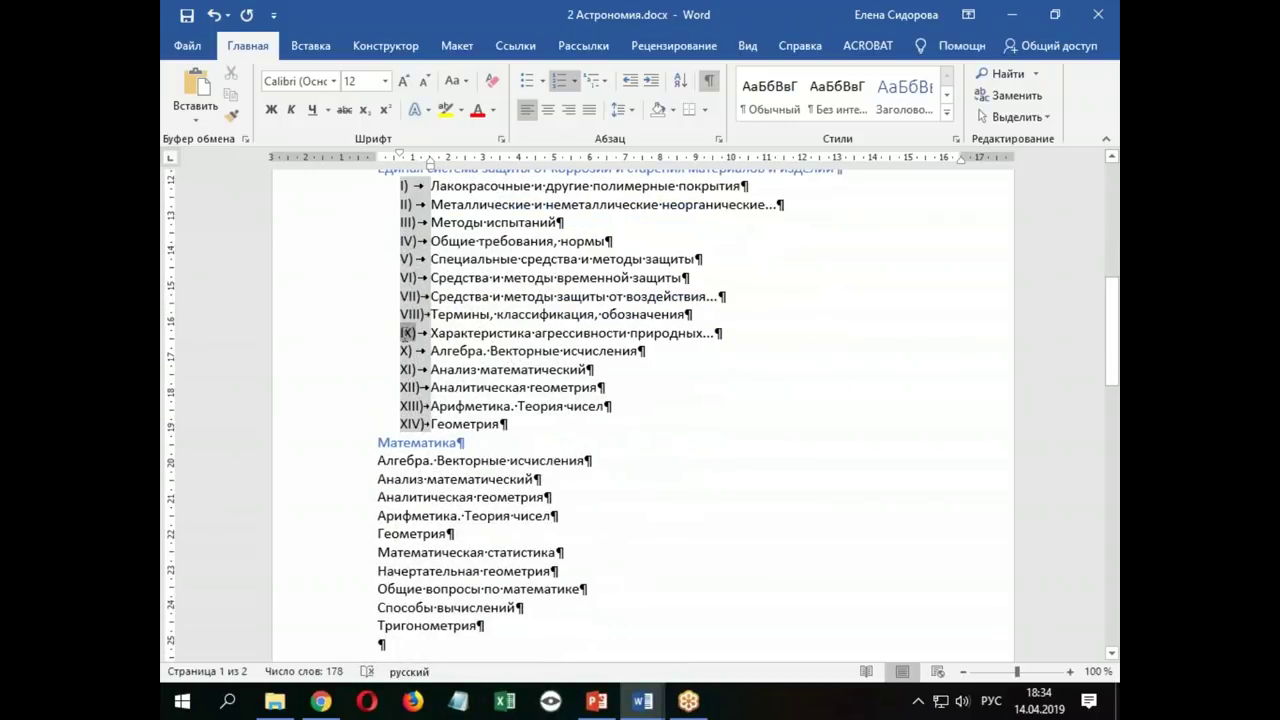
pyautogui.rightClick(406, 328)
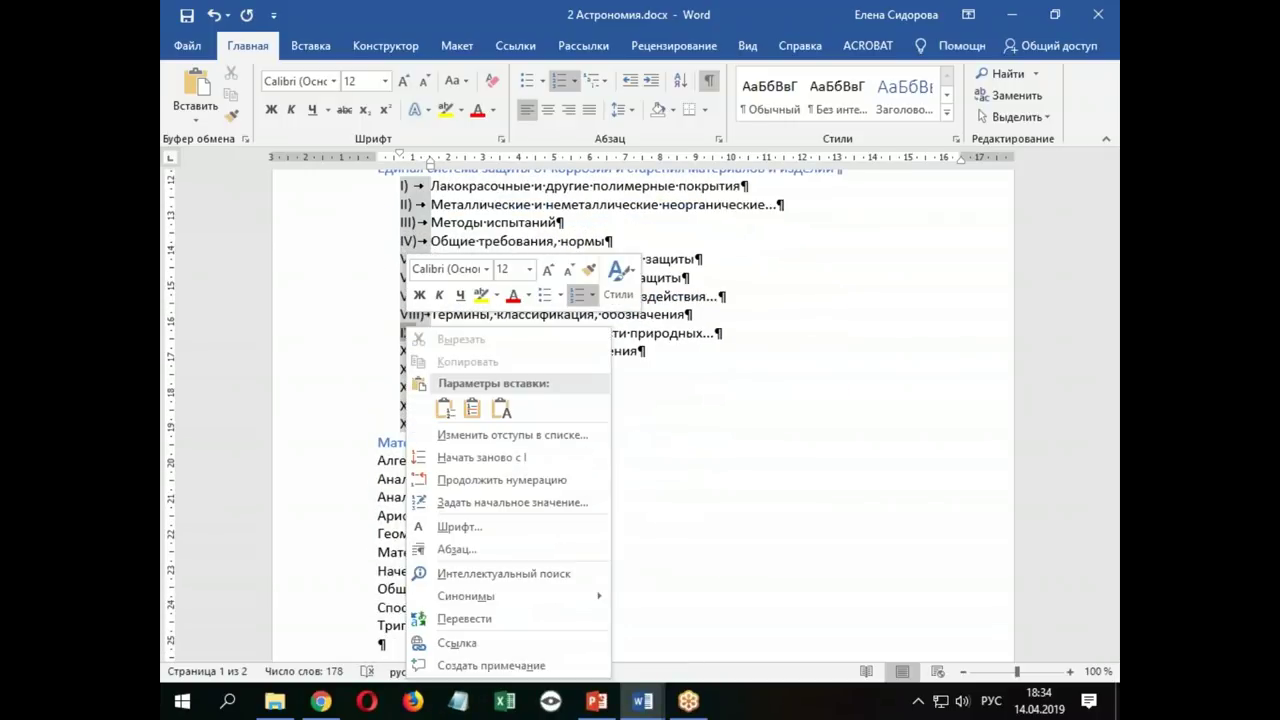
pyautogui.click(478, 458)
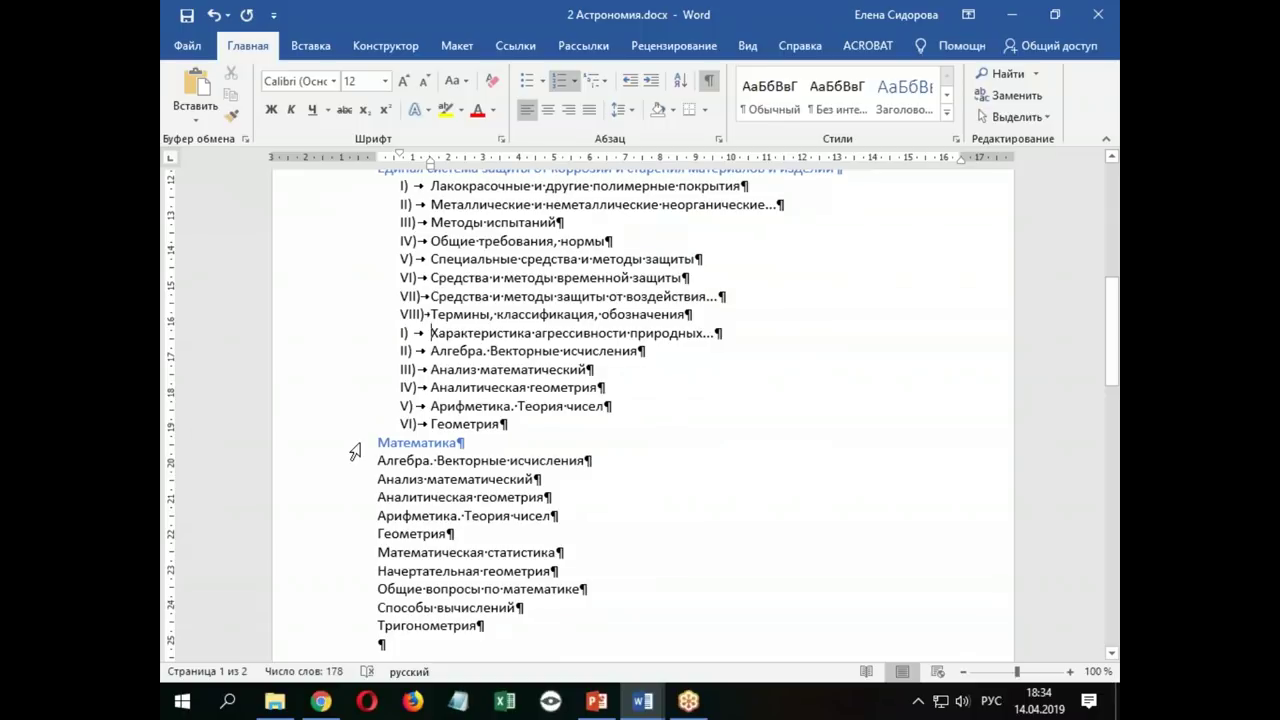
# Number Арифметика through Общие вопросы по математике I), II), III), then delete the Арифметика and Геометрия lines
pyautogui.scroll(-1, 398, 354)
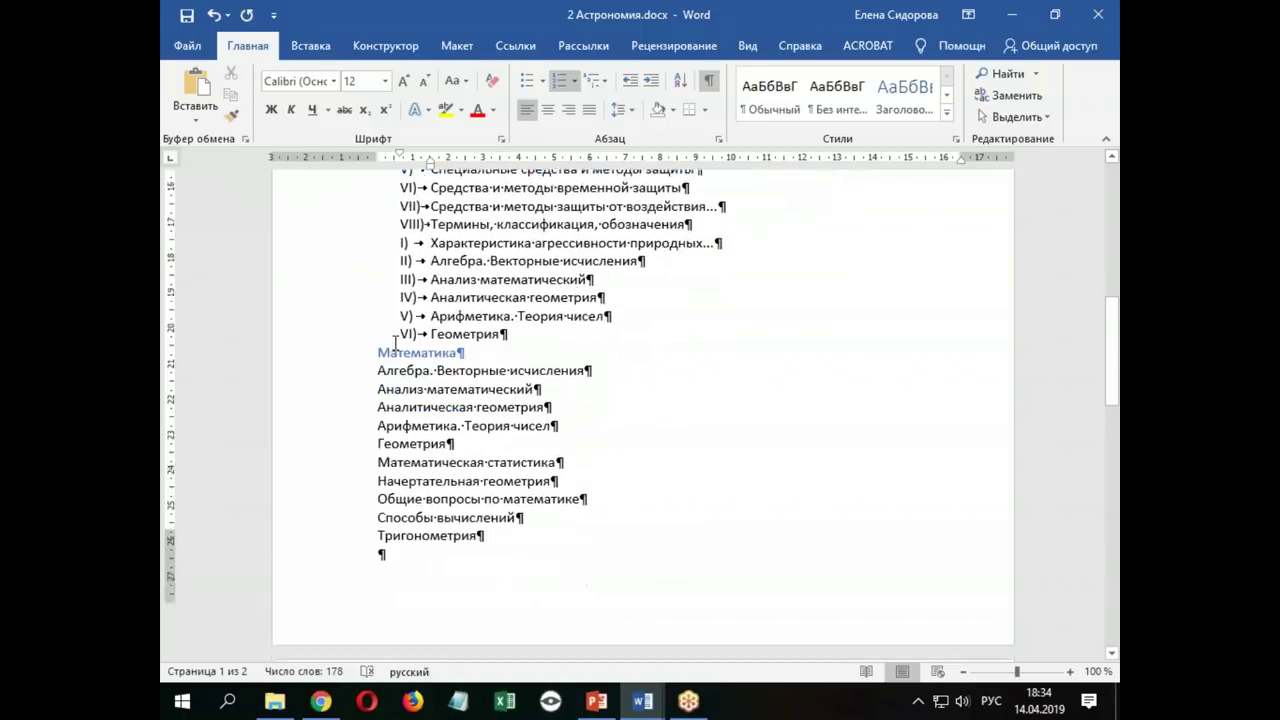
pyautogui.scroll(-4, 398, 354)
pyautogui.moveTo(377, 233); pyautogui.dragTo(541, 254)
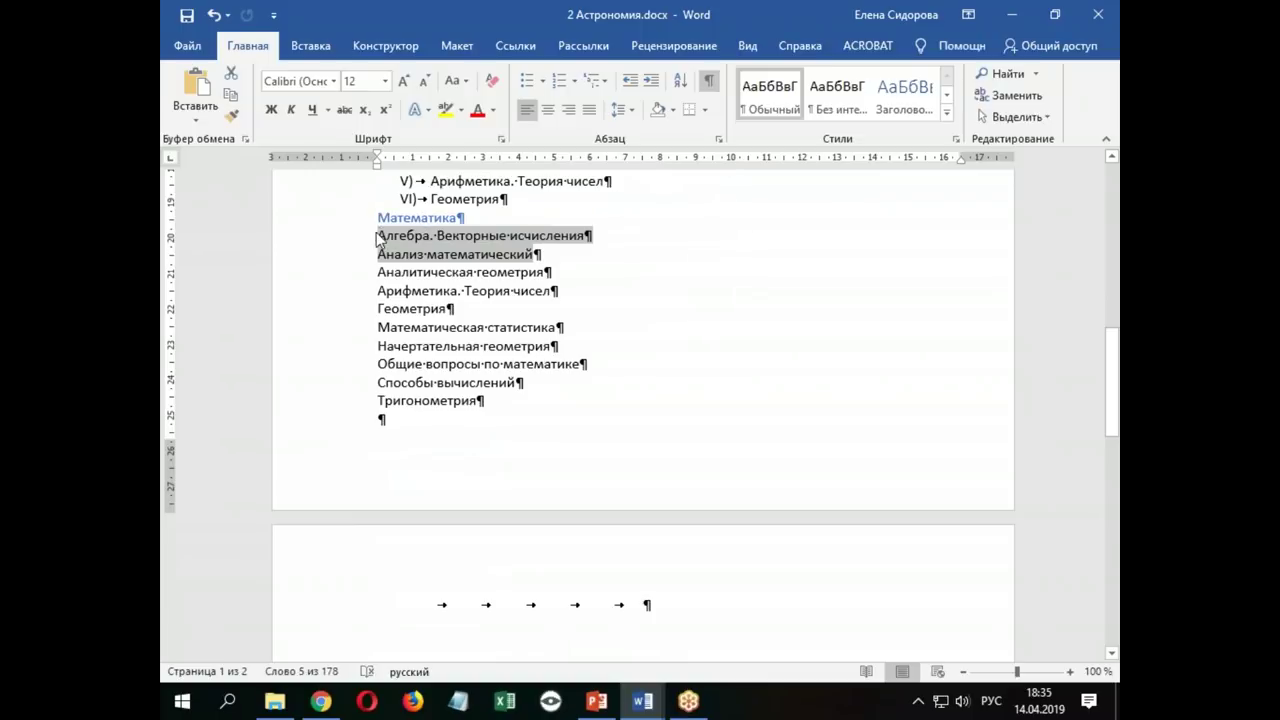
pyautogui.moveTo(379, 290); pyautogui.dragTo(551, 358)
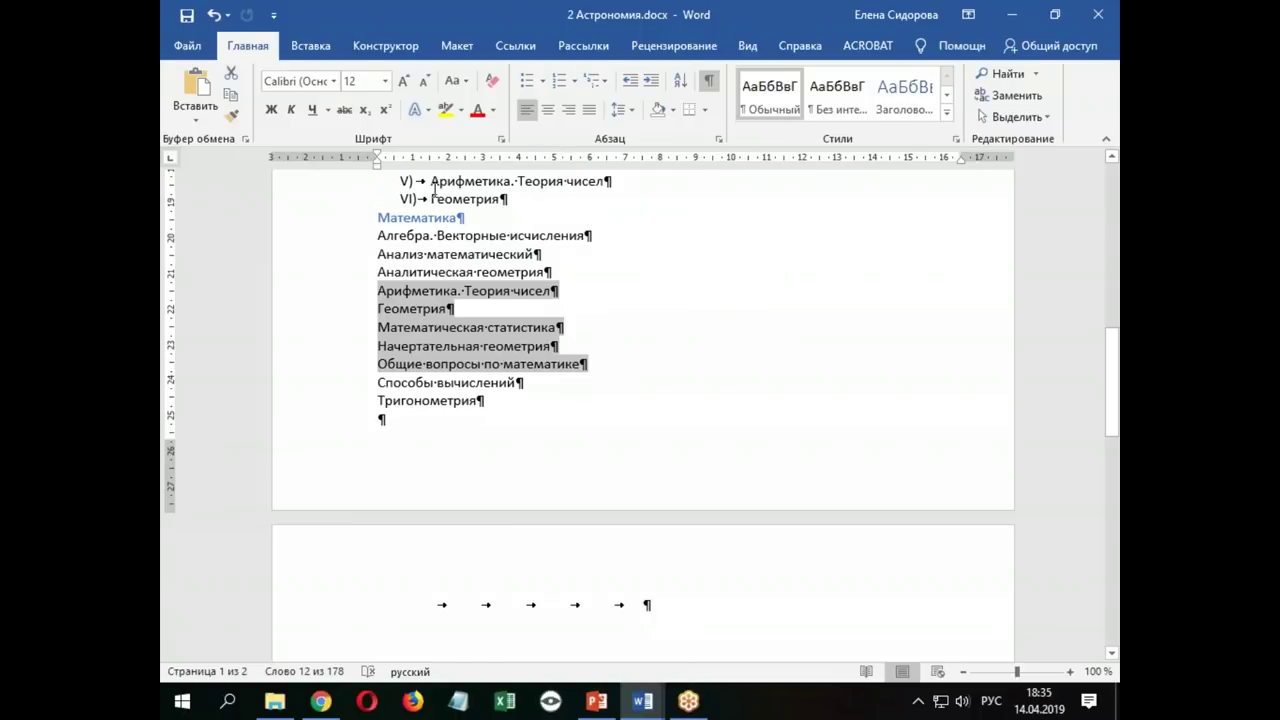
pyautogui.click(576, 82)
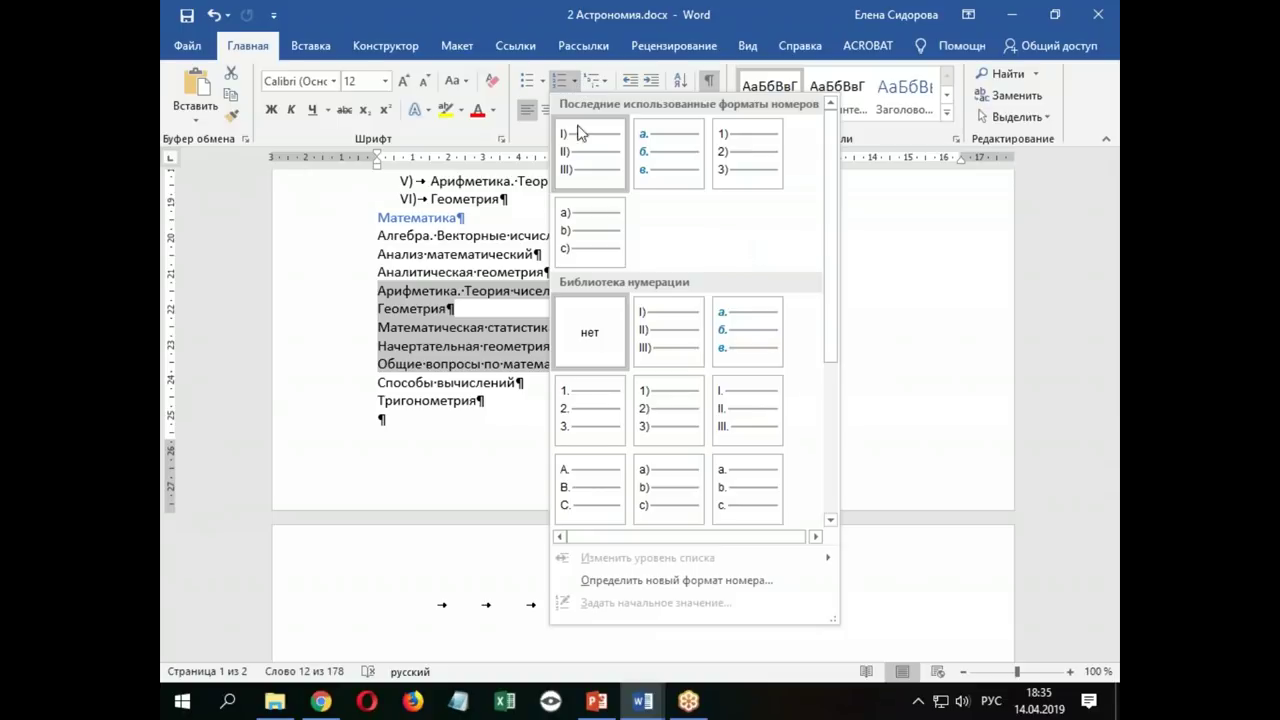
pyautogui.click(577, 155)
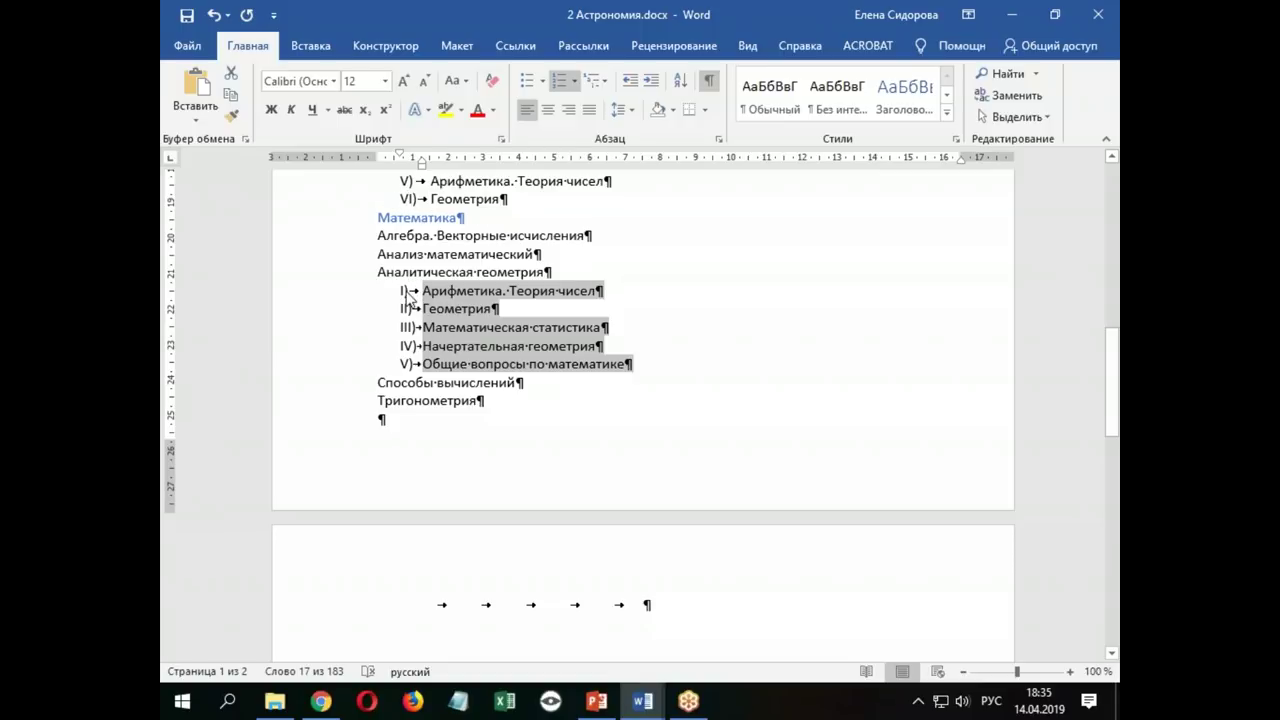
pyautogui.moveTo(325, 297); pyautogui.dragTo(325, 310)
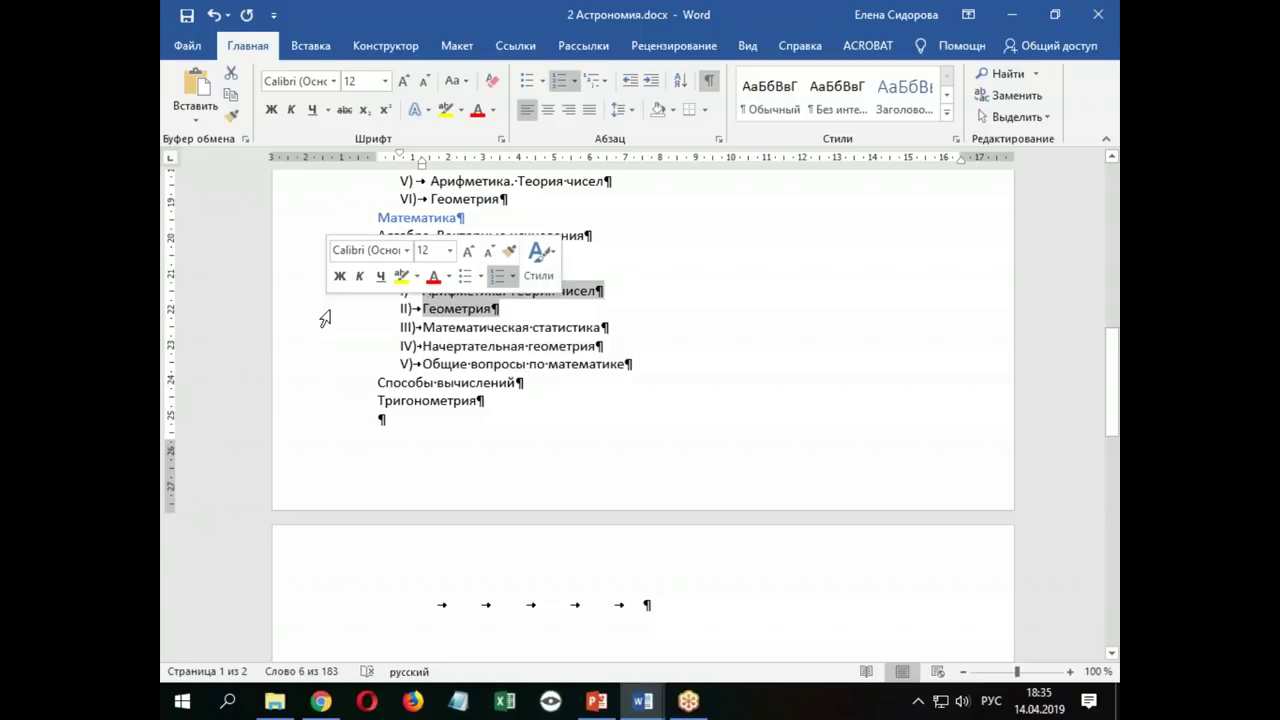
pyautogui.press('Delete')
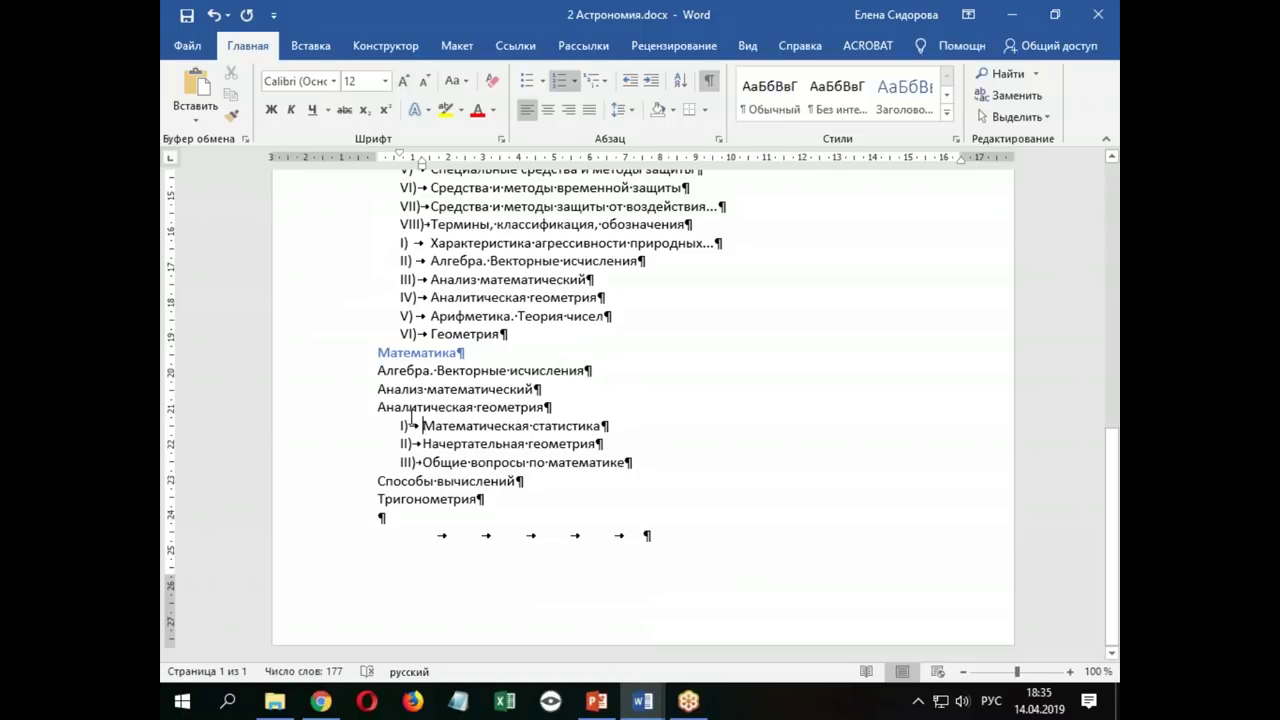
# Continue the previous numbering so the three Математика items read VII)–IX)
pyautogui.click(403, 426)
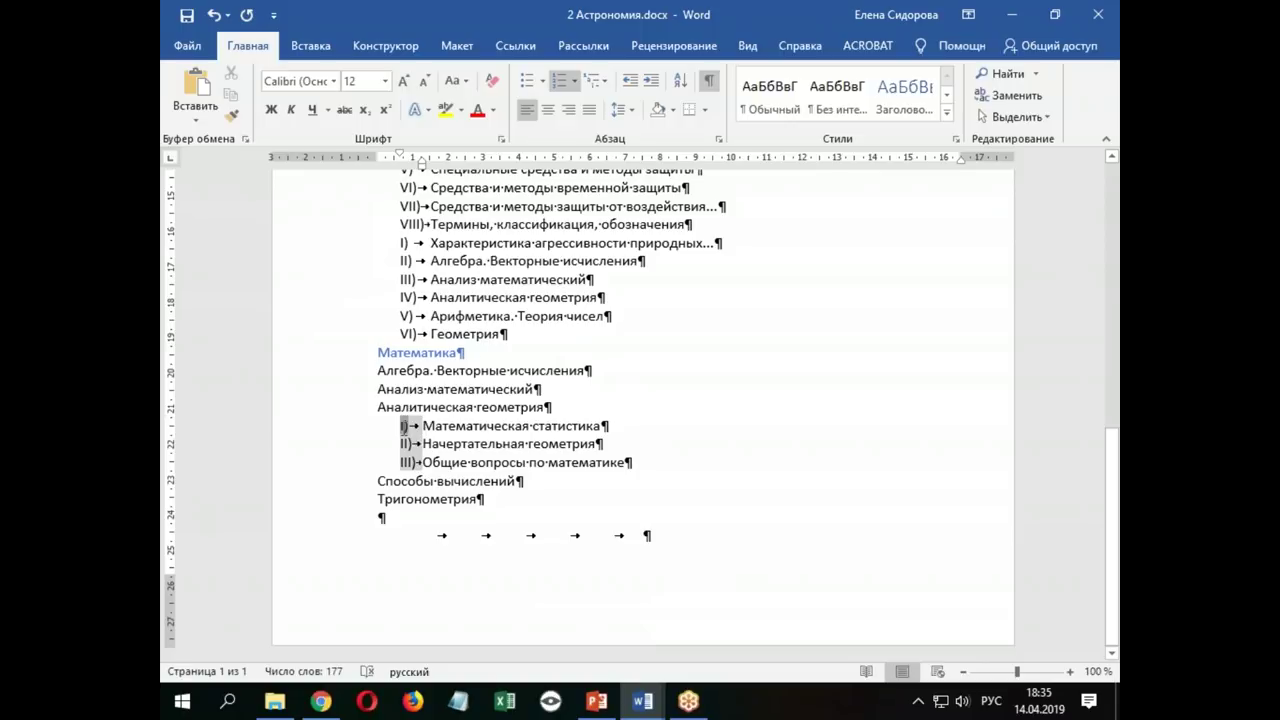
pyautogui.rightClick(403, 426)
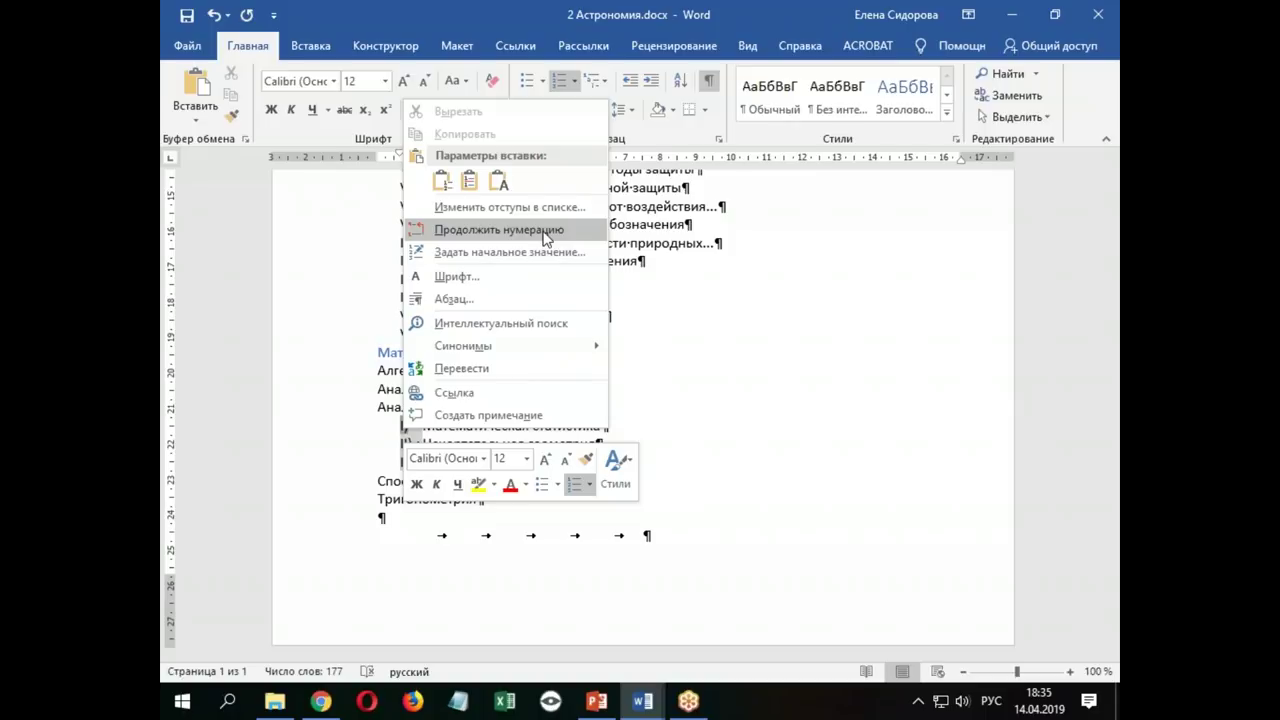
pyautogui.click(408, 422)
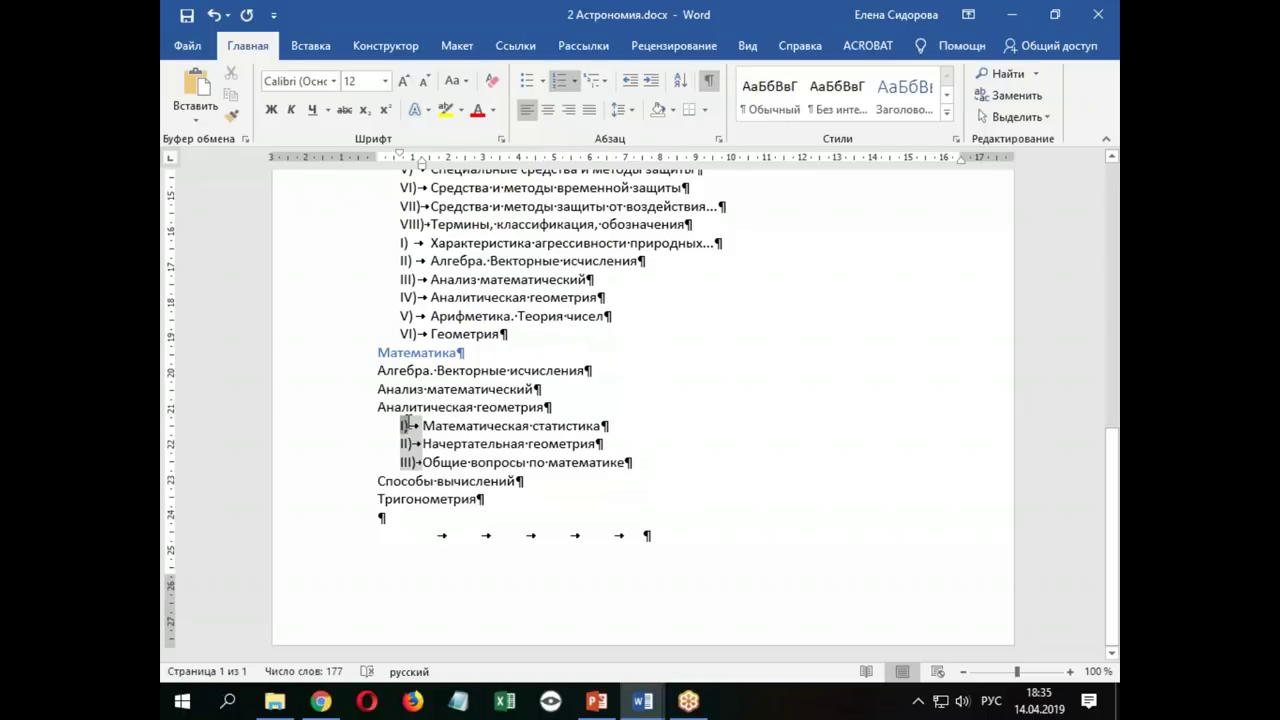
pyautogui.rightClick(405, 426)
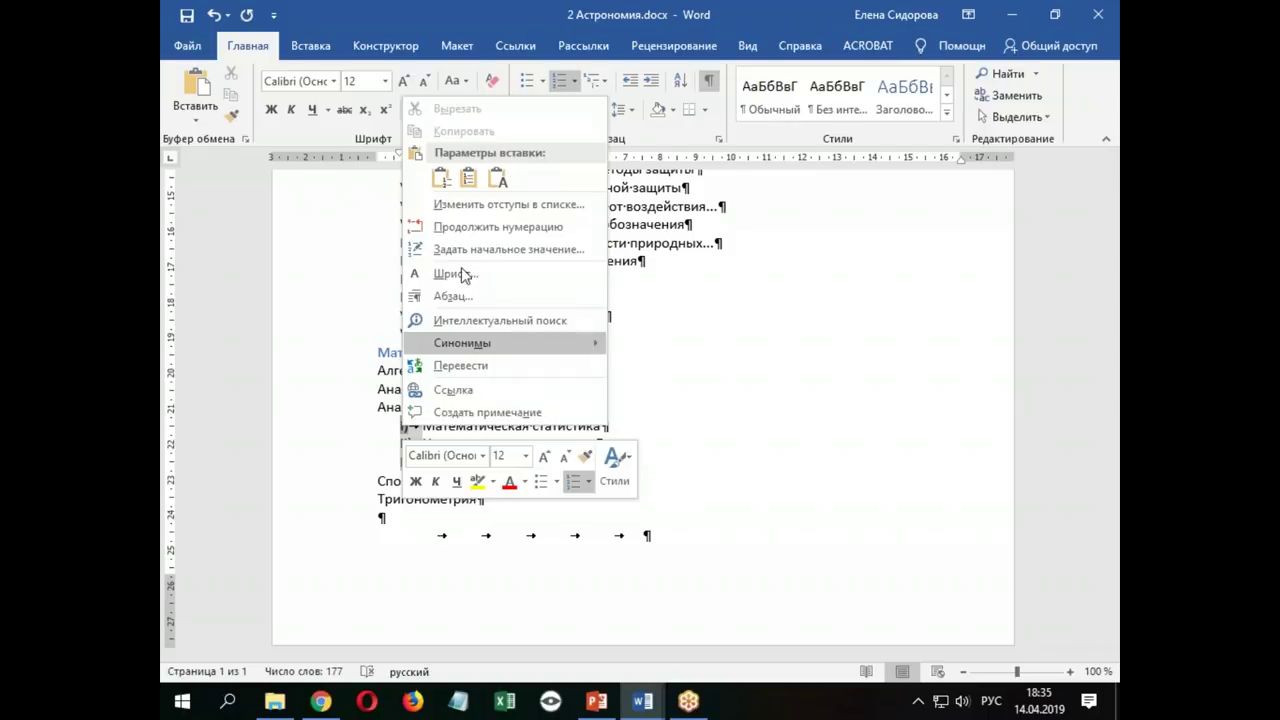
pyautogui.click(455, 228)
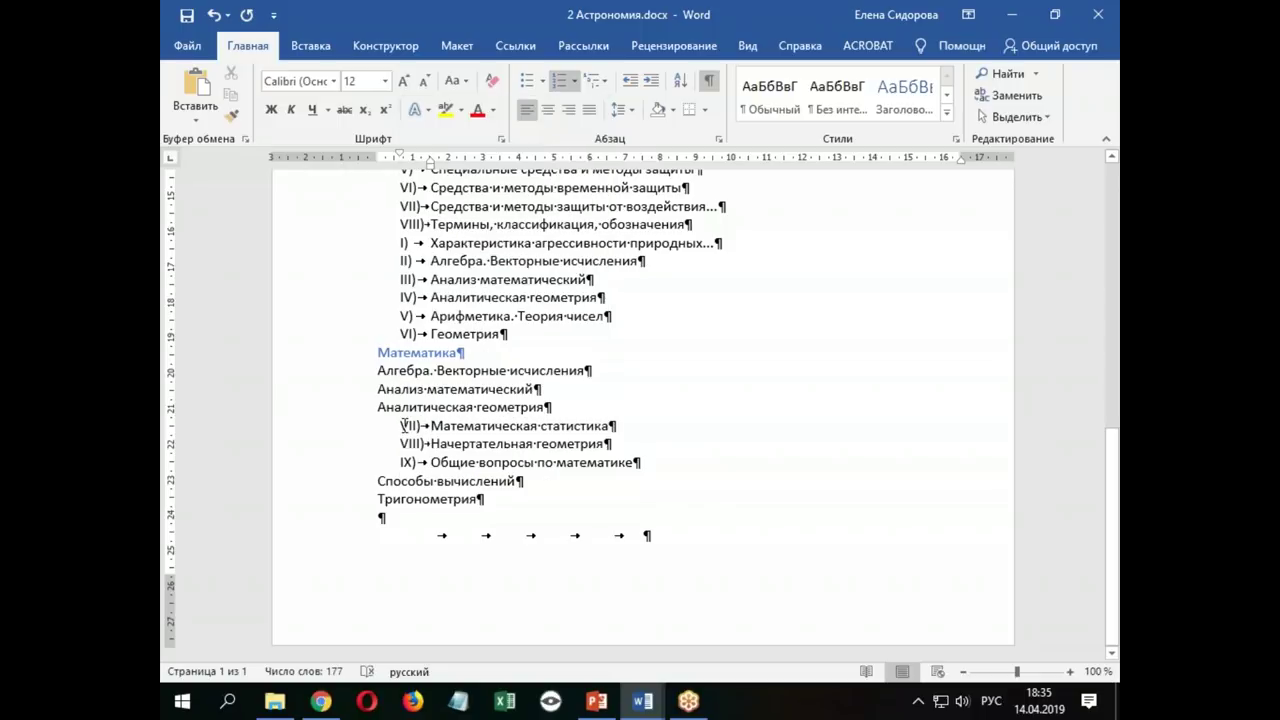
pyautogui.rightClick(403, 425)
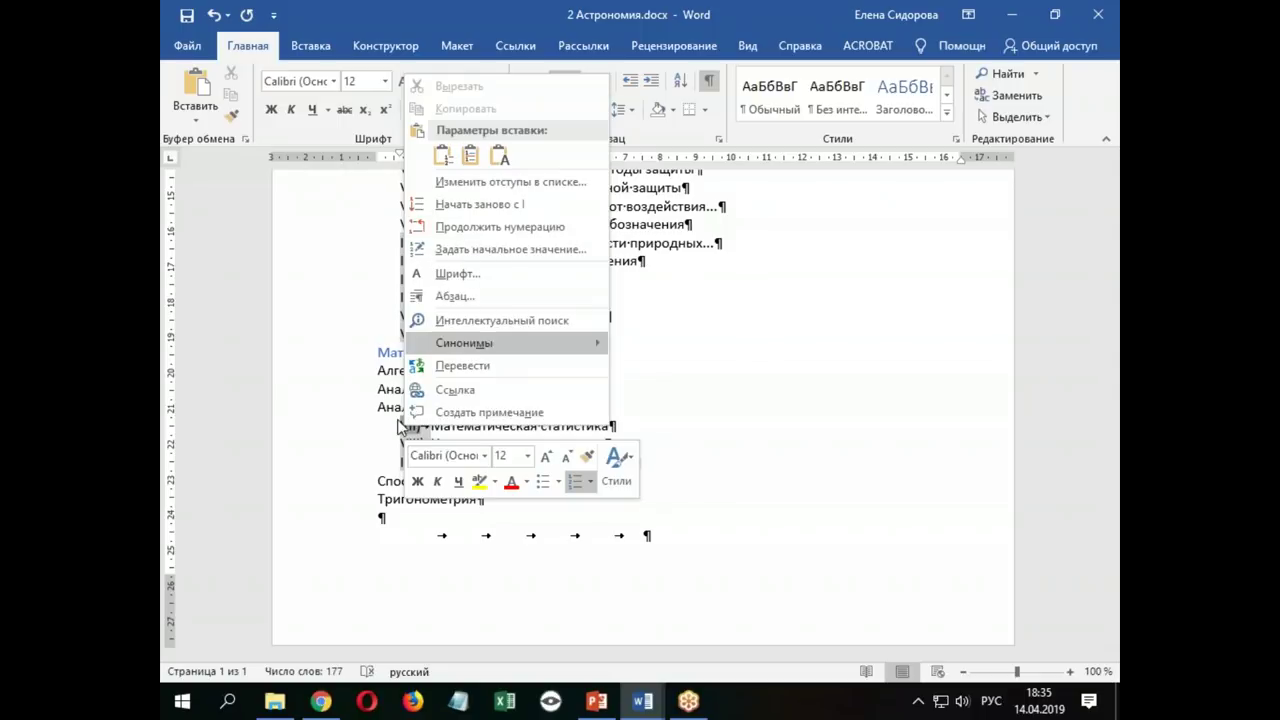
pyautogui.press('Escape')
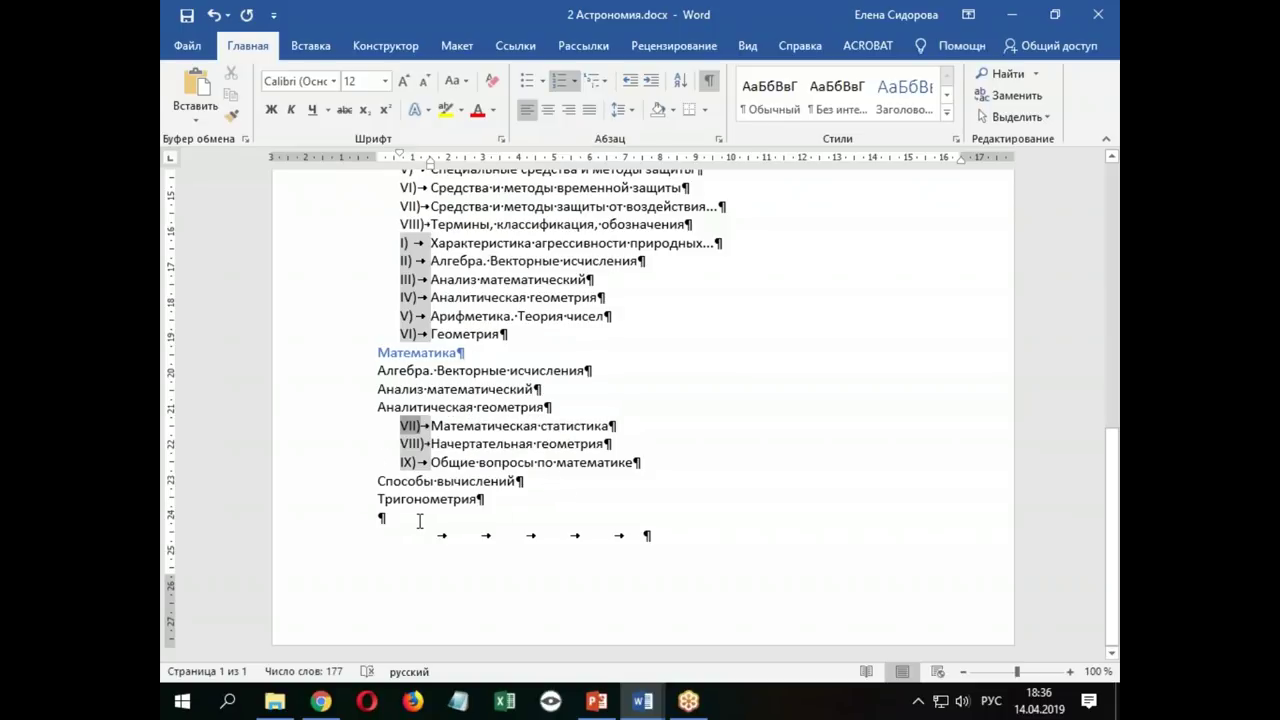
pyautogui.click(419, 521)
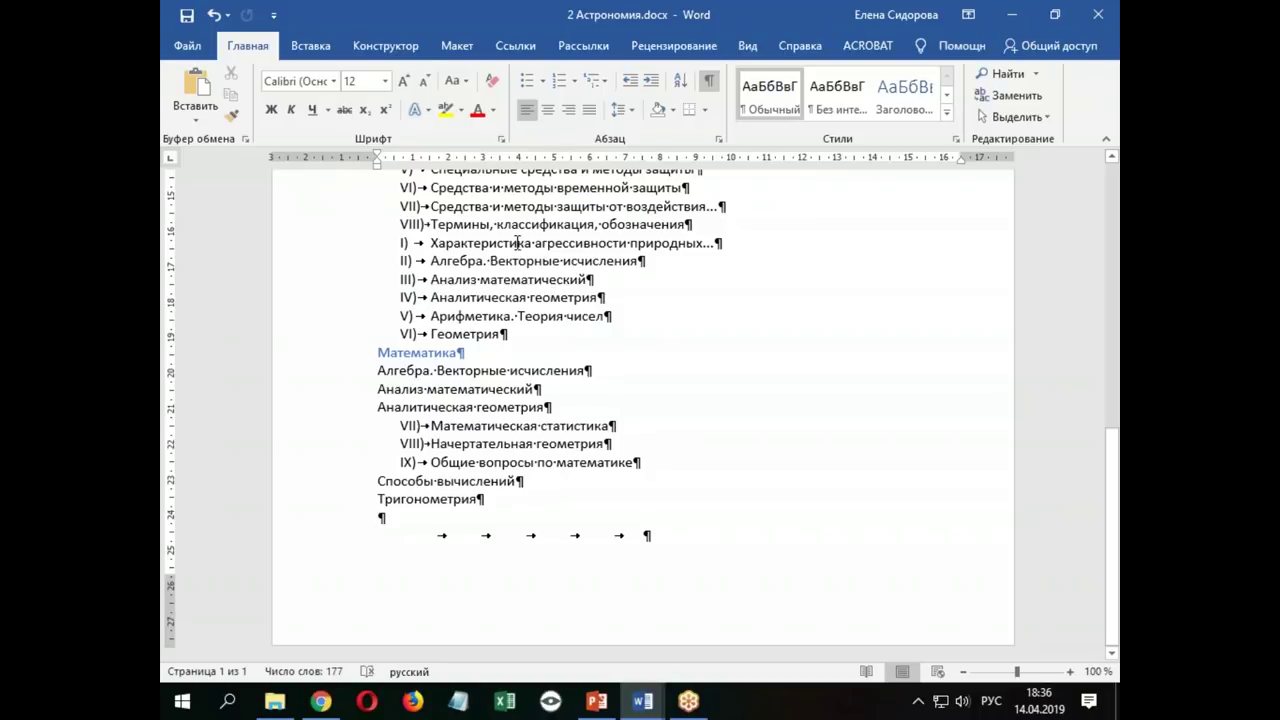
pyautogui.scroll(2, 516, 249)
pyautogui.scroll(1, 516, 249)
pyautogui.scroll(2, 500, 260)
pyautogui.scroll(2, 469, 285)
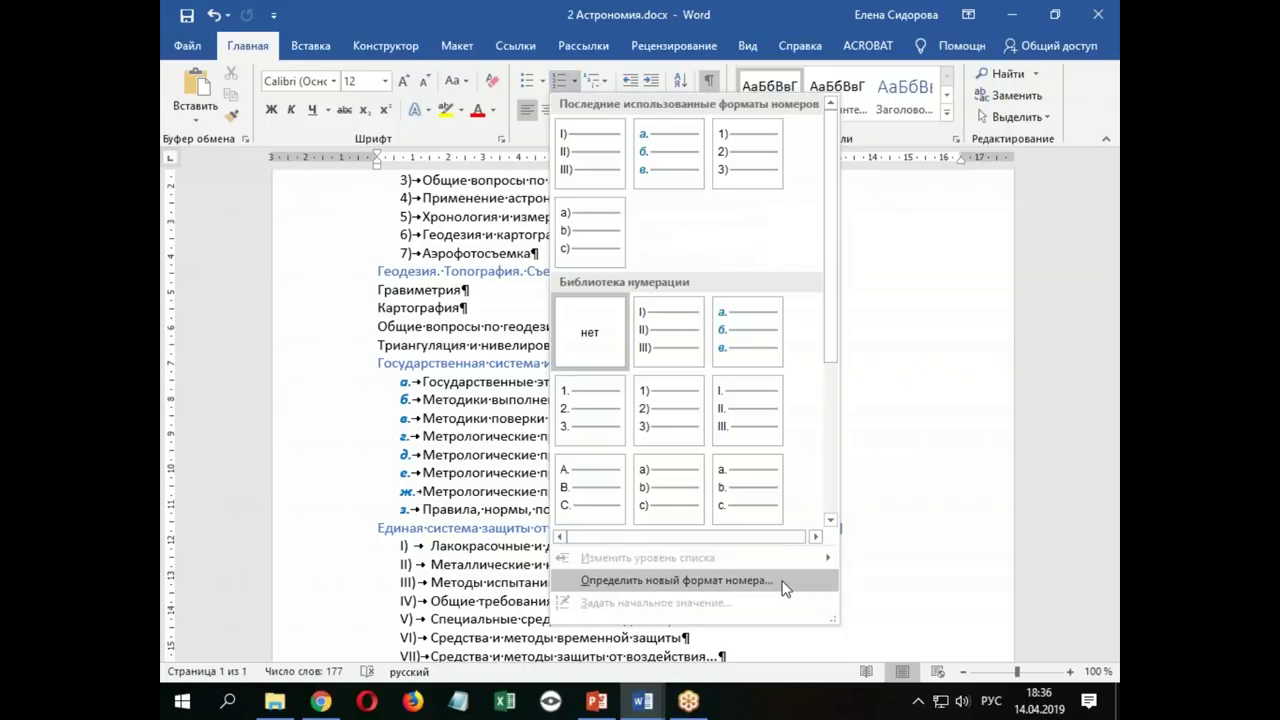
pyautogui.click(441, 413)
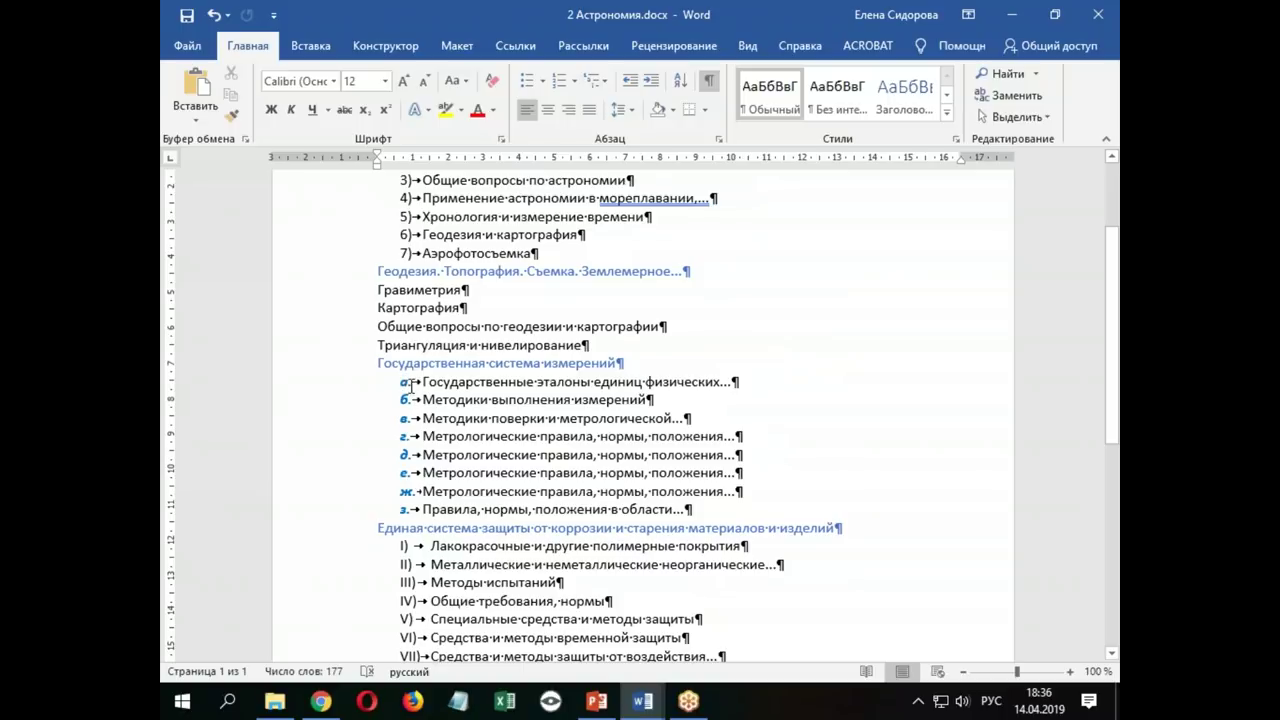
# Try continuing numbering on the а.–з. list, then undo to keep its letters
pyautogui.rightClick(405, 381)
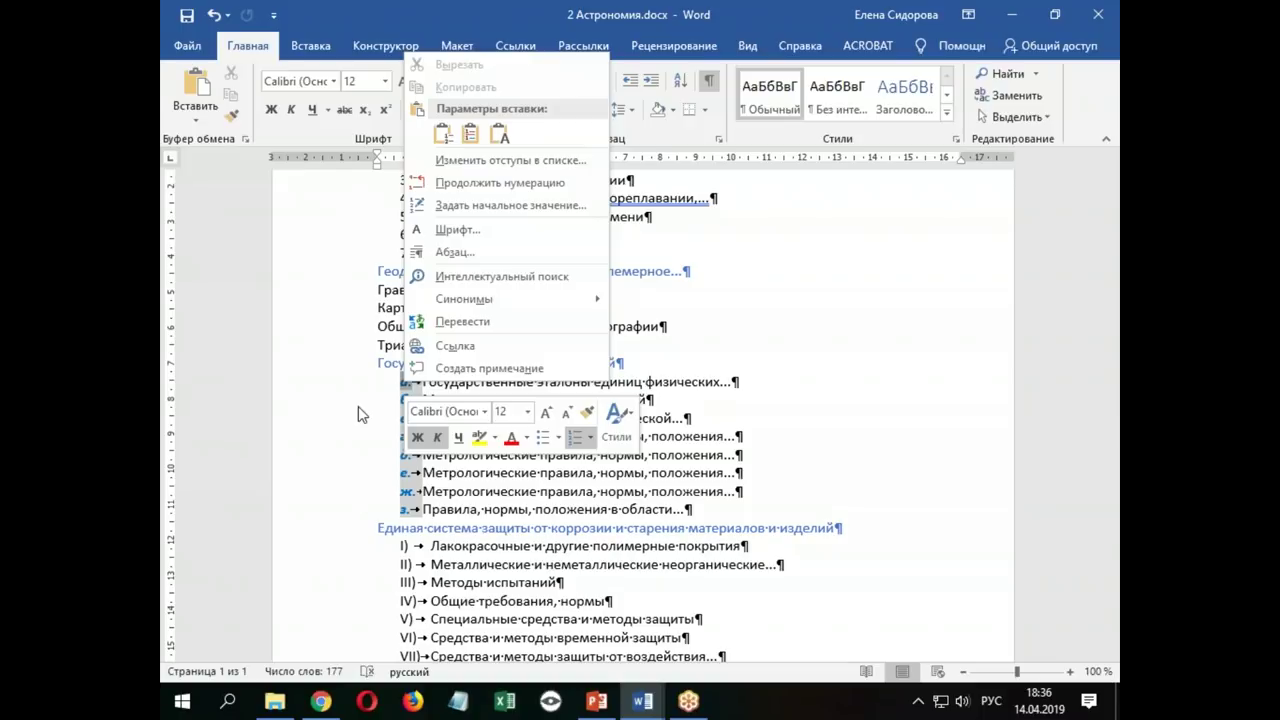
pyautogui.scroll(-1, 359, 403)
pyautogui.scroll(-1, 359, 403)
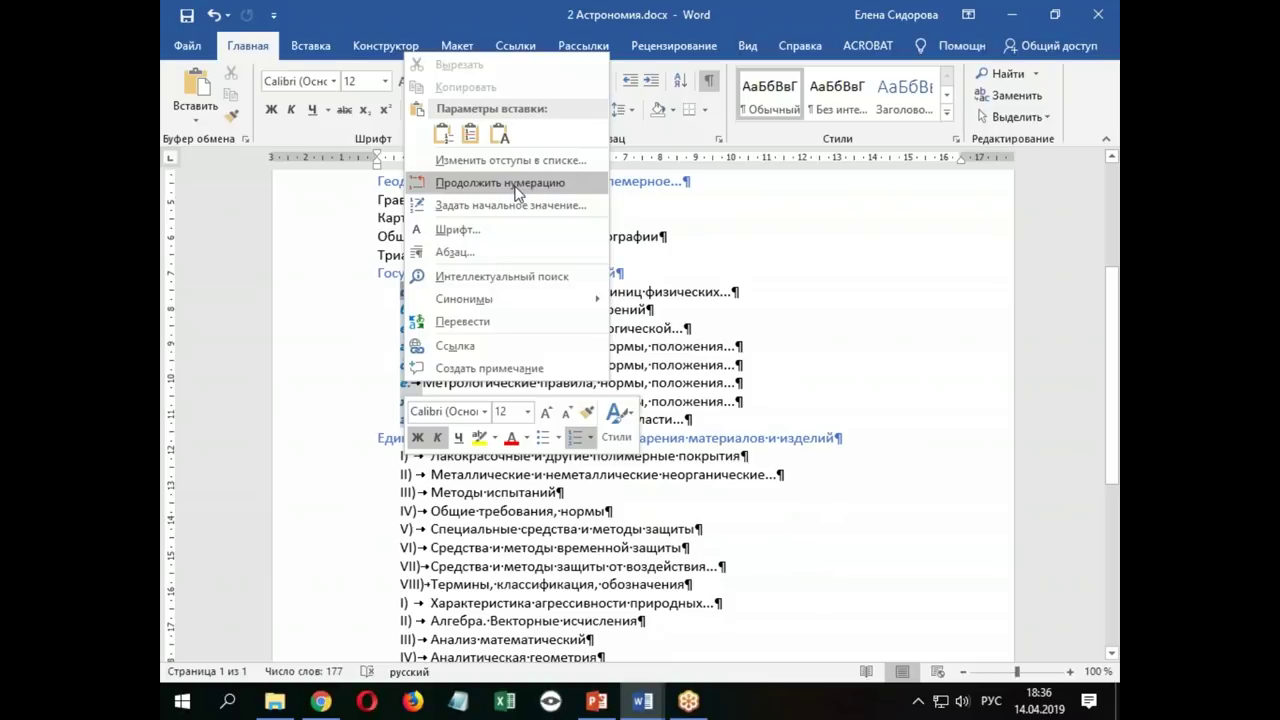
pyautogui.click(397, 313)
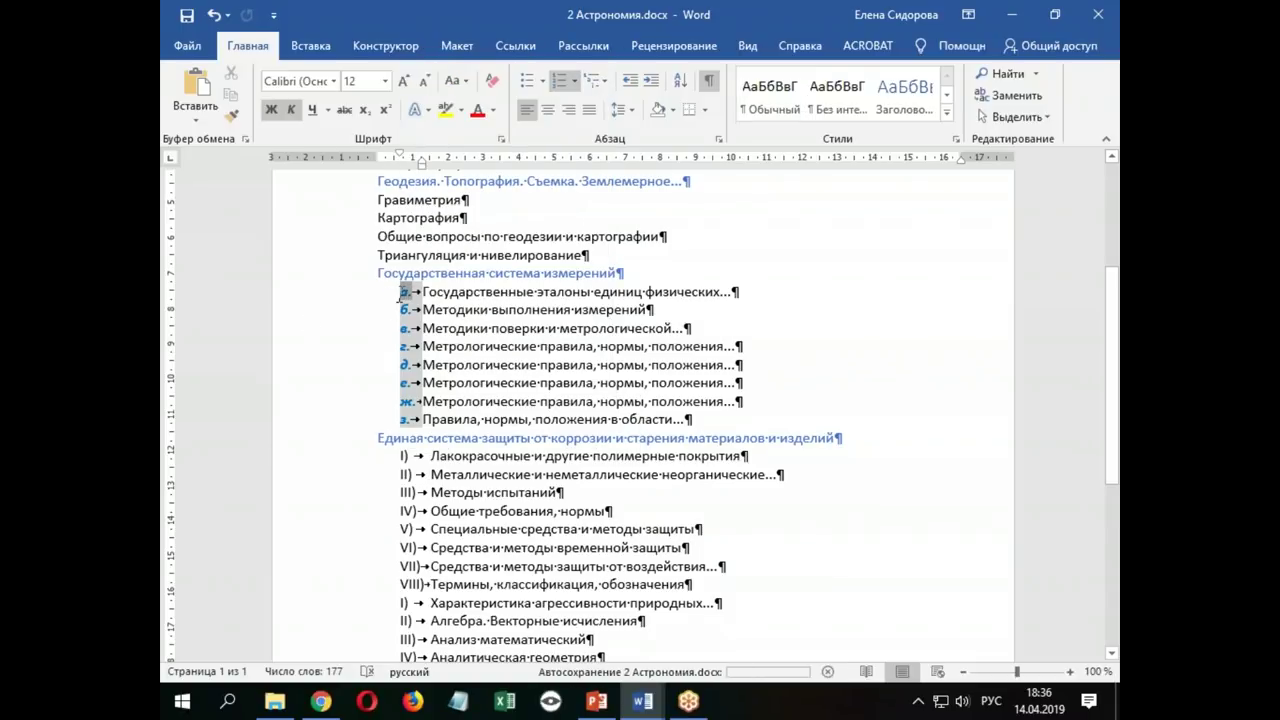
pyautogui.scroll(4, 450, 293)
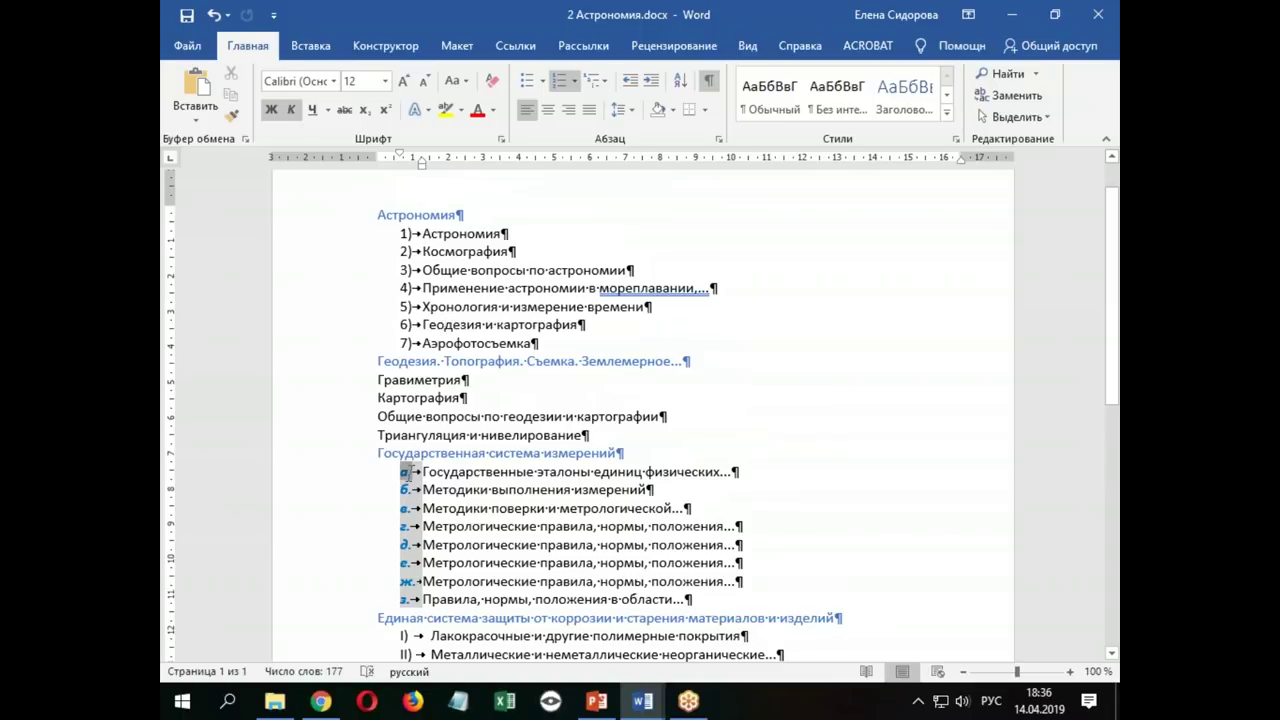
pyautogui.rightClick(405, 470)
pyautogui.click(456, 268)
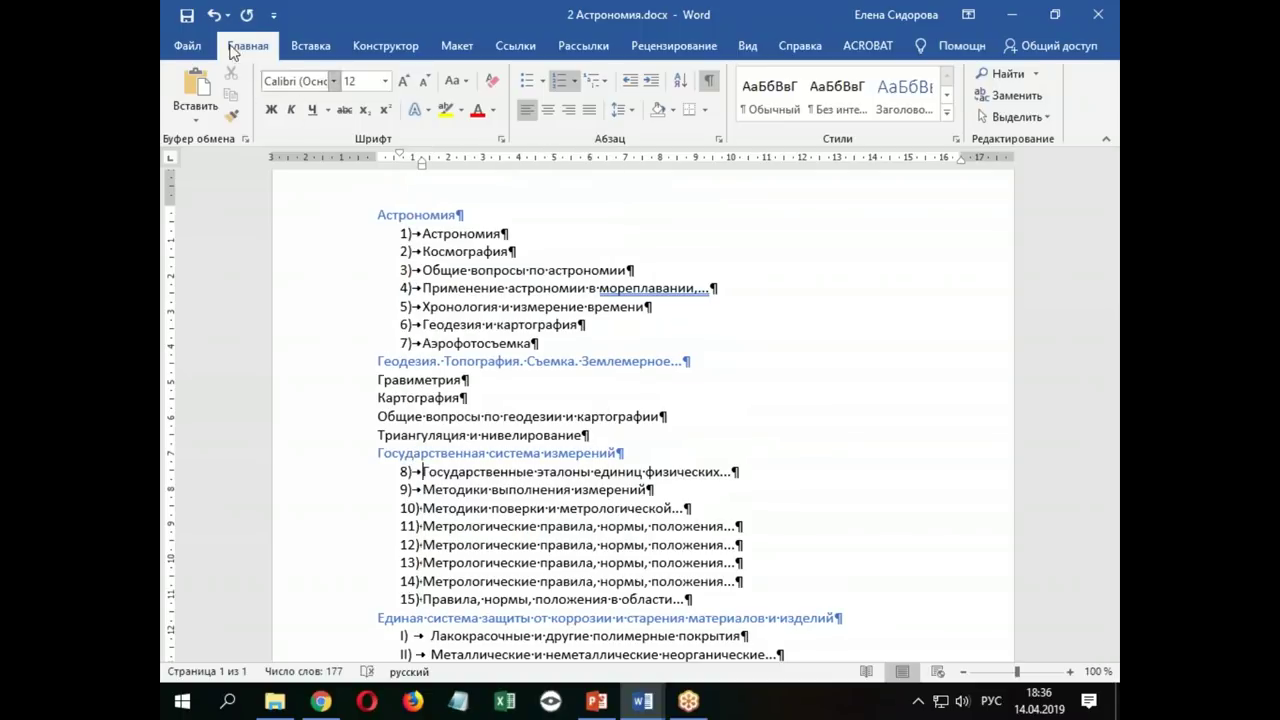
pyautogui.click(213, 15)
pyautogui.scroll(-6, 687, 517)
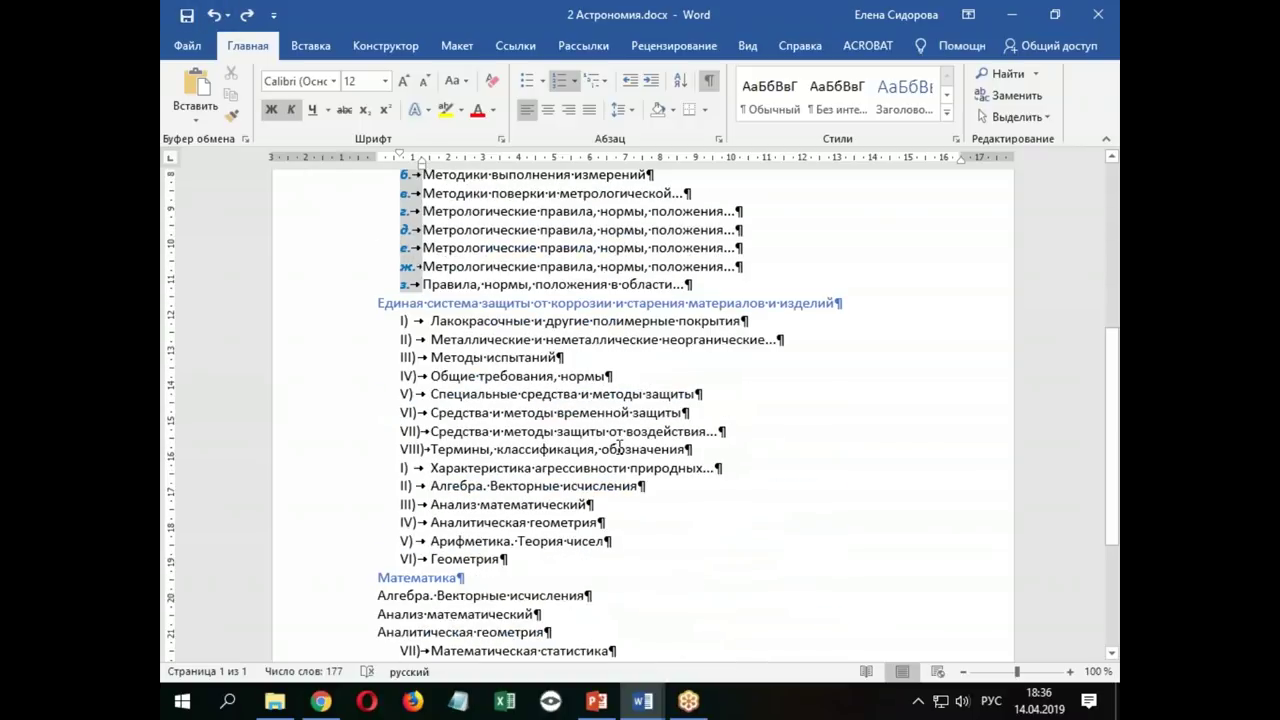
pyautogui.scroll(-4, 615, 450)
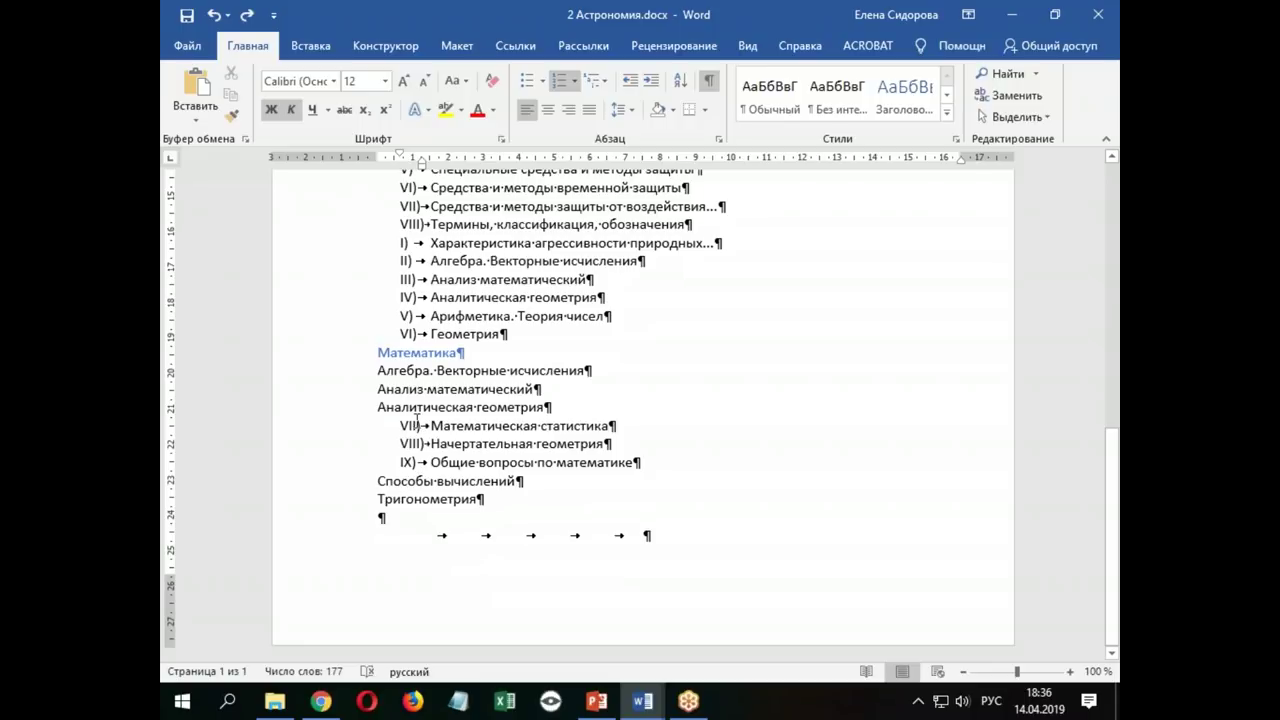
pyautogui.scroll(6, 381, 497)
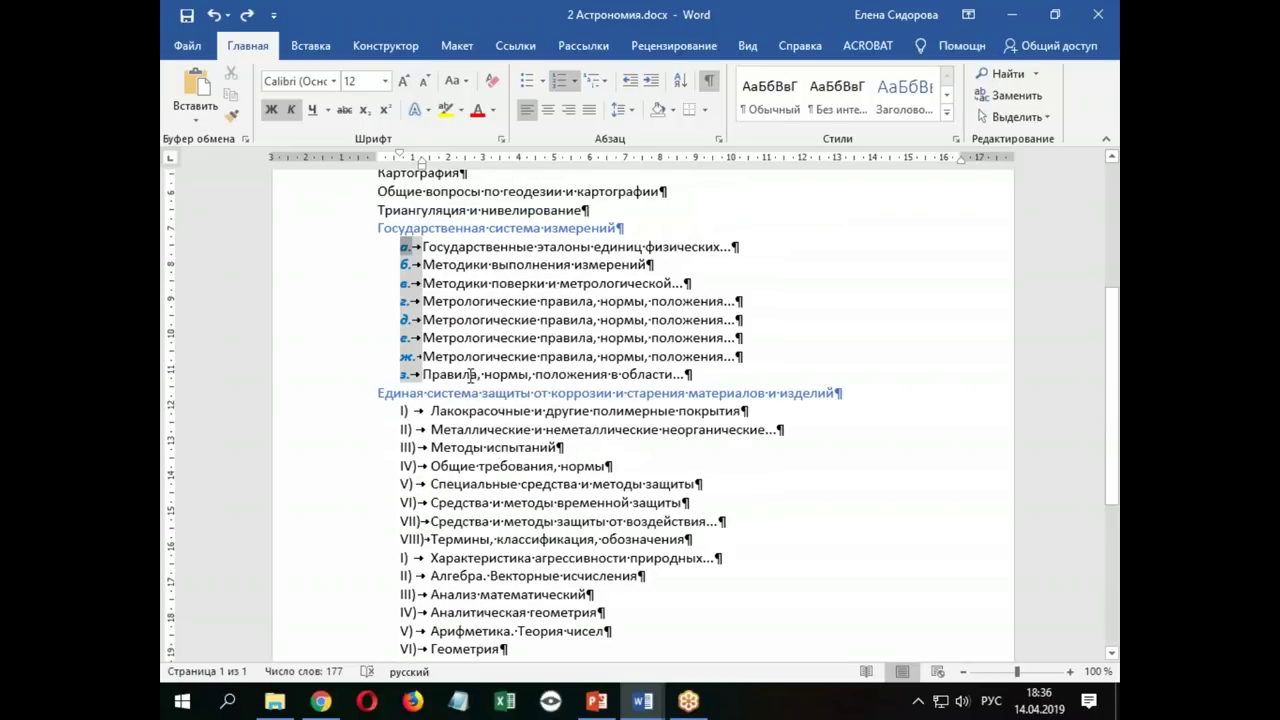
pyautogui.scroll(4, 381, 497)
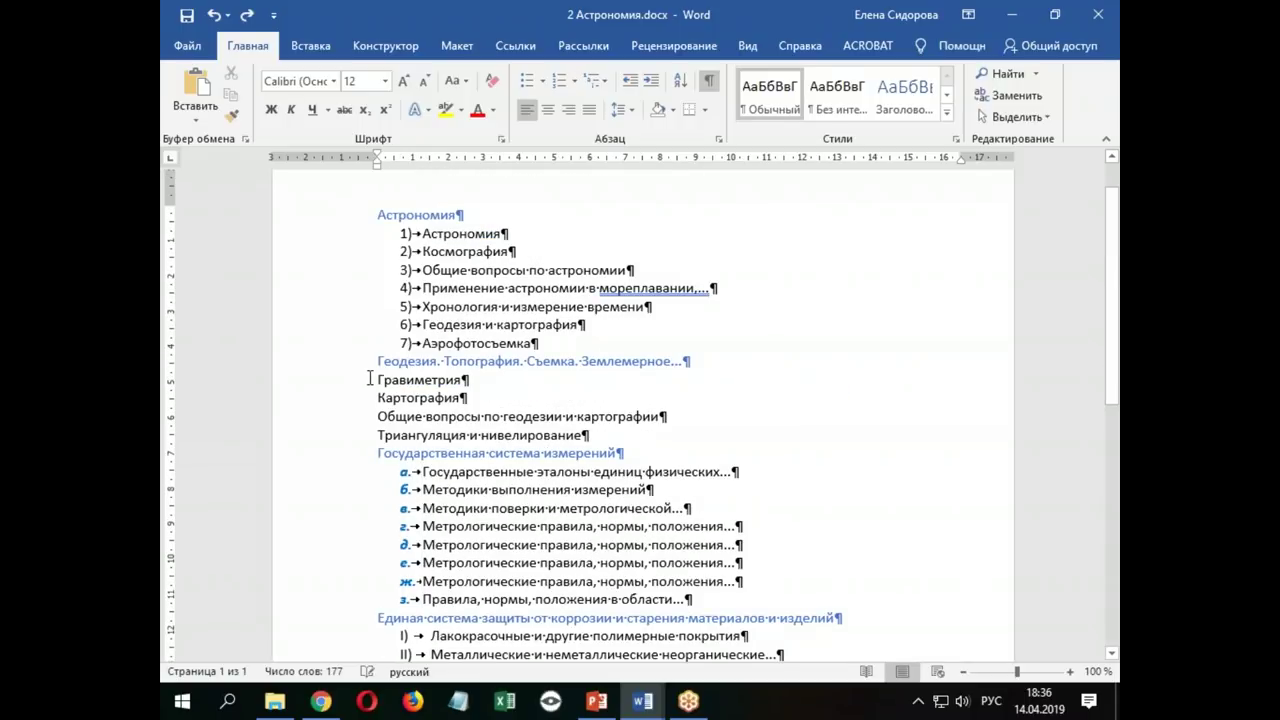
# Number the four Geodesy sub-items 1. 2. 3. and set the starting value to 20
pyautogui.moveTo(372, 379); pyautogui.dragTo(372, 435)
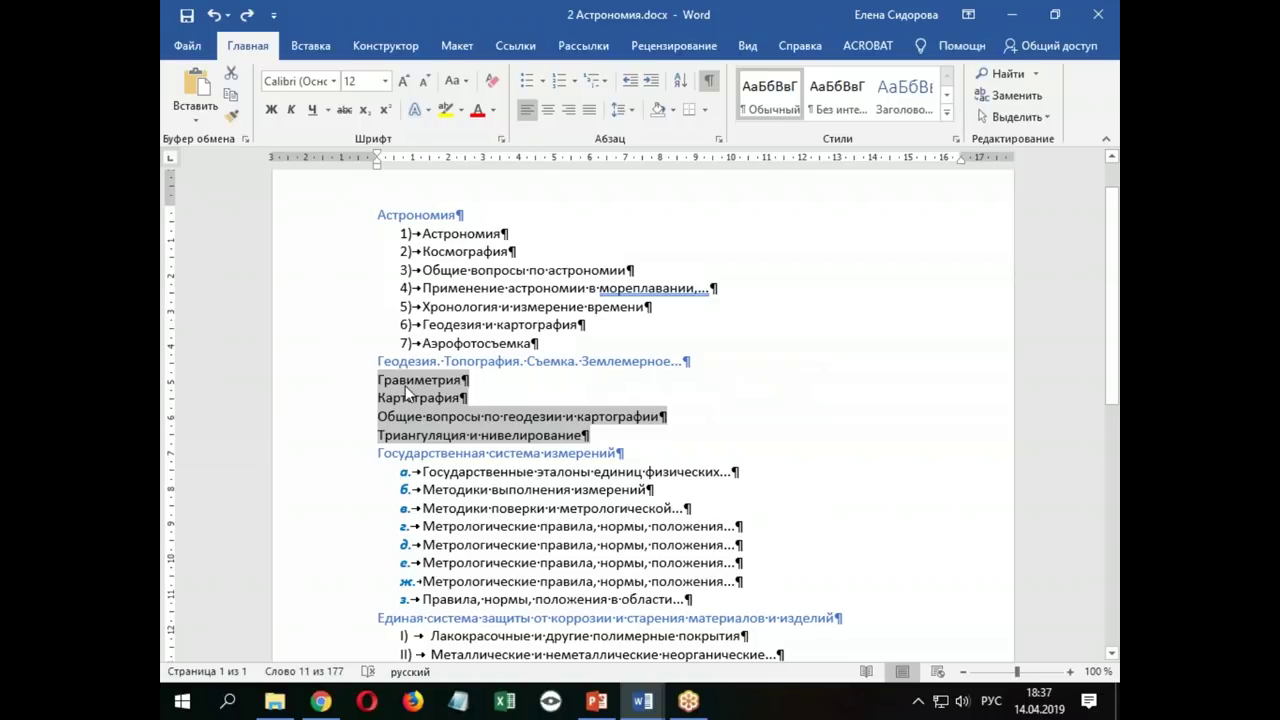
pyautogui.click(577, 84)
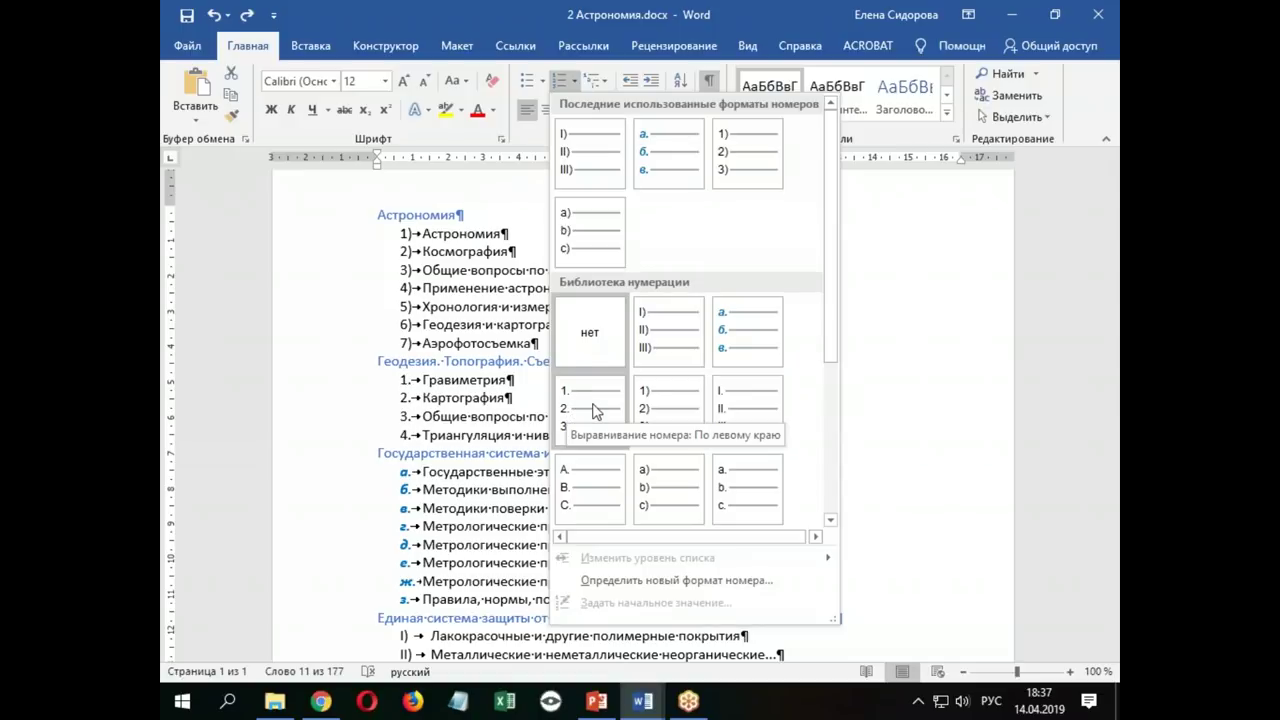
pyautogui.click(593, 411)
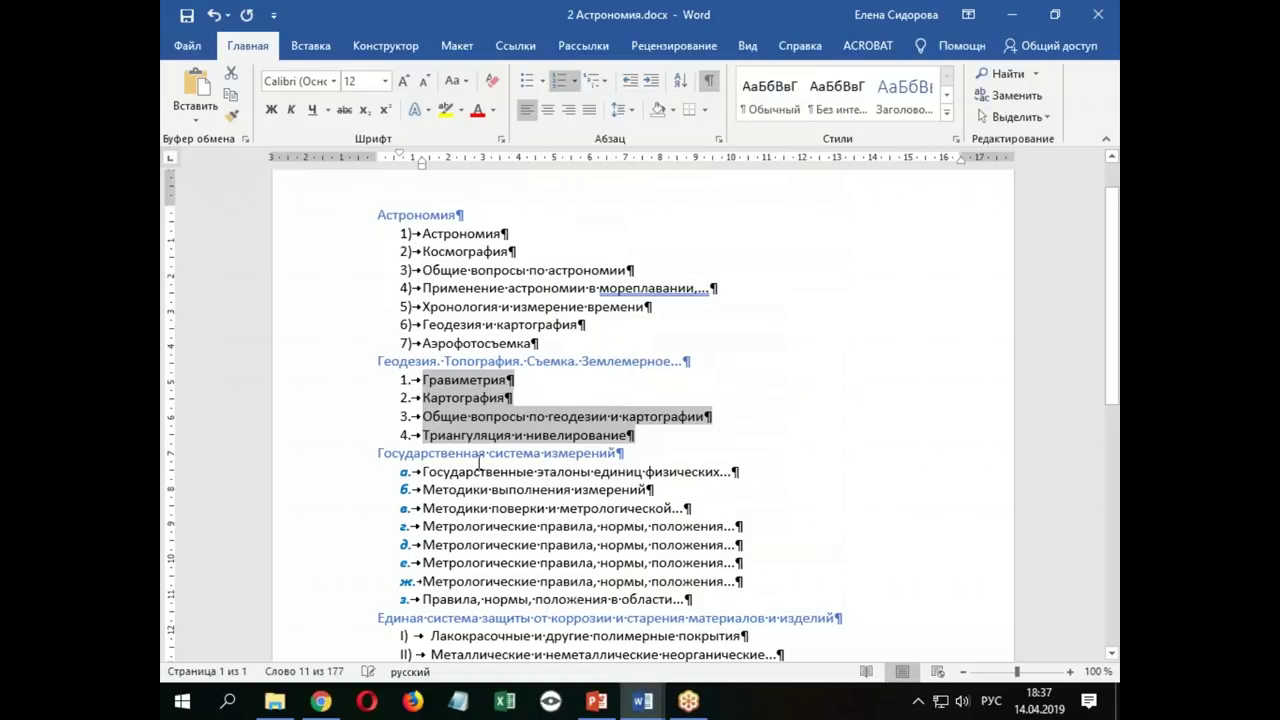
pyautogui.rightClick(407, 382)
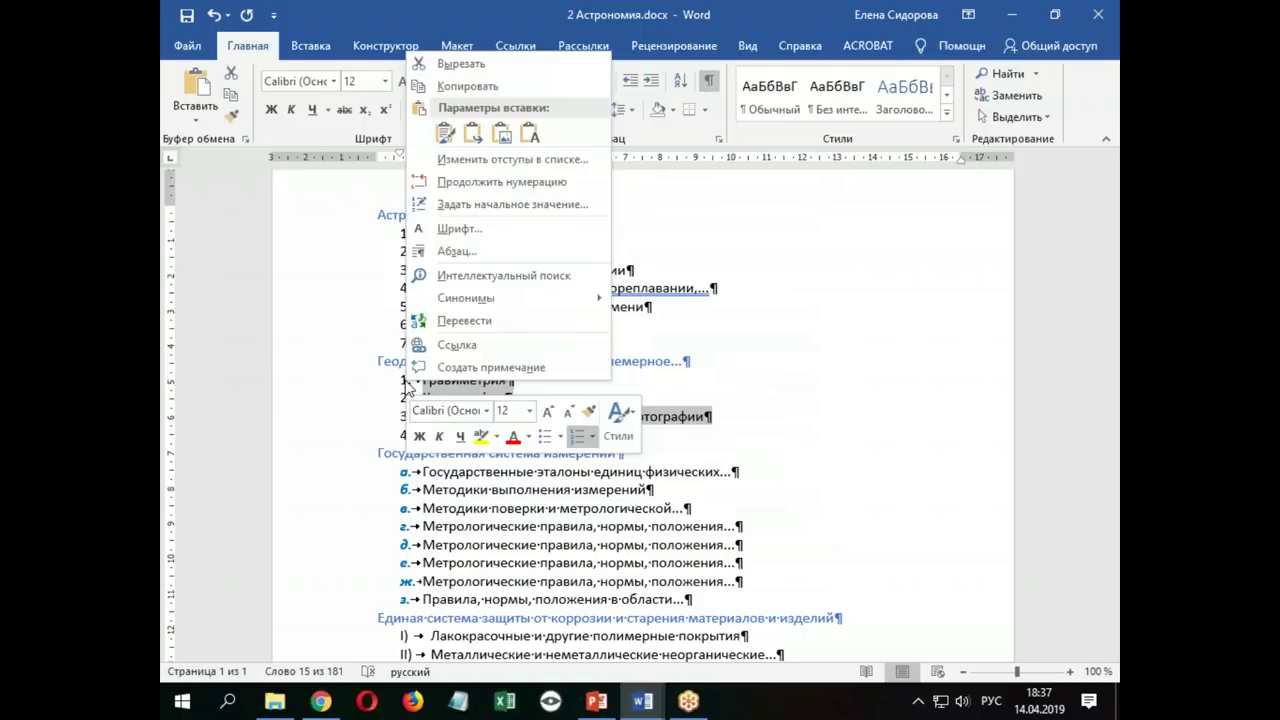
pyautogui.click(495, 206)
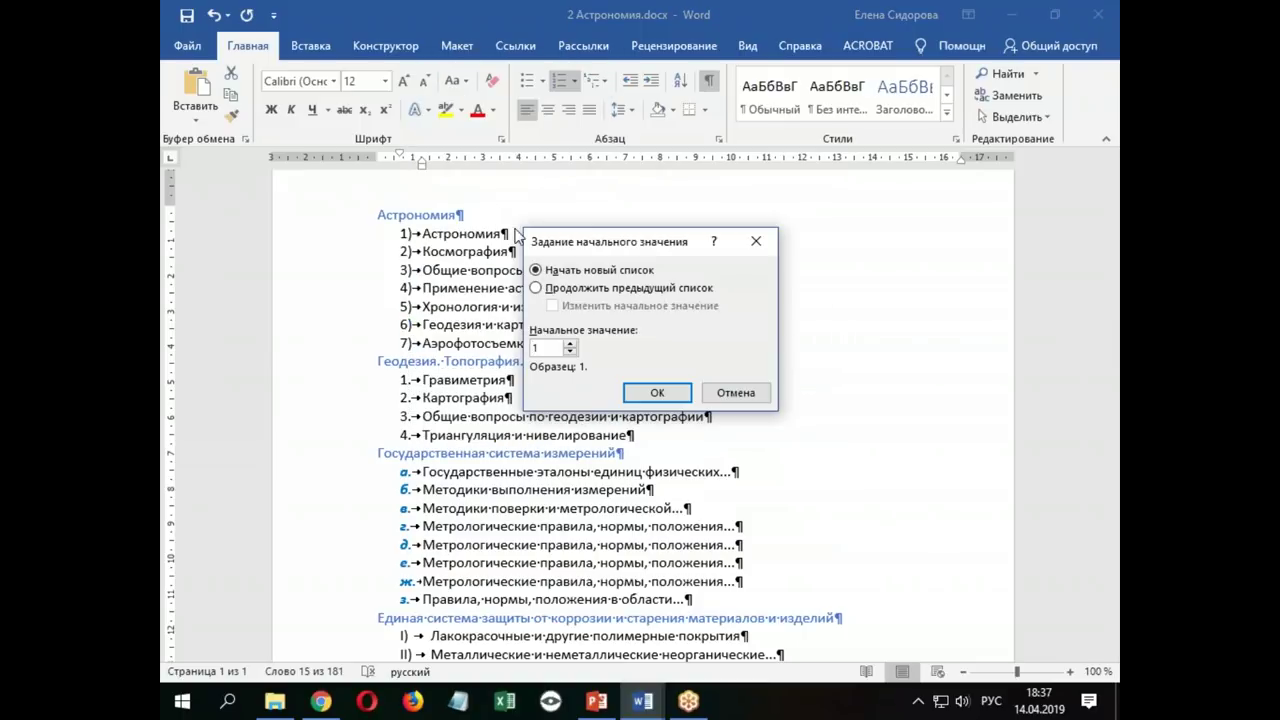
pyautogui.write('20')
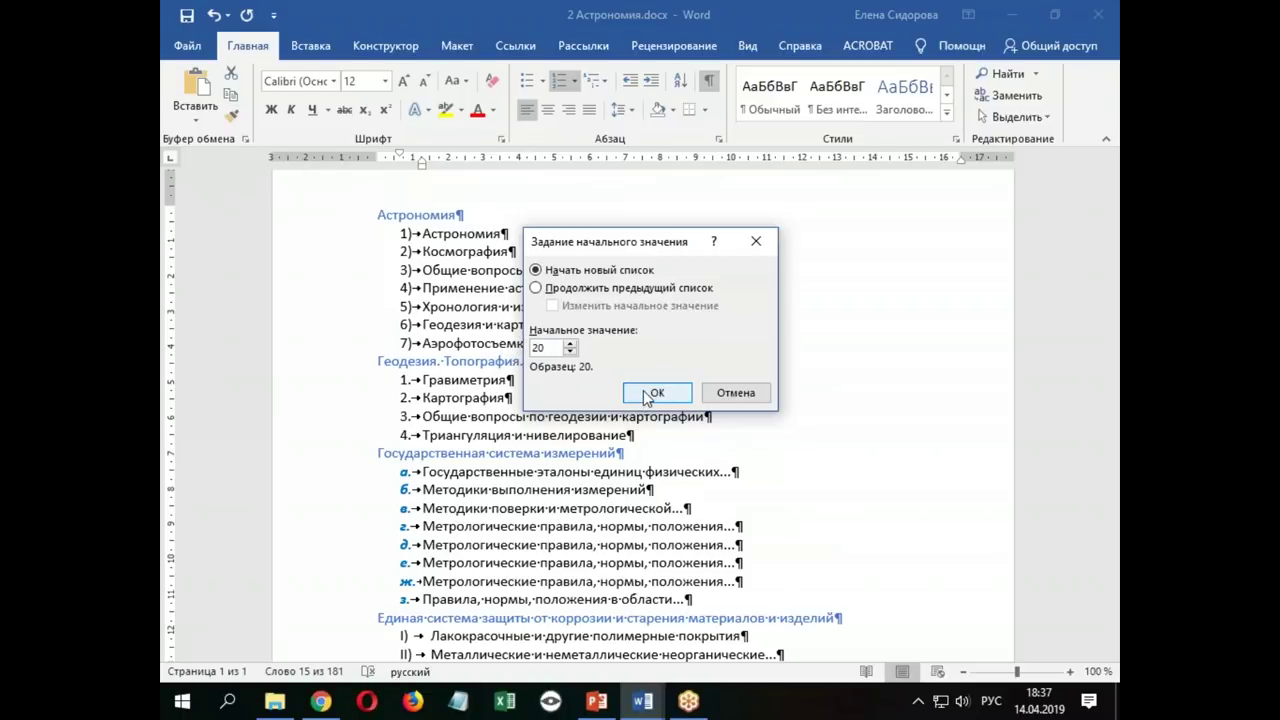
pyautogui.click(645, 395)
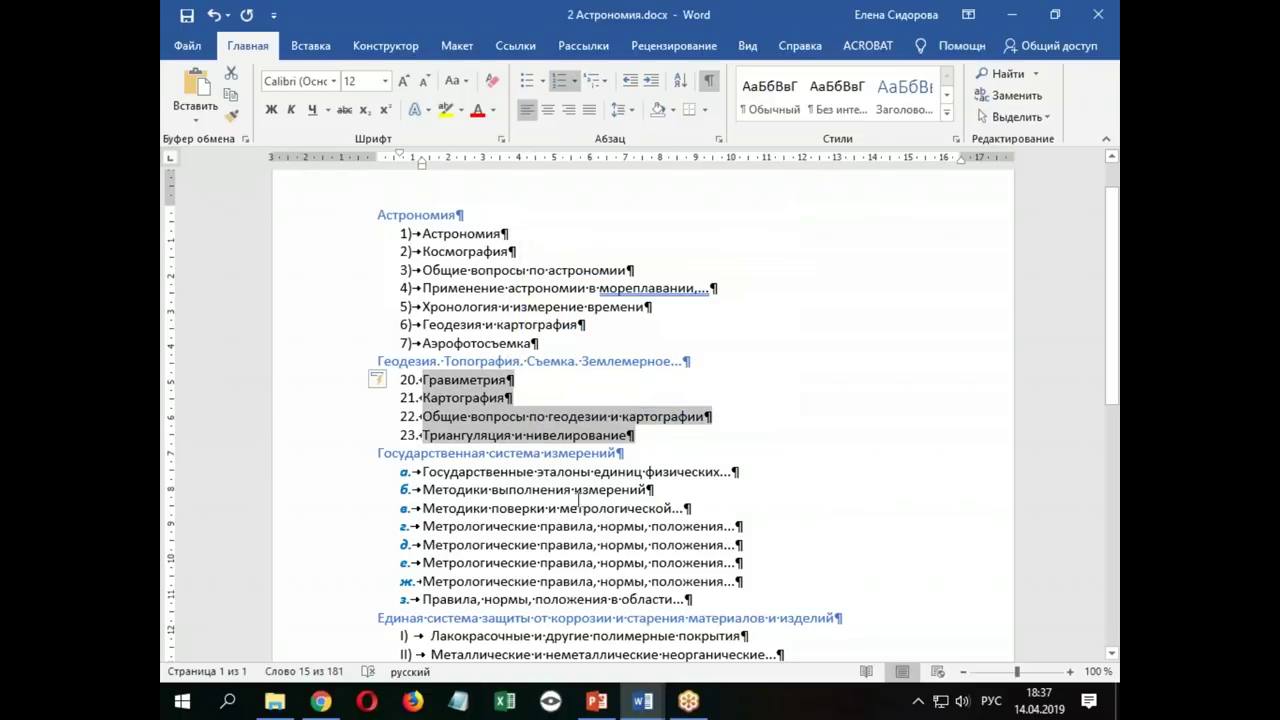
pyautogui.click(831, 443)
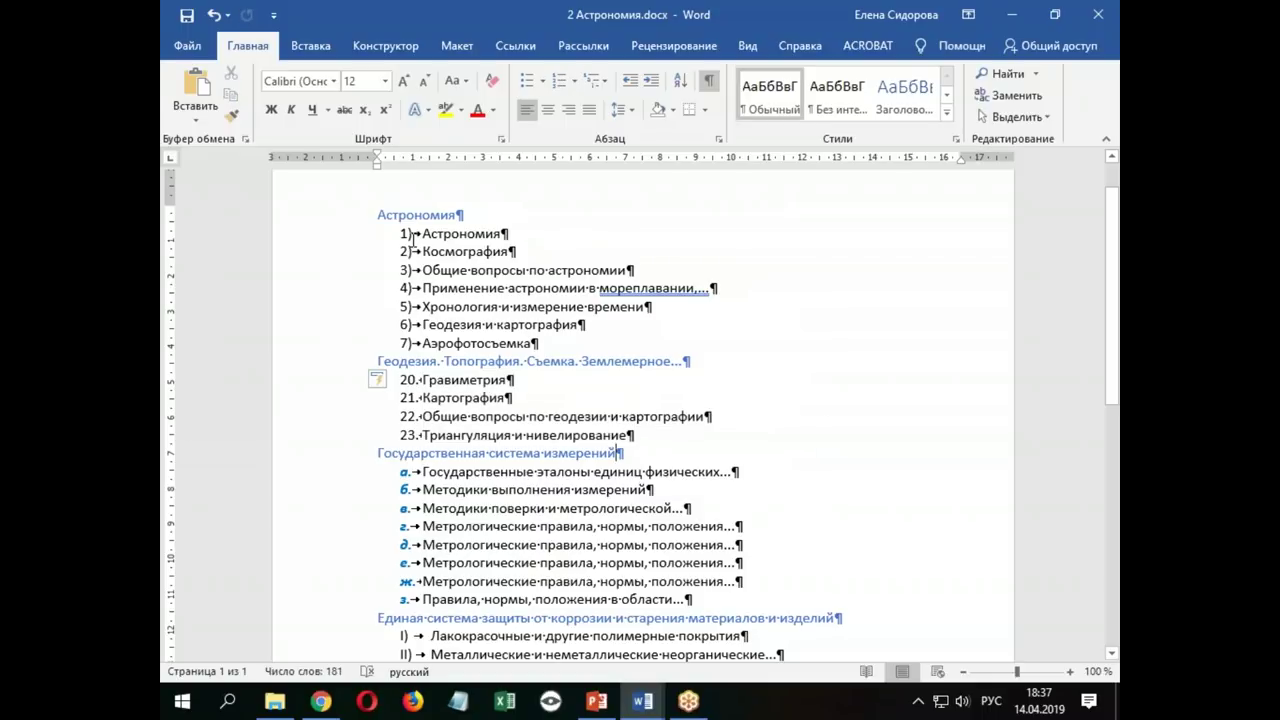
# Save the renumbered document
pyautogui.rightClick(405, 232)
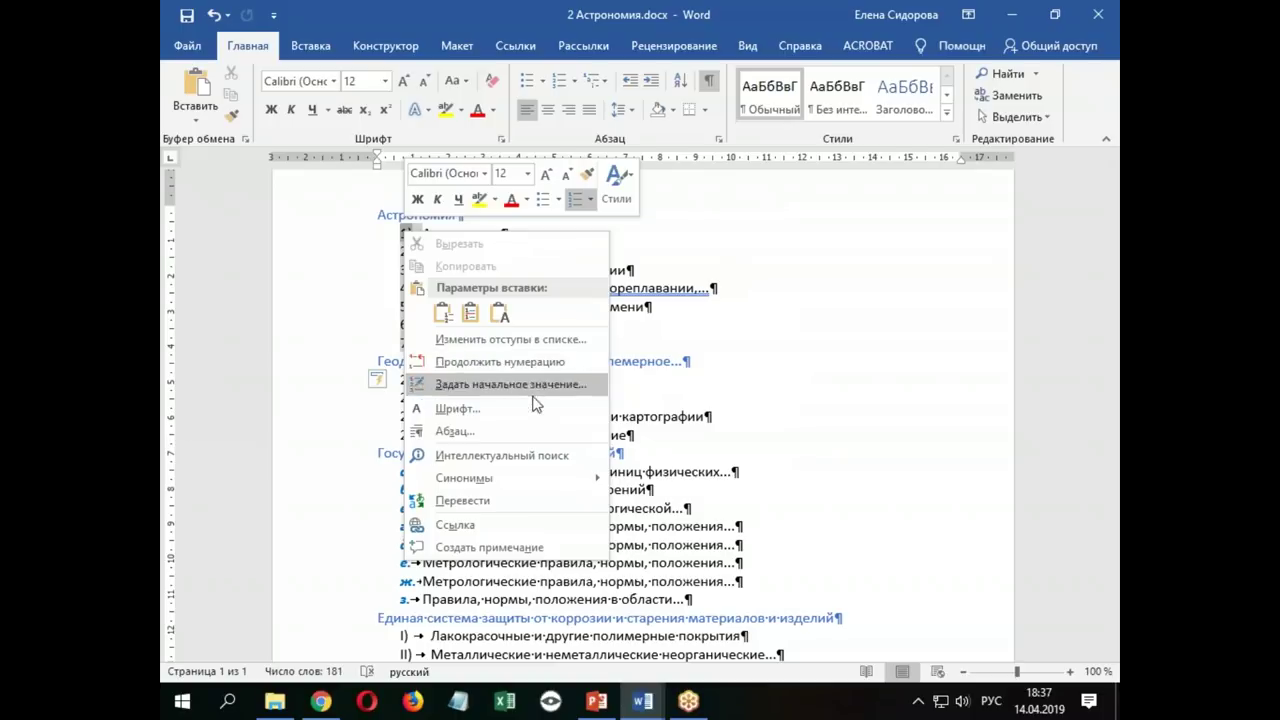
pyautogui.press('Escape')
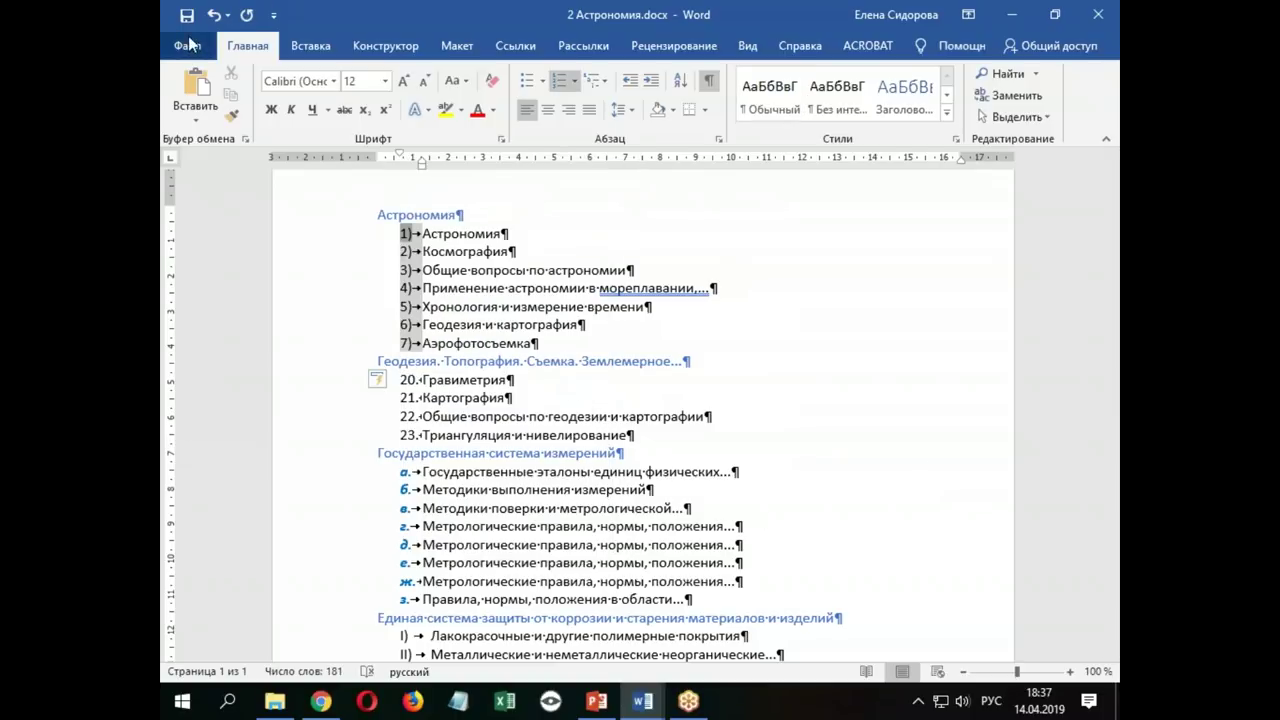
pyautogui.click(188, 18)
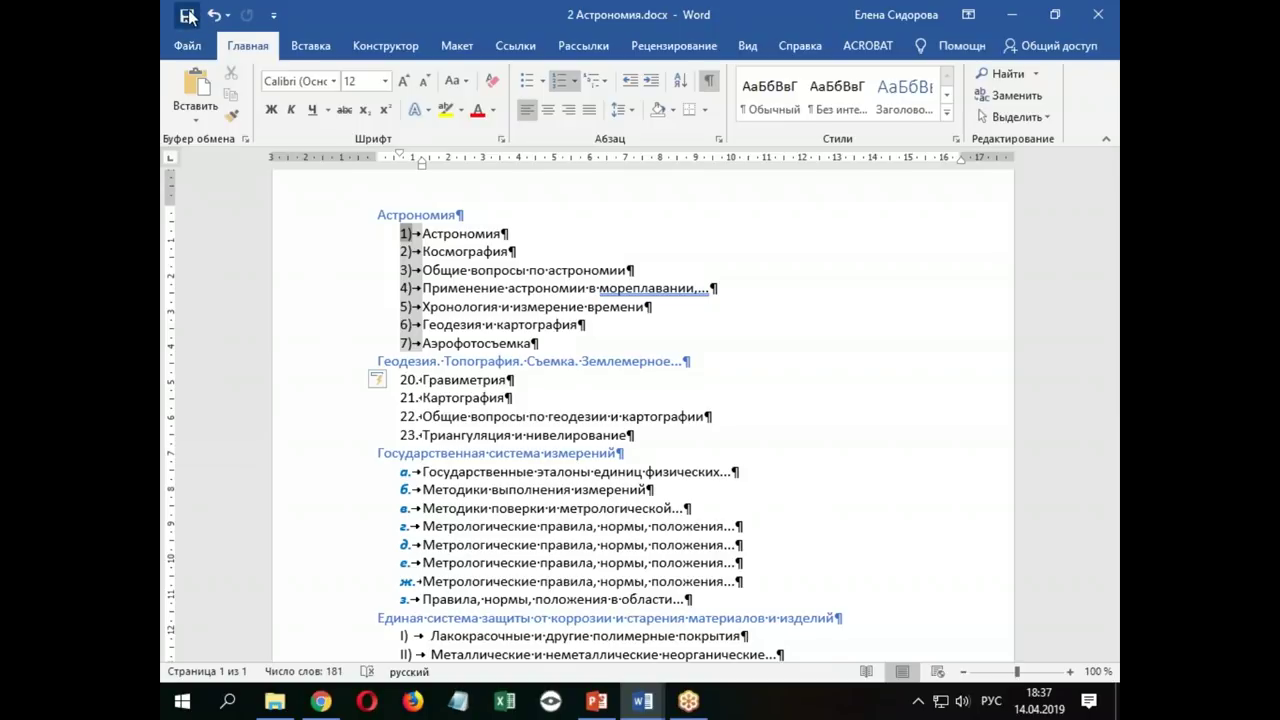
# Close the Астрономия document and browse the Multilevel List gallery in the food products document
pyautogui.click(1098, 15)
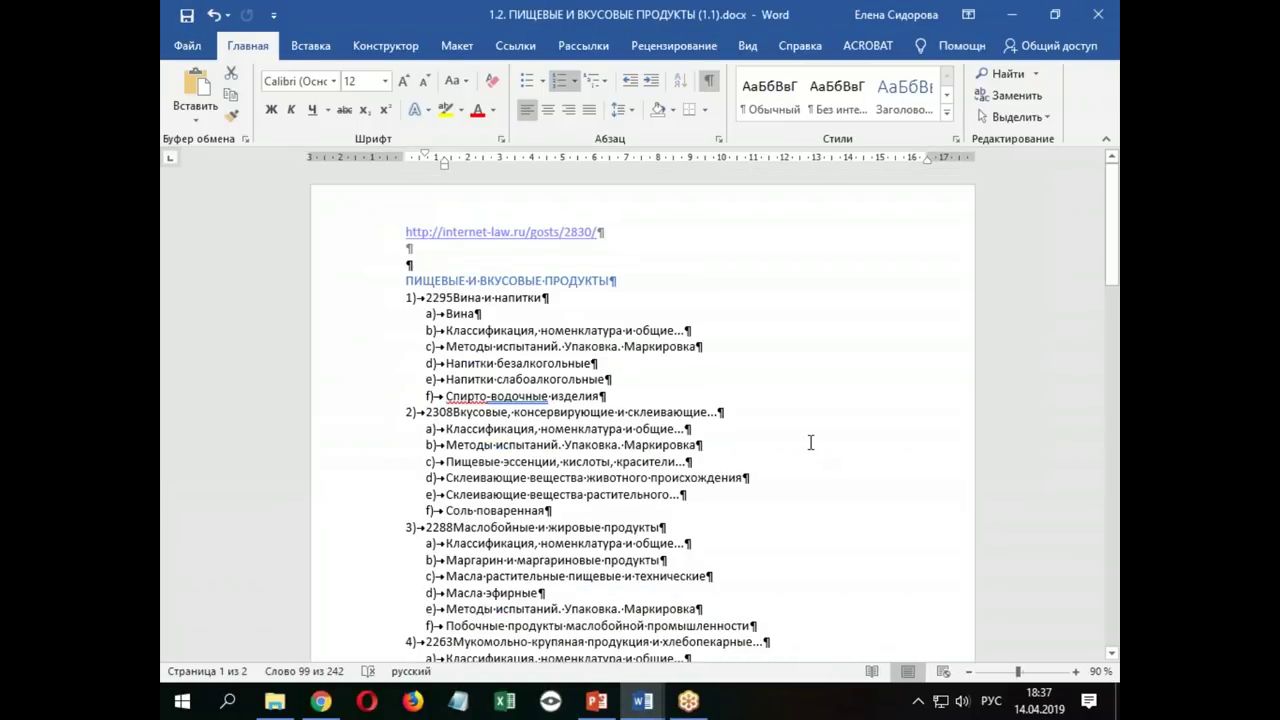
pyautogui.click(598, 80)
pyautogui.moveTo(700, 275)
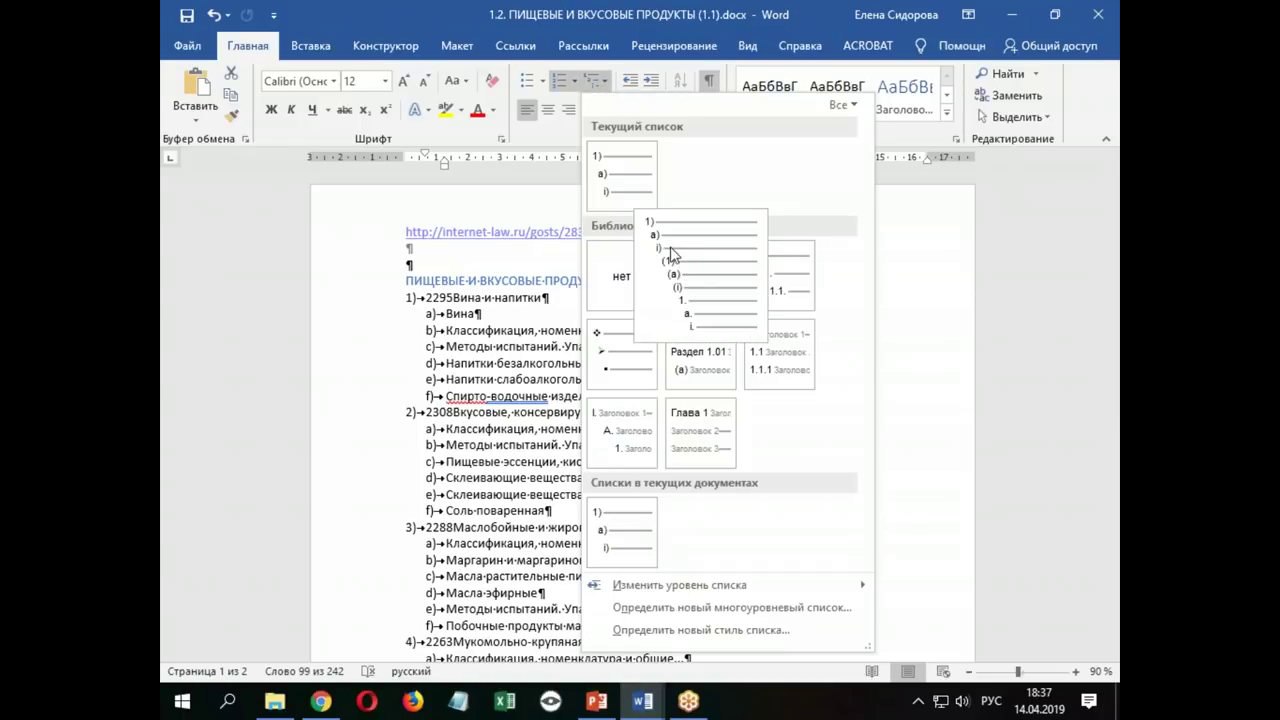
pyautogui.click(912, 334)
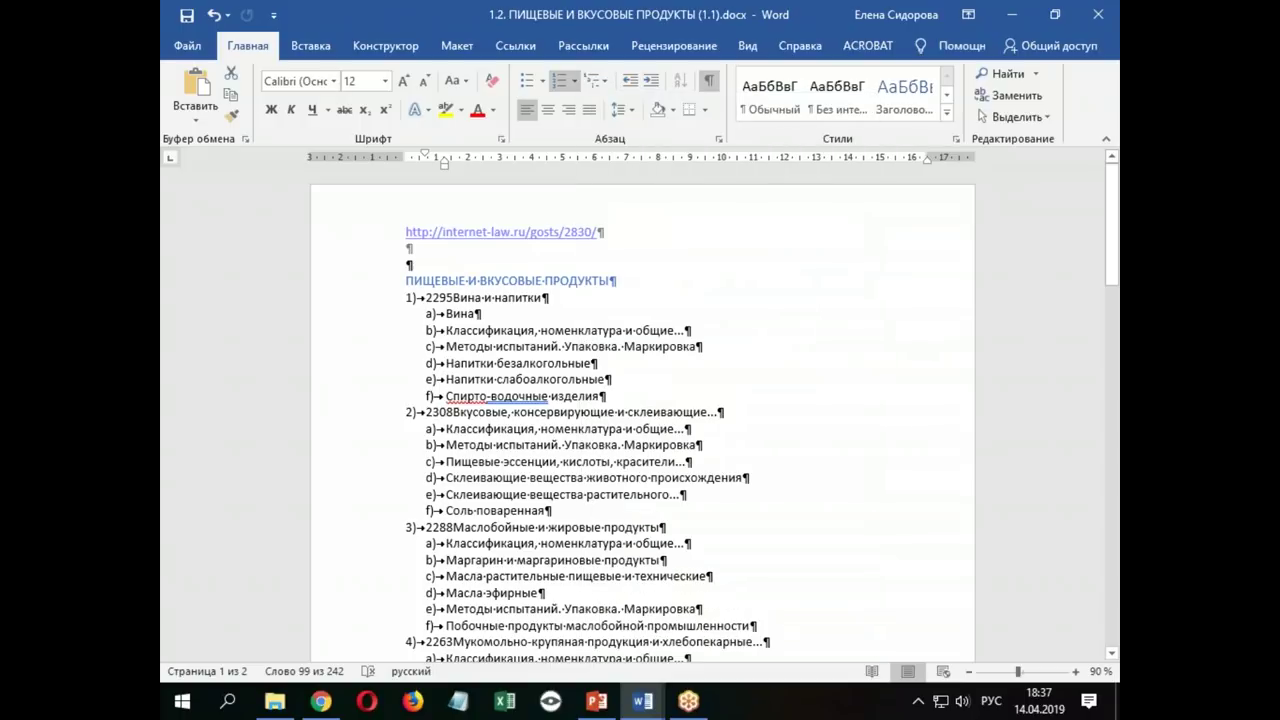
pyautogui.moveTo(546, 484); pyautogui.dragTo(494, 323)
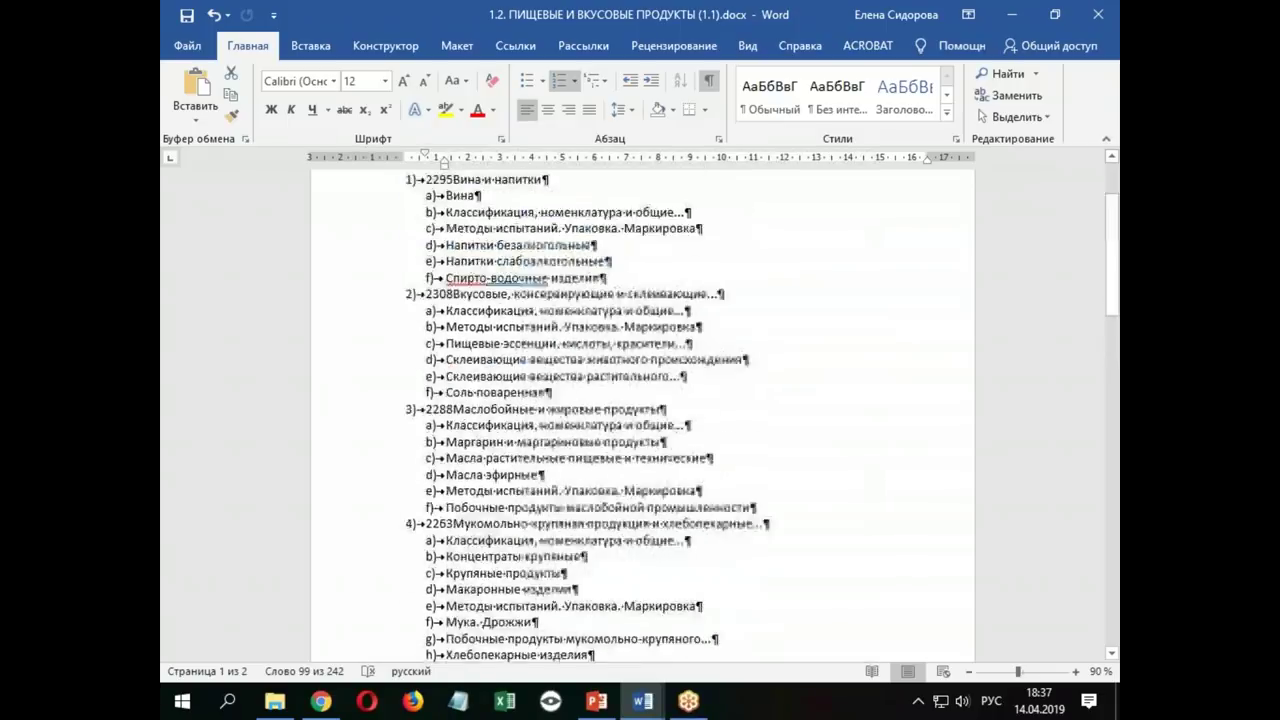
pyautogui.click(431, 297)
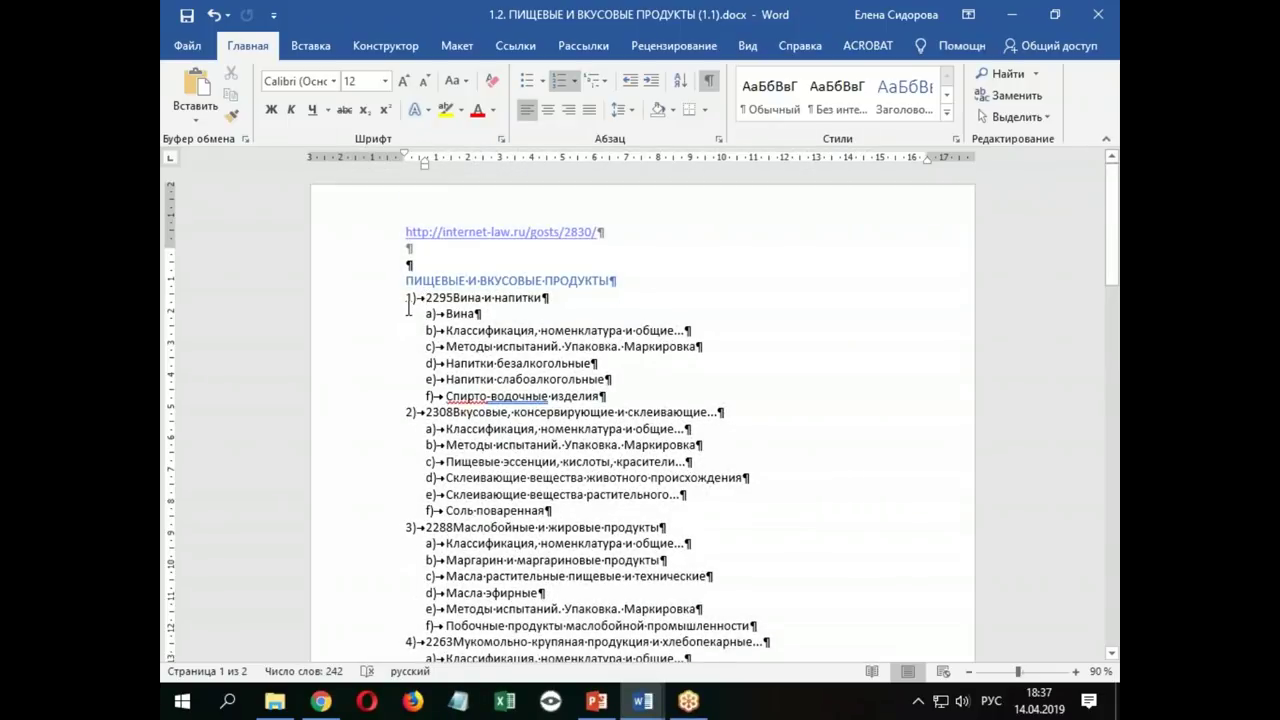
pyautogui.click(597, 81)
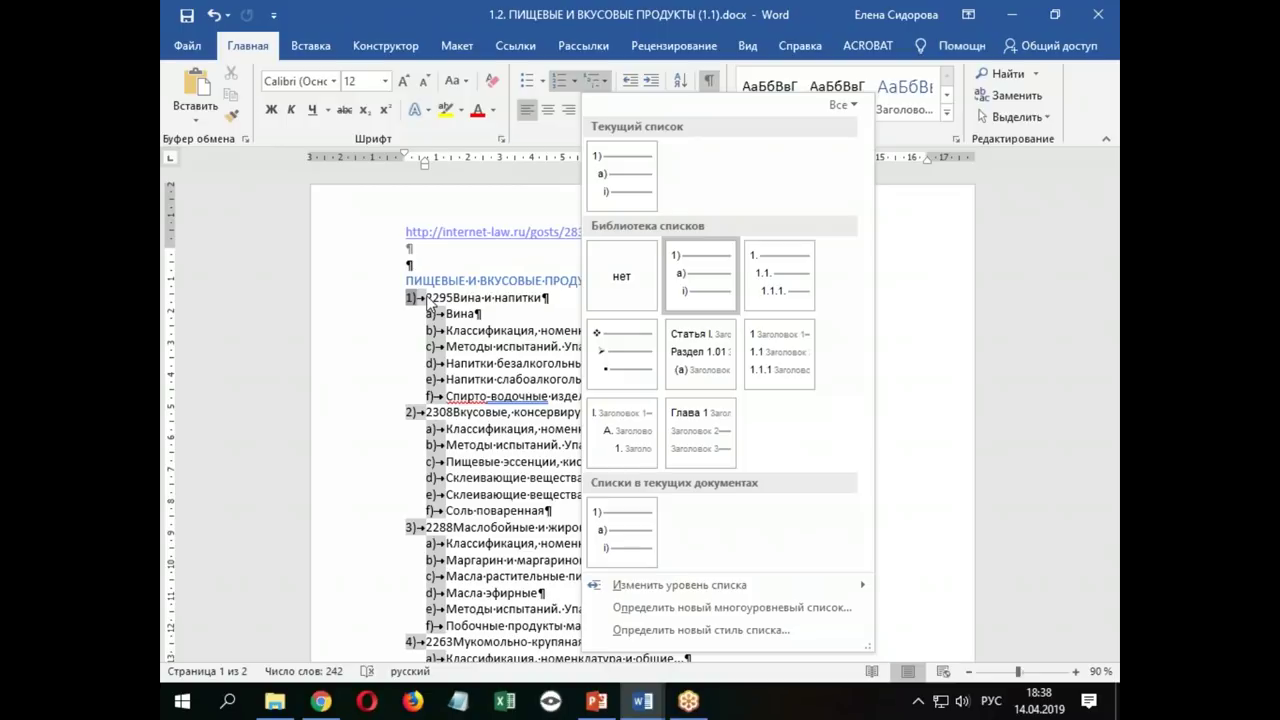
pyautogui.click(697, 608)
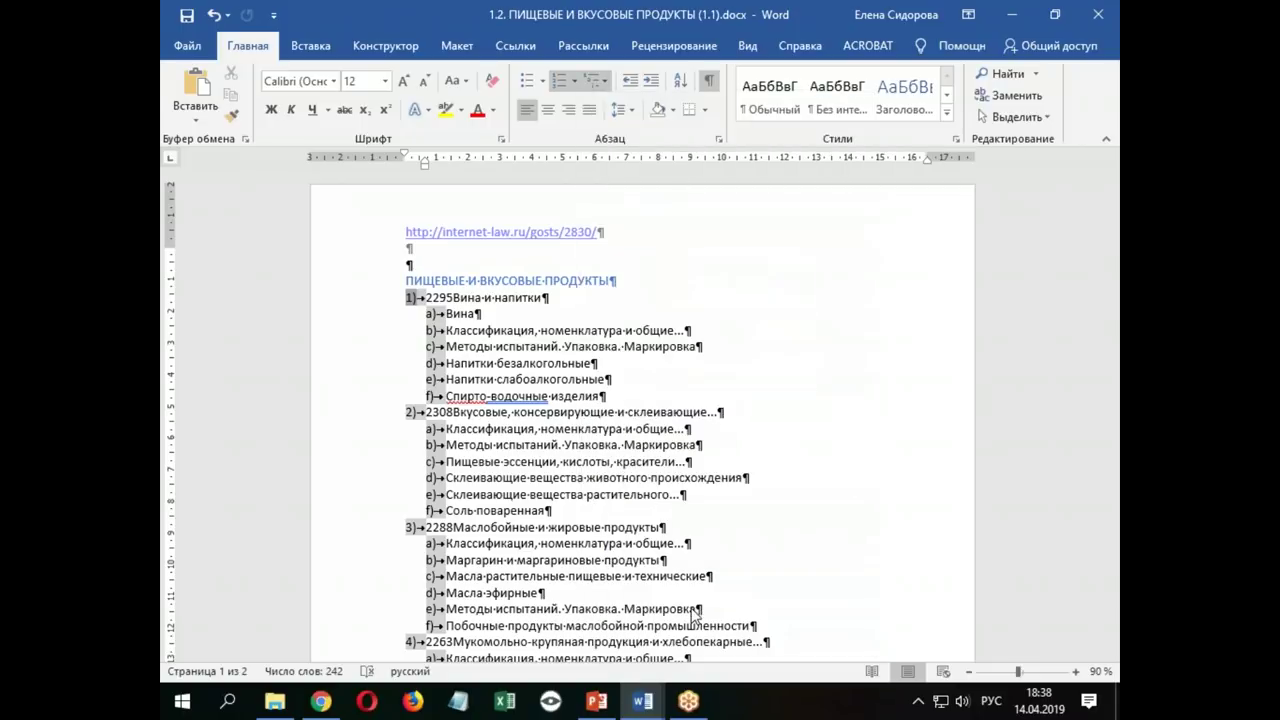
# Set list level 2 to Cyrillic 'а, б, в, ...' lettering and apply it with OK
pyautogui.moveTo(566, 136)
pyautogui.mouseDown()
pyautogui.moveTo(703, 145)
pyautogui.moveTo(670, 133)
pyautogui.mouseUp()
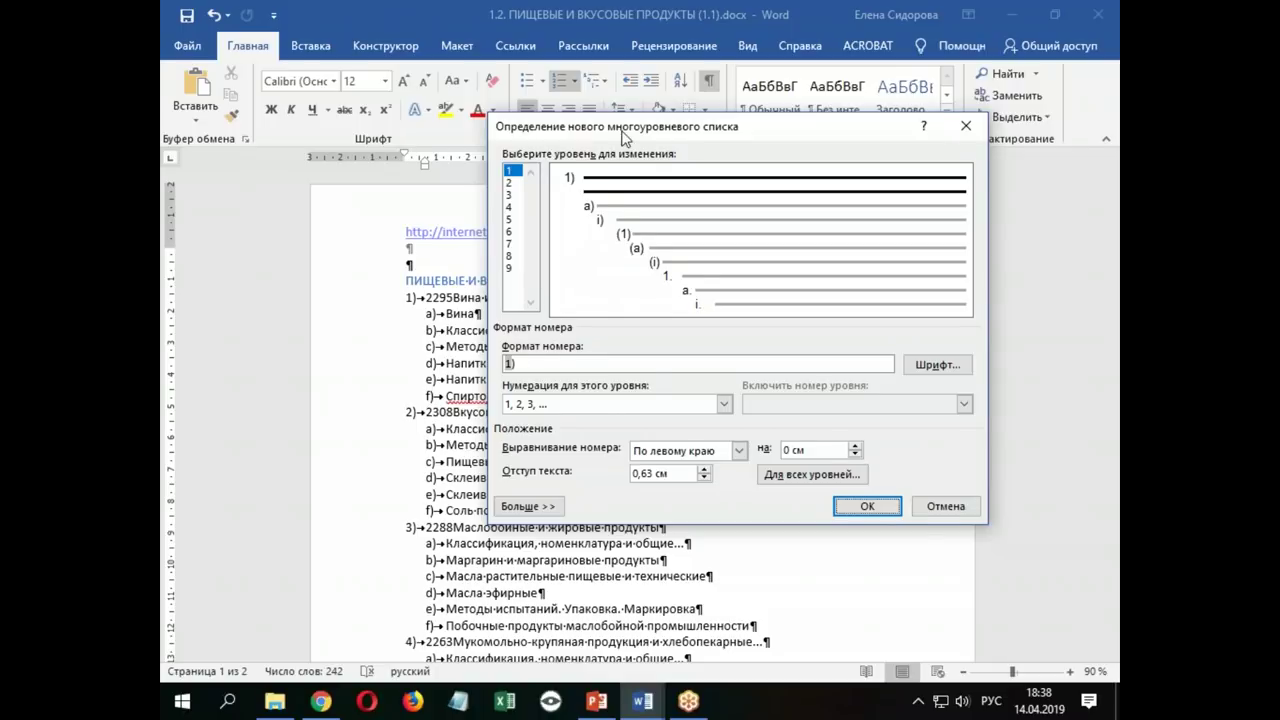
pyautogui.moveTo(622, 133); pyautogui.dragTo(700, 119)
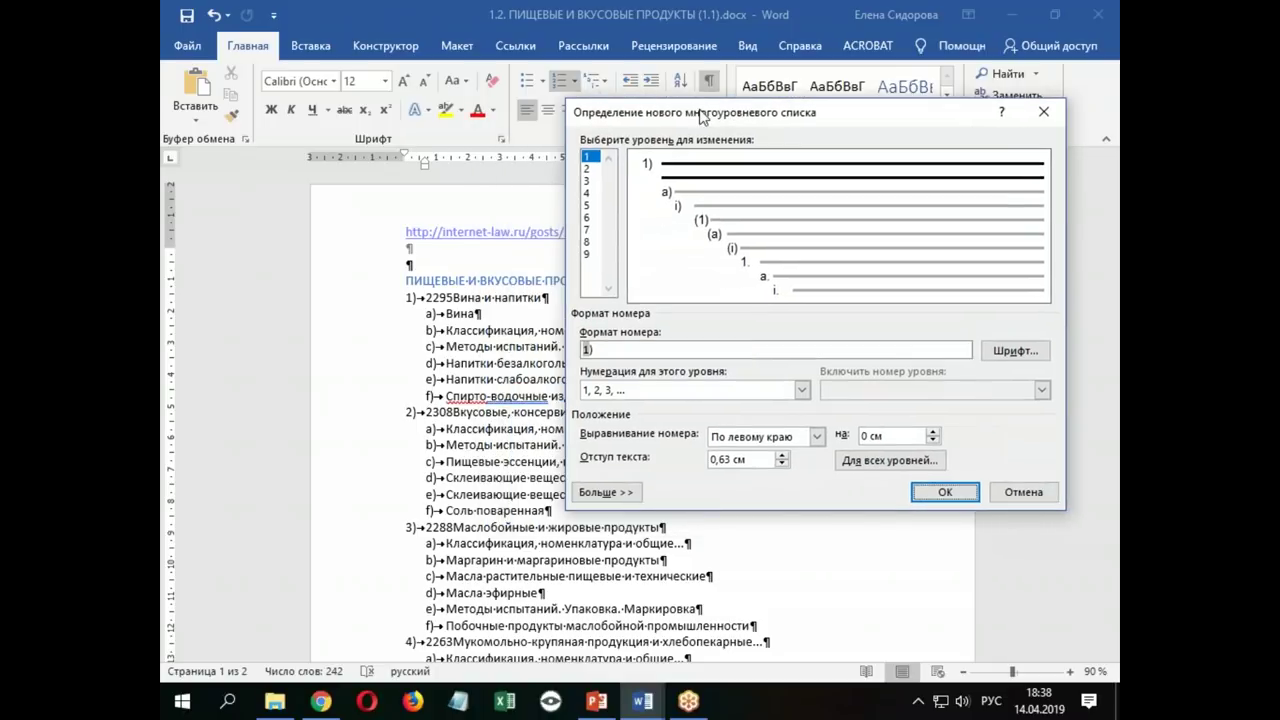
pyautogui.click(589, 169)
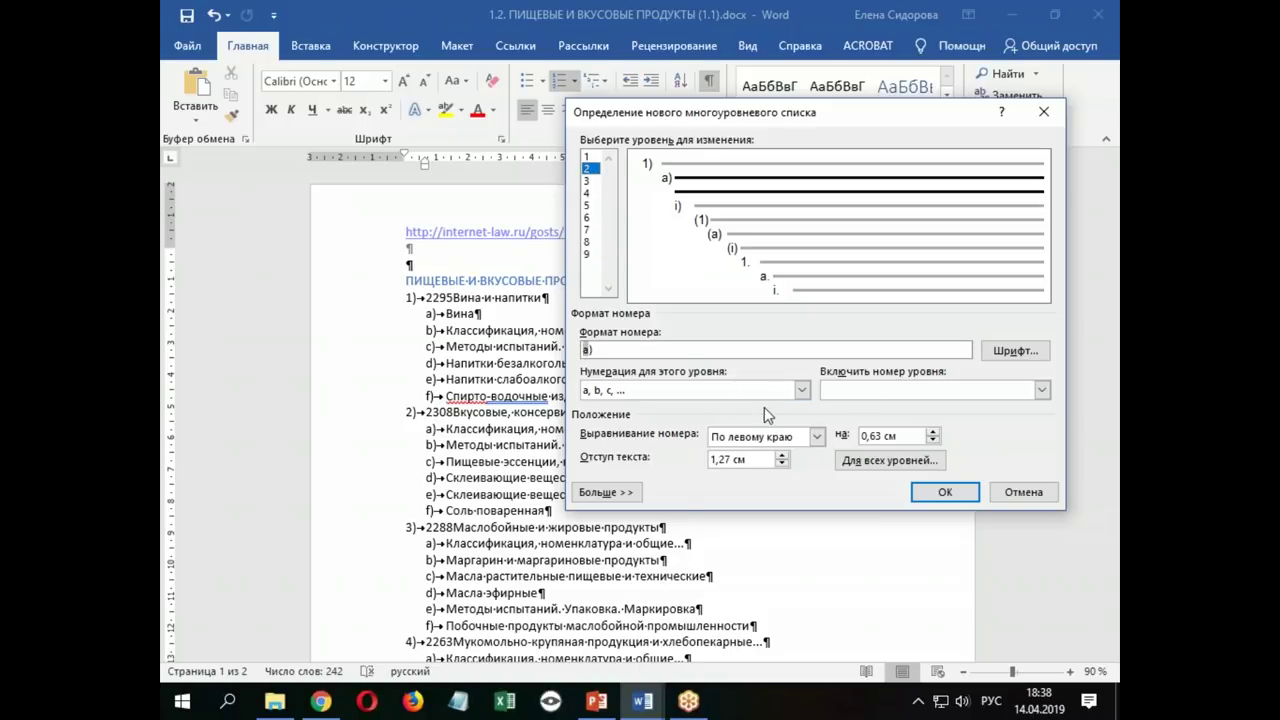
pyautogui.click(802, 392)
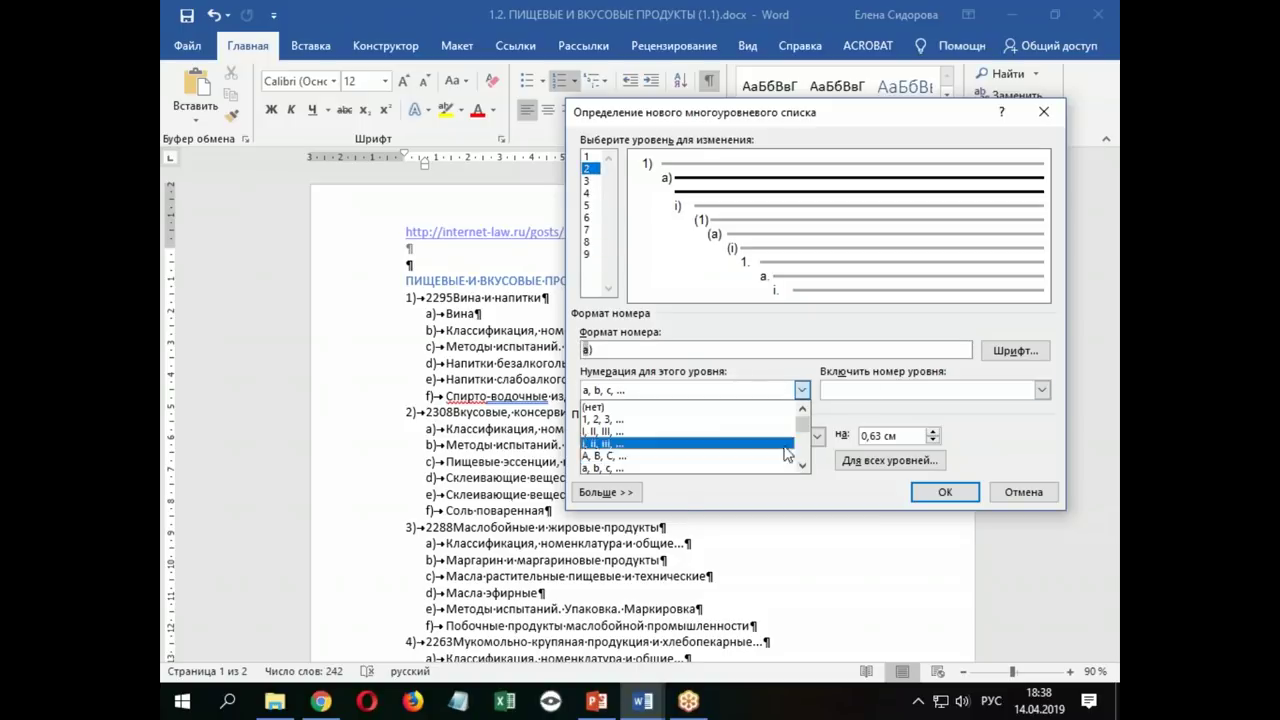
pyautogui.moveTo(805, 420)
pyautogui.mouseDown()
pyautogui.moveTo(805, 468)
pyautogui.moveTo(804, 438)
pyautogui.mouseUp()
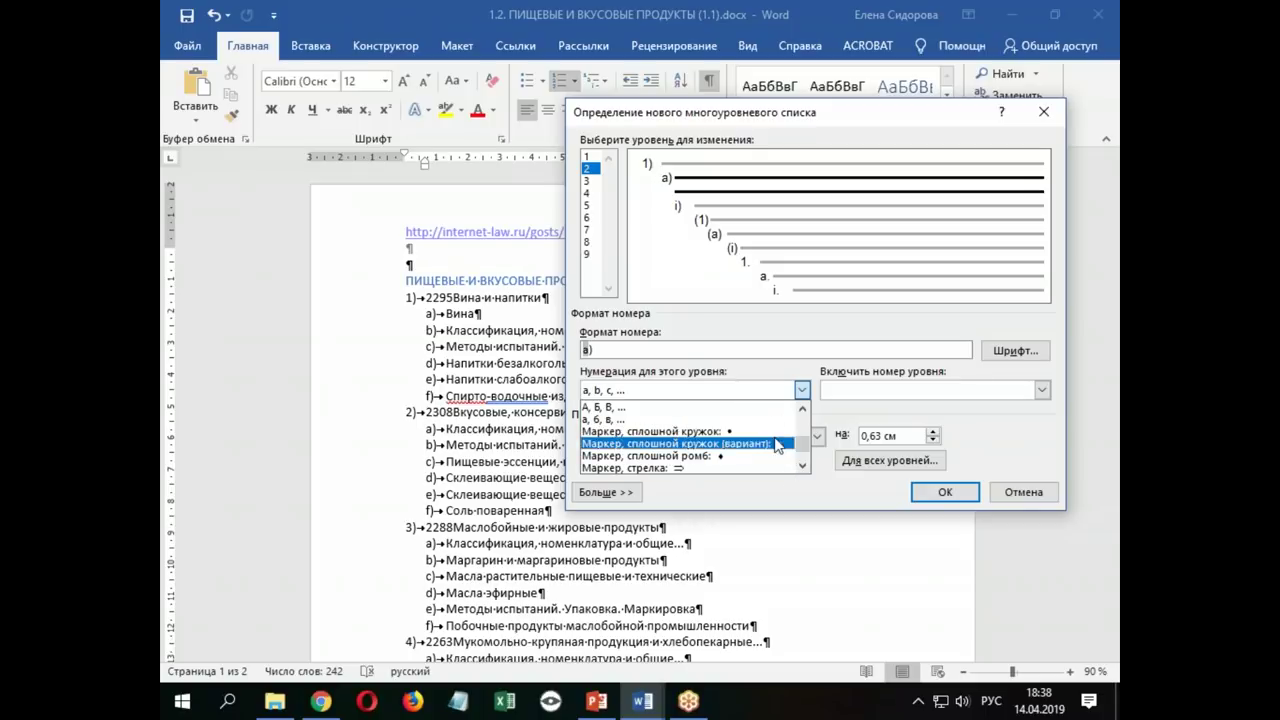
pyautogui.click(603, 421)
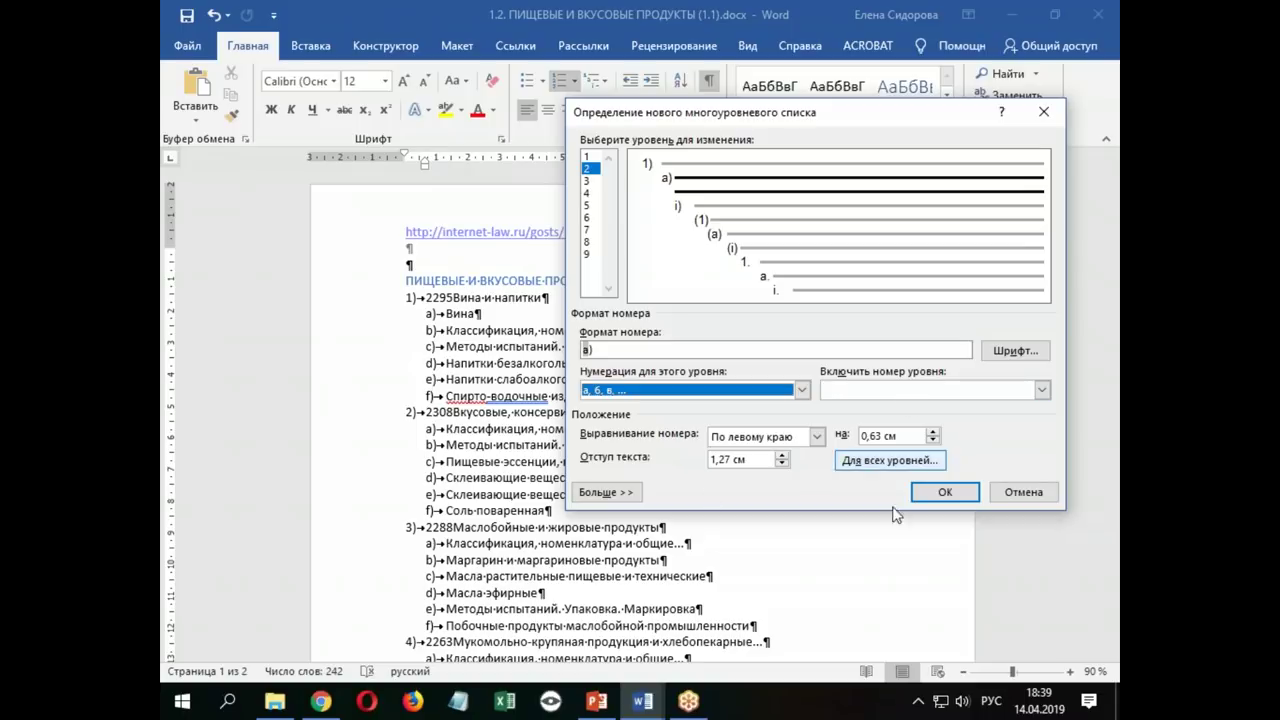
pyautogui.click(943, 493)
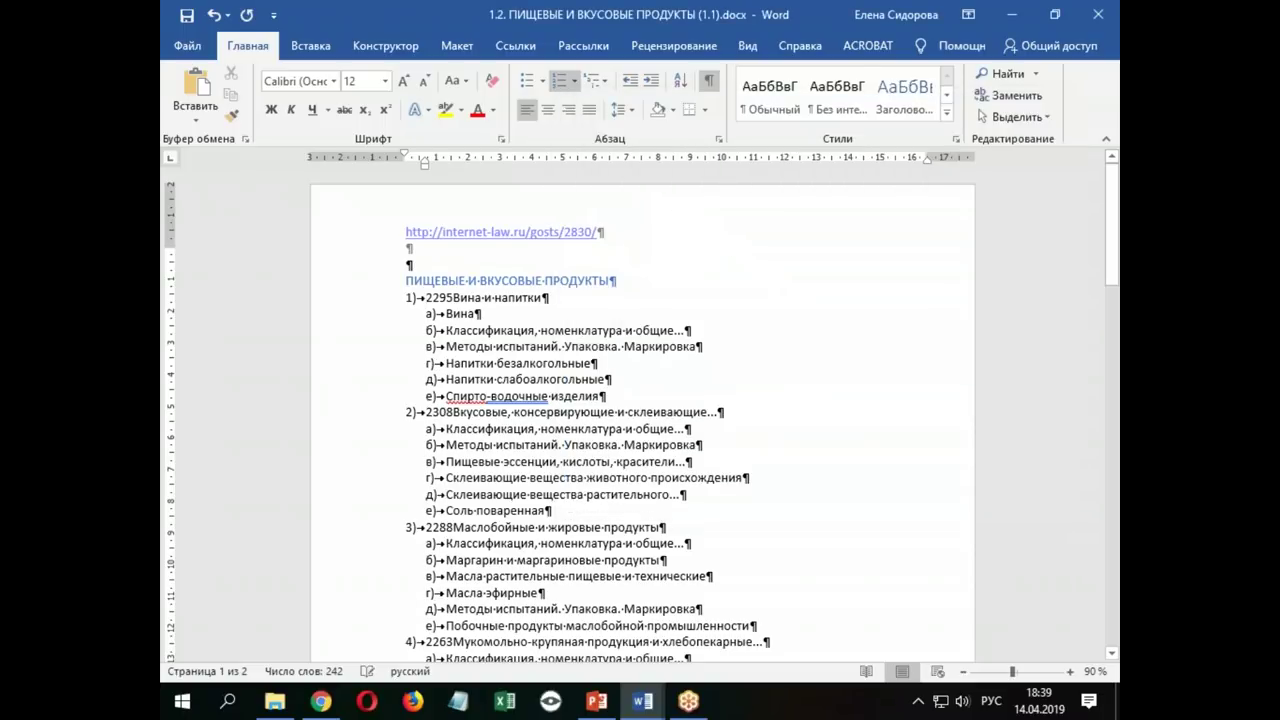
# Scroll through the document to check the Cyrillic а)–е) sub-items under headings 1)–4)
pyautogui.scroll(-2, 437, 342)
pyautogui.scroll(-3, 436, 360)
pyautogui.scroll(-2, 435, 380)
pyautogui.scroll(-4, 433, 398)
pyautogui.scroll(-5, 433, 398)
pyautogui.scroll(8, 443, 341)
pyautogui.scroll(5, 443, 341)
pyautogui.scroll(4, 443, 341)
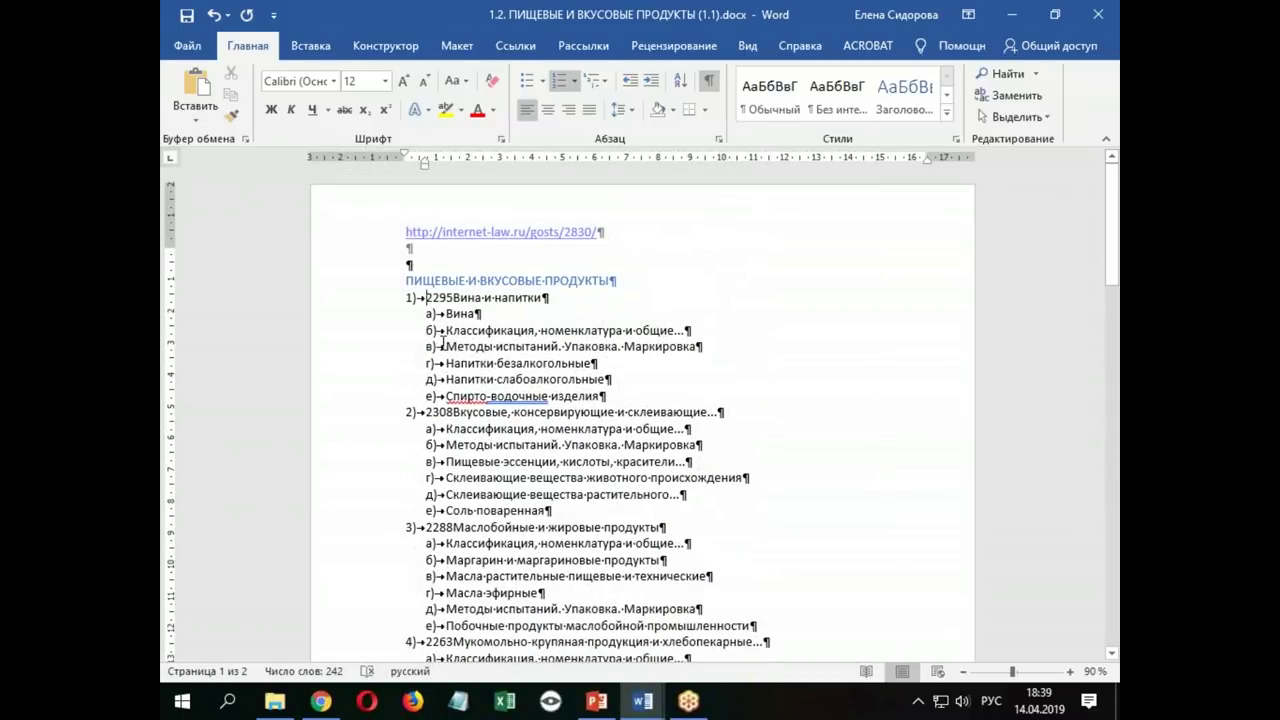
# Put the cursor in the first sub-list's lettering under section 1 and bring up Multilevel List
pyautogui.click(490, 380)
pyautogui.moveTo(426, 428); pyautogui.dragTo(430, 495)
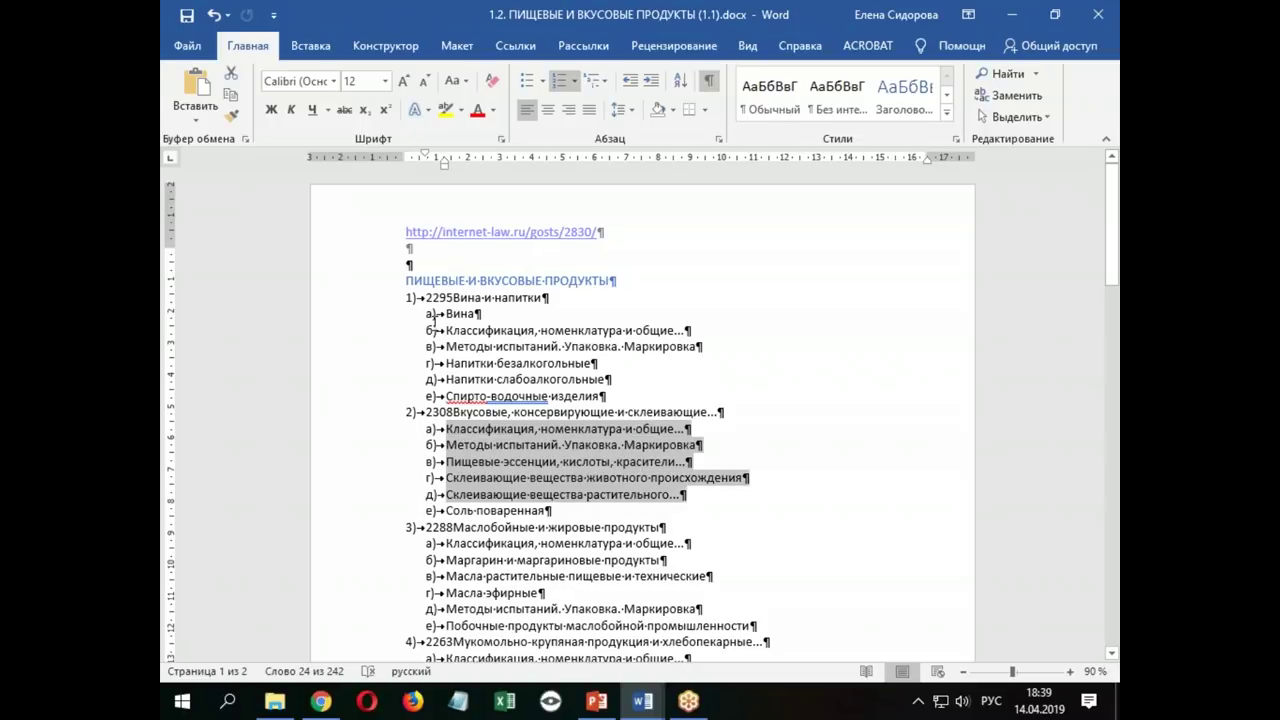
pyautogui.click(431, 396)
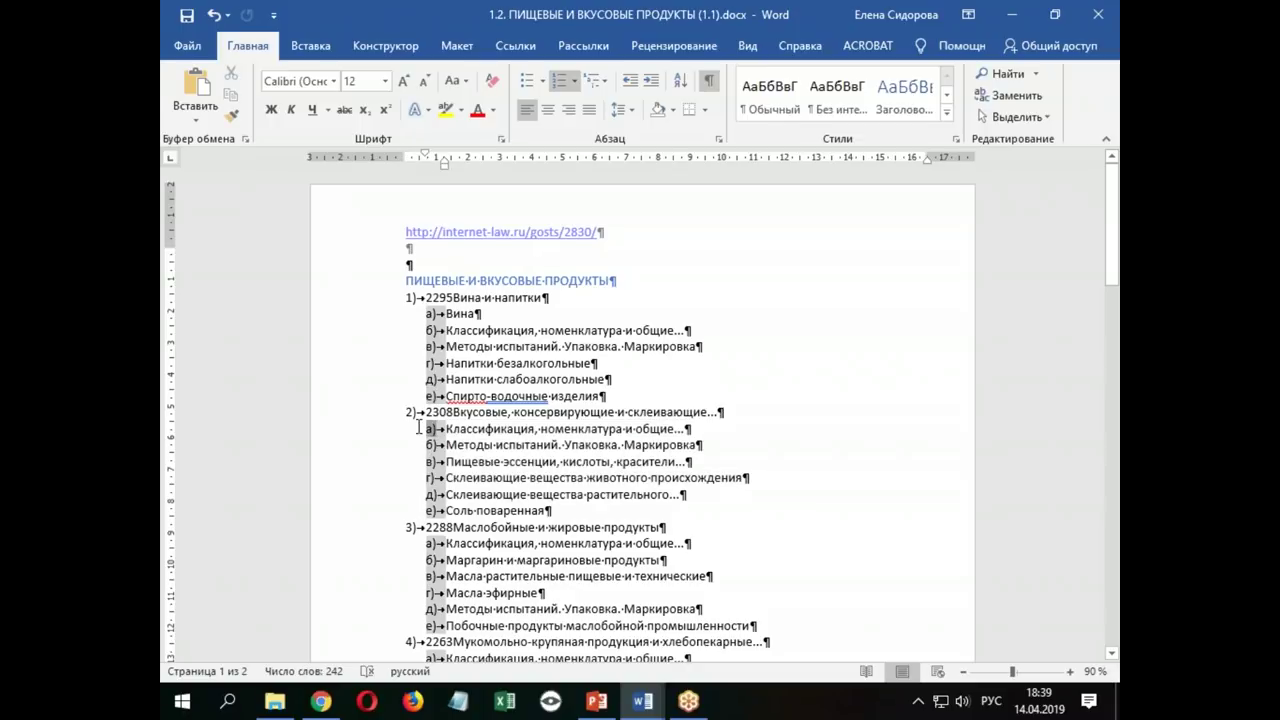
pyautogui.click(431, 313)
pyautogui.click(595, 80)
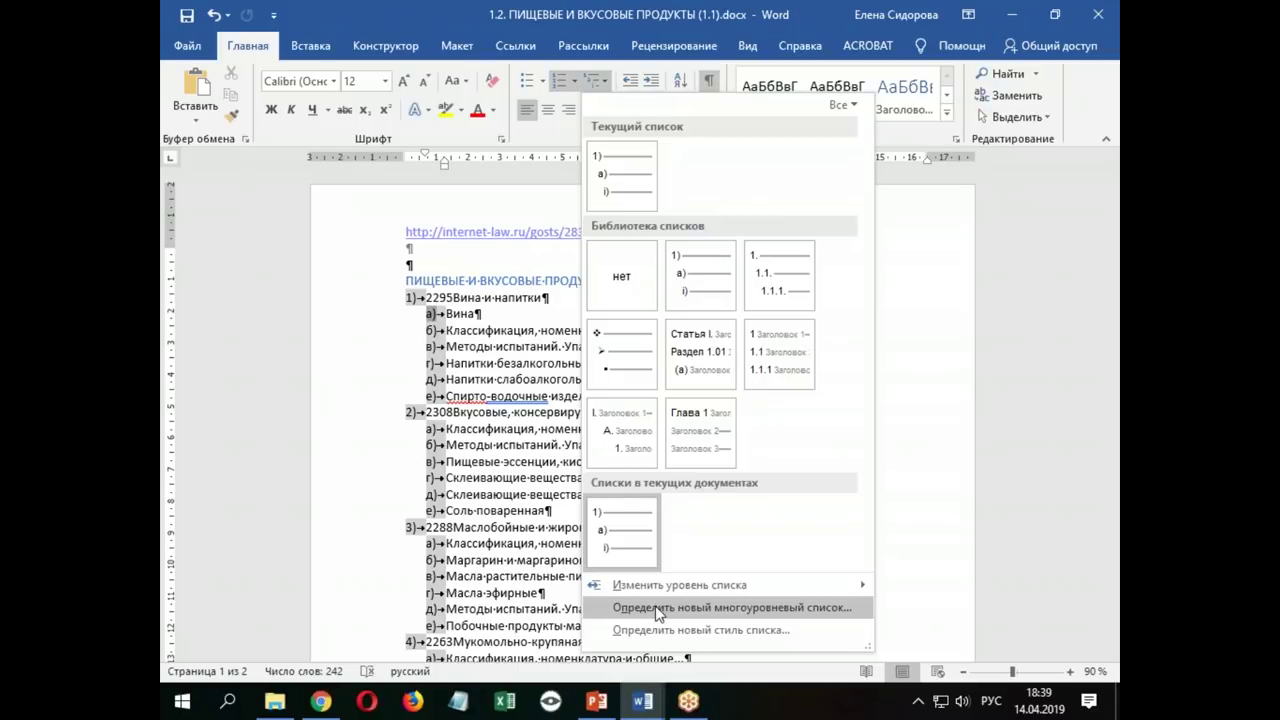
# Define a new multilevel list with 'Нумеровать заново' cleared for level 2
pyautogui.click(657, 610)
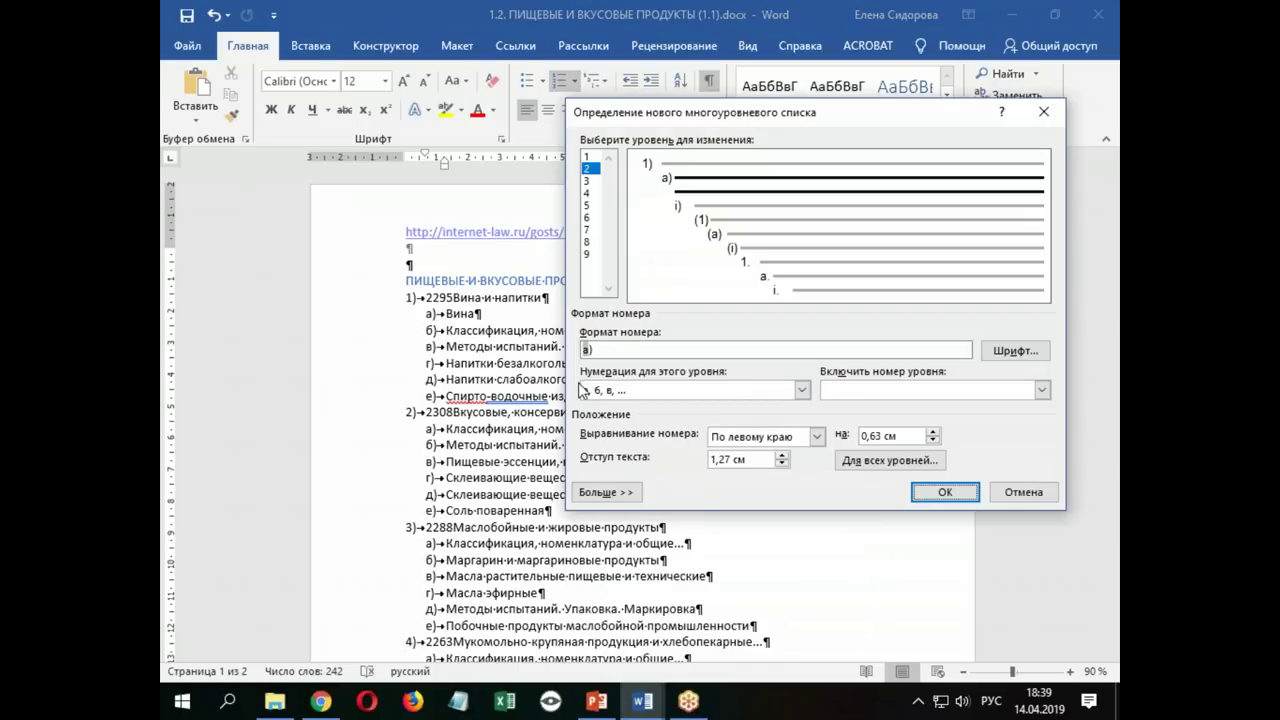
pyautogui.moveTo(862, 116); pyautogui.dragTo(723, 90)
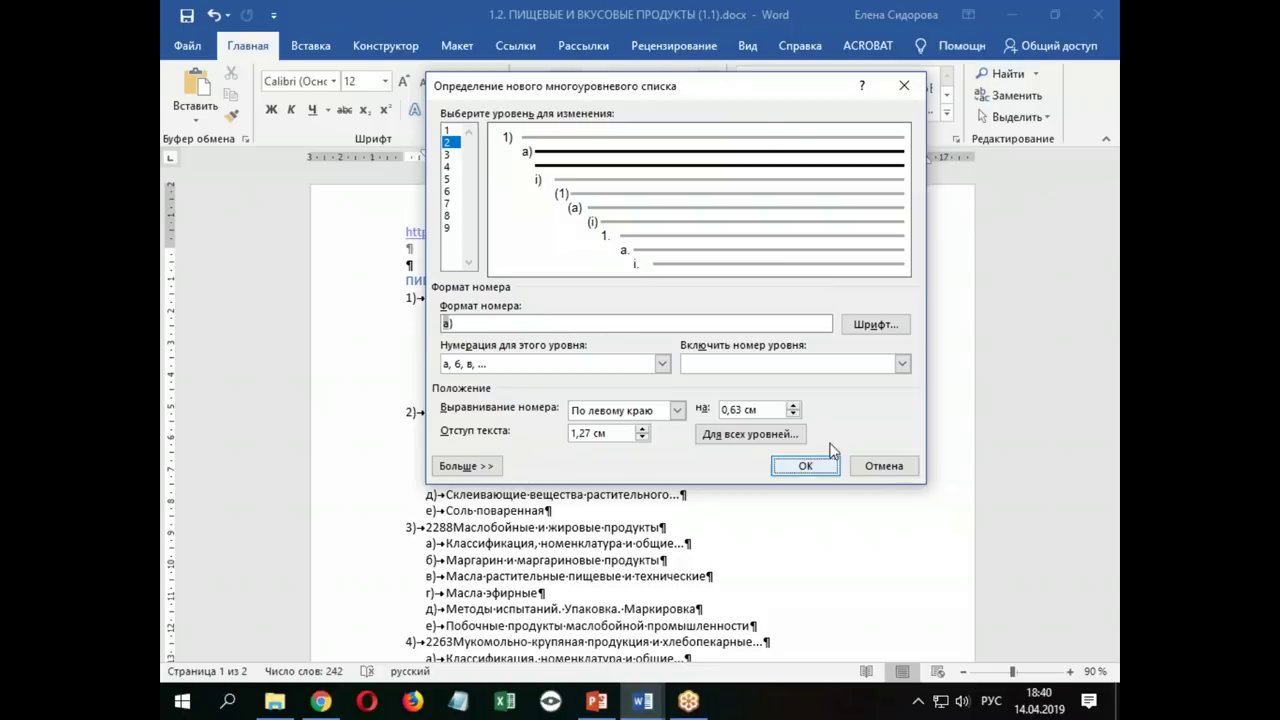
pyautogui.click(476, 466)
pyautogui.moveTo(742, 95); pyautogui.dragTo(611, 116)
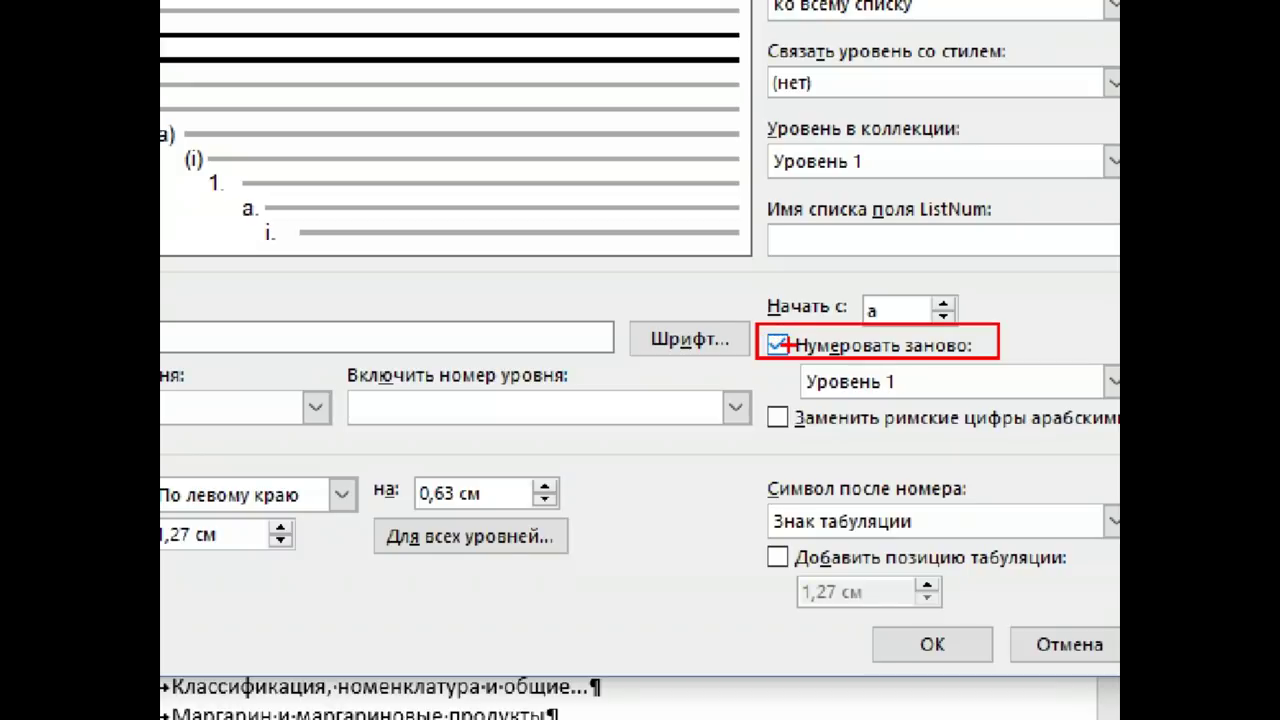
pyautogui.moveTo(884, 296); pyautogui.dragTo(830, 300)
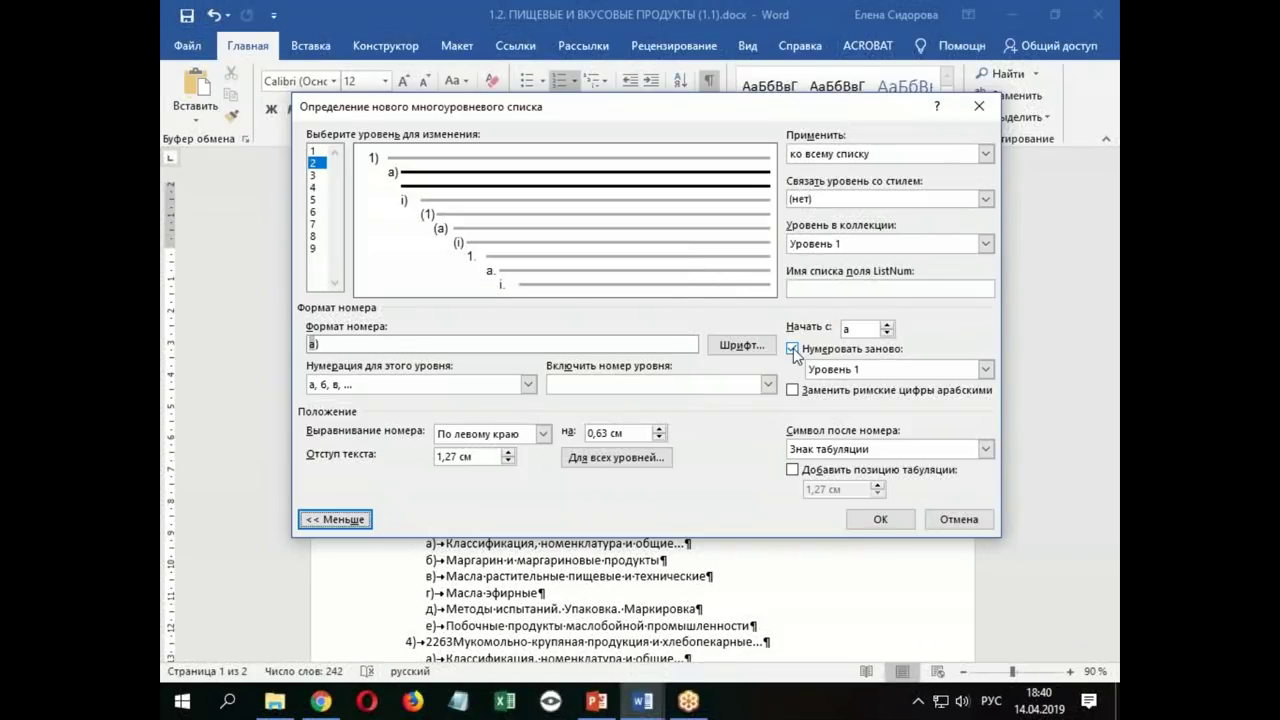
pyautogui.click(792, 349)
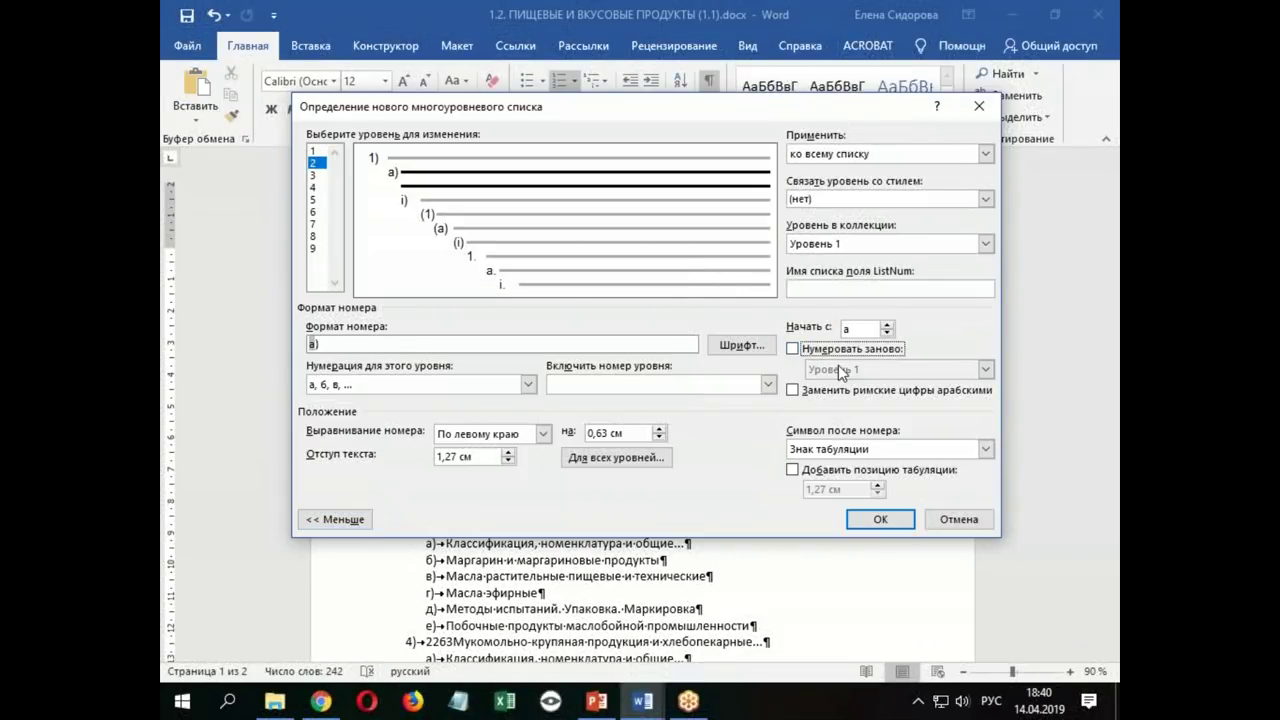
# Confirm the list definition and check the continuous lettering а)–я), then аа), бб)
pyautogui.click(880, 520)
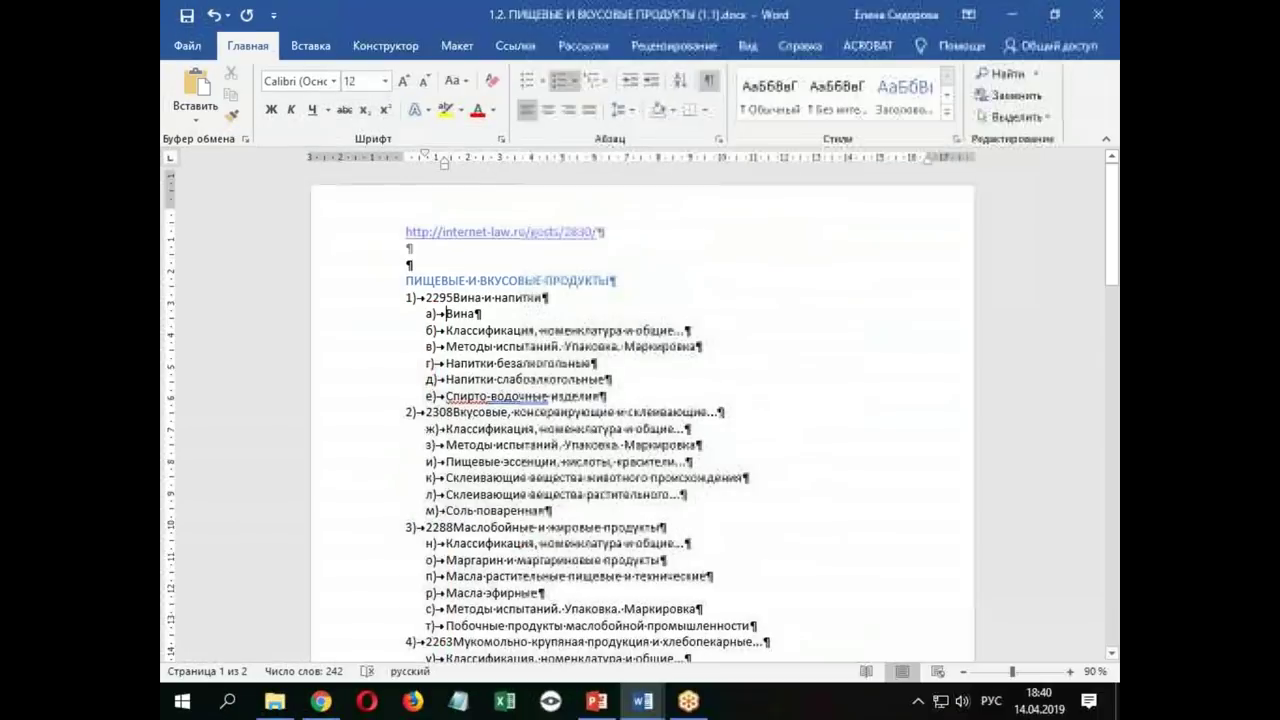
pyautogui.scroll(-5, 484, 556)
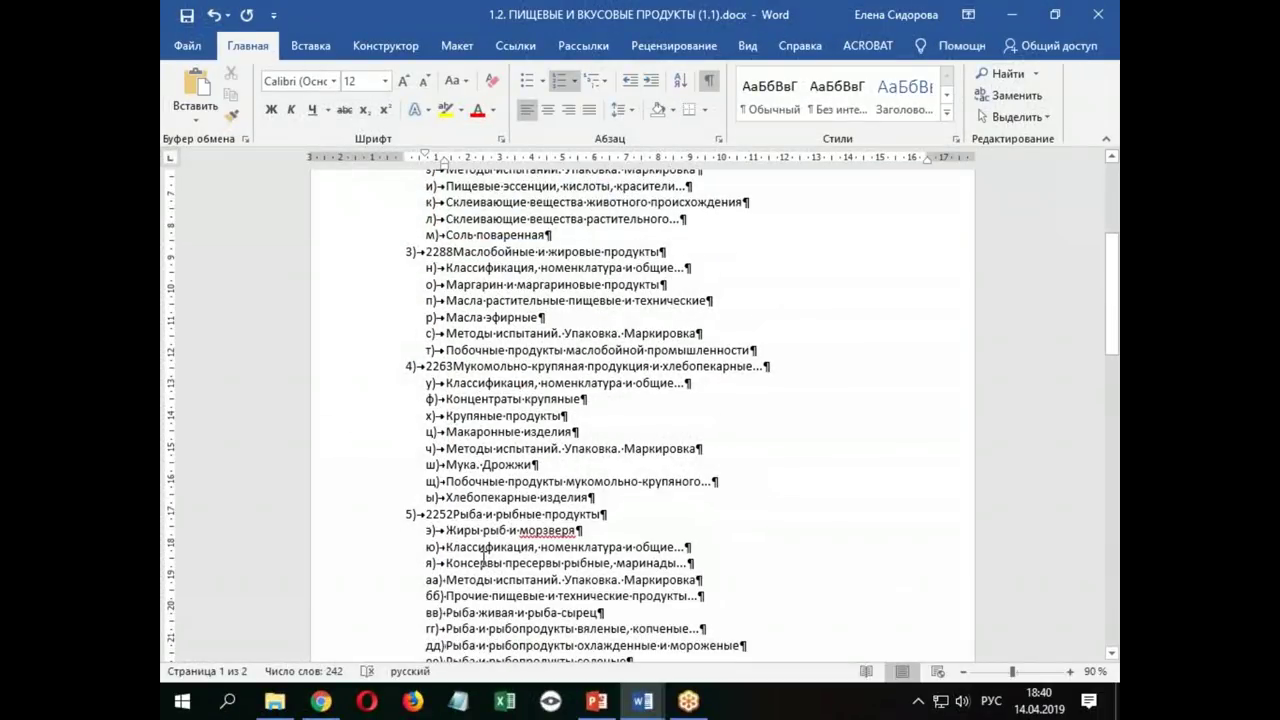
pyautogui.scroll(-4, 484, 556)
pyautogui.scroll(2, 484, 556)
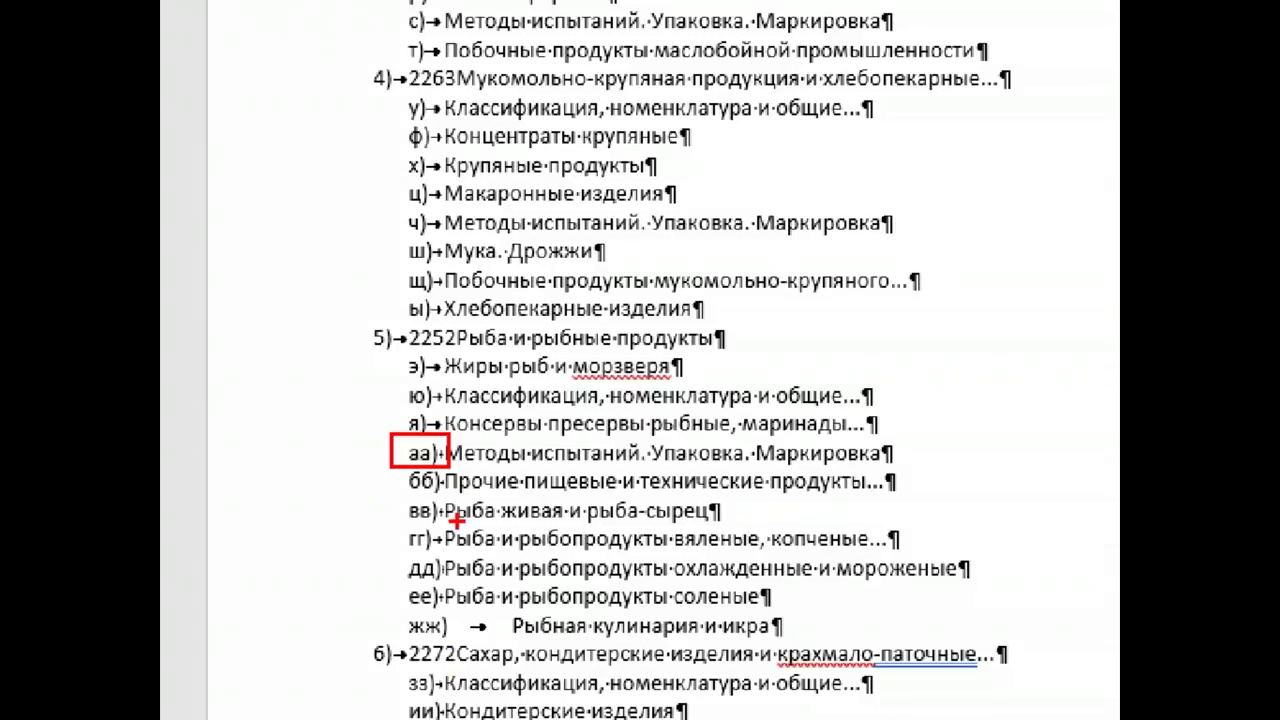
pyautogui.moveTo(390, 493)
pyautogui.mouseDown()
pyautogui.moveTo(428, 495)
pyautogui.moveTo(437, 523)
pyautogui.mouseUp()
pyautogui.moveTo(408, 568)
pyautogui.mouseDown()
pyautogui.moveTo(437, 567)
pyautogui.moveTo(468, 600)
pyautogui.mouseUp()
pyautogui.moveTo(408, 637); pyautogui.dragTo(446, 638)
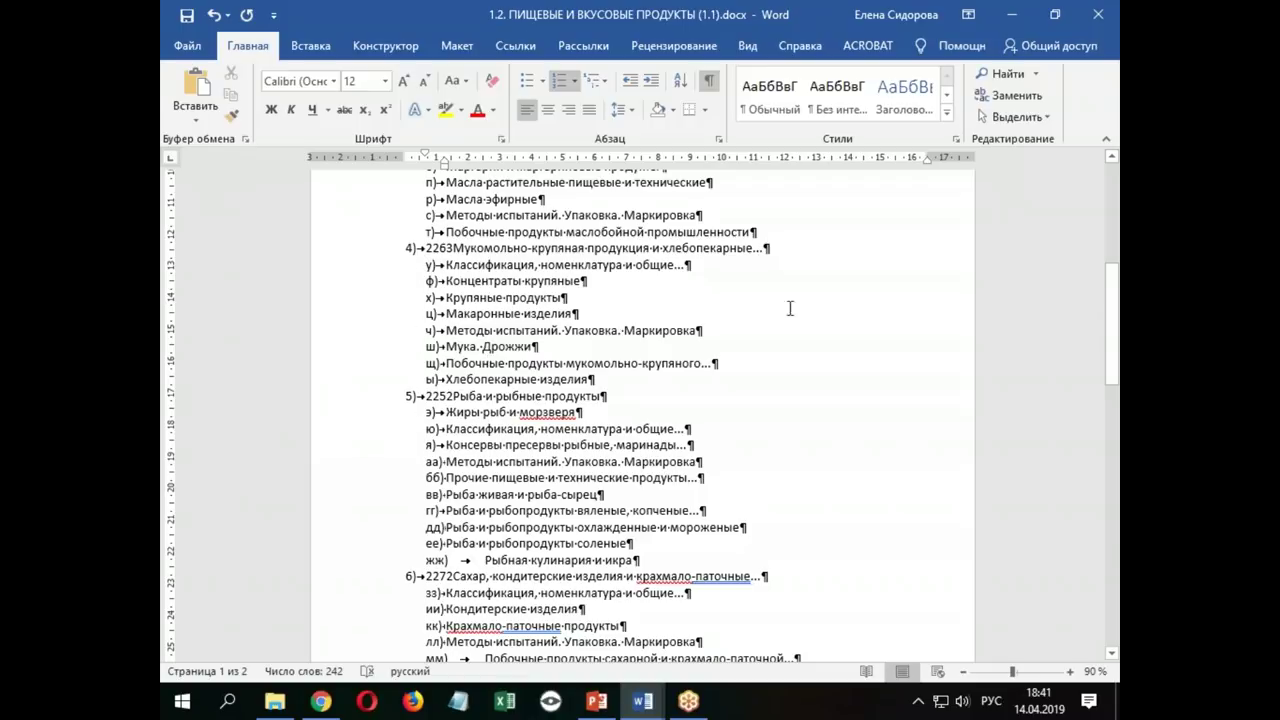
pyautogui.scroll(6, 766, 333)
# Review the multilevel list definition without changes, then close the food-products document, saving it
pyautogui.scroll(2, 748, 323)
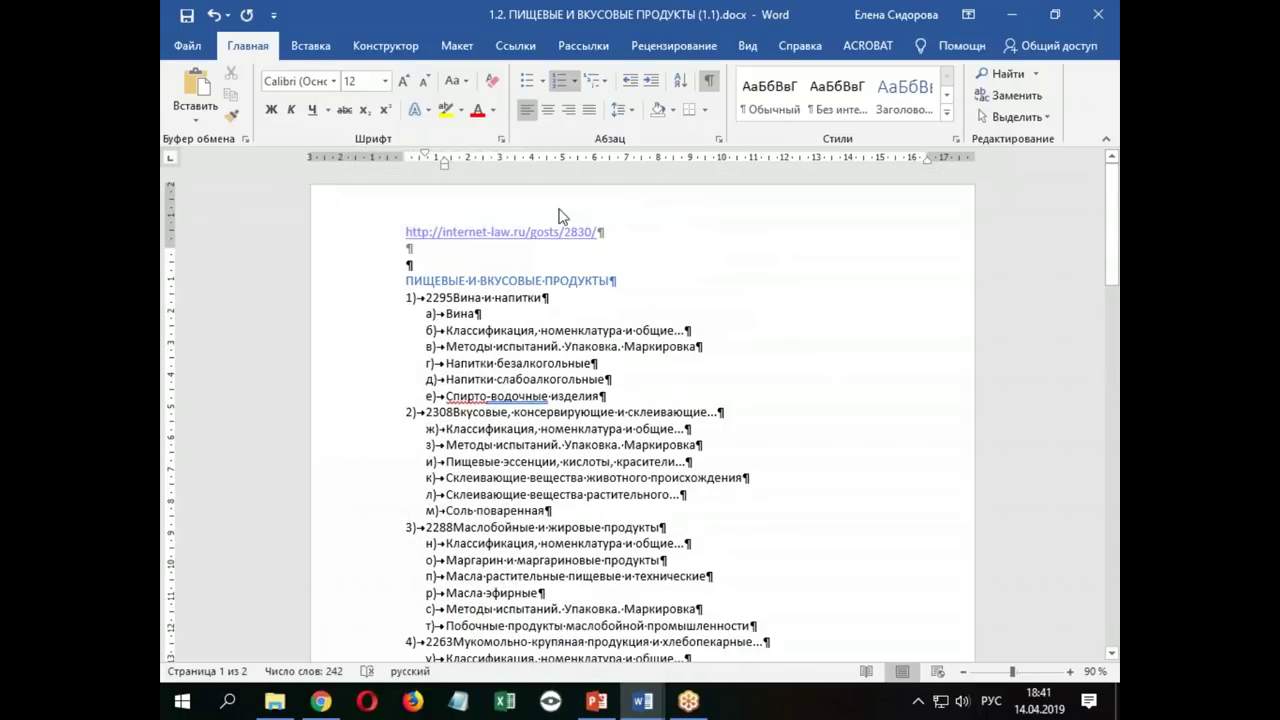
pyautogui.click(597, 80)
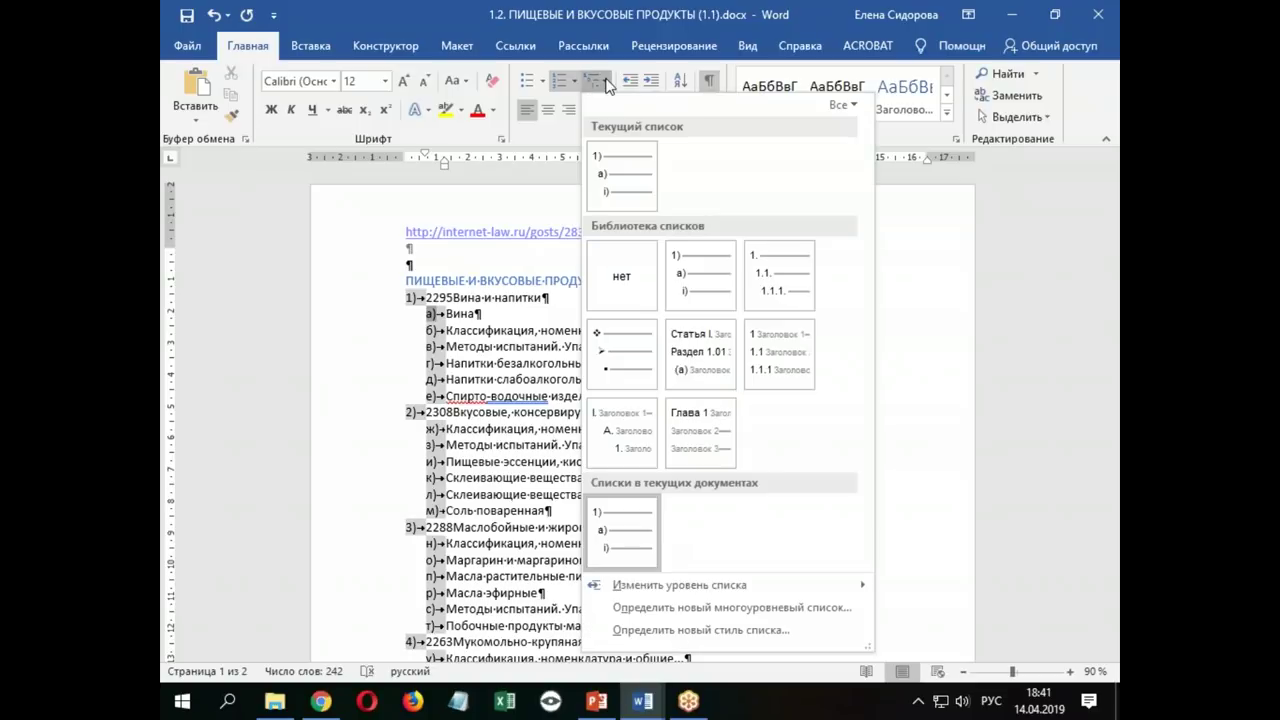
pyautogui.click(651, 609)
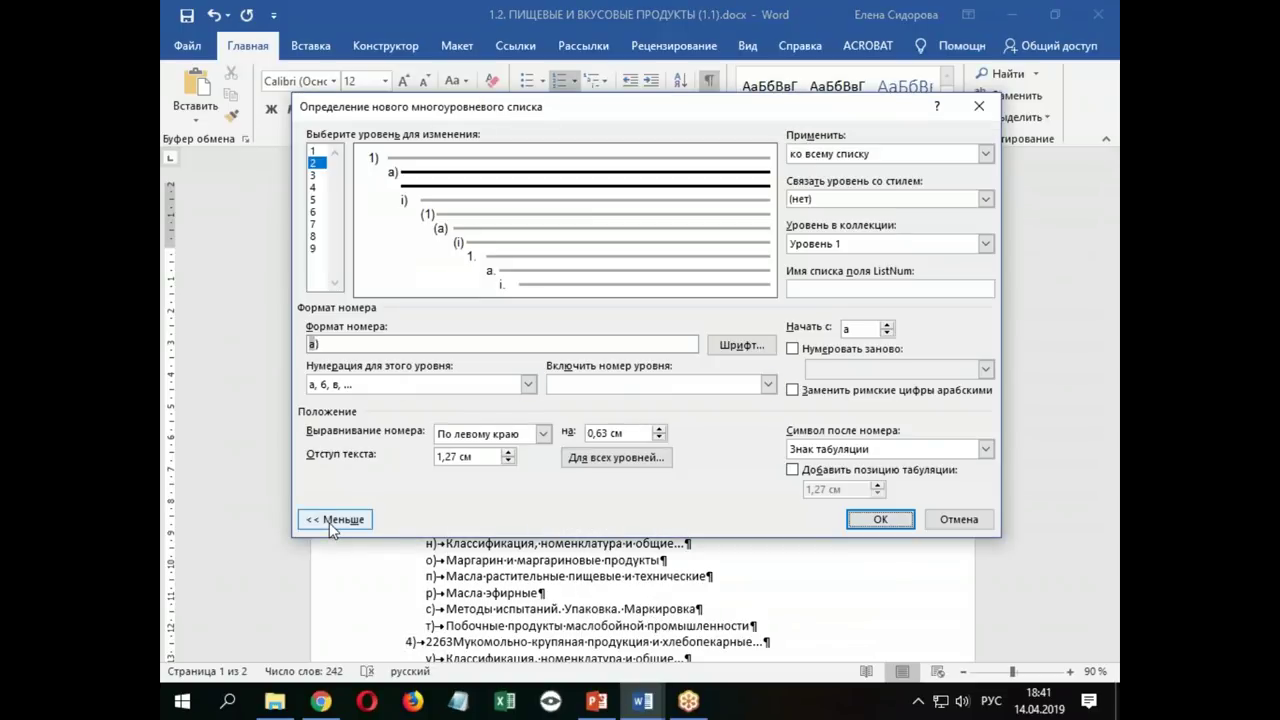
pyautogui.click(329, 520)
pyautogui.click(333, 494)
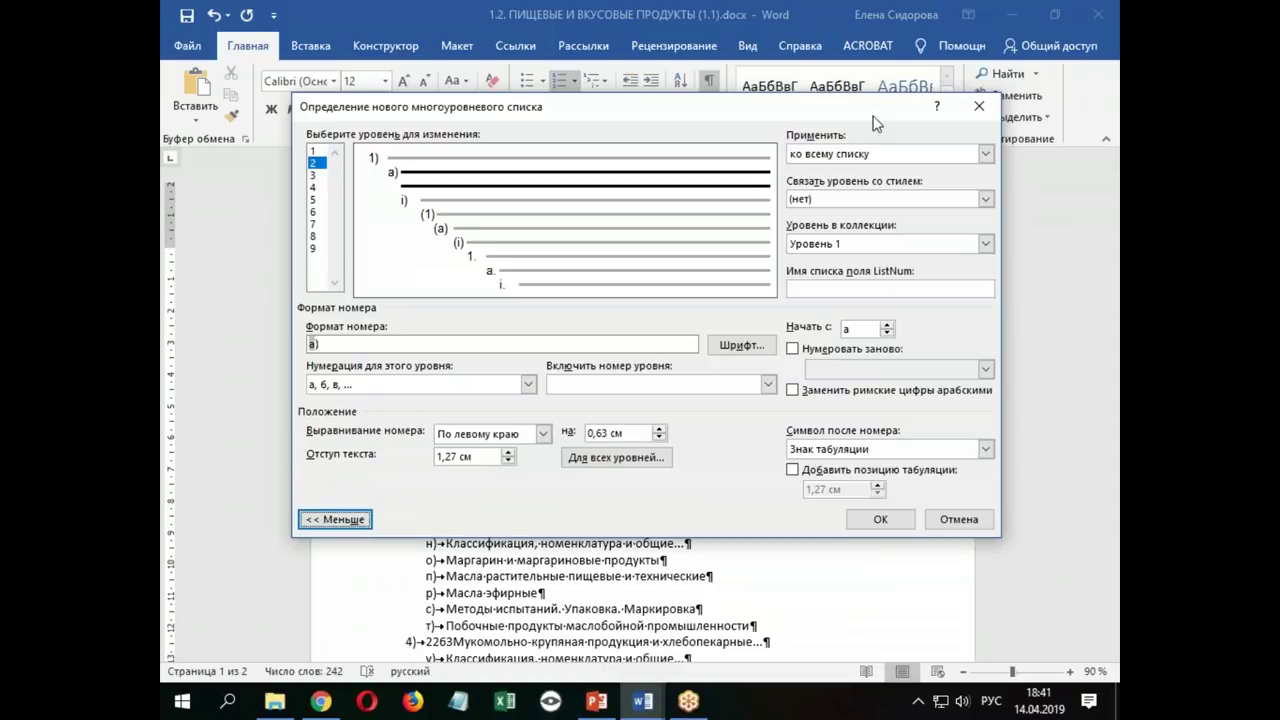
pyautogui.click(981, 106)
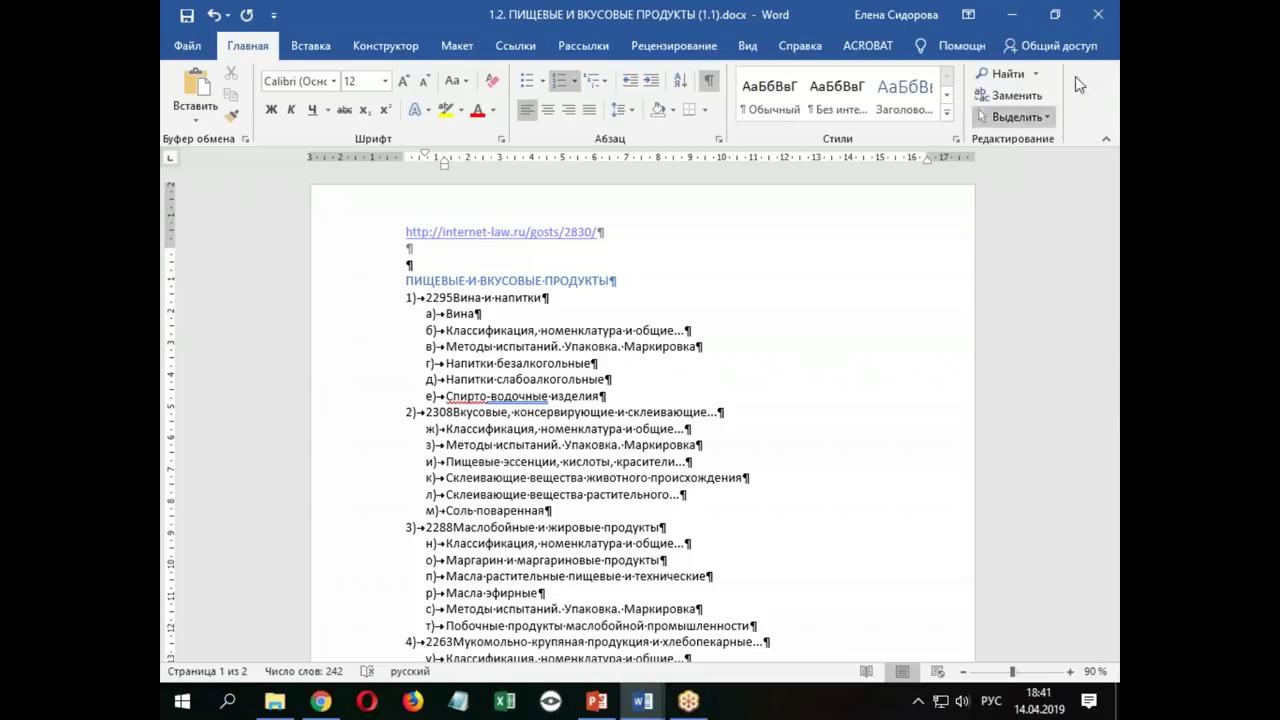
pyautogui.click(1097, 14)
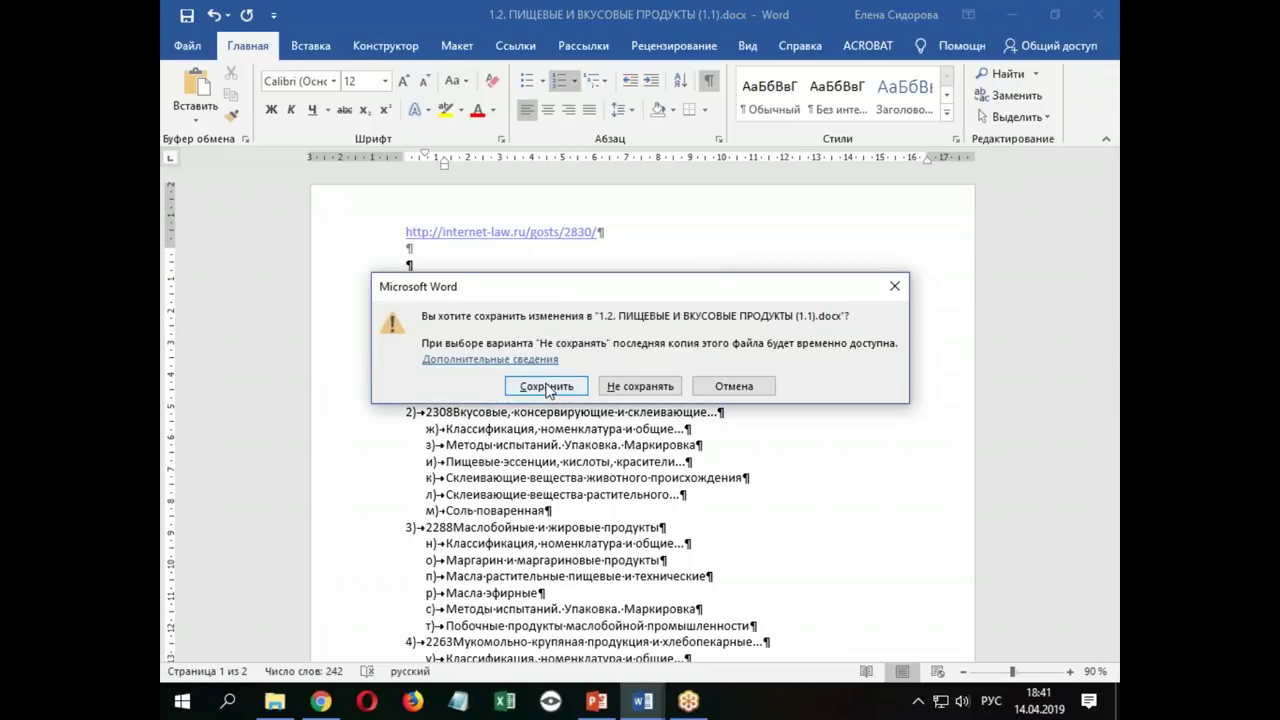
pyautogui.click(546, 386)
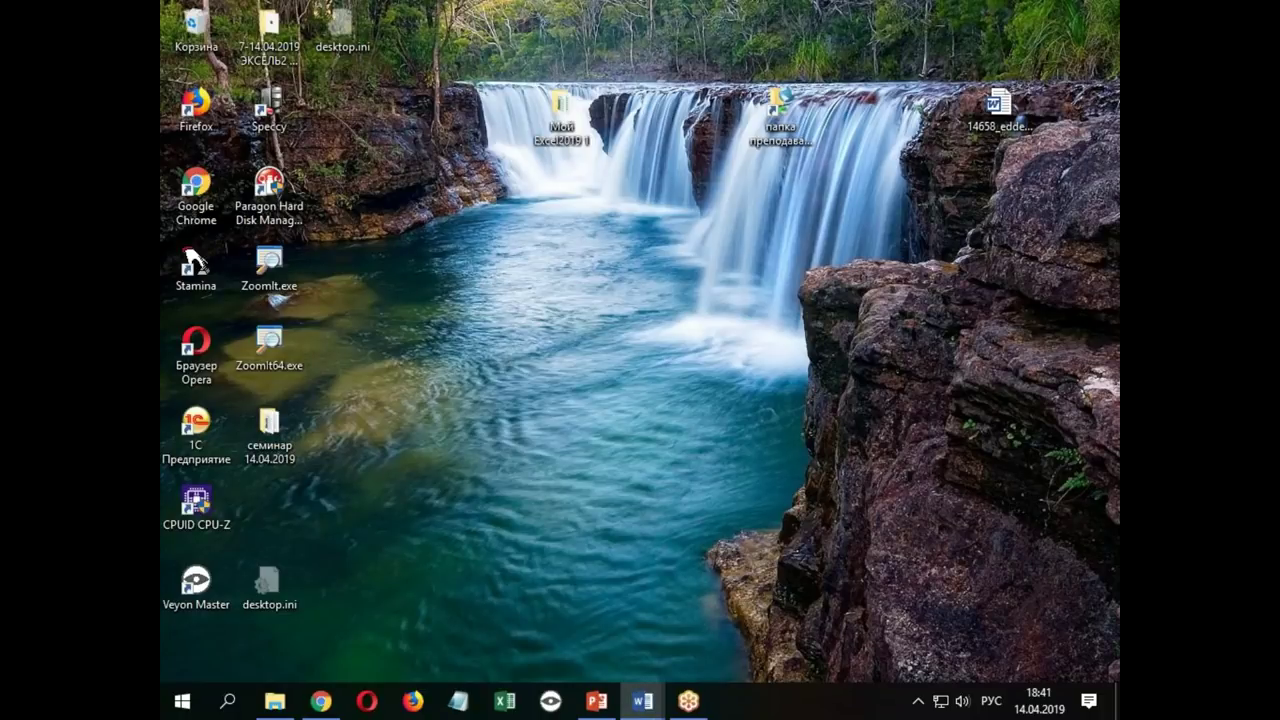
# Return to the GOST classifier and select its Декларация о соответствии heading, browsing the Styles gallery
pyautogui.click(643, 701)
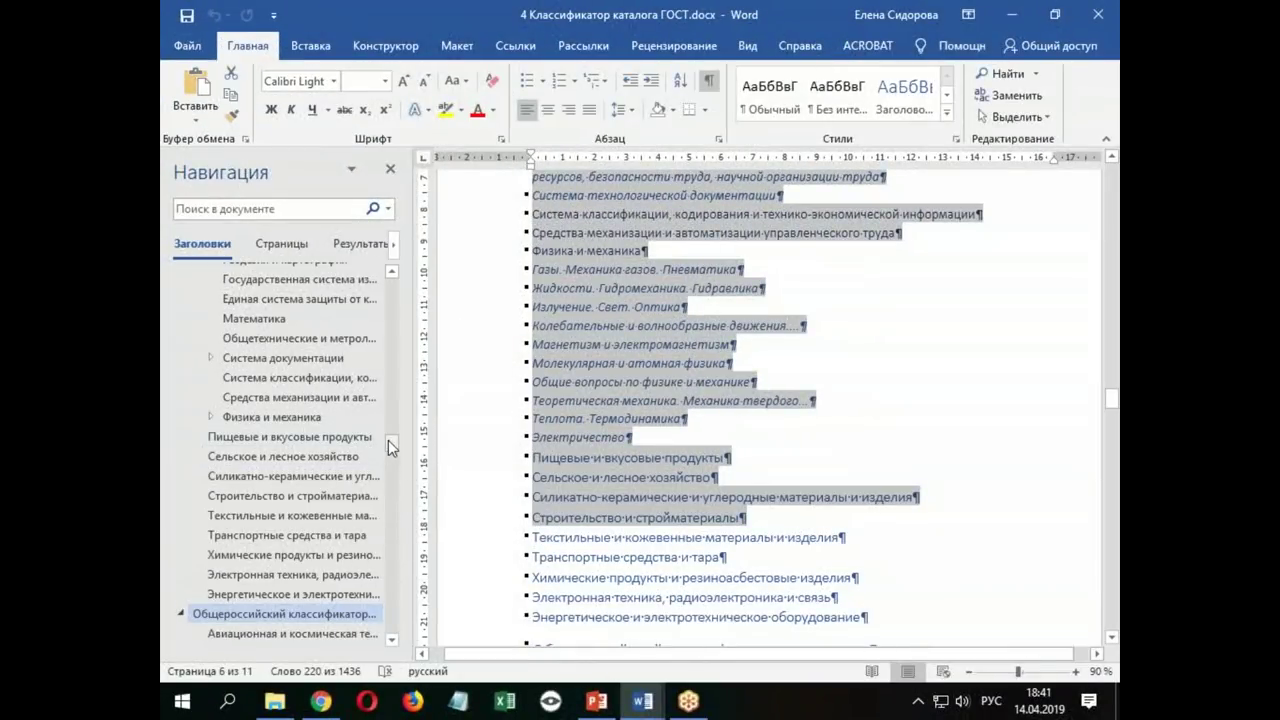
pyautogui.moveTo(388, 441); pyautogui.dragTo(387, 290)
pyautogui.click(356, 292)
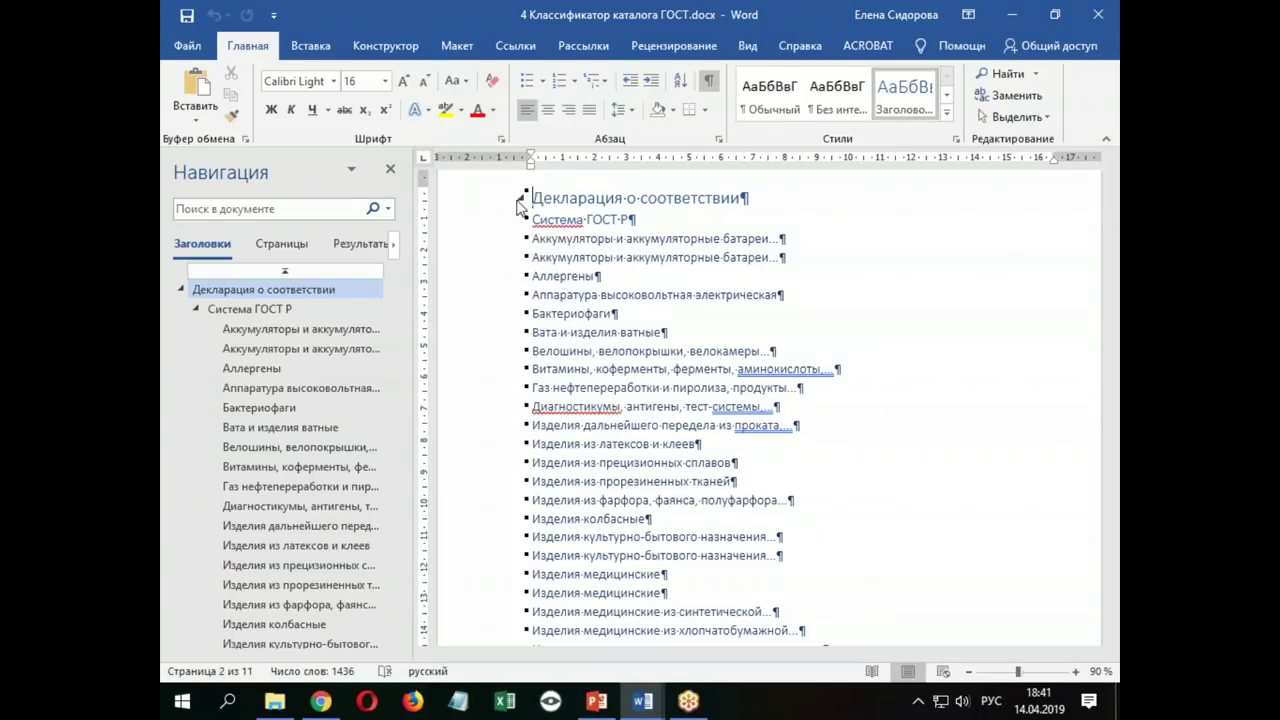
pyautogui.click(482, 206)
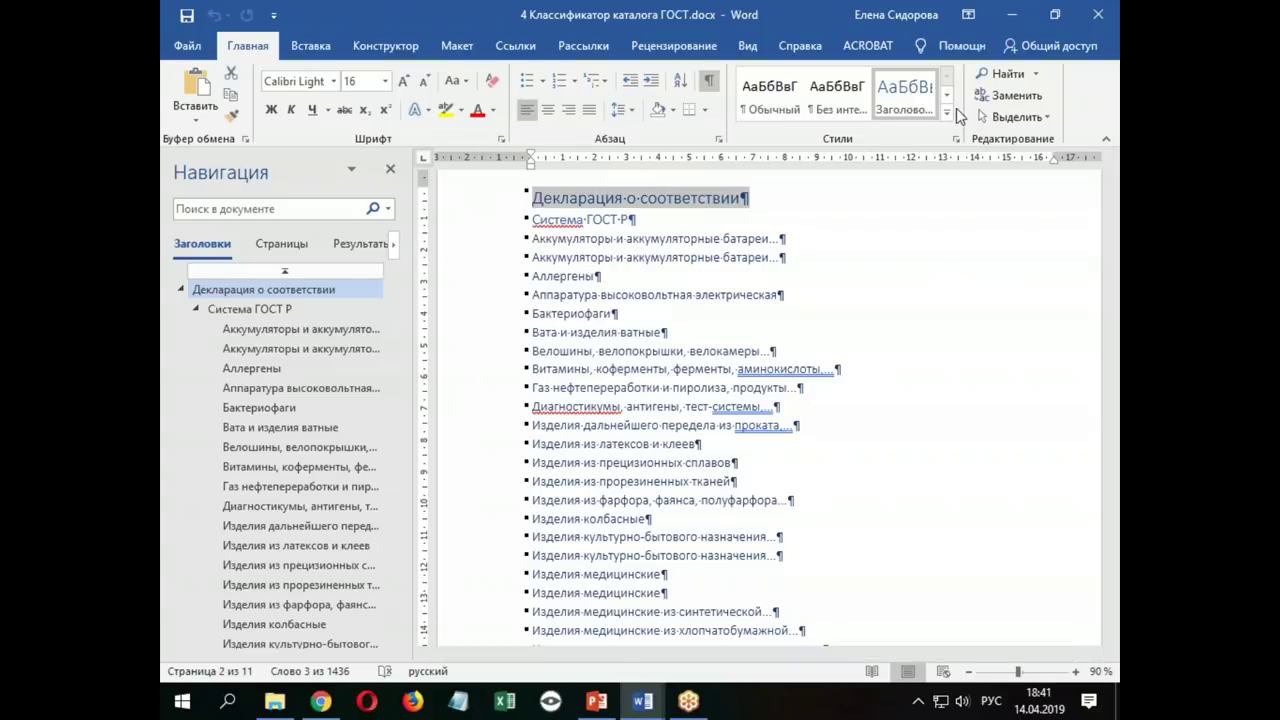
pyautogui.click(947, 116)
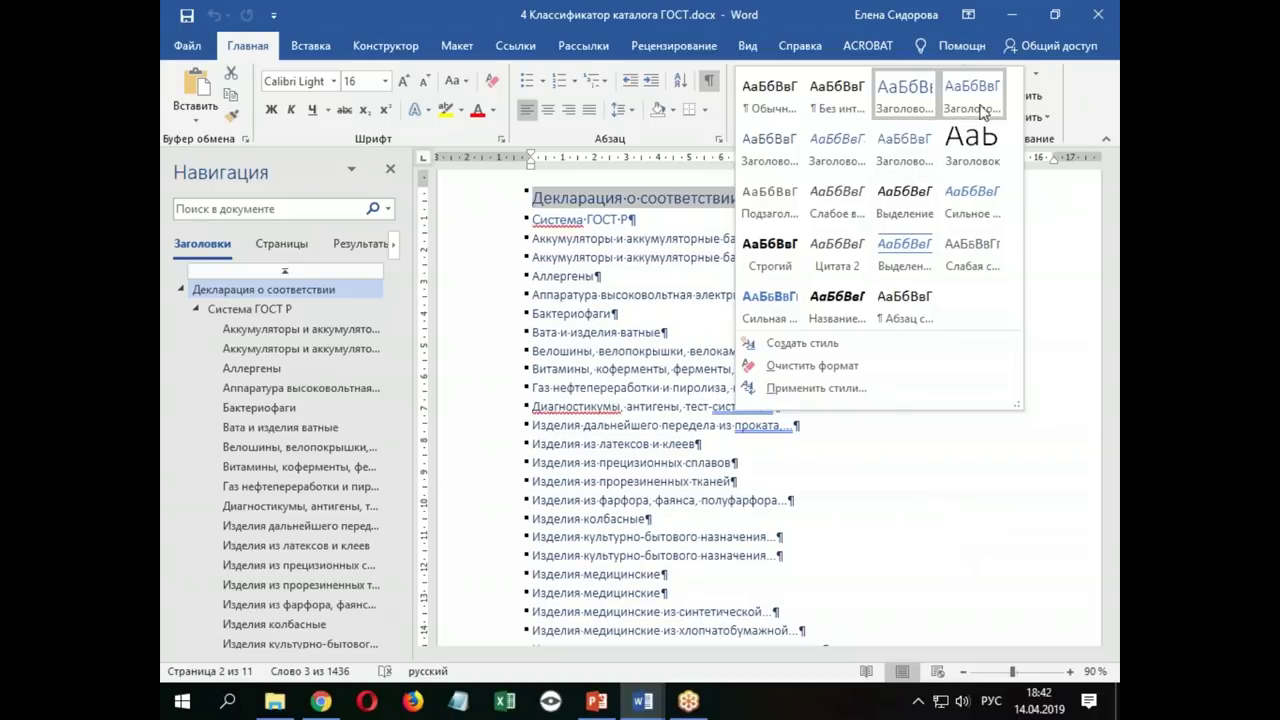
pyautogui.press('Escape')
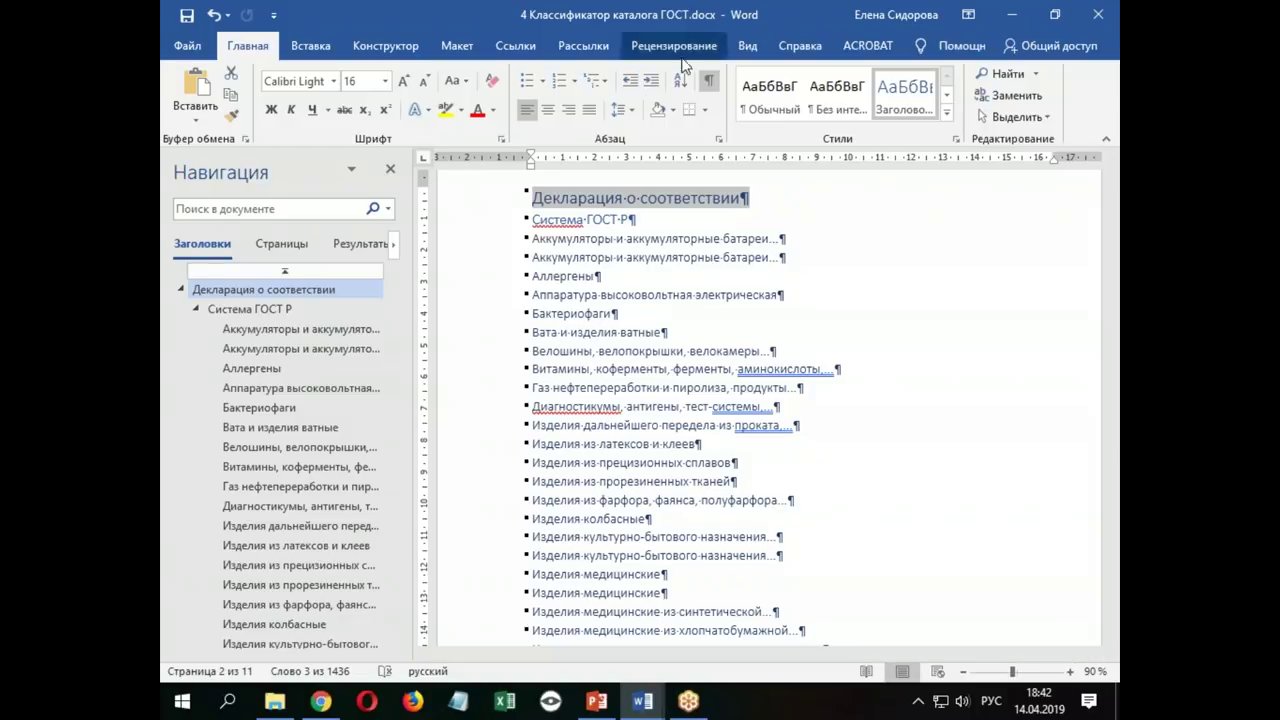
pyautogui.click(748, 46)
pyautogui.click(736, 121)
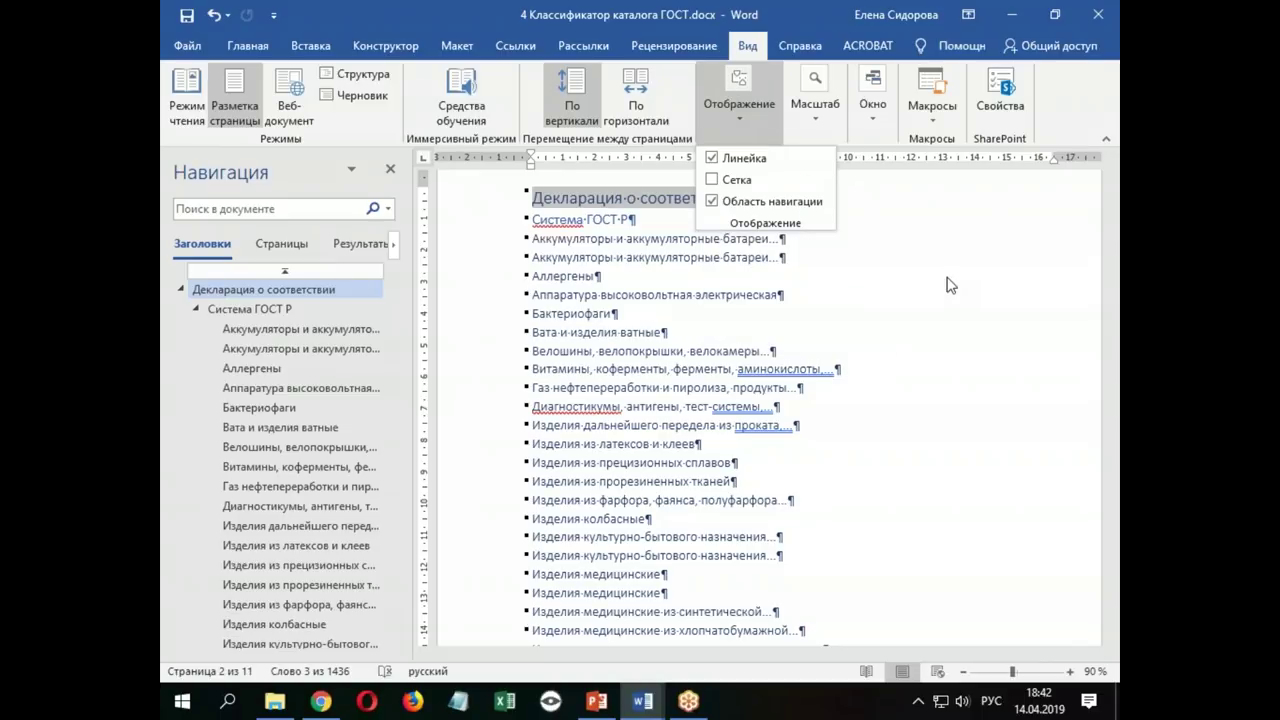
pyautogui.click(950, 285)
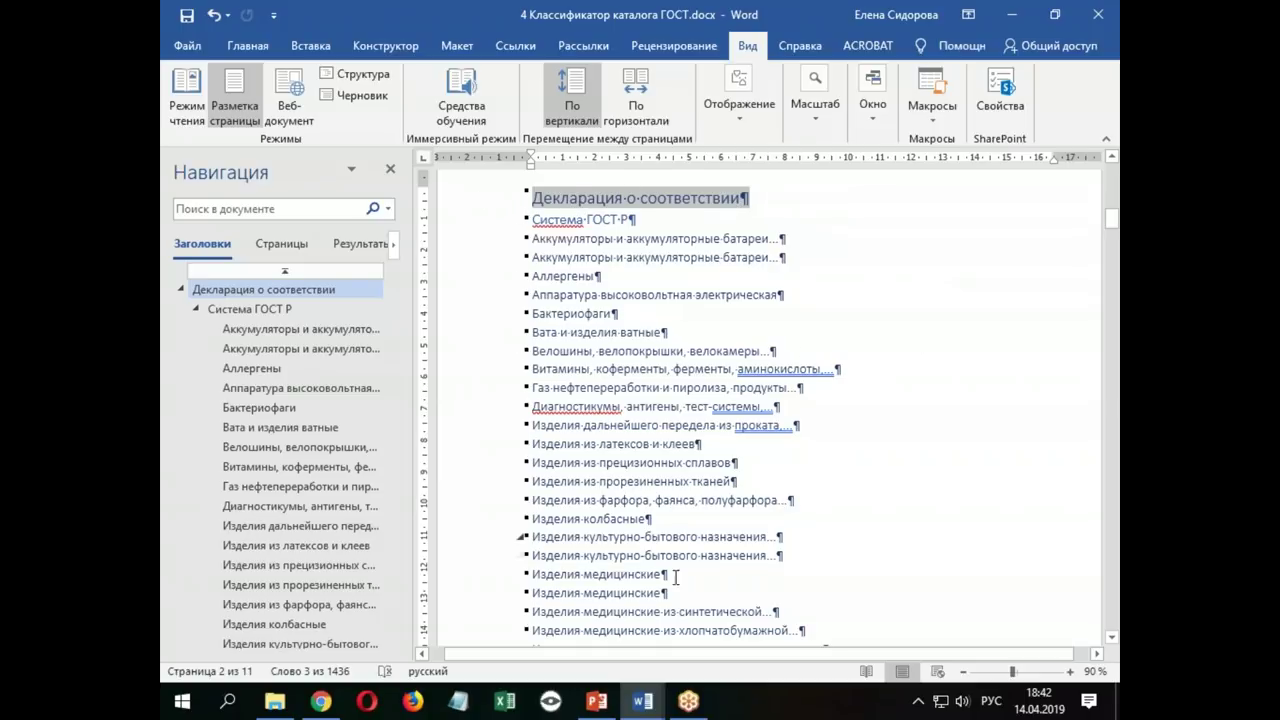
pyautogui.click(248, 45)
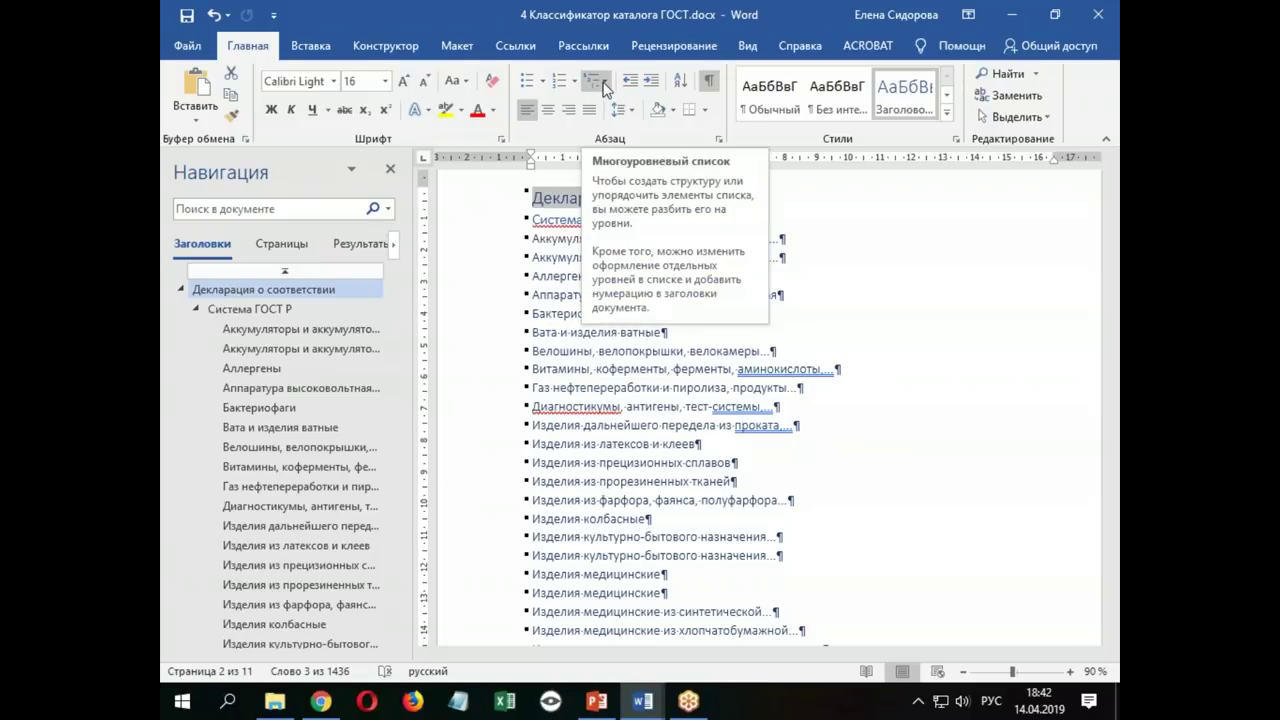
# Apply the Статья I. / Раздел 1.01 heading numbering from the Multilevel List library
pyautogui.click(1069, 332)
pyautogui.click(617, 200)
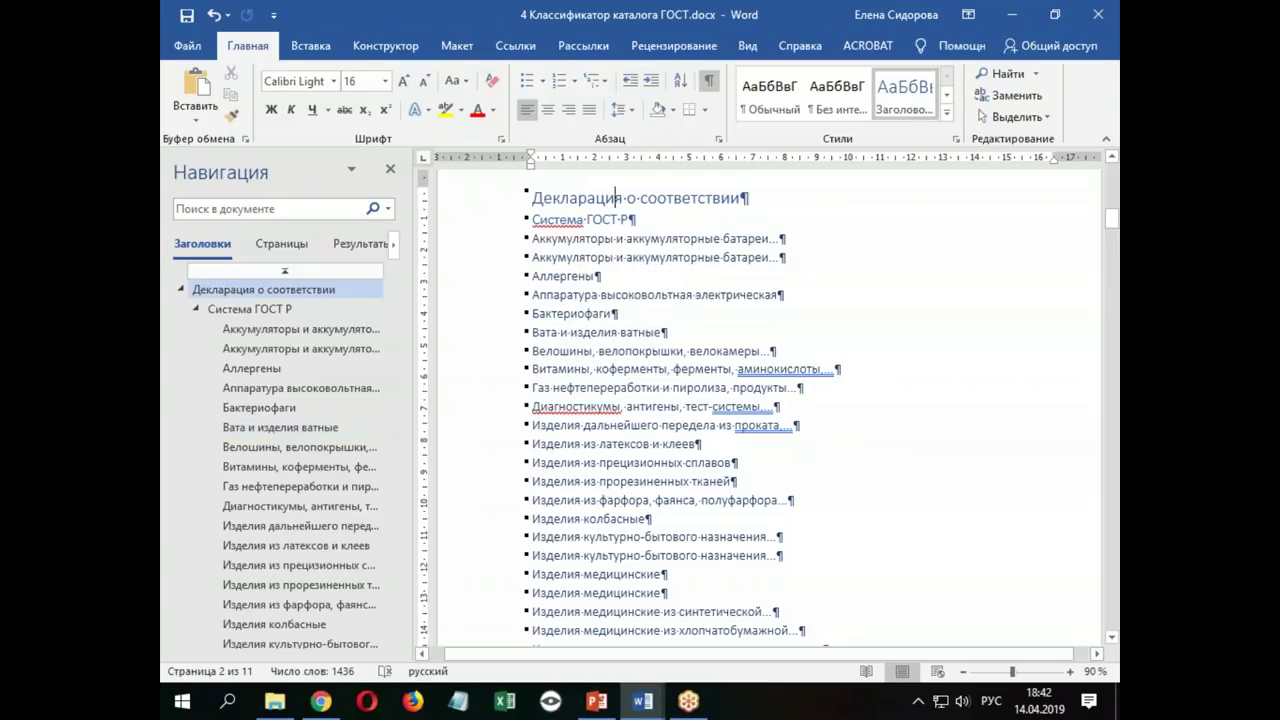
pyautogui.click(603, 81)
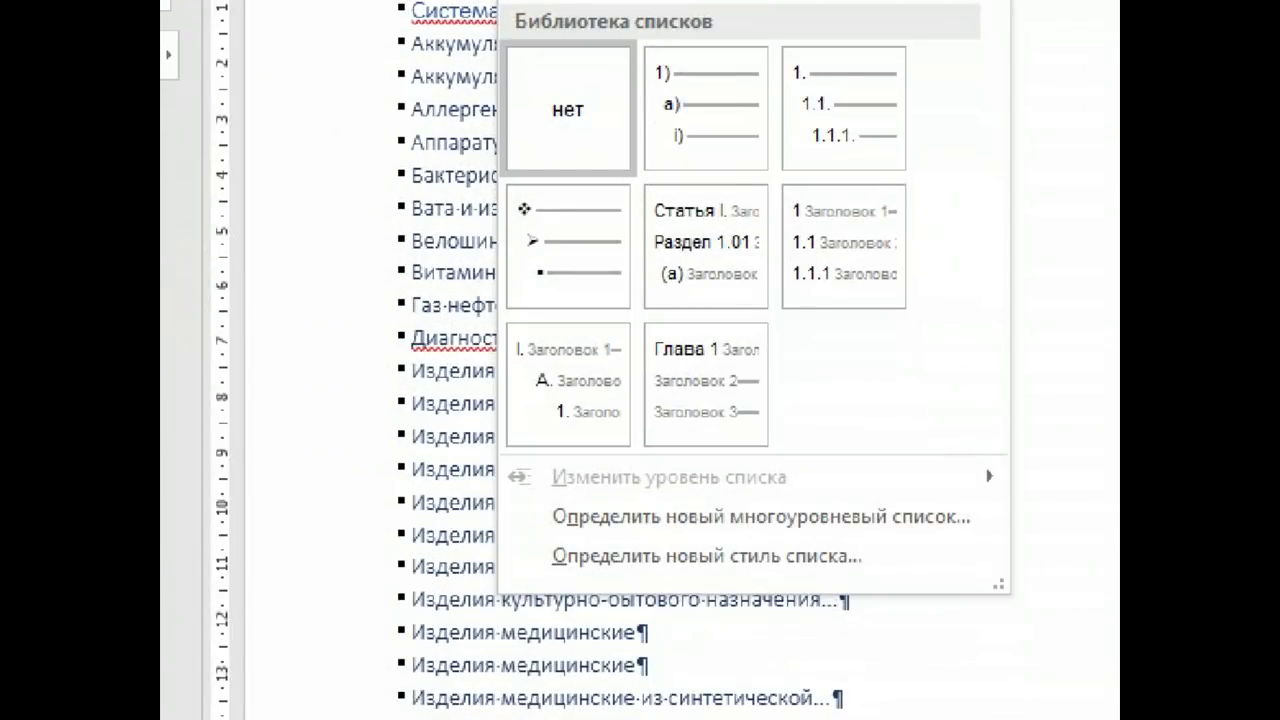
pyautogui.moveTo(638, 179); pyautogui.dragTo(930, 312)
pyautogui.moveTo(509, 319); pyautogui.dragTo(793, 453)
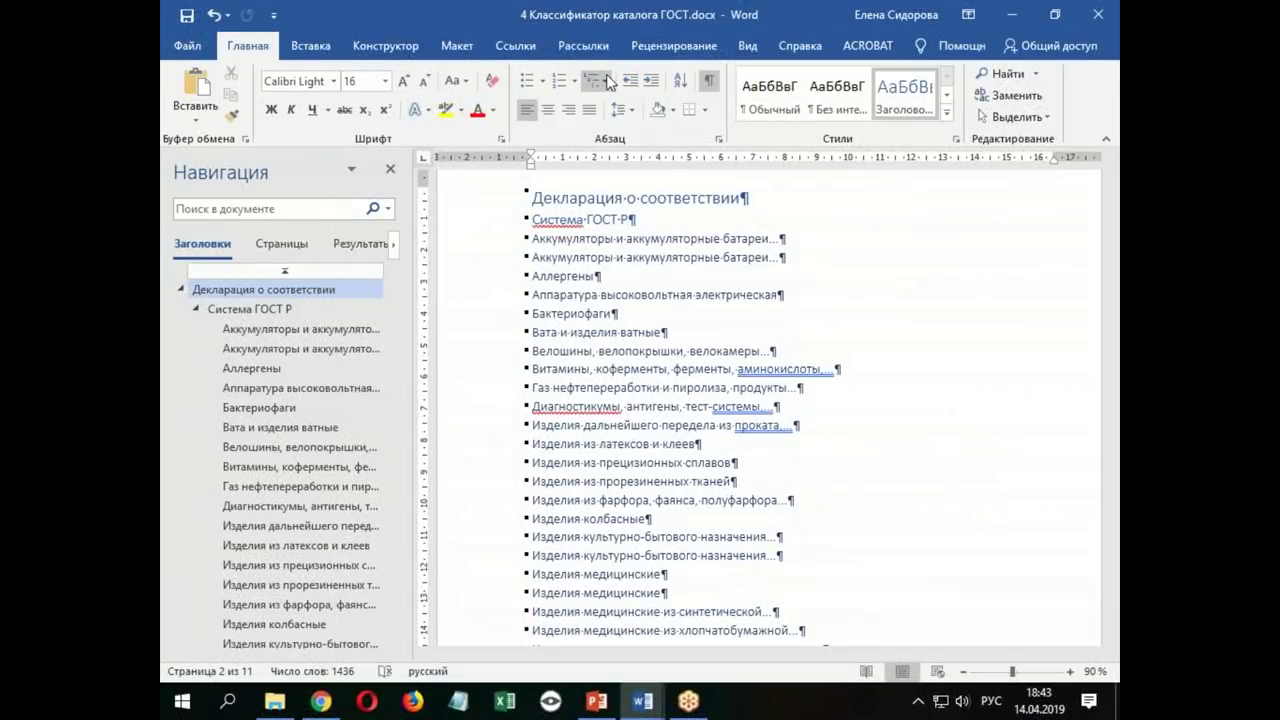
pyautogui.click(606, 76)
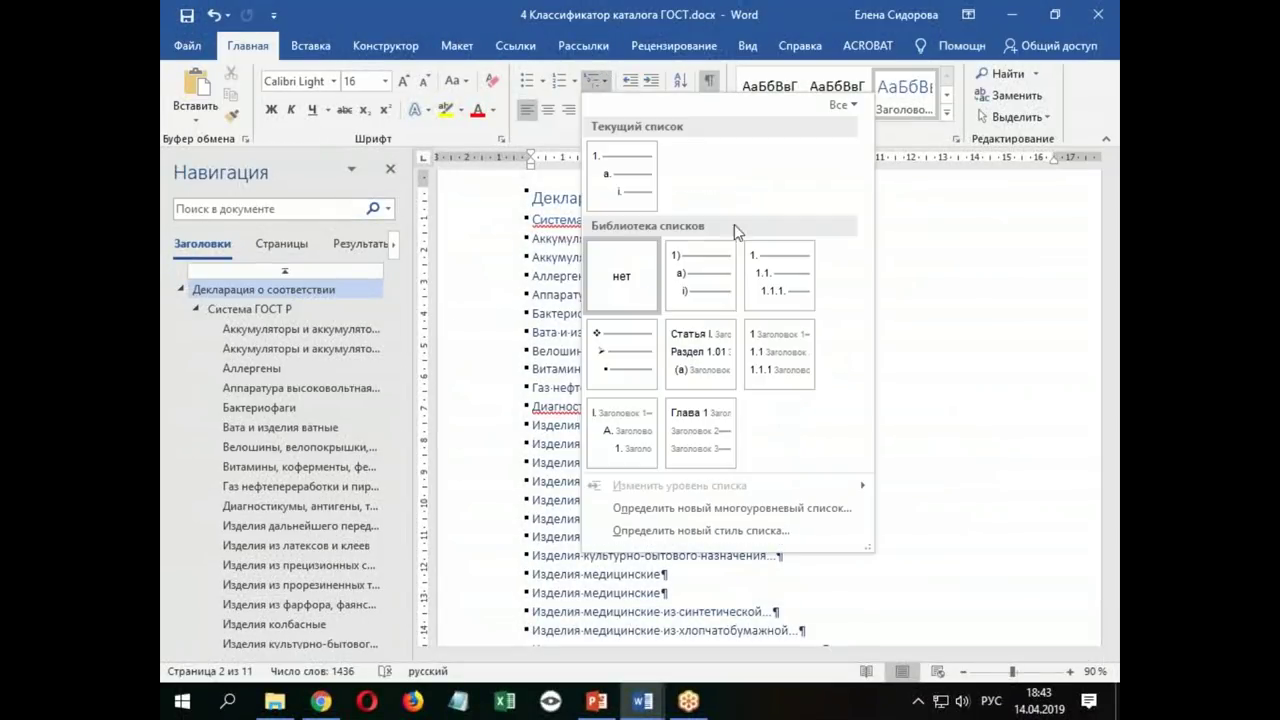
pyautogui.click(698, 360)
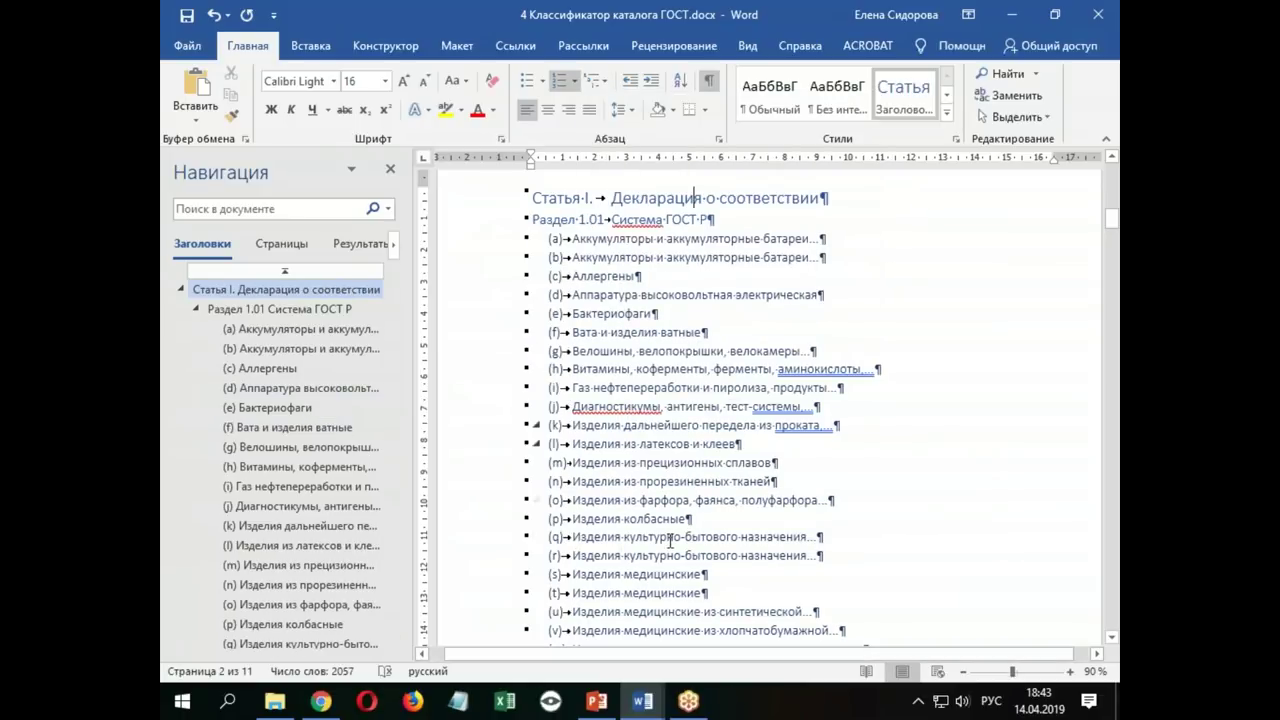
# Check the numbered headings through to (eeeeee), then return to Статья I. Декларация о соответствии
pyautogui.hotkey('ctrl', 'End')
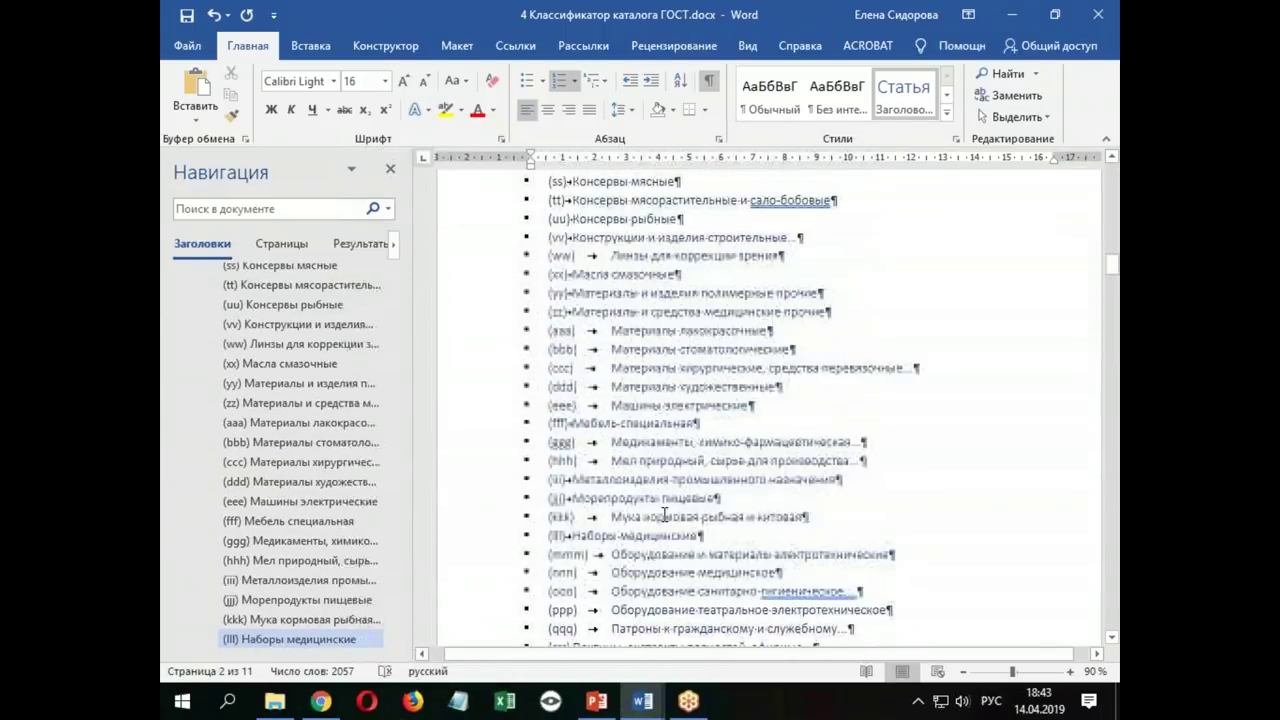
pyautogui.scroll(-5, 664, 514)
pyautogui.scroll(-5, 664, 514)
pyautogui.scroll(-5, 660, 525)
pyautogui.scroll(-5, 657, 534)
pyautogui.scroll(-2, 657, 534)
pyautogui.scroll(-5, 657, 534)
pyautogui.scroll(-3, 657, 535)
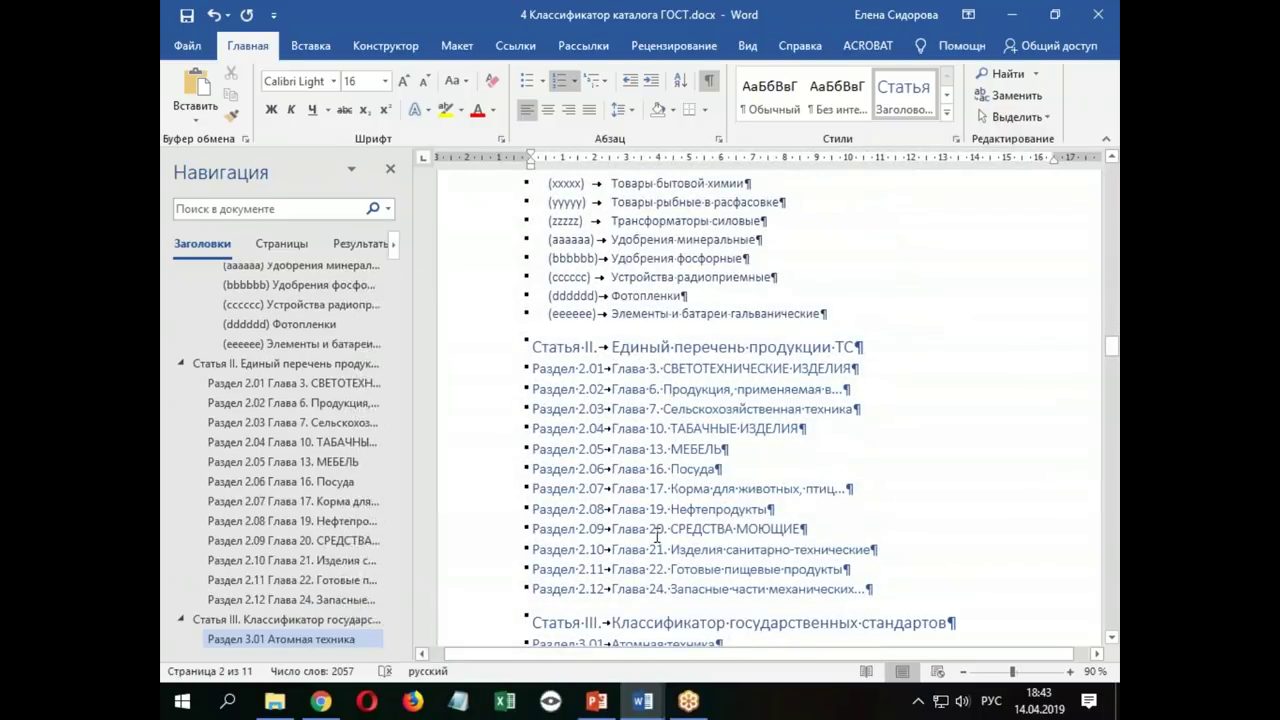
pyautogui.scroll(2, 657, 535)
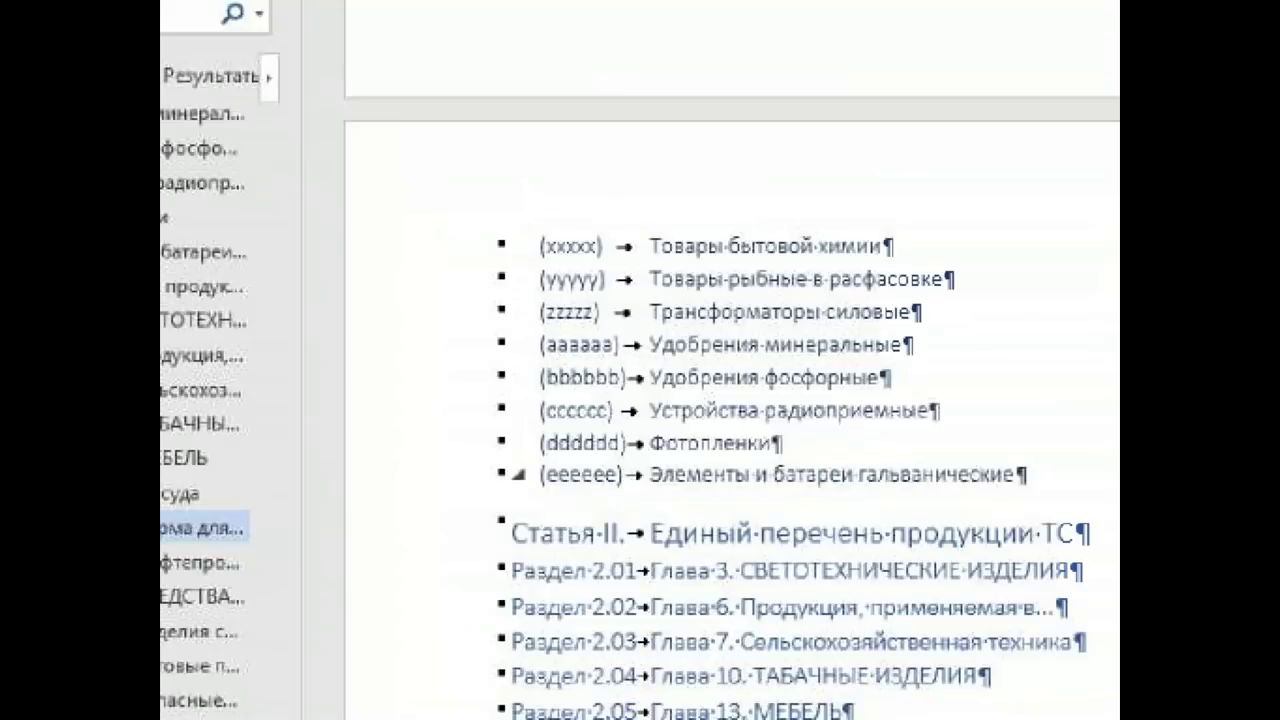
pyautogui.moveTo(465, 201); pyautogui.dragTo(1088, 490)
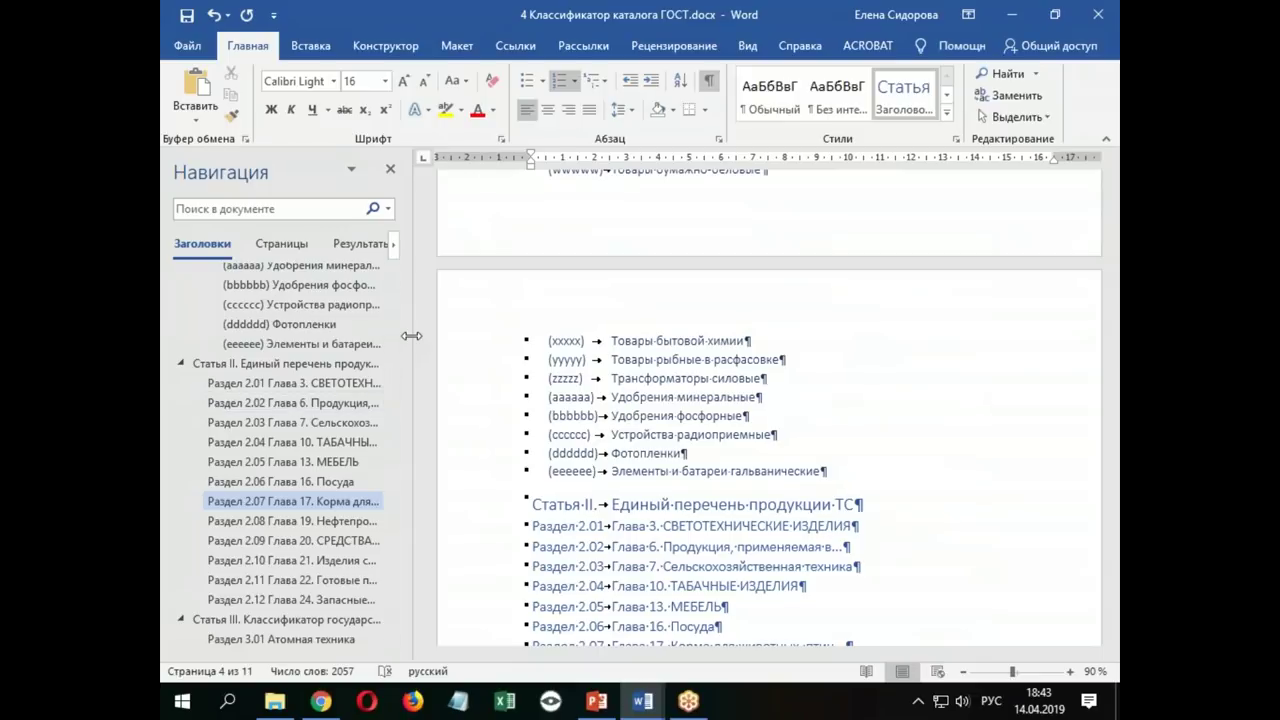
pyautogui.hotkey('ctrl', 'Home')
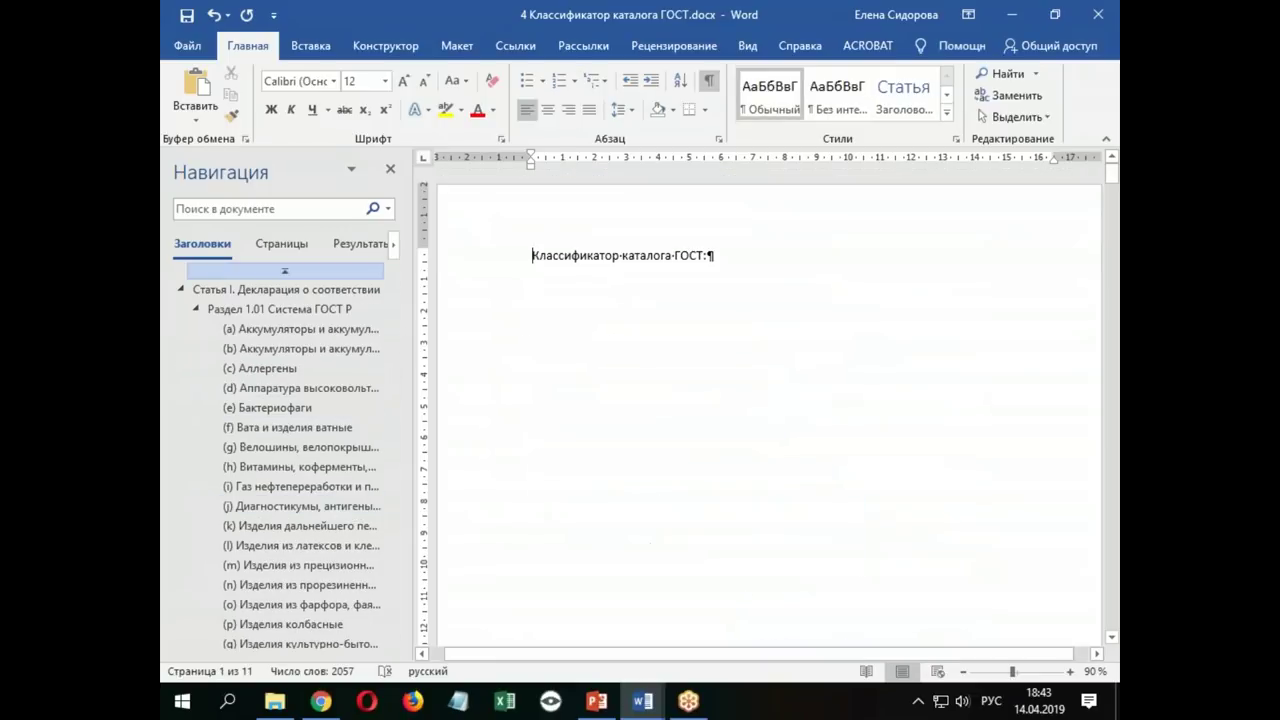
pyautogui.click(305, 291)
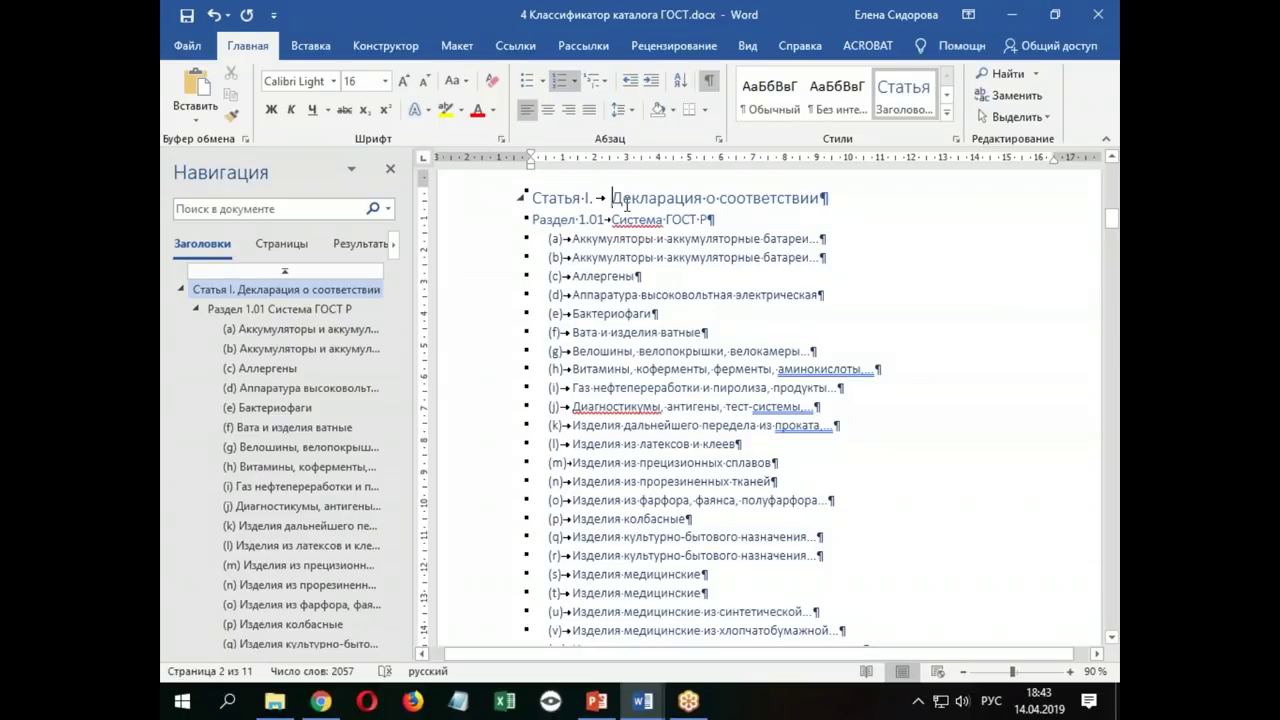
# Switch the headings to the 1 / 1.1 / 1.1.1 list and check the new numbers
pyautogui.click(594, 80)
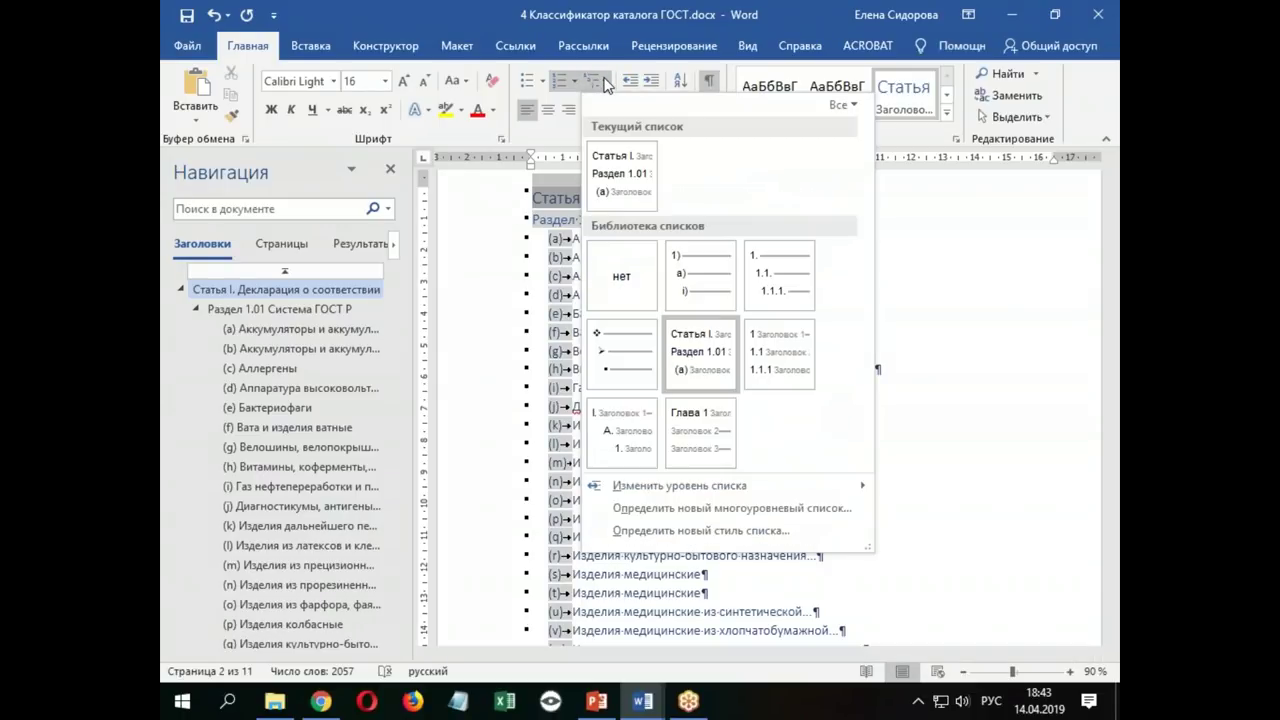
pyautogui.moveTo(778, 355)
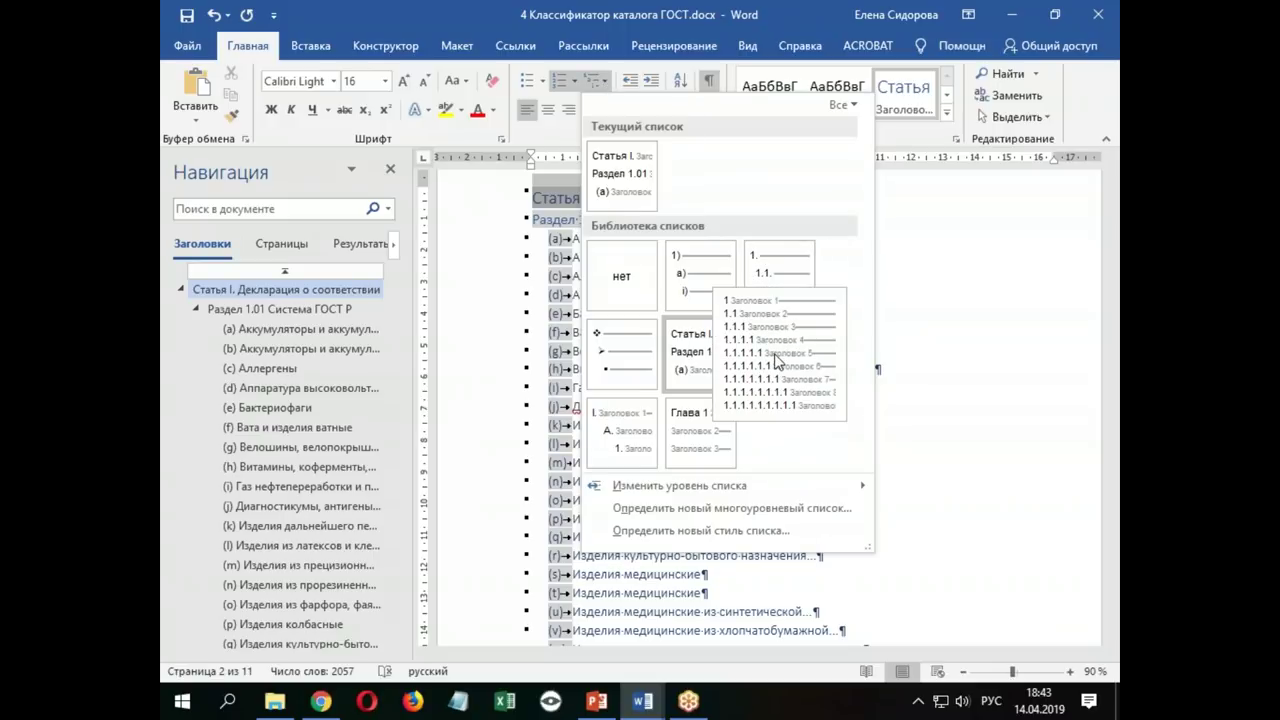
pyautogui.click(777, 360)
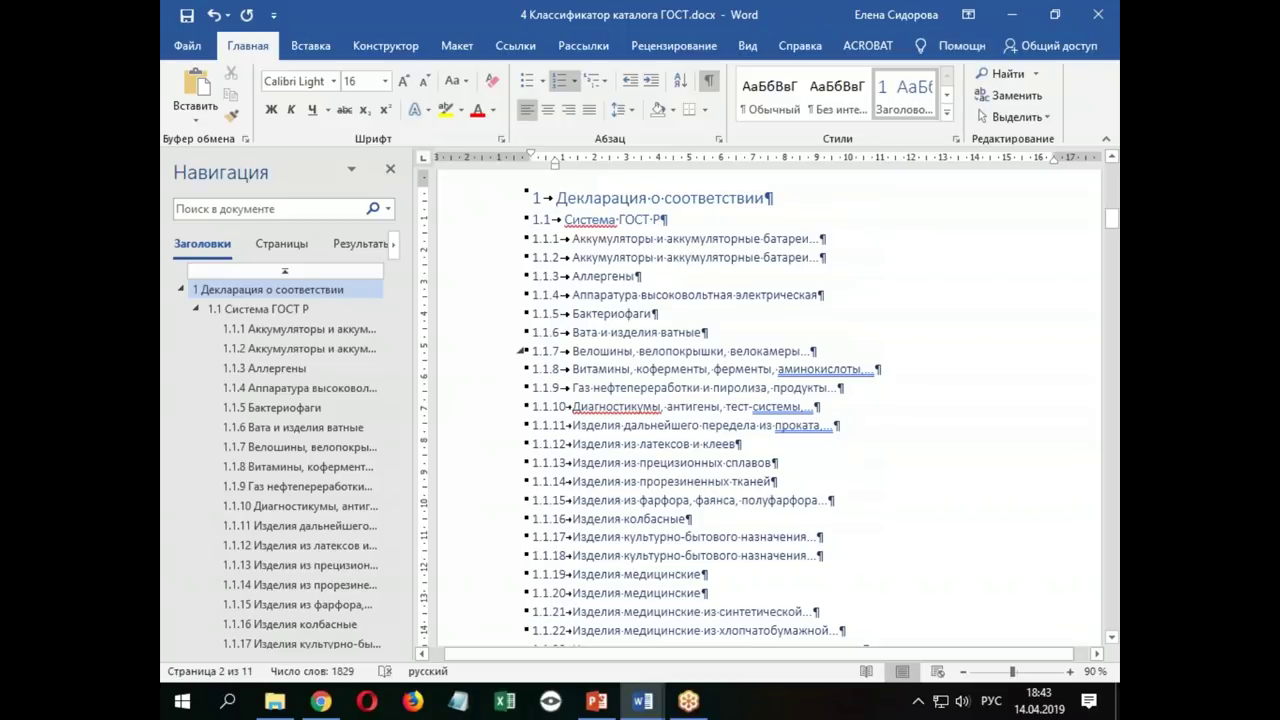
pyautogui.scroll(-3, 570, 553)
pyautogui.scroll(-2, 580, 500)
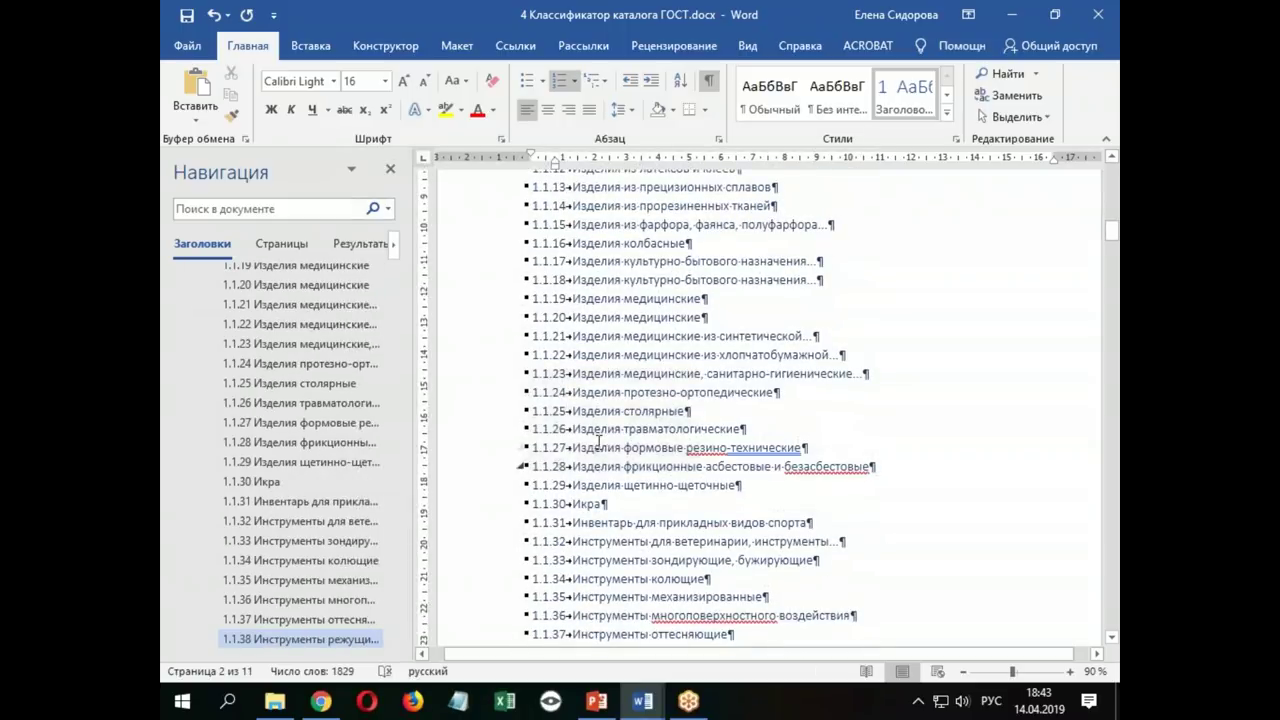
pyautogui.scroll(5, 600, 420)
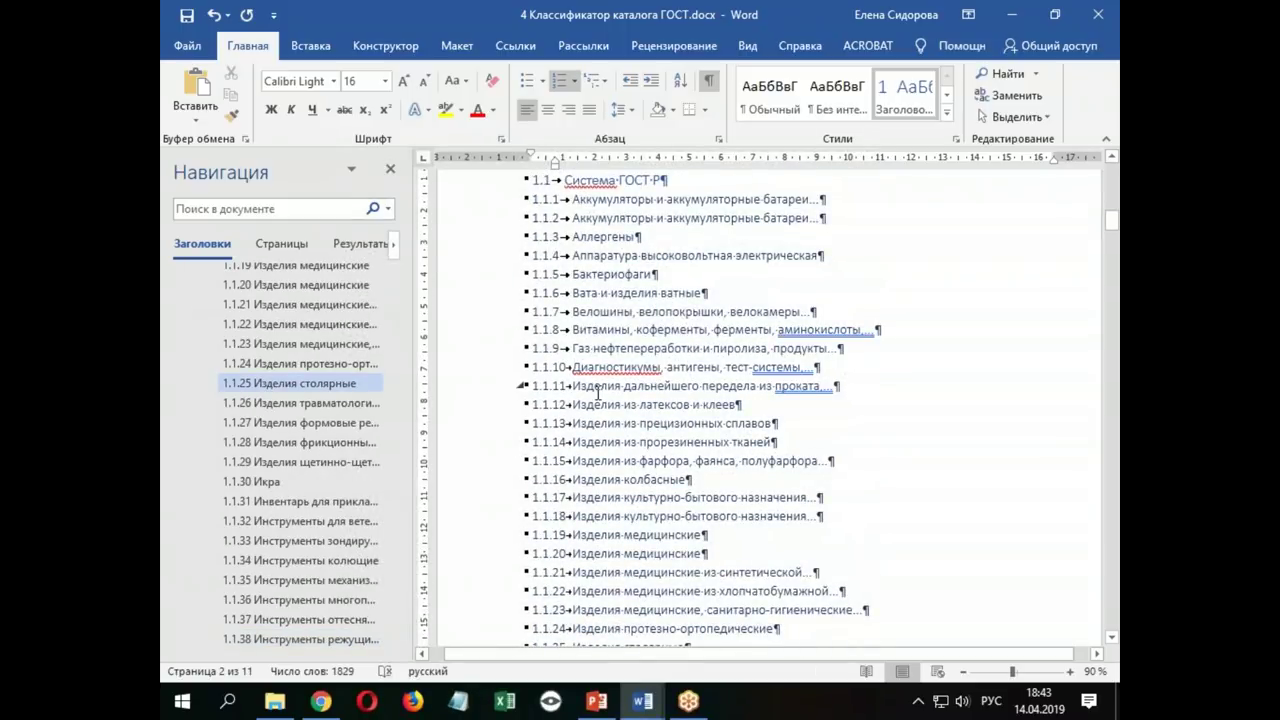
pyautogui.scroll(3, 610, 213)
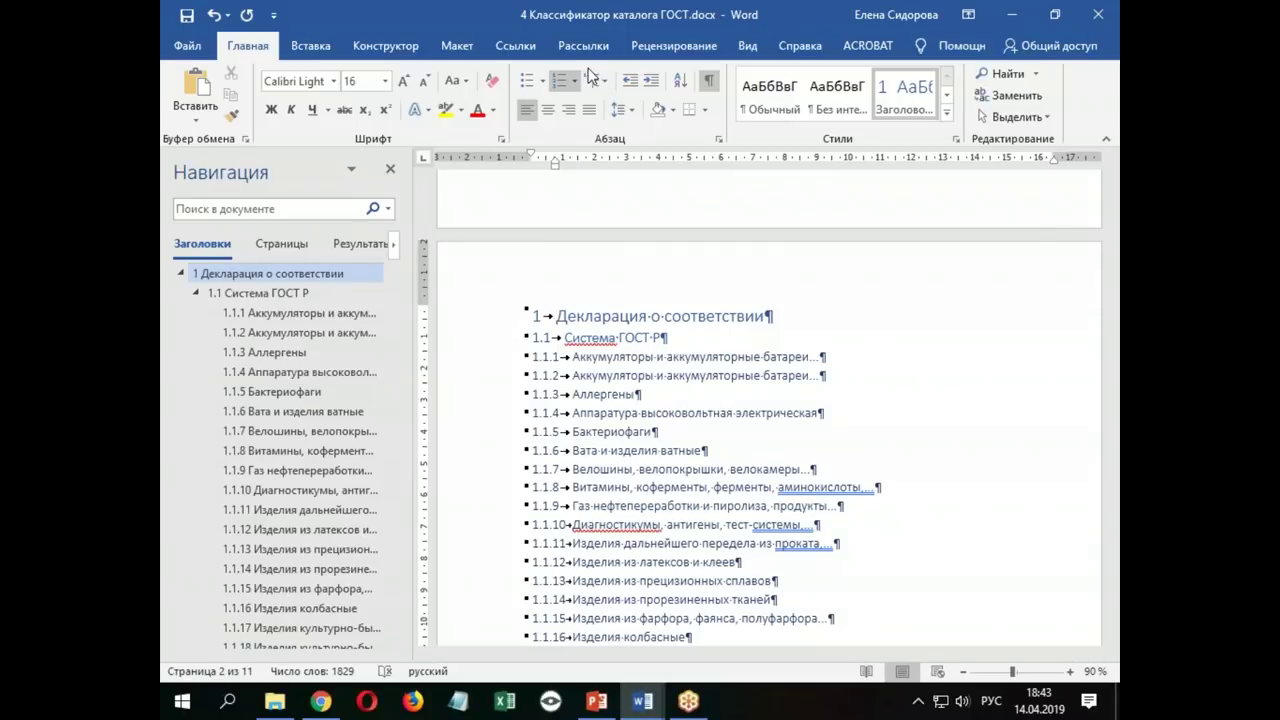
# Start a new multilevel list definition with level 1 formatted as 'ГЛАВА 1.'
pyautogui.click(604, 82)
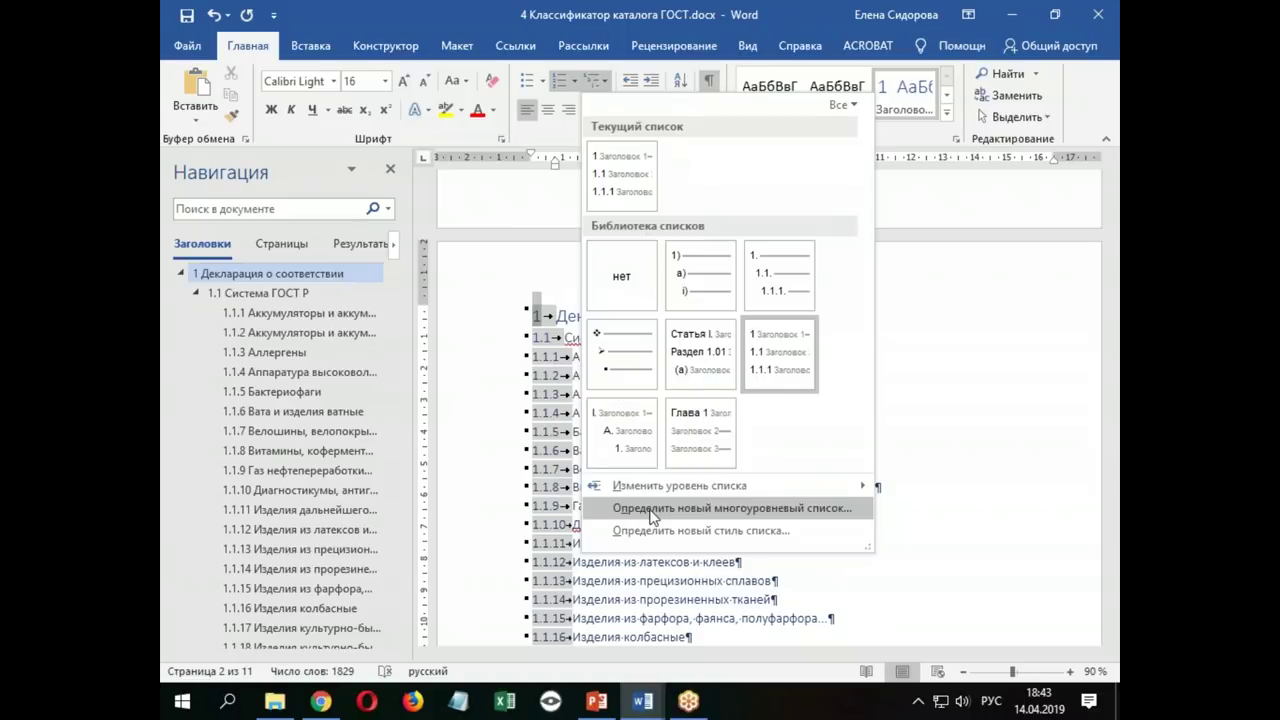
pyautogui.click(790, 508)
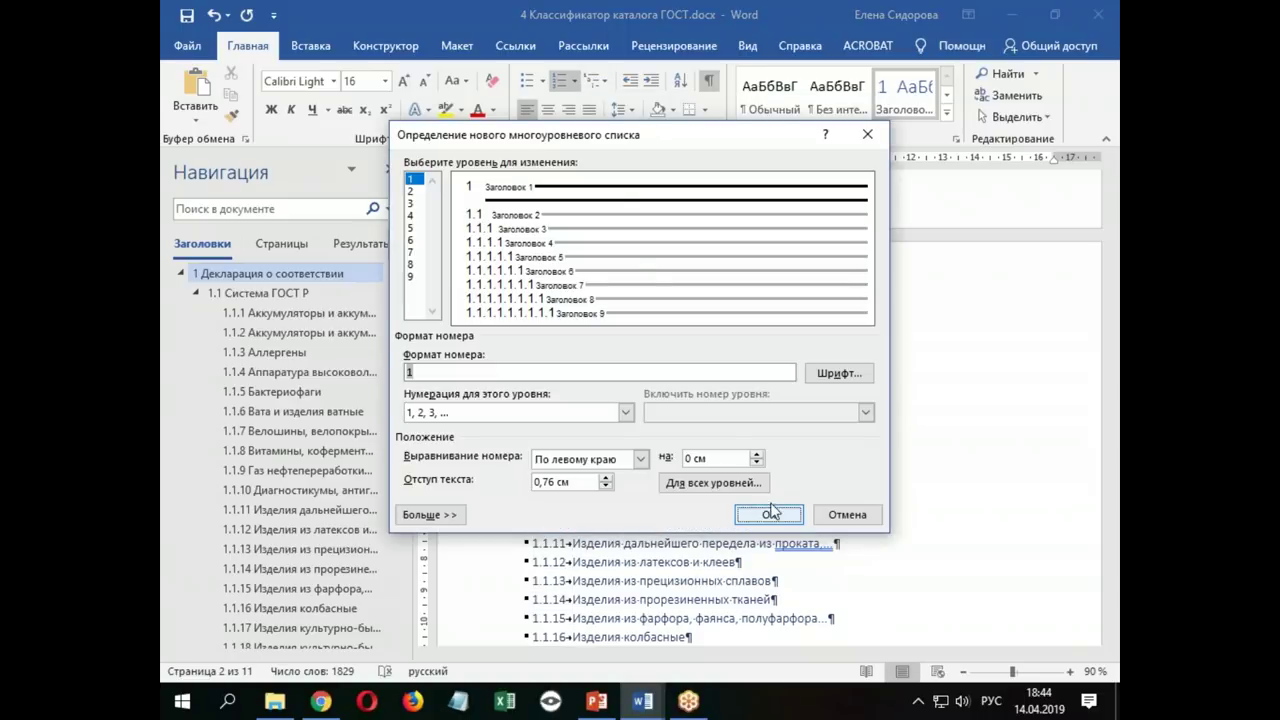
pyautogui.moveTo(645, 138); pyautogui.dragTo(758, 134)
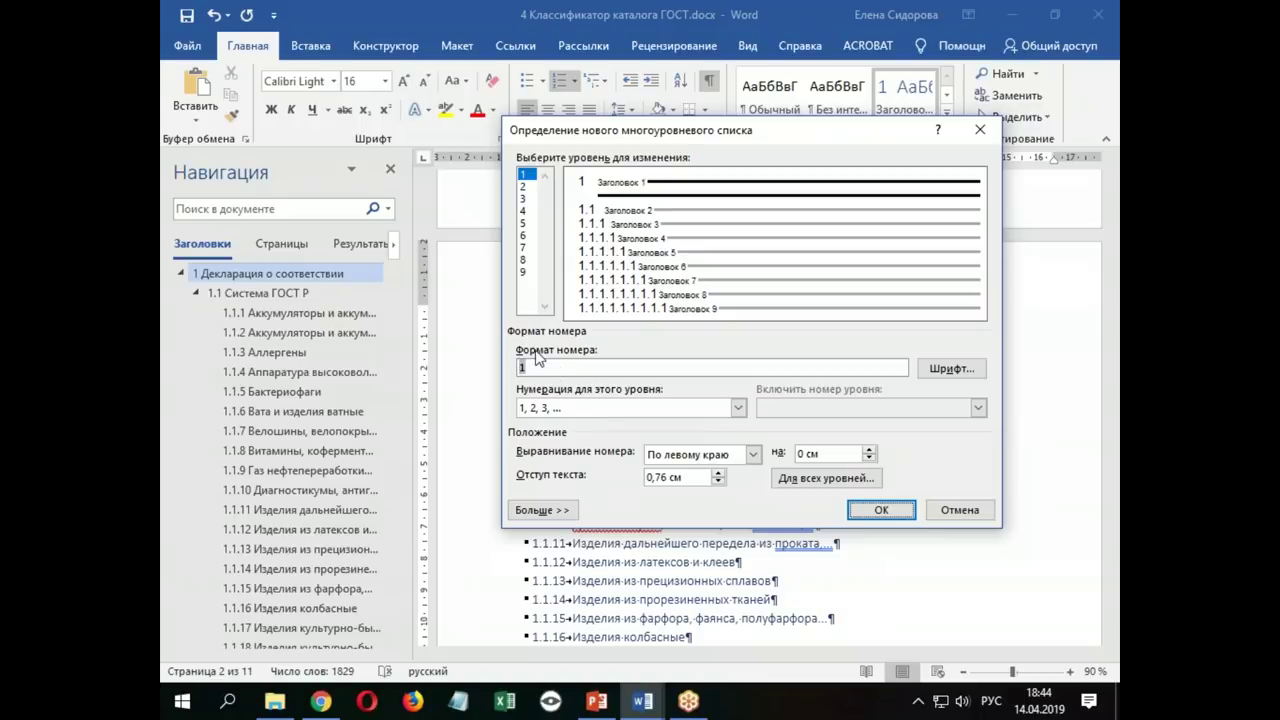
pyautogui.press('Delete')
pyautogui.write('ГЛАВА 1')
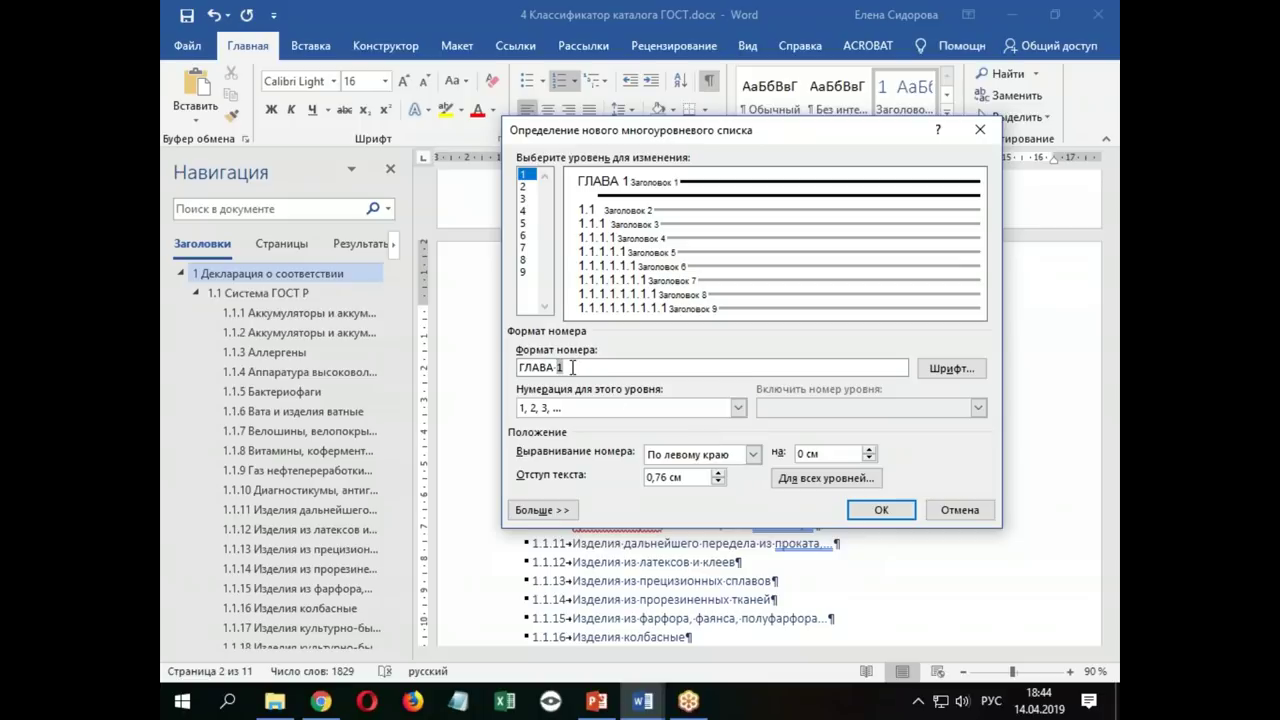
pyautogui.write('.')
# Format level 2 as 'Статья 1' and level 3 as '1.1', then confirm
pyautogui.click(522, 187)
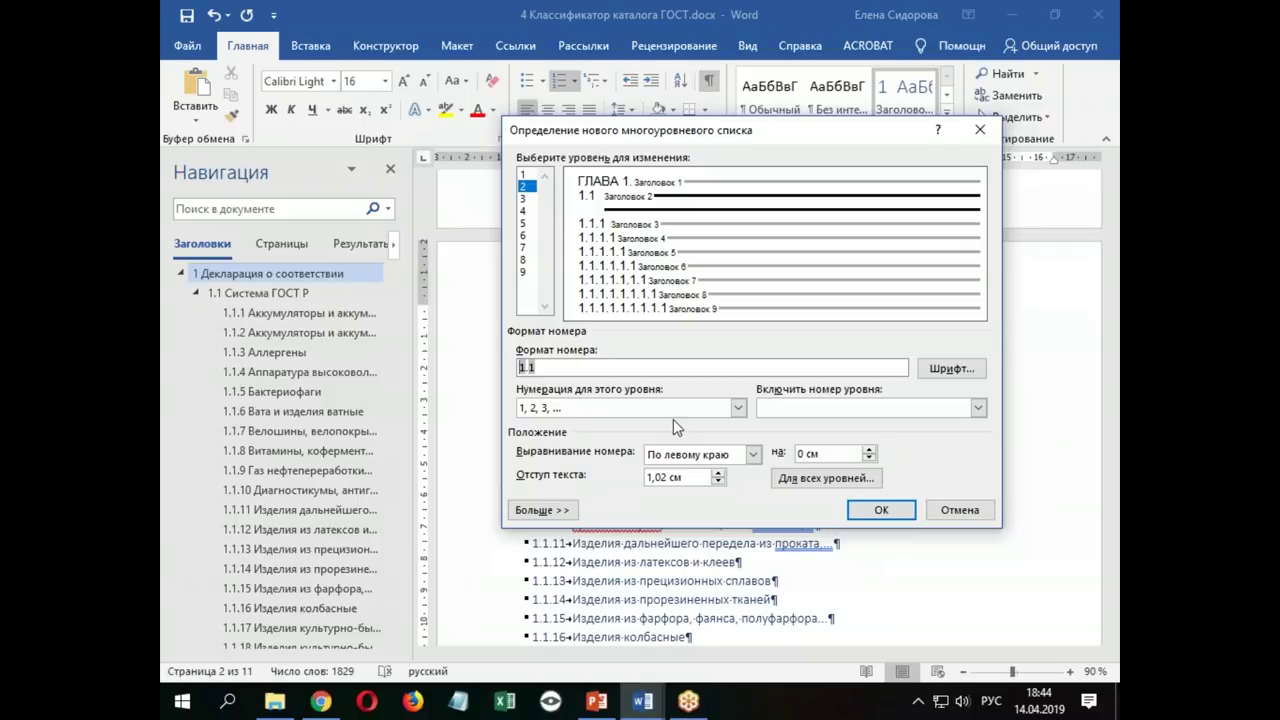
pyautogui.write('Статья')
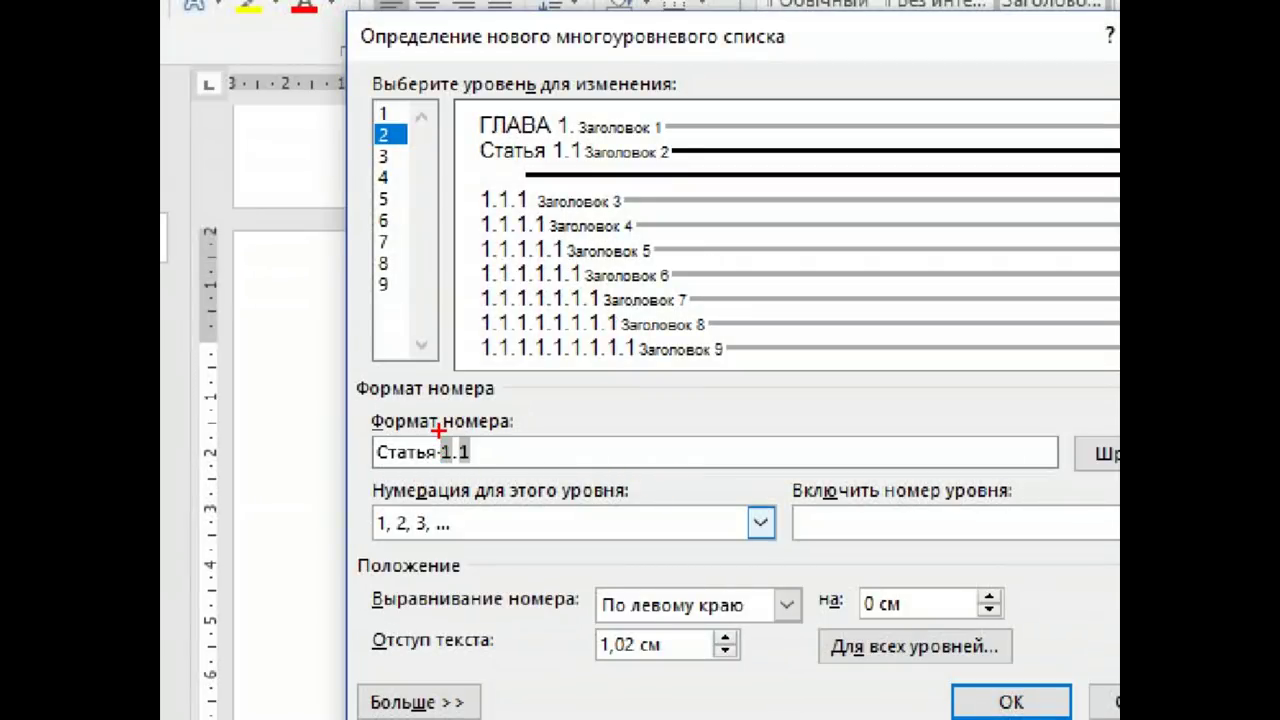
pyautogui.moveTo(441, 436); pyautogui.dragTo(483, 469)
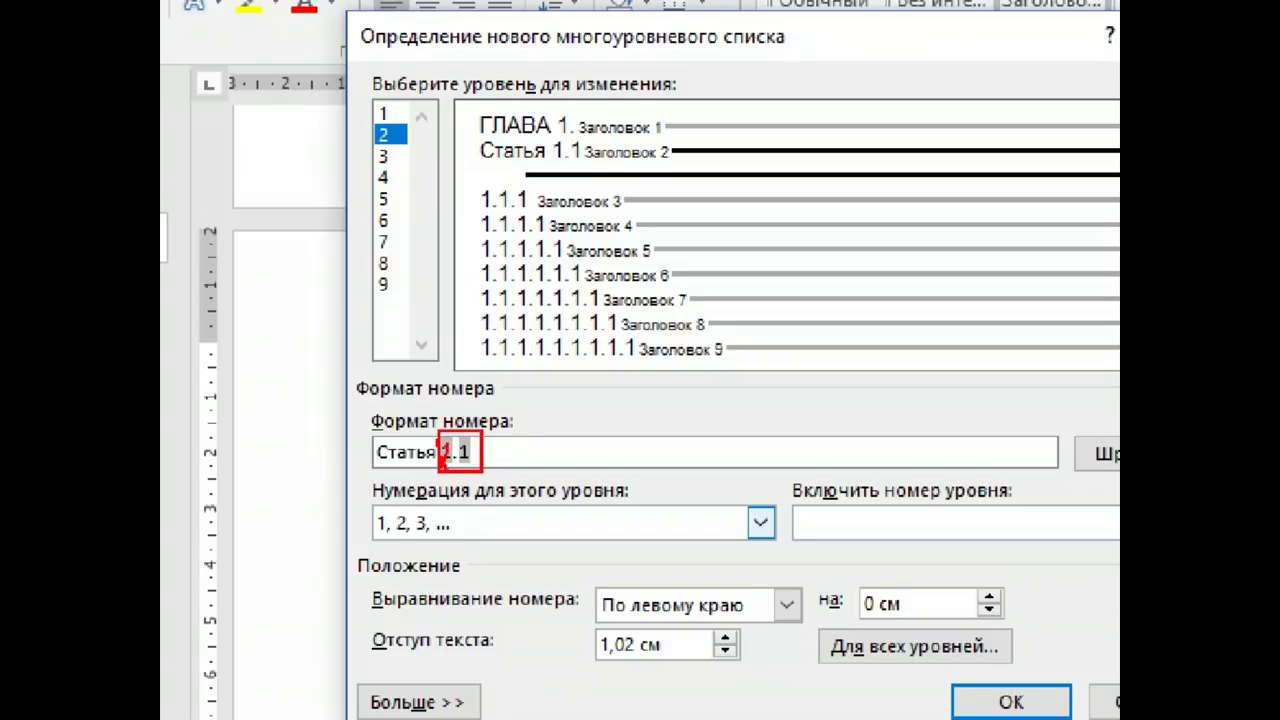
pyautogui.moveTo(552, 160)
pyautogui.mouseDown()
pyautogui.moveTo(582, 160)
pyautogui.moveTo(576, 131)
pyautogui.mouseUp()
pyautogui.moveTo(584, 136); pyautogui.dragTo(568, 155)
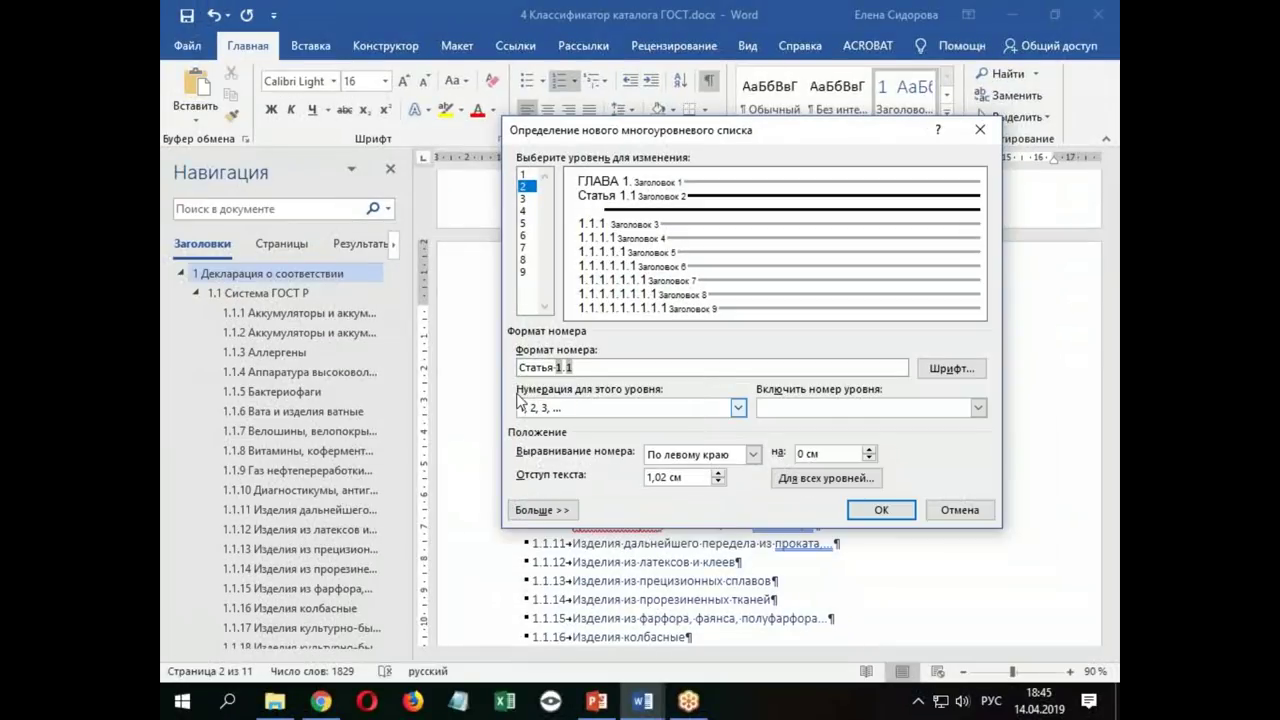
pyautogui.press('Delete')
pyautogui.press('Delete')
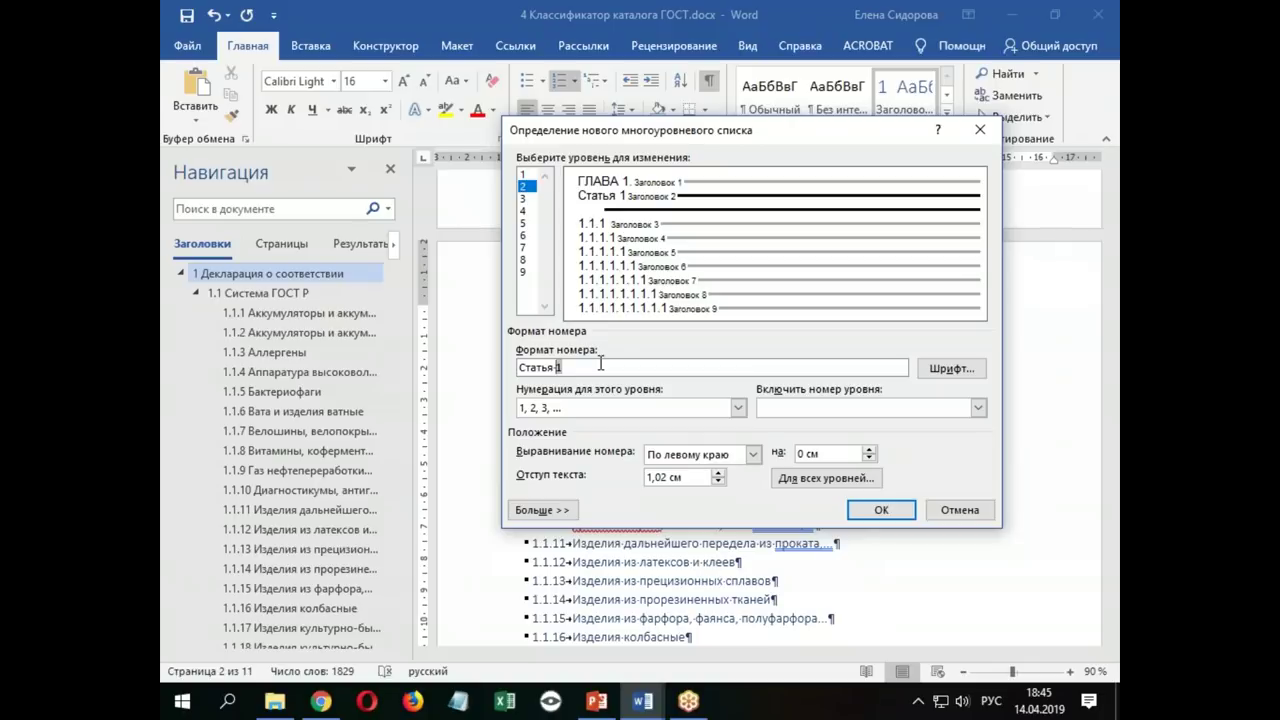
pyautogui.click(524, 199)
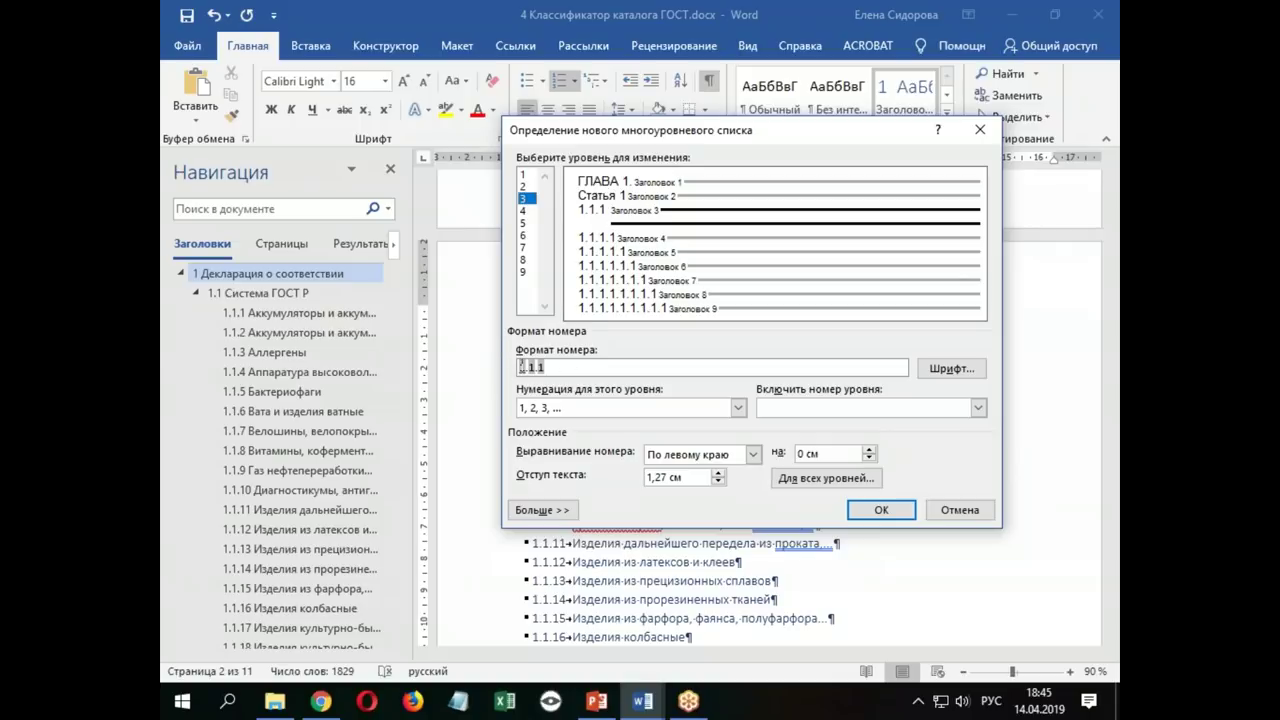
pyautogui.press('Delete')
pyautogui.press('Delete')
pyautogui.click(880, 510)
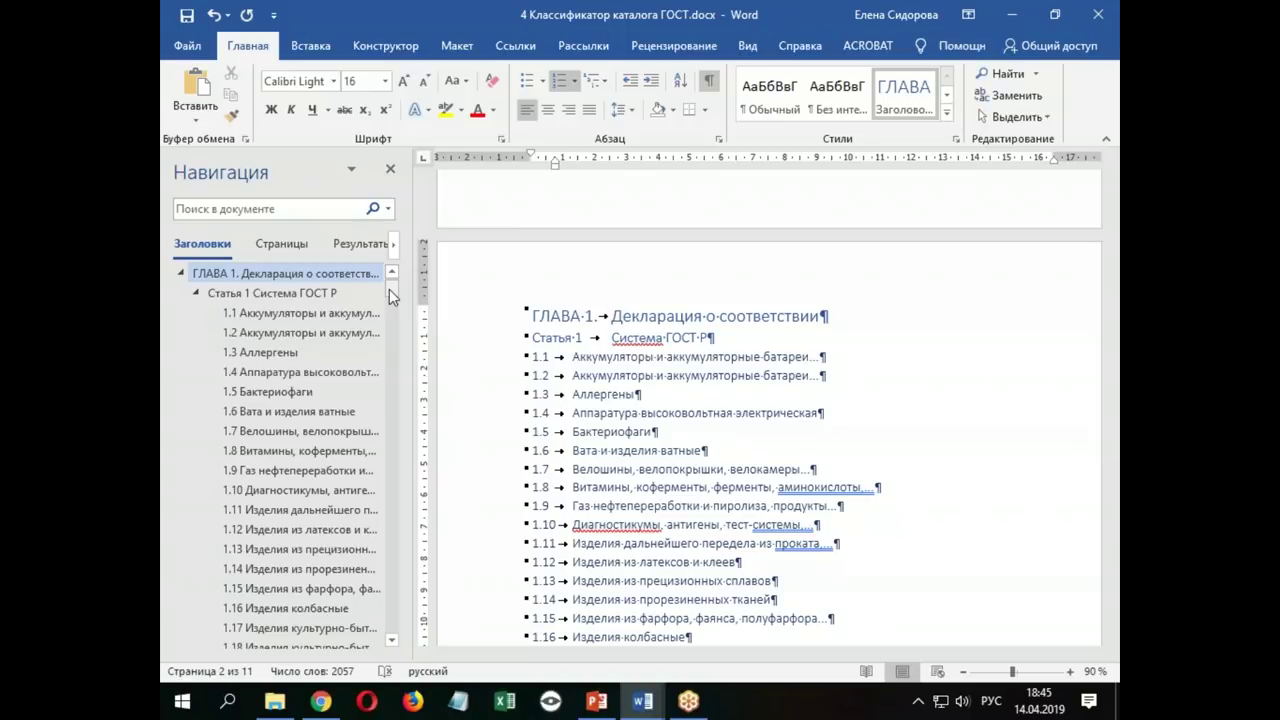
pyautogui.moveTo(389, 289)
pyautogui.mouseDown()
pyautogui.moveTo(384, 456)
pyautogui.moveTo(387, 265)
pyautogui.mouseUp()
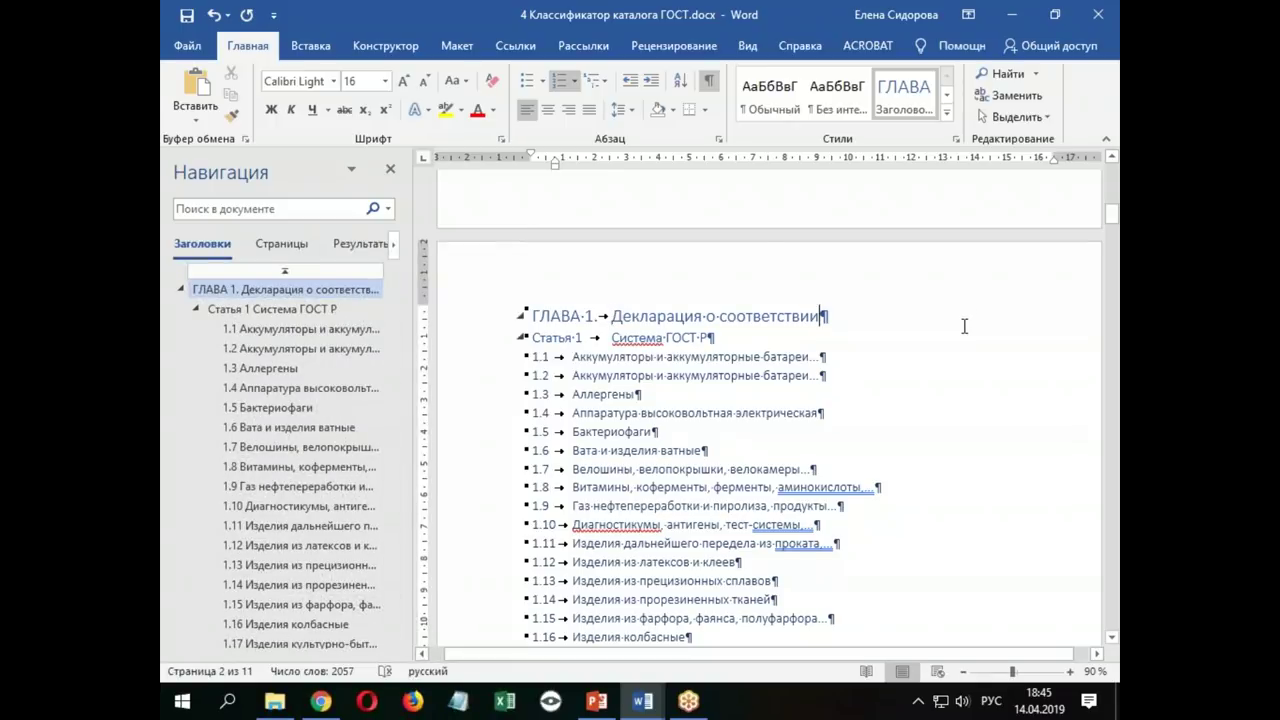
pyautogui.click(596, 80)
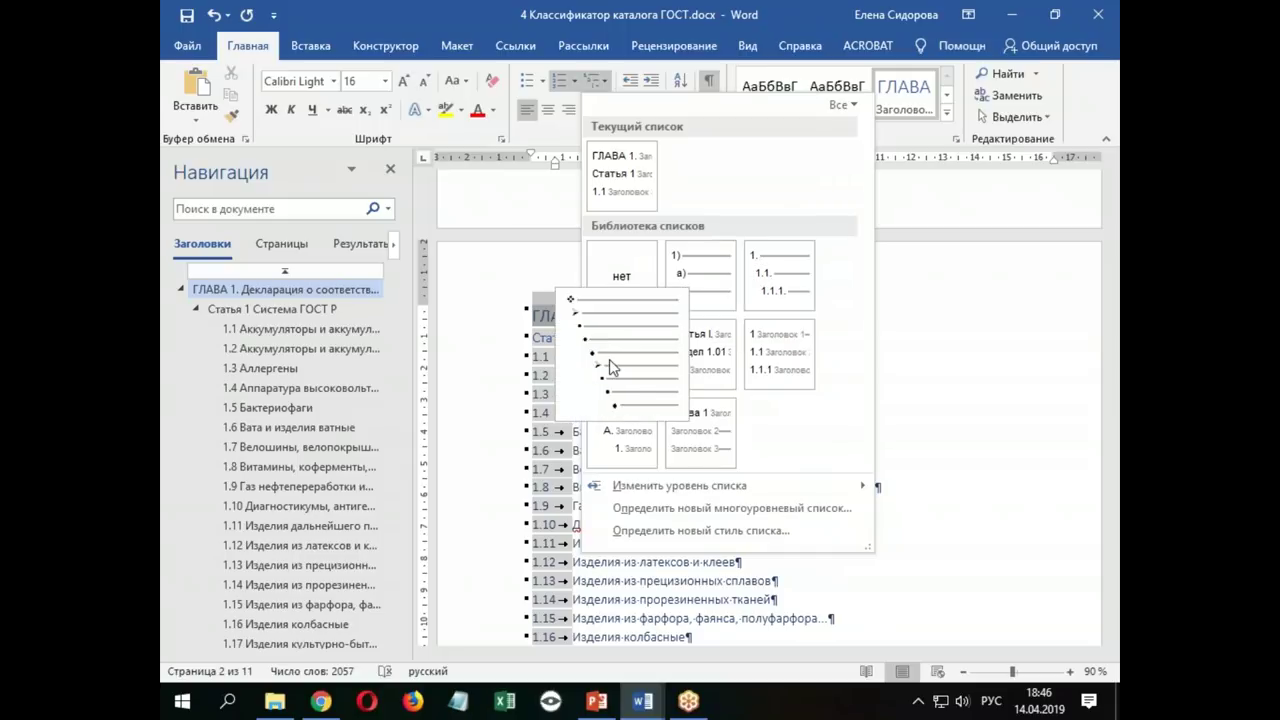
pyautogui.click(812, 361)
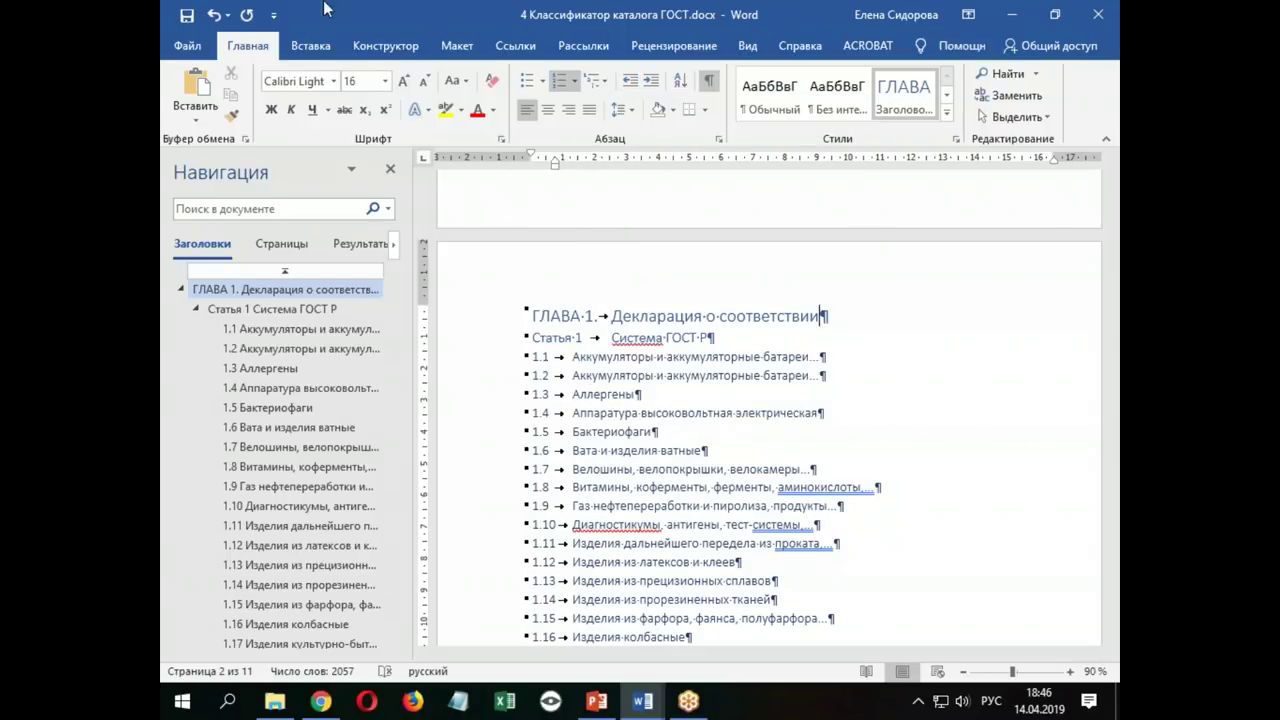
# Close the previous classifier and glance at the styles list in the state standards classifier
pyautogui.click(1100, 20)
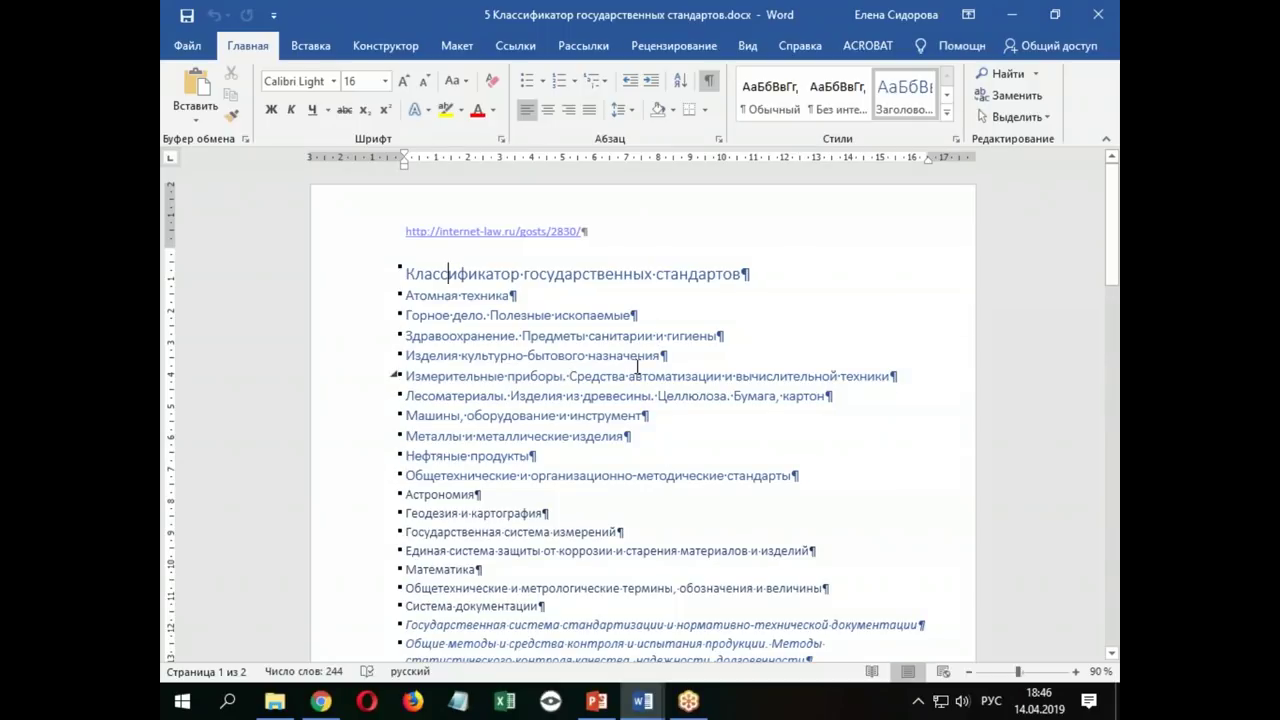
pyautogui.click(946, 112)
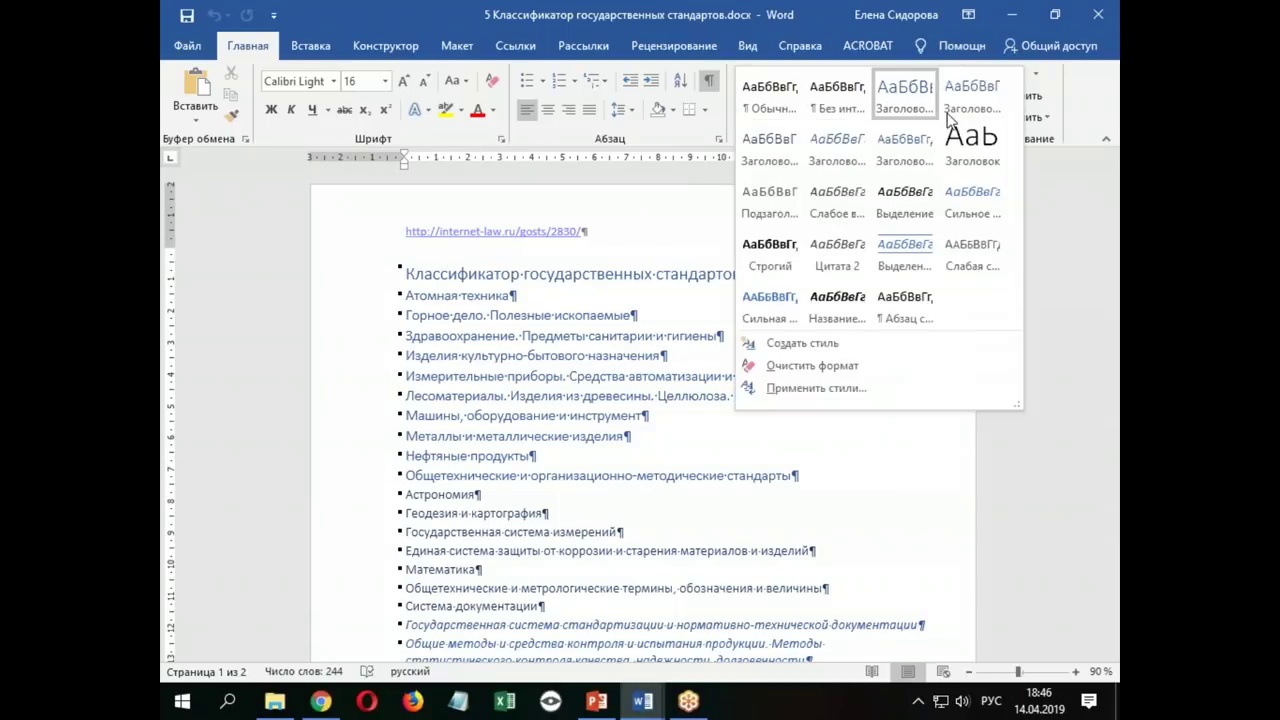
pyautogui.click(904, 95)
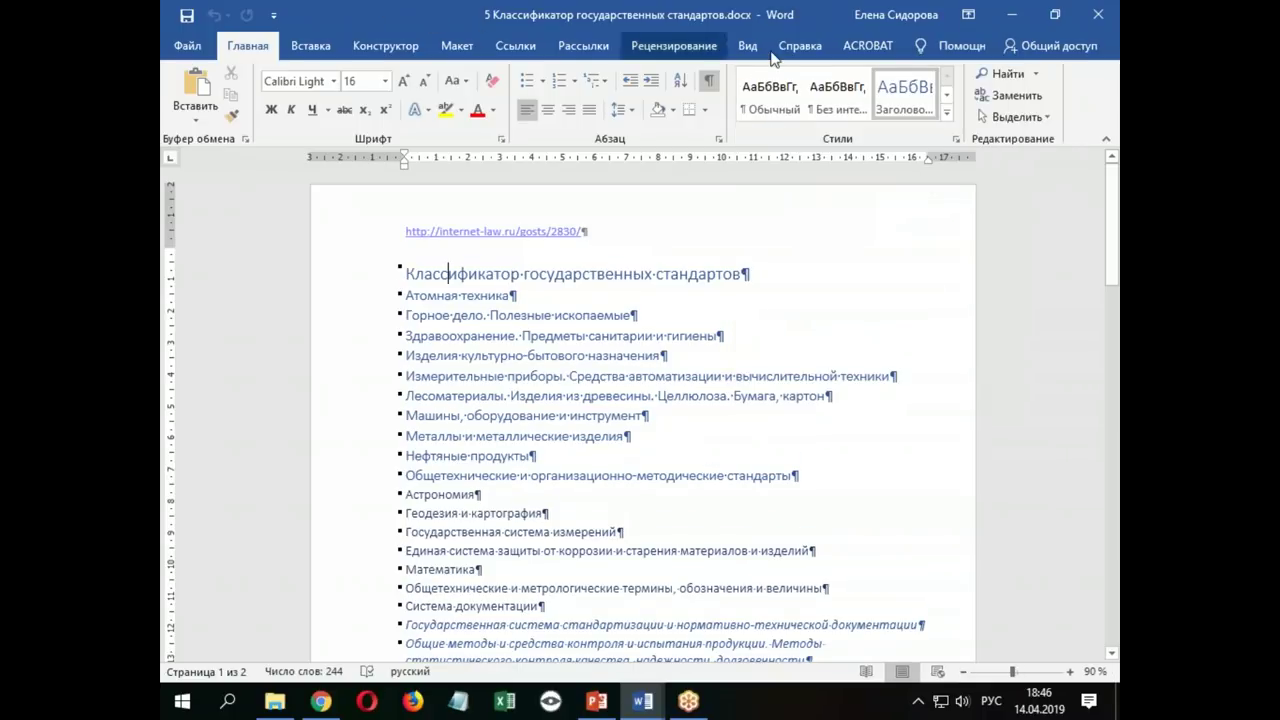
# Turn on the Navigation Pane from View > Show to list headings from Атомная техника onward
pyautogui.click(746, 46)
pyautogui.click(739, 100)
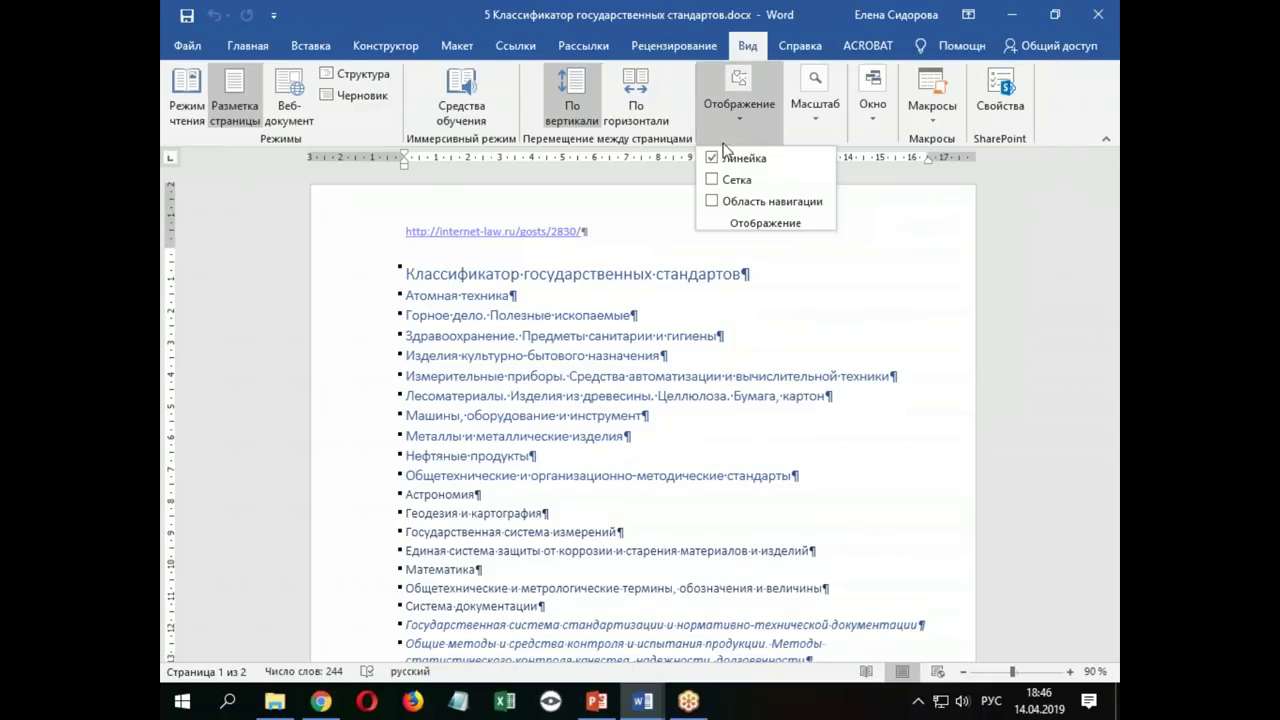
pyautogui.click(736, 203)
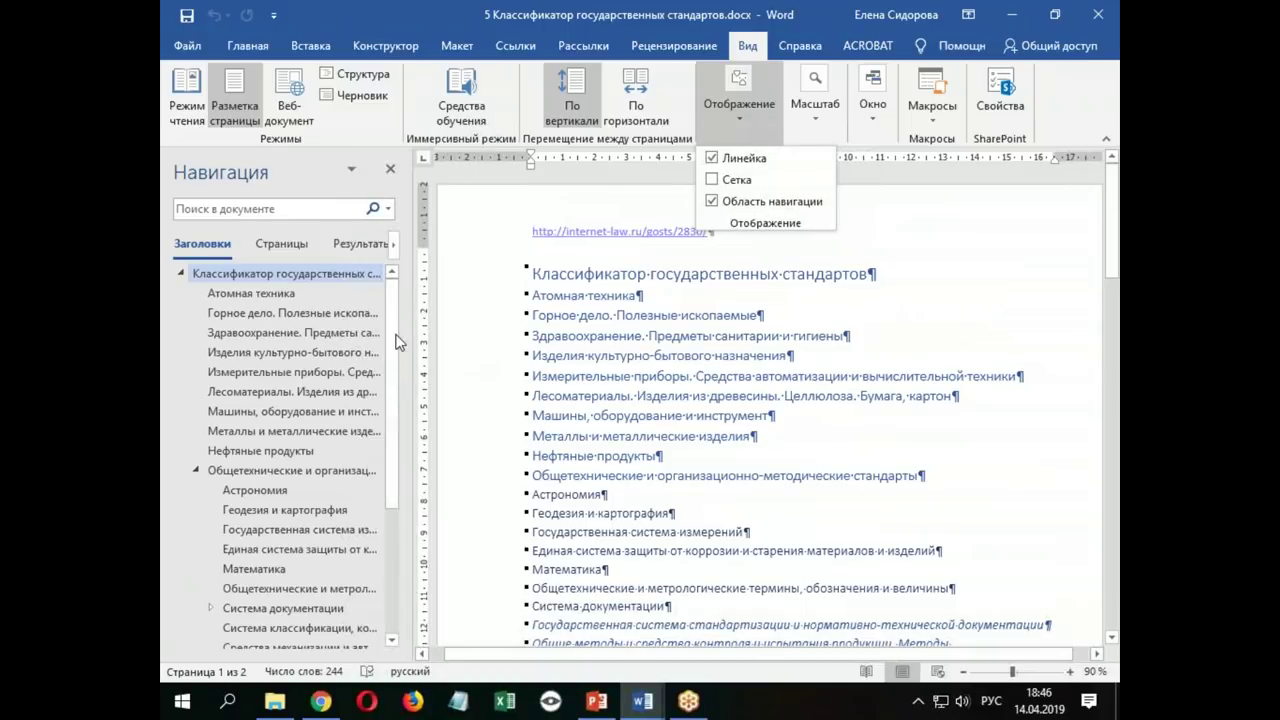
pyautogui.scroll(-5, 388, 302)
pyautogui.scroll(5, 375, 472)
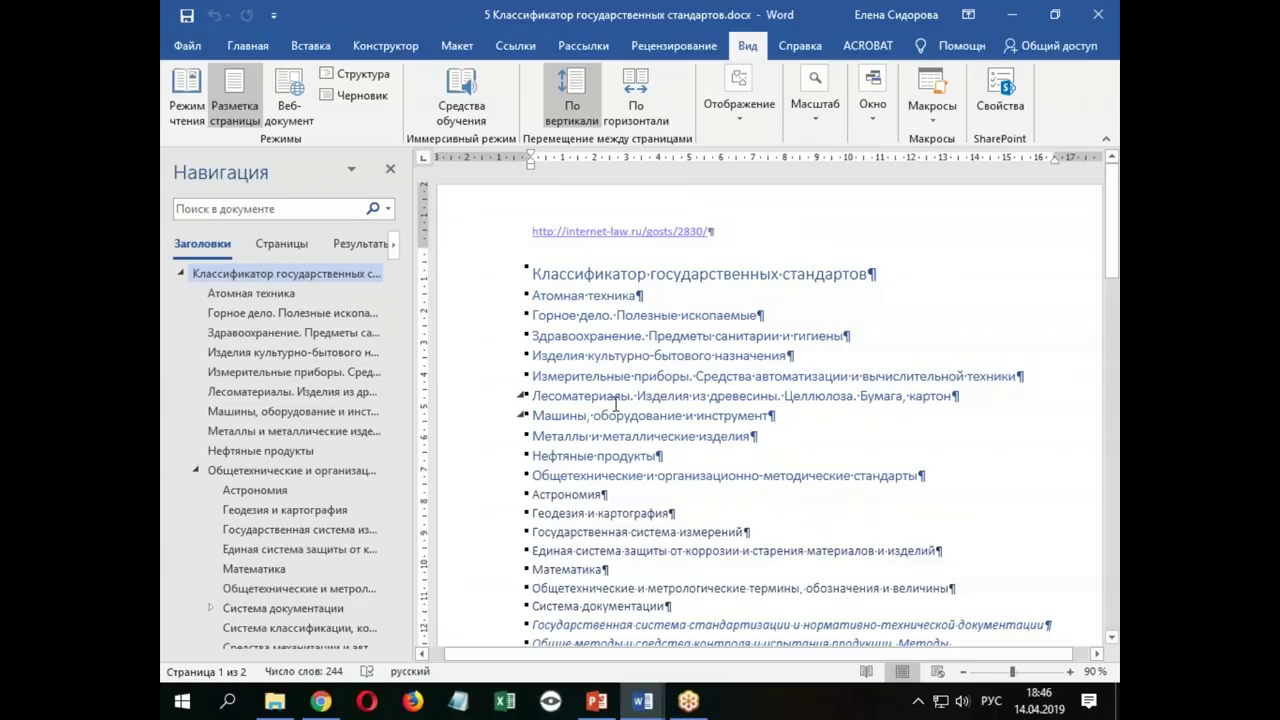
pyautogui.moveTo(590, 295)
pyautogui.click(248, 46)
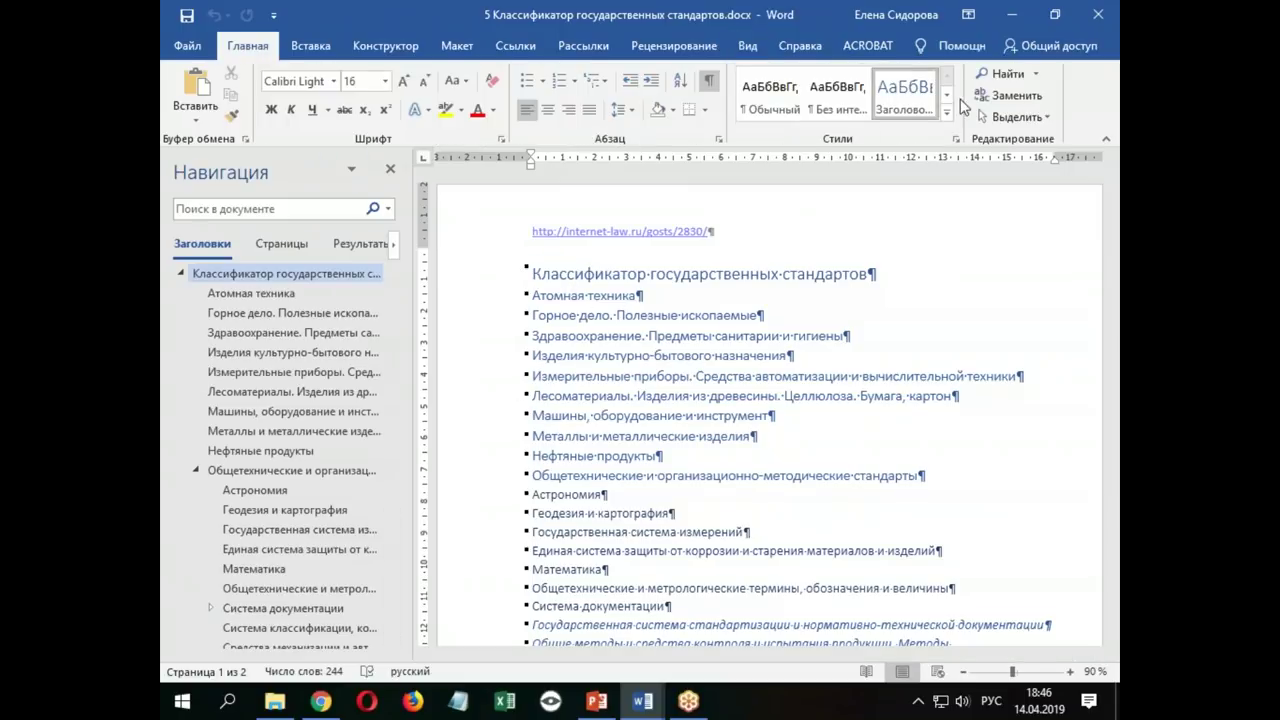
pyautogui.click(946, 118)
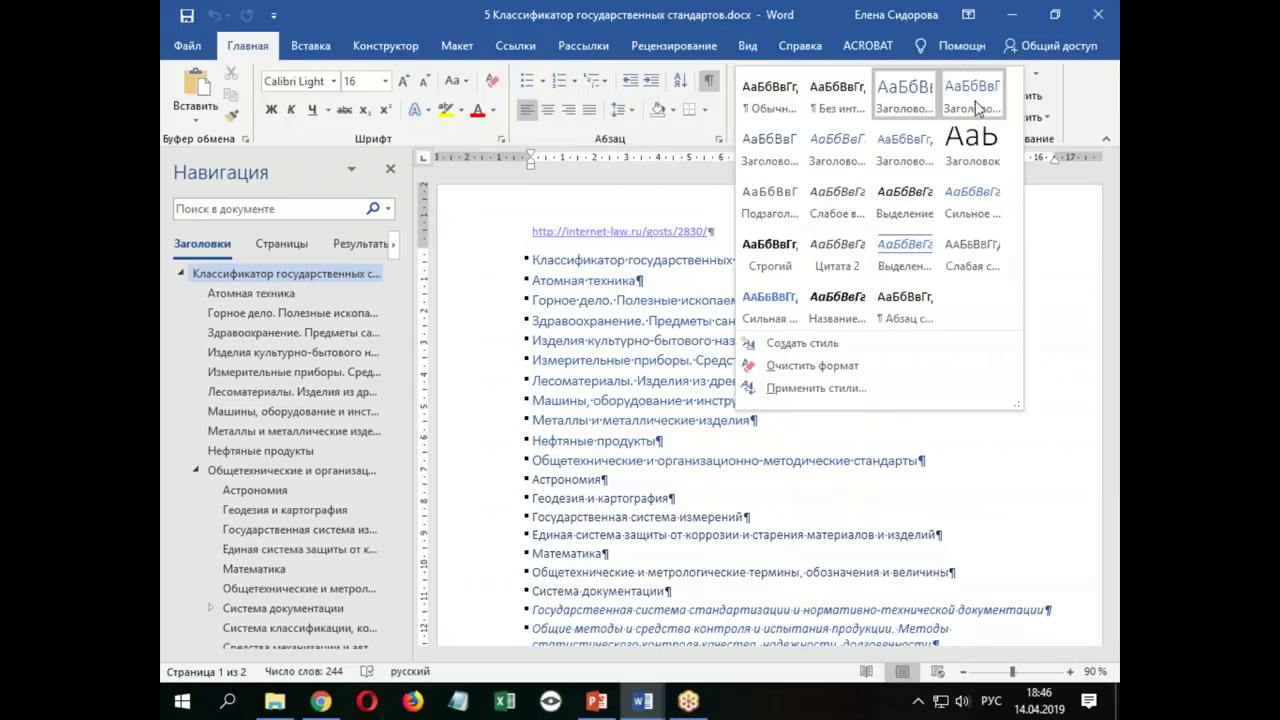
pyautogui.click(1010, 488)
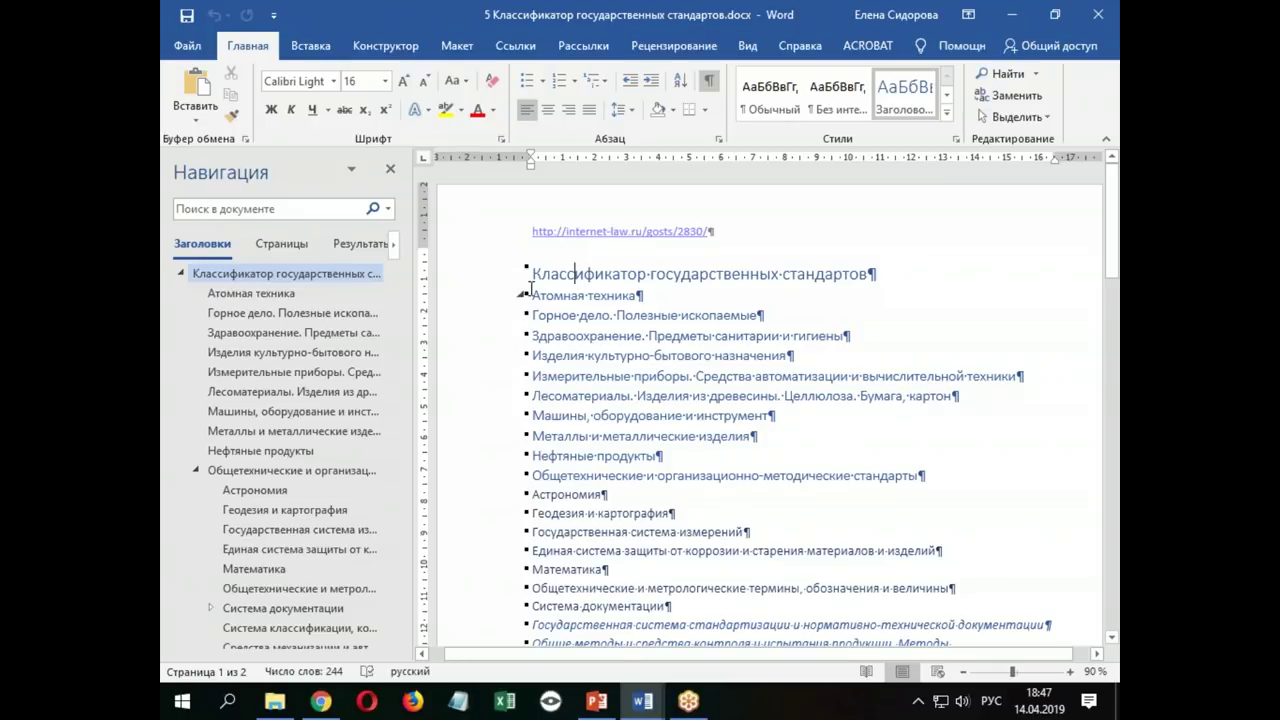
pyautogui.click(580, 296)
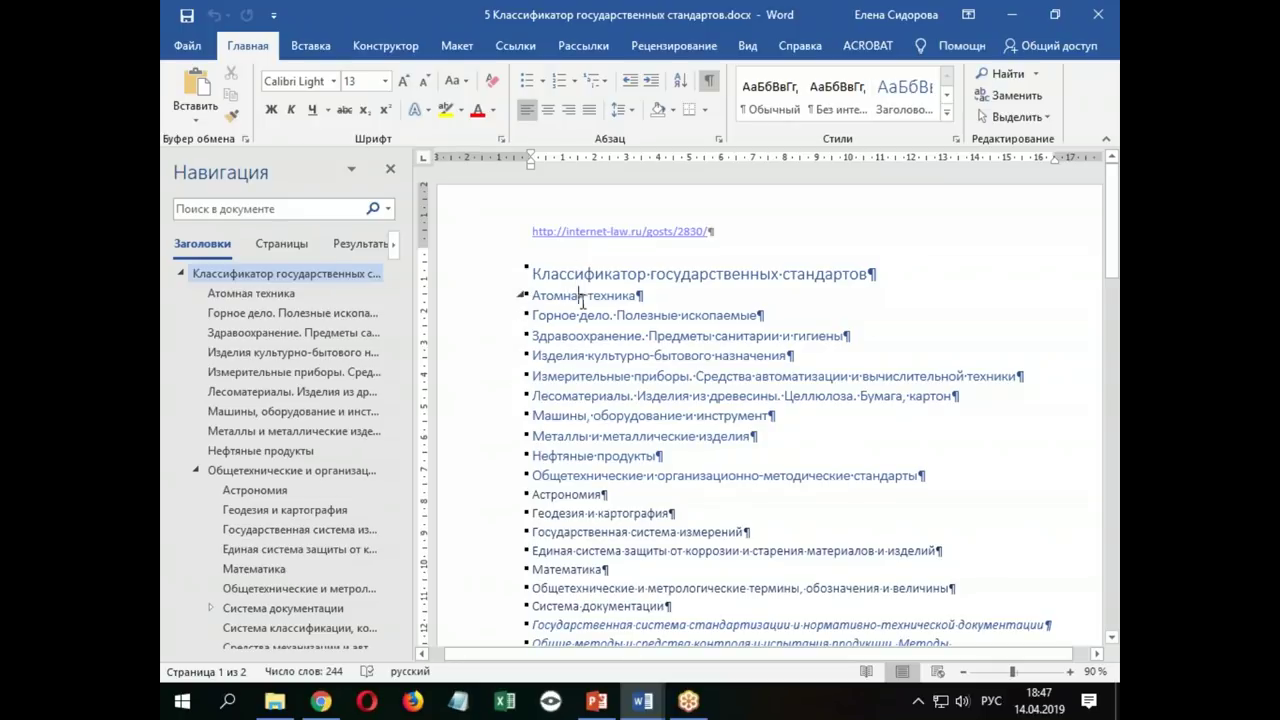
pyautogui.moveTo(608, 315)
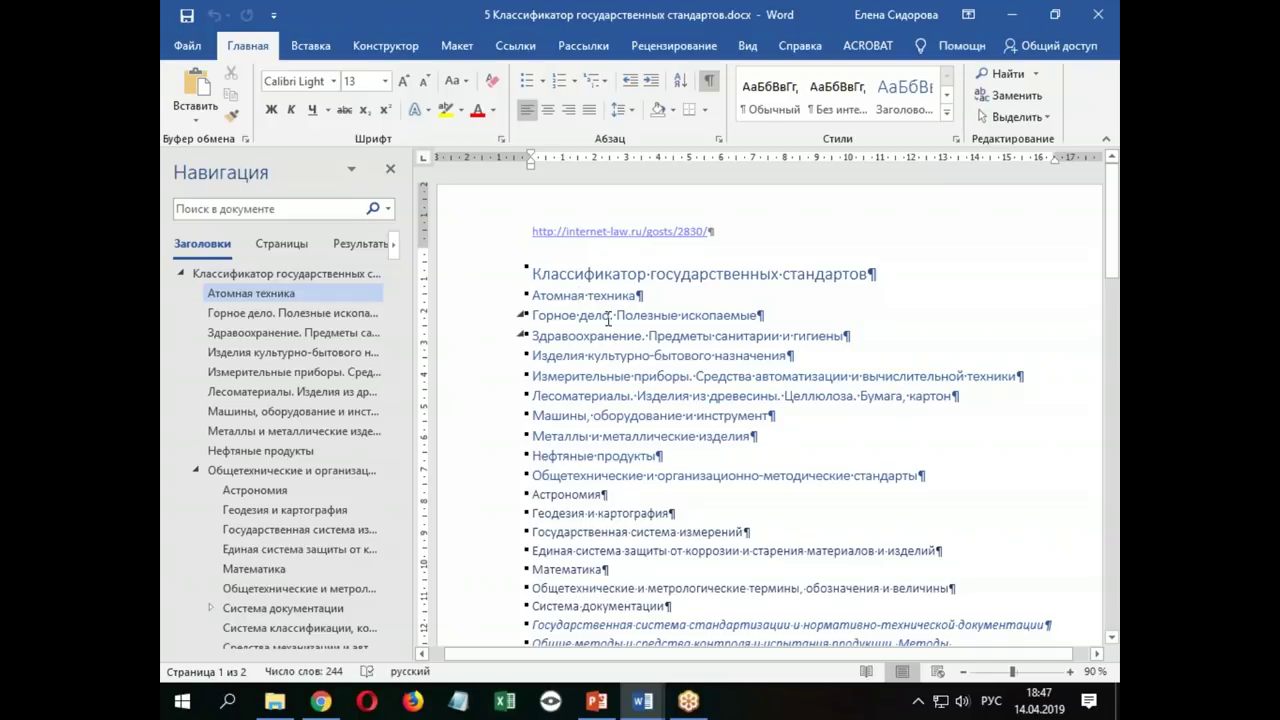
pyautogui.scroll(-3, 300, 450)
pyautogui.scroll(3, 330, 400)
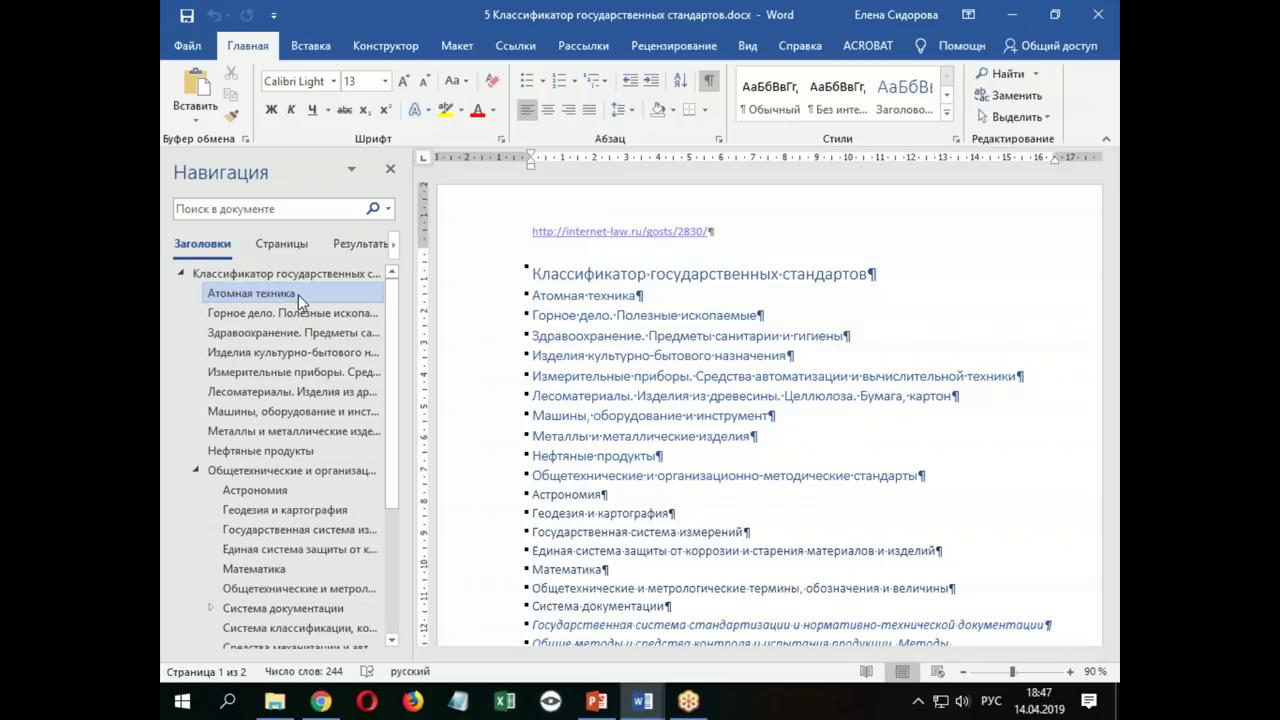
pyautogui.click(947, 122)
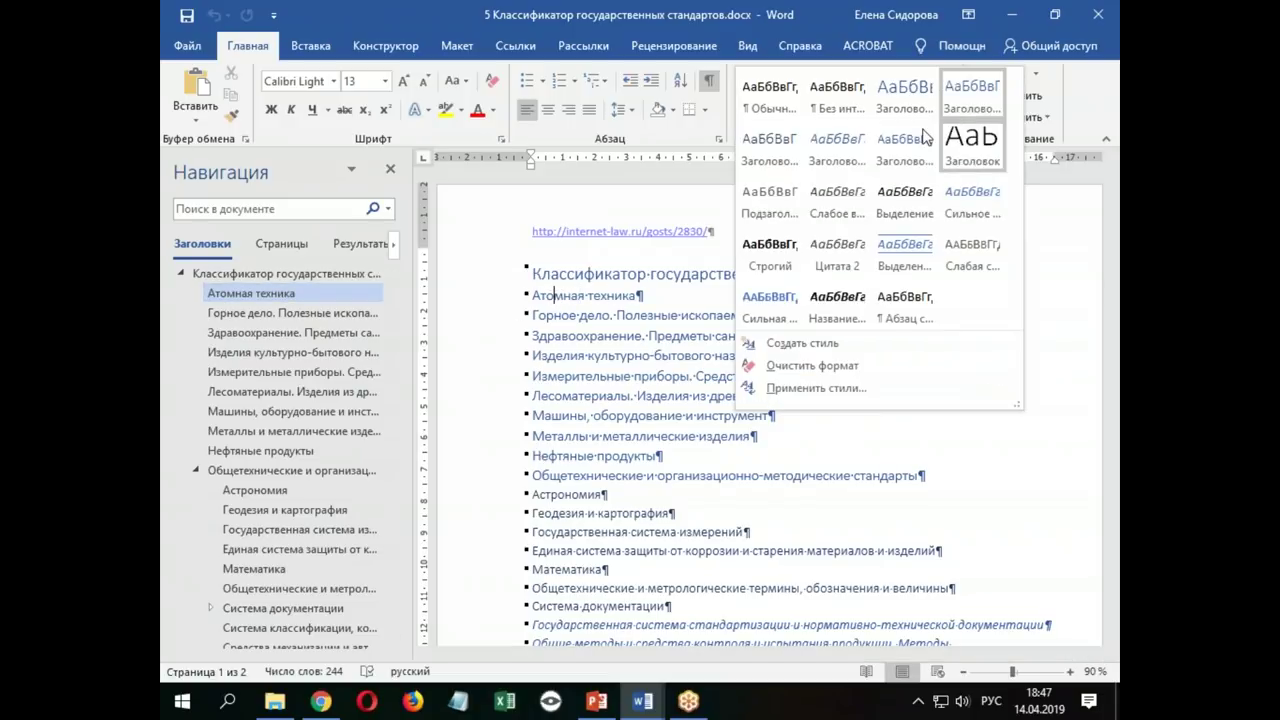
pyautogui.click(1055, 358)
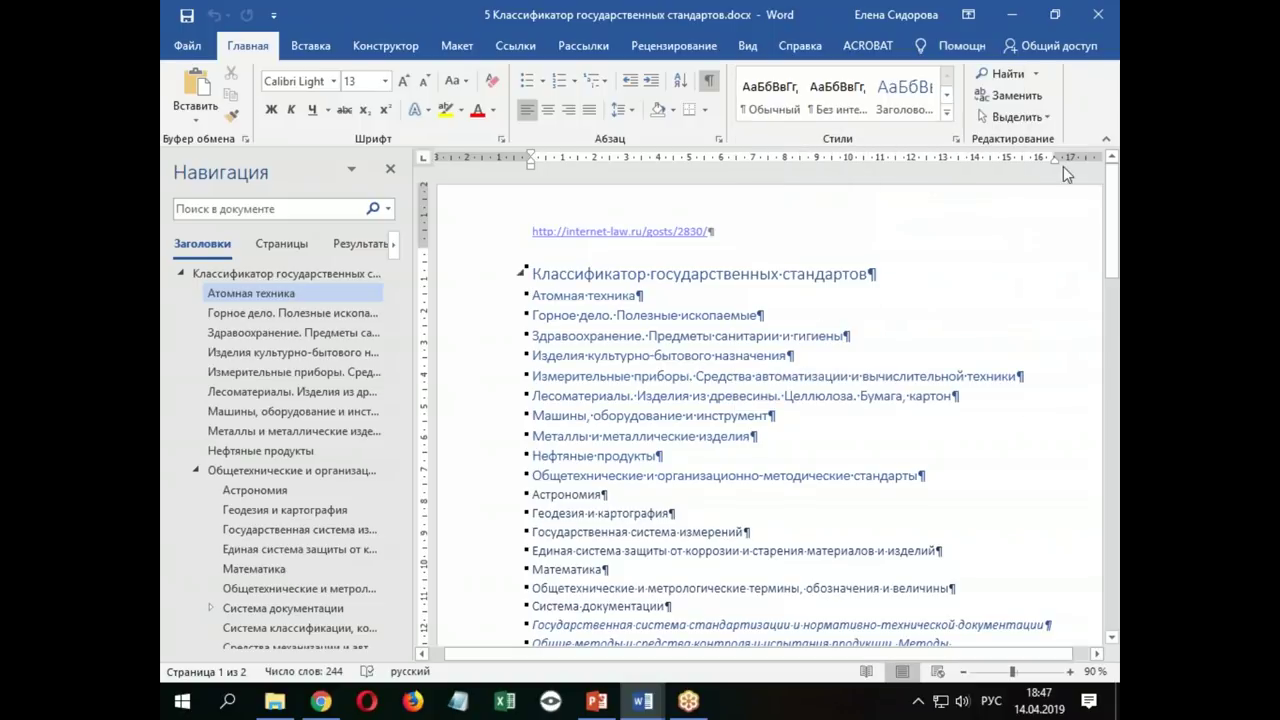
# Select all first-level category headings with Select Text with Similar Formatting
pyautogui.click(1015, 119)
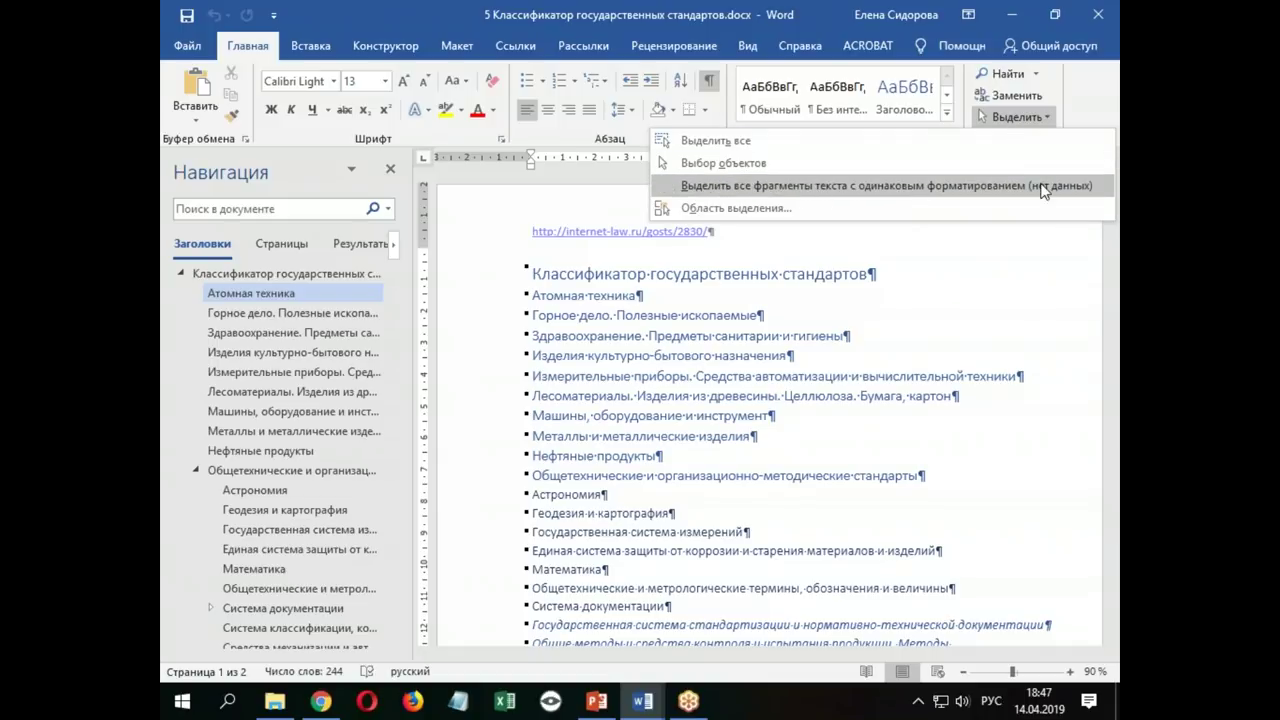
pyautogui.click(972, 186)
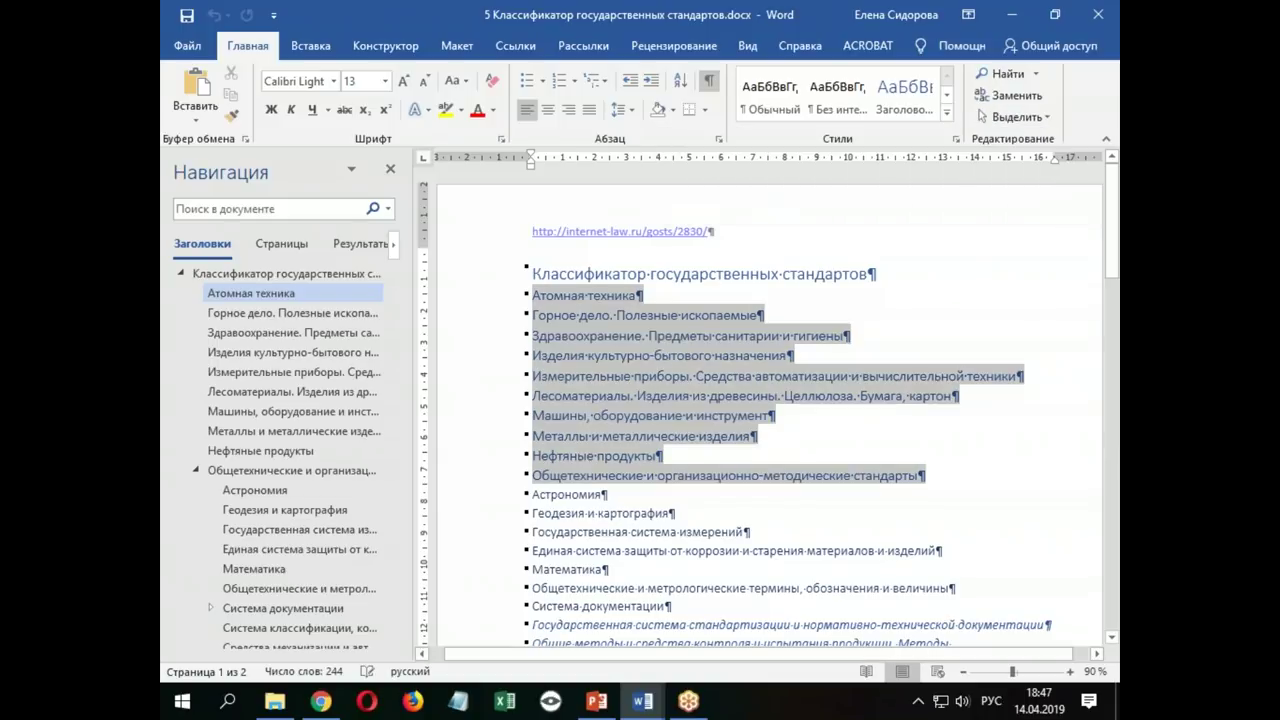
pyautogui.scroll(-2, 657, 456)
pyautogui.scroll(-3, 657, 456)
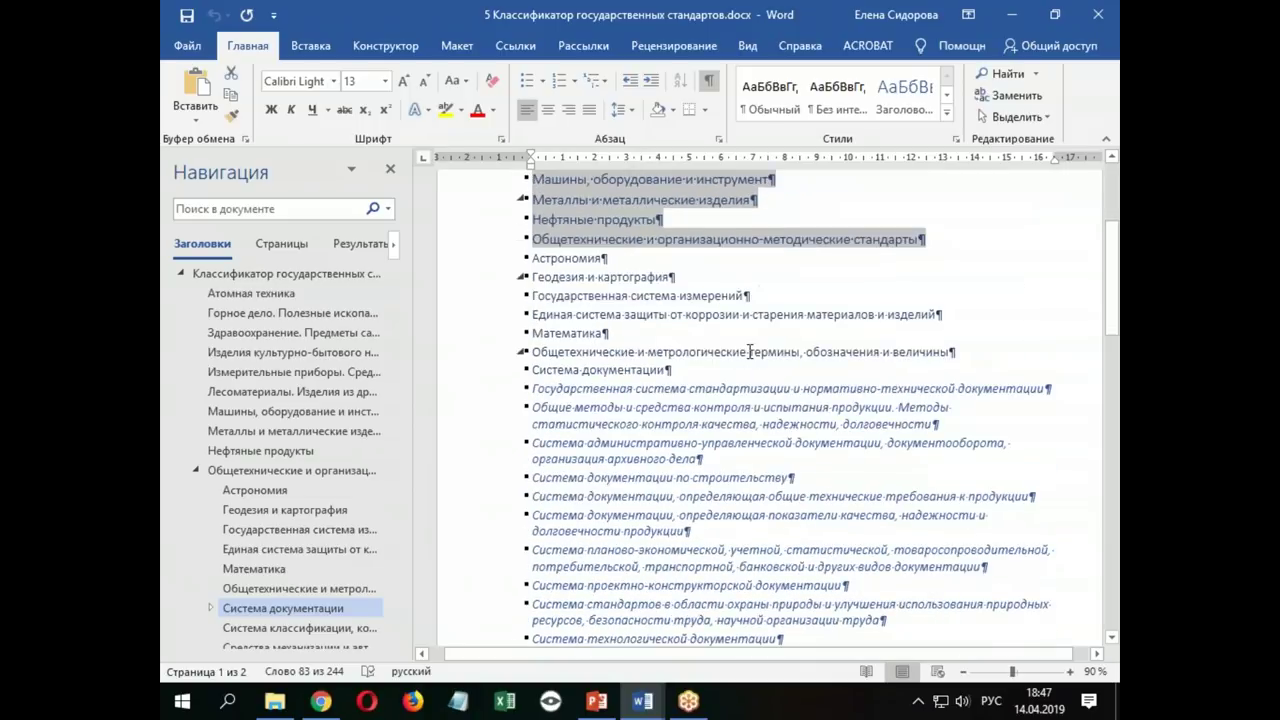
pyautogui.scroll(-5, 657, 456)
pyautogui.scroll(-5, 657, 456)
pyautogui.scroll(-5, 544, 283)
pyautogui.scroll(-2, 544, 283)
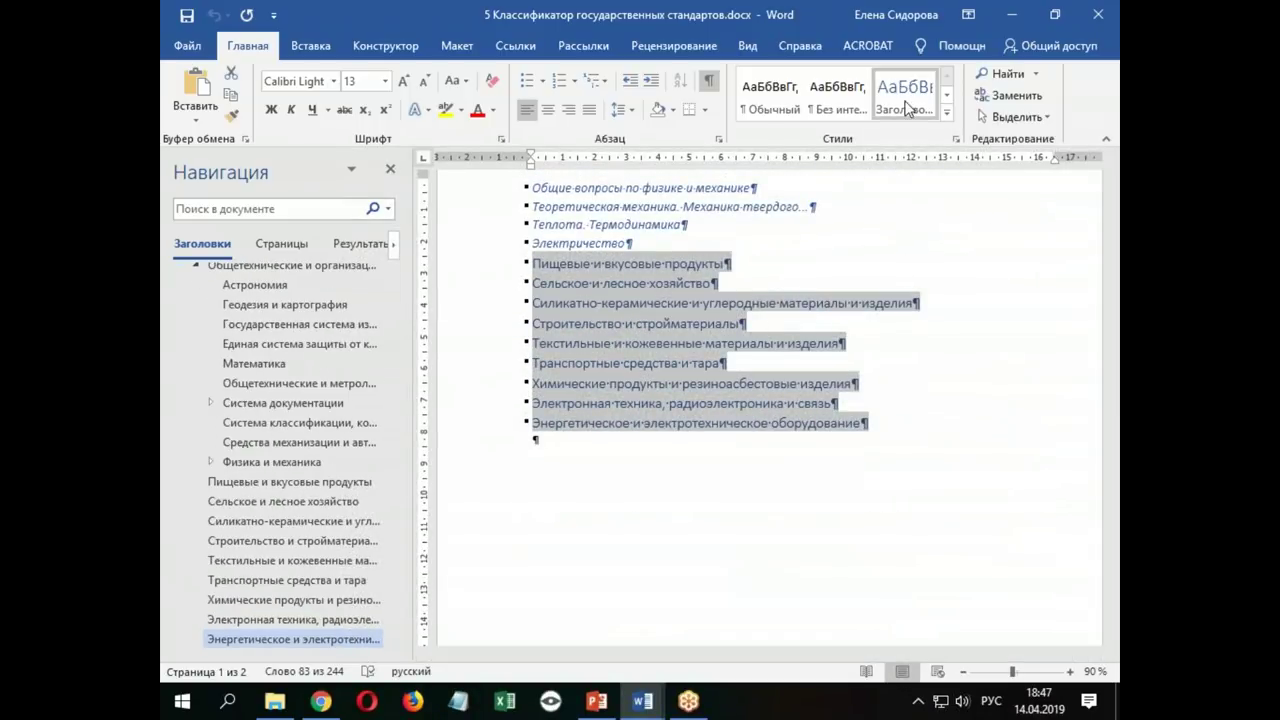
pyautogui.scroll(1, 900, 300)
pyautogui.scroll(5, 950, 300)
pyautogui.scroll(3, 950, 300)
pyautogui.scroll(3, 950, 300)
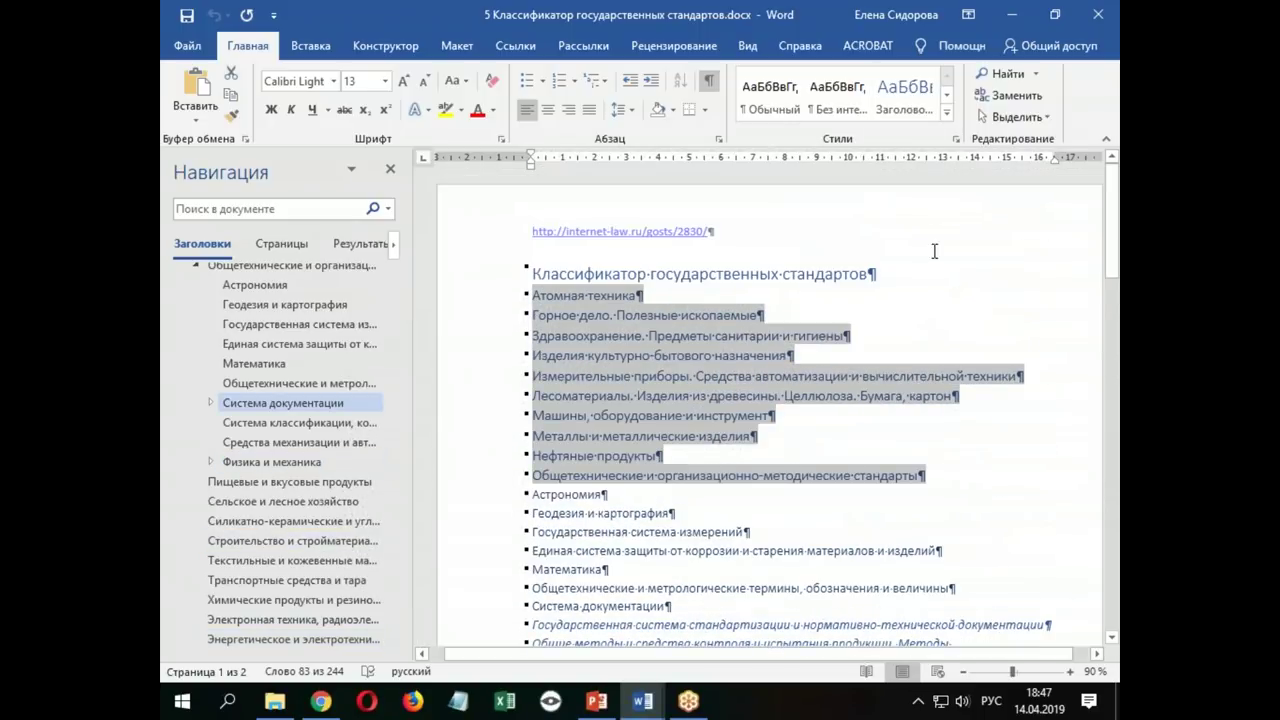
# Apply the Обычный (Normal) style, 12 pt size and bold to the selected category headings
pyautogui.click(771, 95)
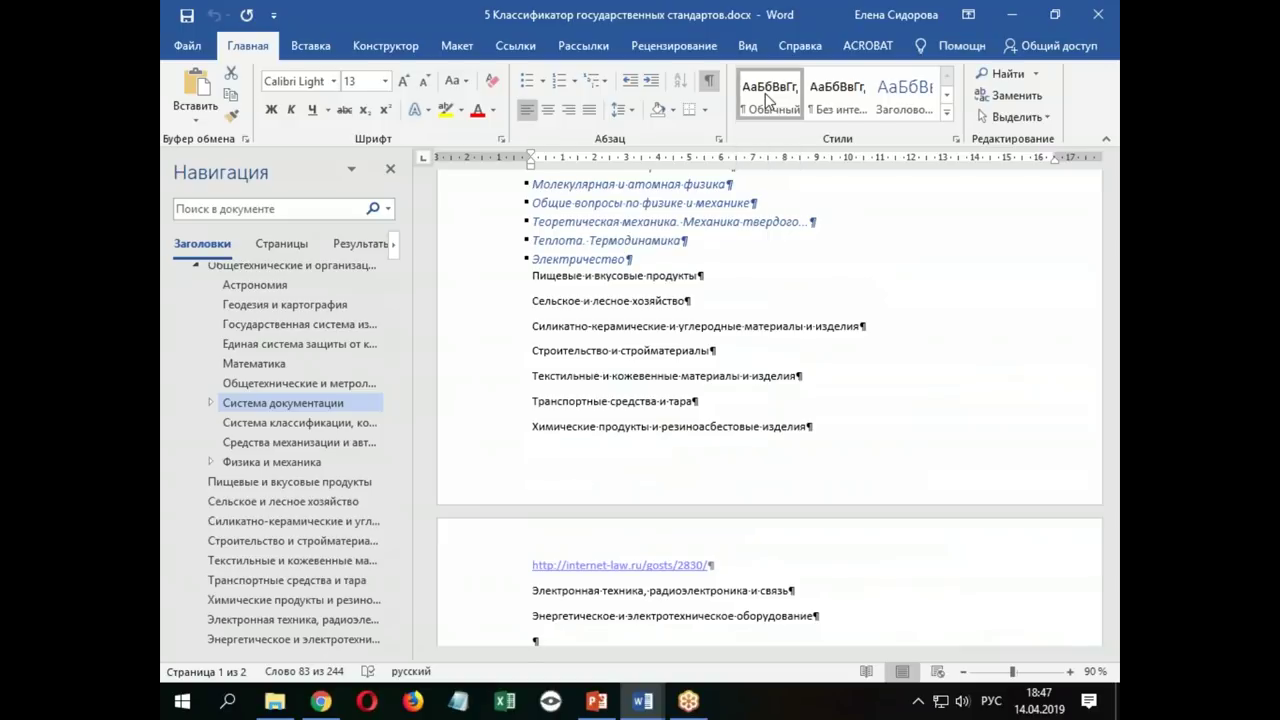
pyautogui.click(386, 81)
pyautogui.click(365, 192)
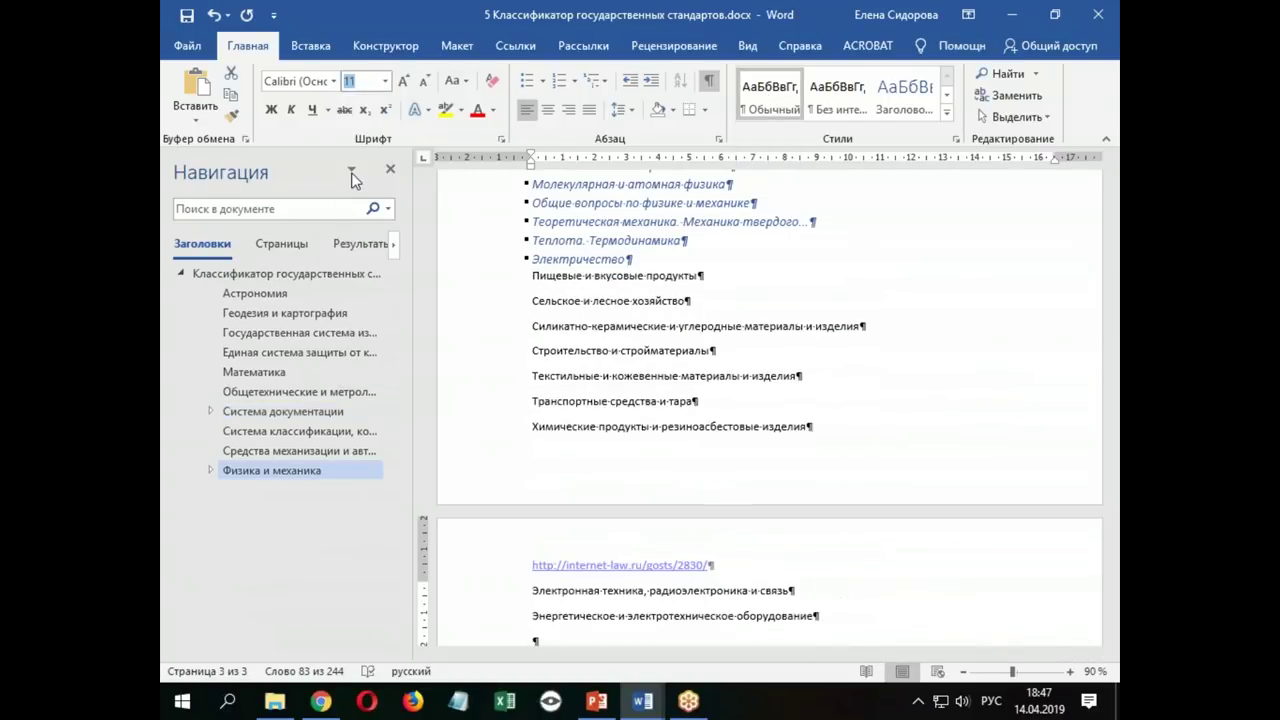
pyautogui.click(271, 110)
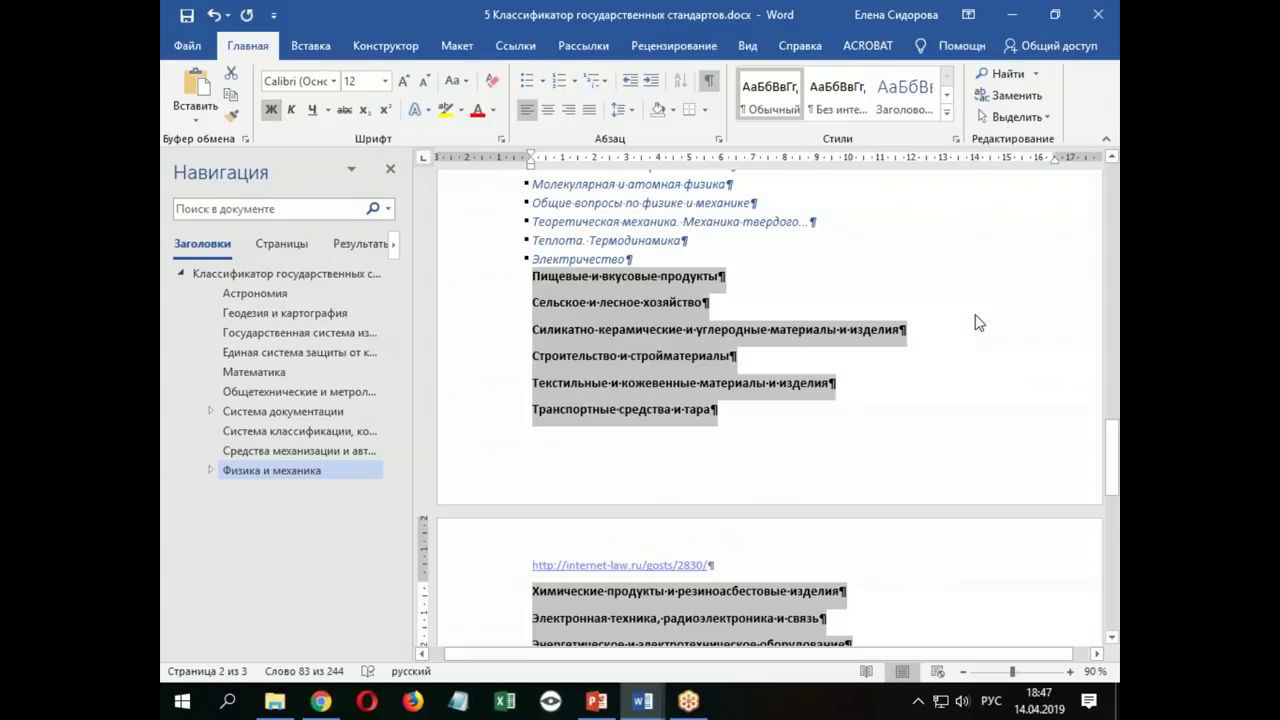
pyautogui.scroll(5, 978, 323)
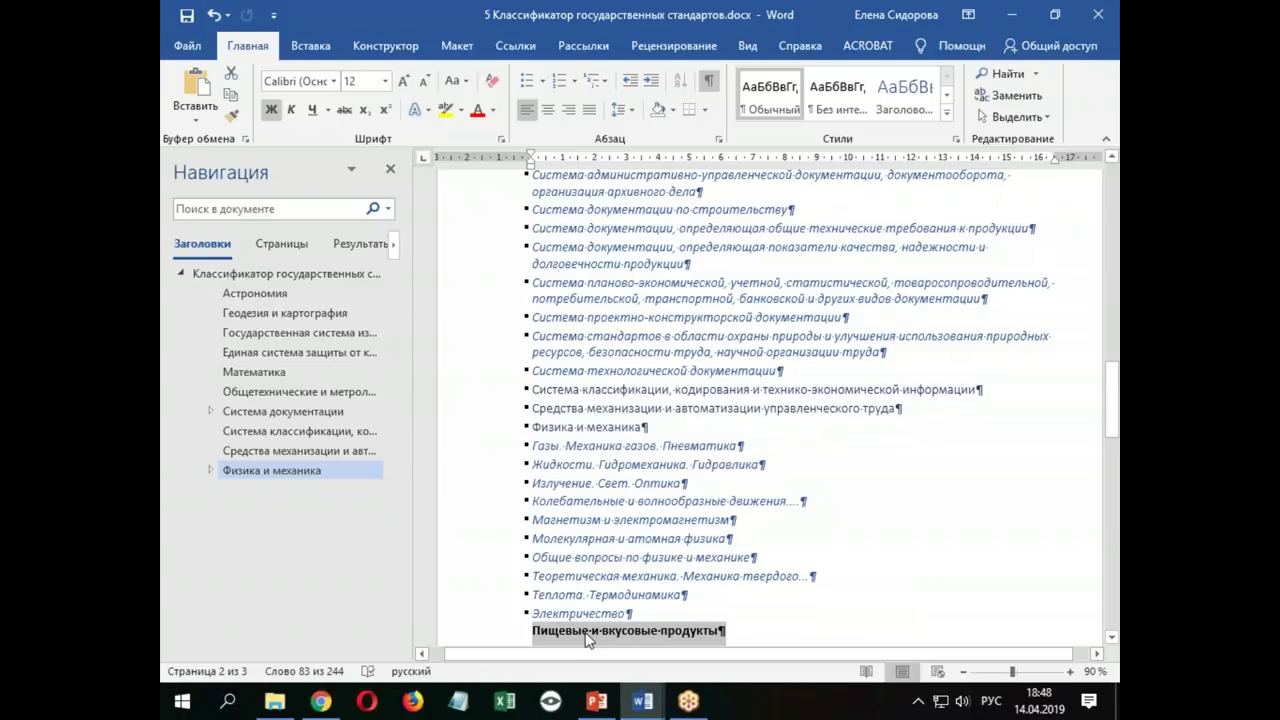
pyautogui.scroll(-3, 588, 640)
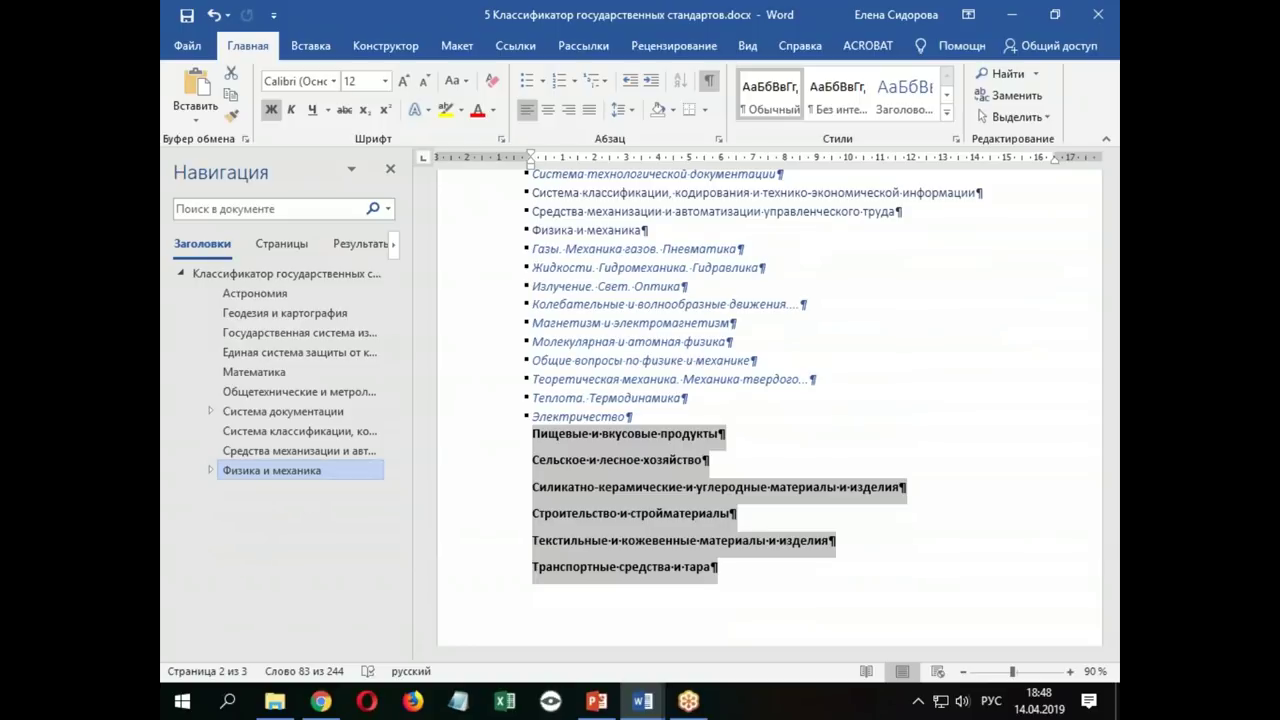
# Set the selected bold category headings to outline level Уровень 1 in the Paragraph dialog
pyautogui.click(719, 142)
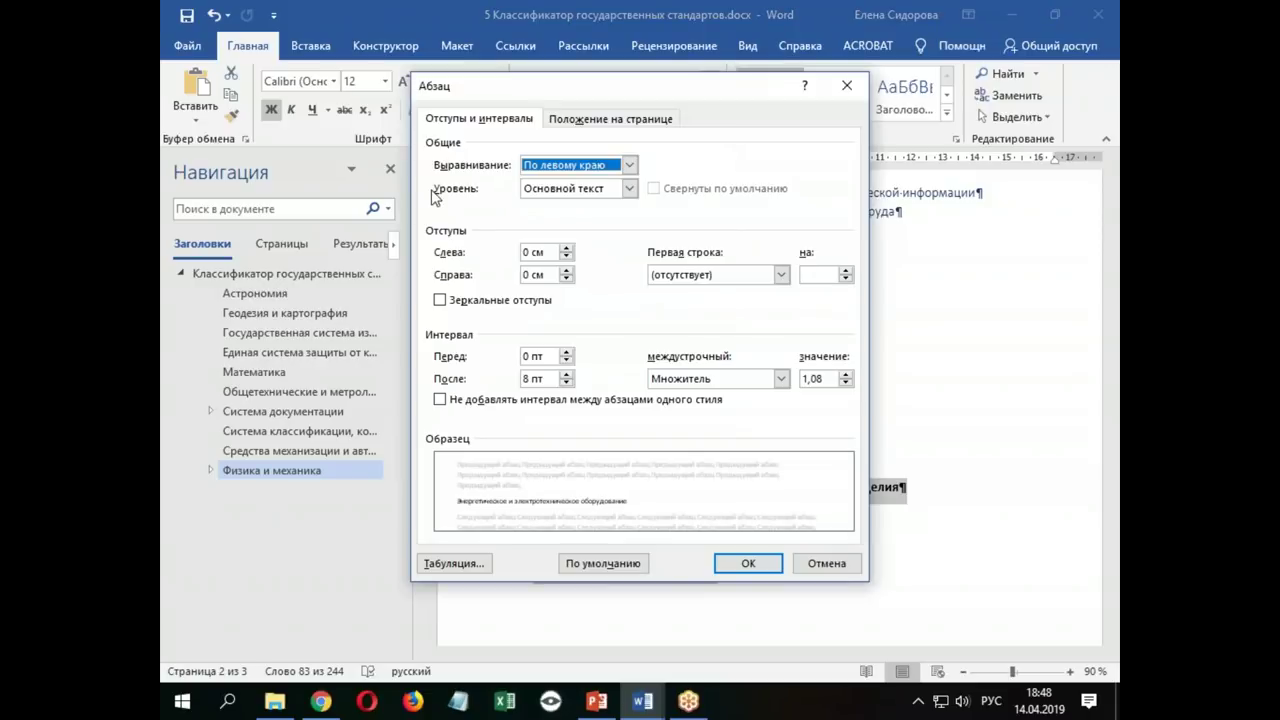
pyautogui.click(629, 190)
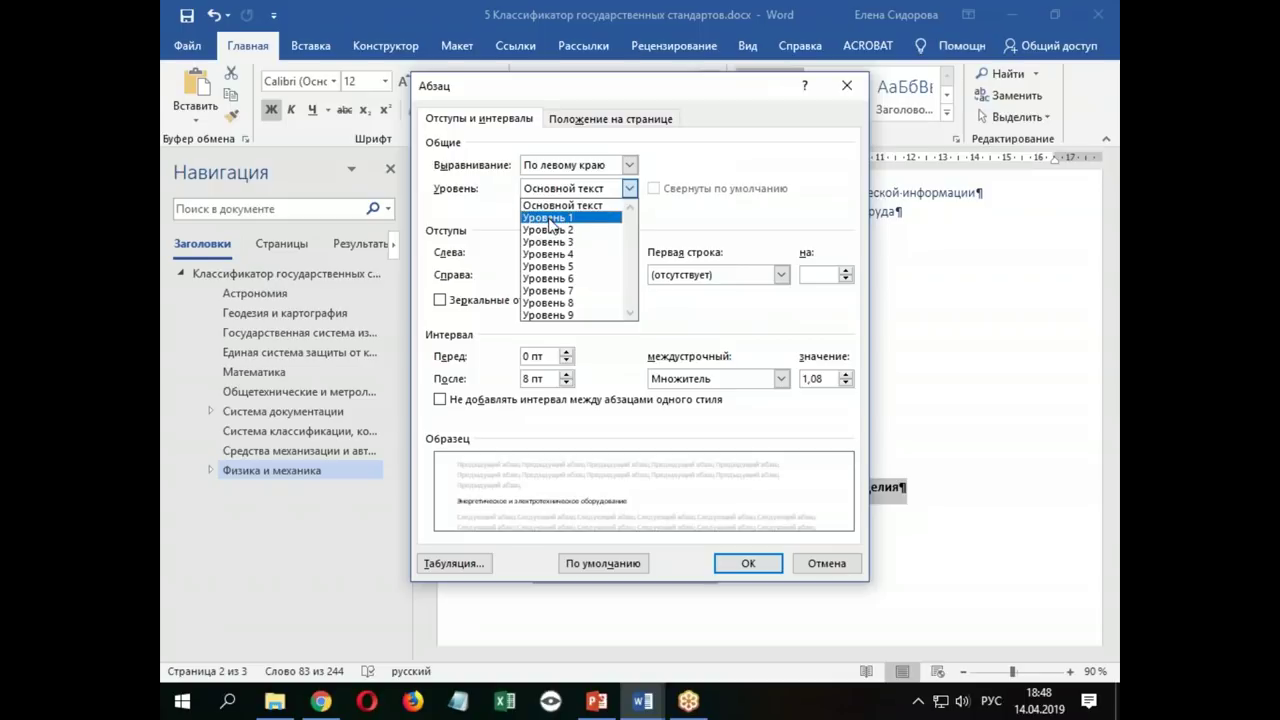
pyautogui.click(550, 218)
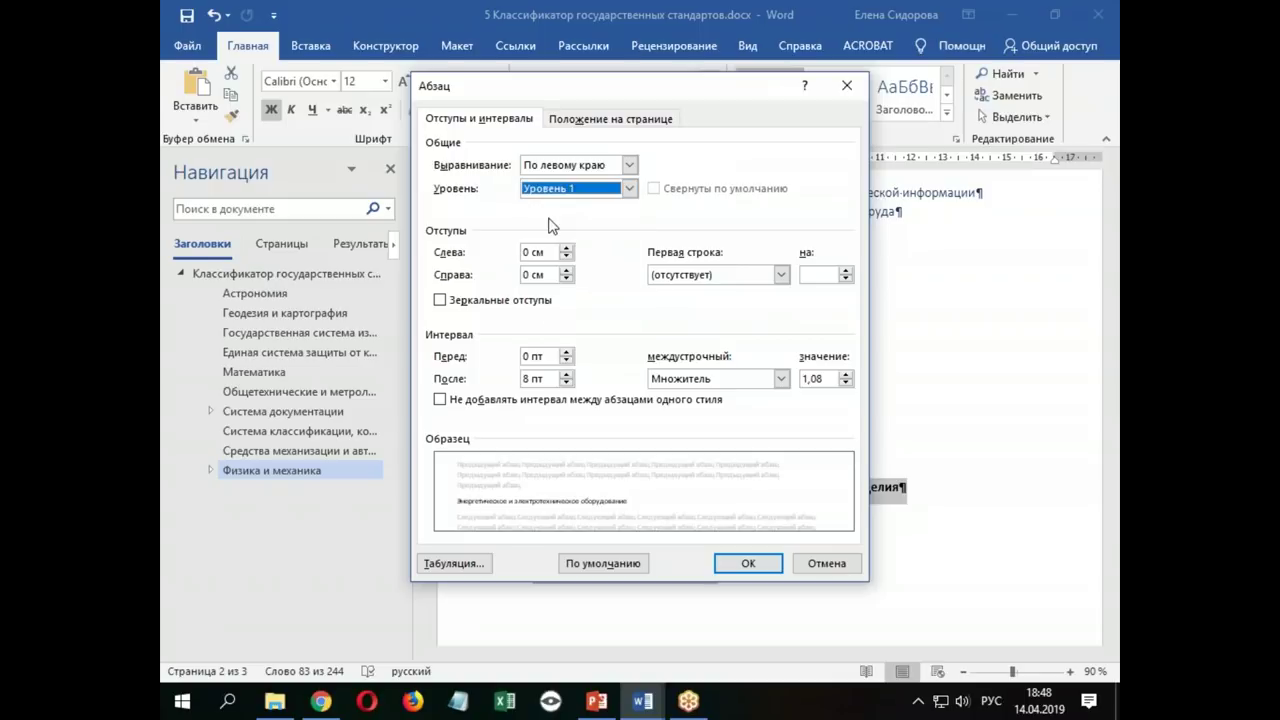
pyautogui.click(747, 564)
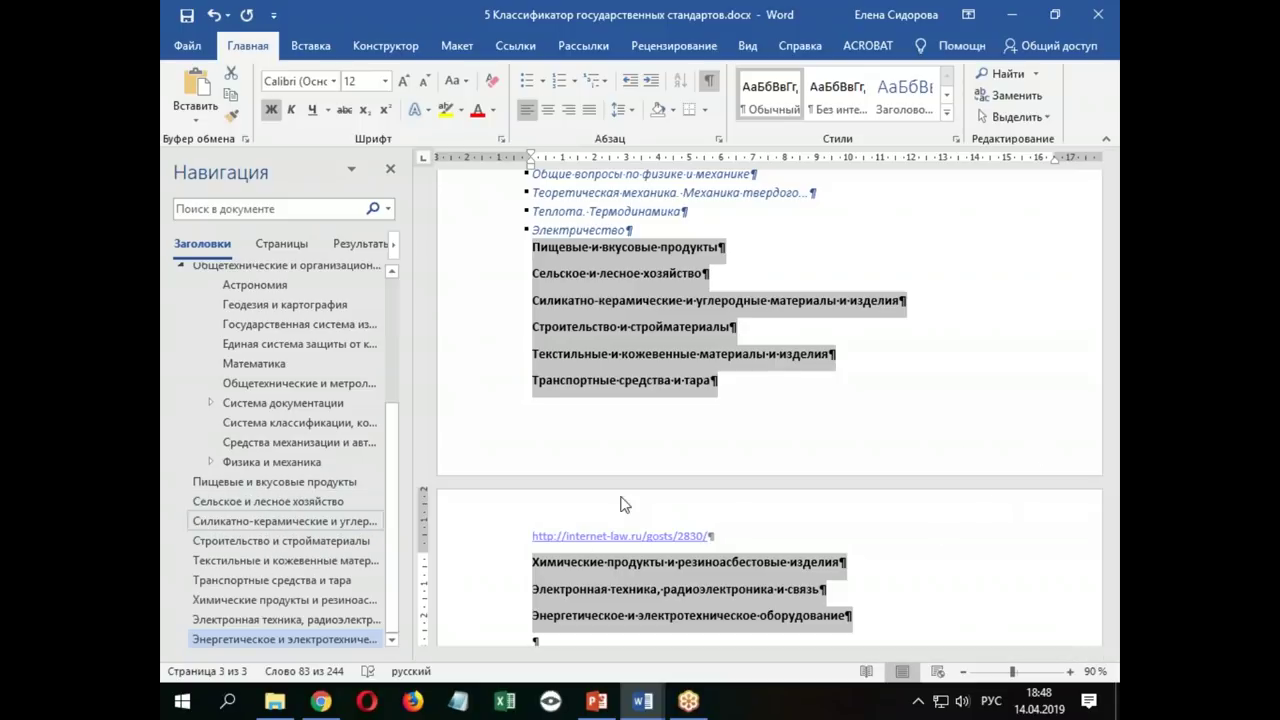
# Select all second-level headings formatted like Астрономия
pyautogui.moveTo(1108, 467); pyautogui.dragTo(1113, 275)
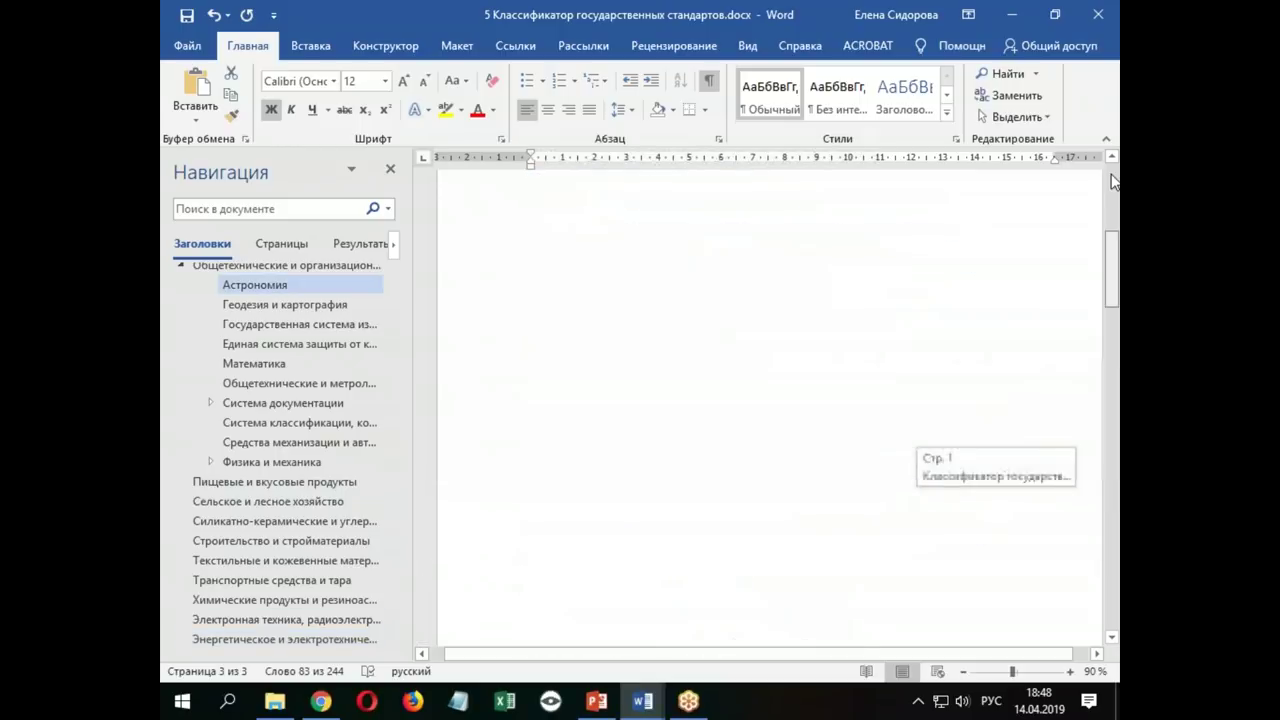
pyautogui.scroll(-5, 830, 410)
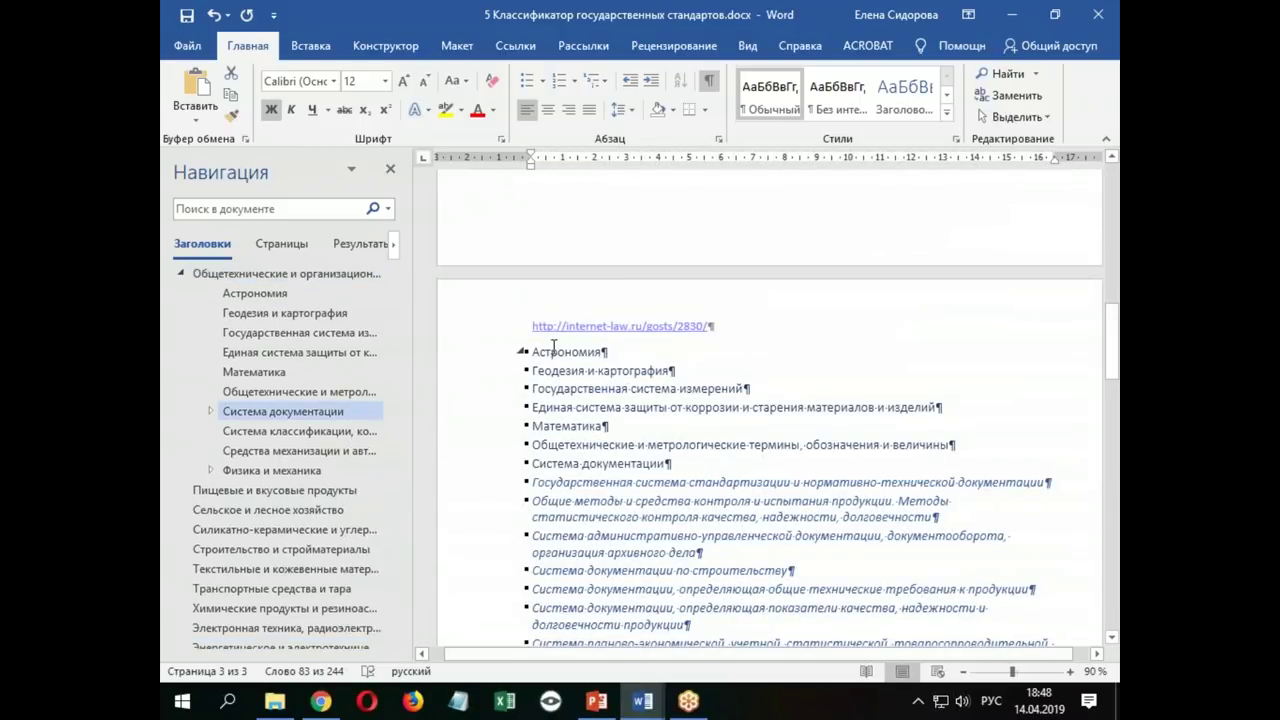
pyautogui.click(545, 352)
pyautogui.click(944, 114)
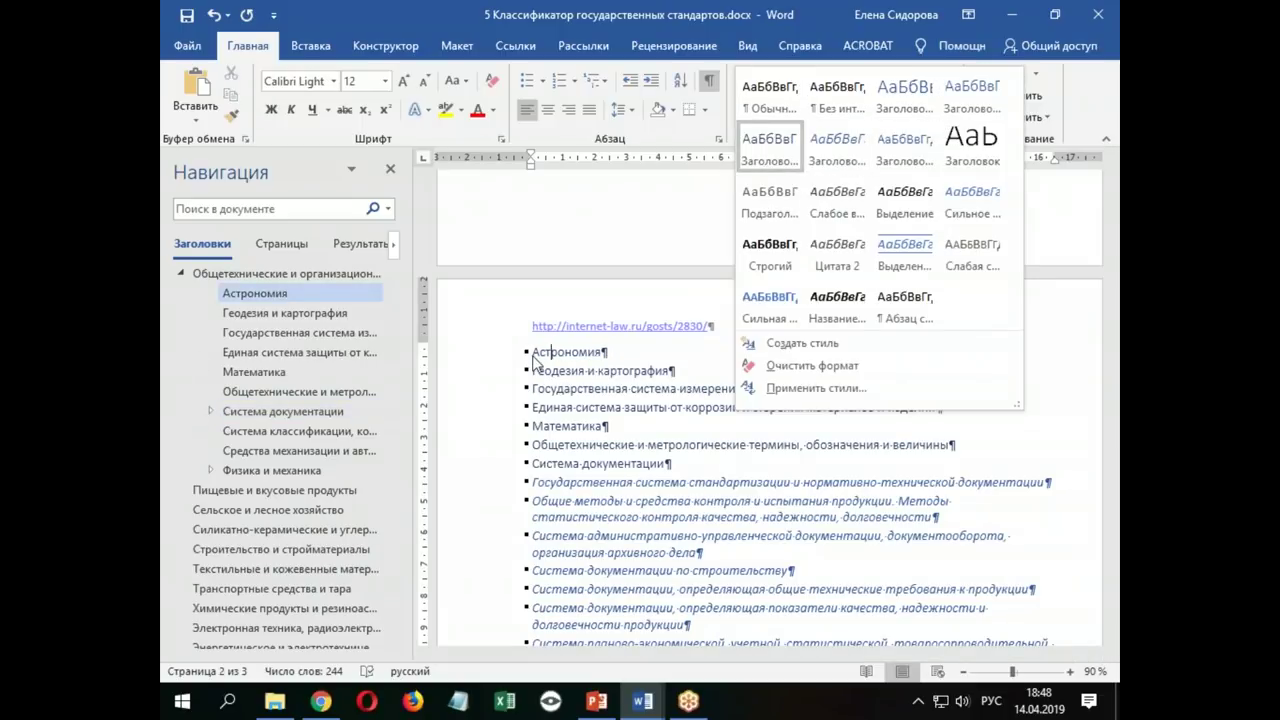
pyautogui.click(549, 356)
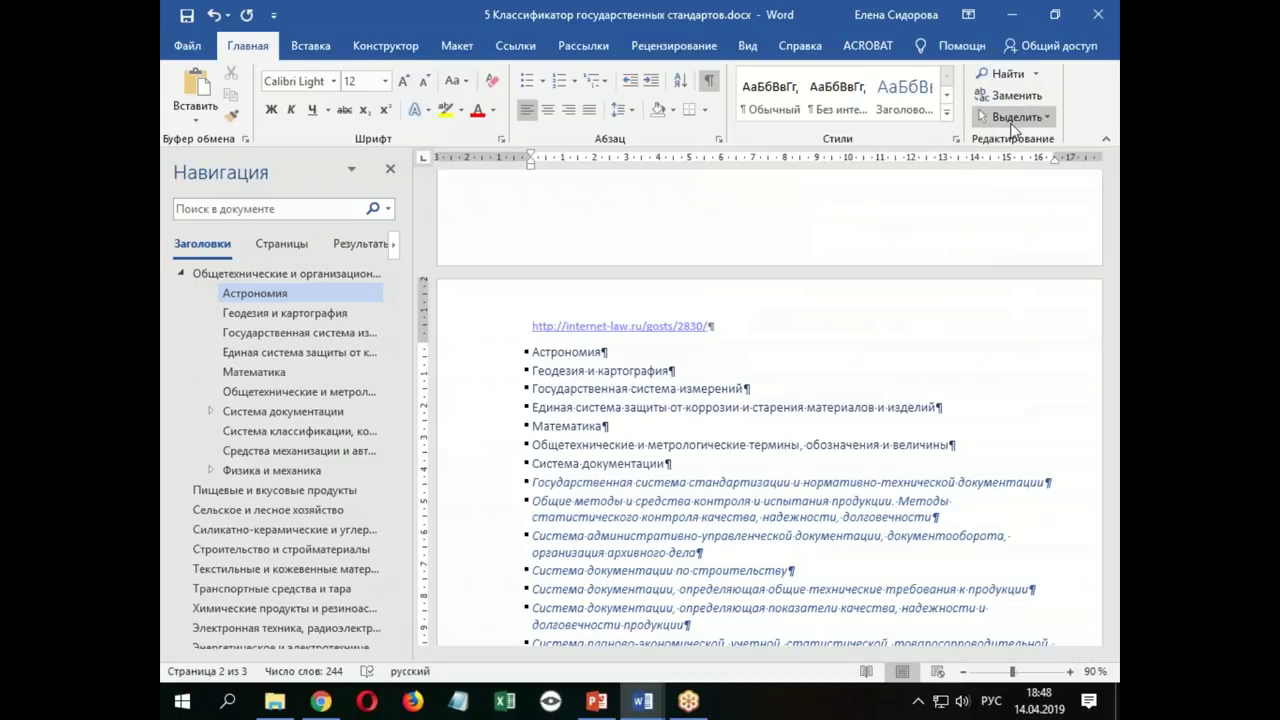
pyautogui.click(1012, 117)
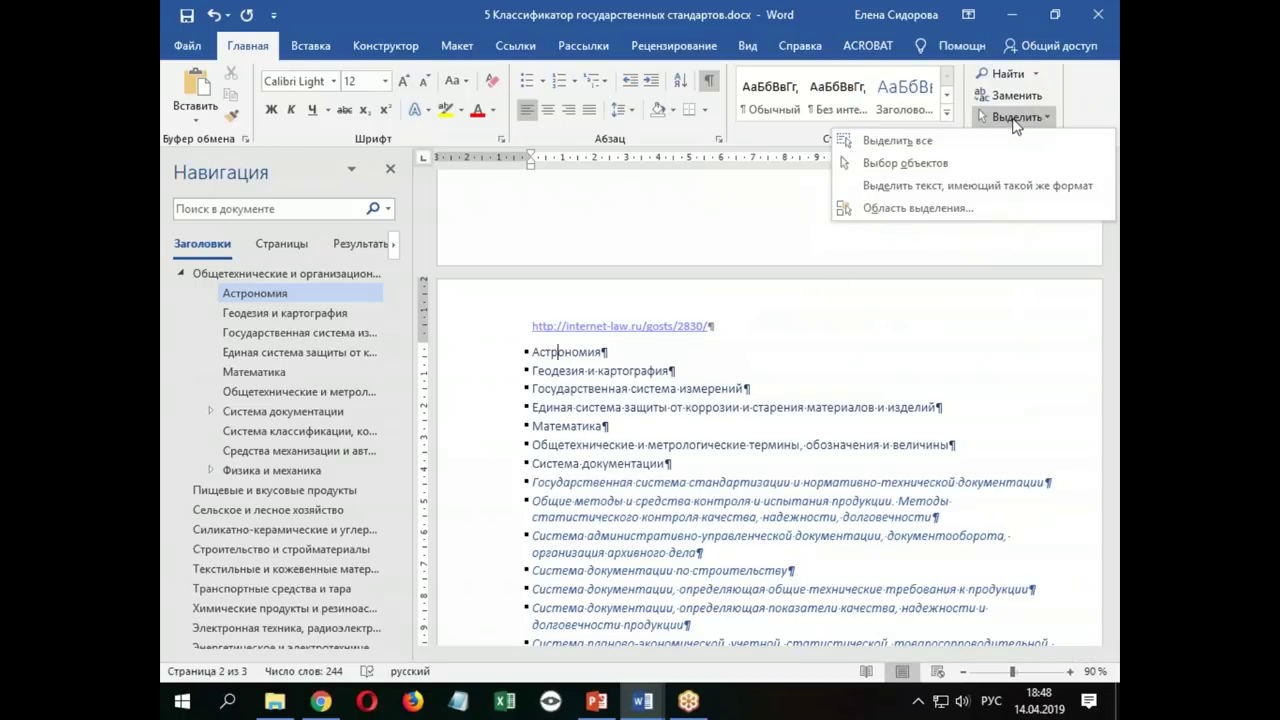
pyautogui.click(940, 186)
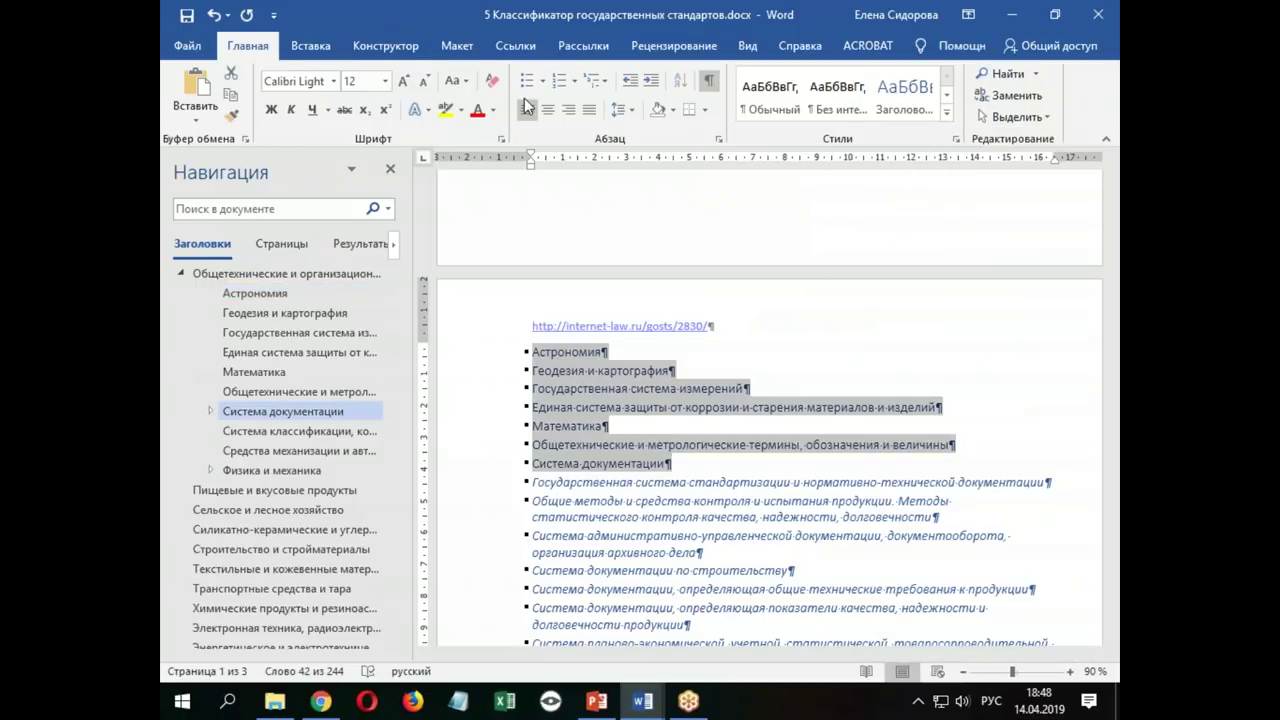
# Apply the Обычный (Normal) style and 12 pt size to the selected second-level headings
pyautogui.click(771, 97)
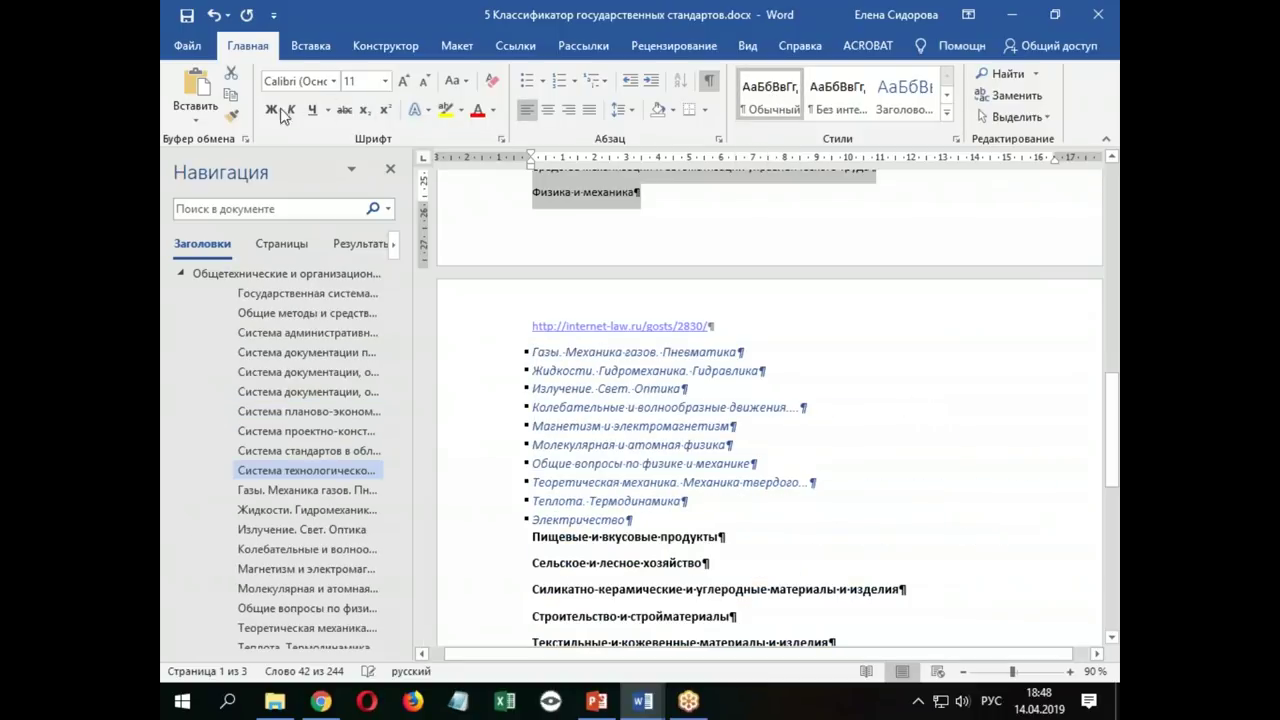
pyautogui.click(385, 81)
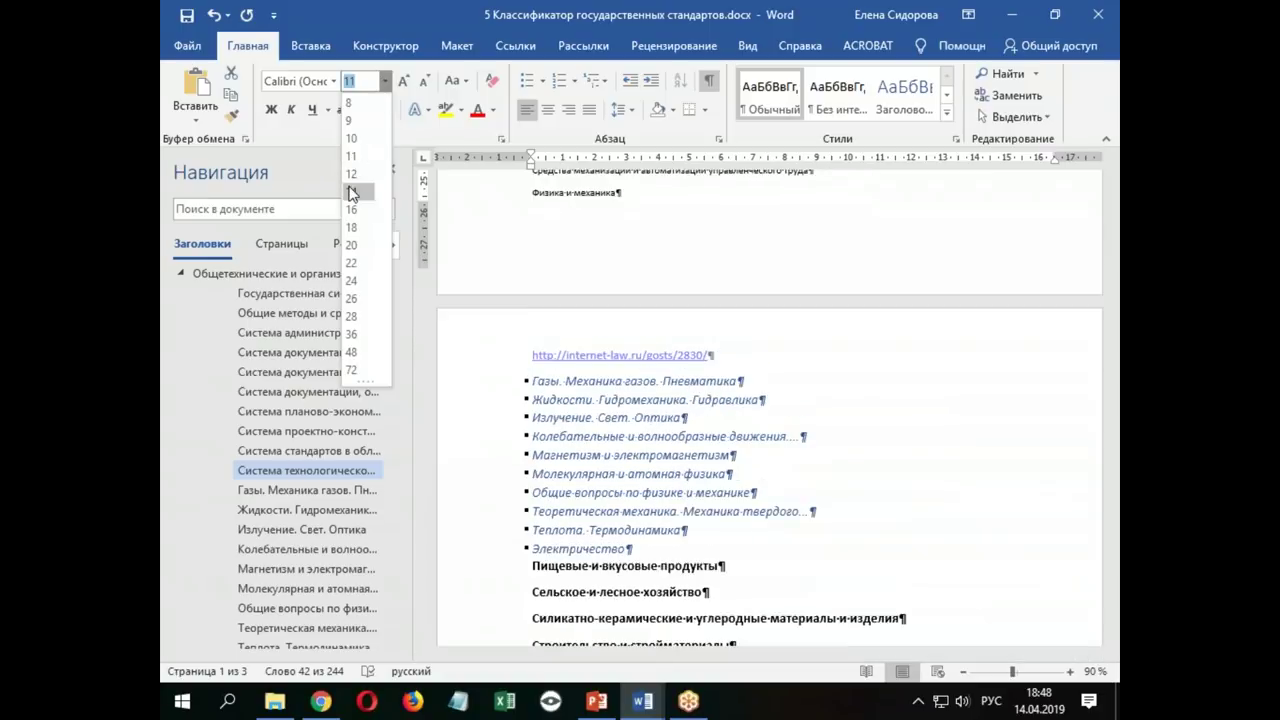
pyautogui.click(351, 174)
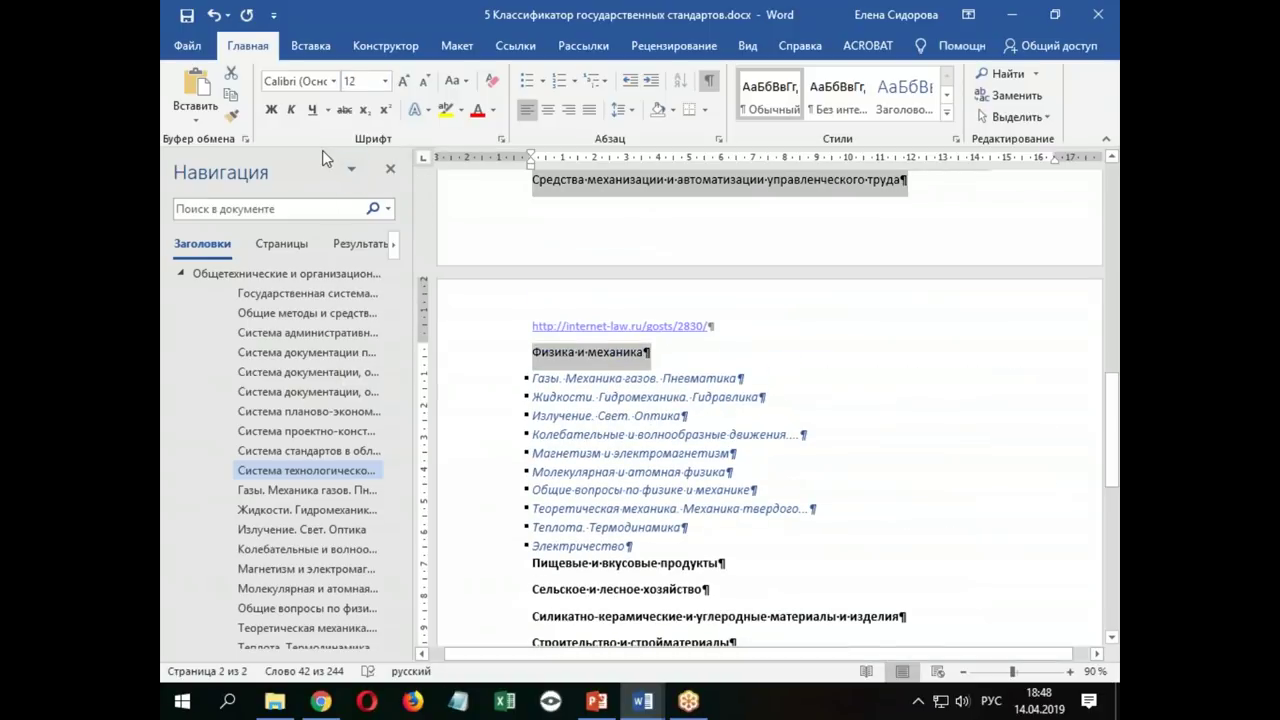
# Set the selected second-level headings to outline level Уровень 2 in the Paragraph dialog
pyautogui.click(720, 140)
pyautogui.click(629, 189)
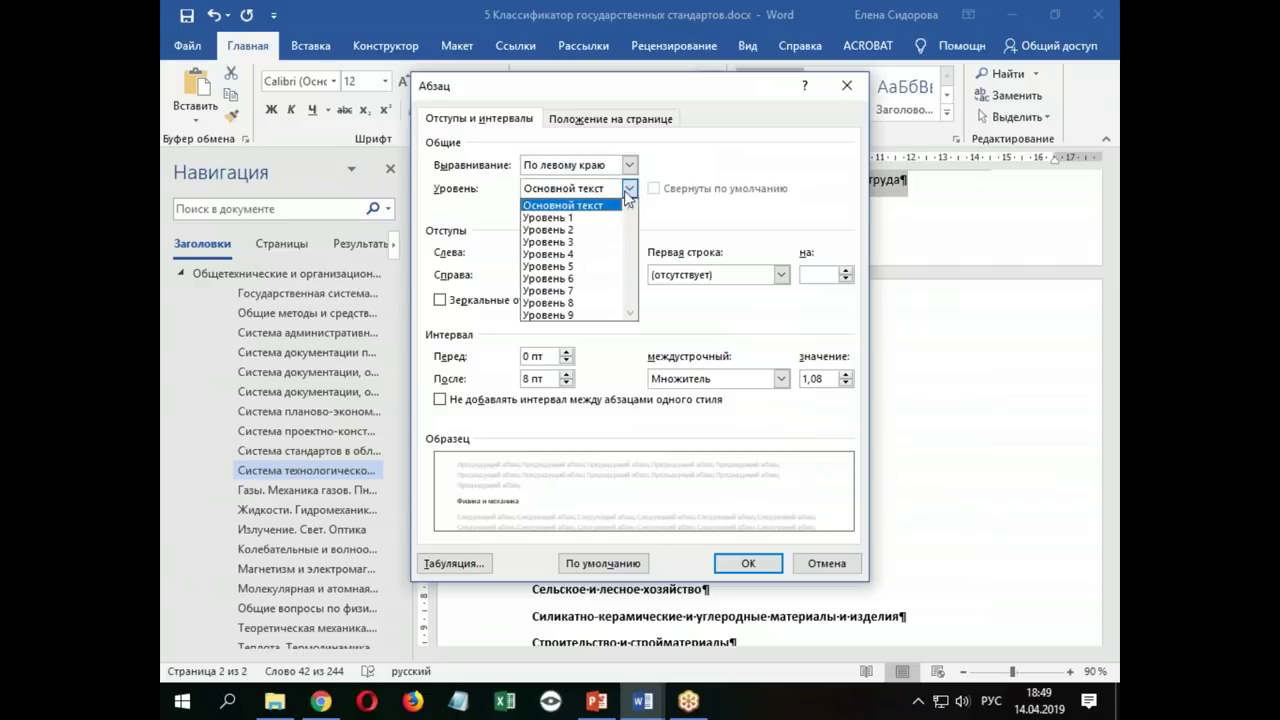
pyautogui.click(565, 230)
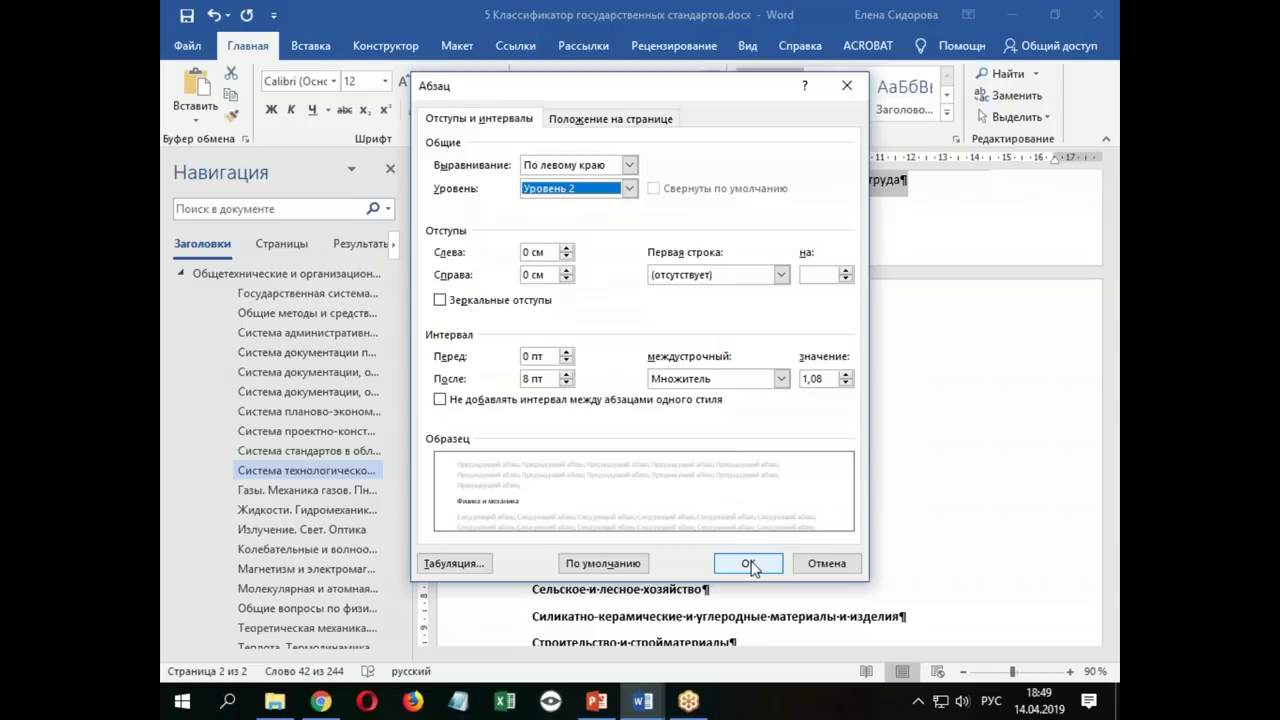
pyautogui.click(748, 564)
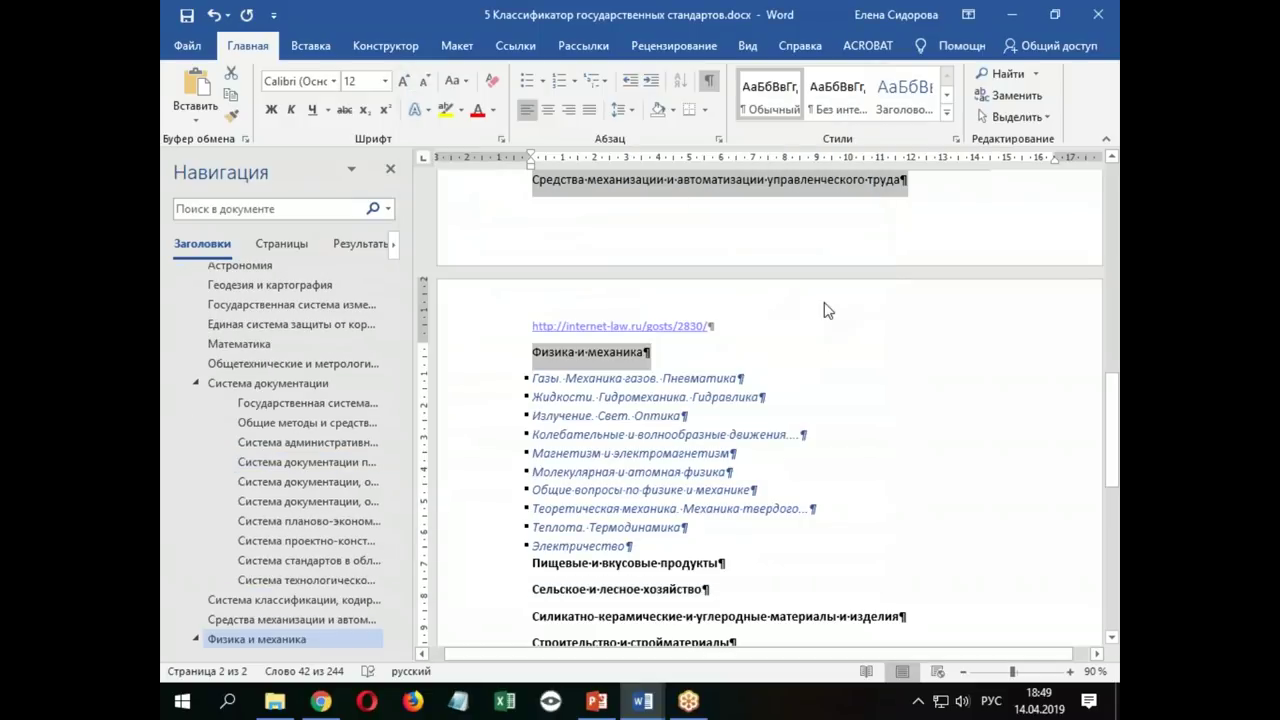
# Select all italic third-level items formatted like Жидкости
pyautogui.click(634, 395)
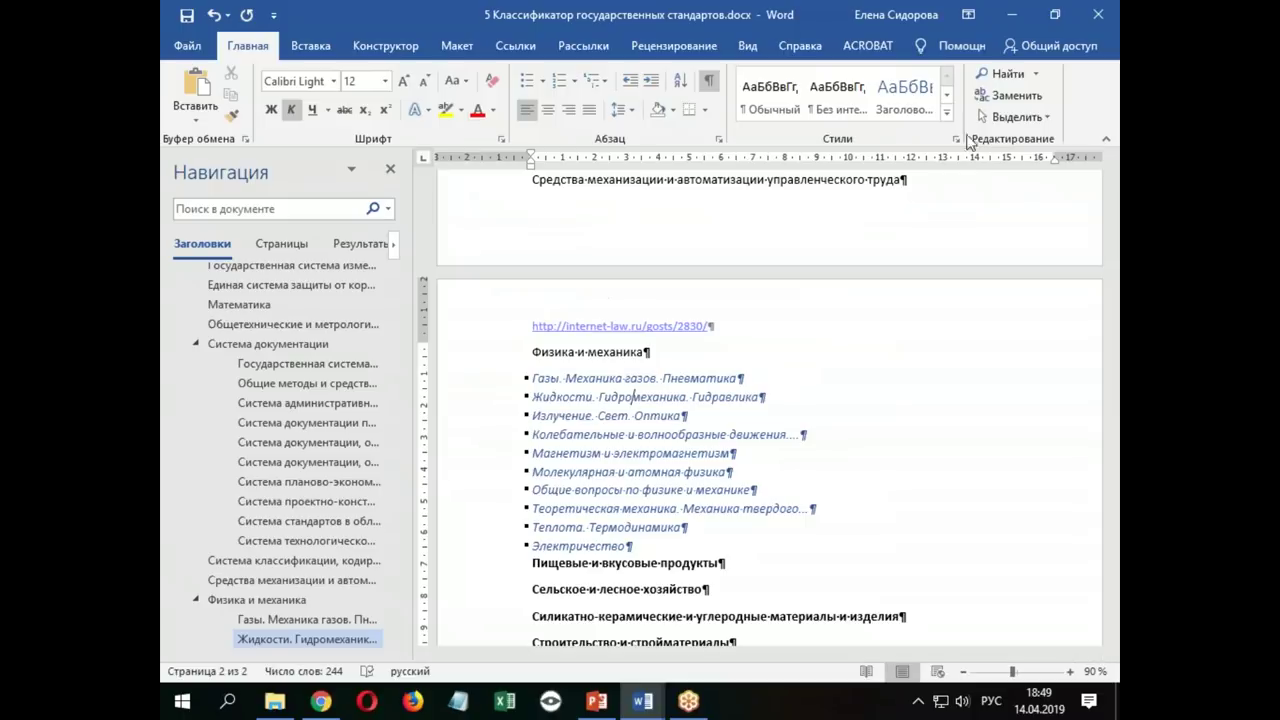
pyautogui.click(1015, 117)
pyautogui.click(975, 186)
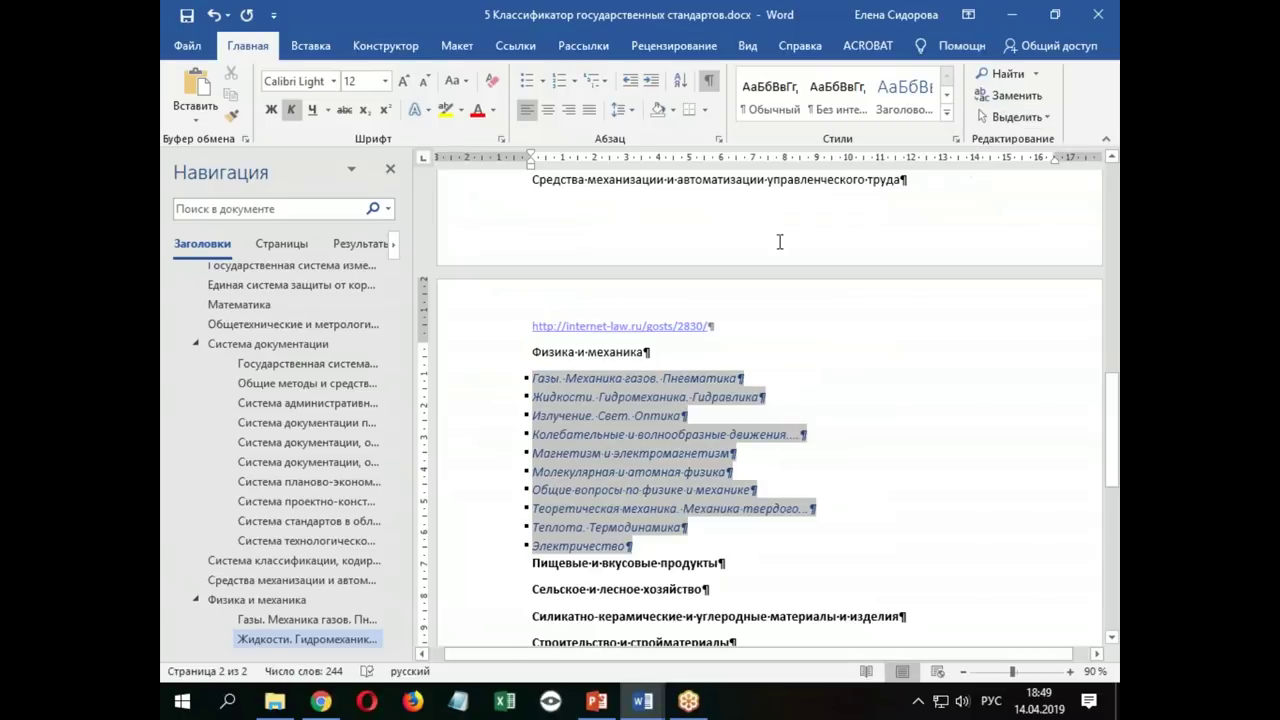
# Make the selected items italic 12 pt Normal text, then deselect and save the document
pyautogui.click(769, 95)
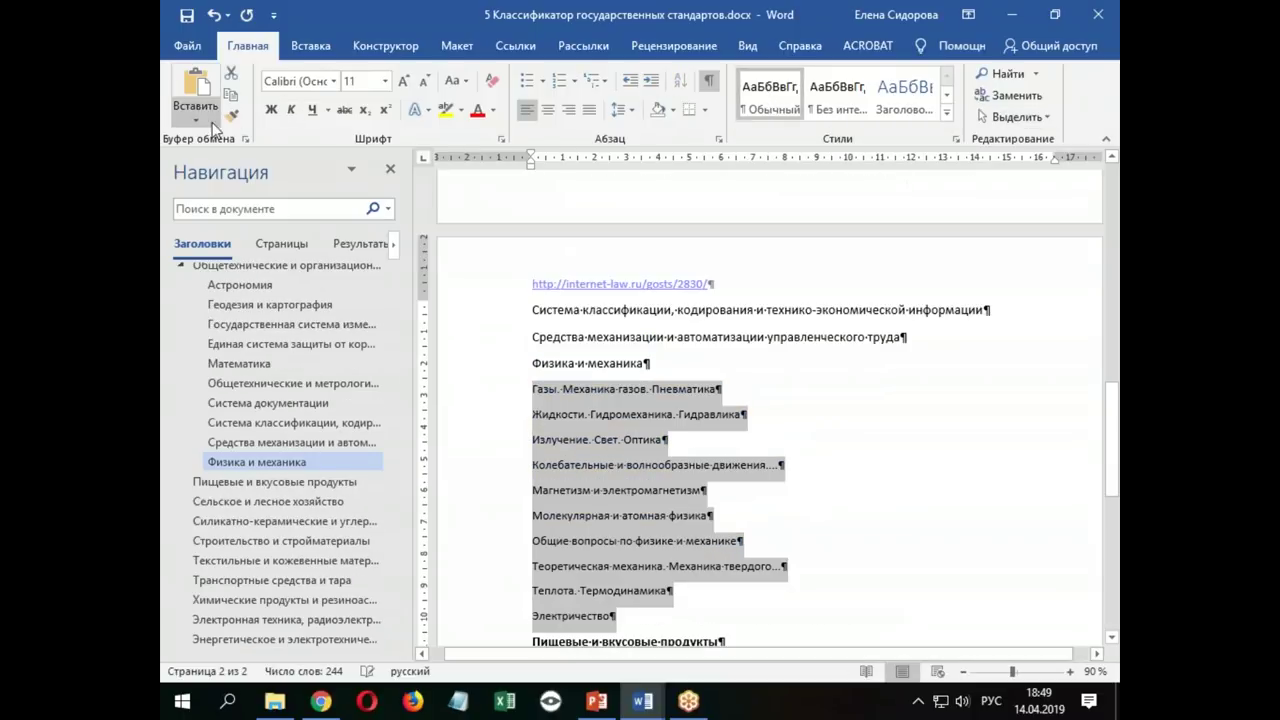
pyautogui.click(291, 110)
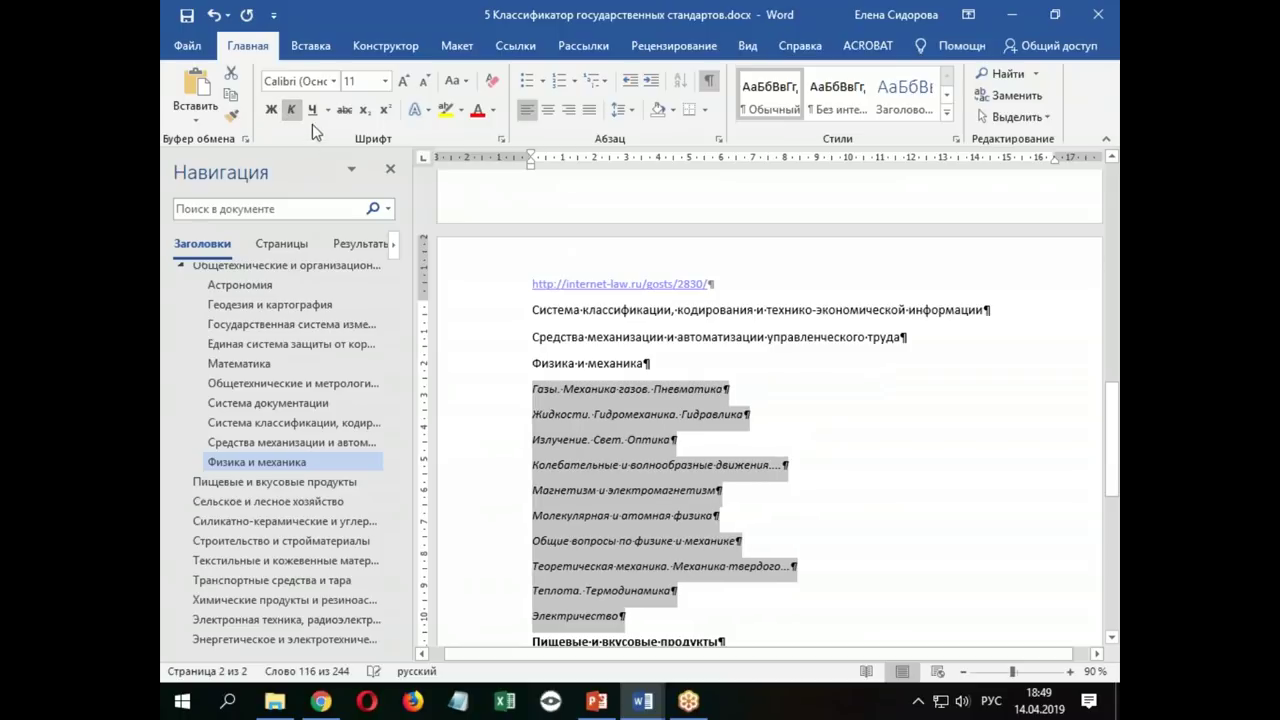
pyautogui.click(385, 81)
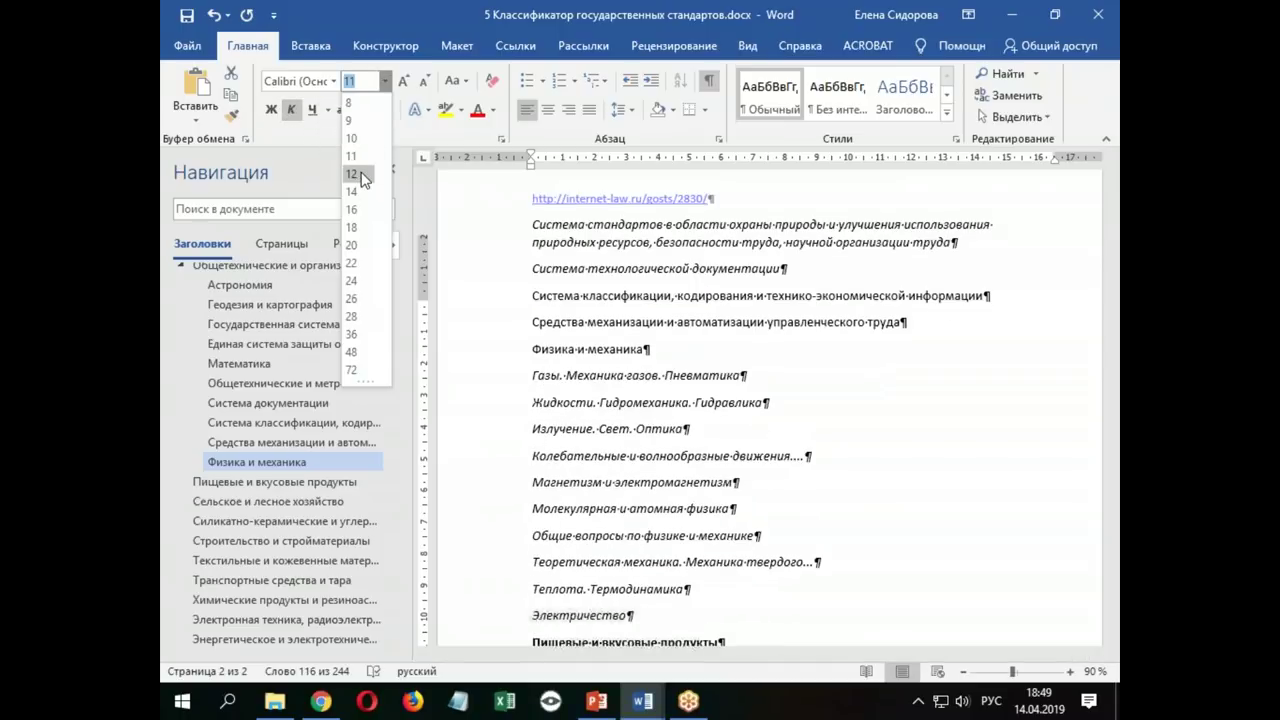
pyautogui.click(361, 172)
pyautogui.click(718, 362)
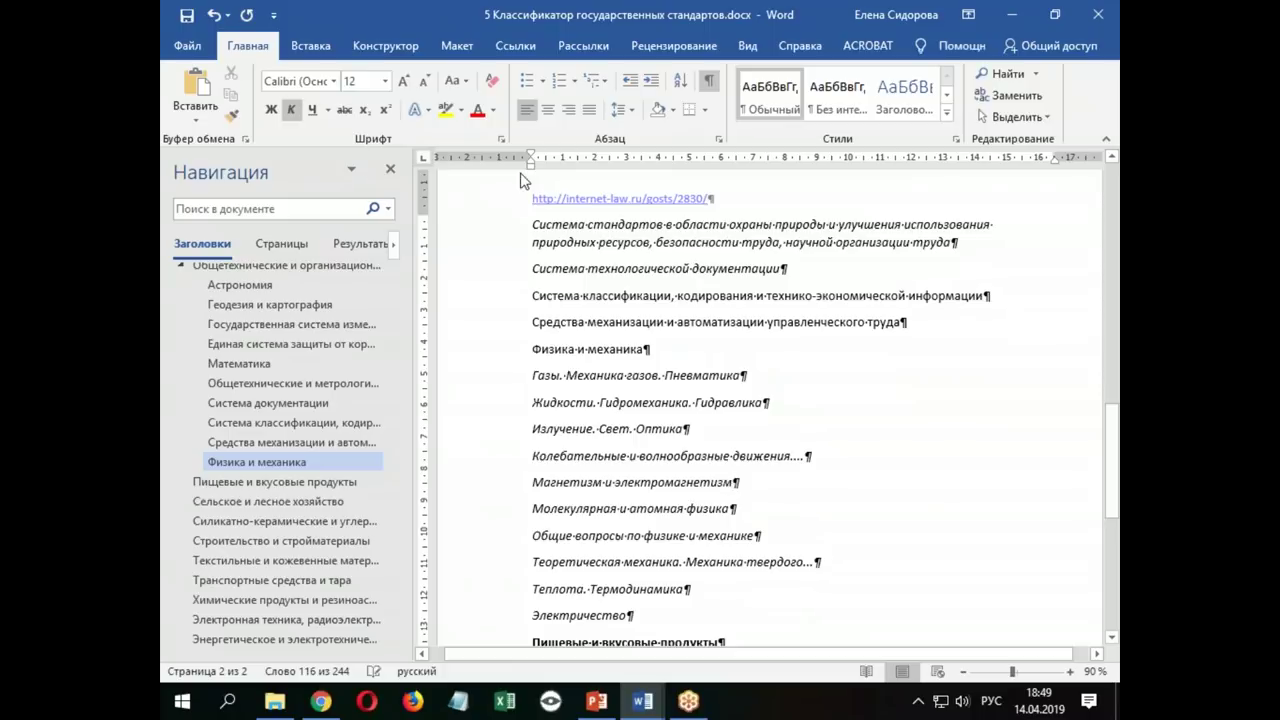
pyautogui.hotkey('ctrl', 's')
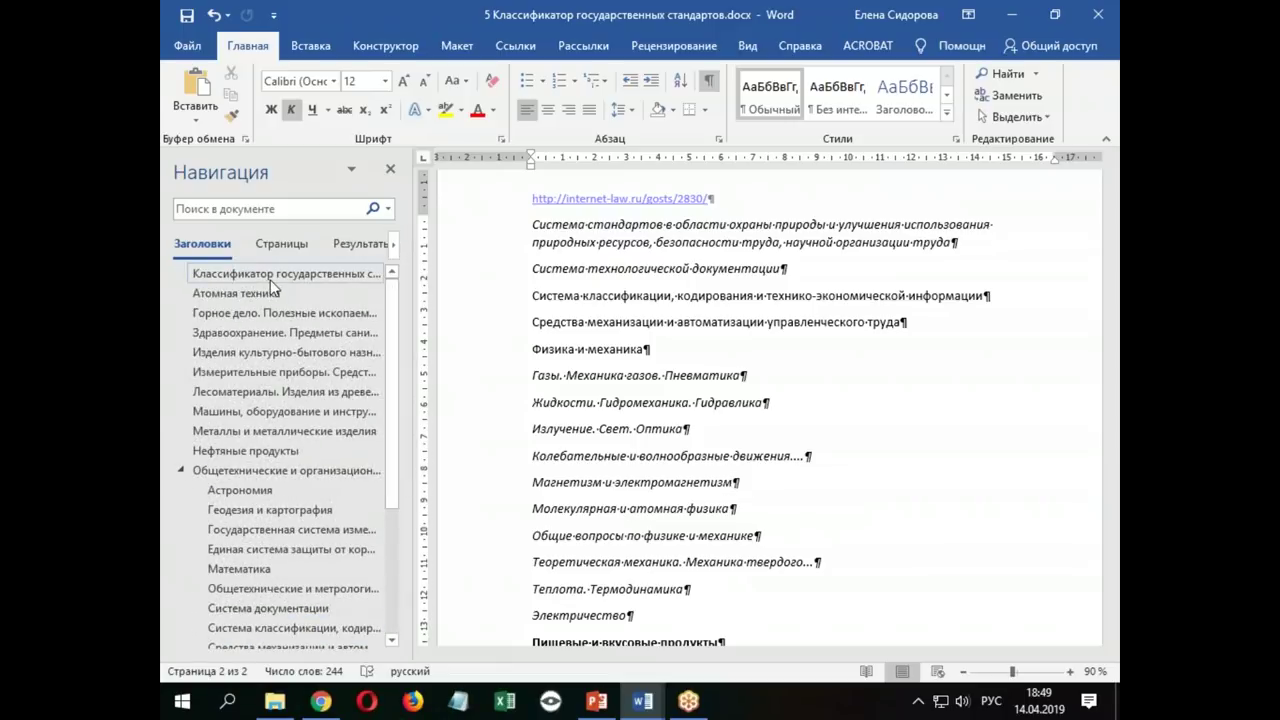
# Test and undo 1./1.1./1.1.1. numbering, then select Атомная техника through Энергетическое и электротехническое оборудование
pyautogui.click(286, 273)
pyautogui.scroll(1, 671, 383)
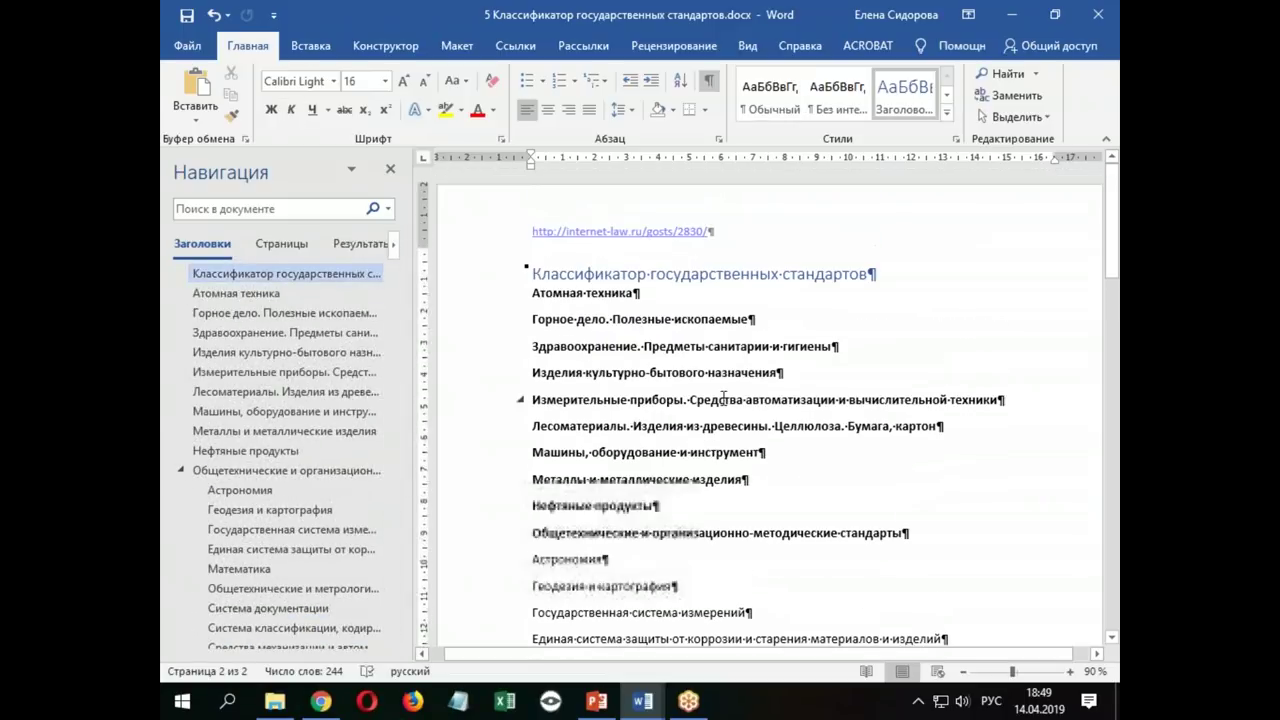
pyautogui.click(570, 294)
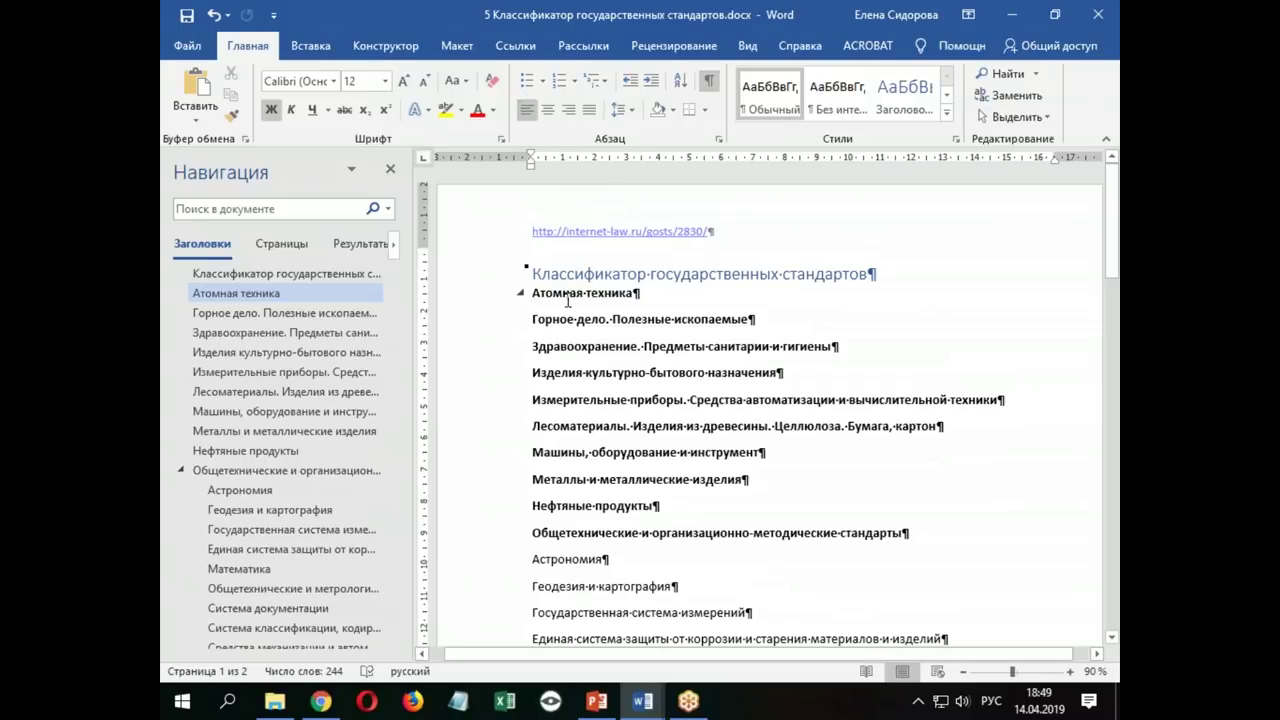
pyautogui.click(596, 80)
pyautogui.click(780, 275)
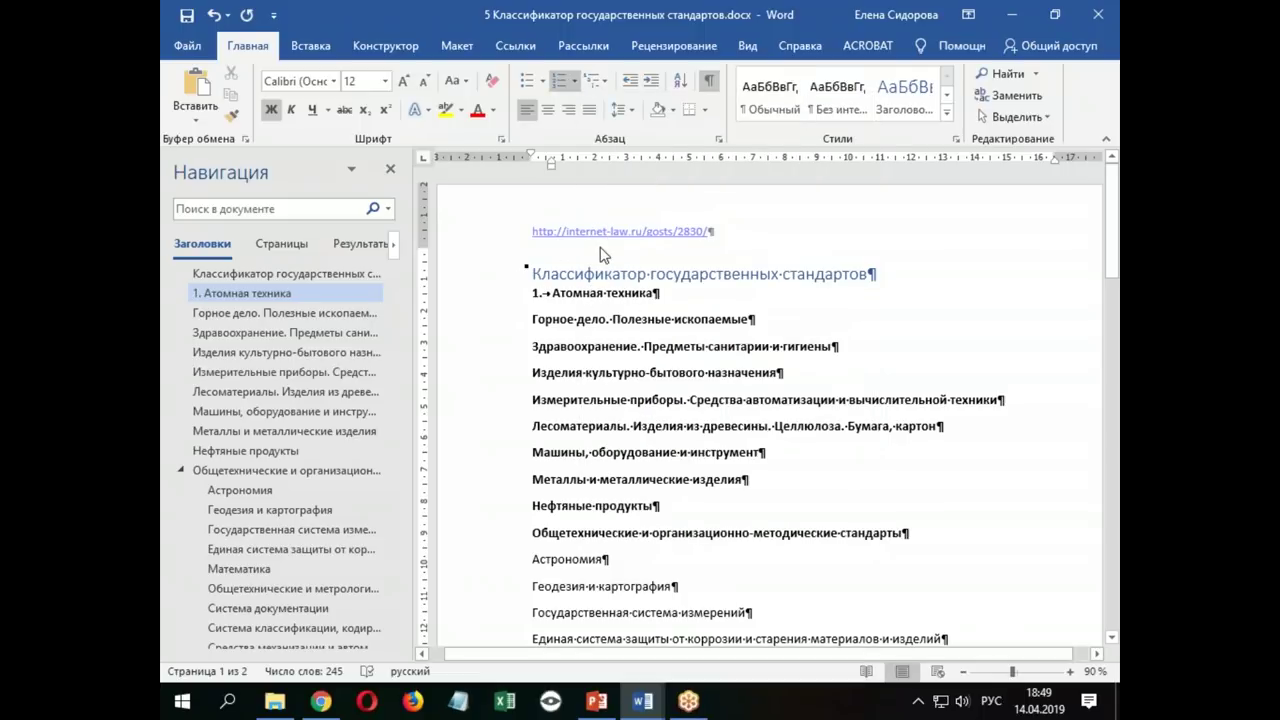
pyautogui.hotkey('ctrl', 'z')
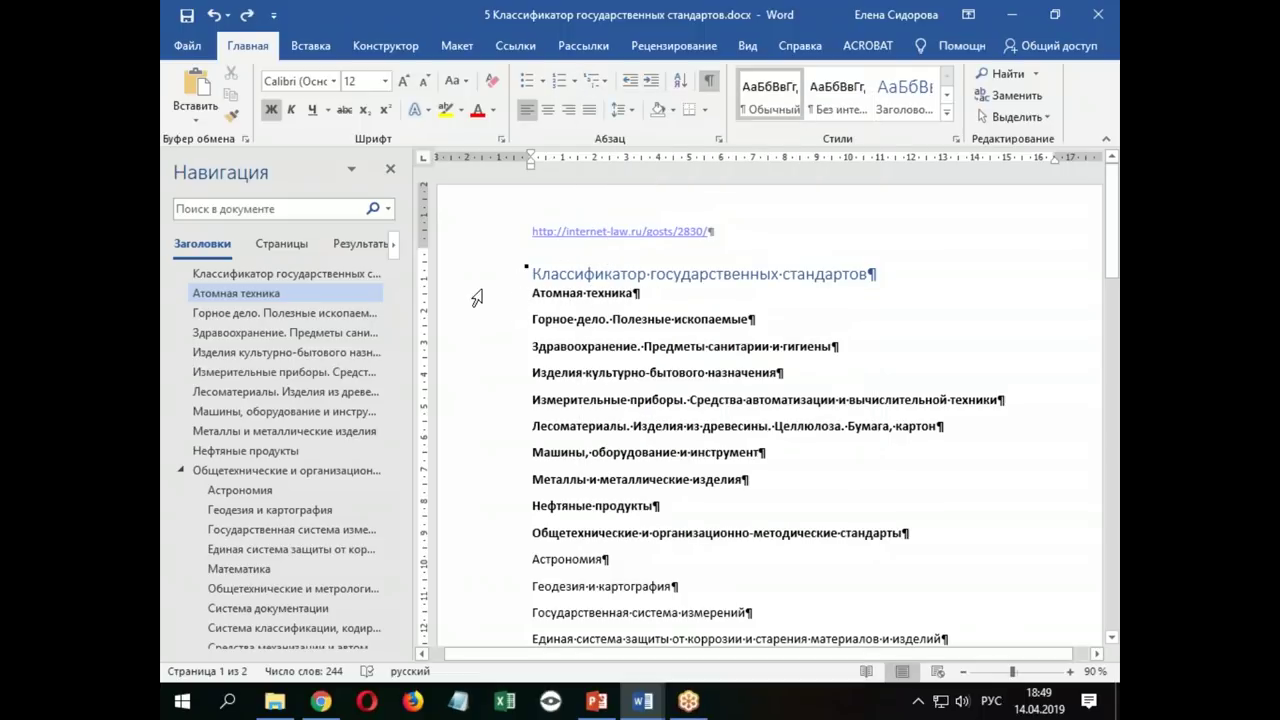
pyautogui.moveTo(480, 294); pyautogui.dragTo(486, 400)
pyautogui.moveTo(510, 655); pyautogui.dragTo(512, 396)
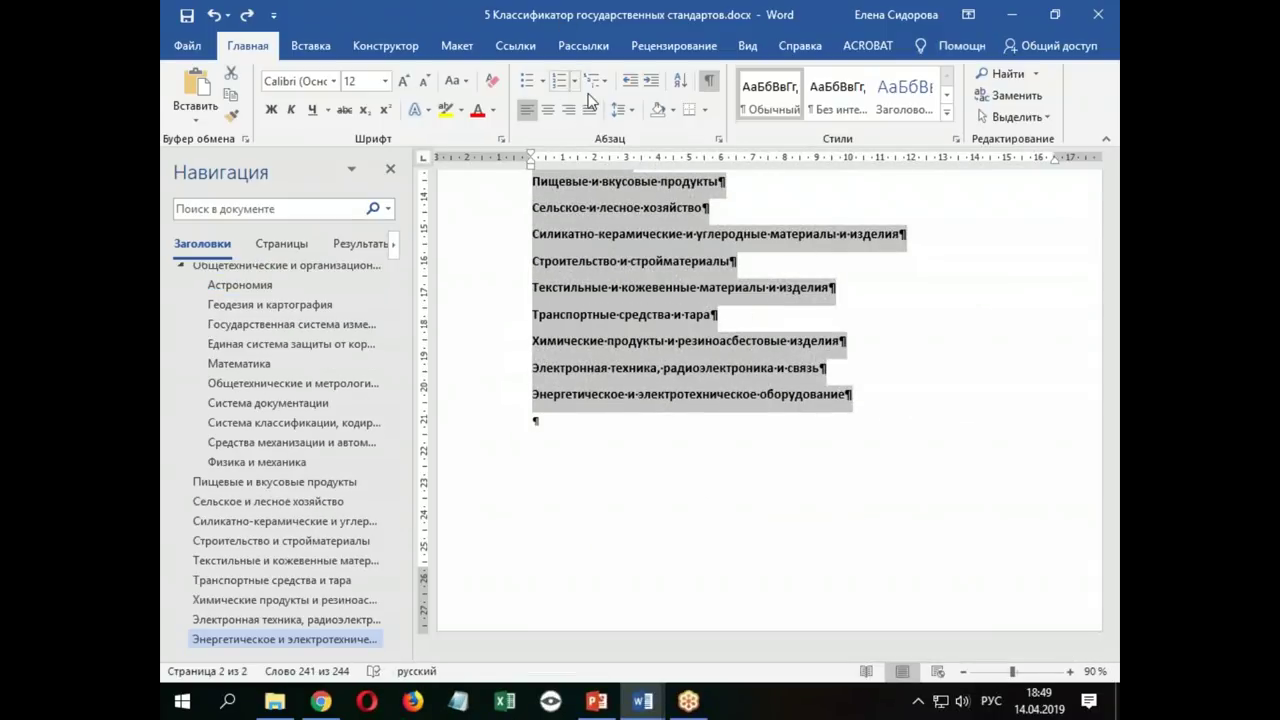
# Apply the 1./1.1./1.1.1. multilevel list to the selected headings and review the consecutive numbering
pyautogui.click(606, 81)
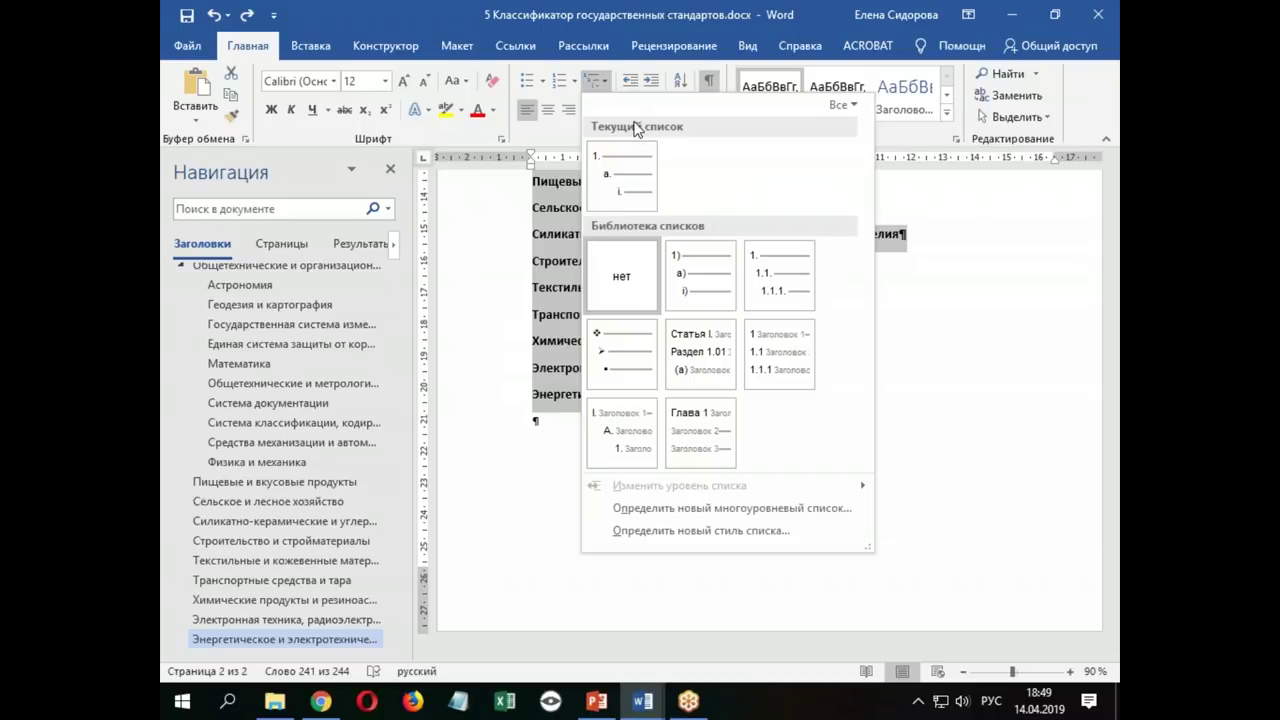
pyautogui.moveTo(779, 270)
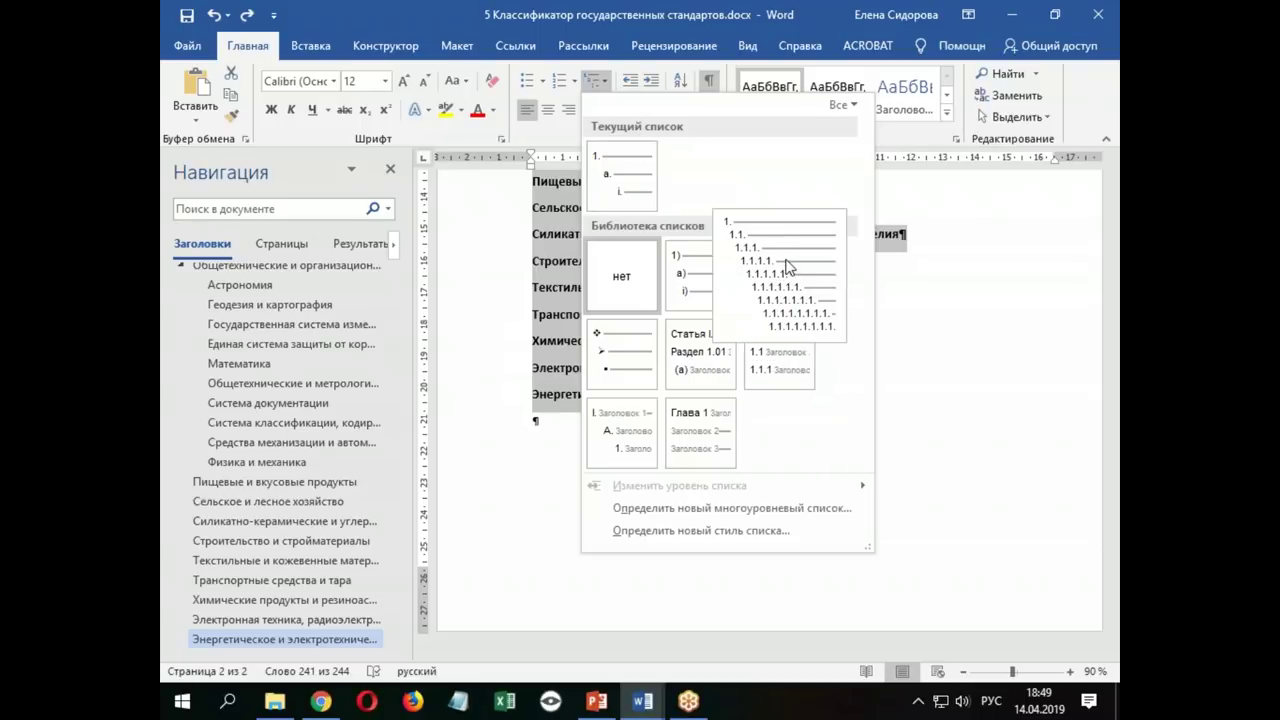
pyautogui.click(787, 263)
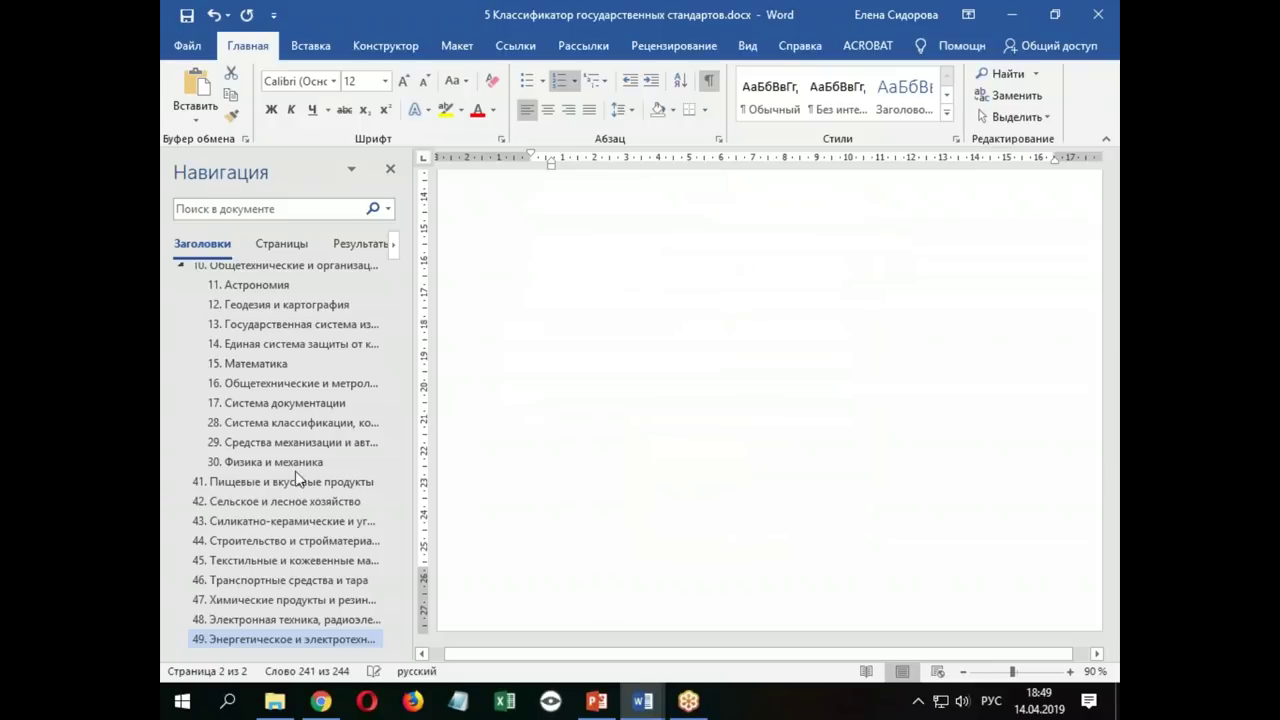
pyautogui.scroll(1, 369, 436)
pyautogui.scroll(3, 369, 436)
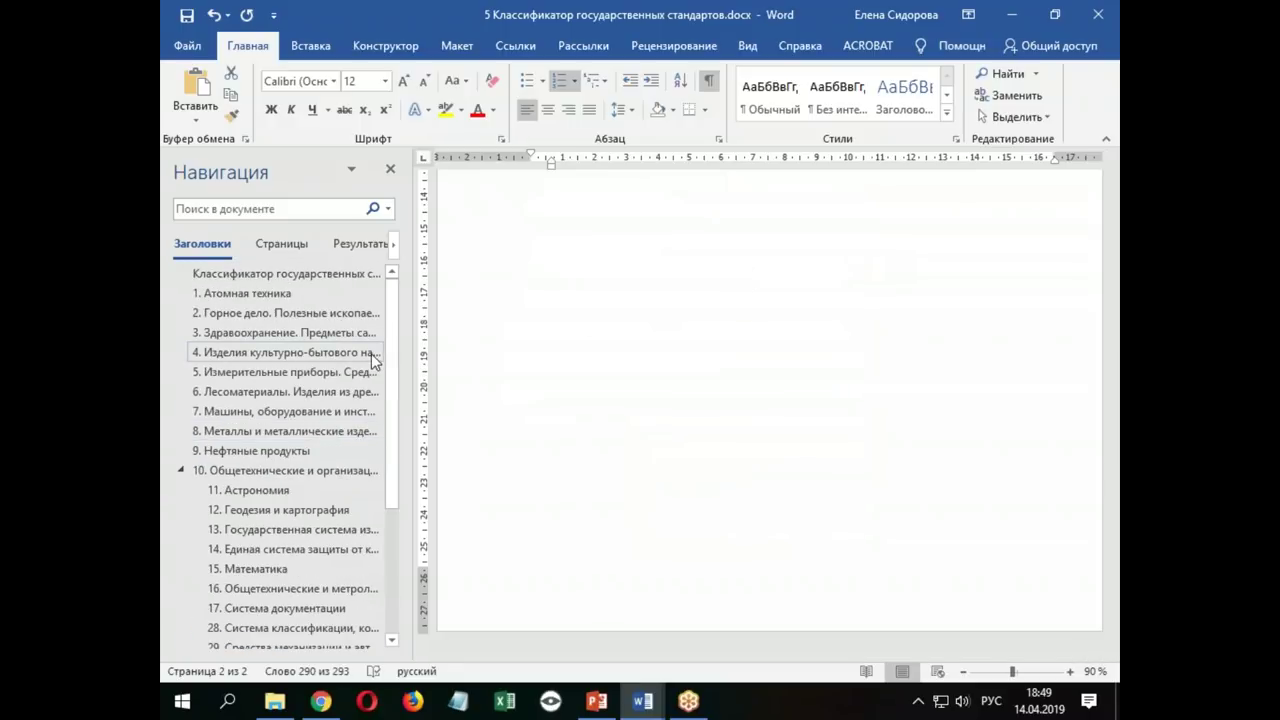
pyautogui.click(293, 295)
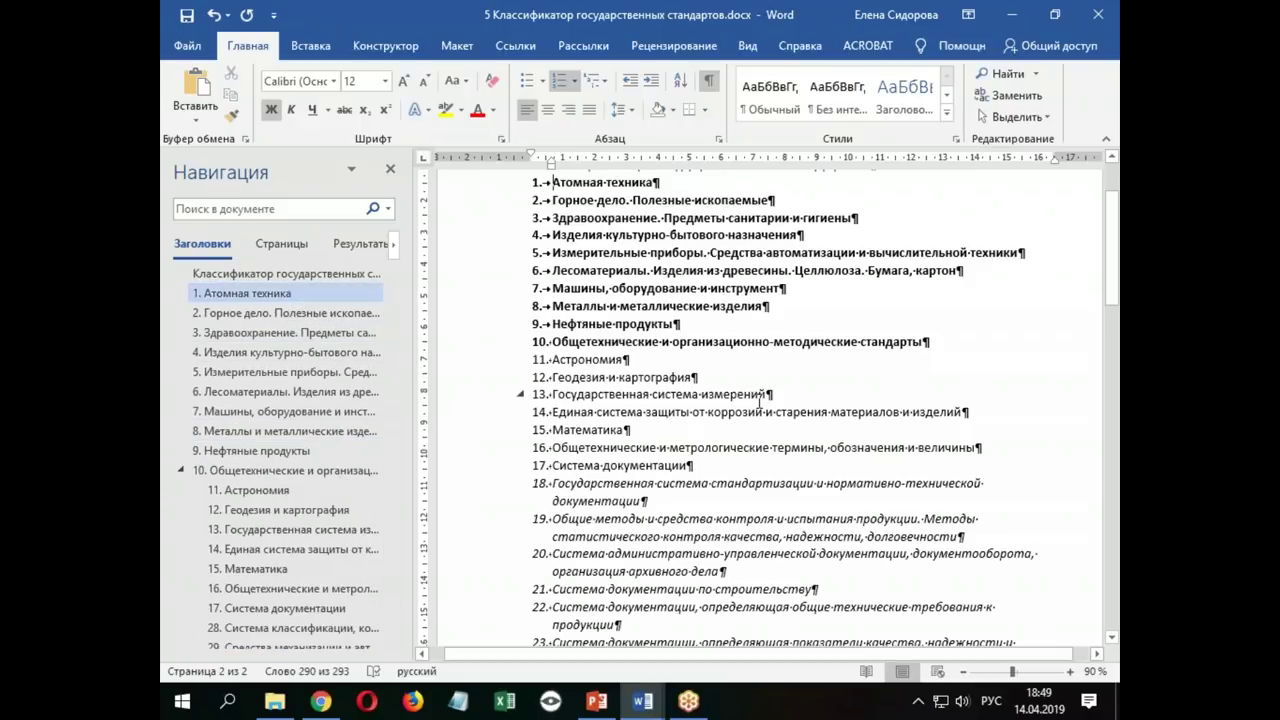
pyautogui.scroll(-2, 663, 352)
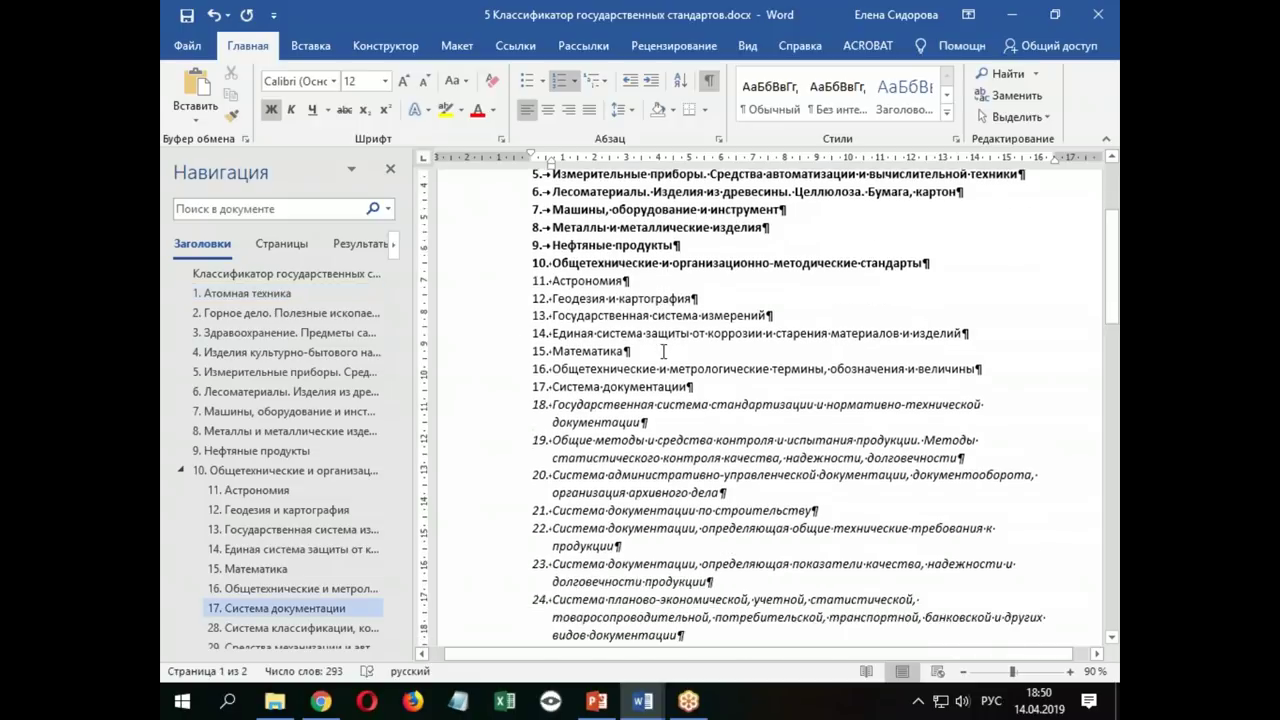
pyautogui.scroll(-5, 663, 352)
pyautogui.scroll(-4, 663, 352)
pyautogui.scroll(-4, 663, 352)
pyautogui.scroll(1, 665, 338)
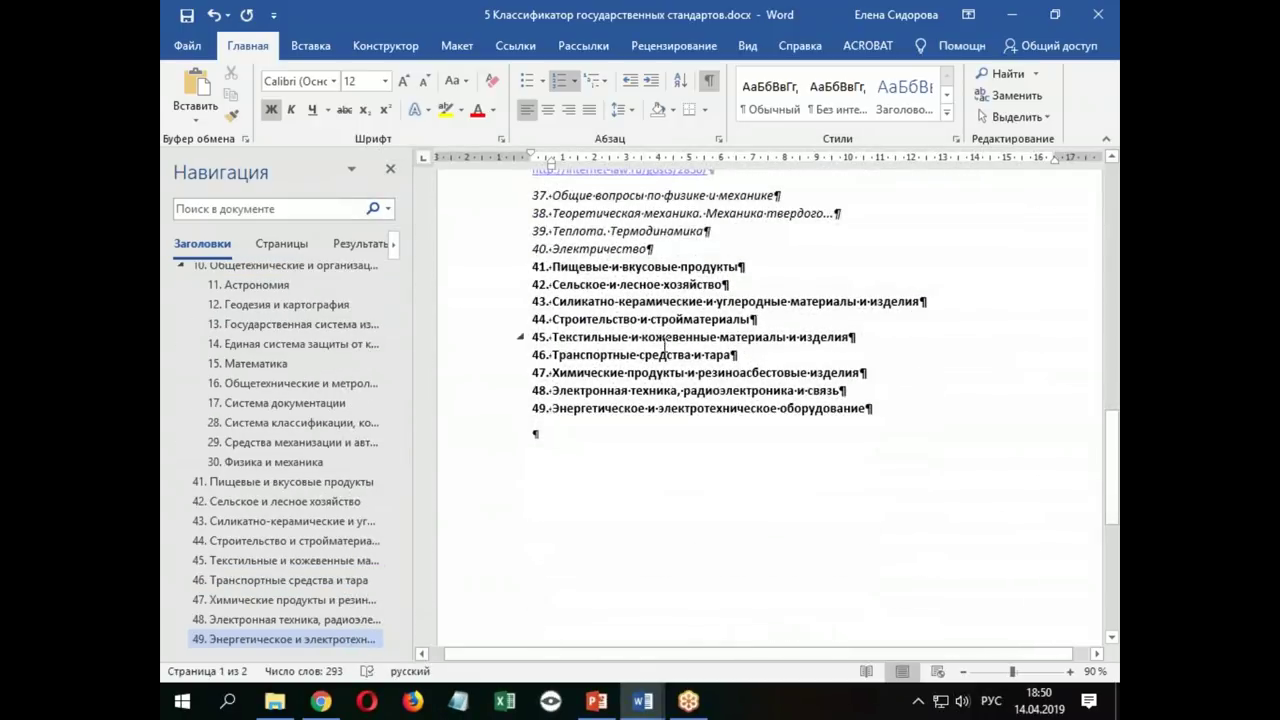
pyautogui.scroll(7, 665, 338)
pyautogui.scroll(9, 665, 338)
pyautogui.scroll(2, 665, 338)
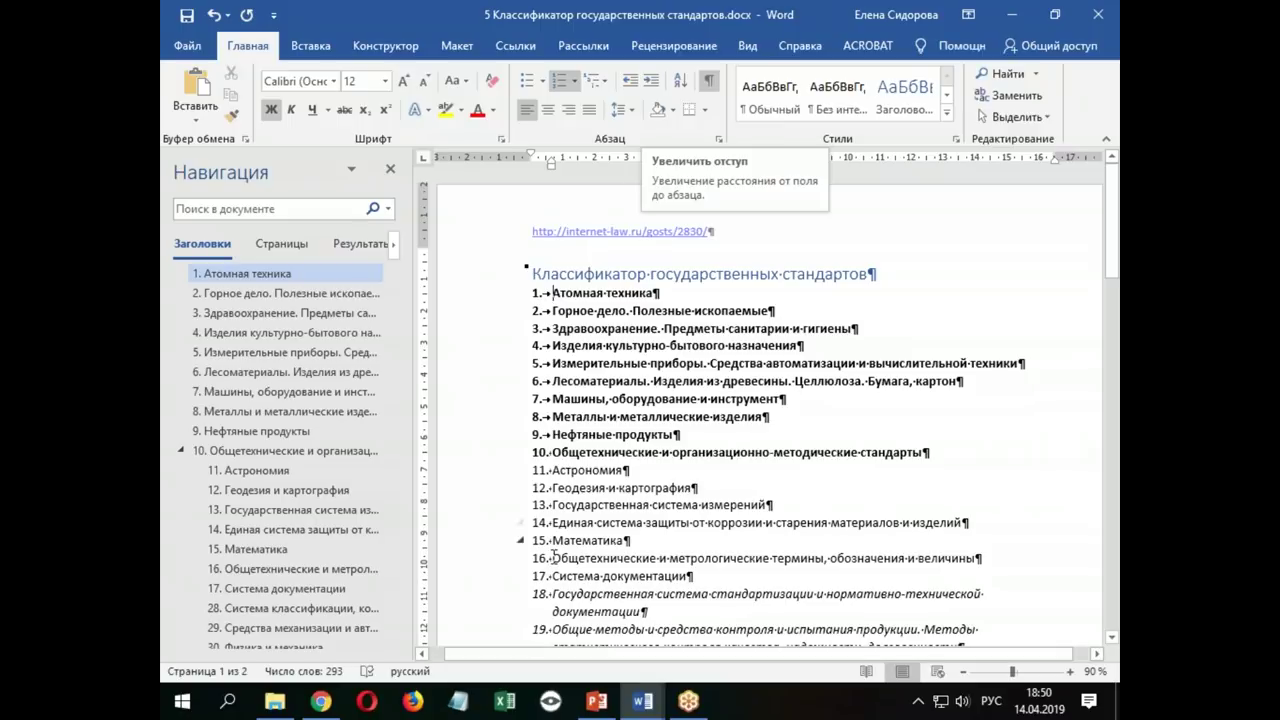
pyautogui.scroll(-4, 613, 404)
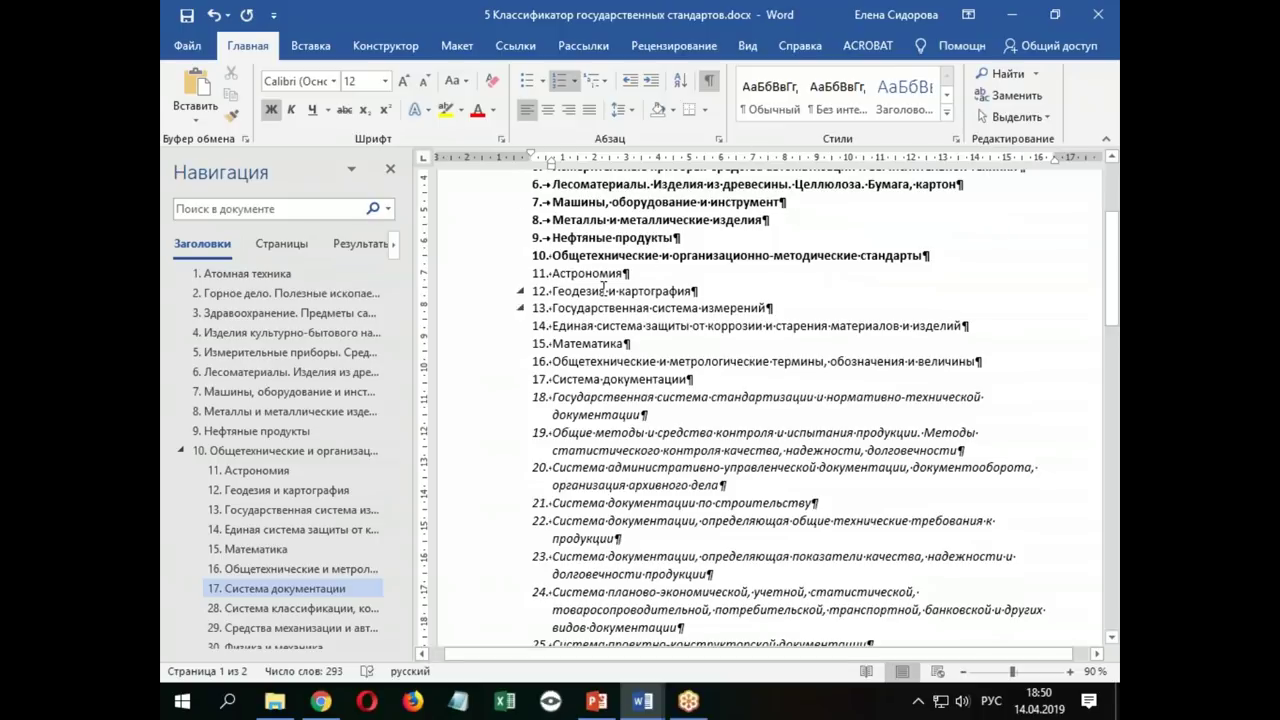
pyautogui.scroll(4, 597, 272)
pyautogui.scroll(-4, 625, 365)
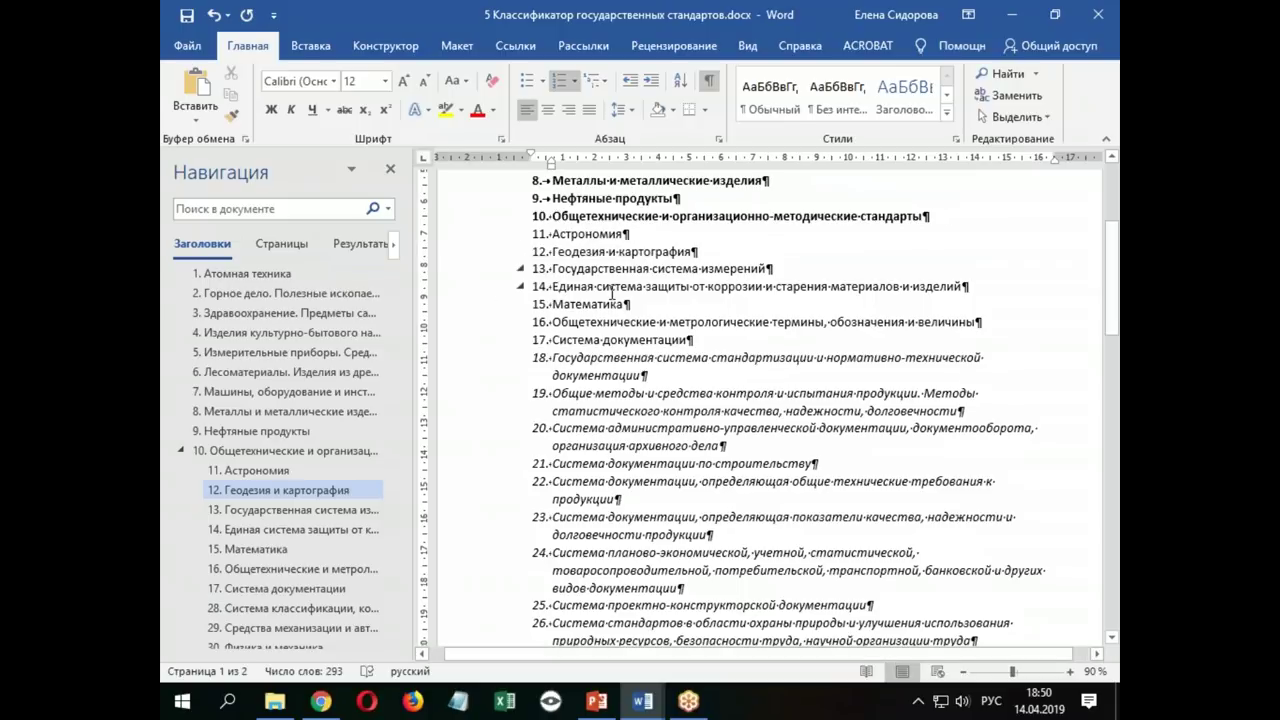
# Select the subheadings like Астрономия and demote them to second level, numbered 10.1.–10.7
pyautogui.click(1012, 117)
pyautogui.click(985, 186)
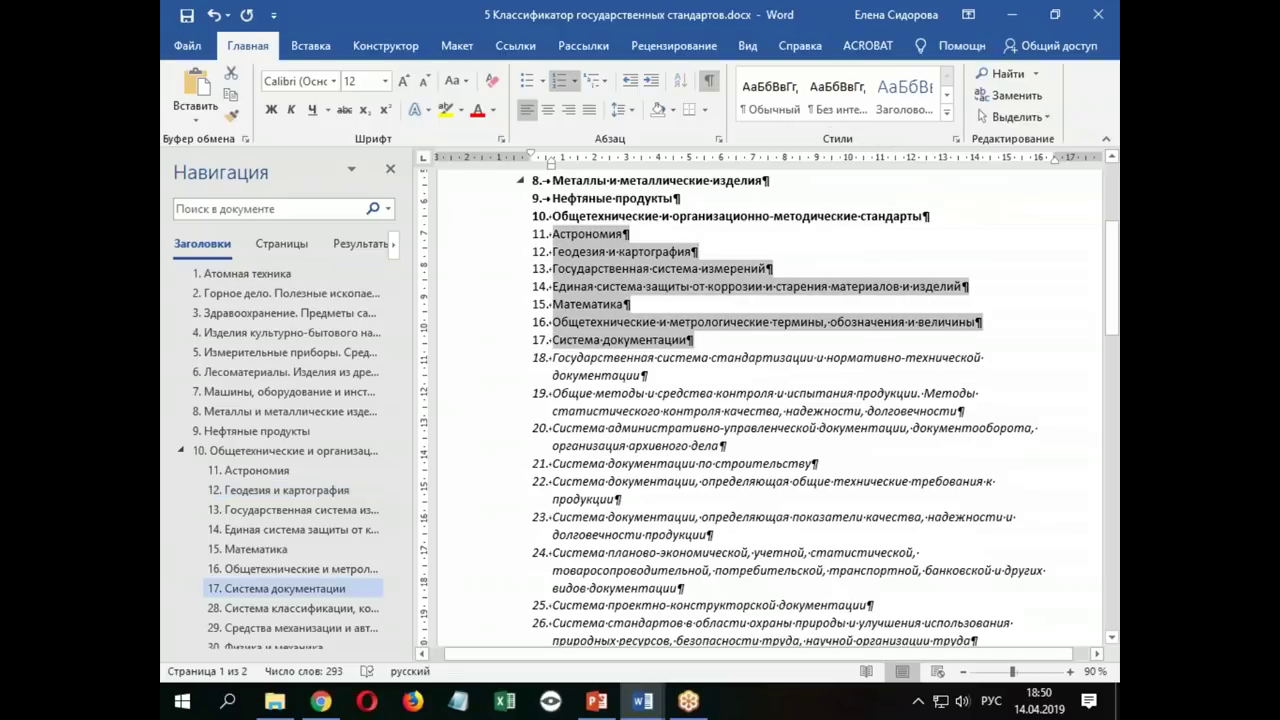
pyautogui.press('Delete')
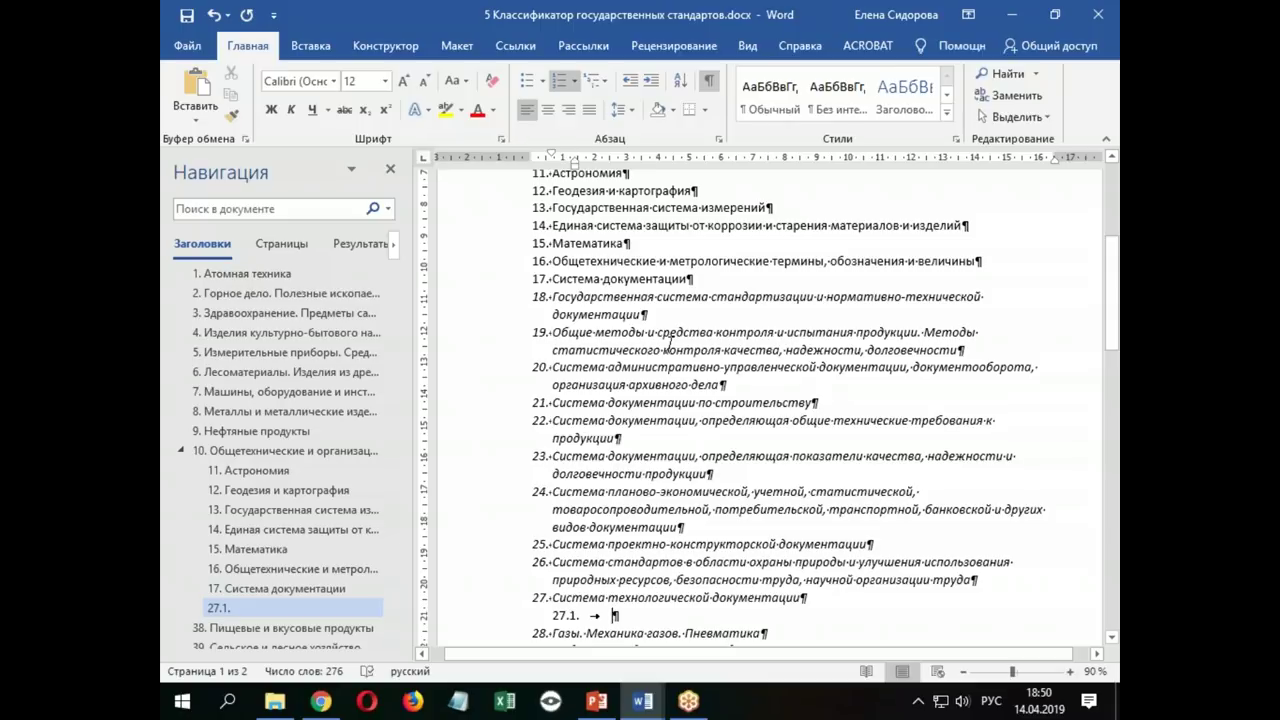
pyautogui.hotkey('shift', 'Tab')
pyautogui.hotkey('ctrl', 'v')
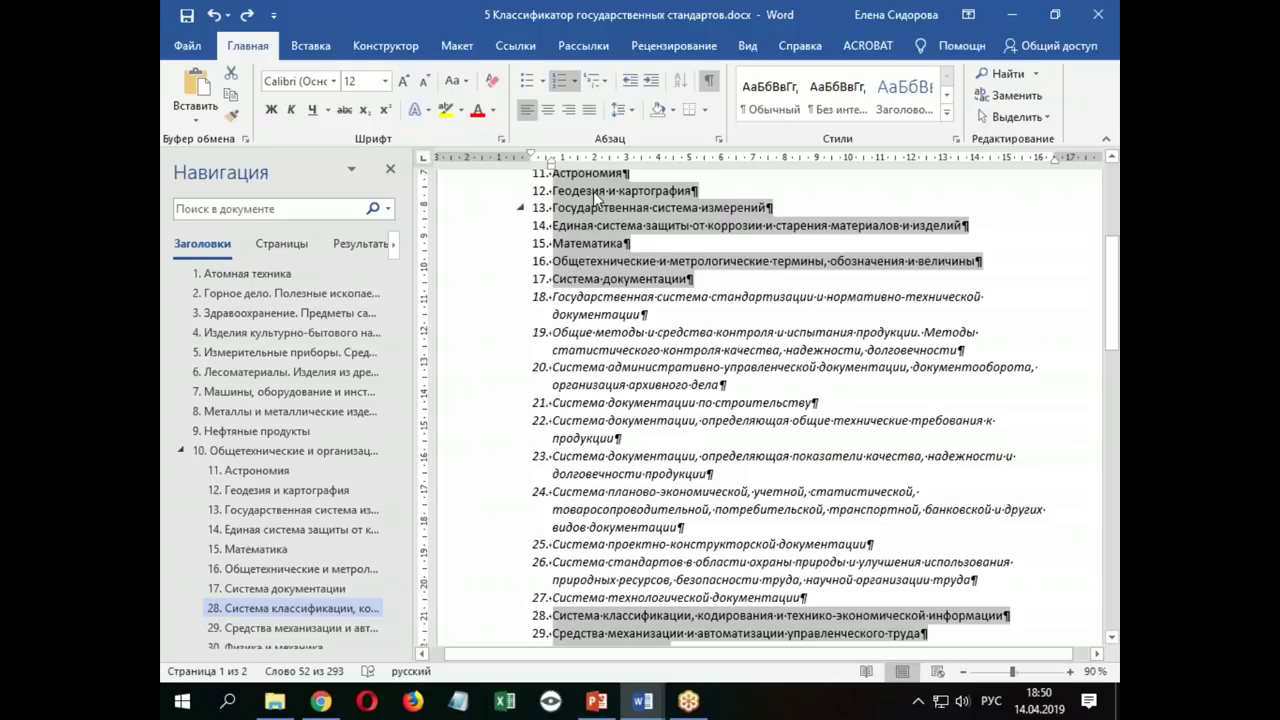
pyautogui.click(651, 80)
pyautogui.scroll(4, 760, 400)
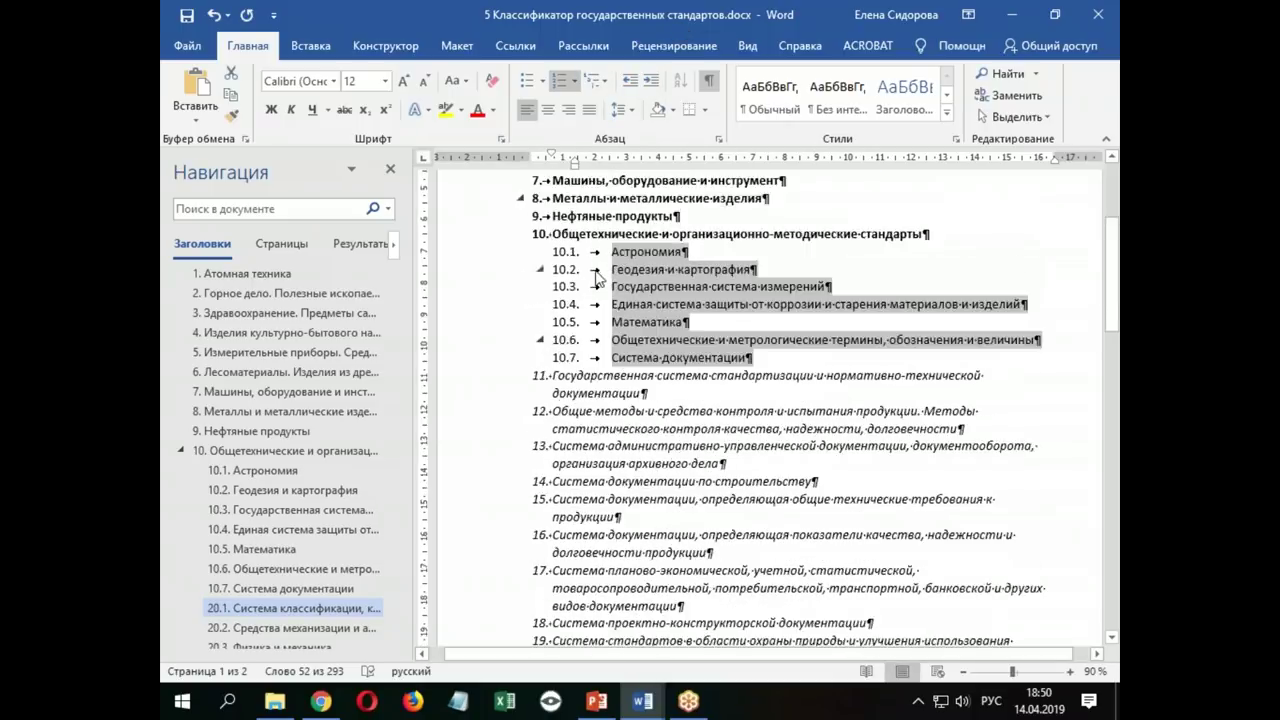
pyautogui.scroll(-4, 668, 383)
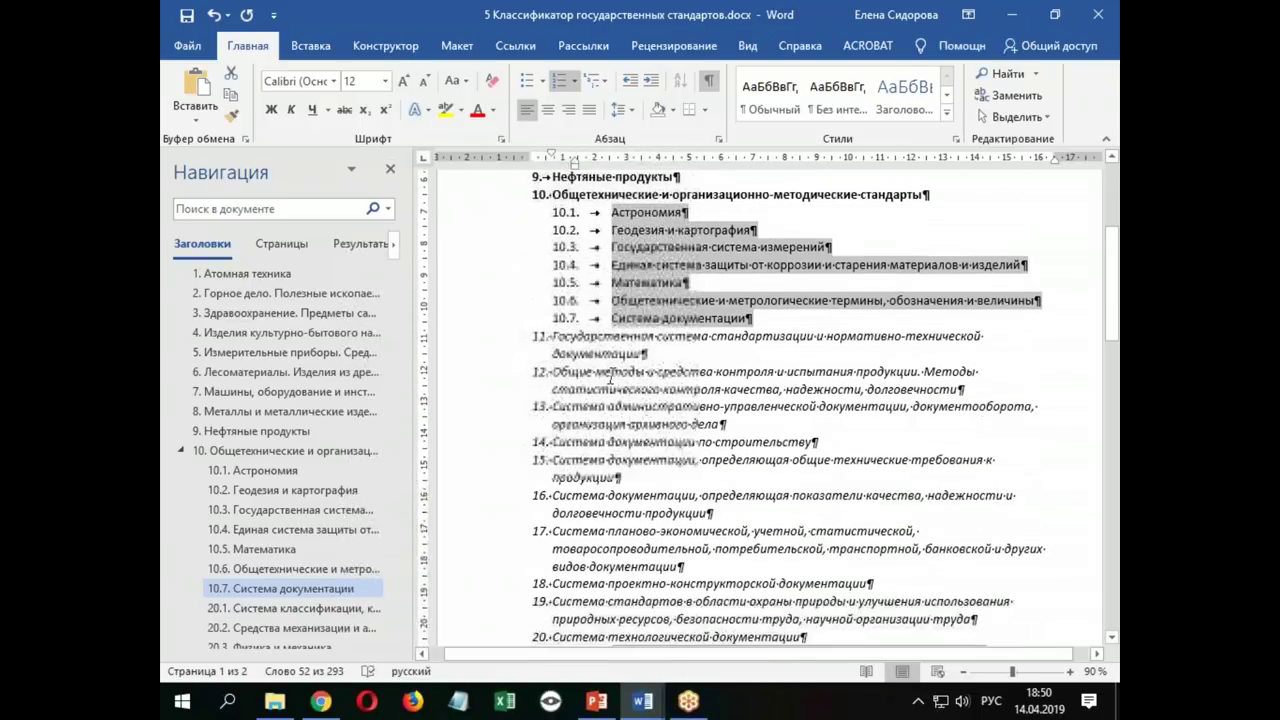
# Demote all italic items two levels to third level, numbered 10.7.1.–10.7.10. and 10.10.1.–10.10.10
pyautogui.click(684, 375)
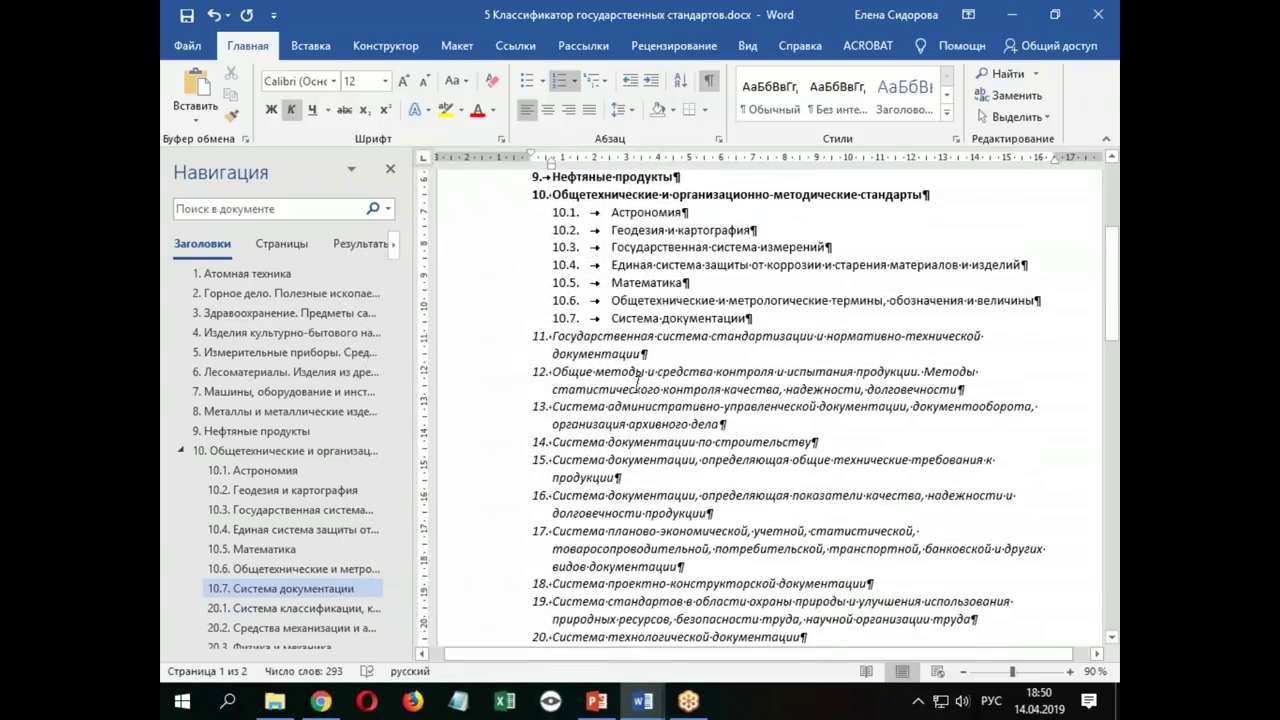
pyautogui.click(1010, 117)
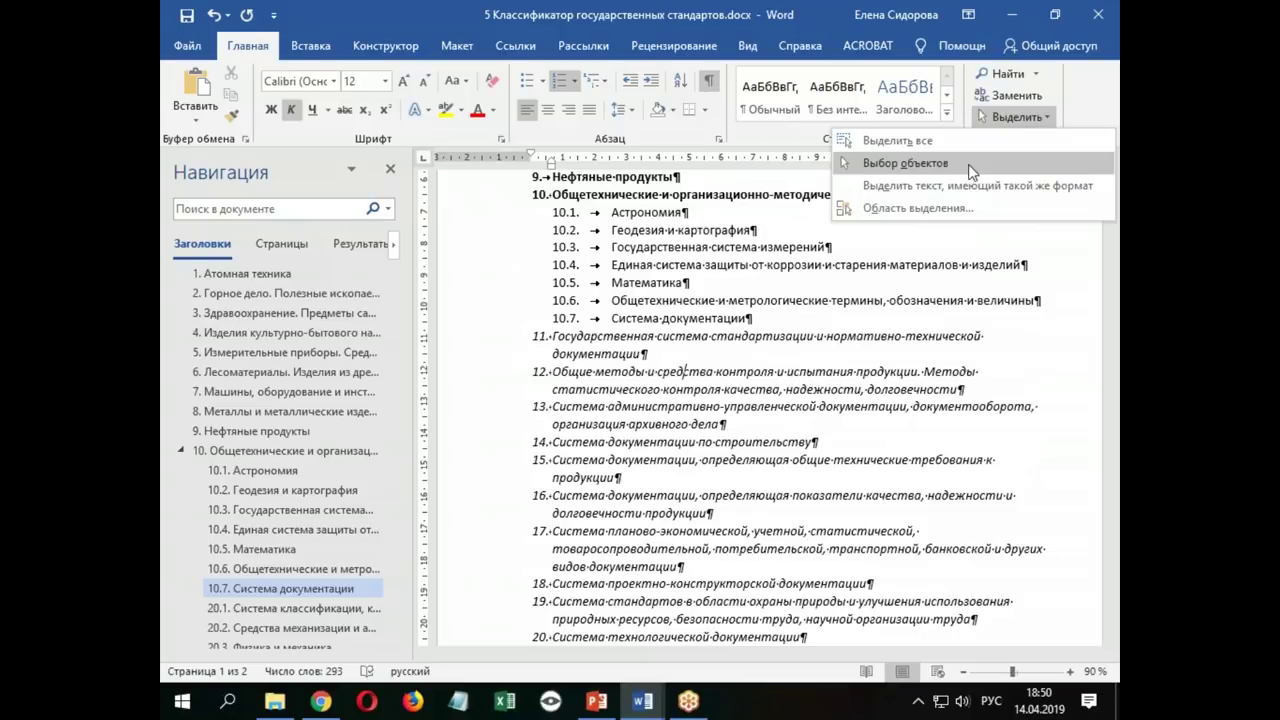
pyautogui.click(1010, 117)
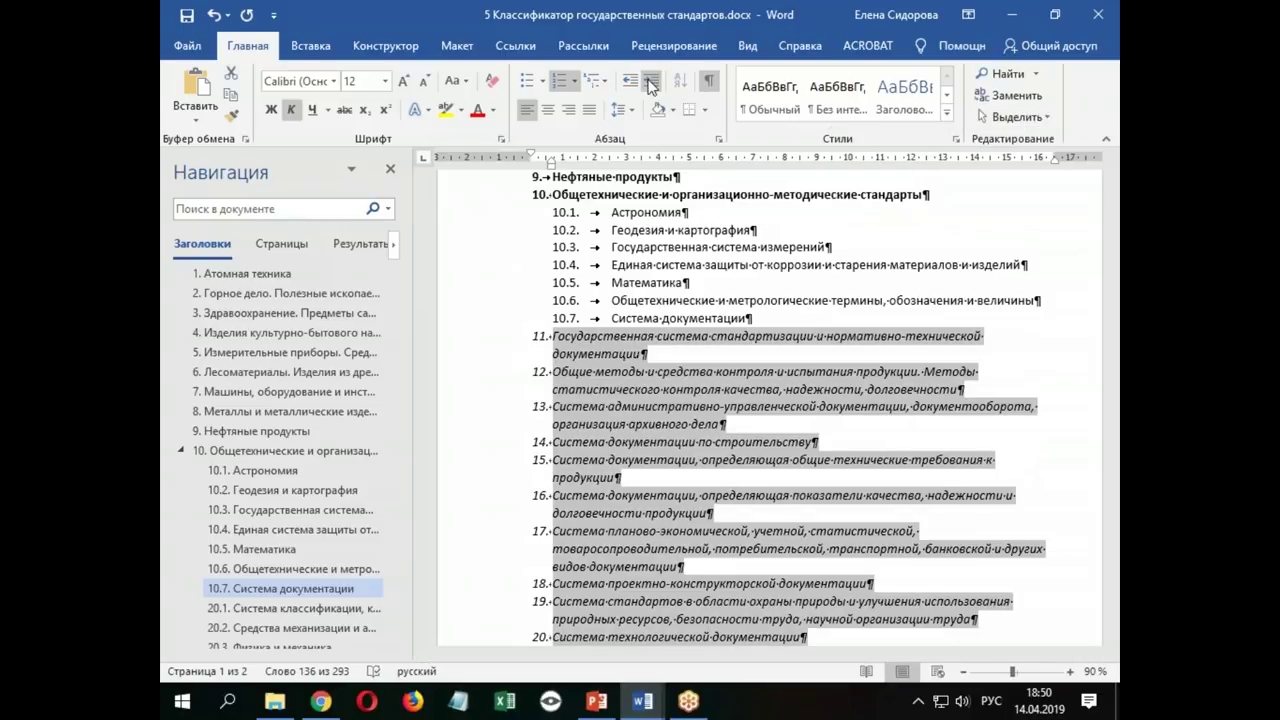
pyautogui.click(651, 82)
pyautogui.click(651, 82)
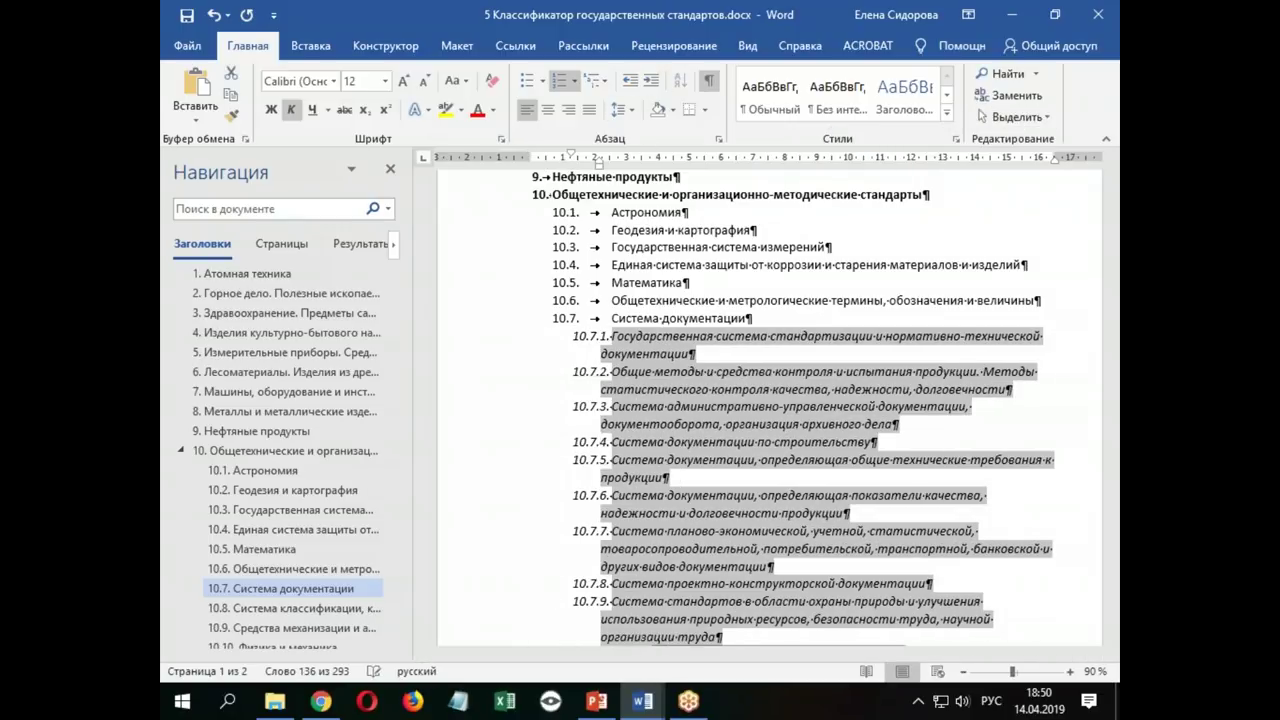
pyautogui.scroll(-3, 665, 425)
pyautogui.scroll(-1, 665, 425)
pyautogui.scroll(-5, 665, 425)
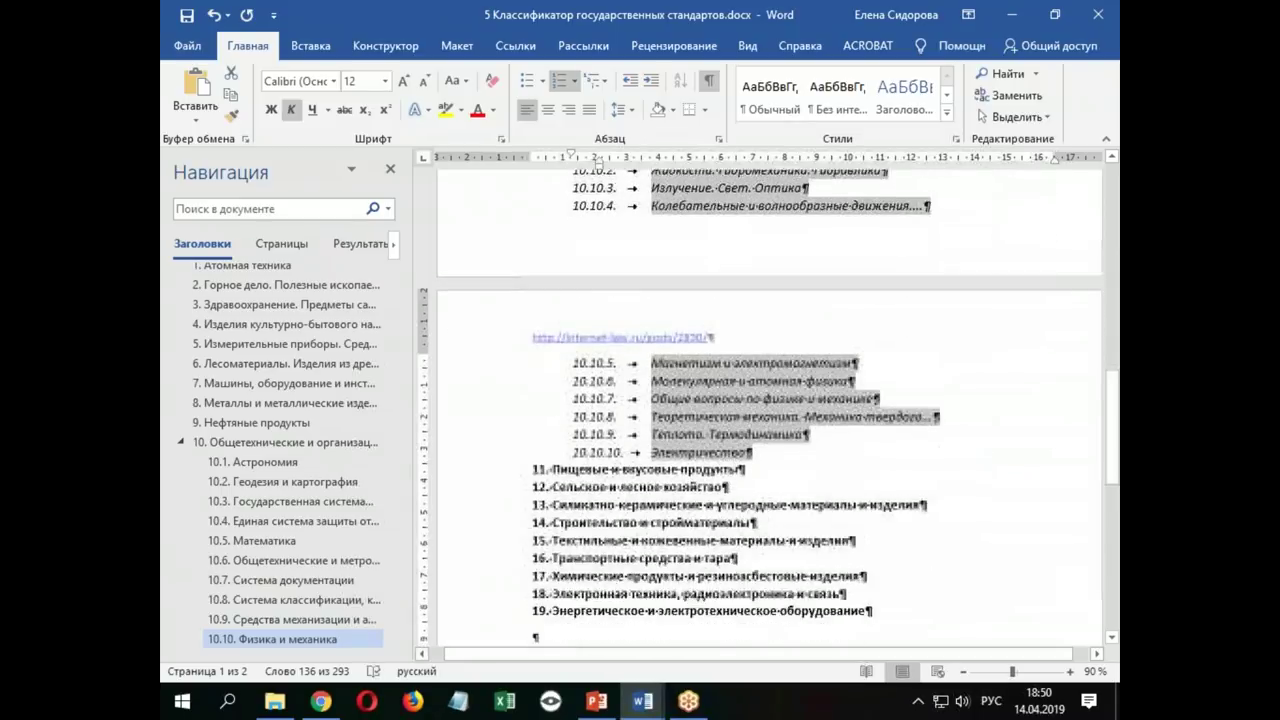
pyautogui.scroll(-3, 665, 425)
pyautogui.scroll(2, 665, 425)
pyautogui.scroll(4, 663, 398)
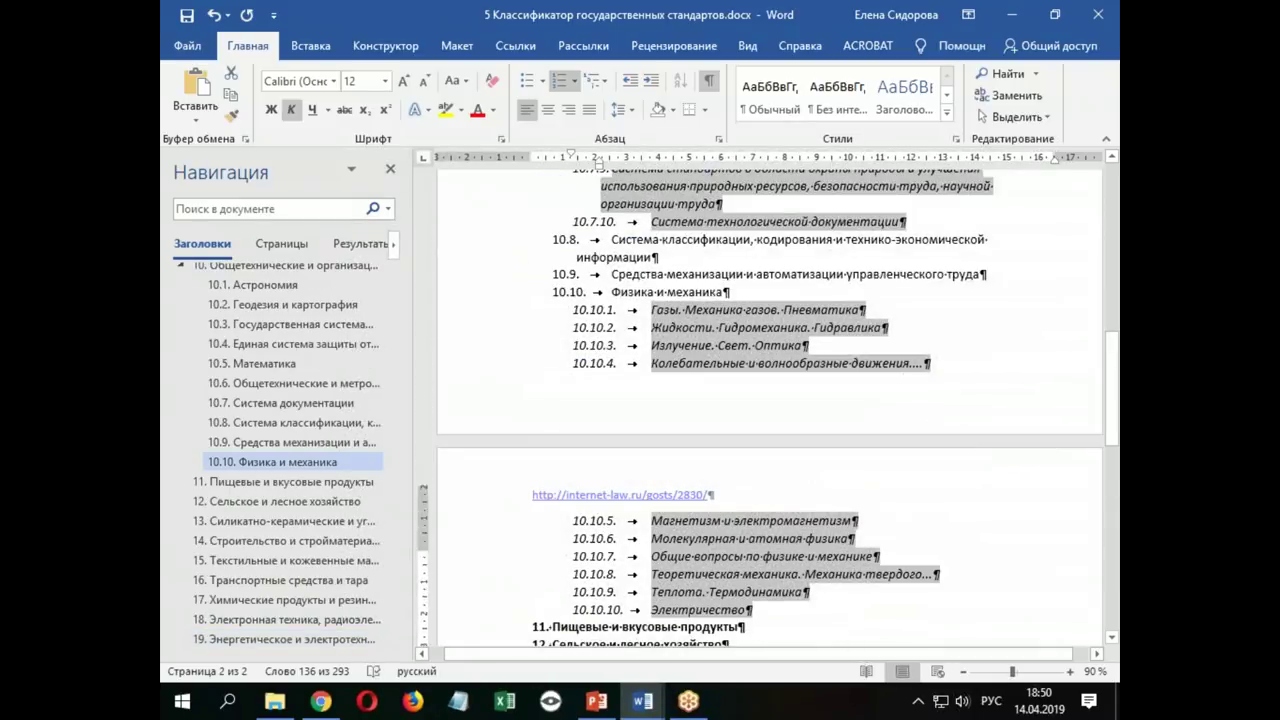
pyautogui.scroll(6, 663, 398)
pyautogui.scroll(3, 663, 398)
pyautogui.scroll(-3, 663, 398)
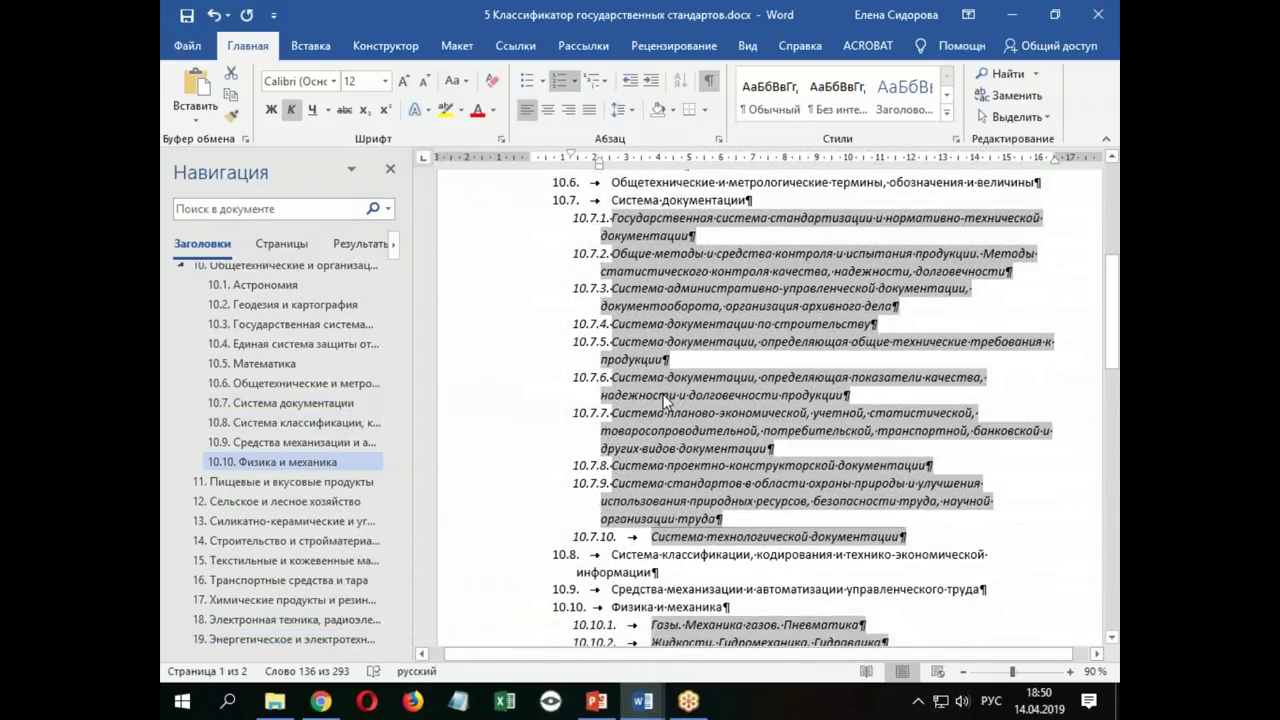
pyautogui.scroll(-3, 663, 396)
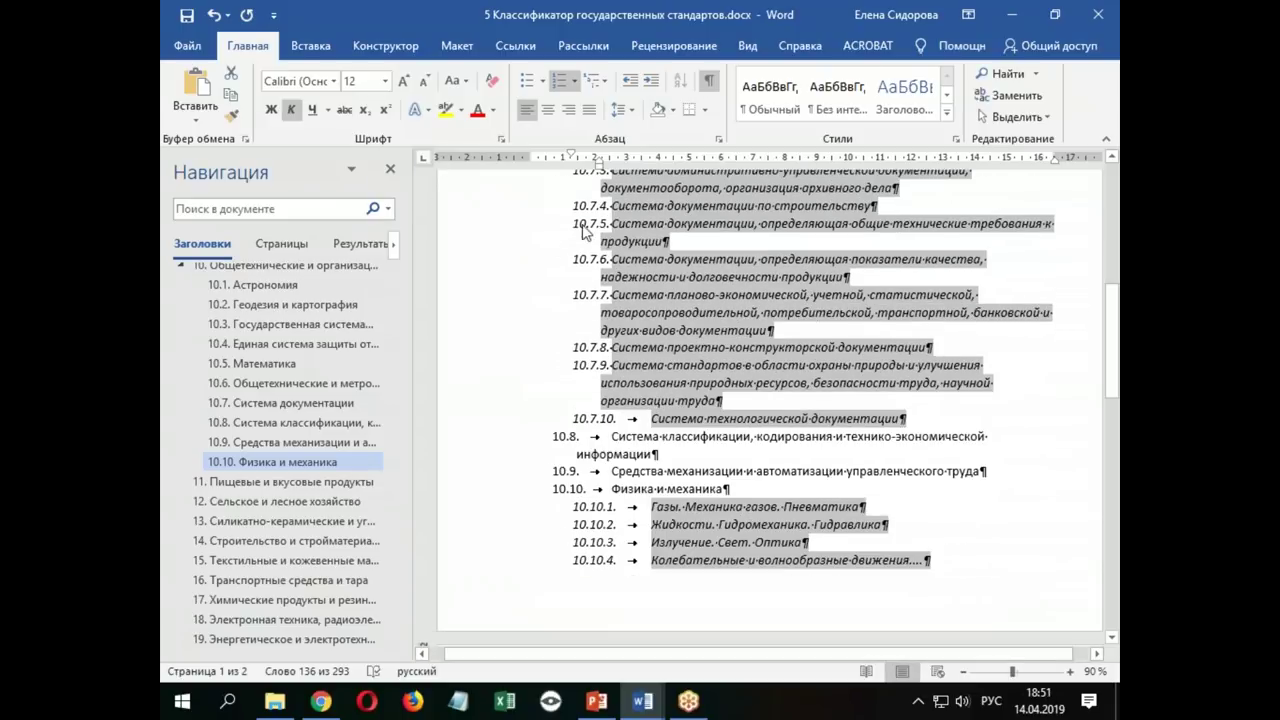
pyautogui.click(1006, 532)
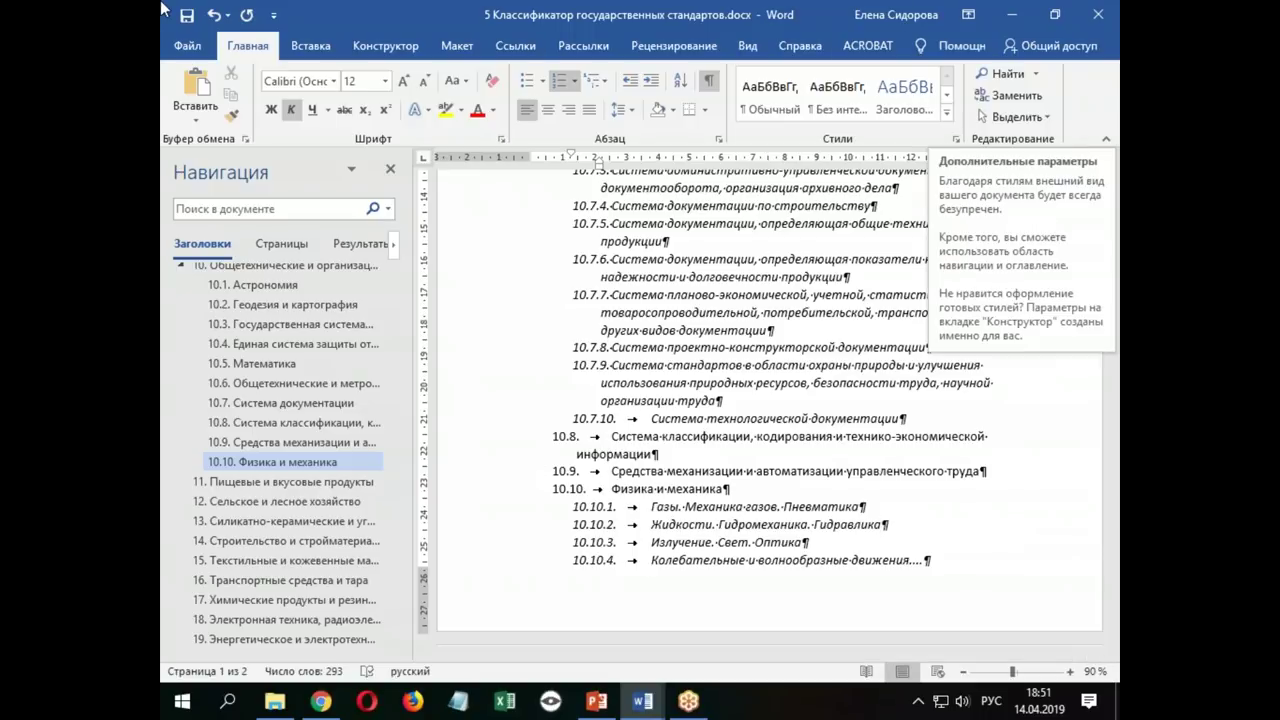
# Close the classifier document and Word, saving the changes
pyautogui.click(186, 16)
pyautogui.click(1098, 14)
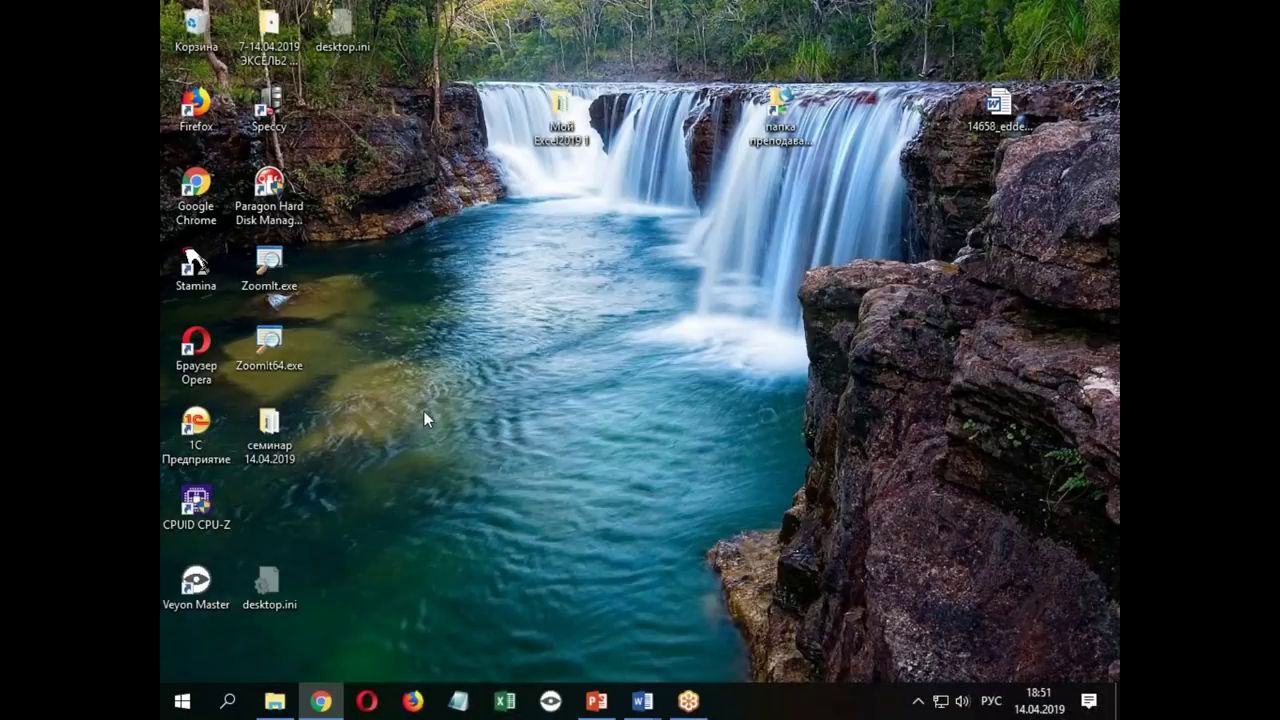
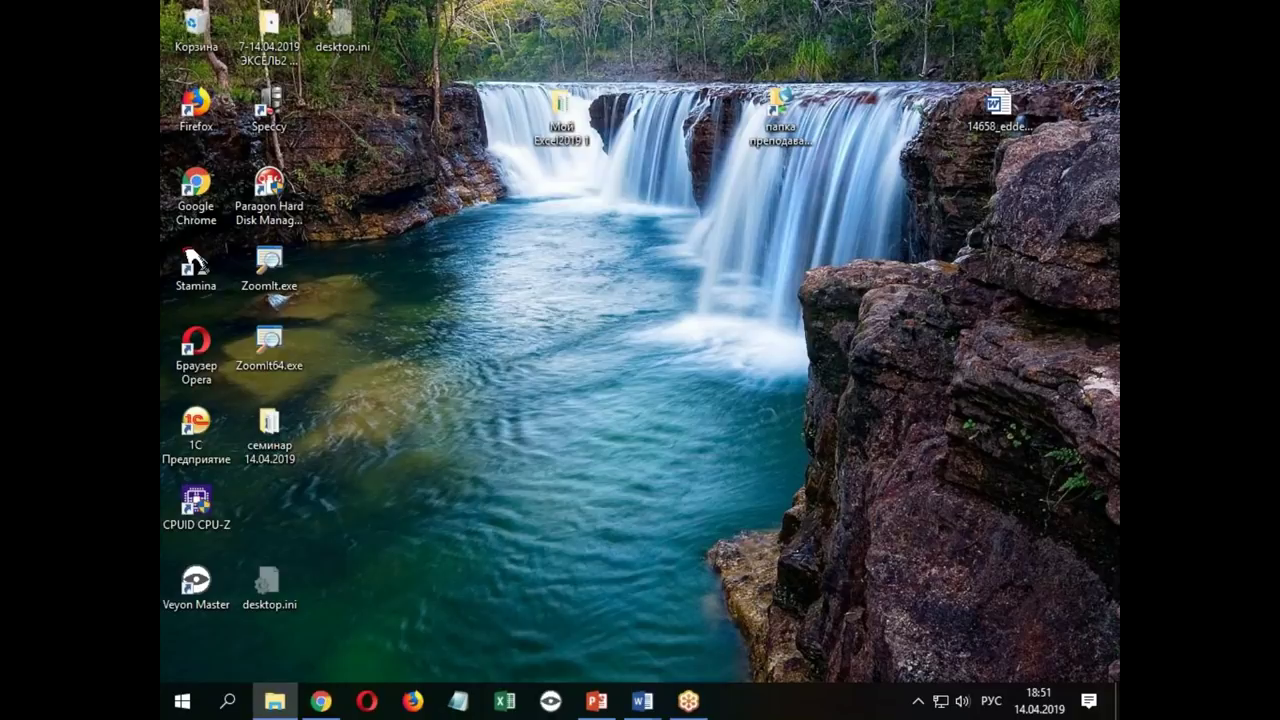
# Open Для презентации.docx from the семинар 14.04.2019 folder in Word and close the folder window
pyautogui.click(274, 700)
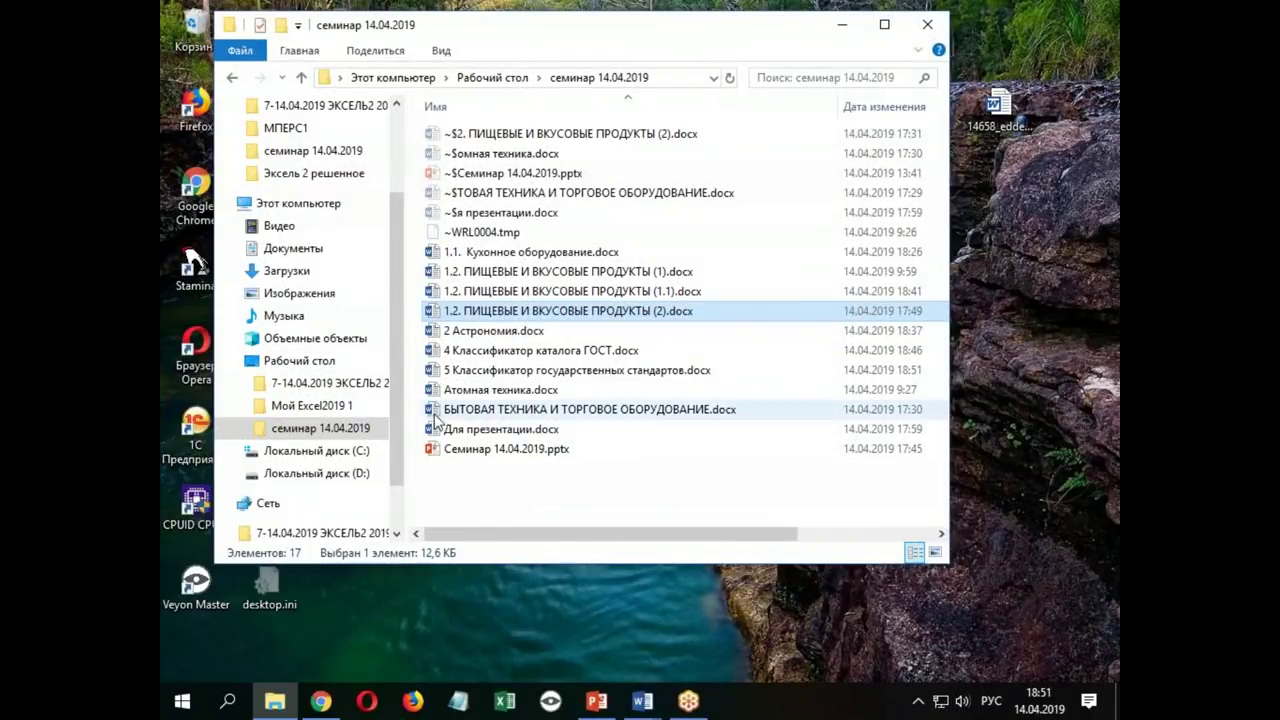
pyautogui.doubleClick(432, 432)
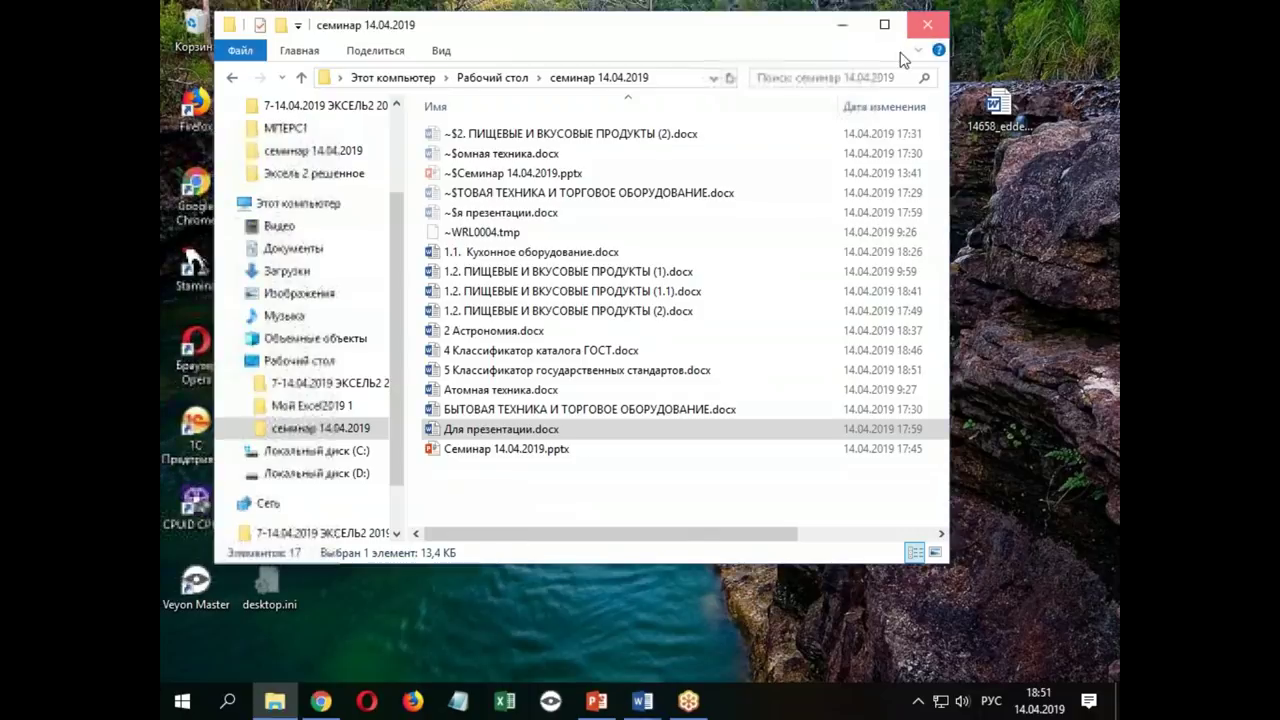
pyautogui.click(927, 24)
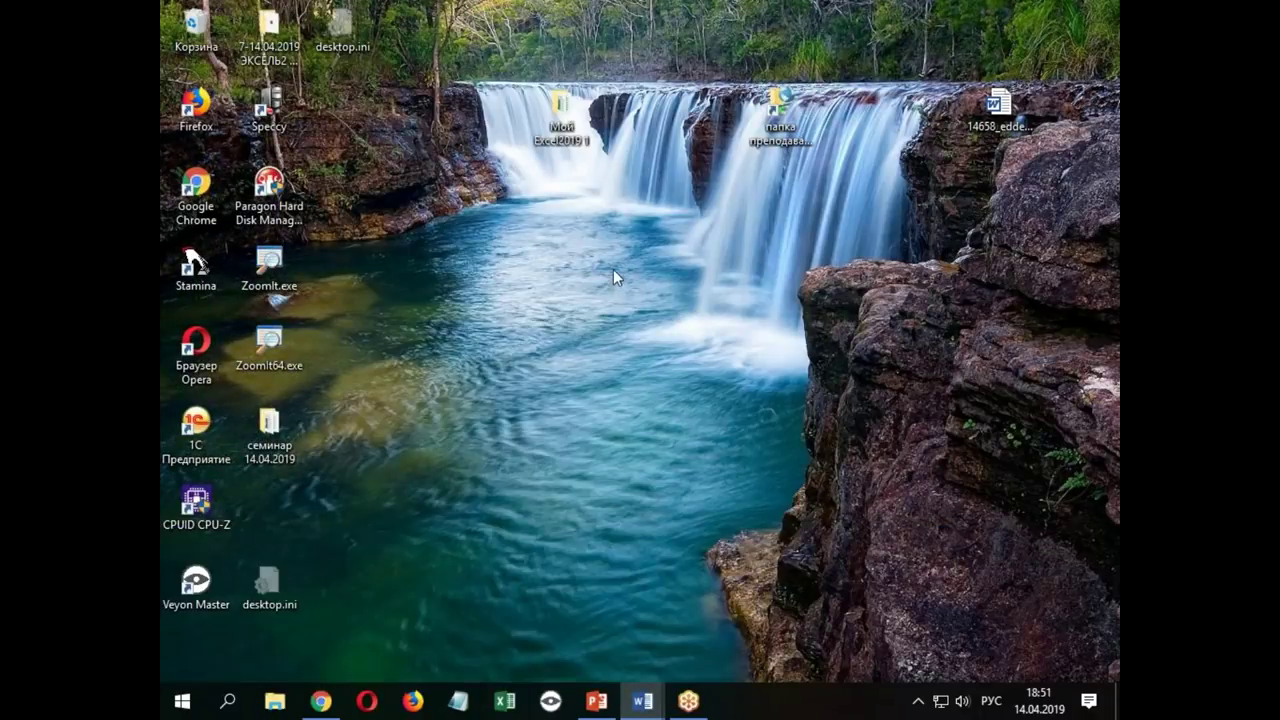
pyautogui.click(642, 700)
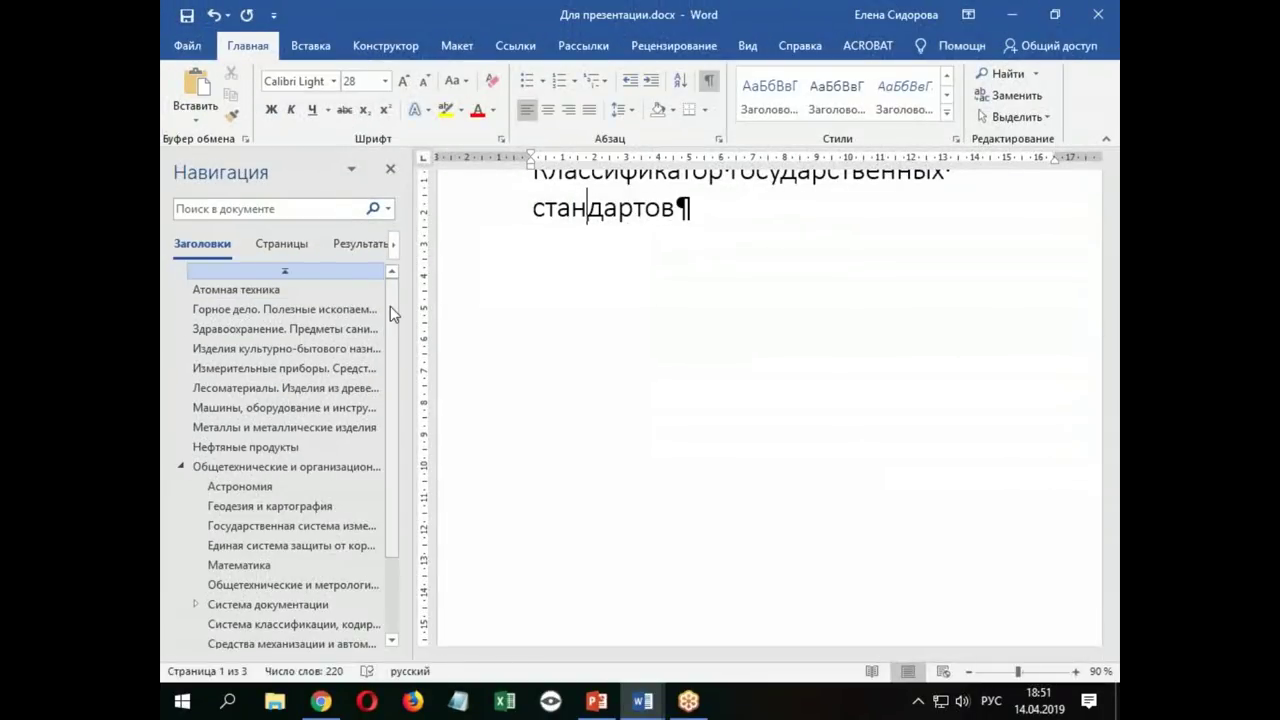
pyautogui.scroll(-5, 589, 443)
pyautogui.scroll(-3, 589, 443)
pyautogui.scroll(-3, 587, 435)
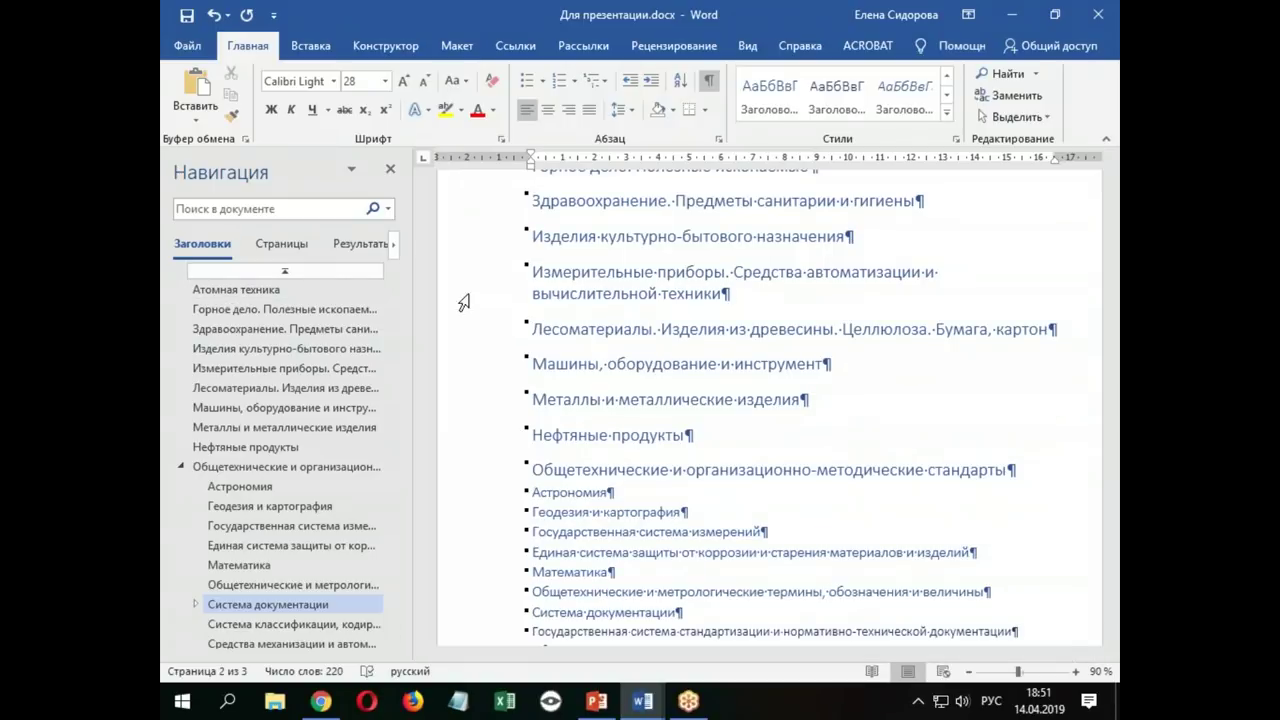
pyautogui.scroll(3, 578, 308)
pyautogui.click(946, 111)
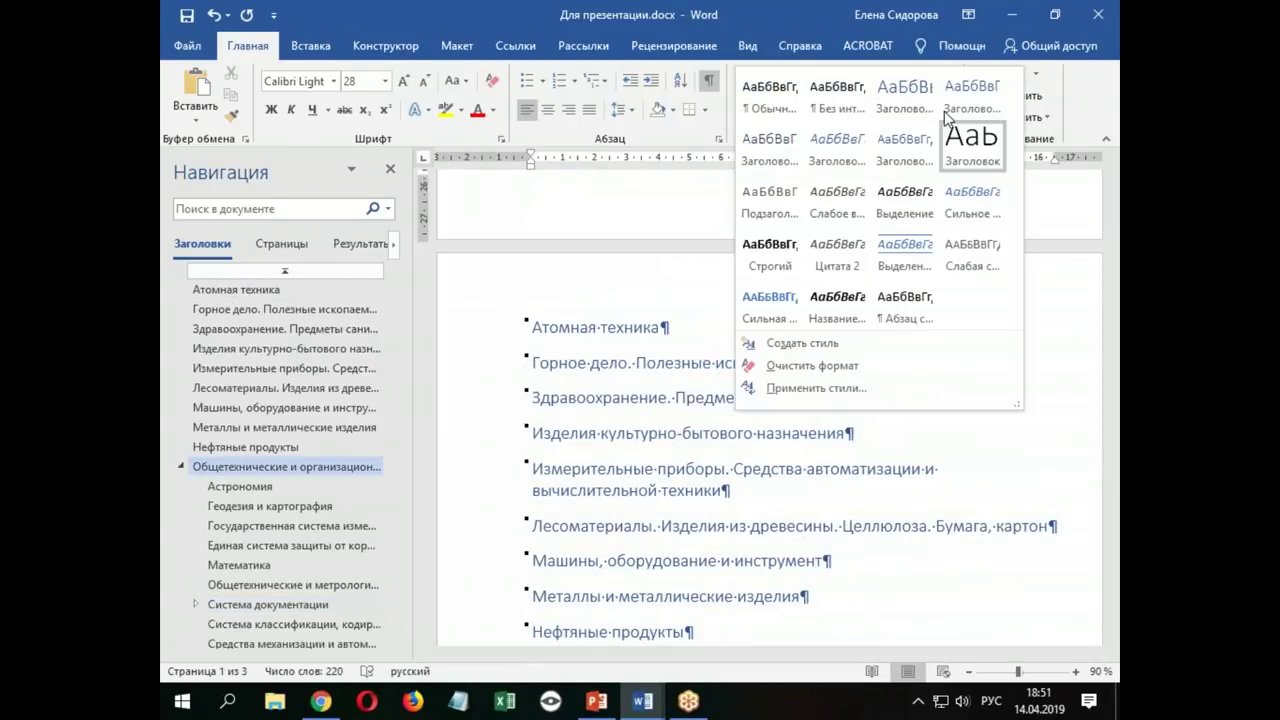
pyautogui.click(1035, 388)
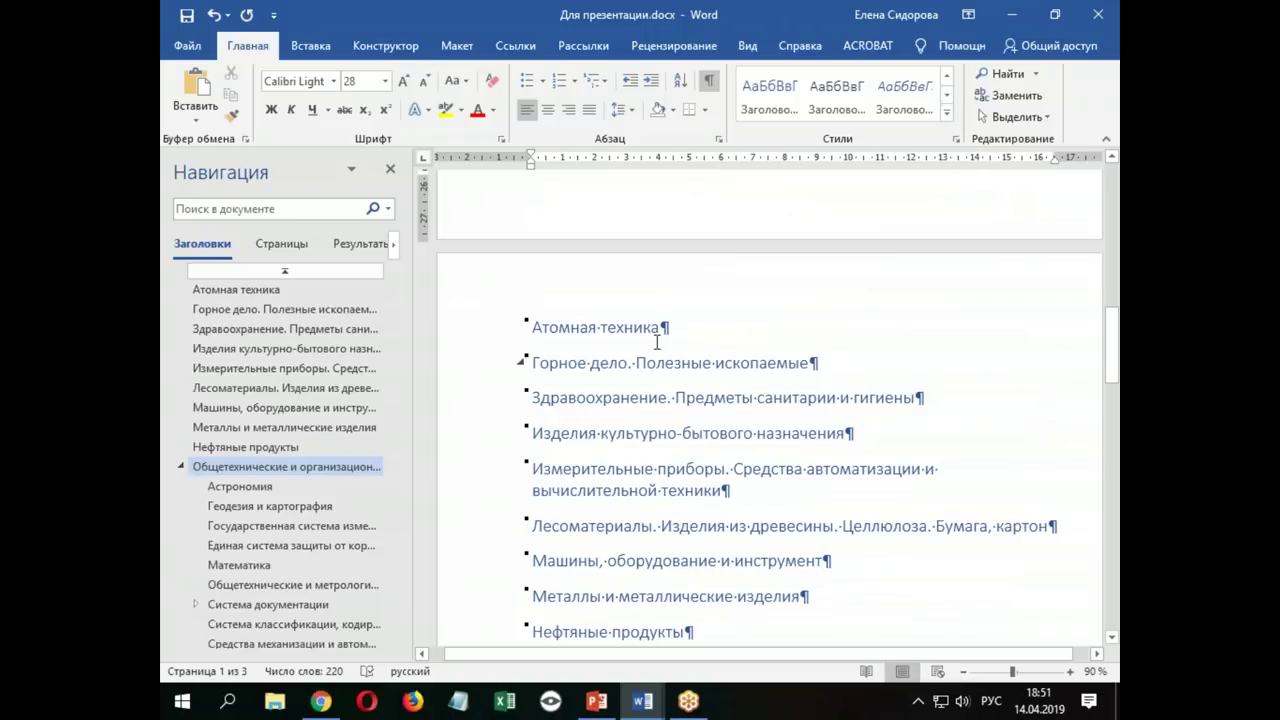
pyautogui.click(581, 328)
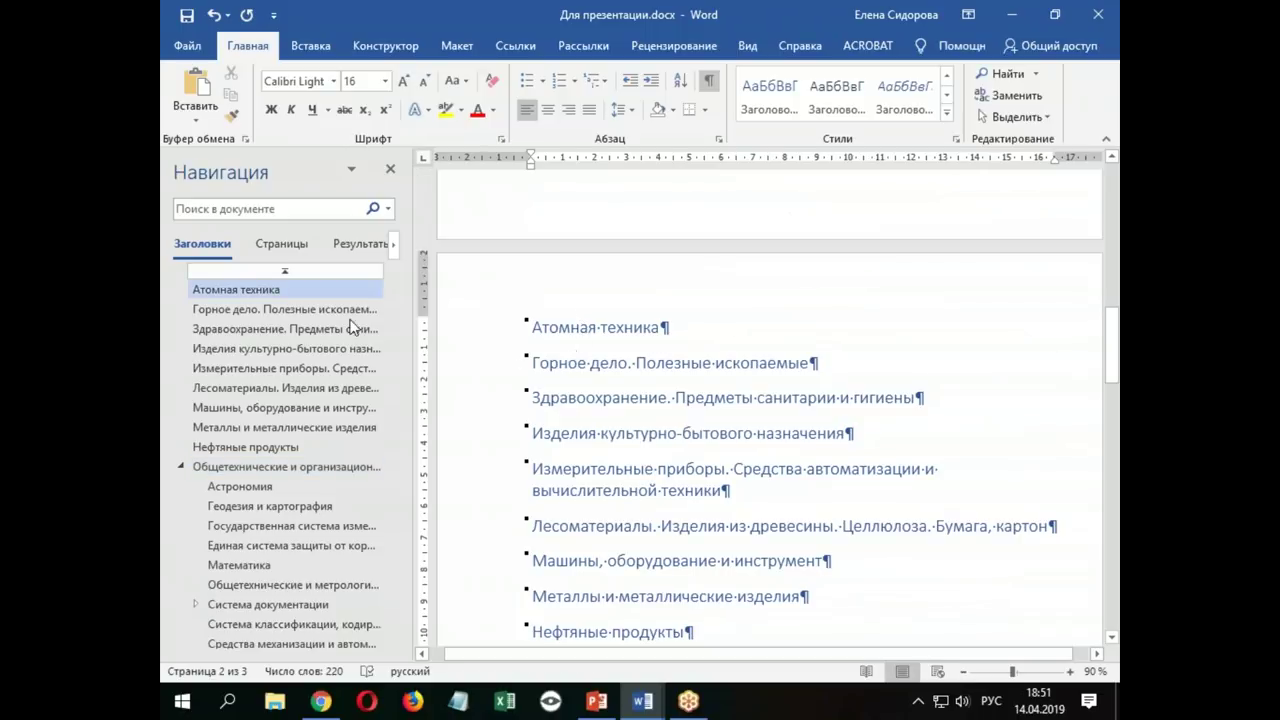
pyautogui.scroll(-5, 691, 430)
pyautogui.scroll(-3, 691, 430)
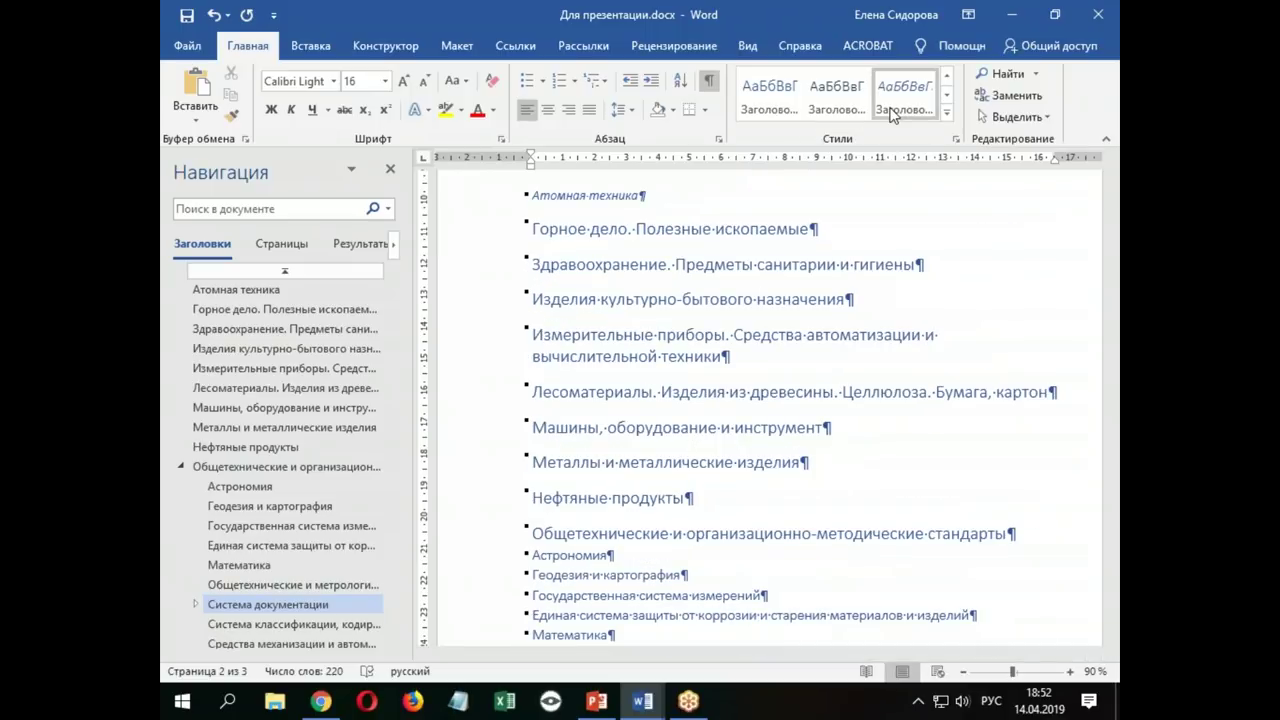
pyautogui.click(946, 111)
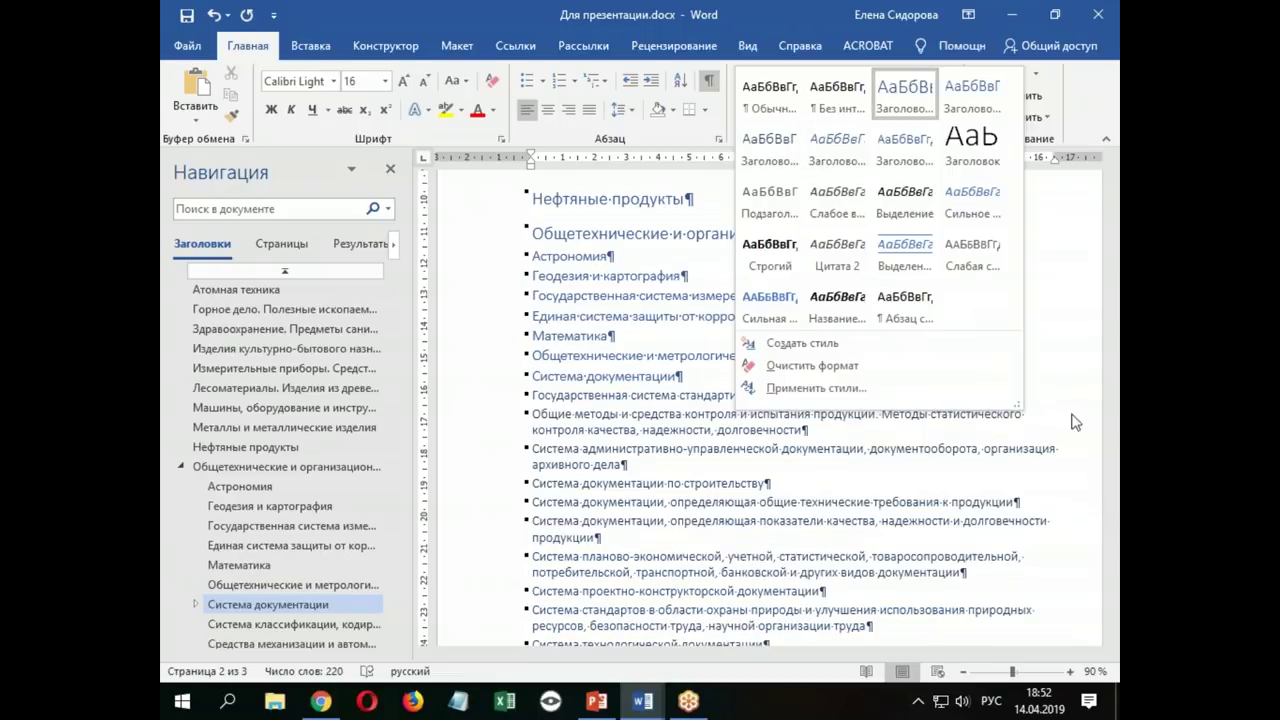
pyautogui.click(1075, 422)
pyautogui.click(243, 291)
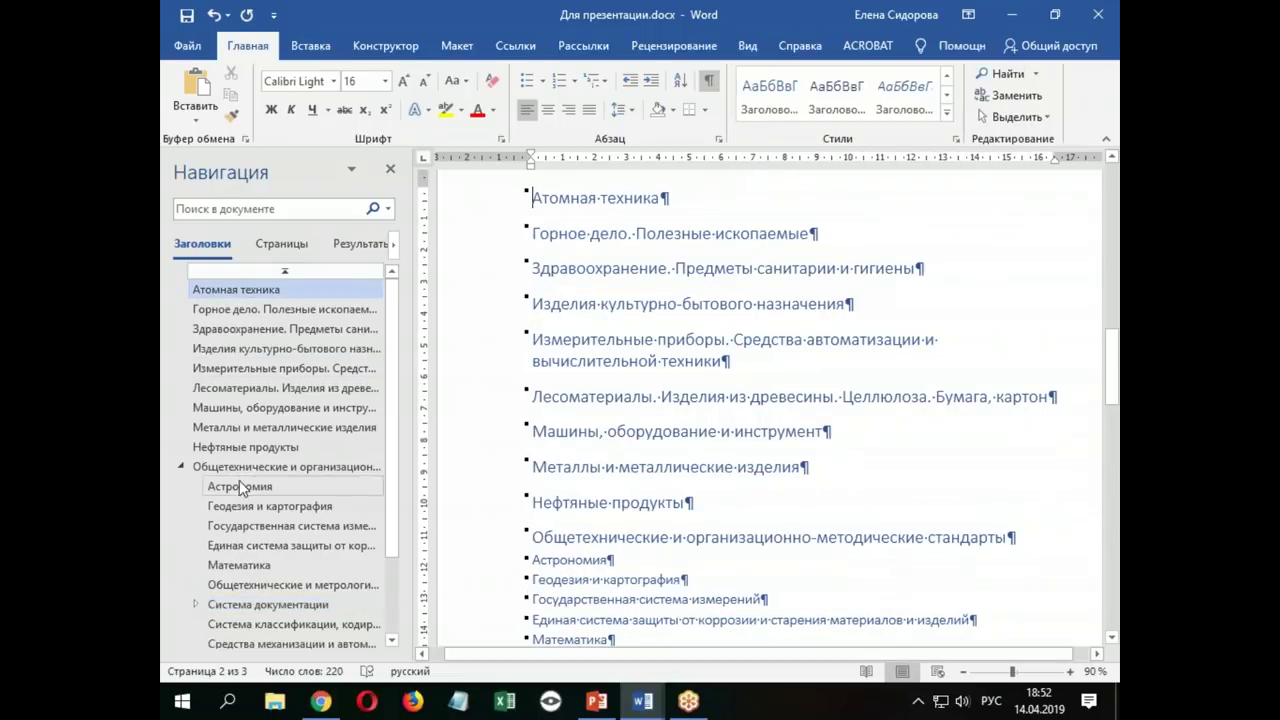
pyautogui.click(245, 506)
pyautogui.scroll(-2, 295, 456)
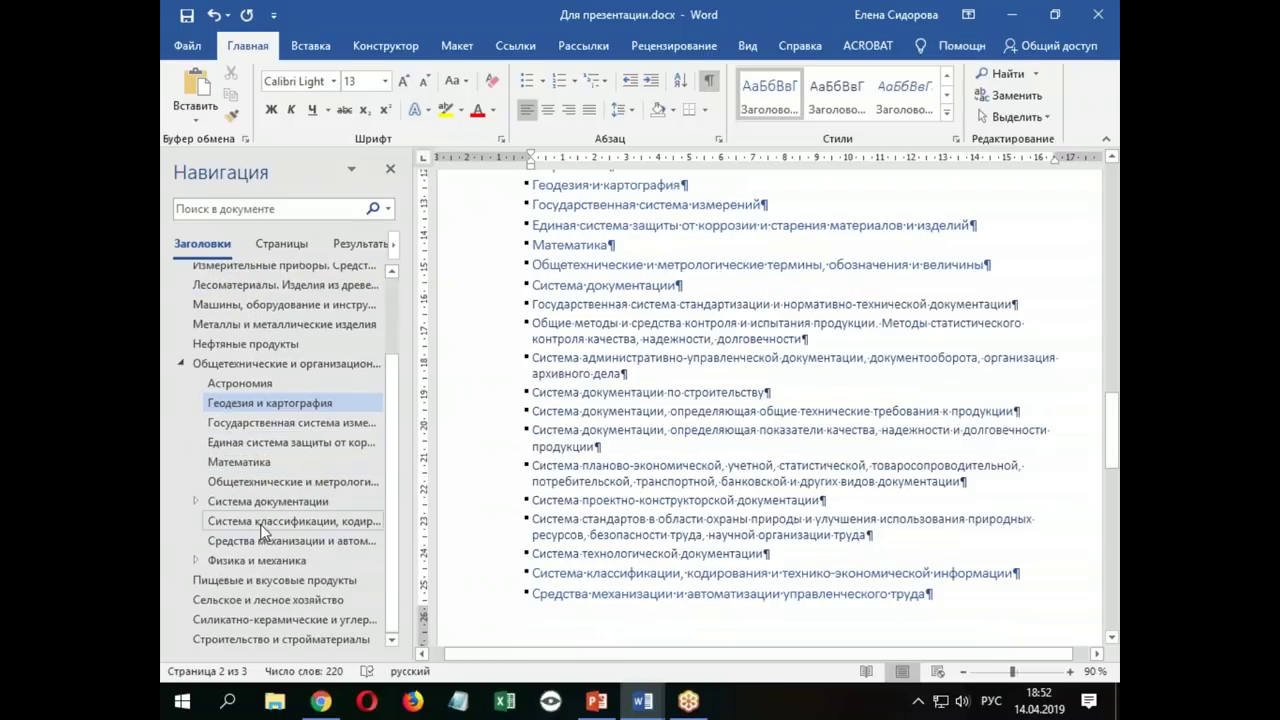
pyautogui.click(239, 462)
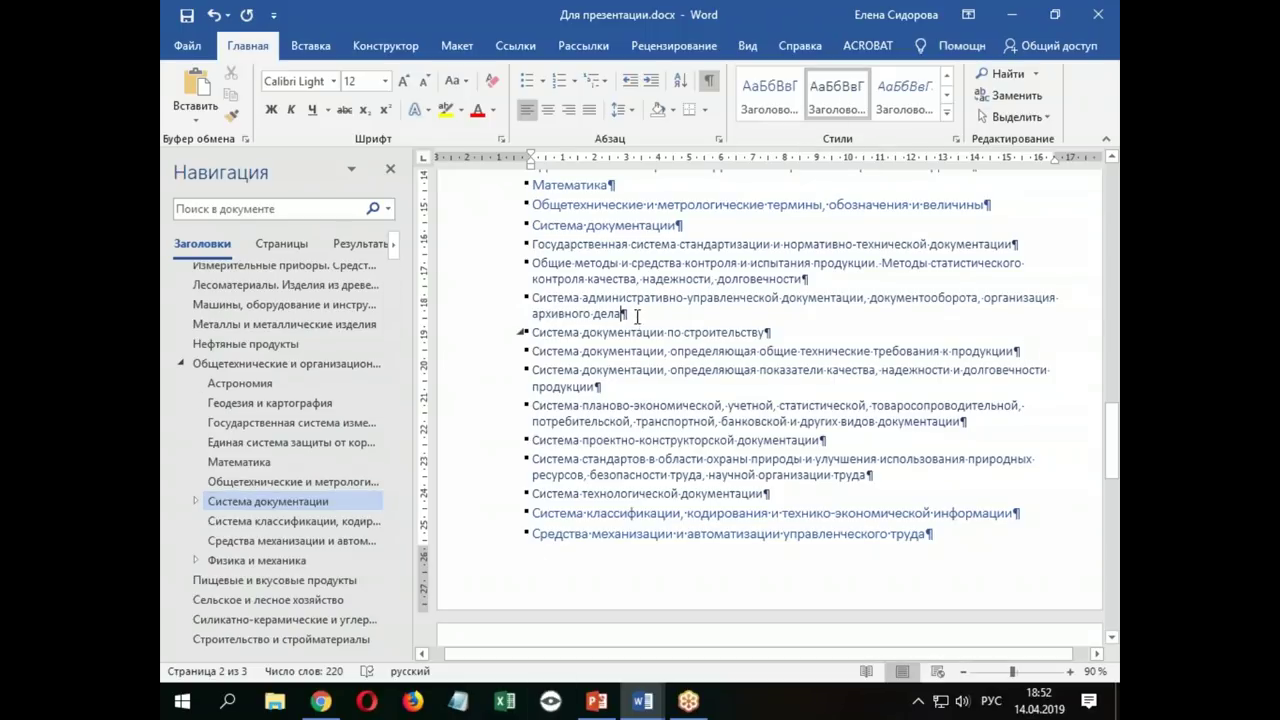
pyautogui.click(1098, 15)
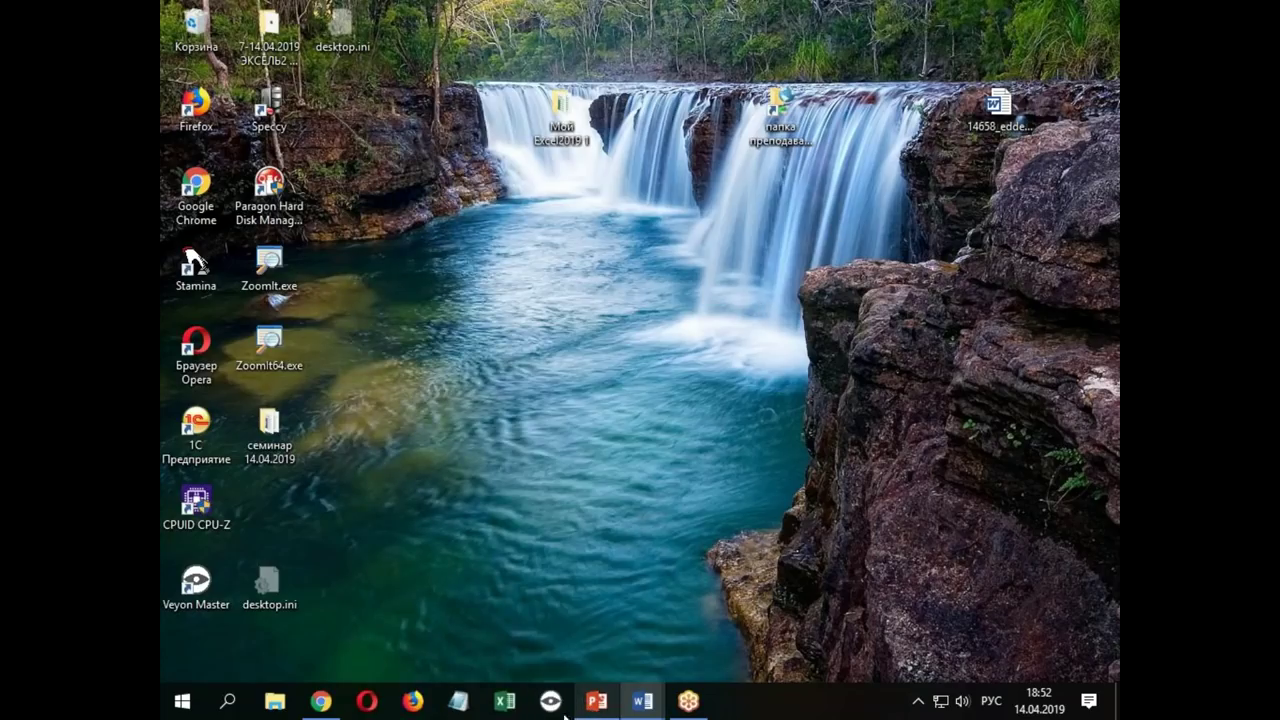
# Start a new presentation and insert slides after slide 1 from the Для презентации.docx outline
pyautogui.click(597, 701)
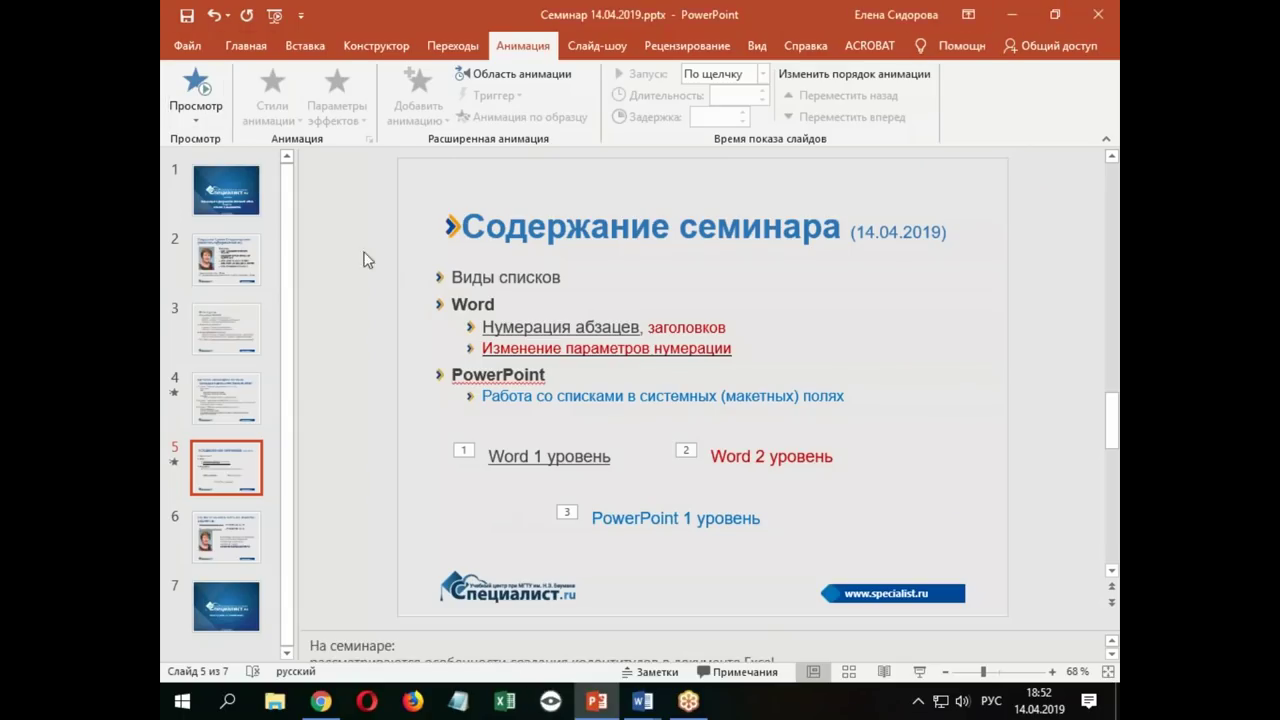
pyautogui.hotkey('ctrl', 'n')
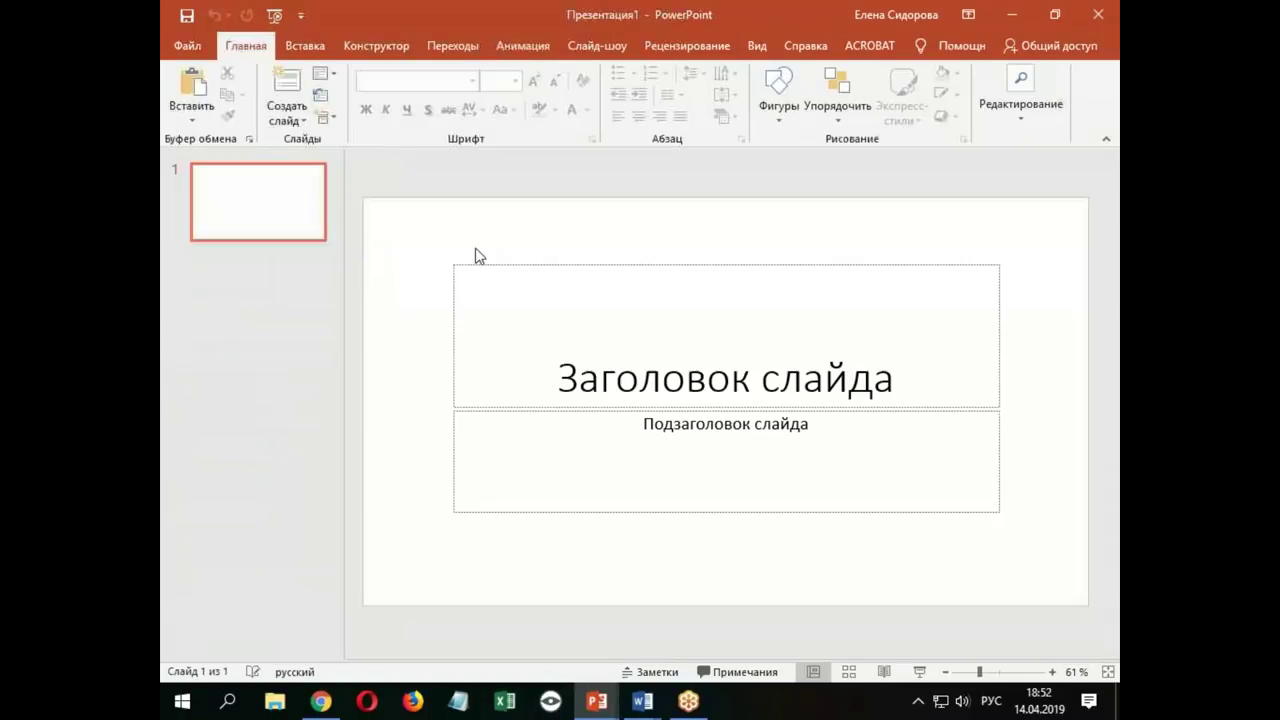
pyautogui.click(272, 256)
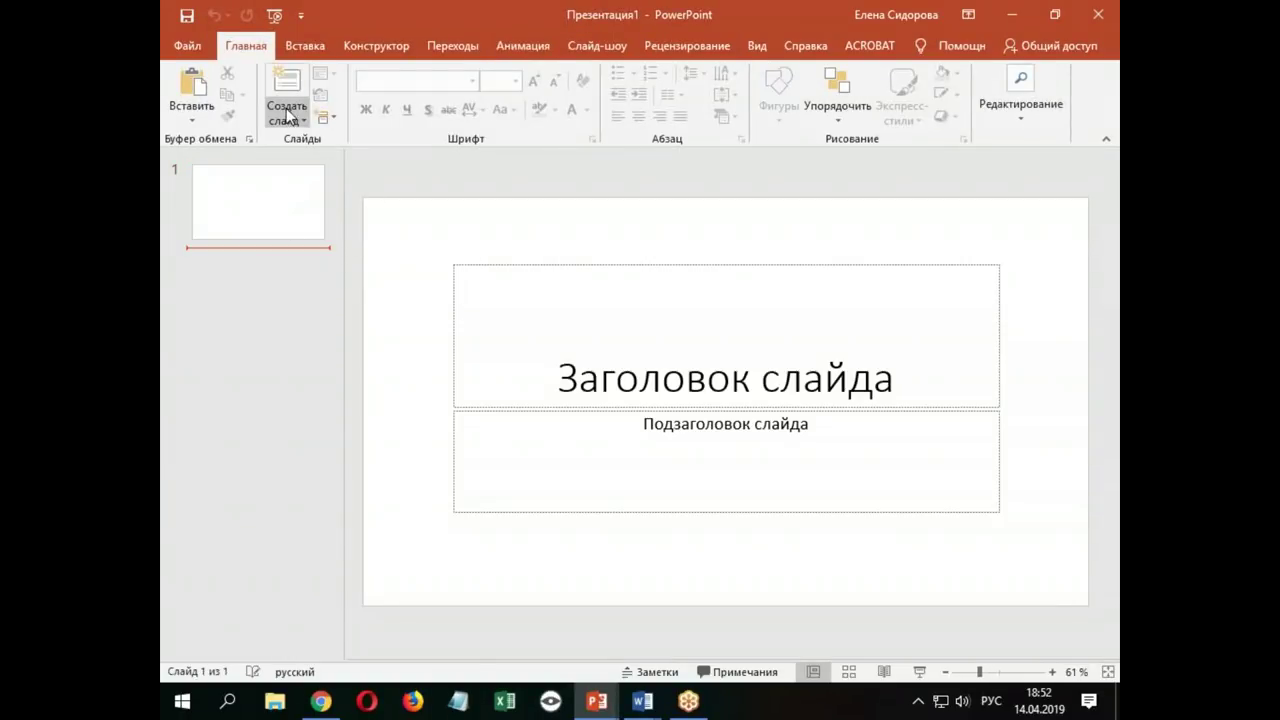
pyautogui.click(288, 118)
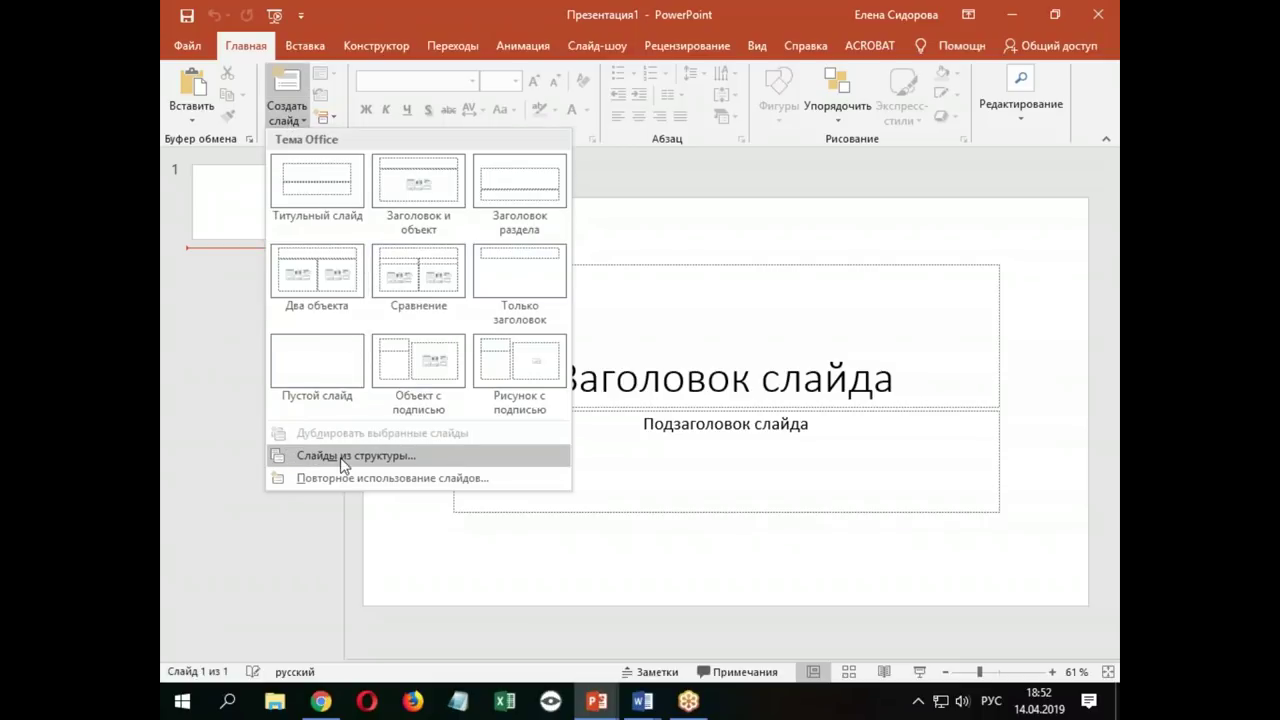
pyautogui.click(395, 458)
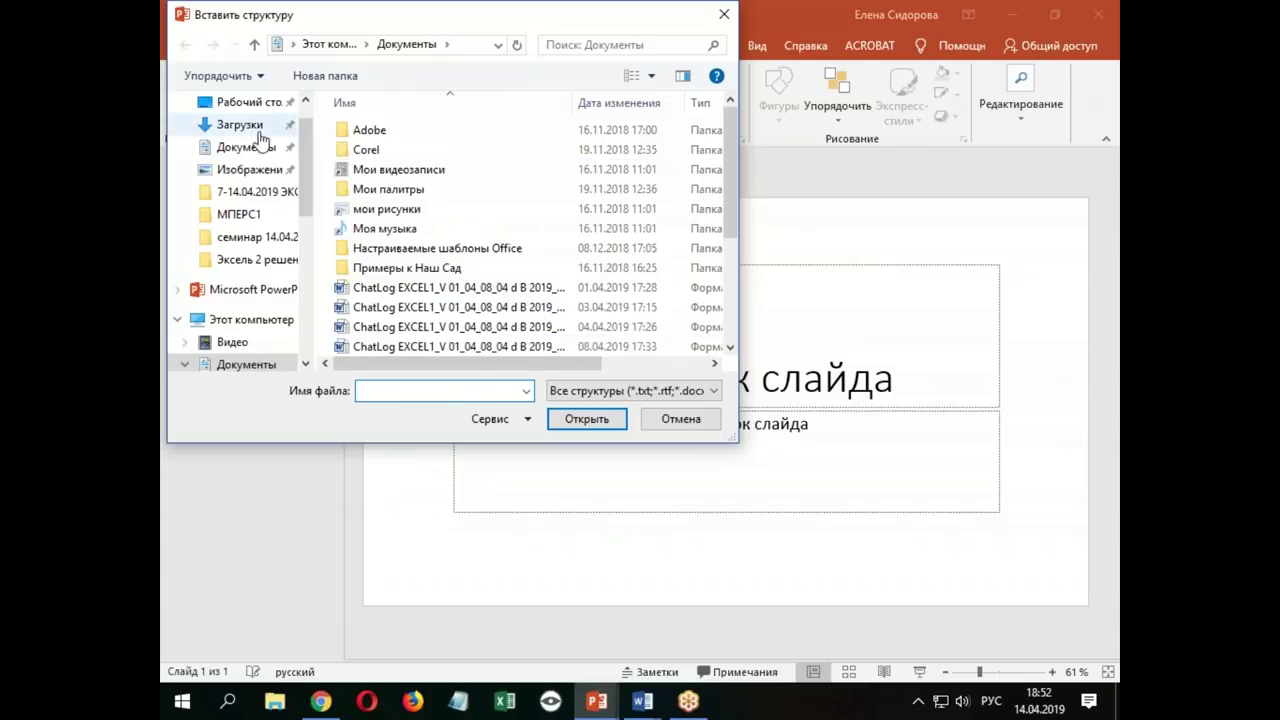
pyautogui.click(255, 237)
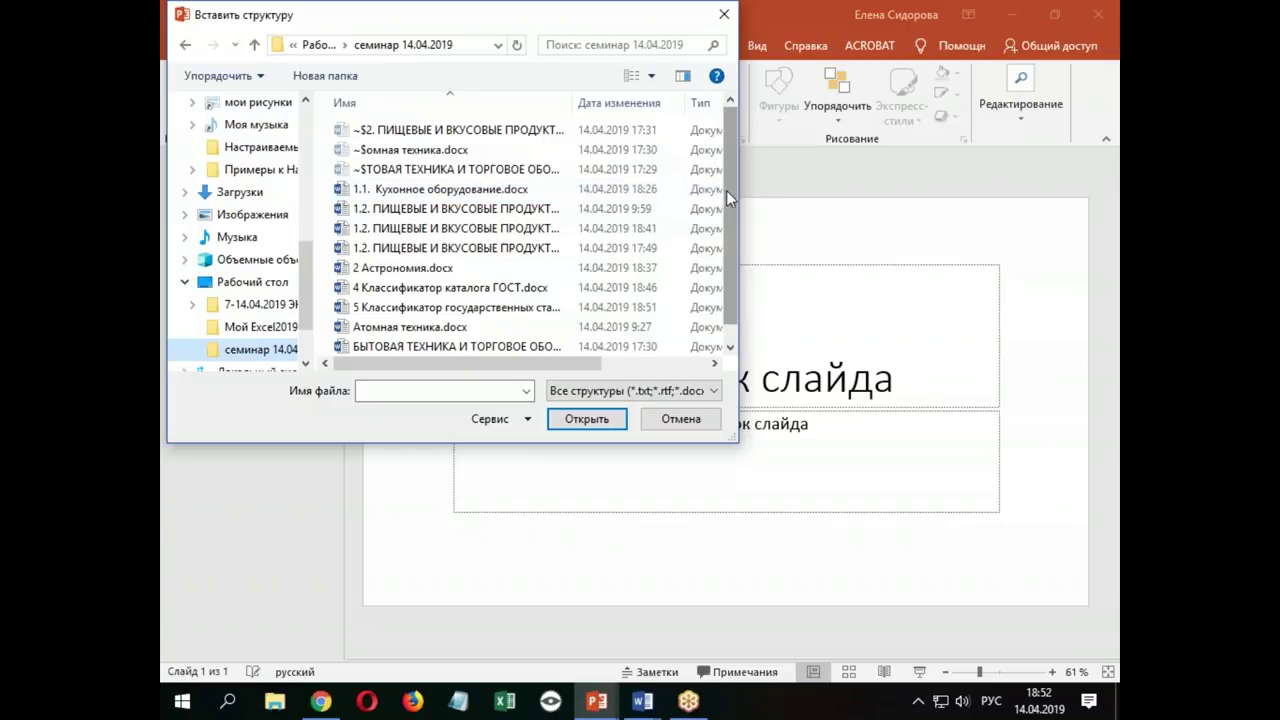
pyautogui.scroll(-1, 726, 190)
pyautogui.click(419, 345)
pyautogui.click(585, 420)
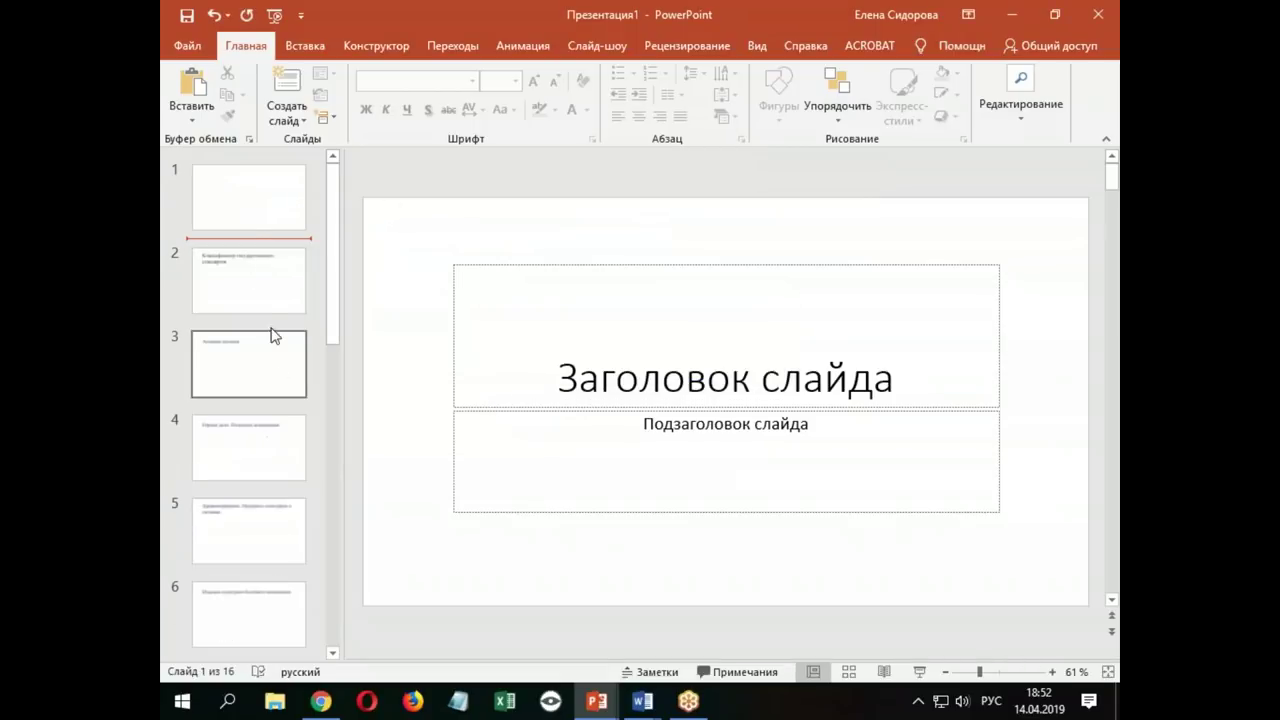
# Review the generated slides, including 7, 11 and the last, then return to slide 12
pyautogui.scroll(-3, 271, 328)
pyautogui.scroll(-3, 268, 314)
pyautogui.scroll(-1, 268, 309)
pyautogui.scroll(3, 270, 306)
pyautogui.scroll(2, 270, 290)
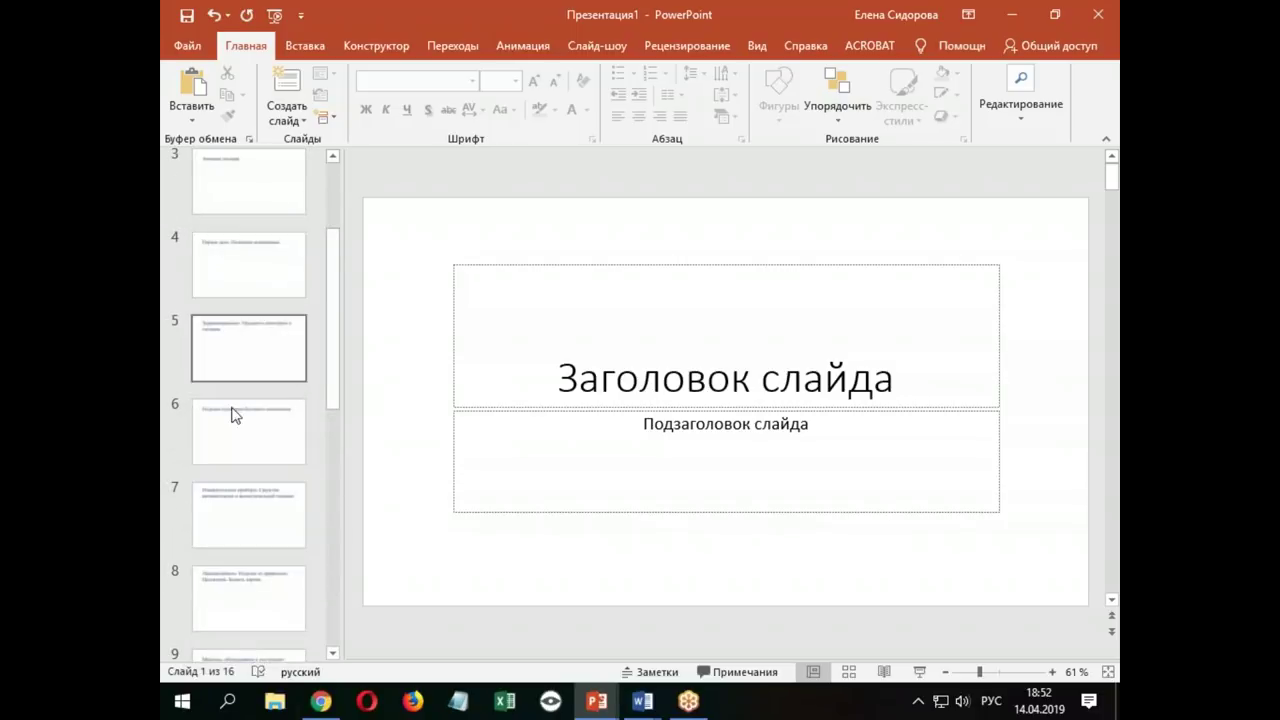
pyautogui.scroll(-2, 250, 295)
pyautogui.click(265, 342)
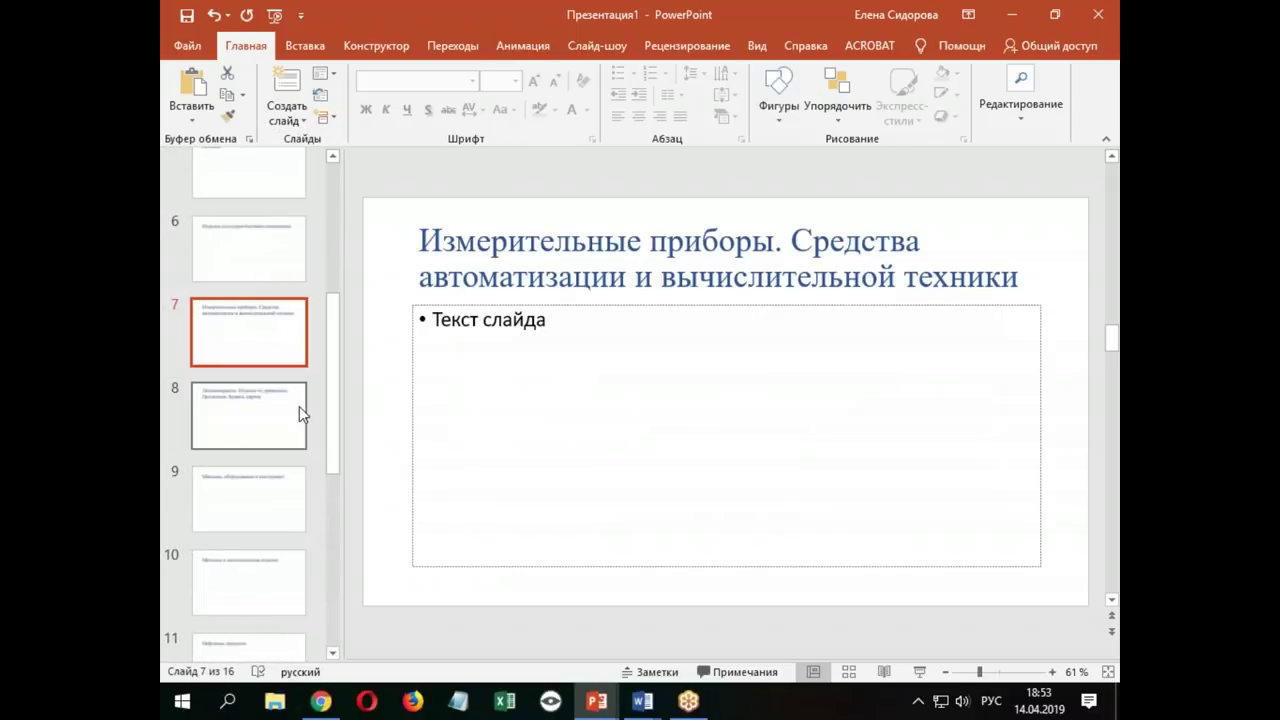
pyautogui.scroll(-2, 175, 400)
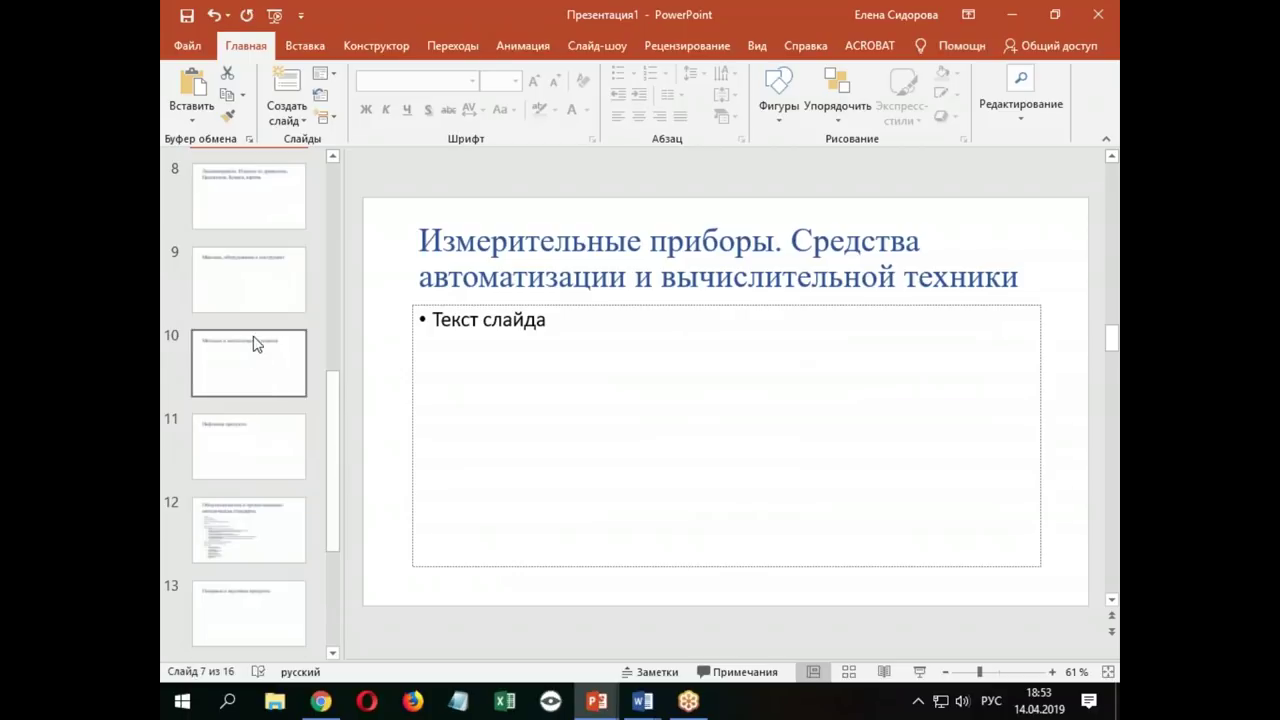
pyautogui.scroll(-2, 251, 343)
pyautogui.click(244, 290)
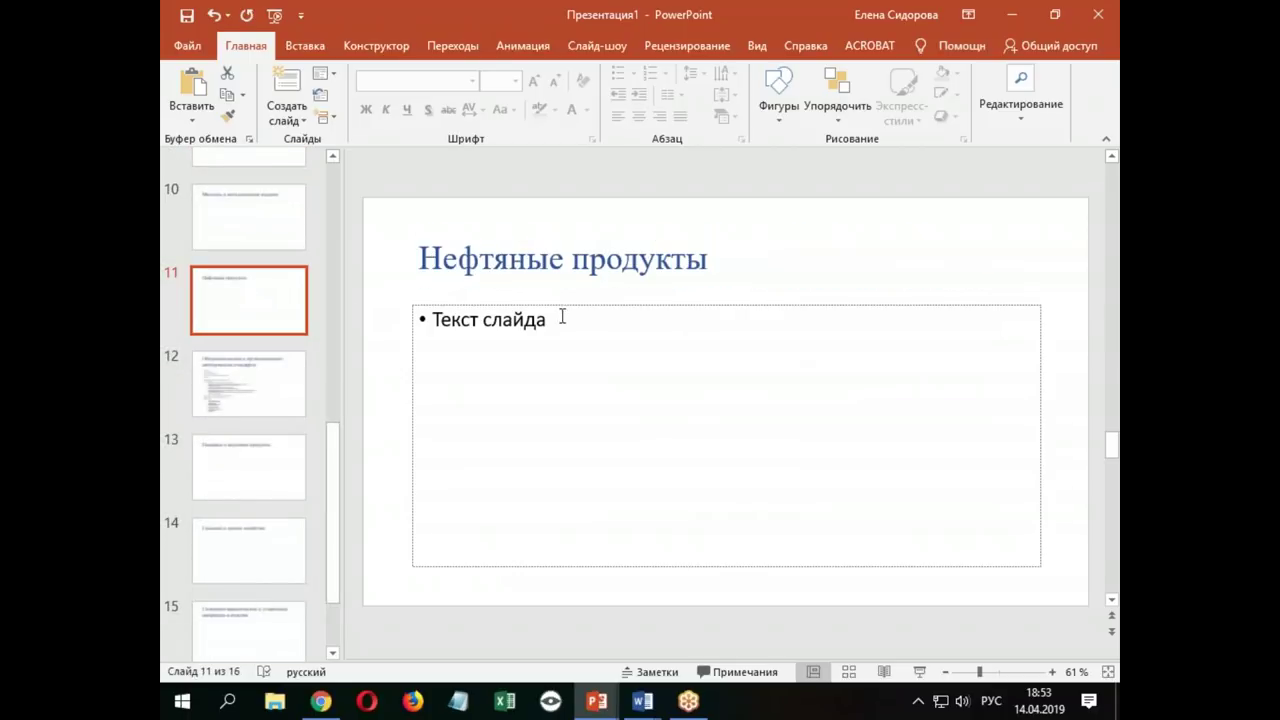
pyautogui.click(272, 390)
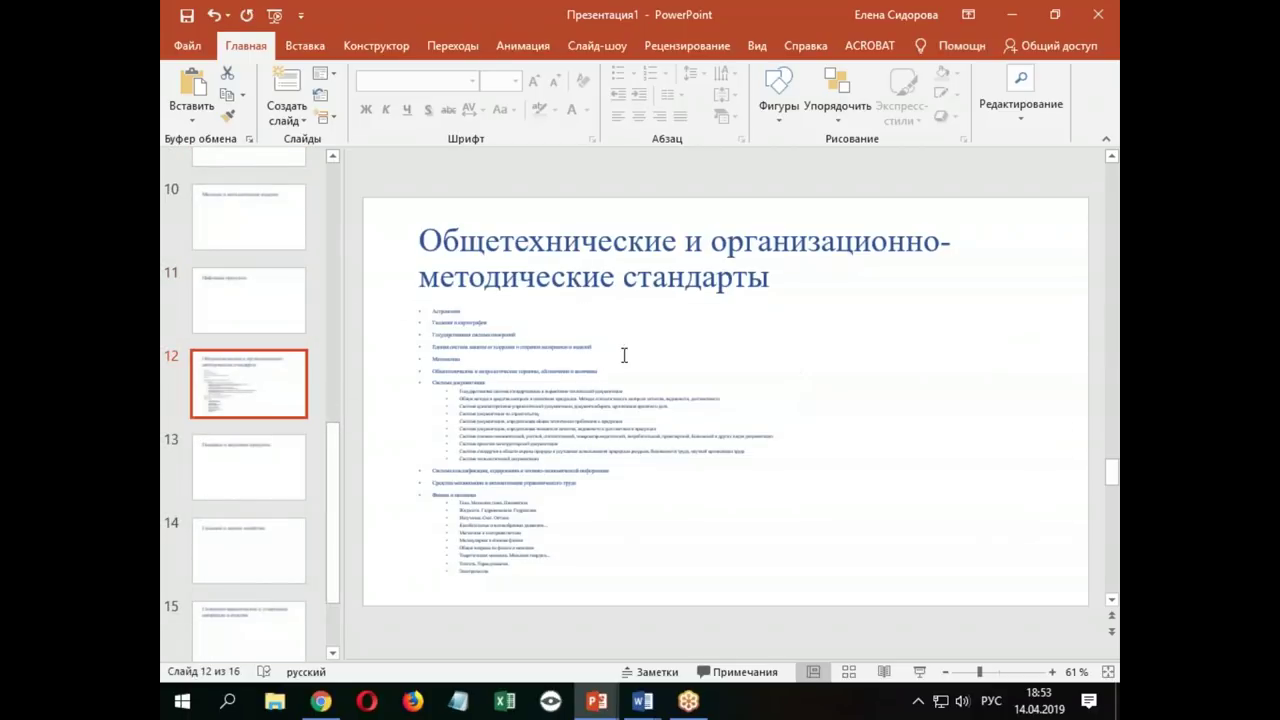
pyautogui.scroll(-2, 220, 520)
pyautogui.click(300, 570)
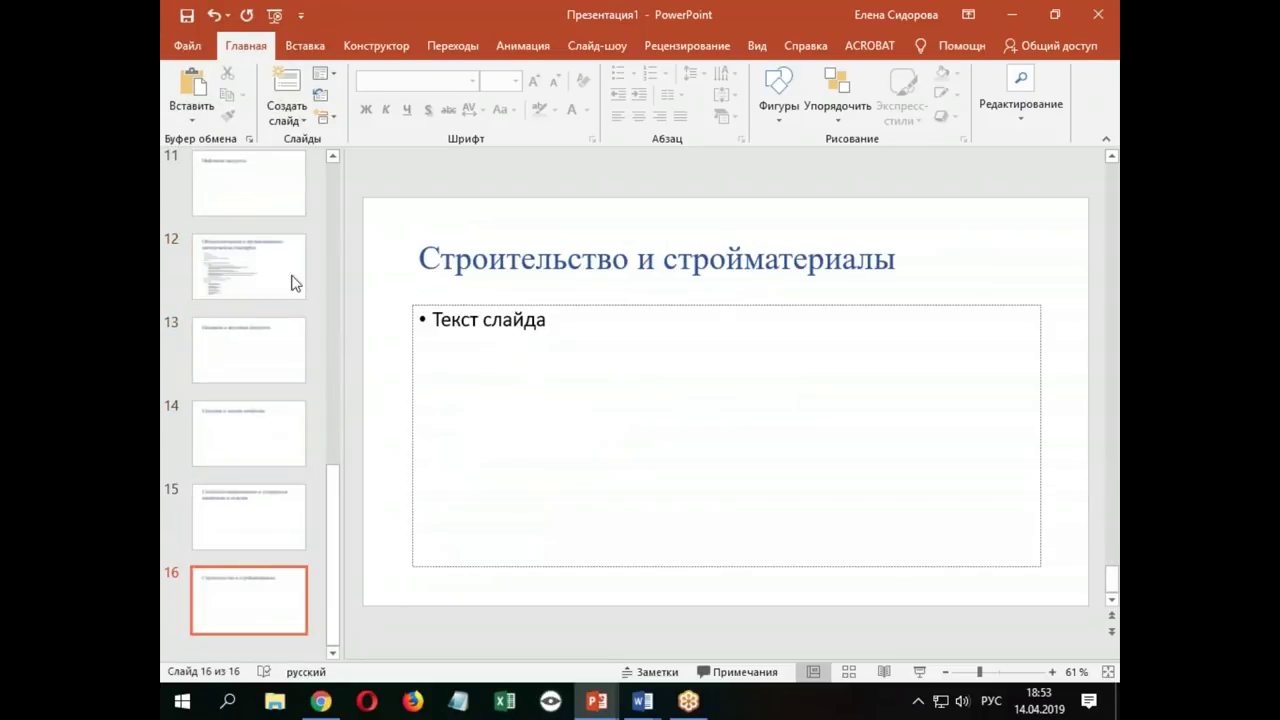
pyautogui.scroll(1, 285, 285)
pyautogui.click(275, 300)
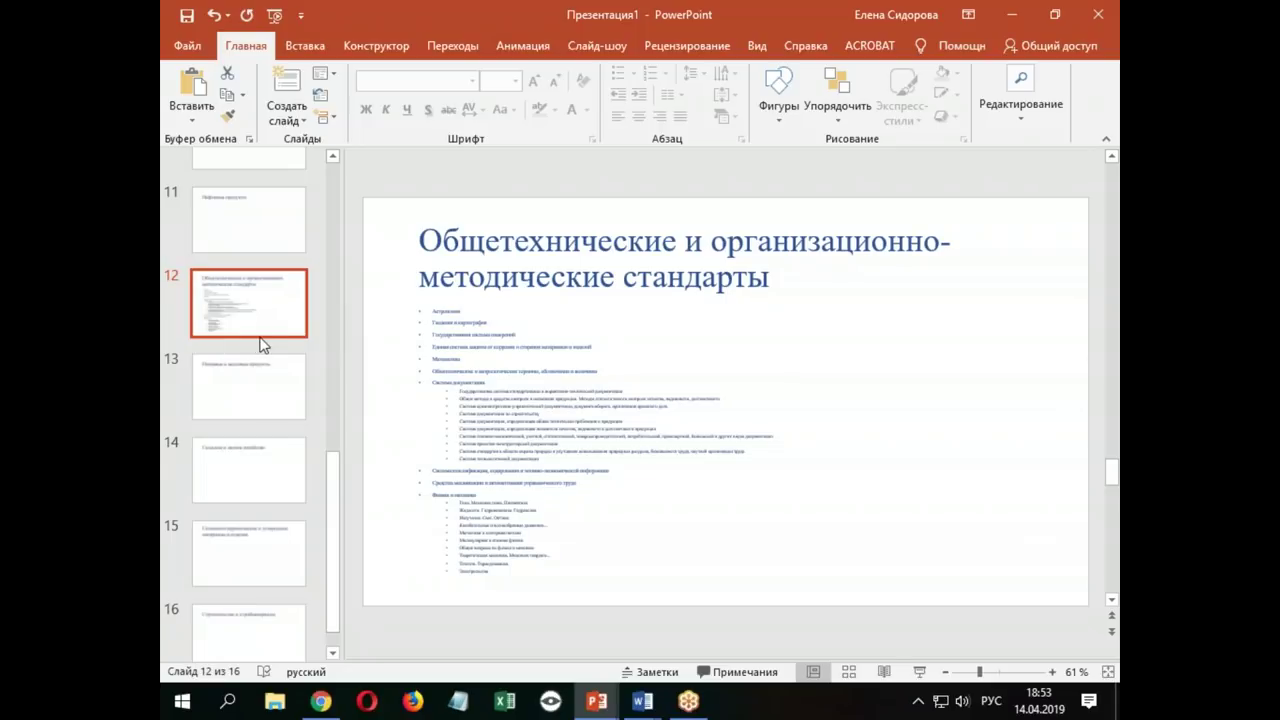
# Duplicate slide 12 and remove its list lines from the classification topic onward
pyautogui.hotkey('ctrl', 'd')
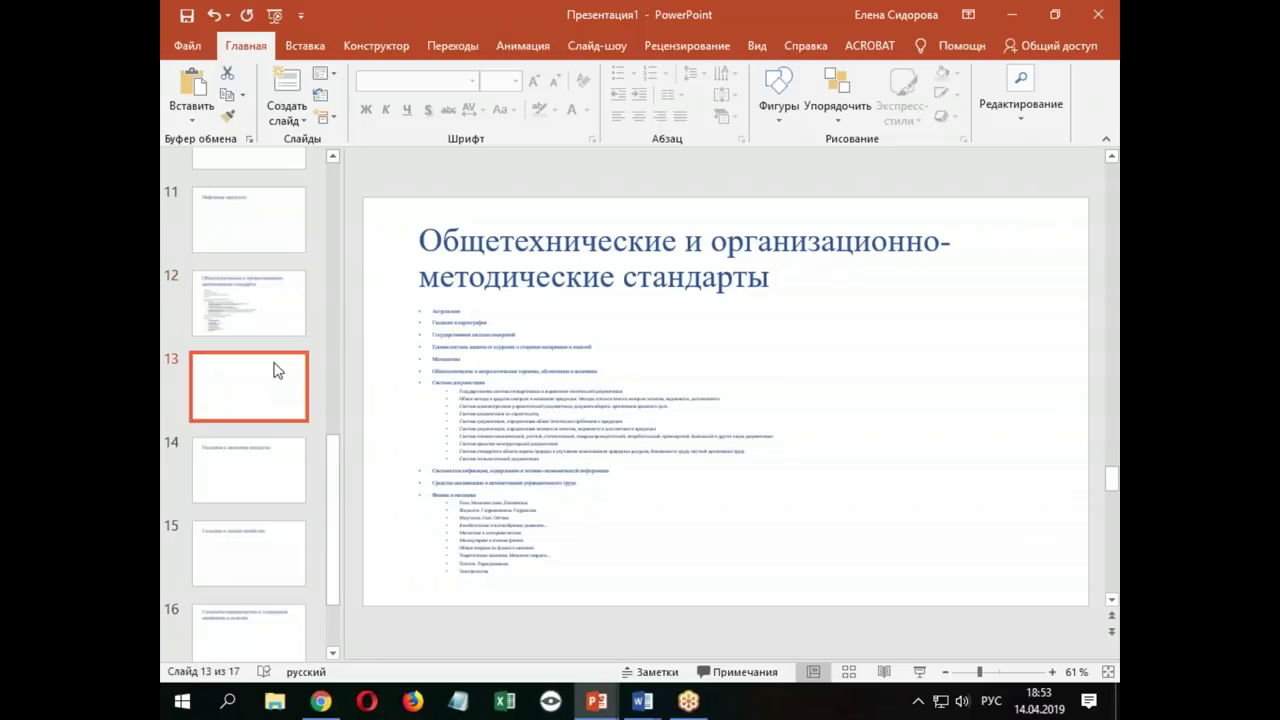
pyautogui.click(253, 322)
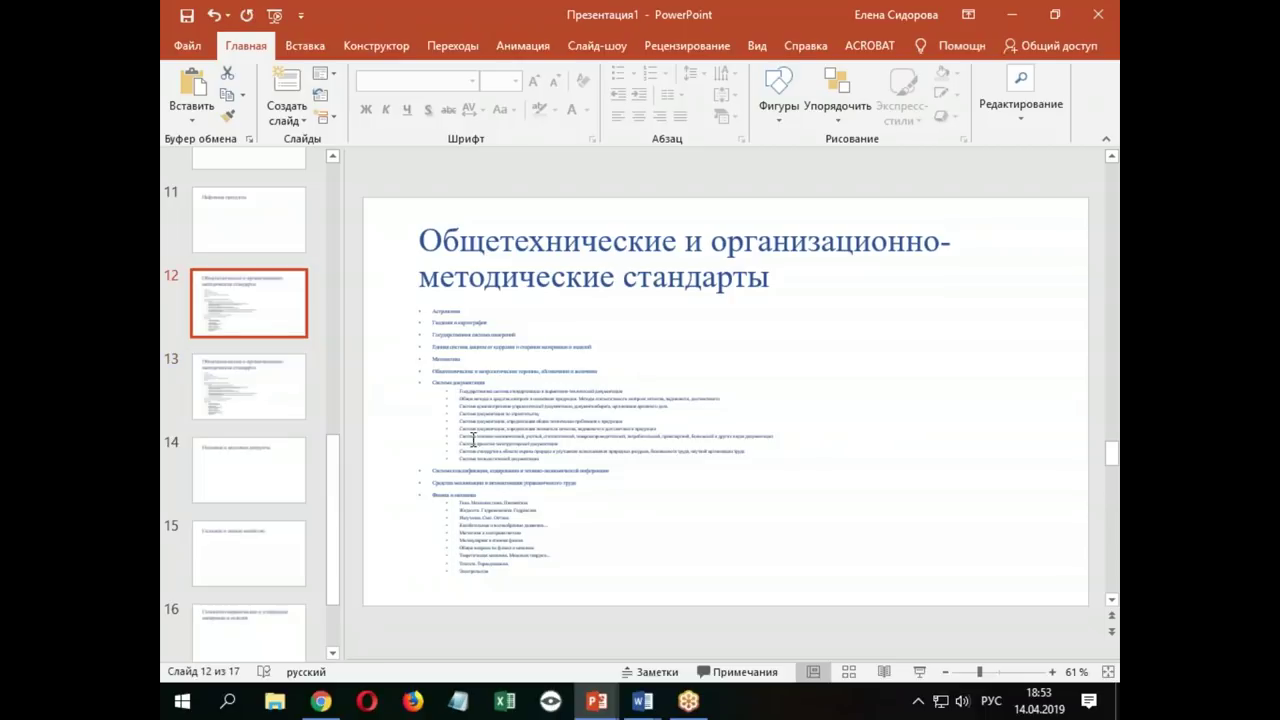
pyautogui.moveTo(430, 470); pyautogui.dragTo(548, 583)
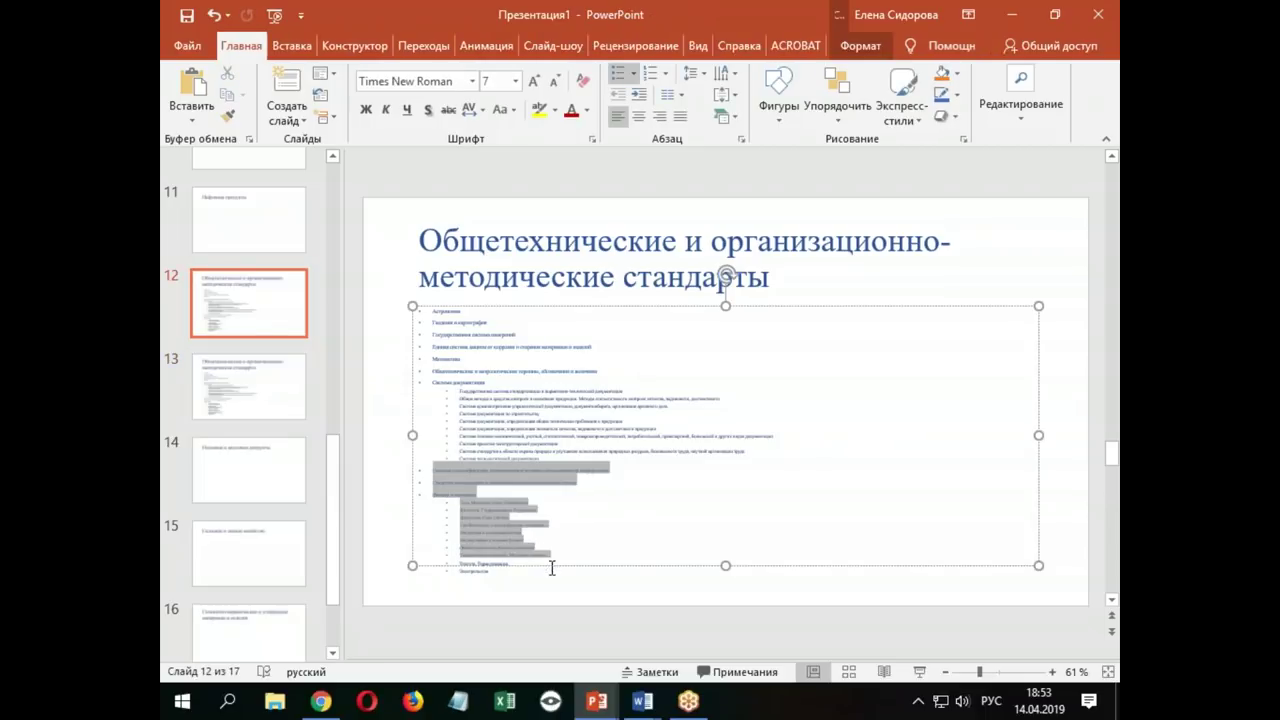
pyautogui.hotkey('ctrl', 'v')
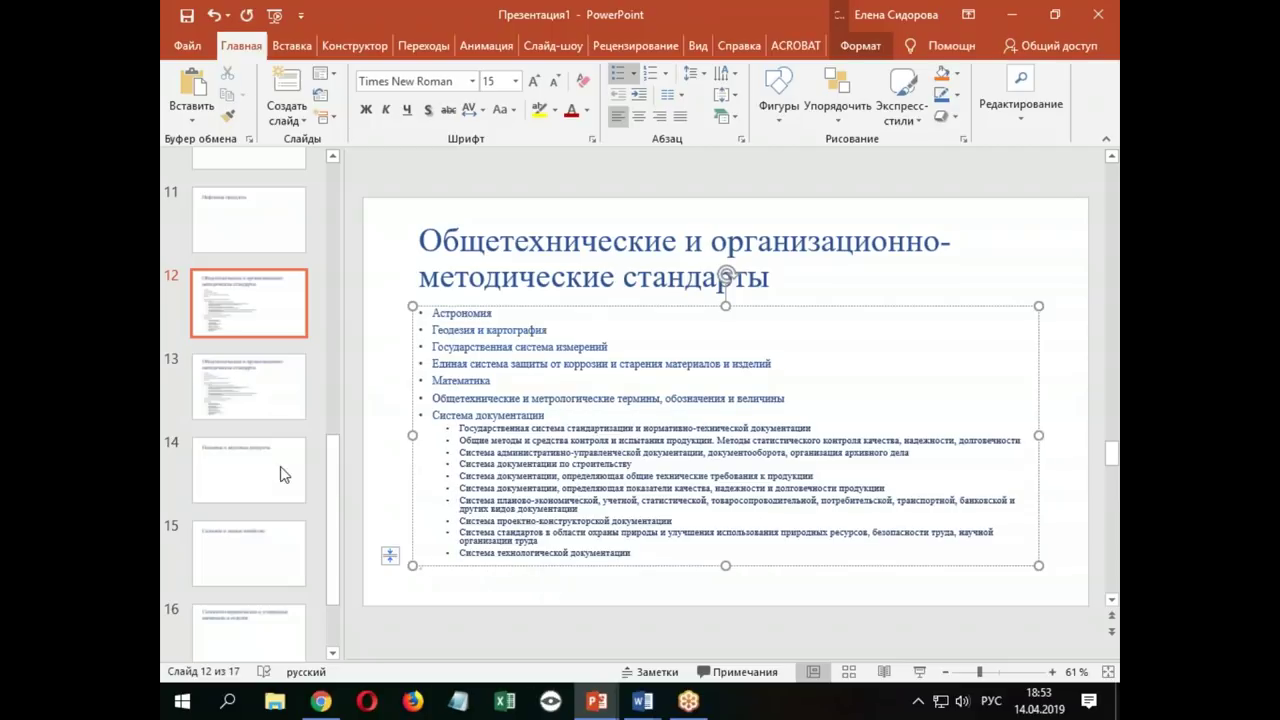
# On slide 13, delete the duplicated first part of the list and the empty first line
pyautogui.click(262, 410)
pyautogui.moveTo(433, 314); pyautogui.dragTo(760, 452)
pyautogui.press('Delete')
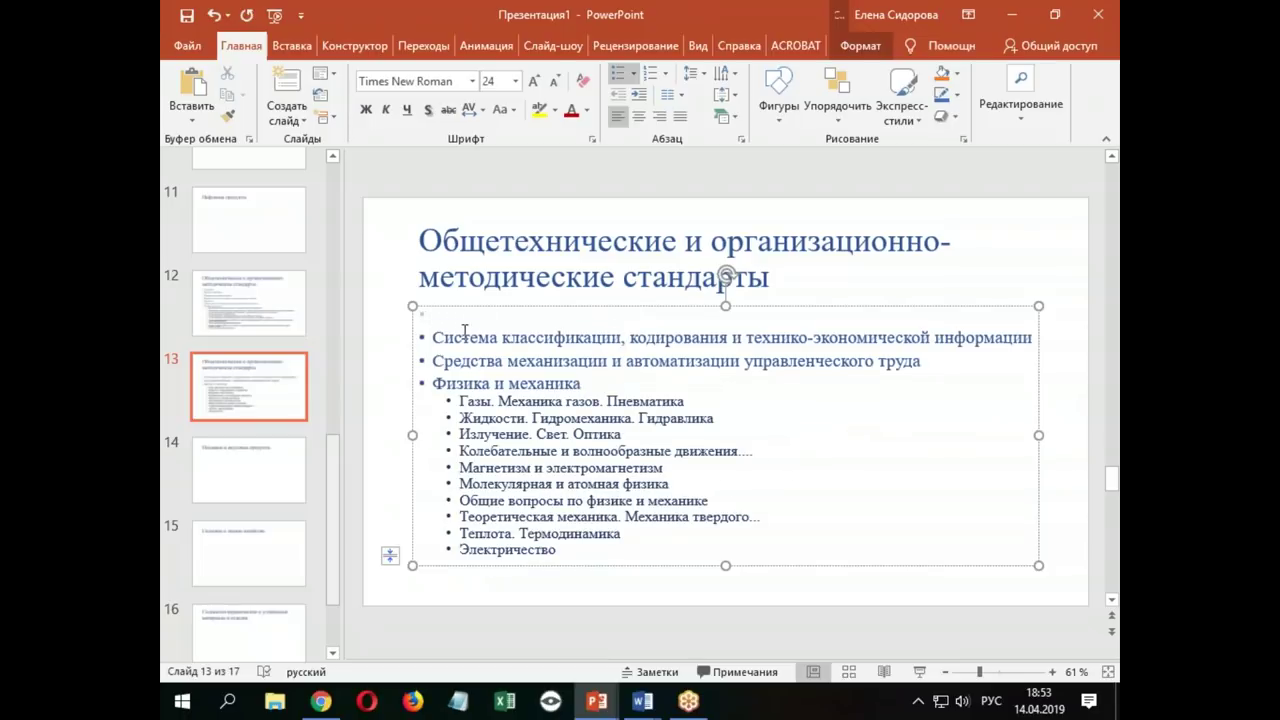
pyautogui.press('BackSpace')
pyautogui.press('Delete')
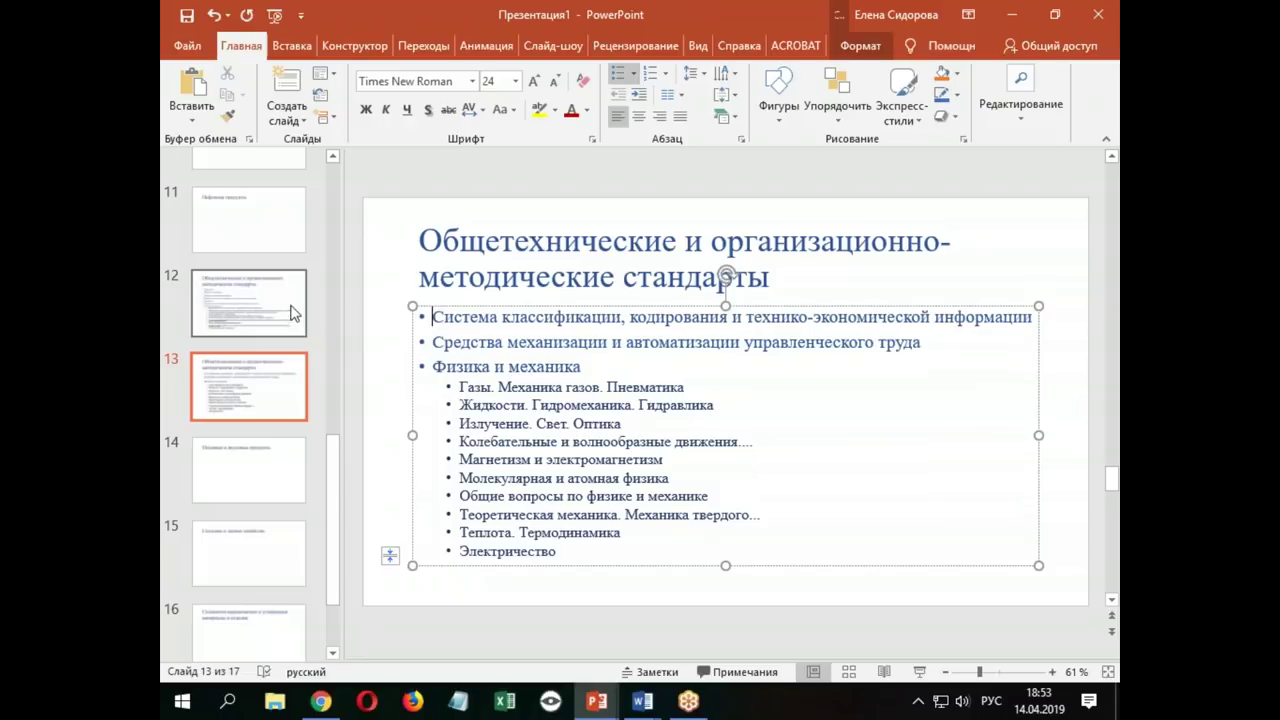
# Select all of slide 12's list text and look over the bullet styles without changing them
pyautogui.click(286, 305)
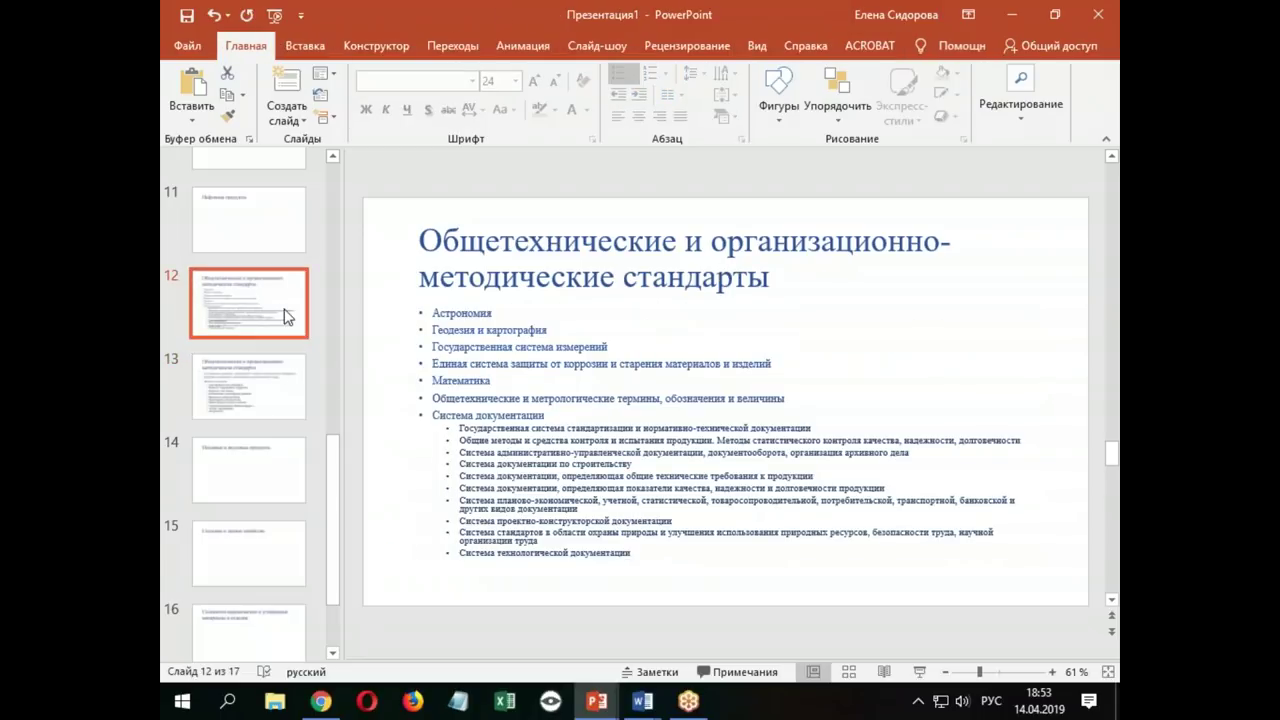
pyautogui.click(508, 347)
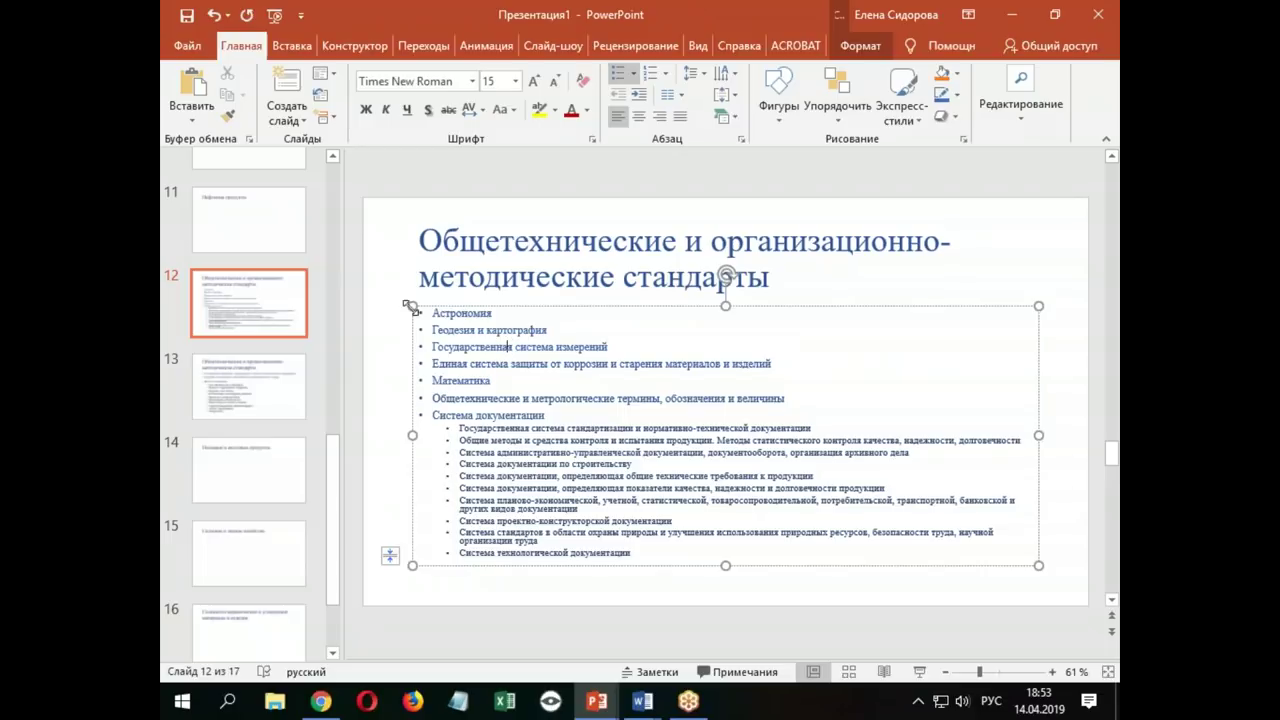
pyautogui.moveTo(430, 313); pyautogui.dragTo(835, 560)
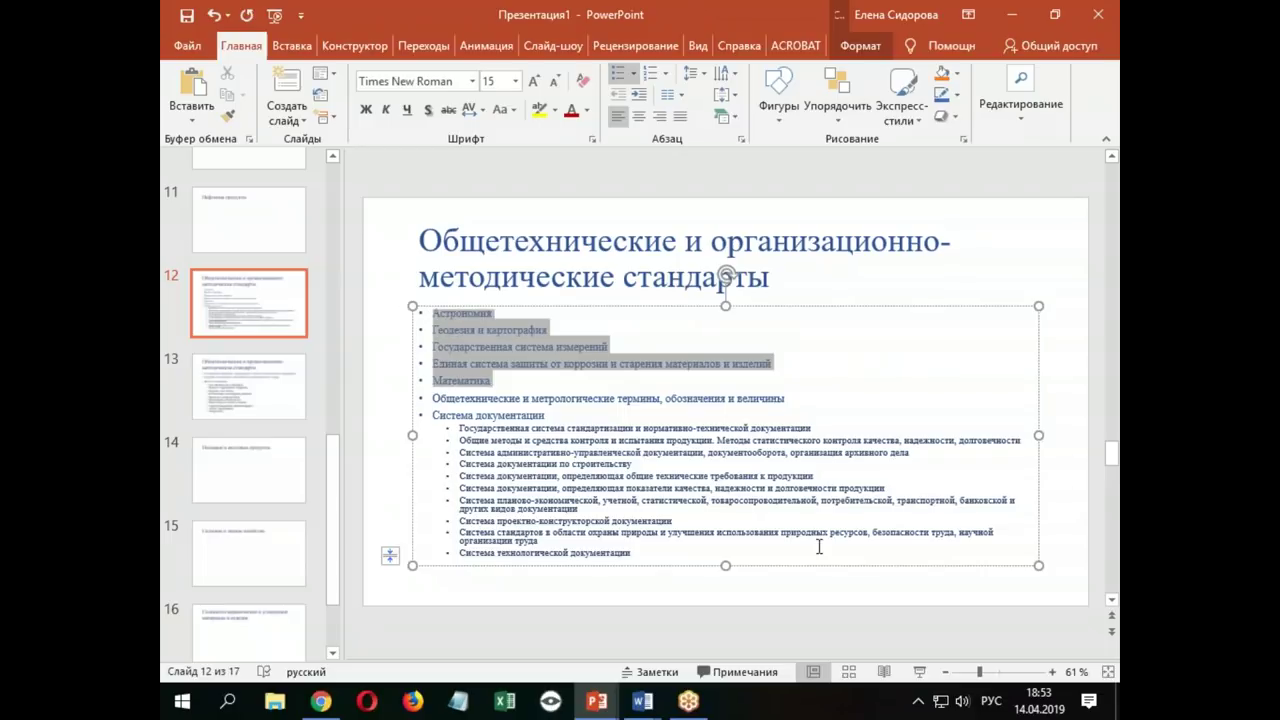
pyautogui.click(633, 75)
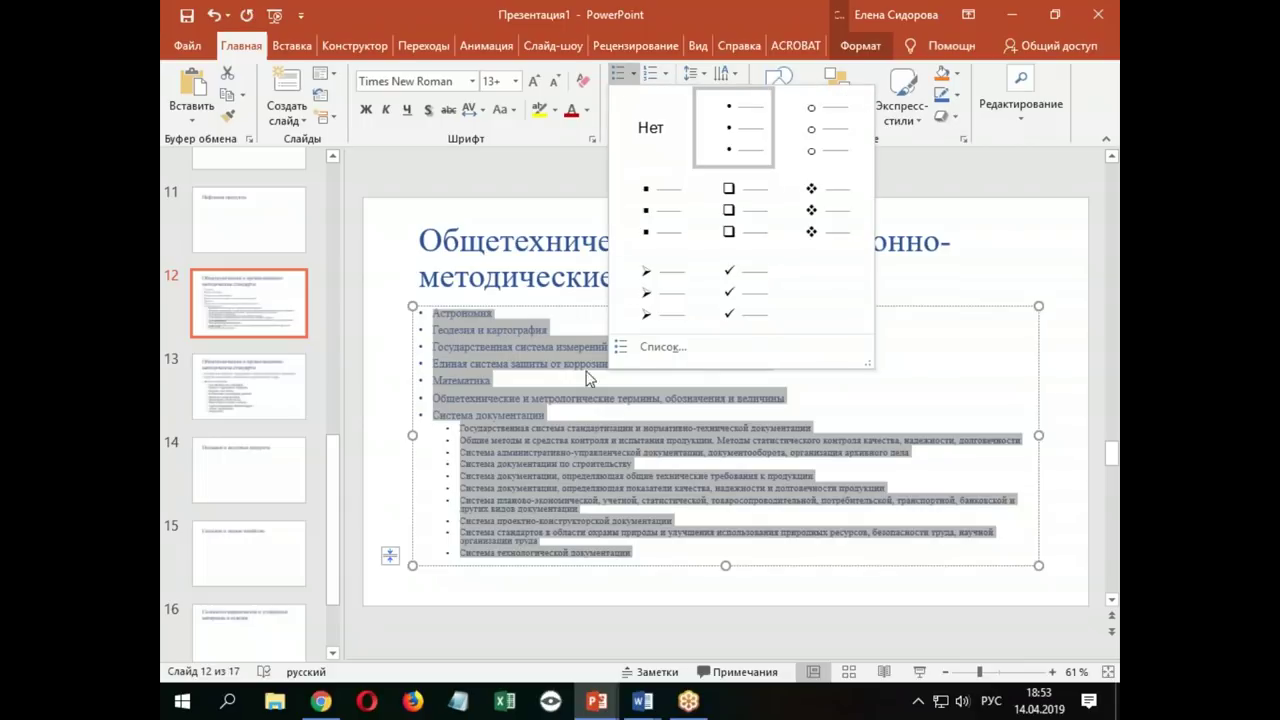
pyautogui.press('Escape')
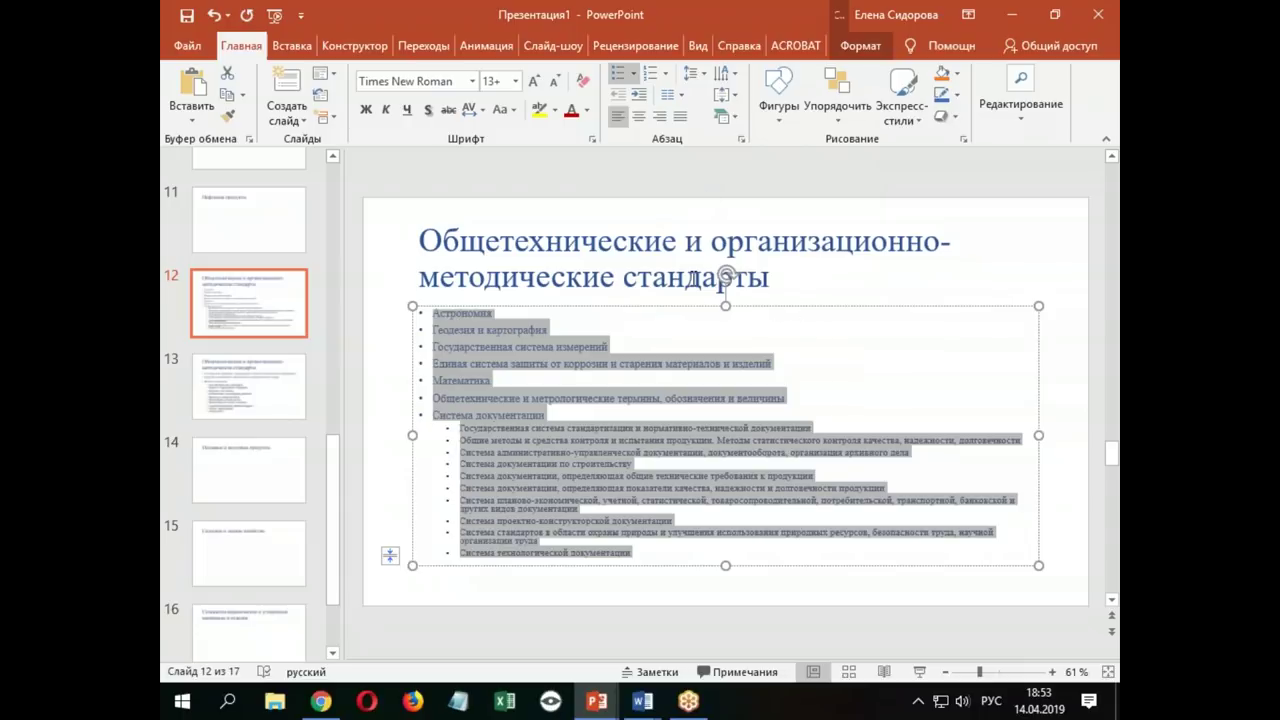
# Select slide 12's seven top-level topics, preview numbering, undo it, and return to bullet styles
pyautogui.click(596, 327)
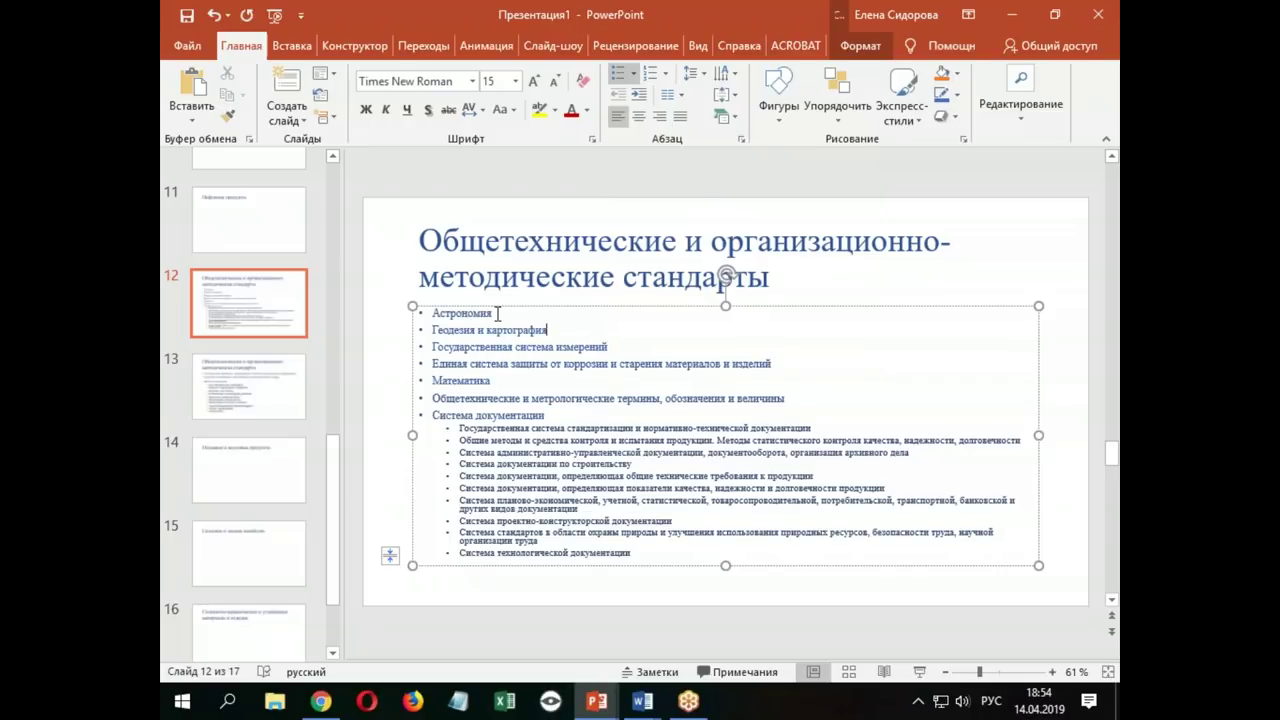
pyautogui.moveTo(432, 313); pyautogui.dragTo(545, 416)
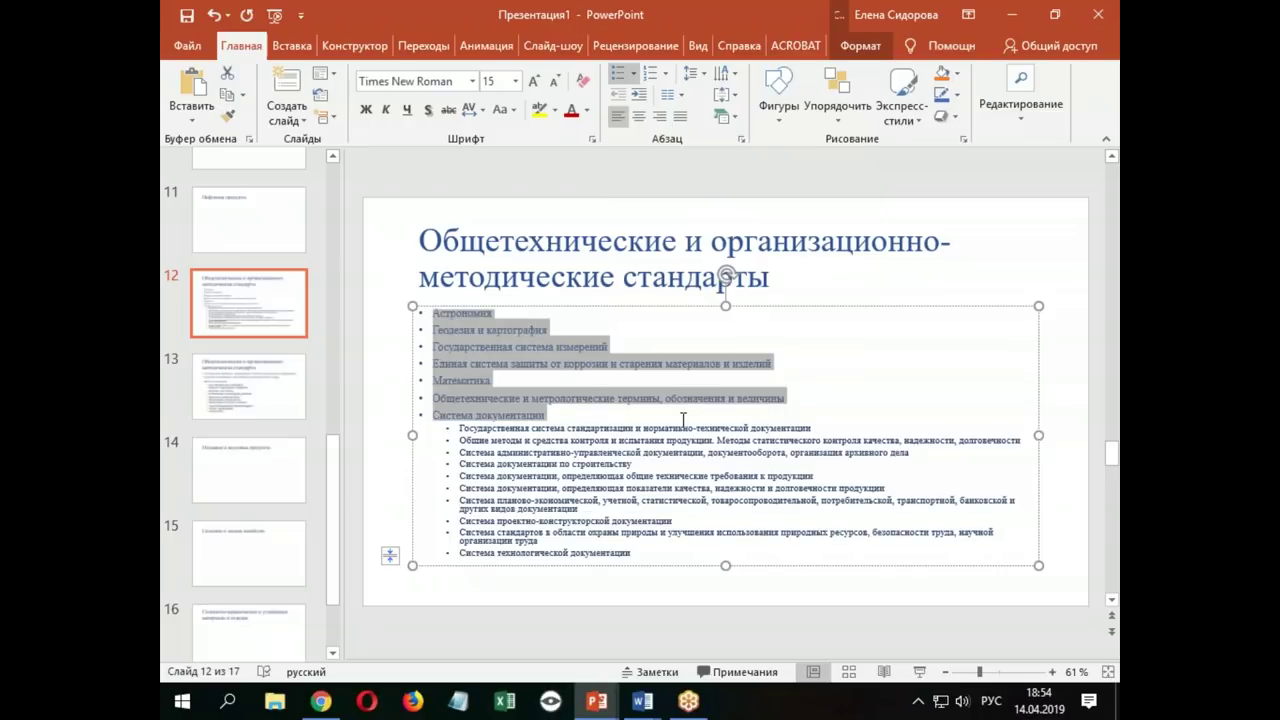
pyautogui.click(634, 74)
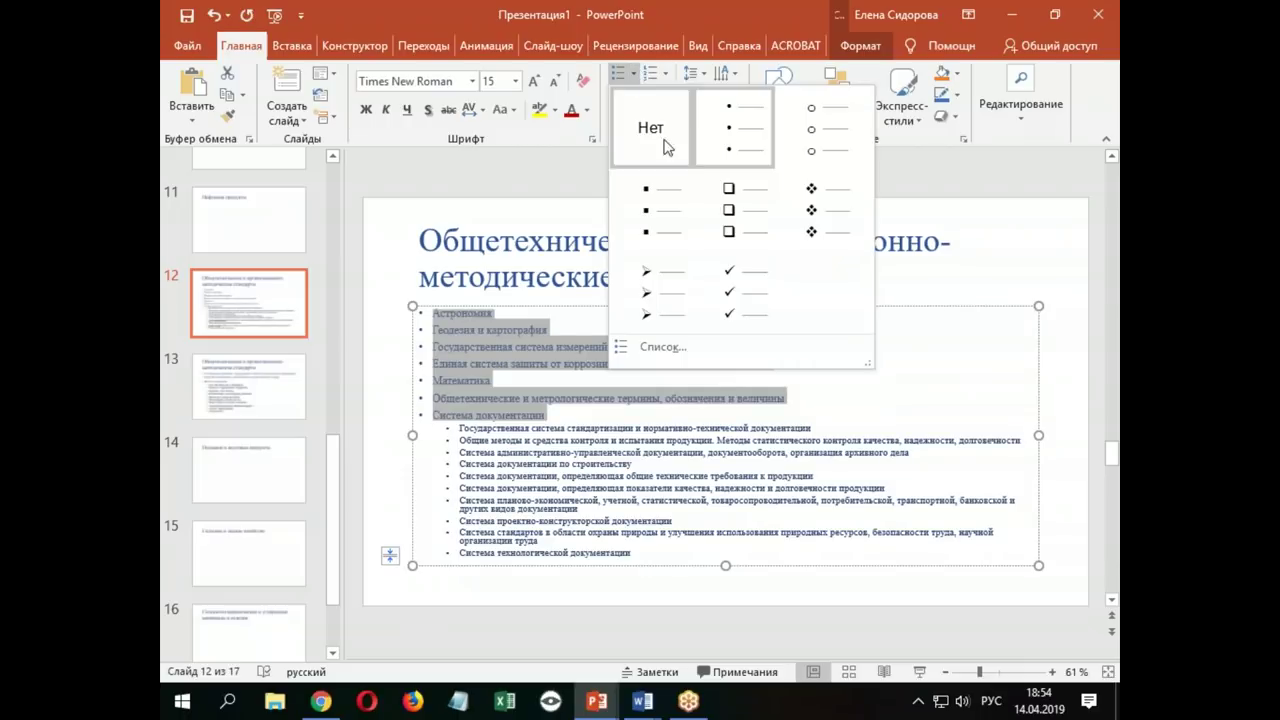
pyautogui.click(665, 74)
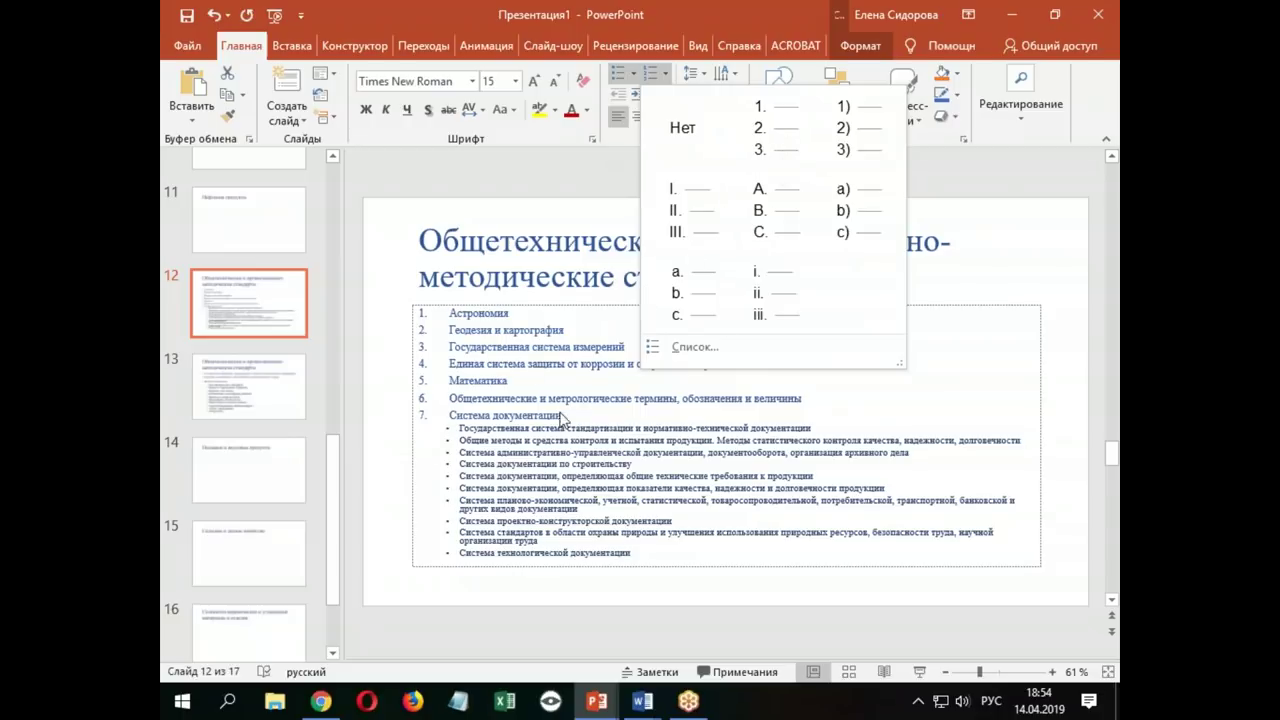
pyautogui.click(590, 415)
pyautogui.hotkey('ctrl', 'z')
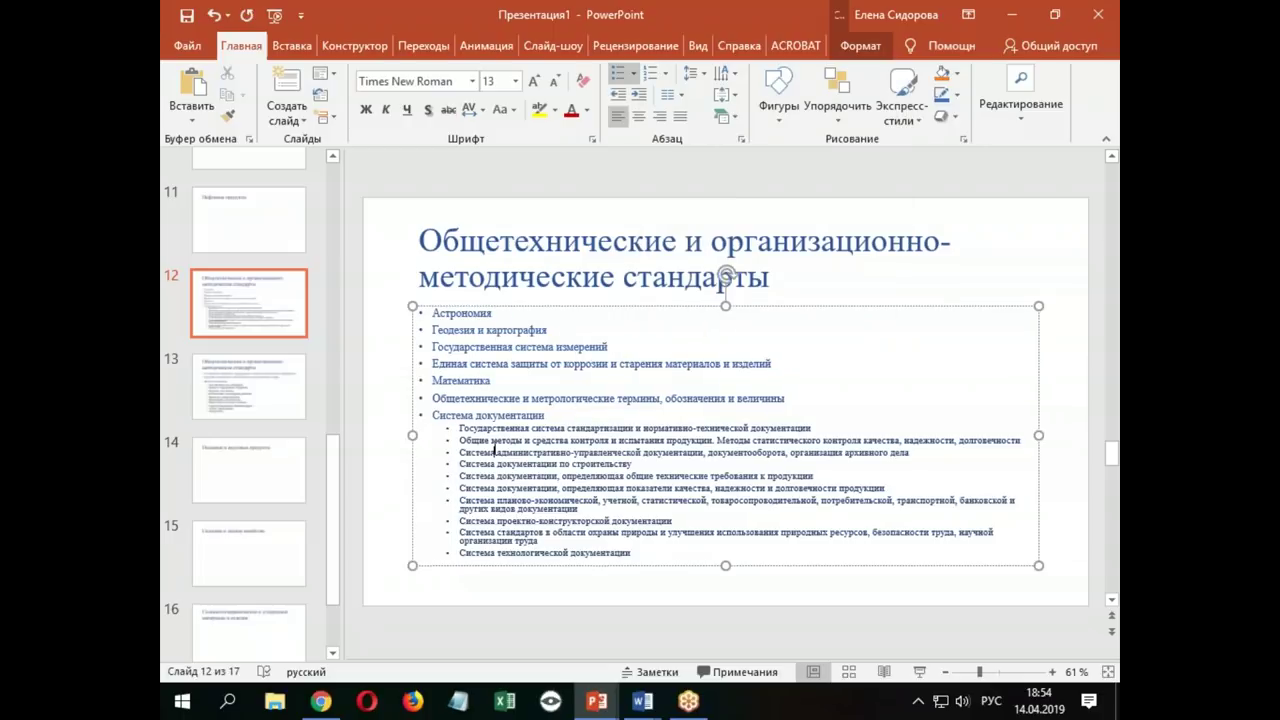
pyautogui.moveTo(435, 313); pyautogui.dragTo(583, 411)
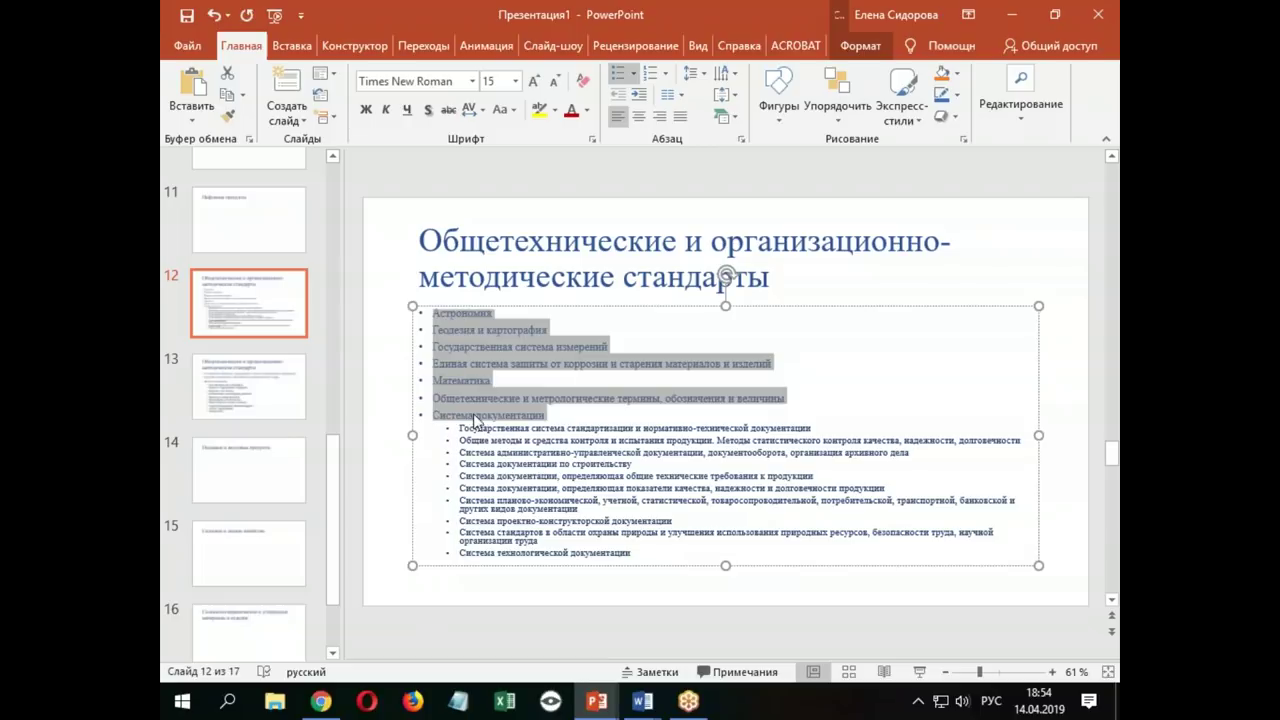
pyautogui.click(633, 74)
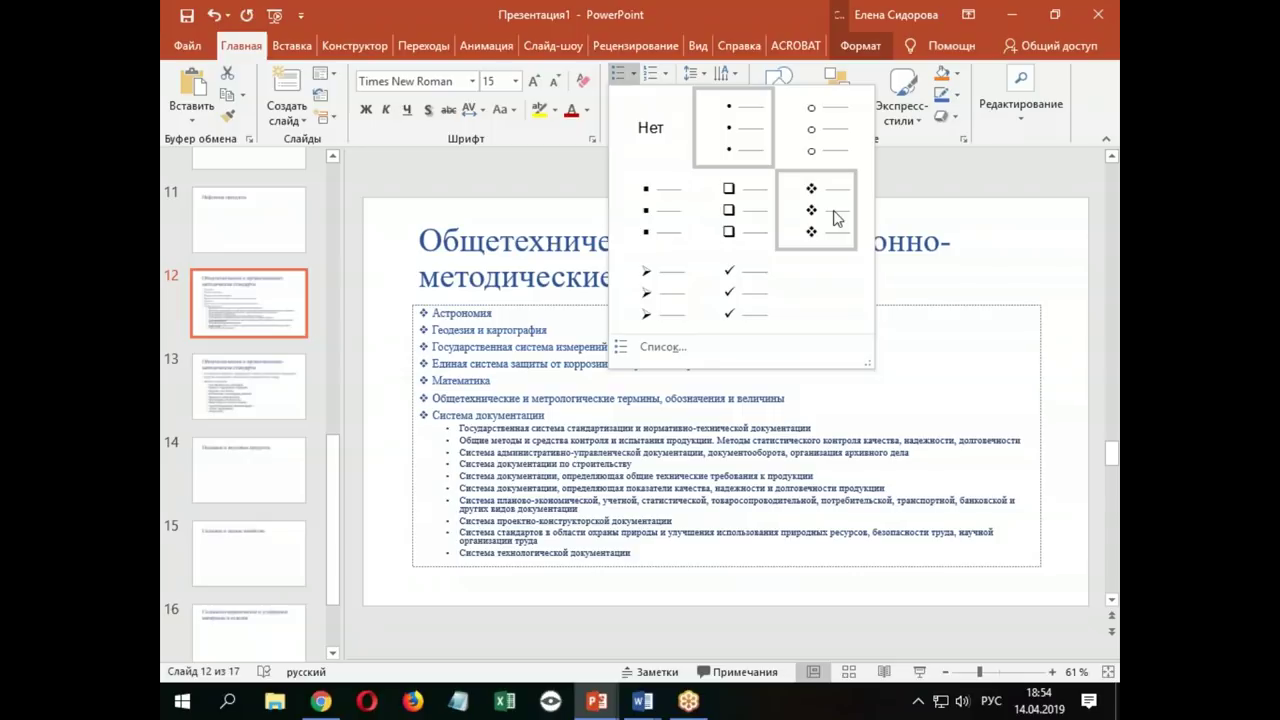
# Choose a Wingdings check-box symbol as the bullet for the top-level topics
pyautogui.click(651, 348)
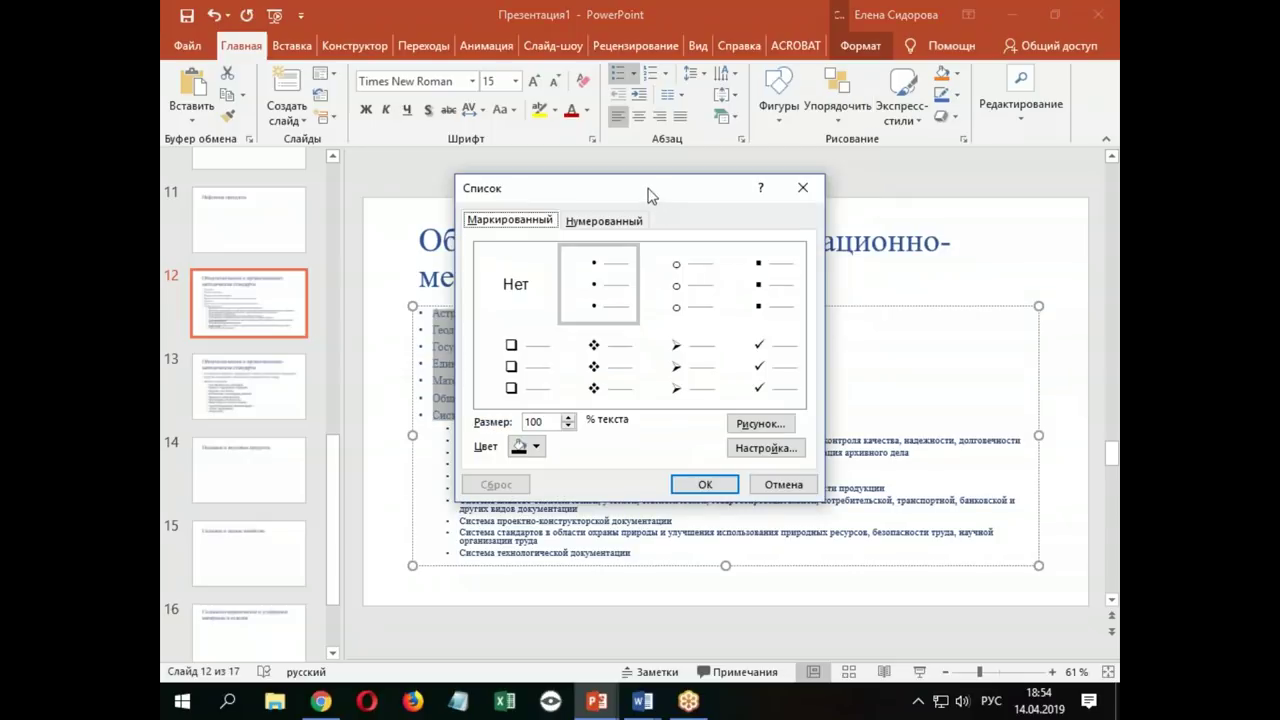
pyautogui.moveTo(646, 190); pyautogui.dragTo(700, 85)
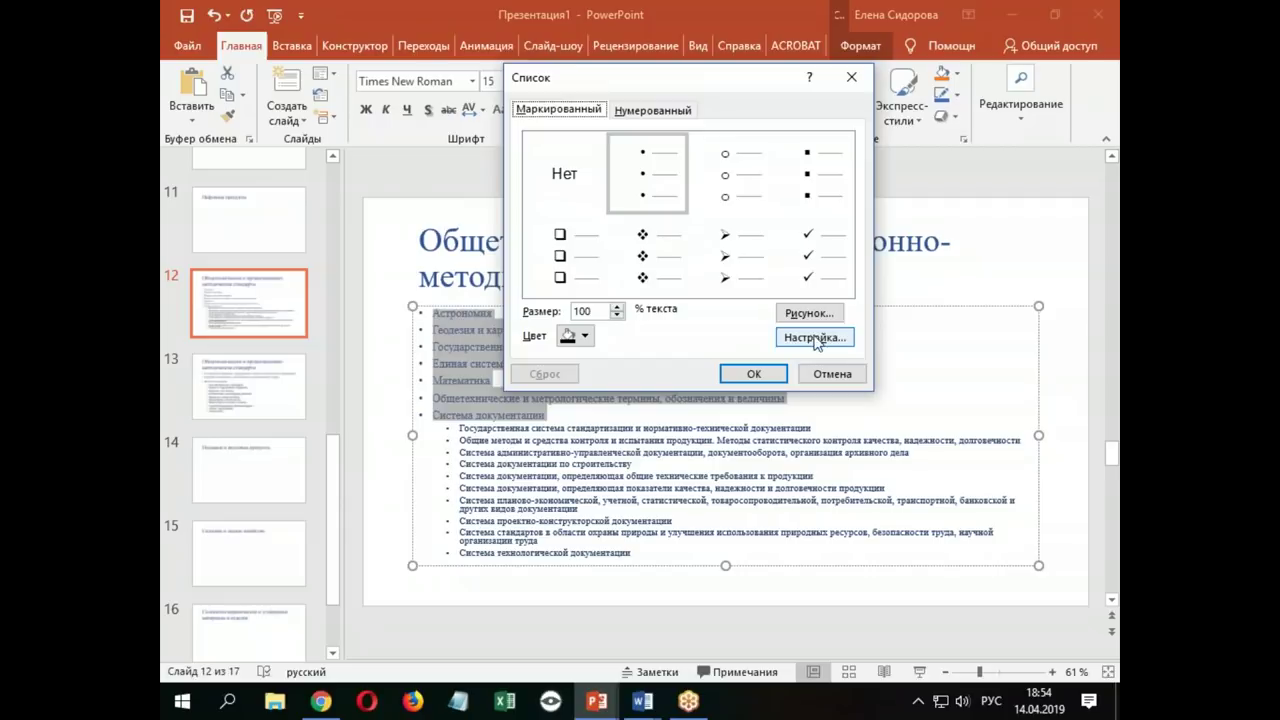
pyautogui.click(810, 342)
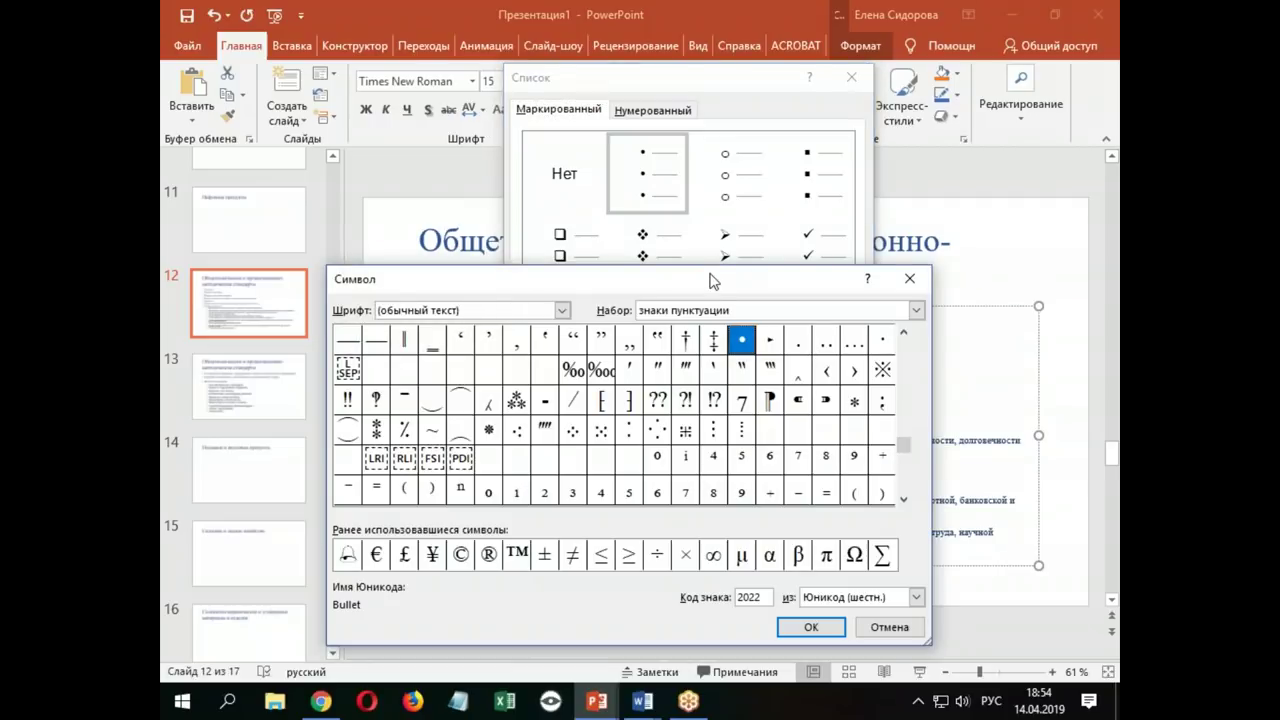
pyautogui.moveTo(713, 281); pyautogui.dragTo(791, 104)
pyautogui.click(639, 133)
pyautogui.scroll(-5, 524, 200)
pyautogui.scroll(-6, 524, 200)
pyautogui.scroll(-6, 524, 200)
pyautogui.moveTo(641, 187); pyautogui.dragTo(642, 210)
pyautogui.scroll(3, 528, 200)
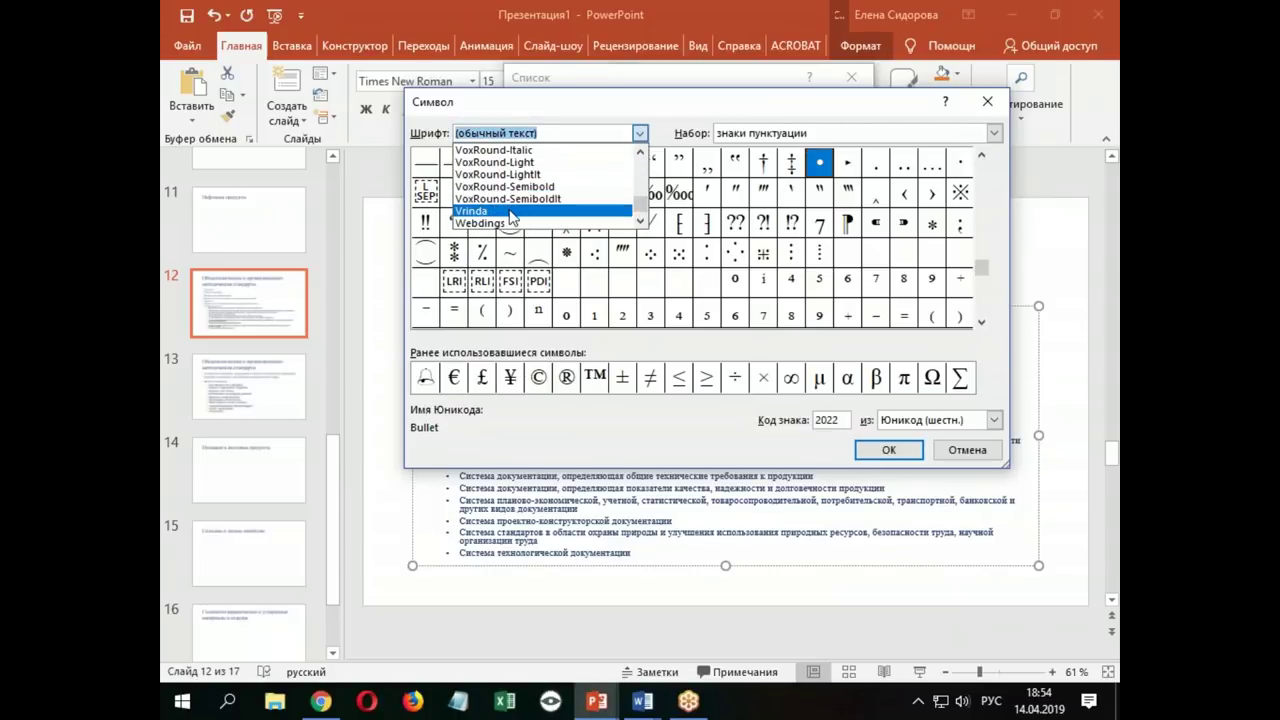
pyautogui.scroll(-3, 511, 218)
pyautogui.scroll(3, 509, 214)
pyautogui.scroll(-1, 505, 218)
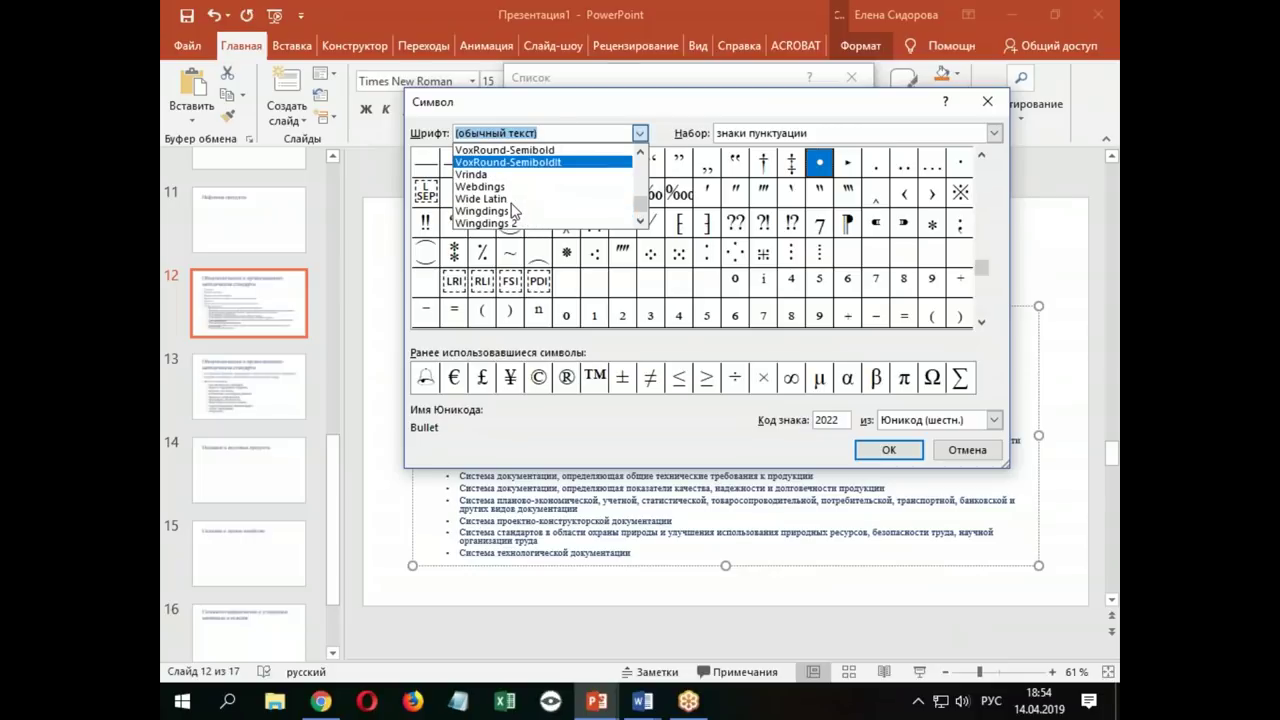
pyautogui.click(503, 214)
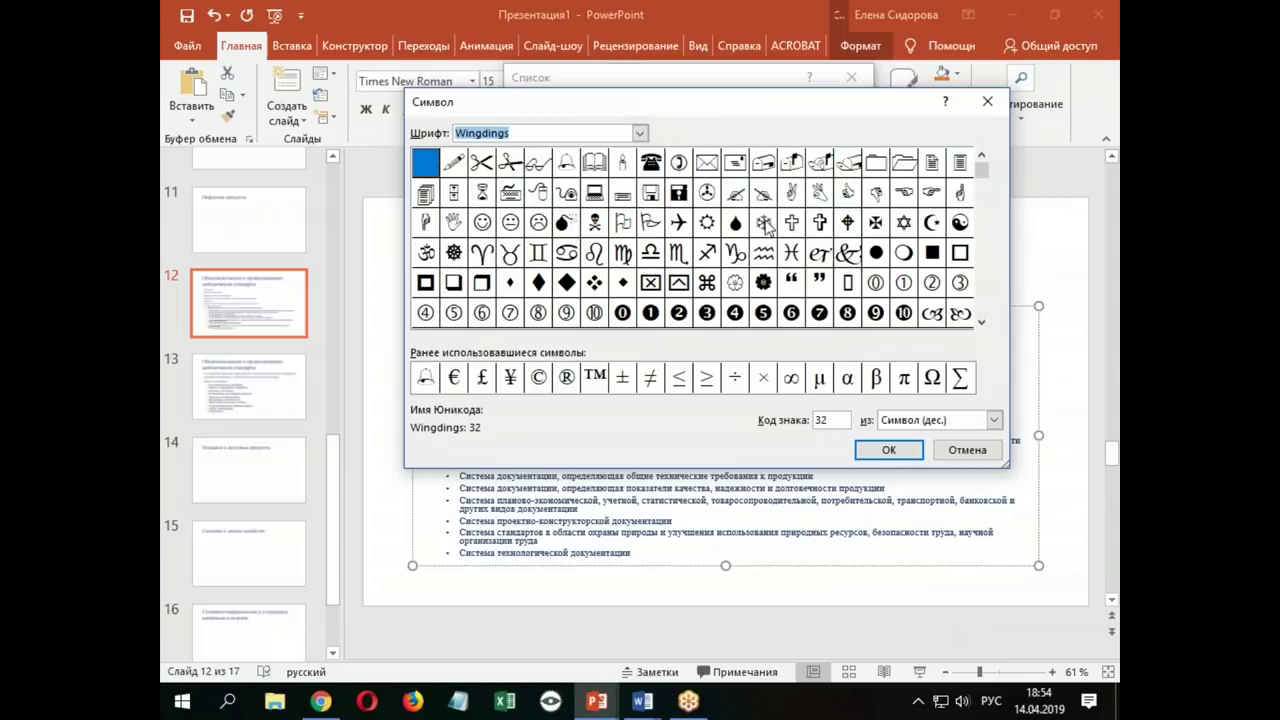
pyautogui.click(651, 193)
pyautogui.click(888, 450)
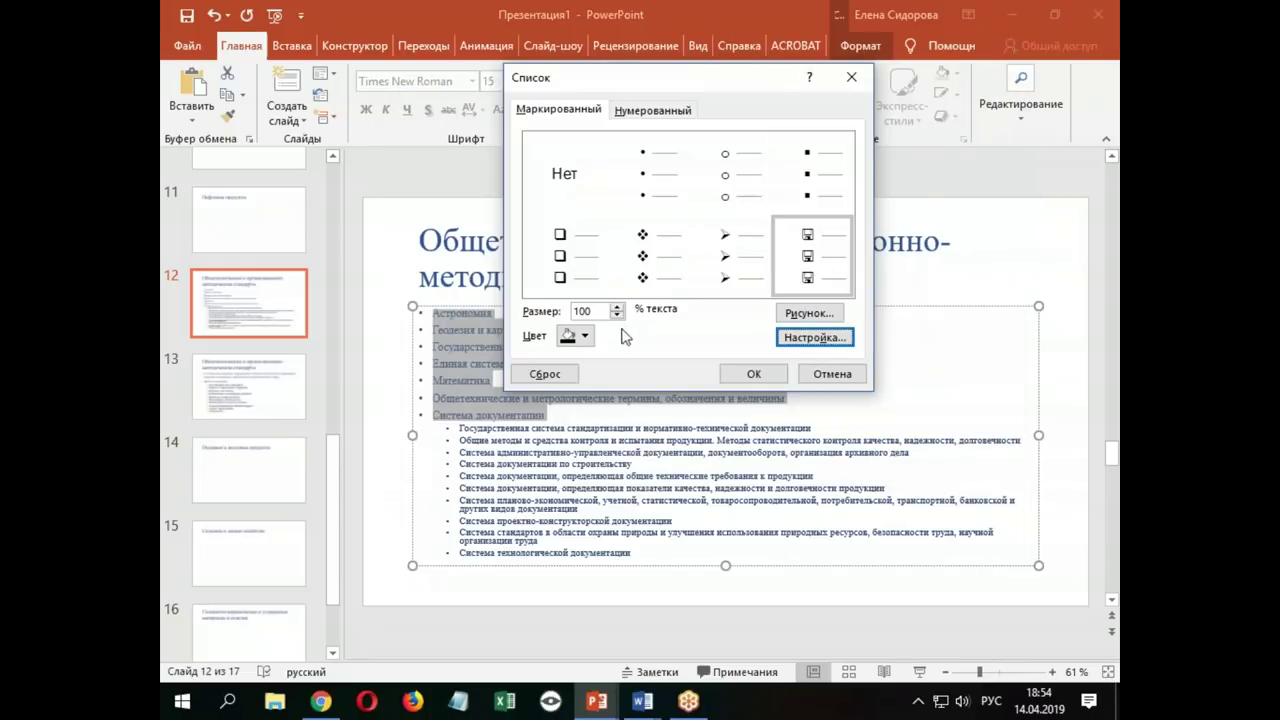
# Colour the symbol bullets orange at 120% of text size and apply them
pyautogui.click(575, 336)
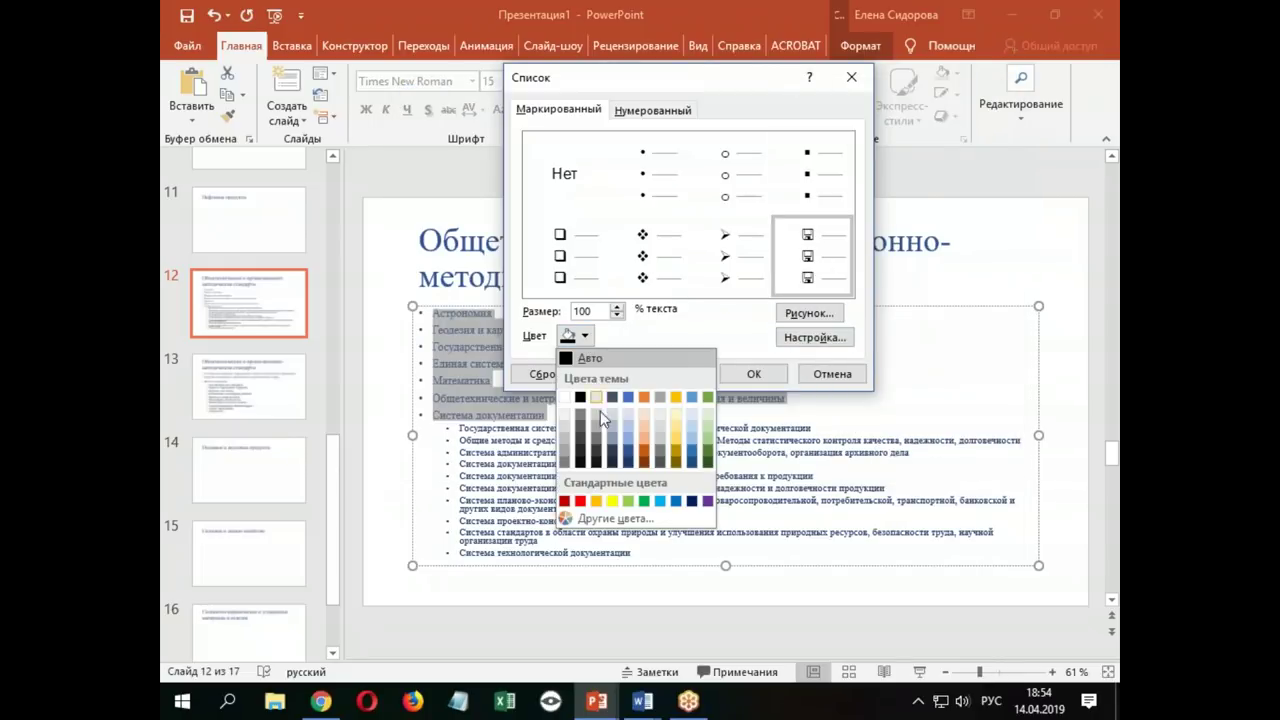
pyautogui.click(650, 455)
pyautogui.doubleClick(617, 309)
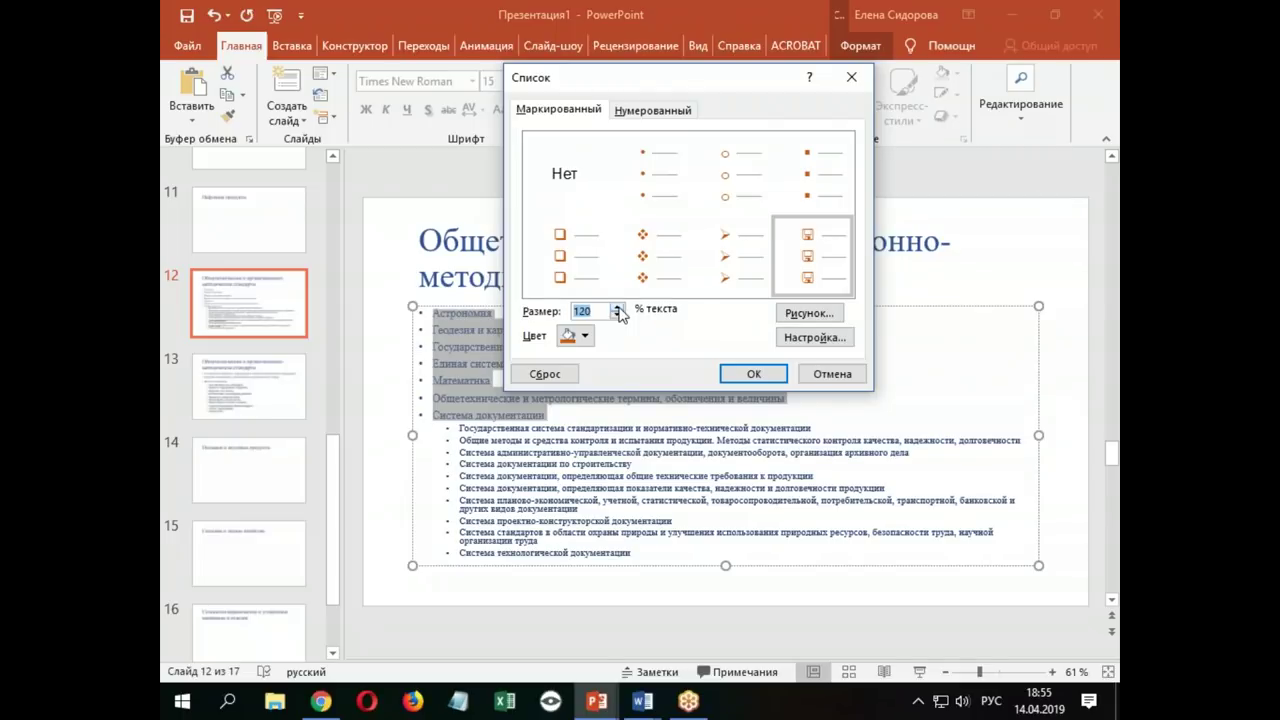
pyautogui.click(751, 373)
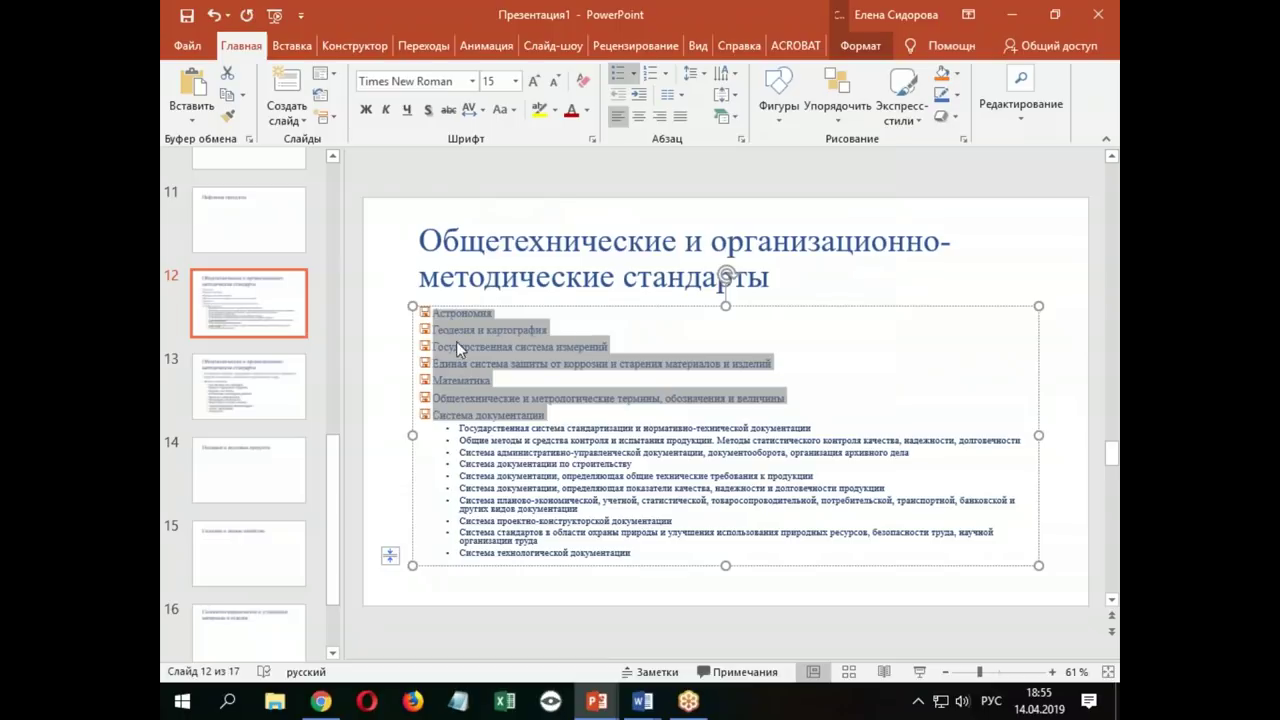
pyautogui.click(481, 430)
pyautogui.click(250, 382)
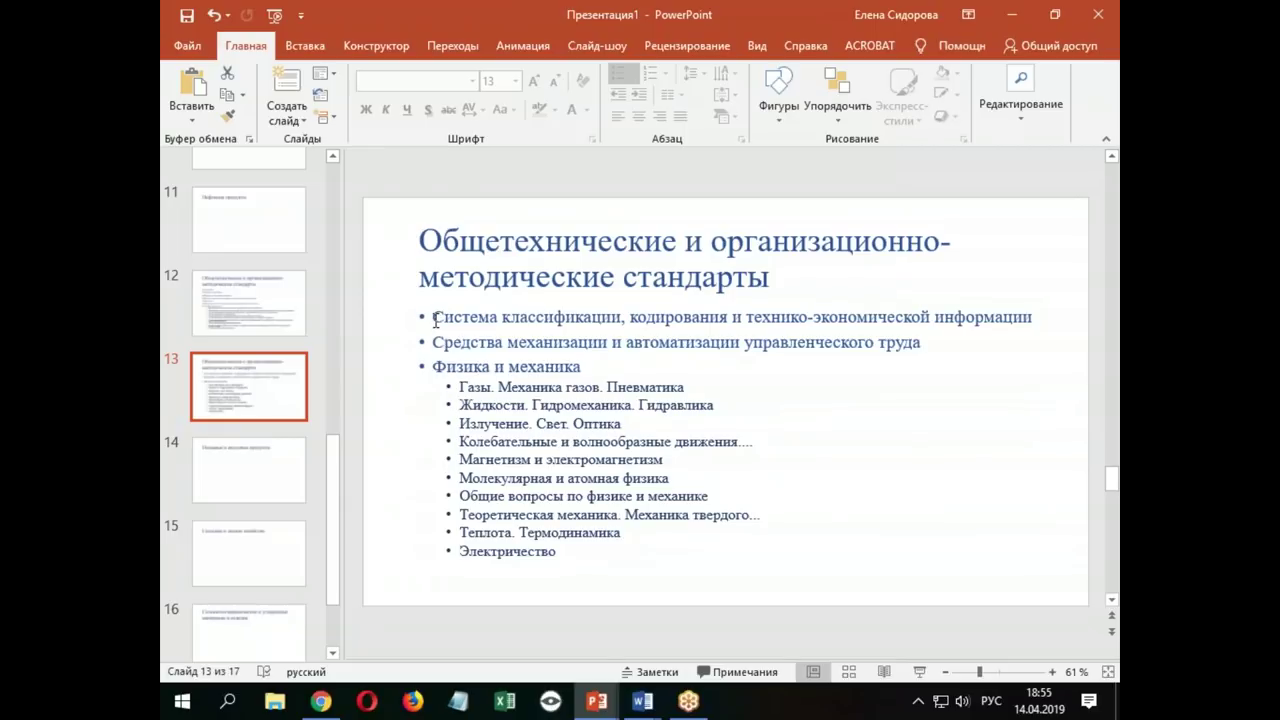
# Select the sub-items under Система документации and look through local folders for a bullet picture
pyautogui.click(281, 312)
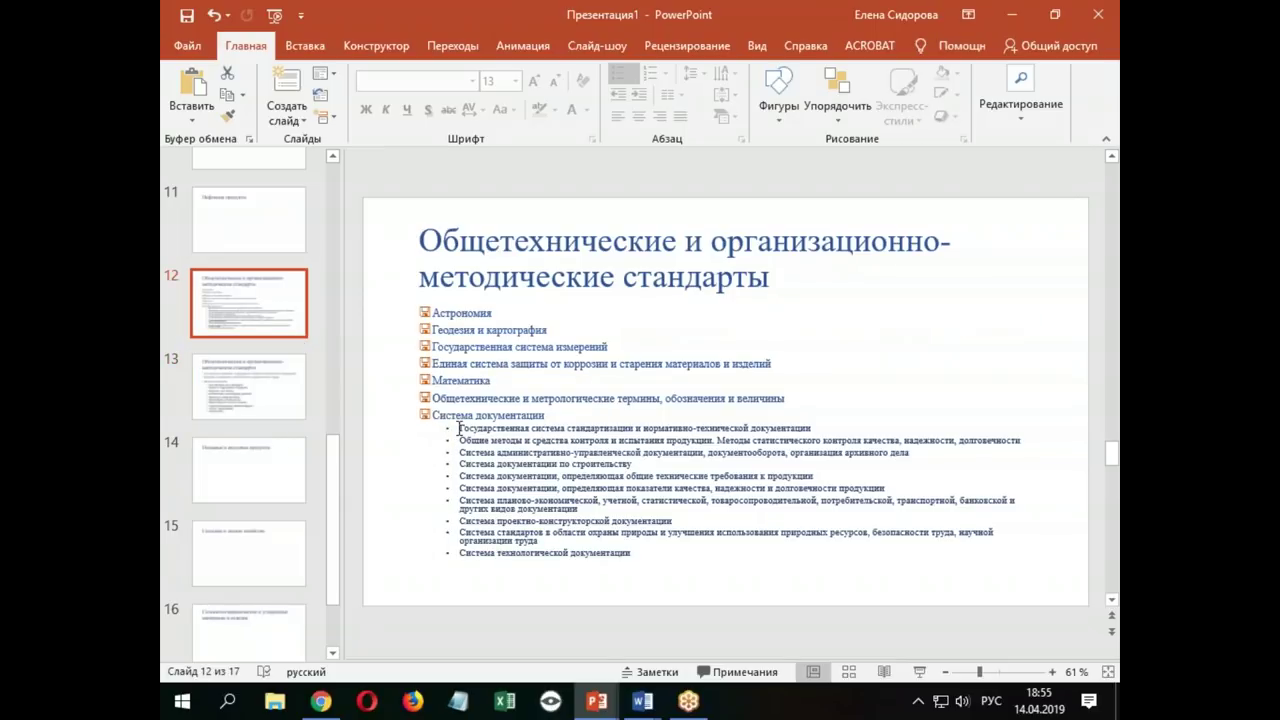
pyautogui.moveTo(459, 428); pyautogui.dragTo(632, 553)
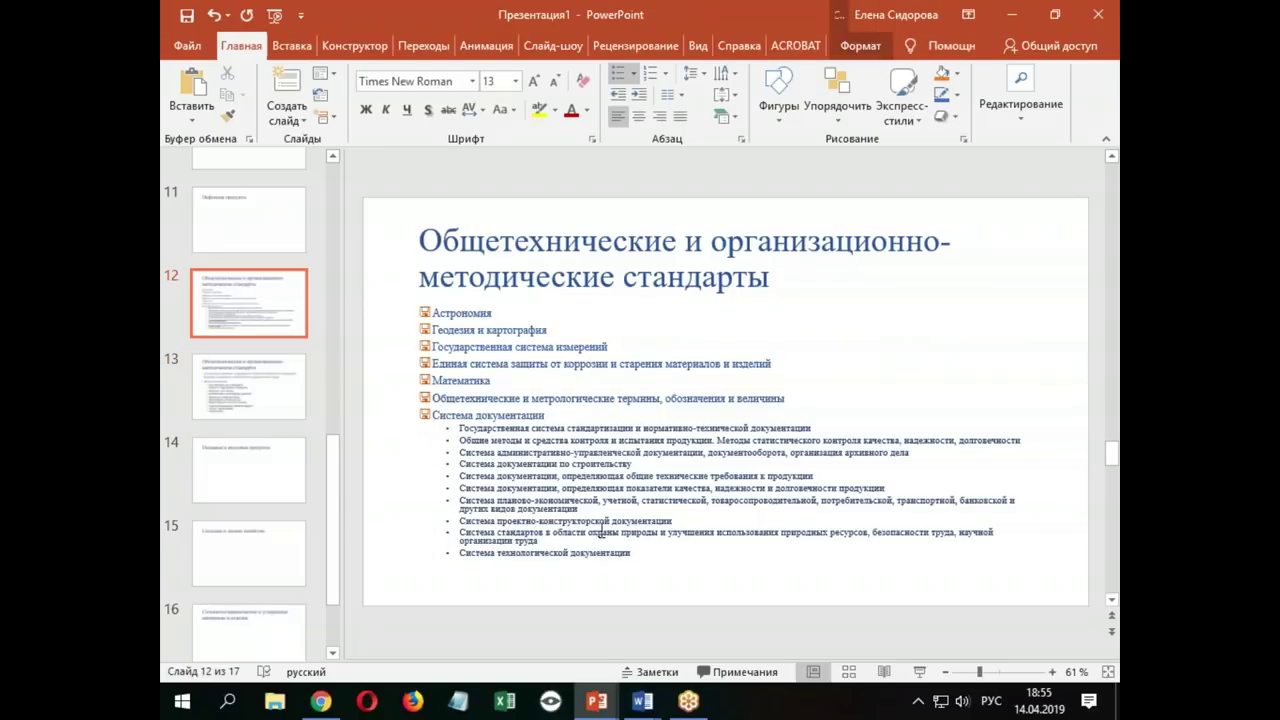
pyautogui.click(633, 74)
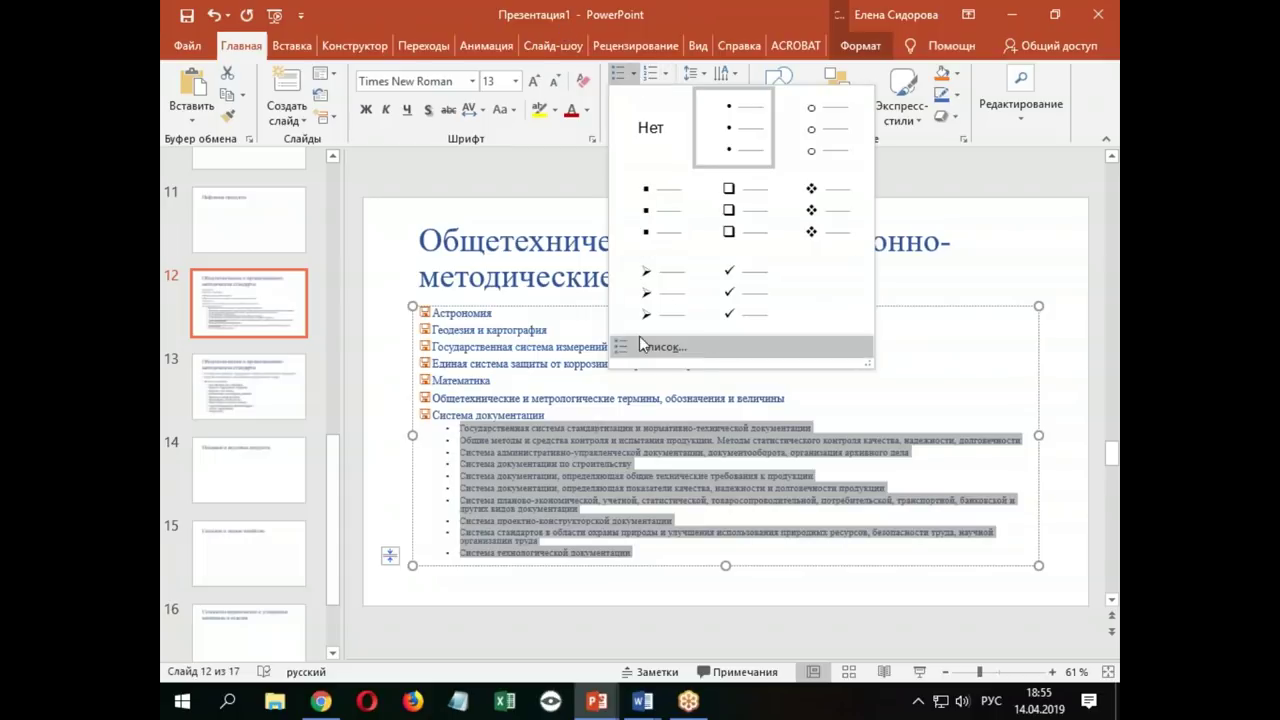
pyautogui.click(652, 346)
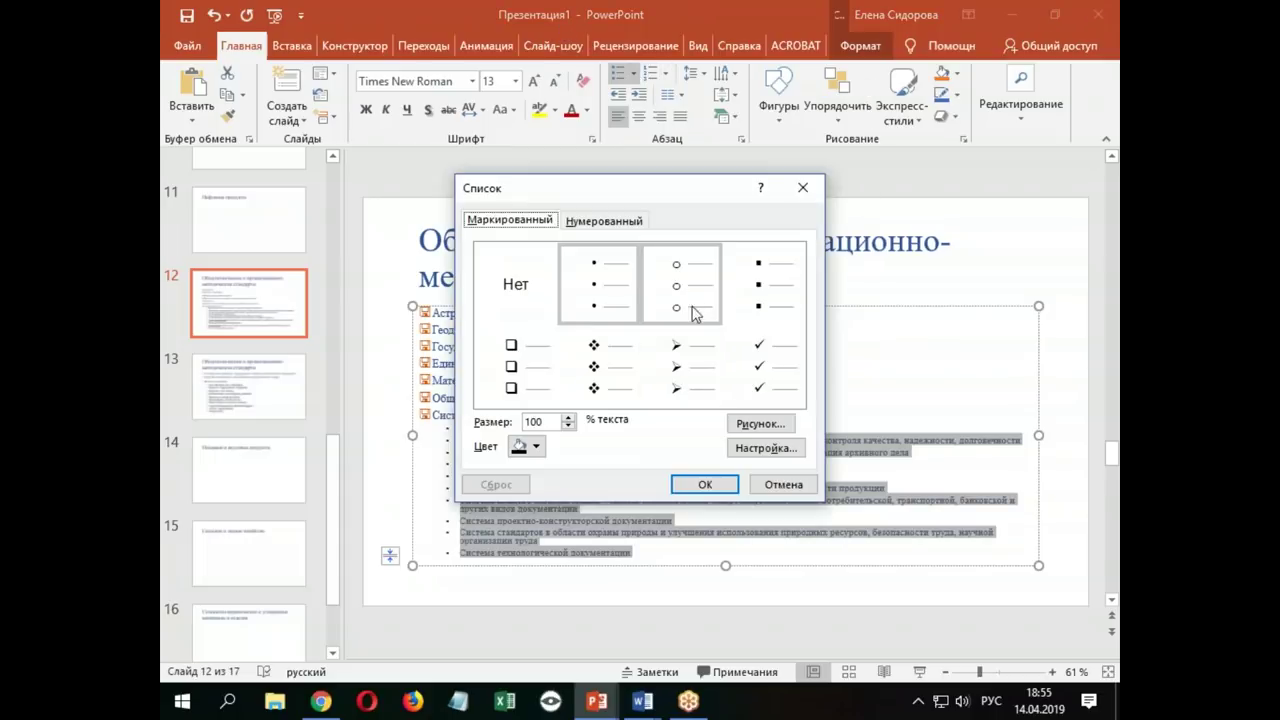
pyautogui.click(760, 425)
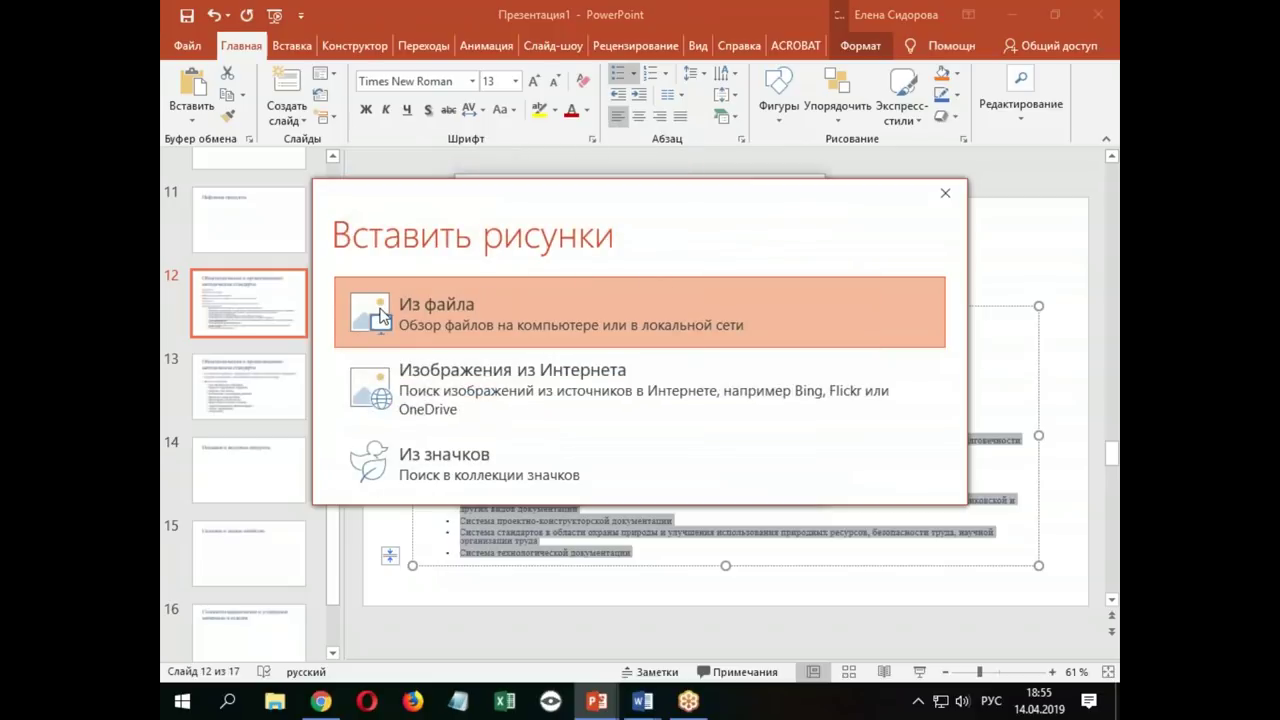
pyautogui.click(383, 316)
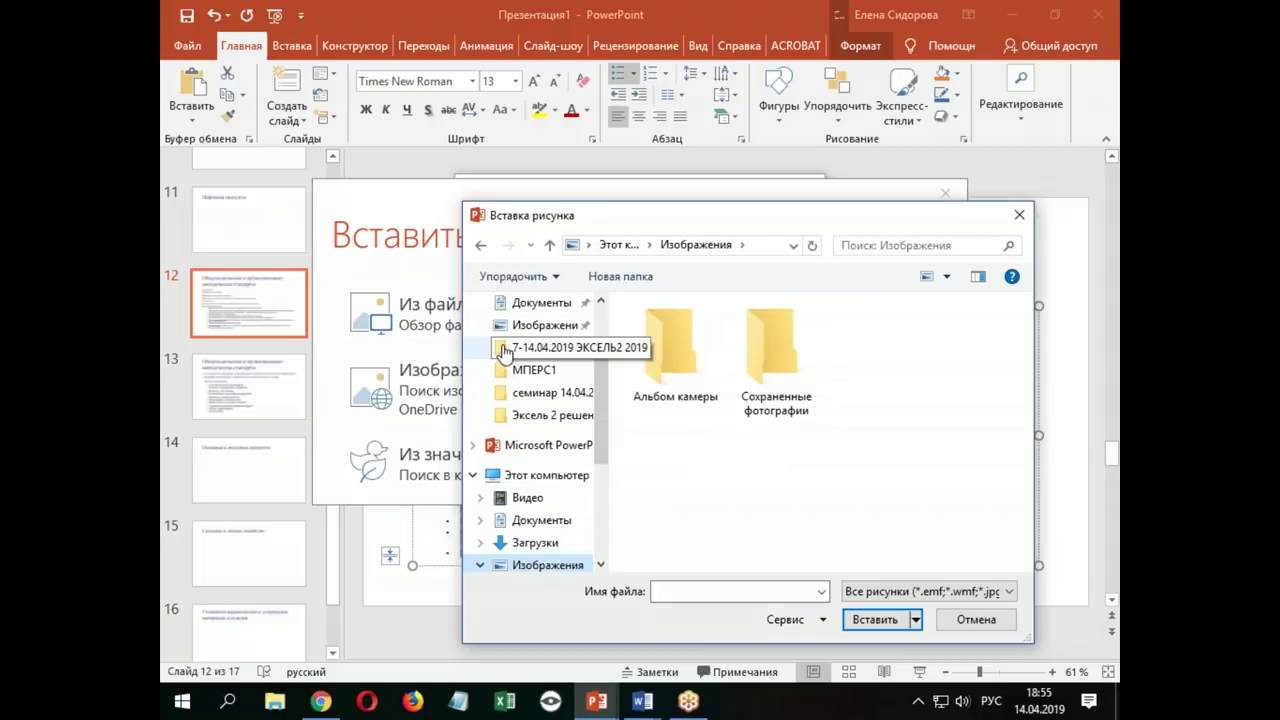
pyautogui.doubleClick(763, 347)
pyautogui.click(540, 432)
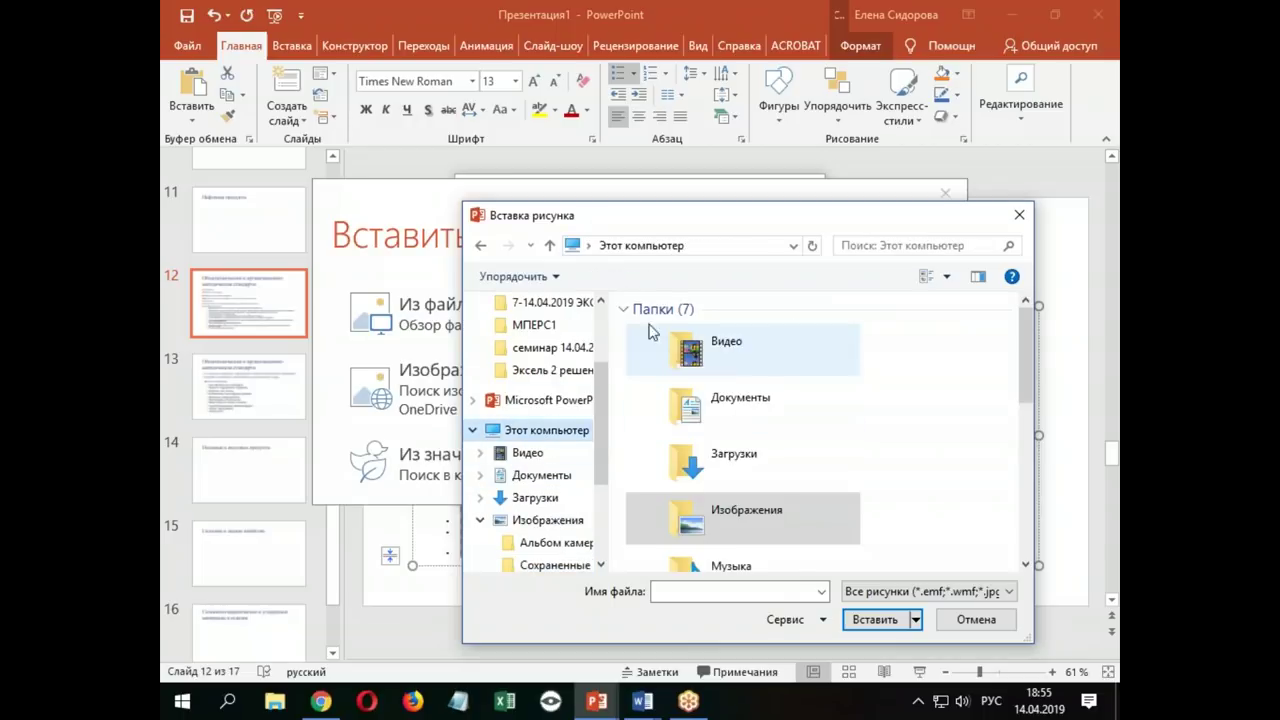
pyautogui.doubleClick(728, 516)
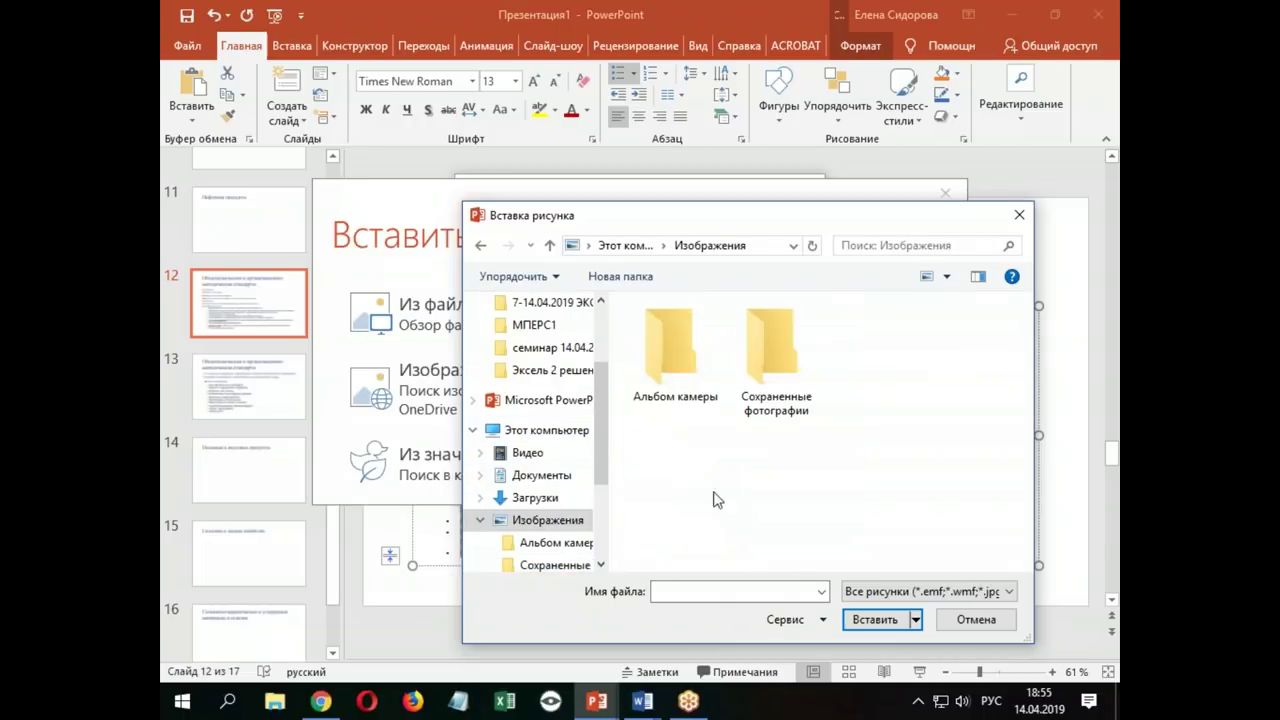
pyautogui.click(481, 245)
pyautogui.click(1019, 215)
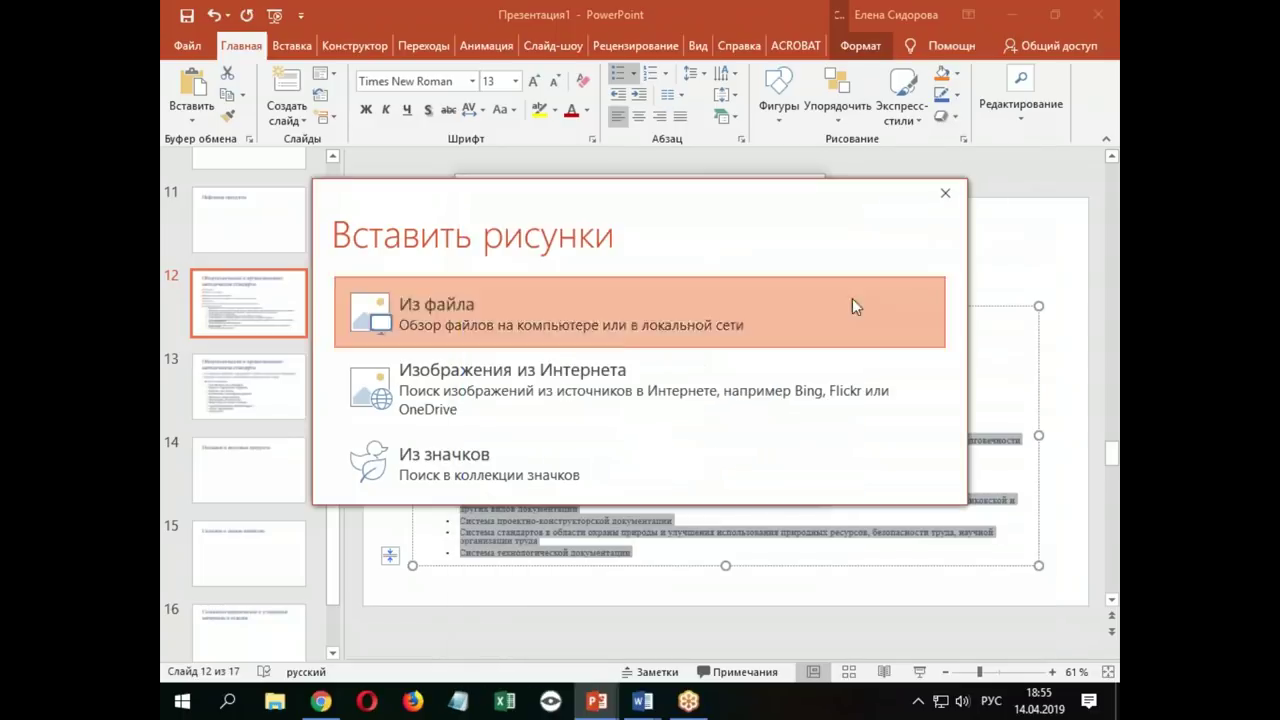
# Insert the red apple picture from the online apple category as the sub-items' bullet
pyautogui.click(394, 374)
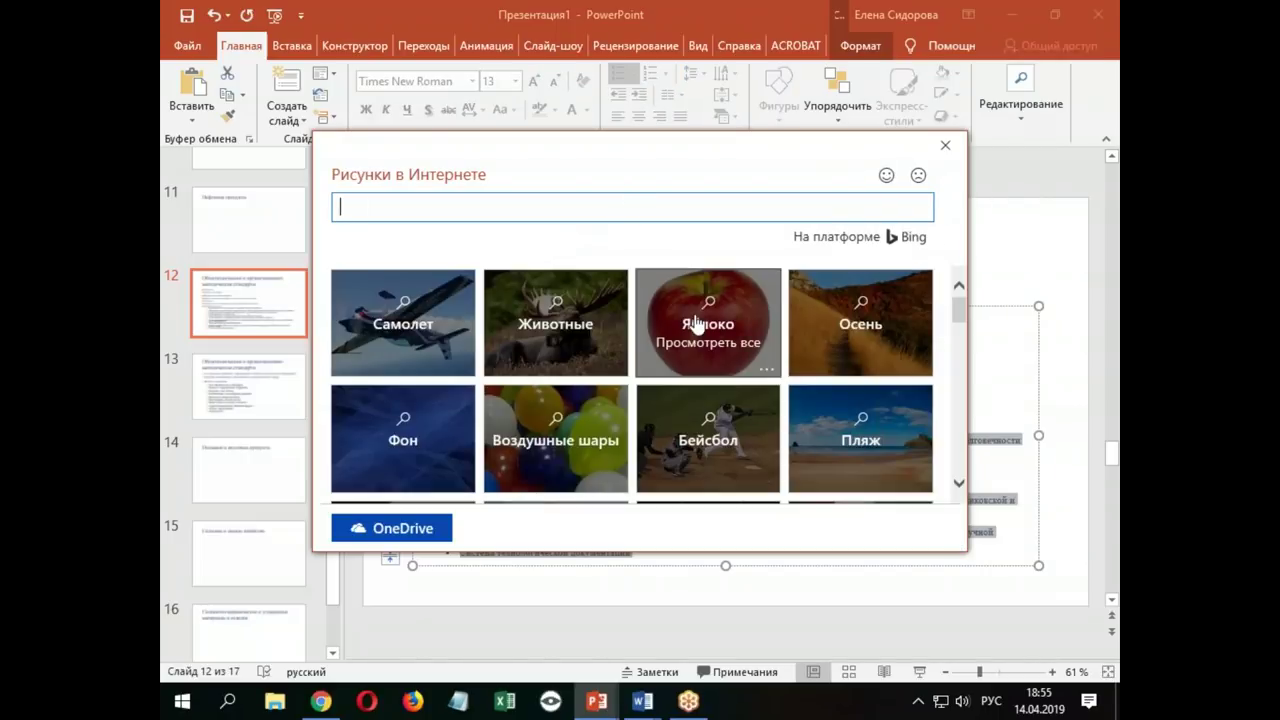
pyautogui.click(686, 320)
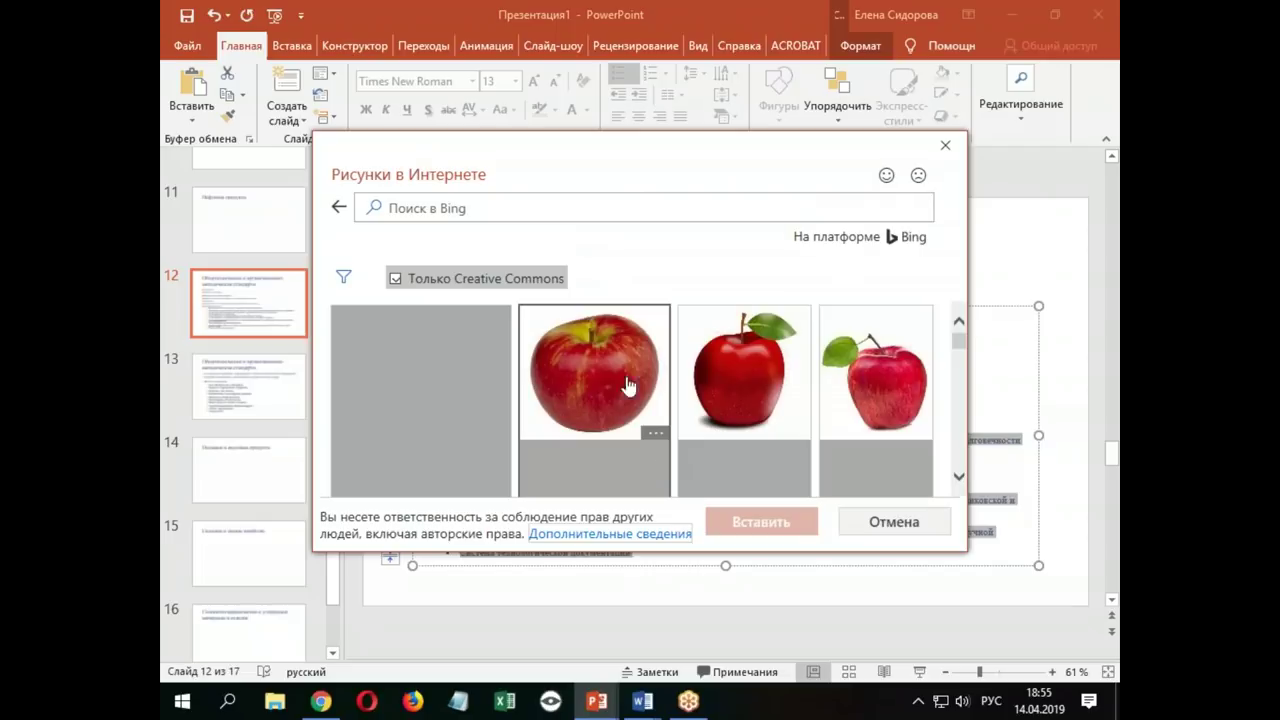
pyautogui.click(624, 380)
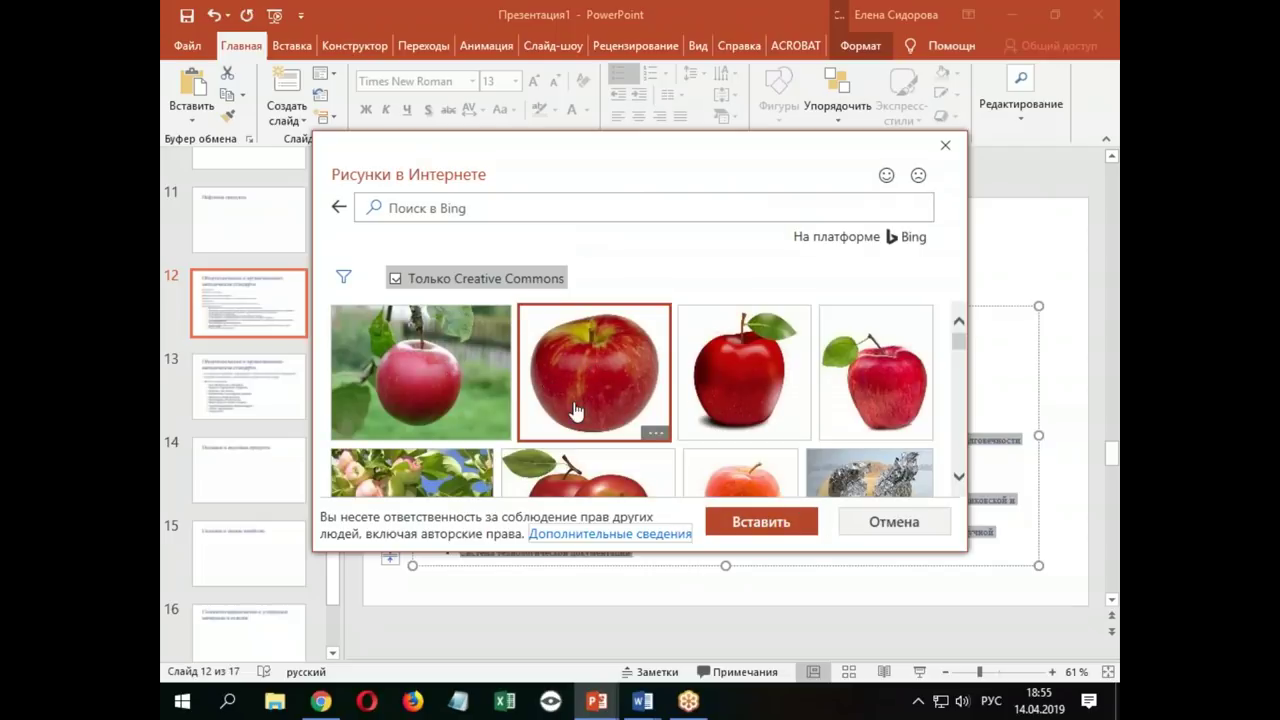
pyautogui.click(780, 524)
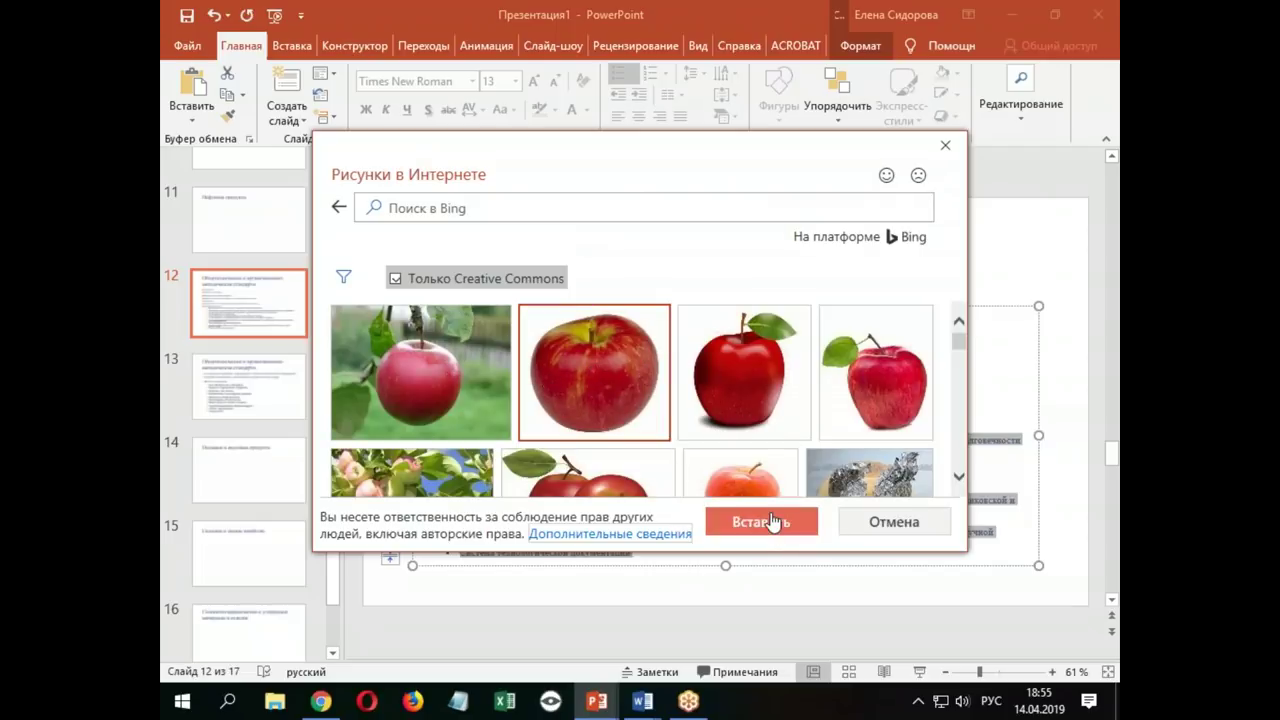
pyautogui.click(773, 524)
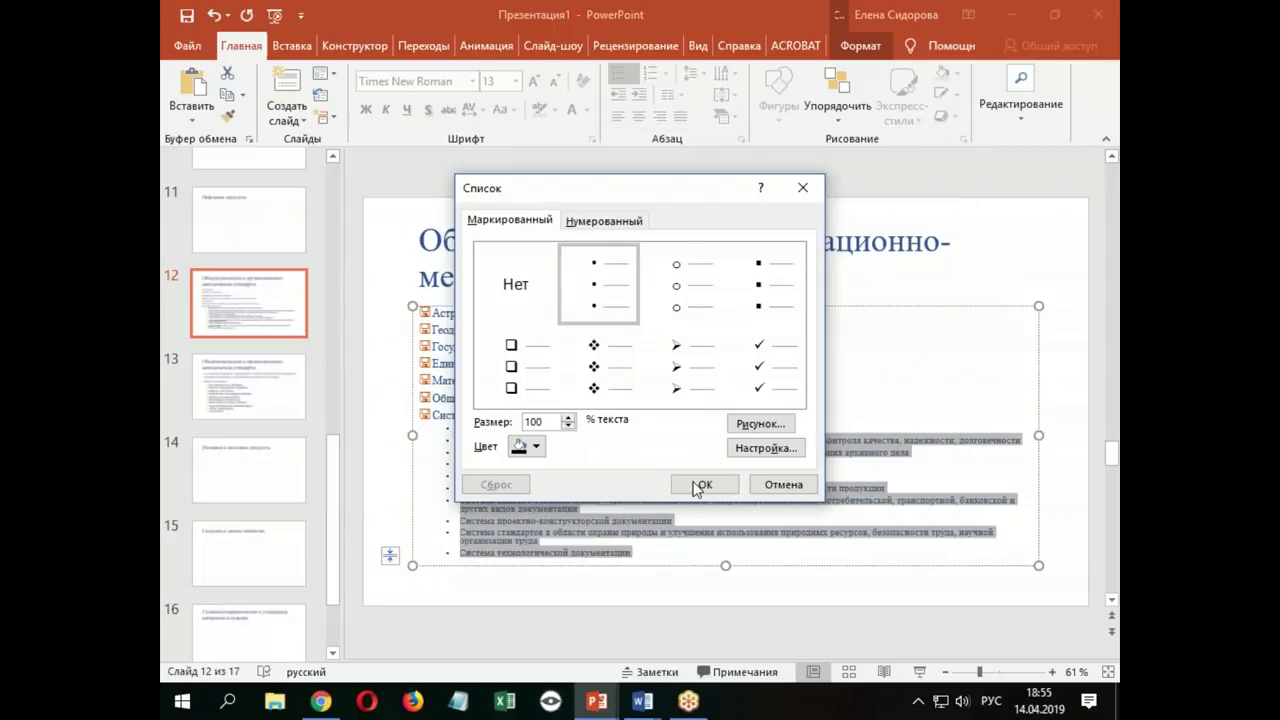
pyautogui.click(700, 485)
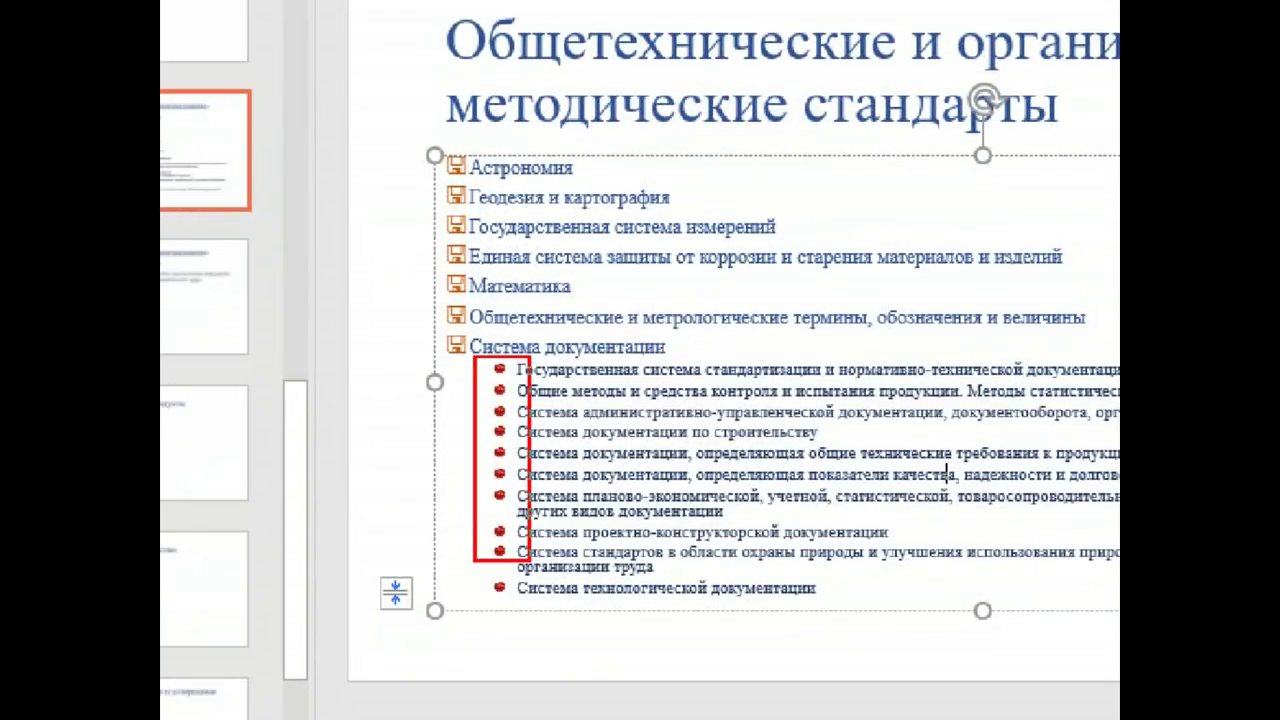
pyautogui.moveTo(474, 356); pyautogui.dragTo(530, 598)
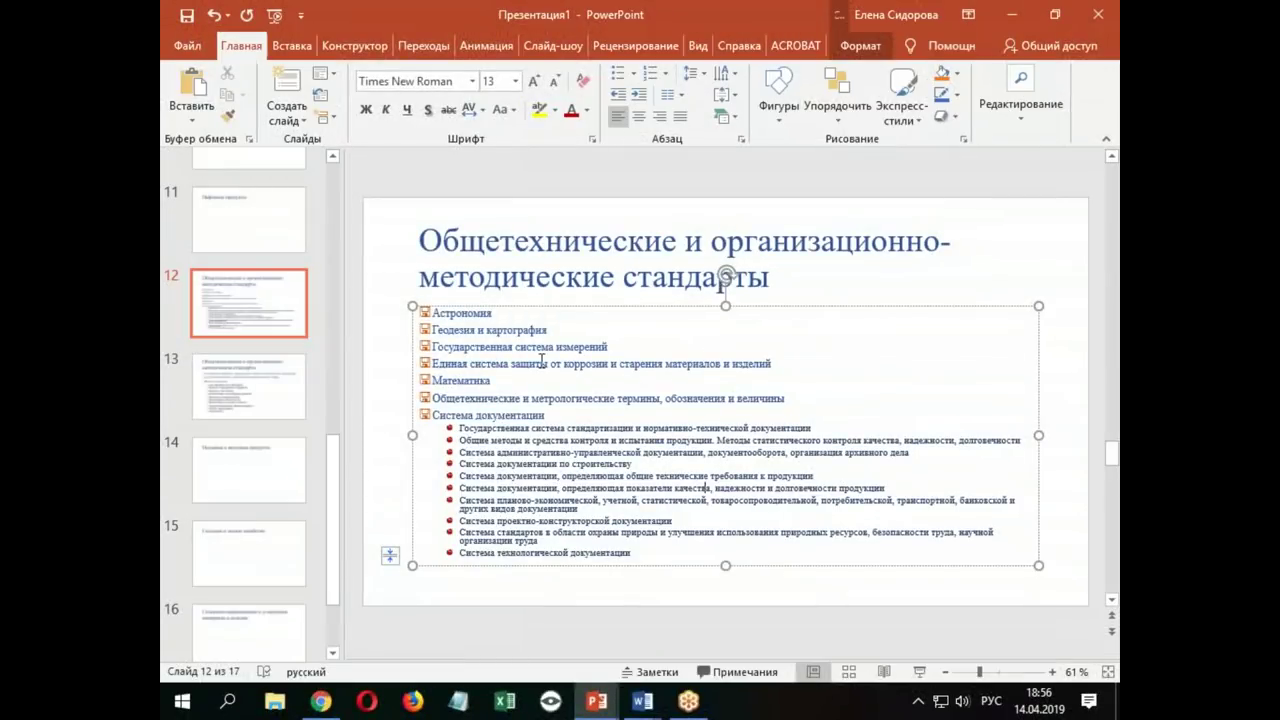
# Switch to Slide Master view, select the top master slide and highlight Образец текста
pyautogui.click(256, 397)
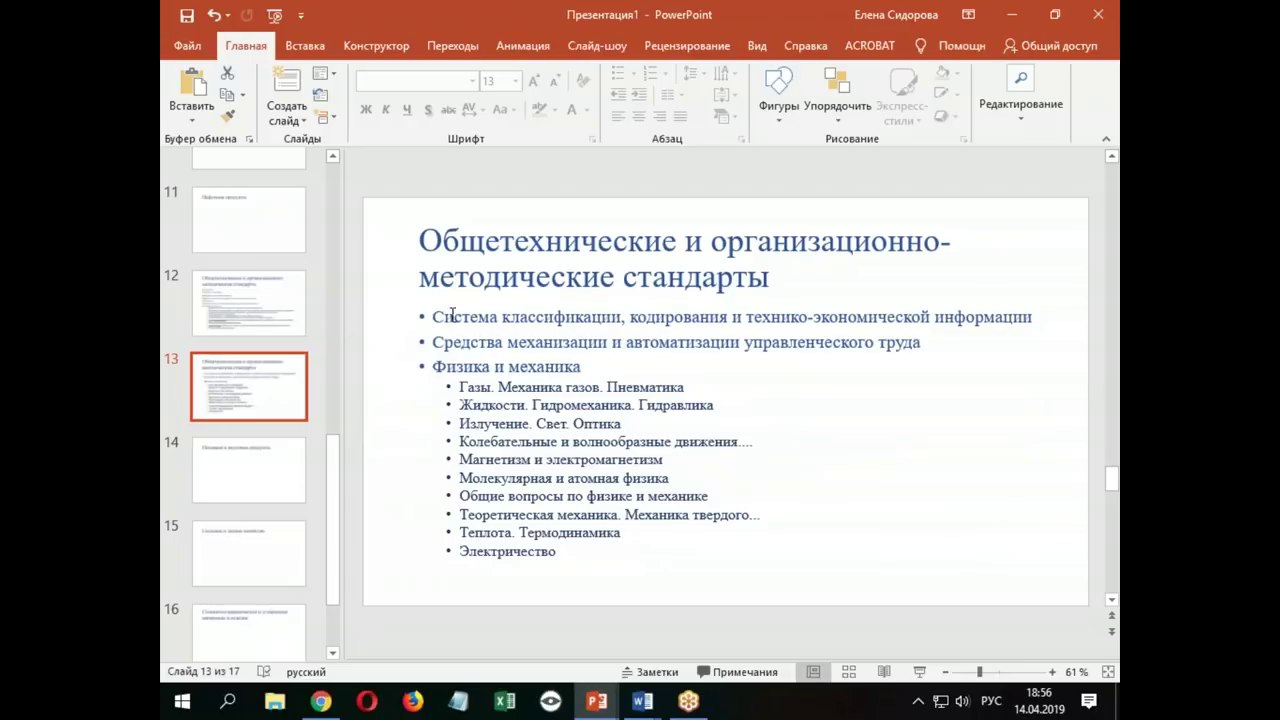
pyautogui.click(757, 48)
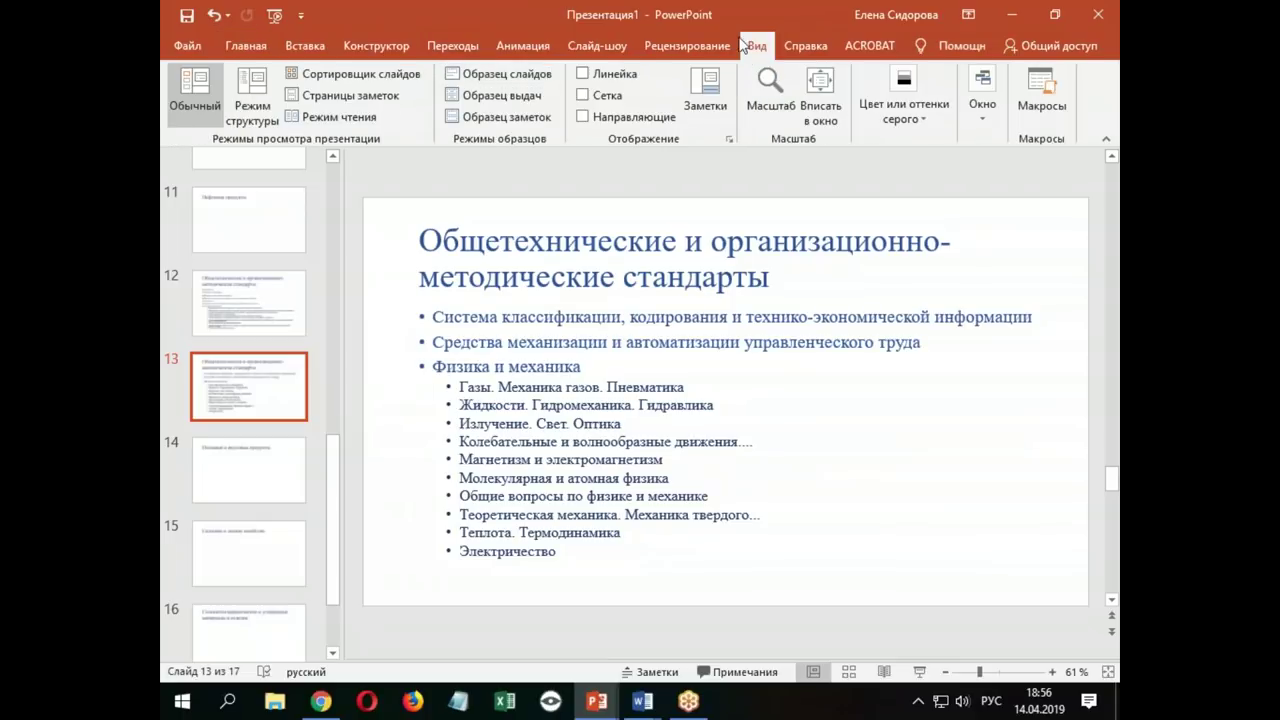
pyautogui.click(468, 77)
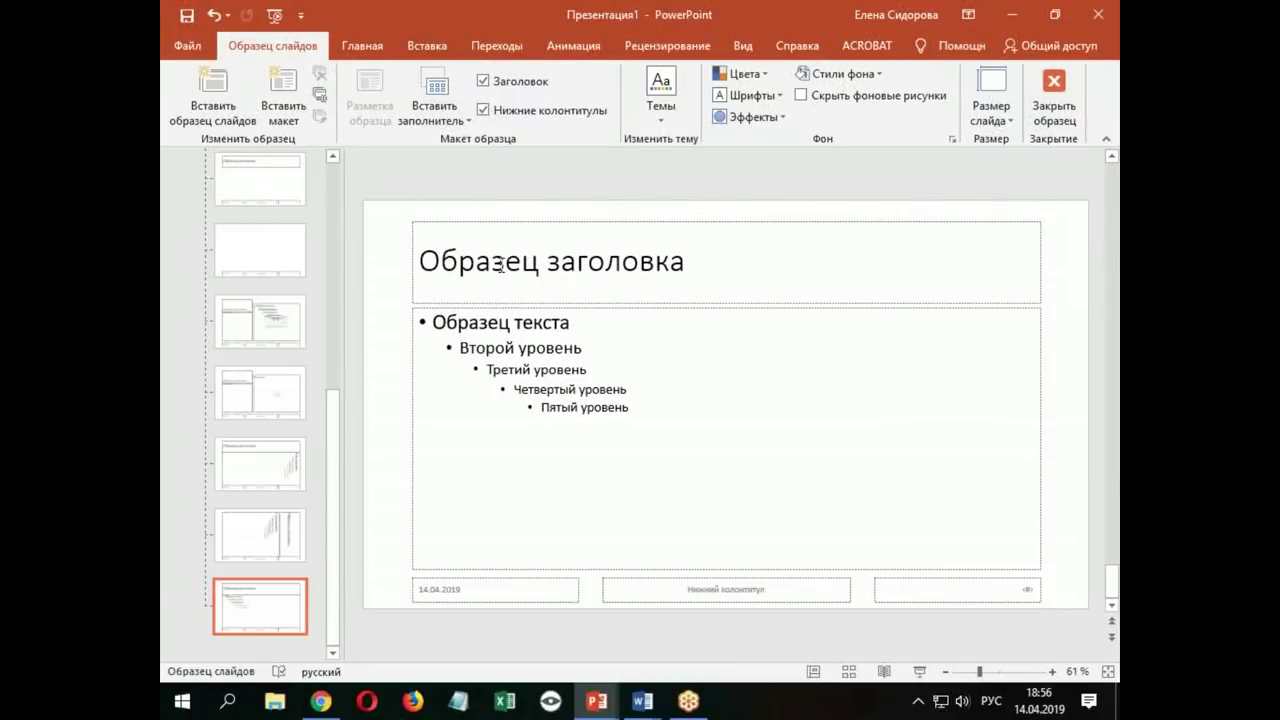
pyautogui.moveTo(332, 450); pyautogui.dragTo(332, 195)
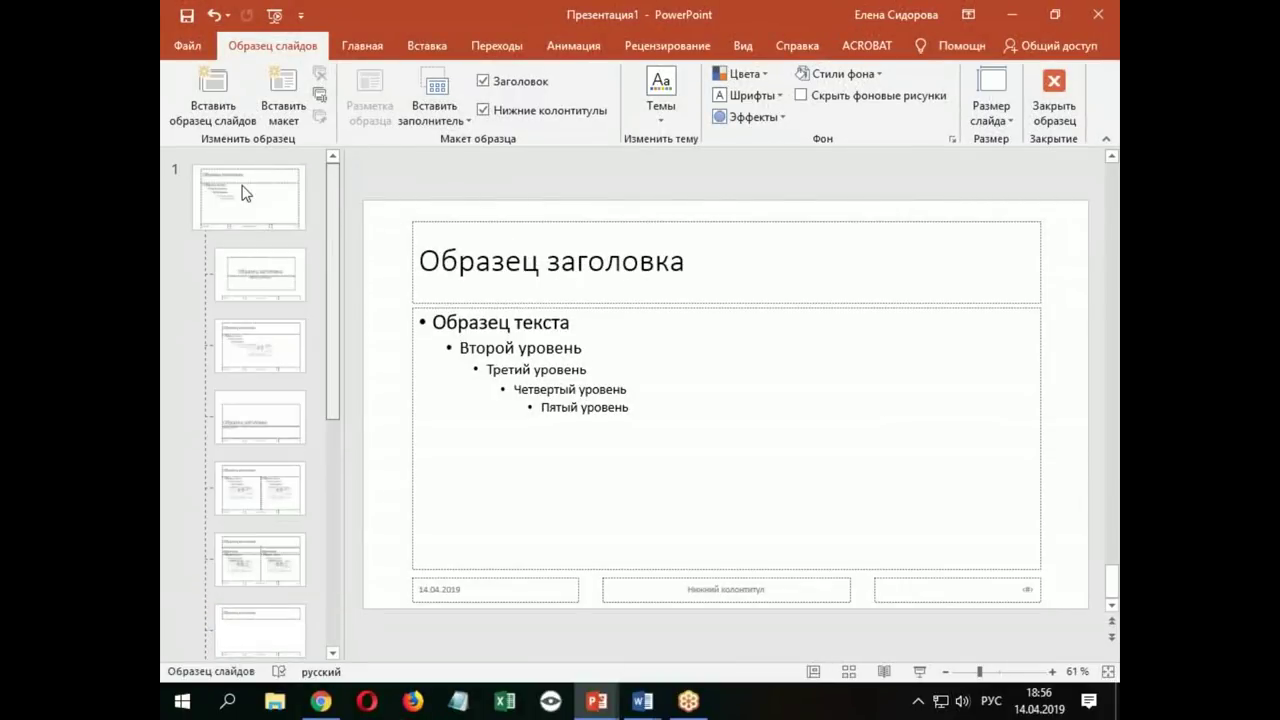
pyautogui.click(229, 203)
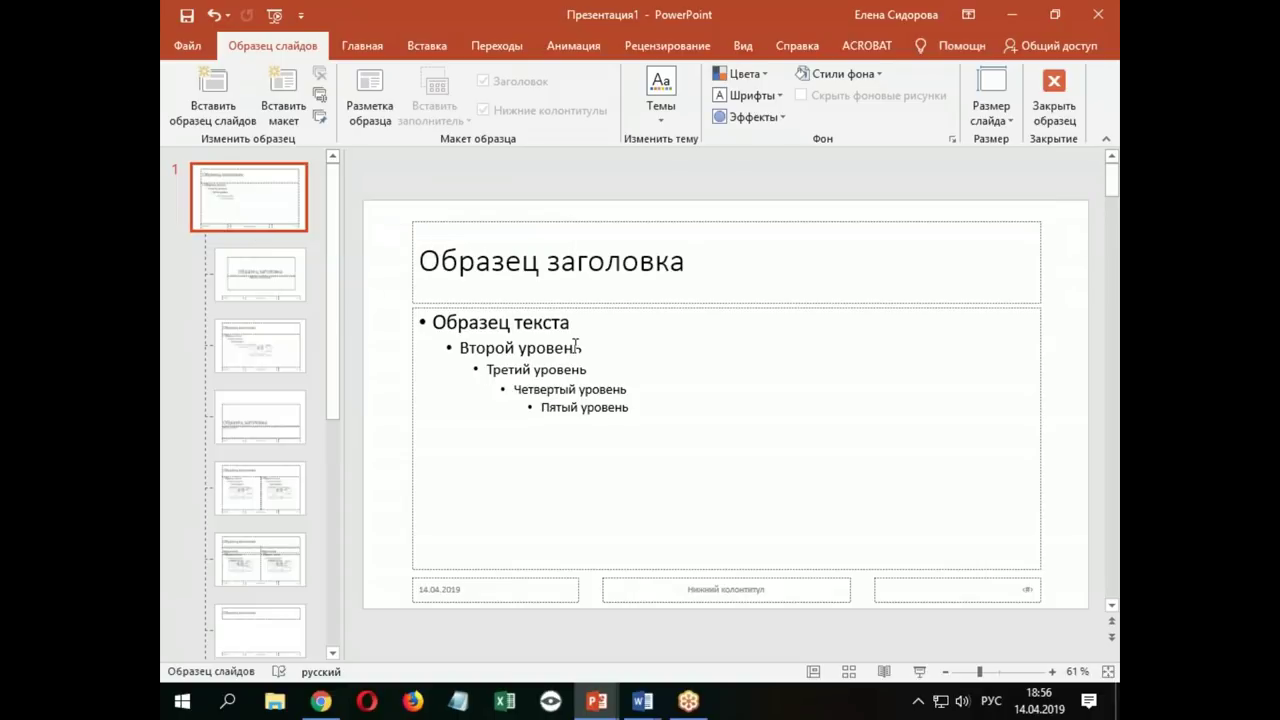
pyautogui.moveTo(578, 320); pyautogui.dragTo(434, 320)
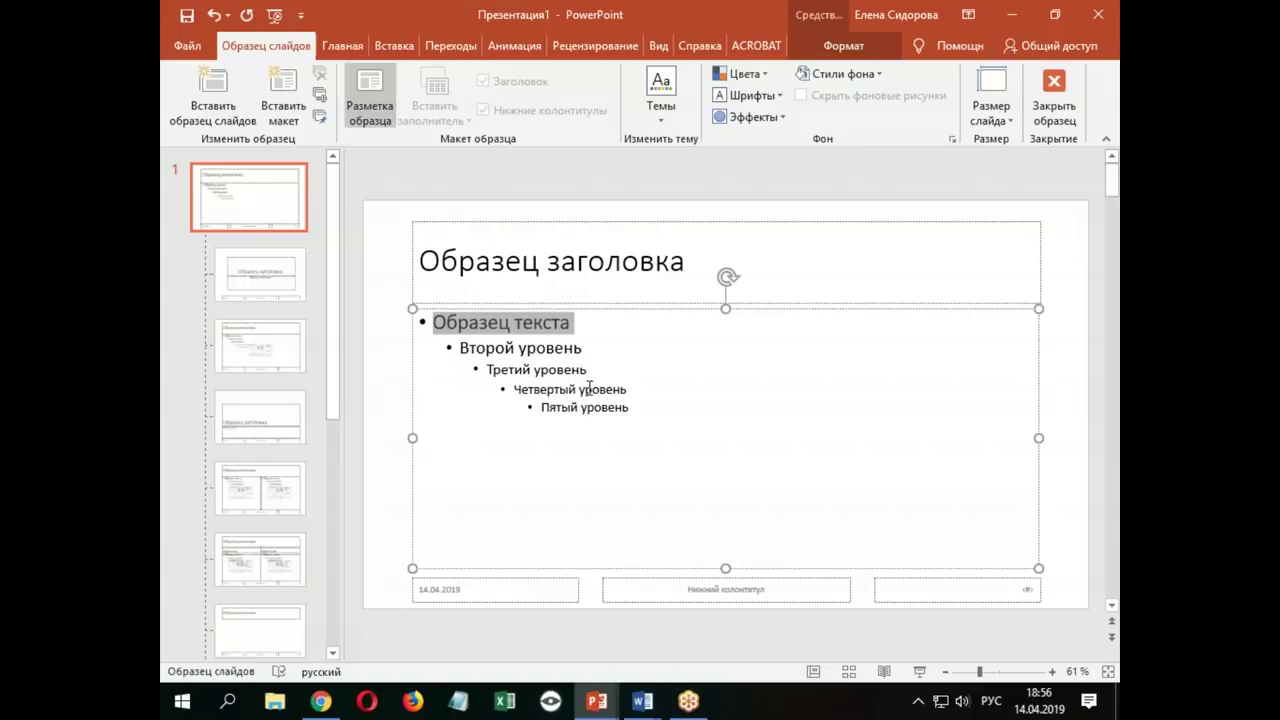
# Give the master's first text level a red Wingdings bell (37) bullet
pyautogui.click(345, 50)
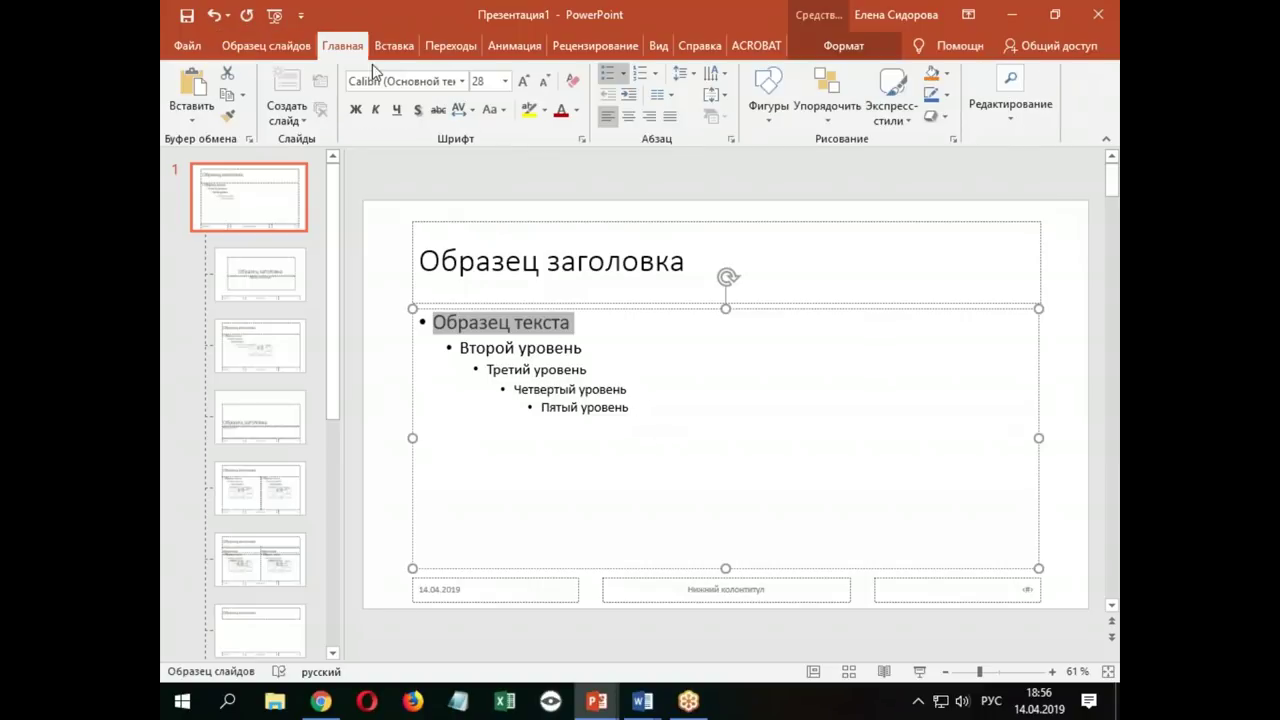
pyautogui.click(625, 74)
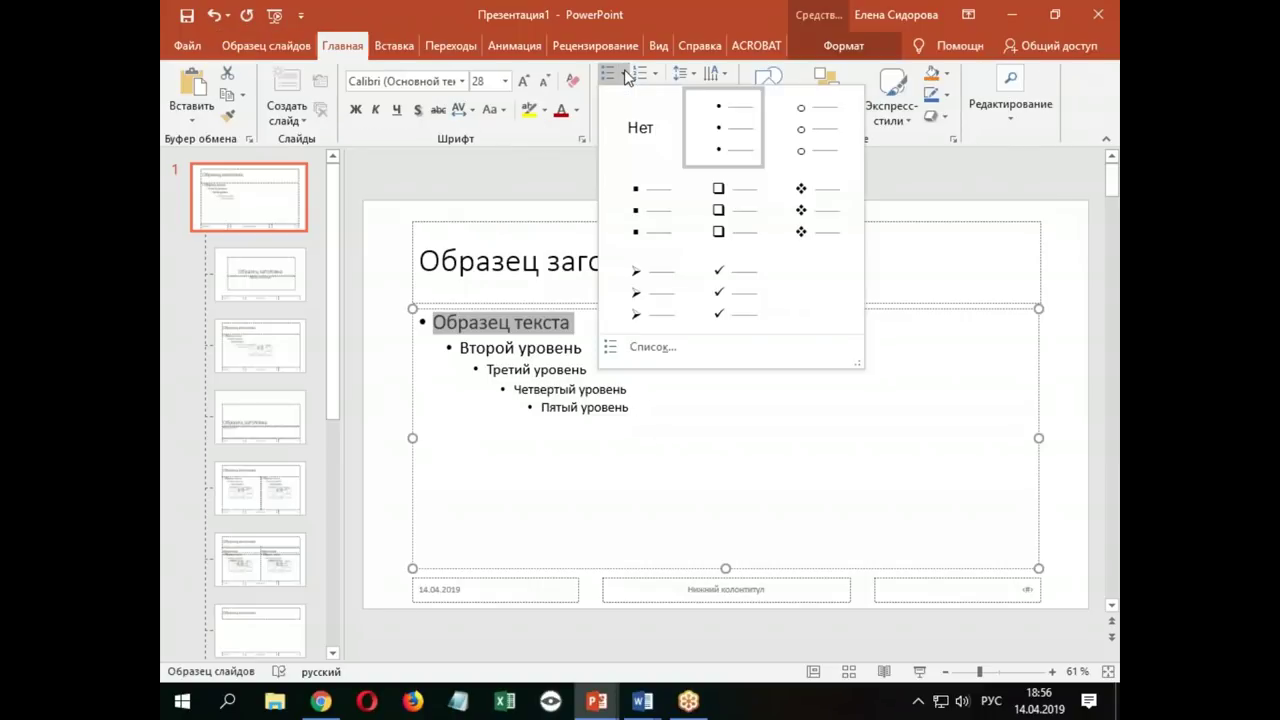
pyautogui.click(633, 347)
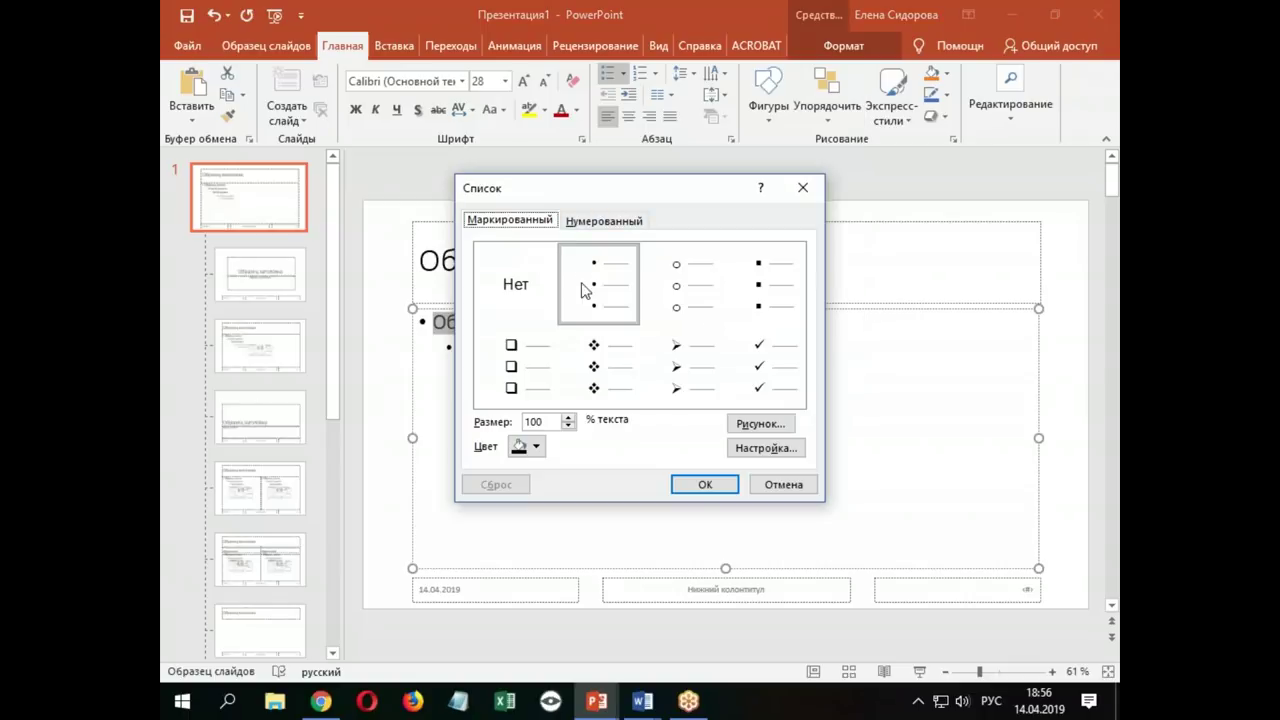
pyautogui.click(766, 450)
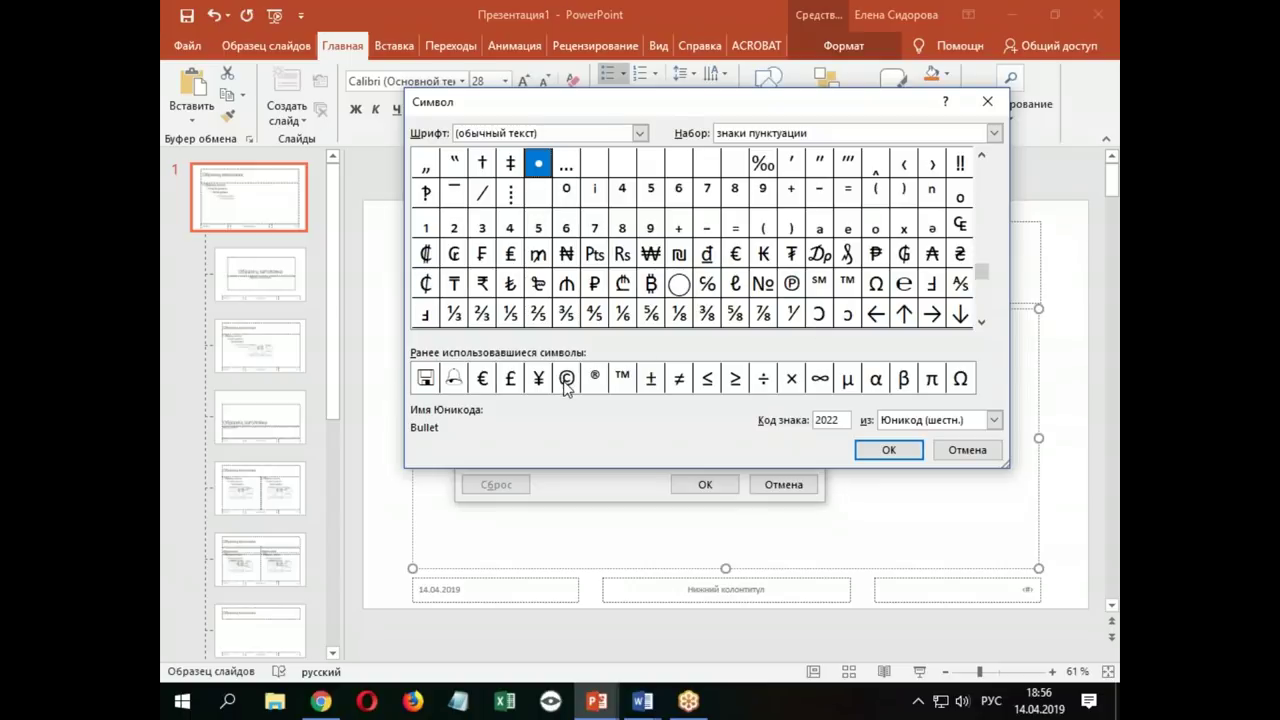
pyautogui.click(453, 378)
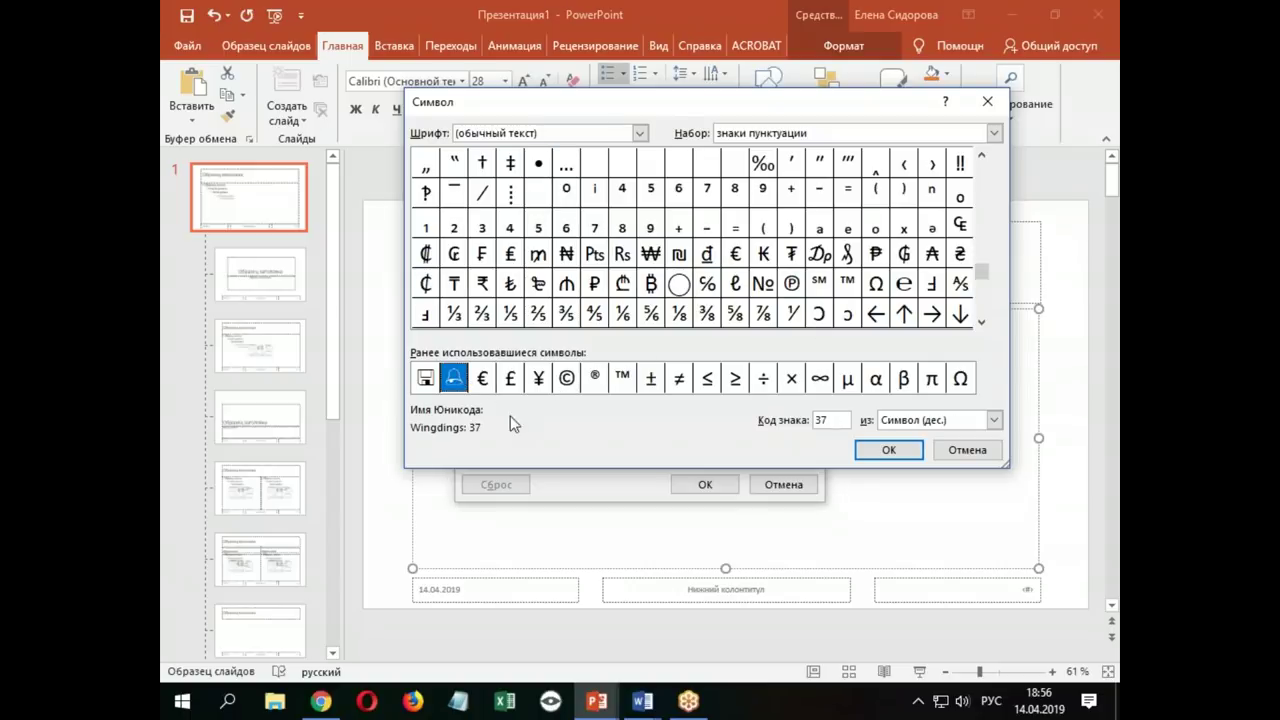
pyautogui.click(884, 452)
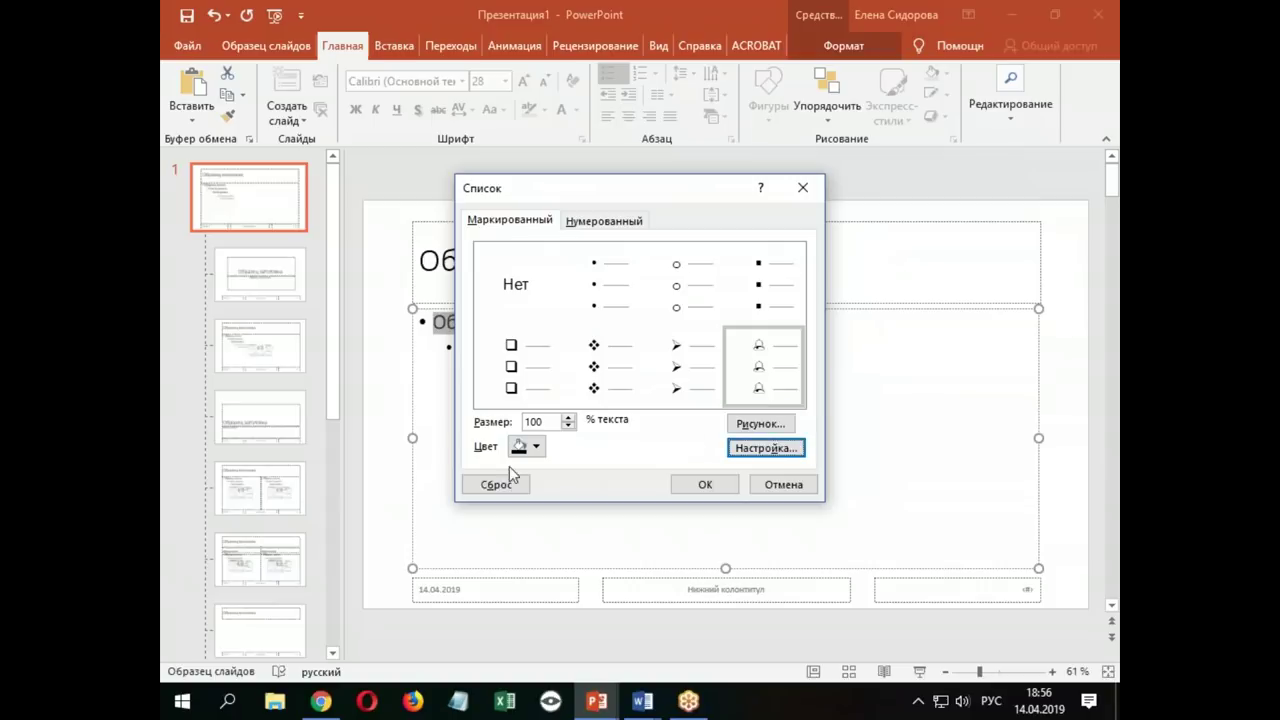
pyautogui.click(536, 448)
pyautogui.click(531, 611)
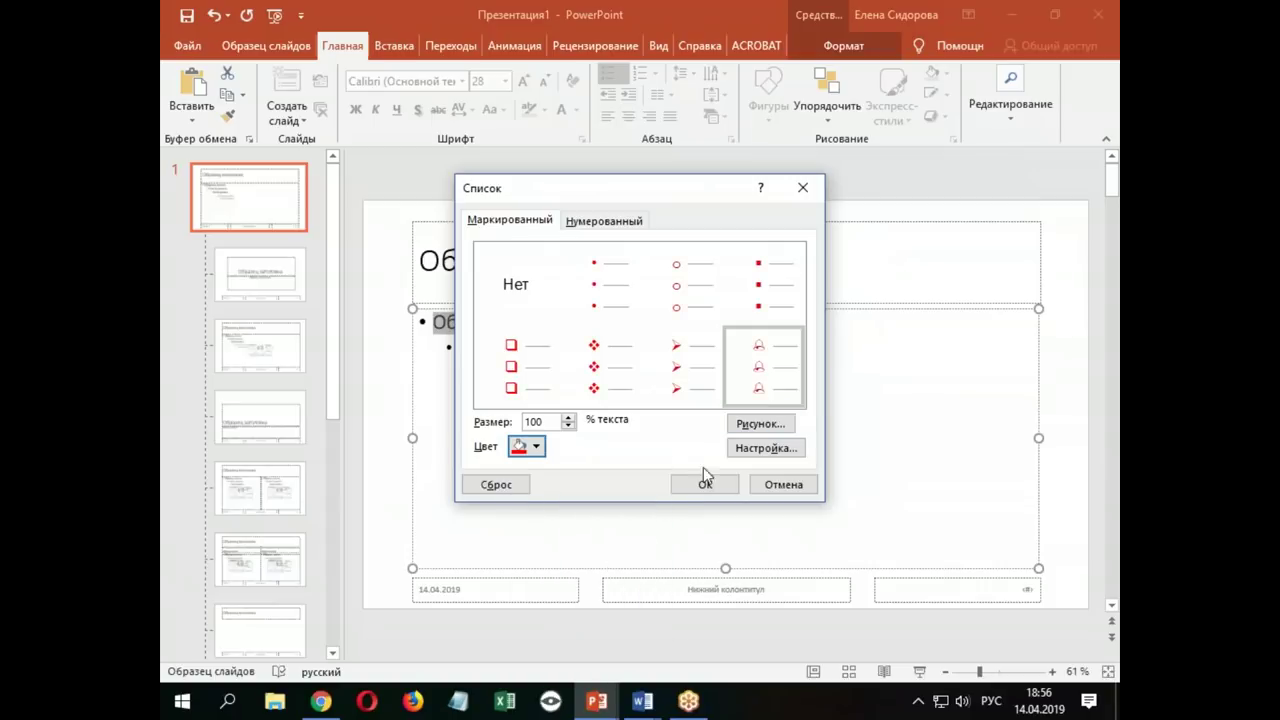
pyautogui.click(705, 484)
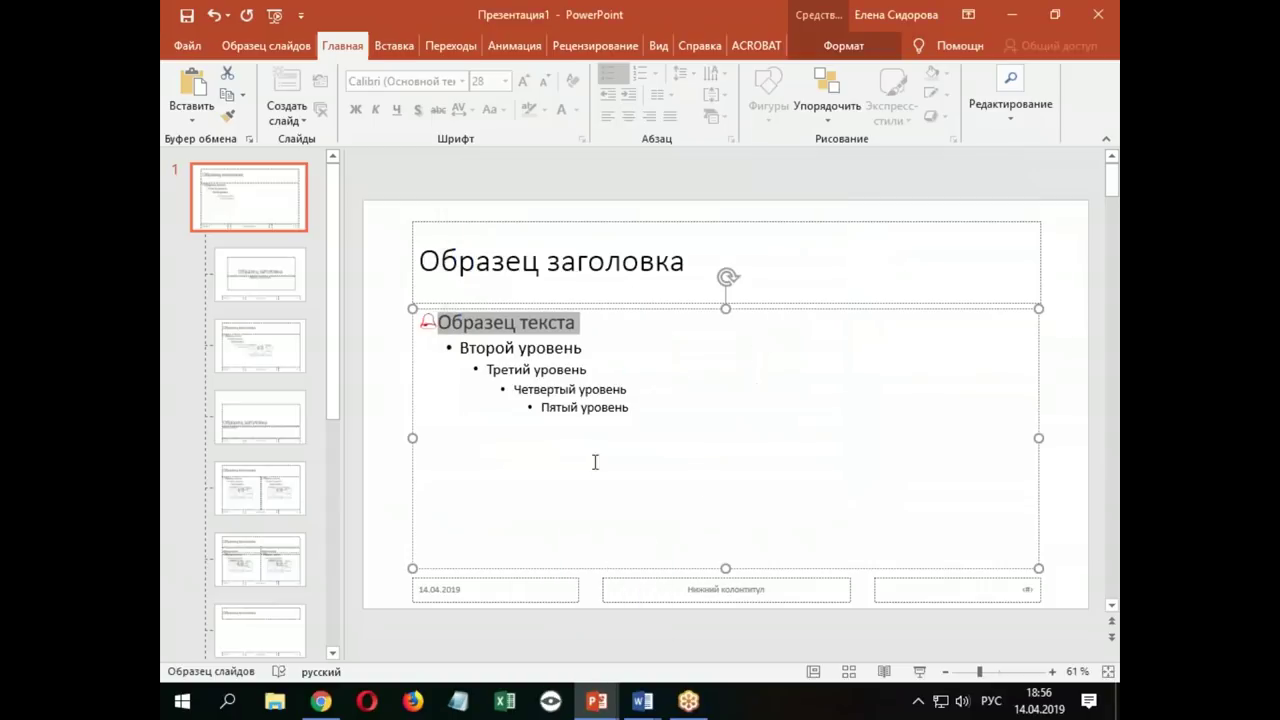
pyautogui.click(594, 348)
# Give the master's Второй уровень text a green Wingdings floppy-disk bullet
pyautogui.tripleClick(594, 348)
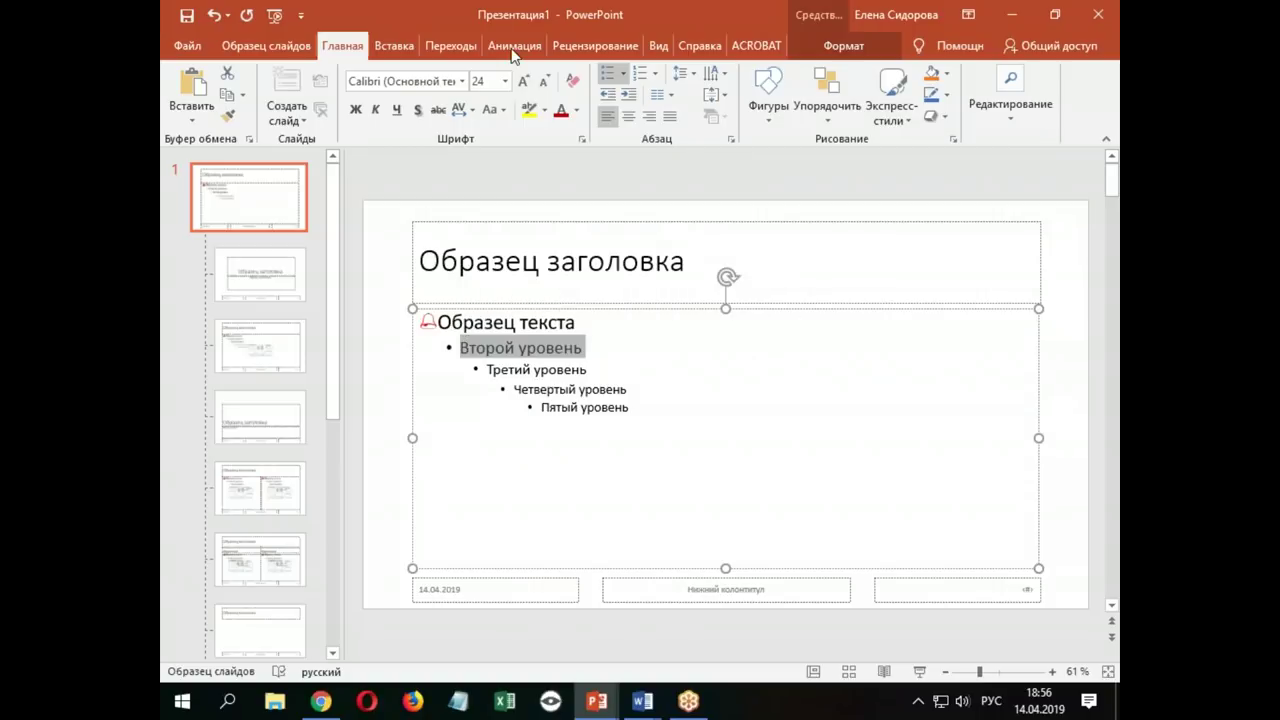
pyautogui.click(621, 74)
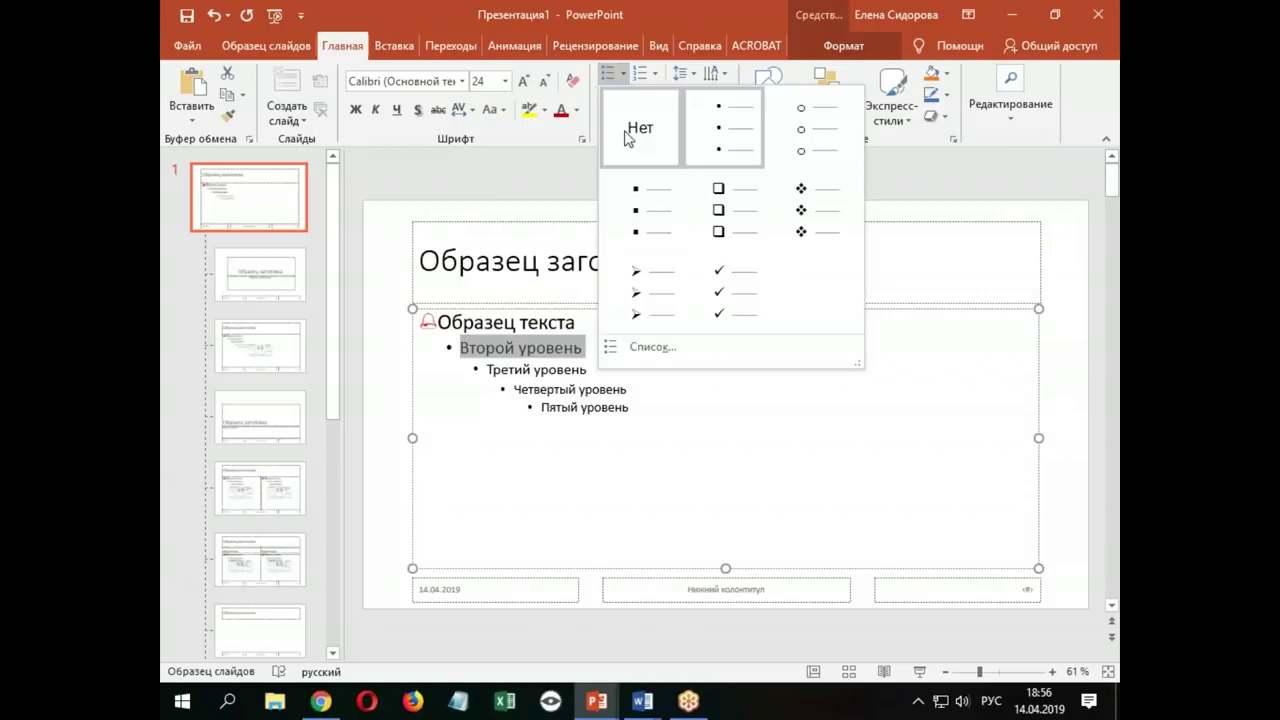
pyautogui.click(650, 347)
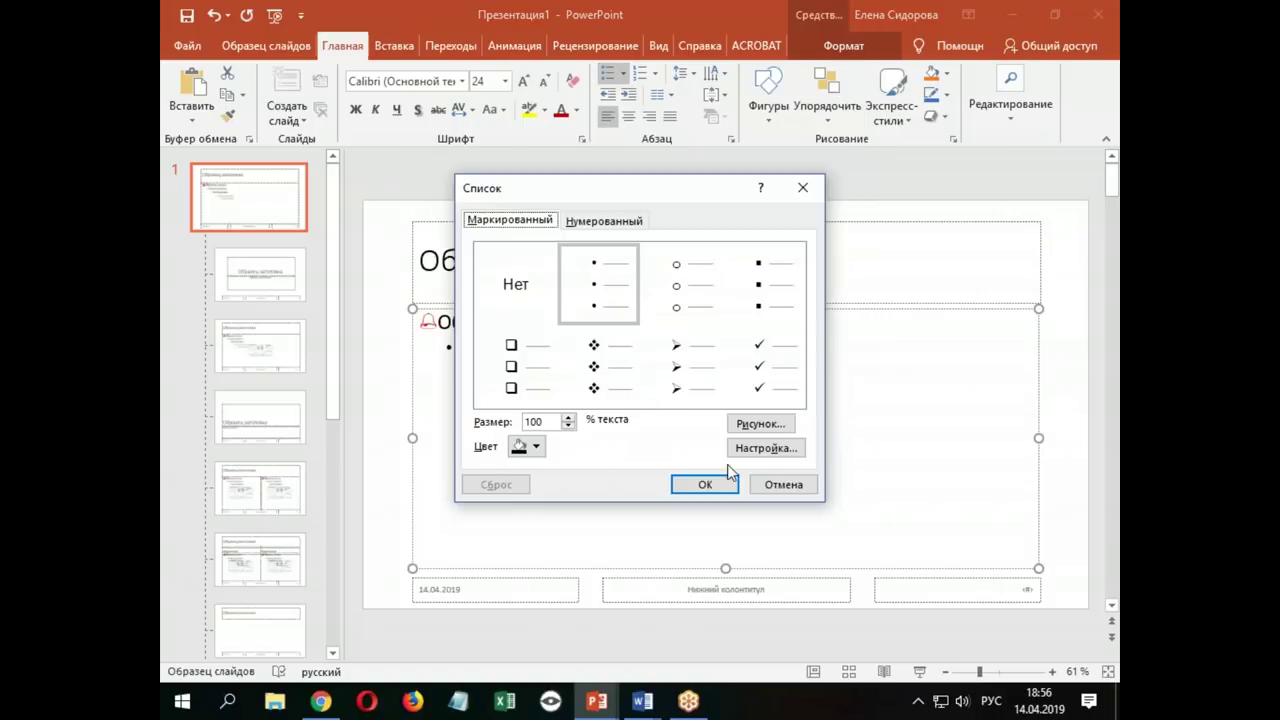
pyautogui.click(762, 450)
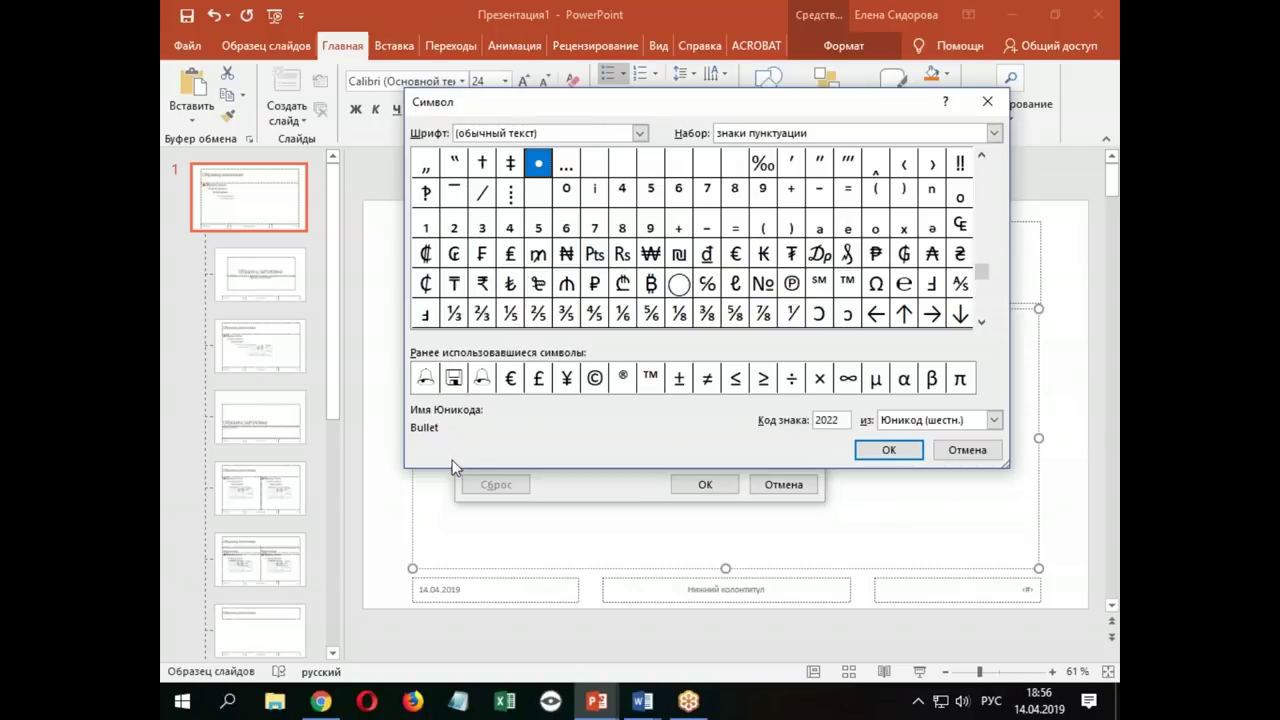
pyautogui.click(453, 377)
pyautogui.click(880, 450)
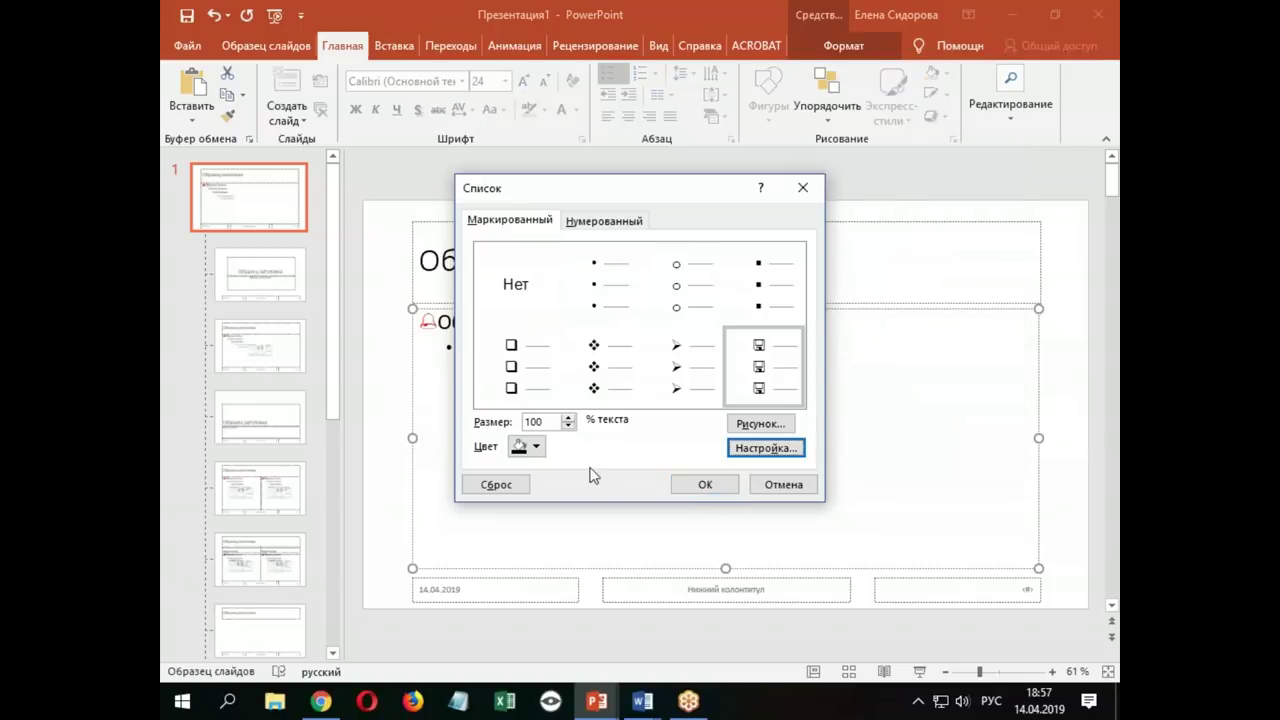
pyautogui.click(535, 450)
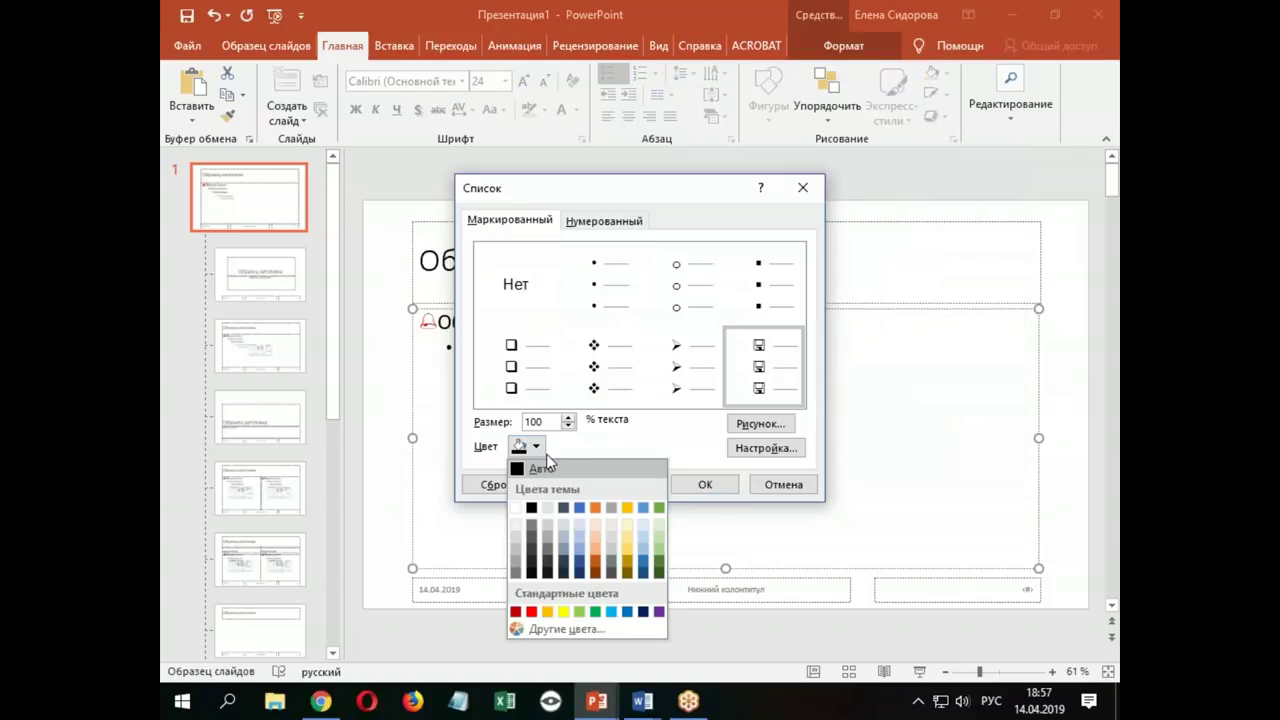
pyautogui.click(600, 627)
pyautogui.click(705, 484)
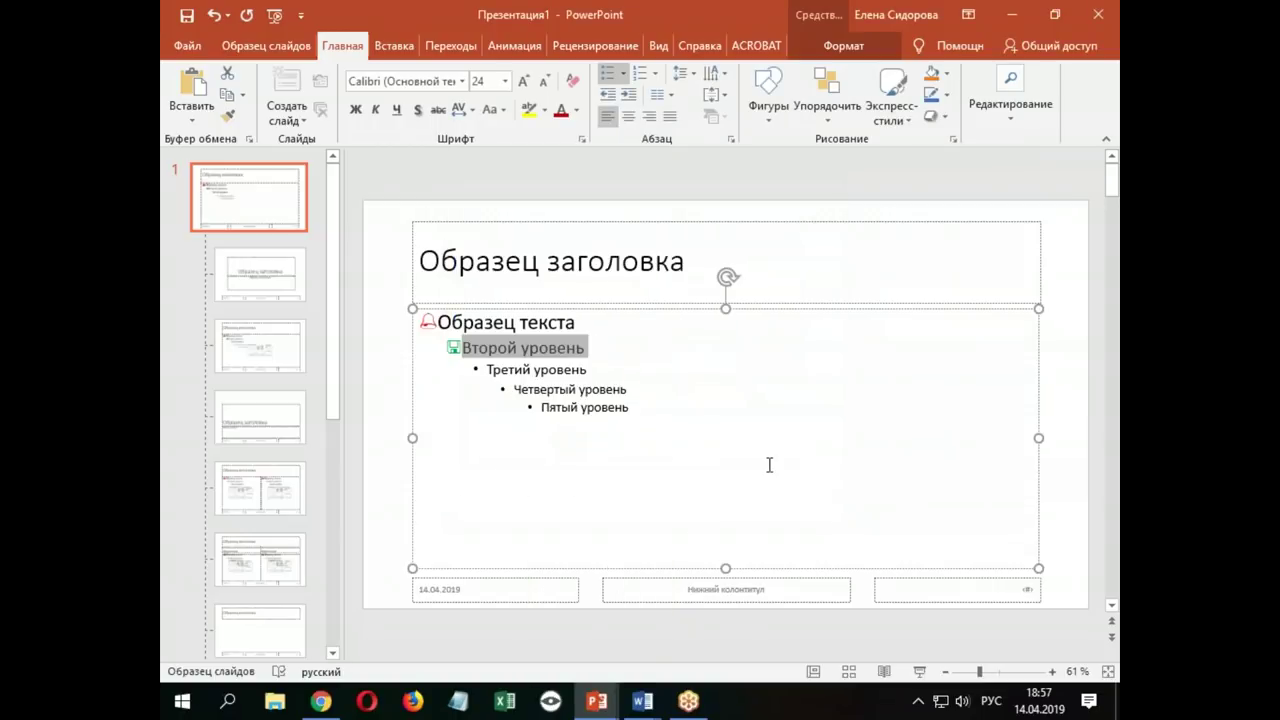
pyautogui.click(628, 410)
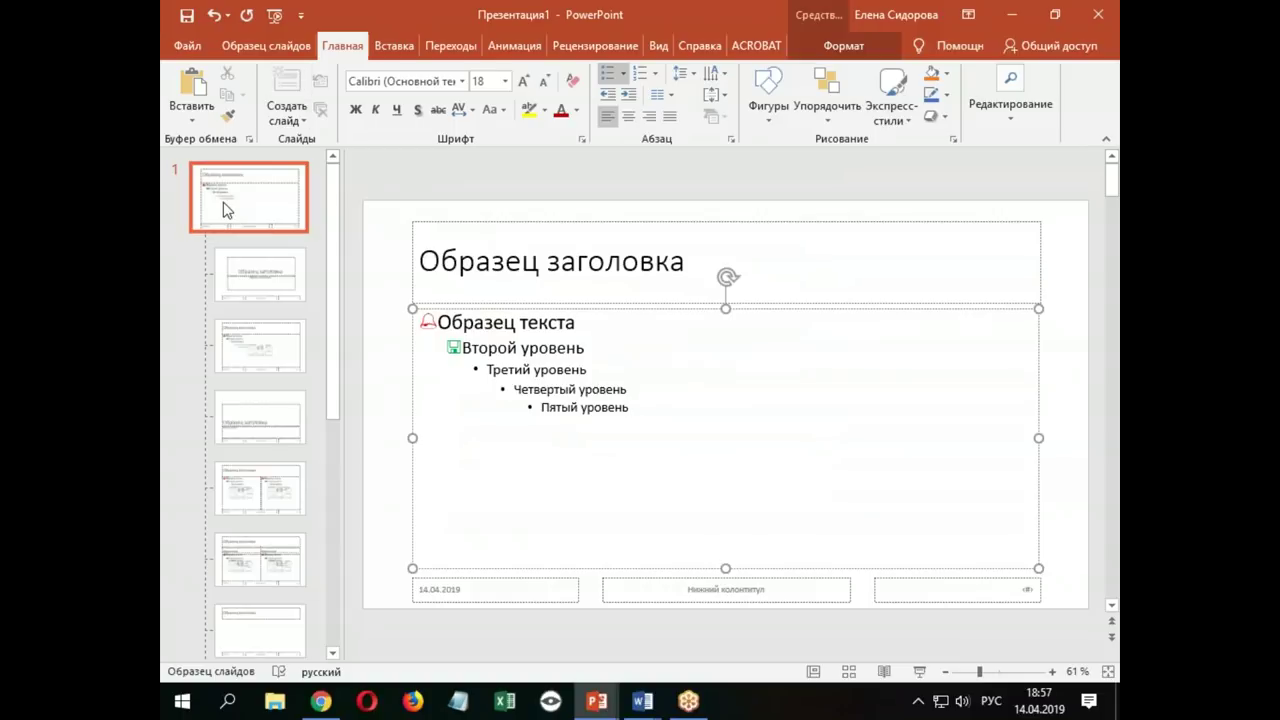
# Close Slide Master view and select slide 12 to check its bullet text
pyautogui.click(266, 46)
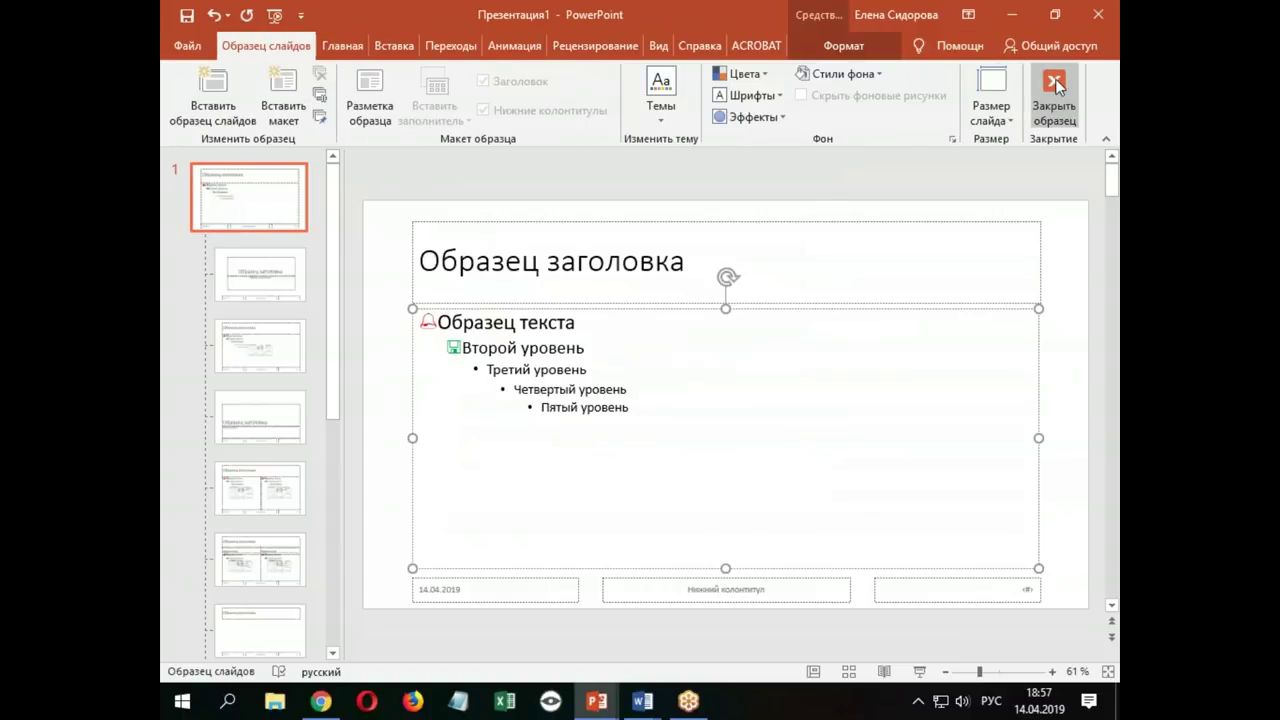
pyautogui.click(1055, 84)
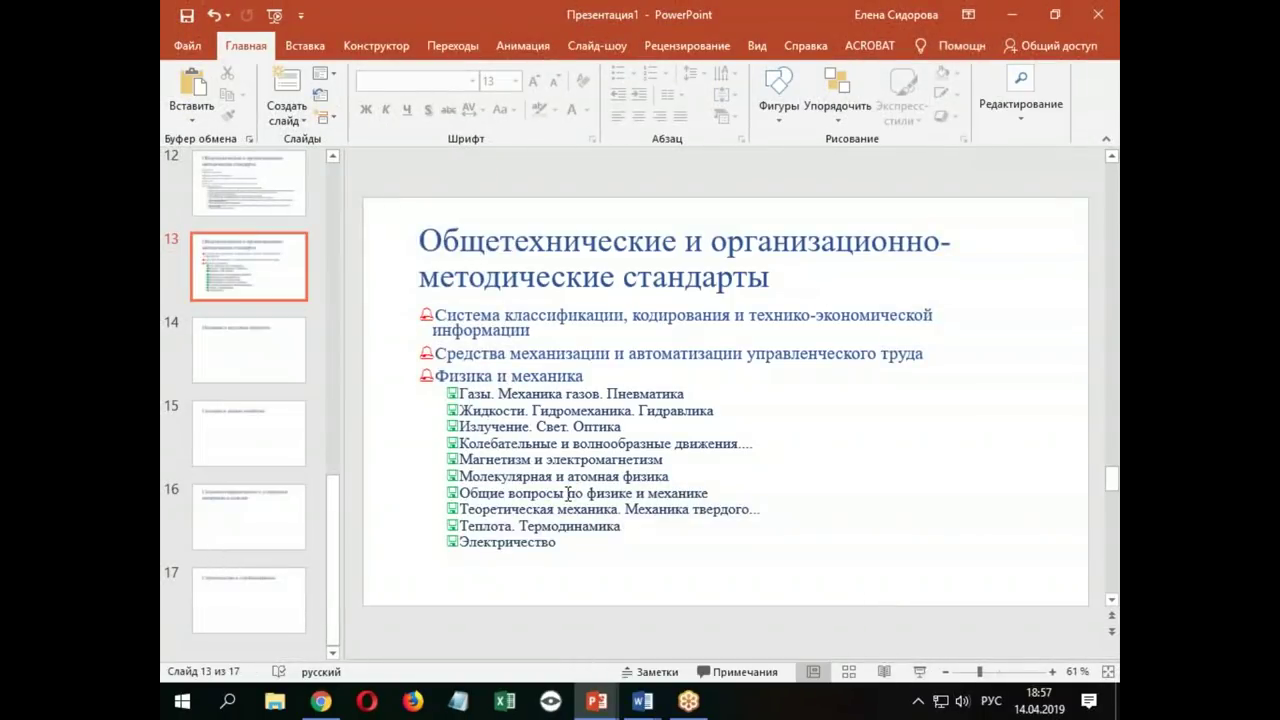
pyautogui.click(270, 276)
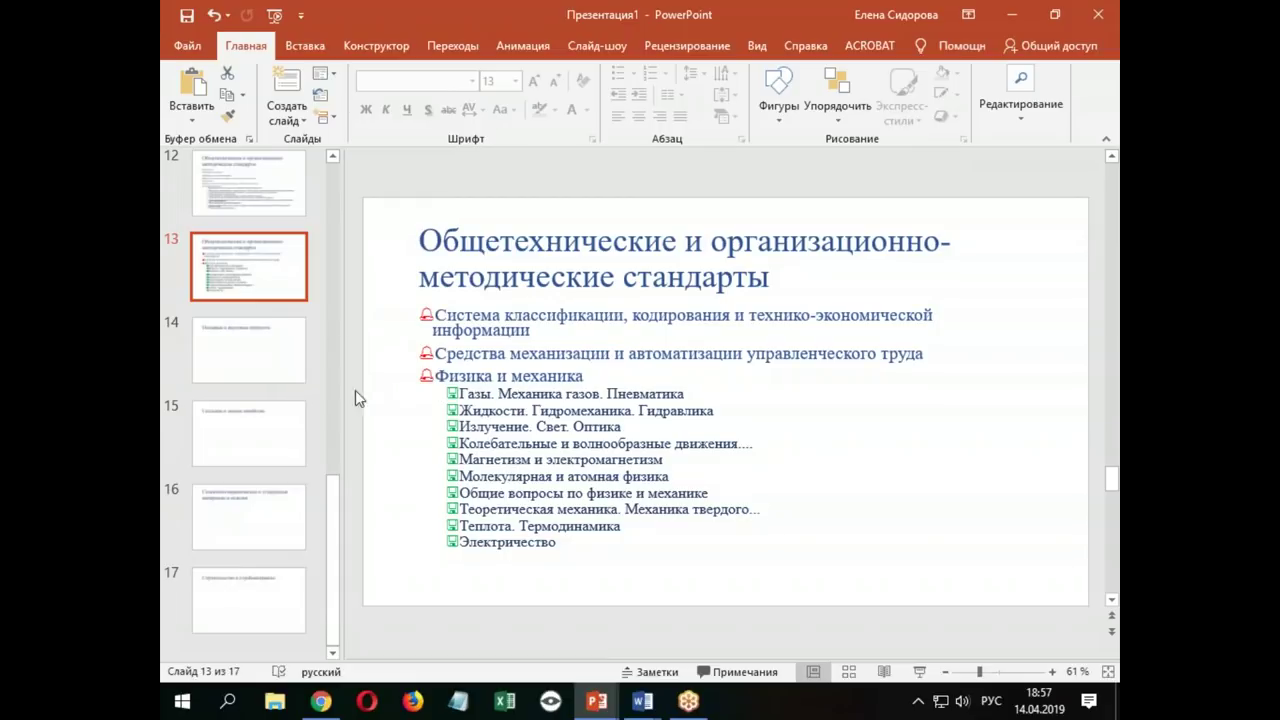
pyautogui.click(249, 191)
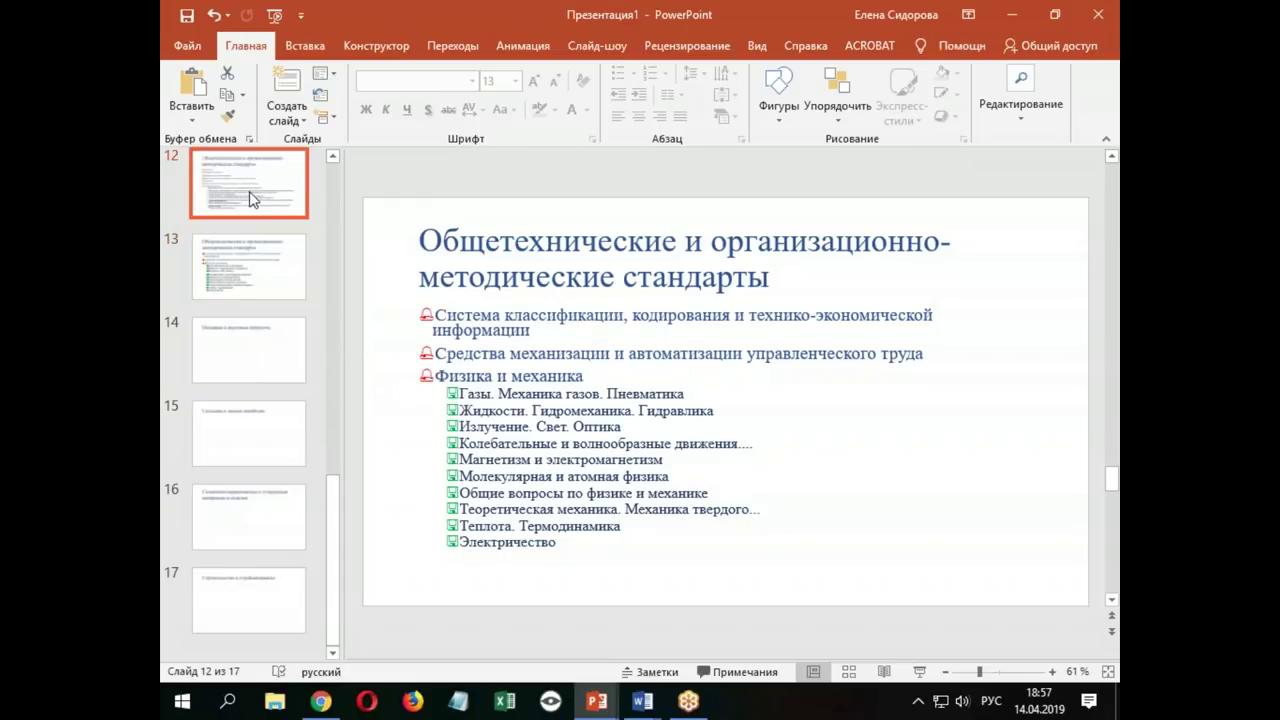
pyautogui.click(487, 330)
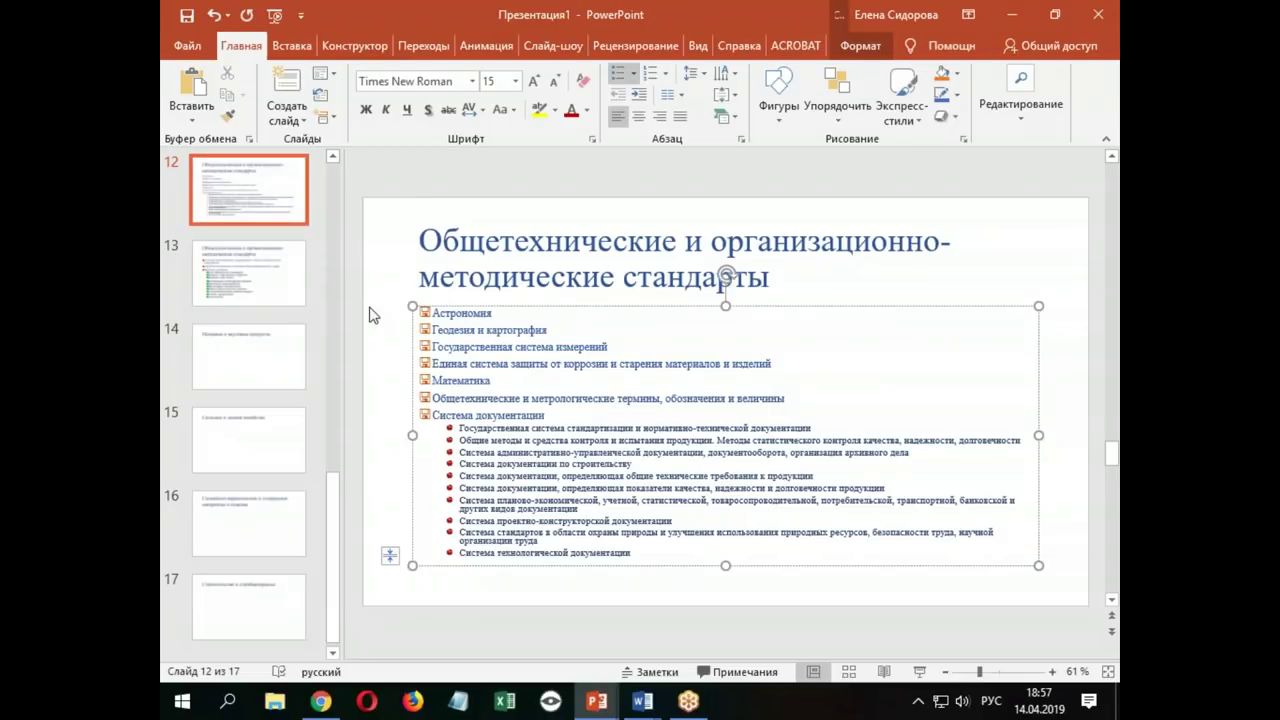
pyautogui.click(270, 193)
# Reset slide 12 to the master, giving red bell bullets and green floppy-disk sub-bullets
pyautogui.press('Down')
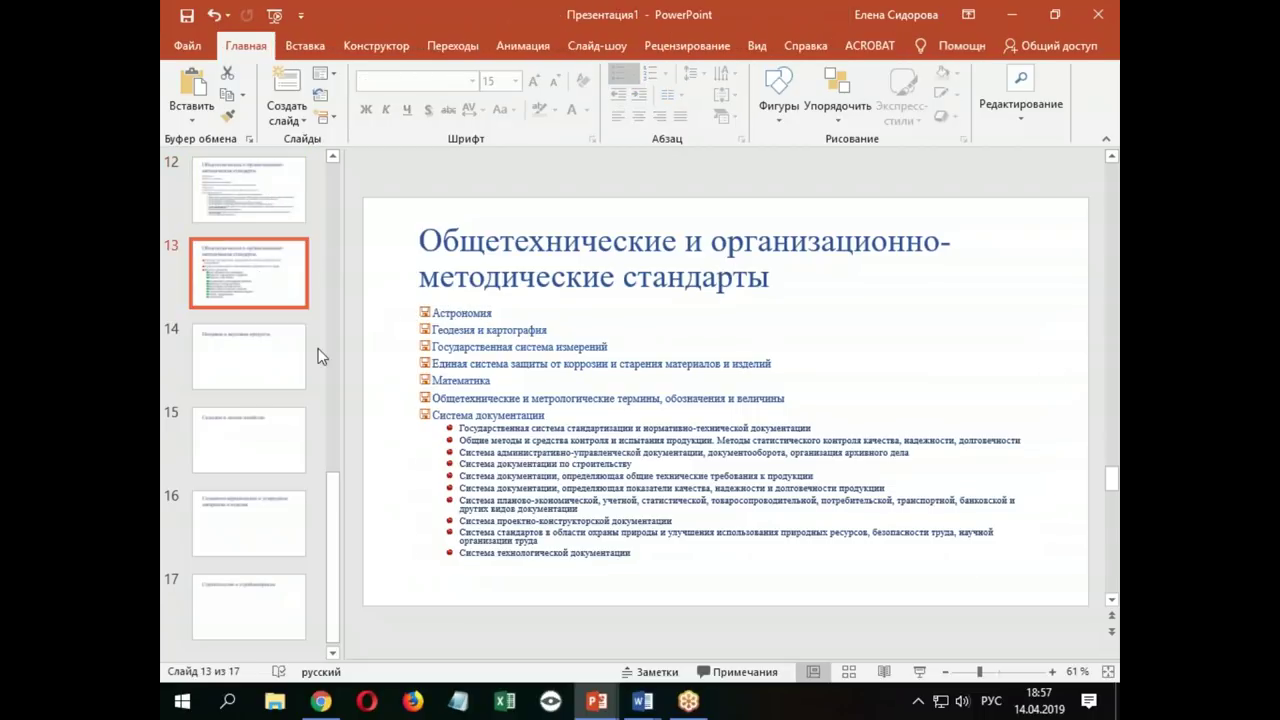
pyautogui.click(266, 194)
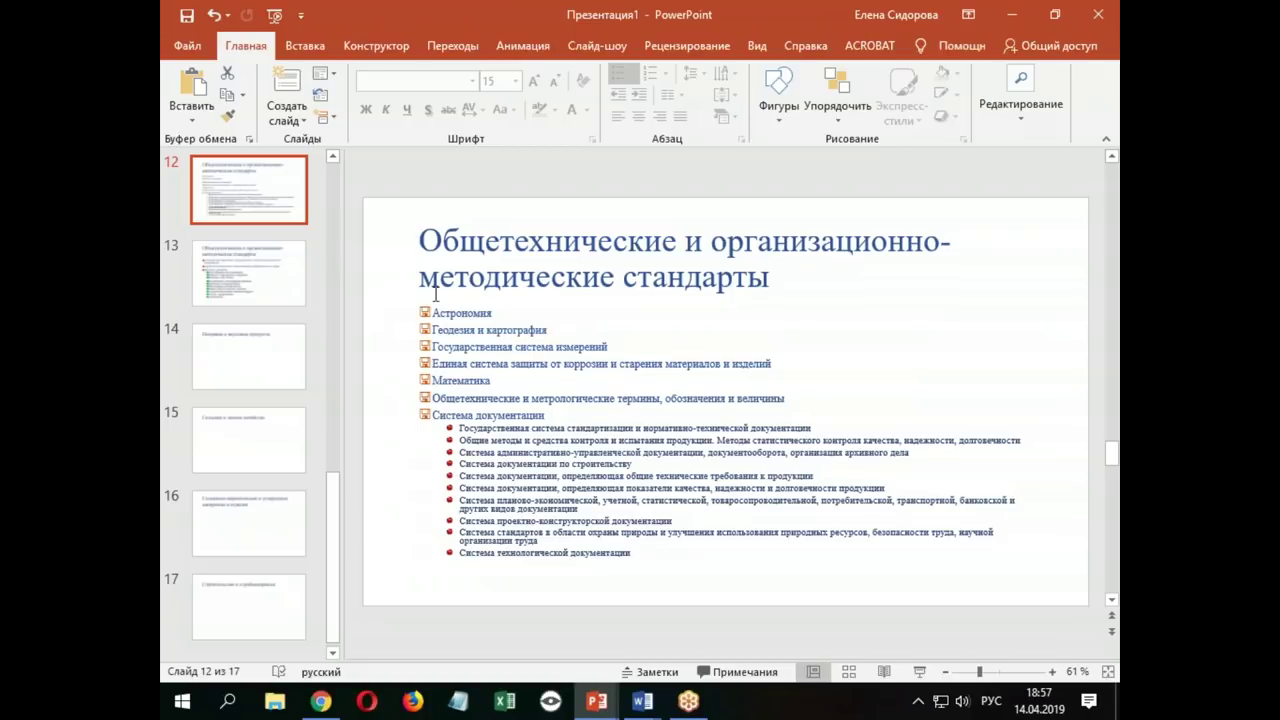
pyautogui.click(324, 98)
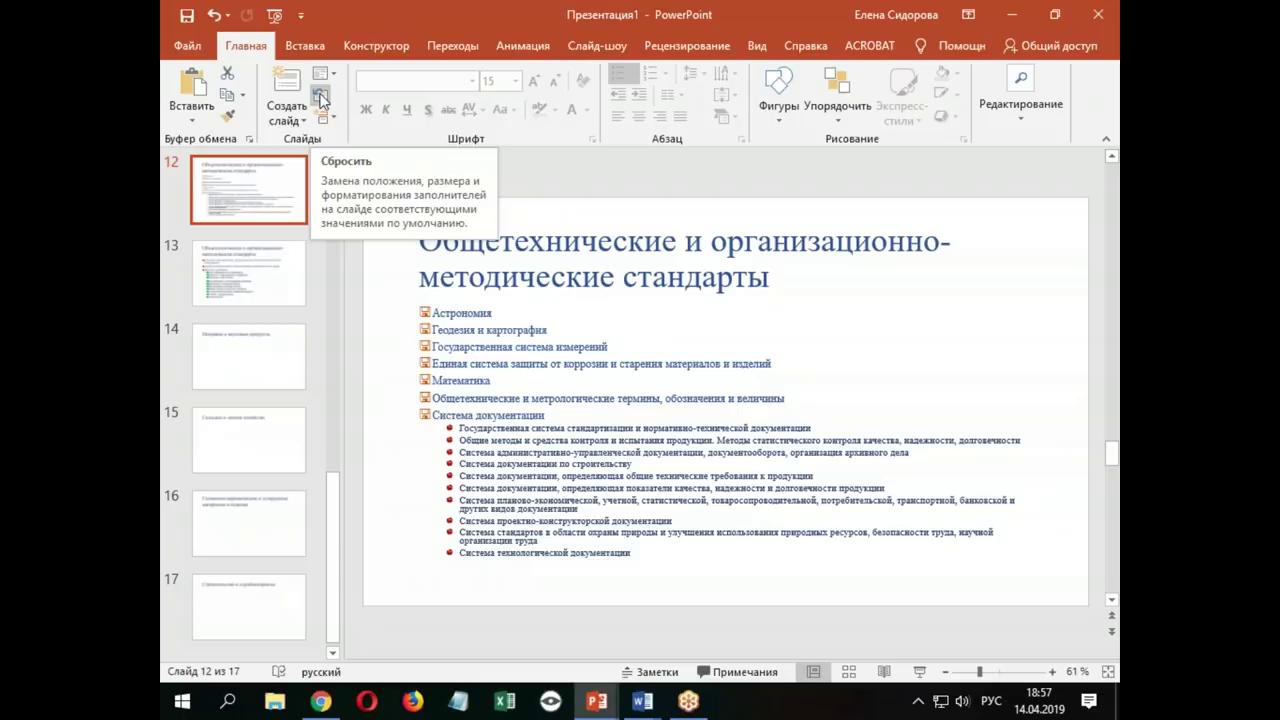
pyautogui.click(320, 96)
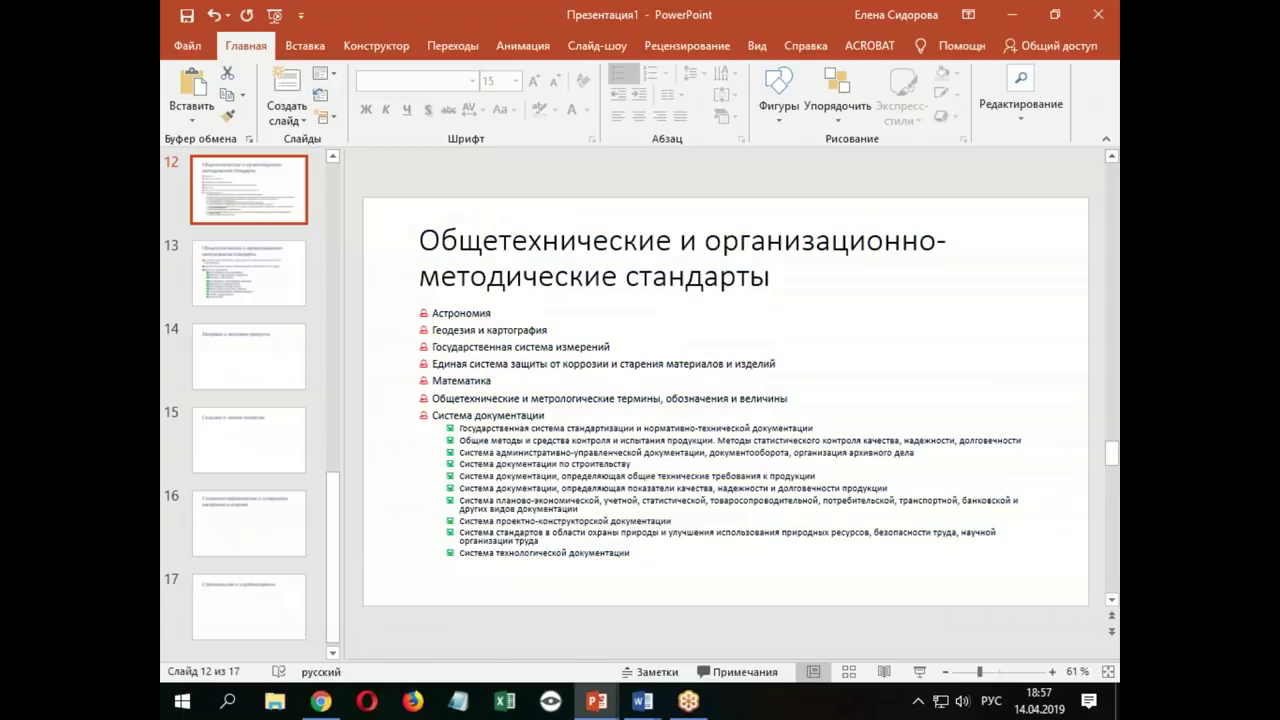
pyautogui.click(254, 285)
pyautogui.click(278, 205)
# Reopen Slide Master view, select the top master slide, then close the master view
pyautogui.click(757, 46)
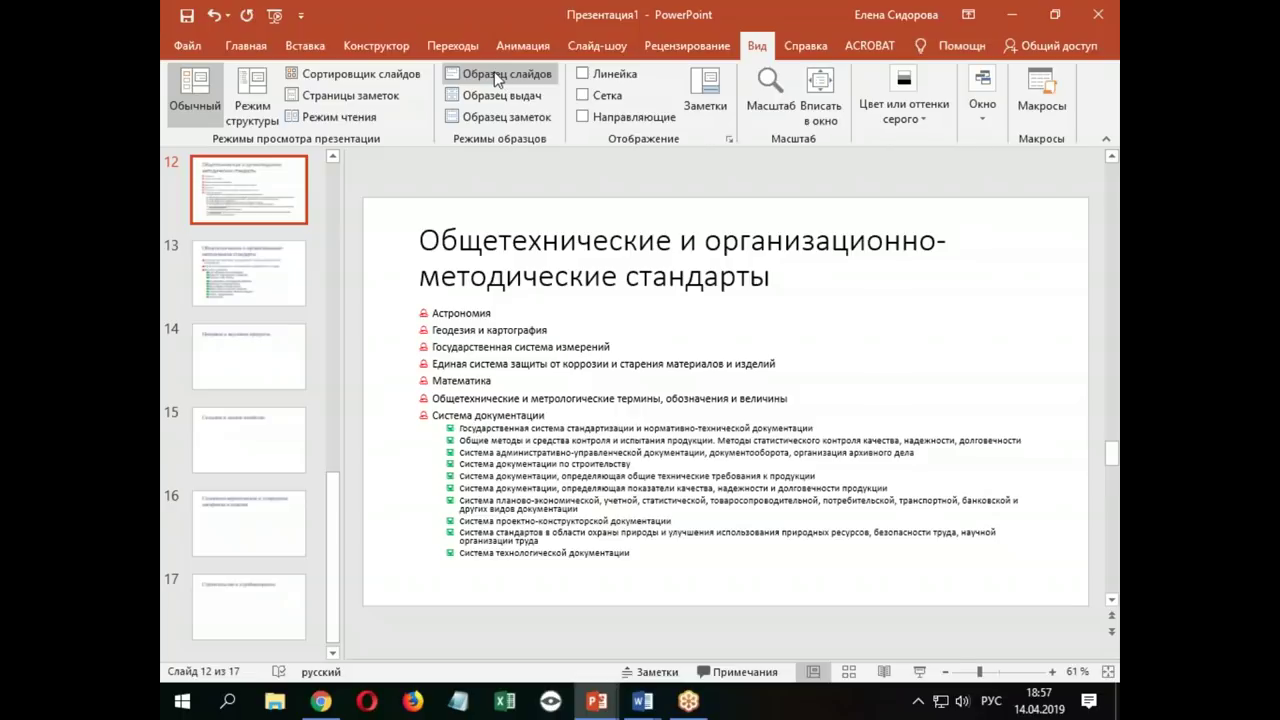
pyautogui.click(497, 78)
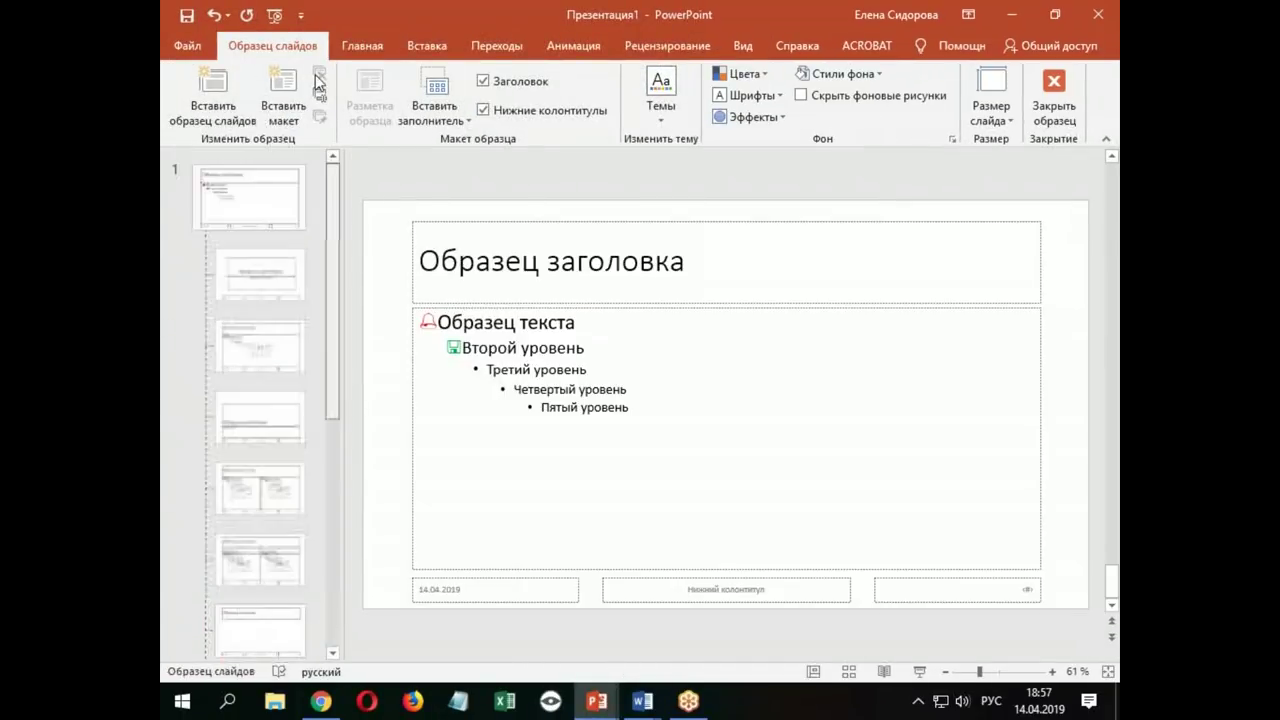
pyautogui.click(245, 200)
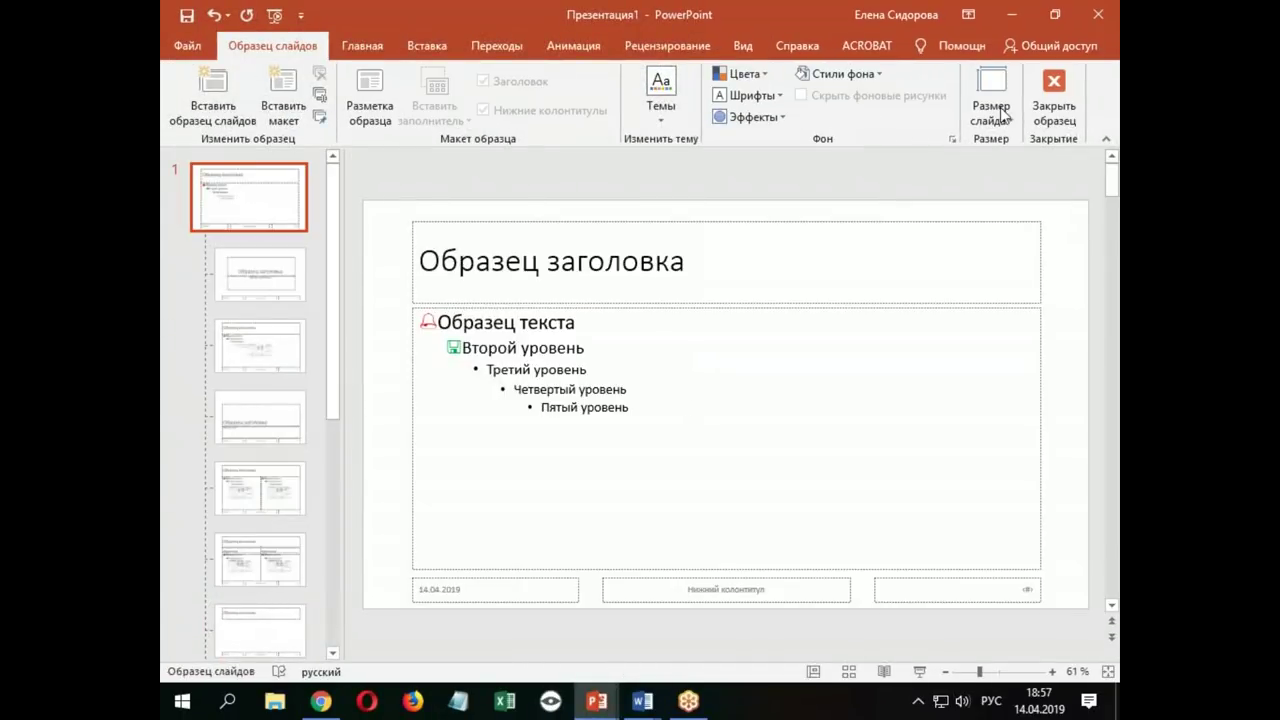
pyautogui.click(1054, 87)
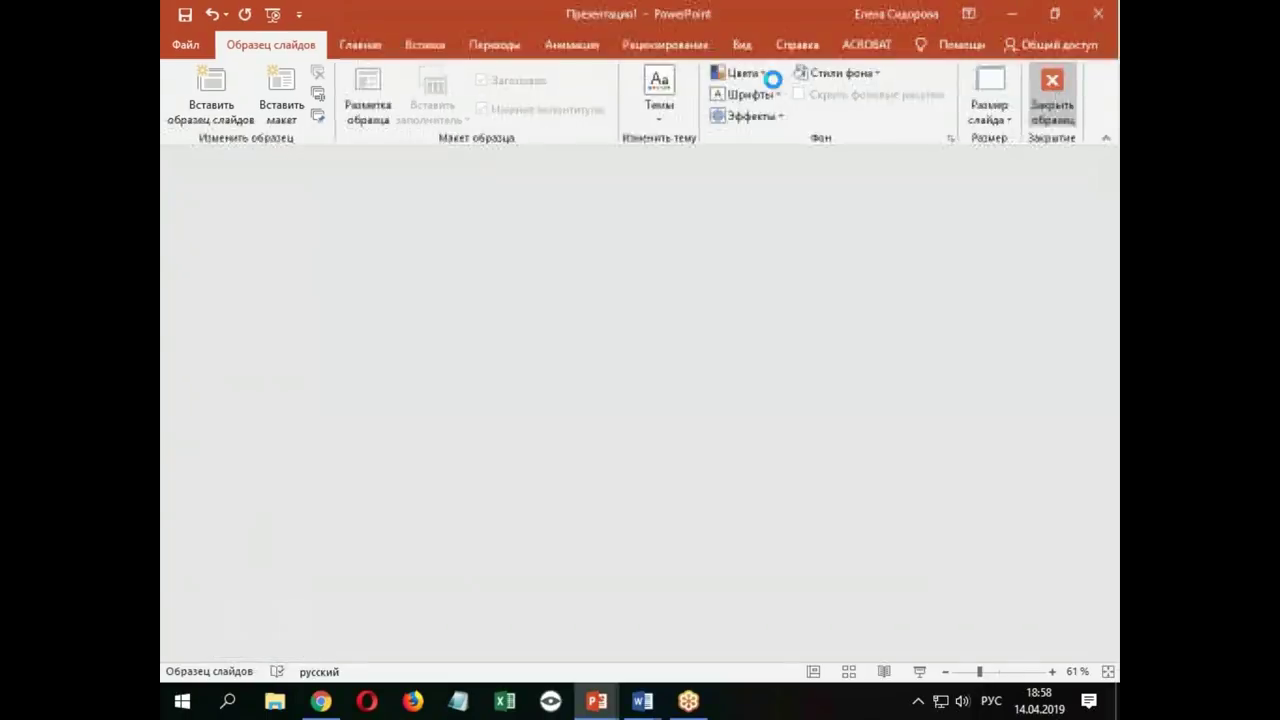
# Close the presentation, saving the changes as Презентация1.pptx
pyautogui.click(185, 14)
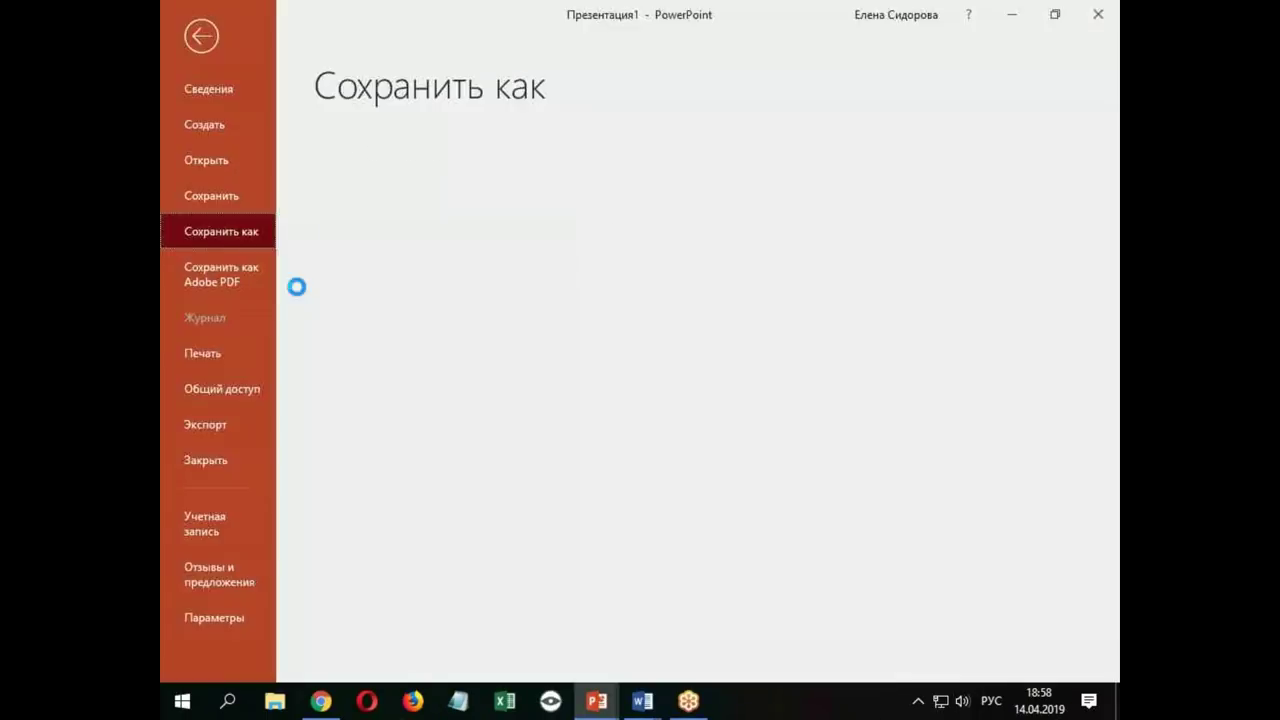
pyautogui.click(200, 36)
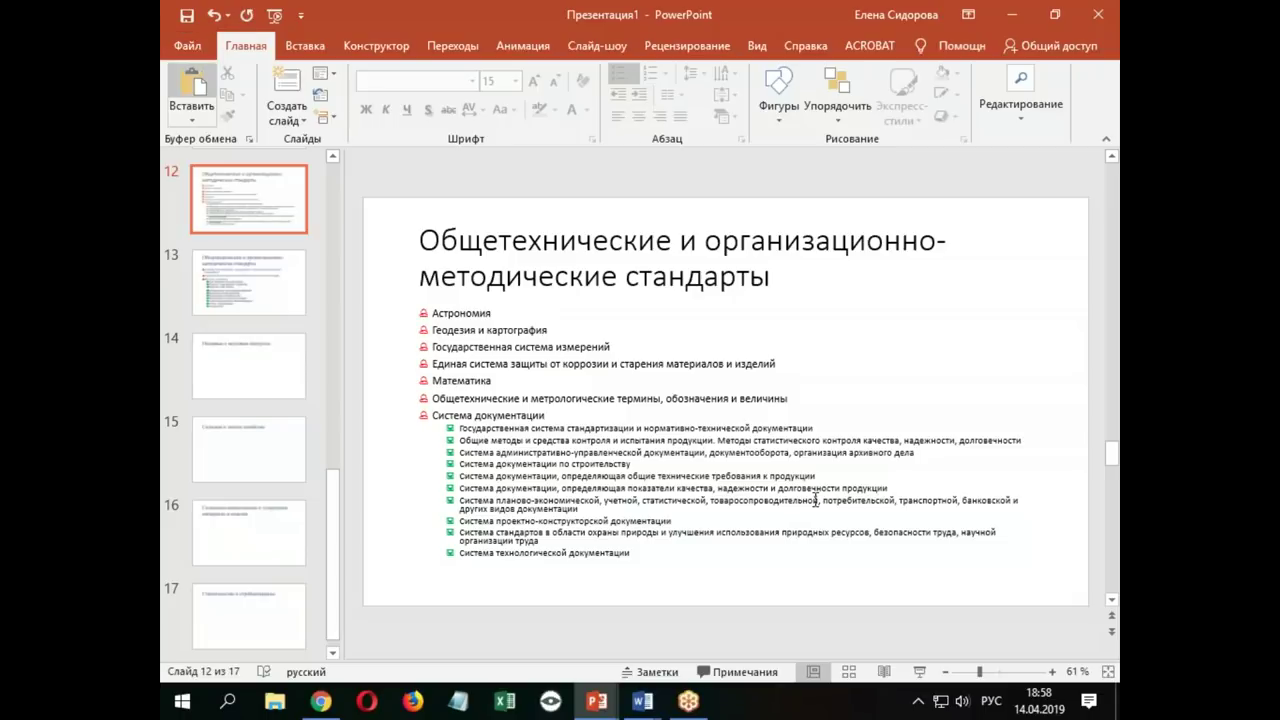
pyautogui.click(1098, 14)
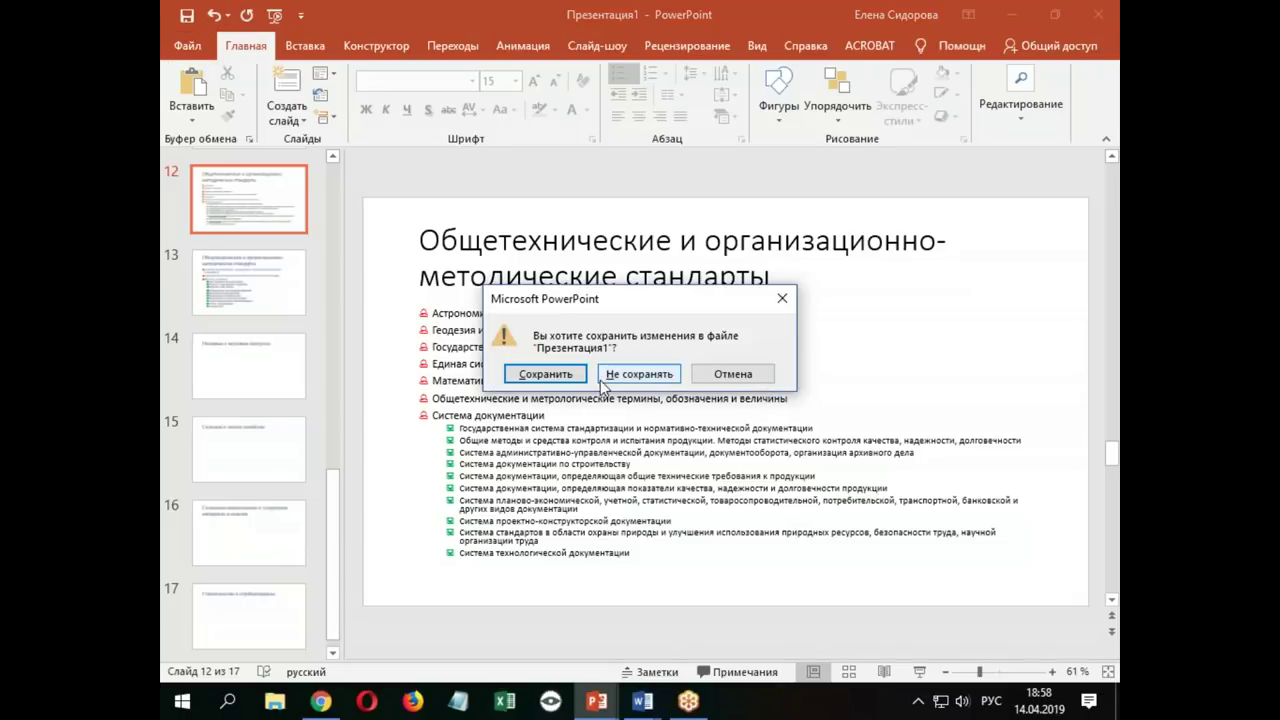
pyautogui.click(545, 374)
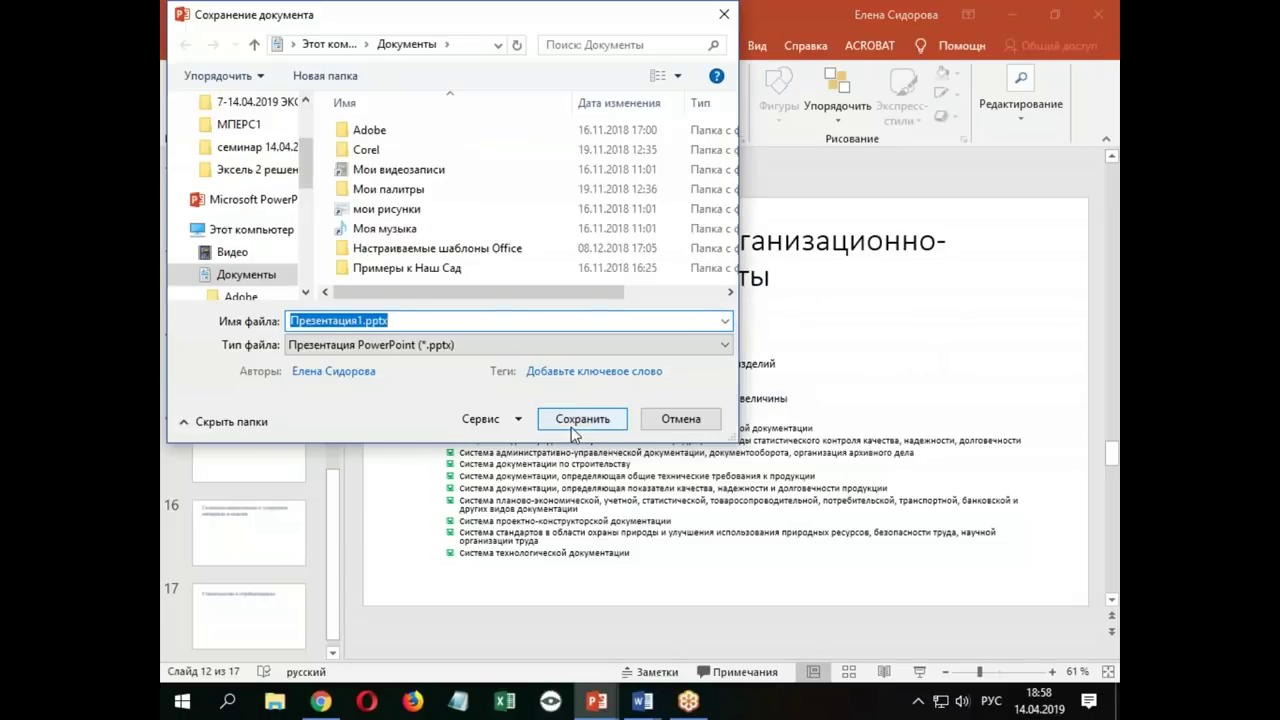
pyautogui.click(578, 422)
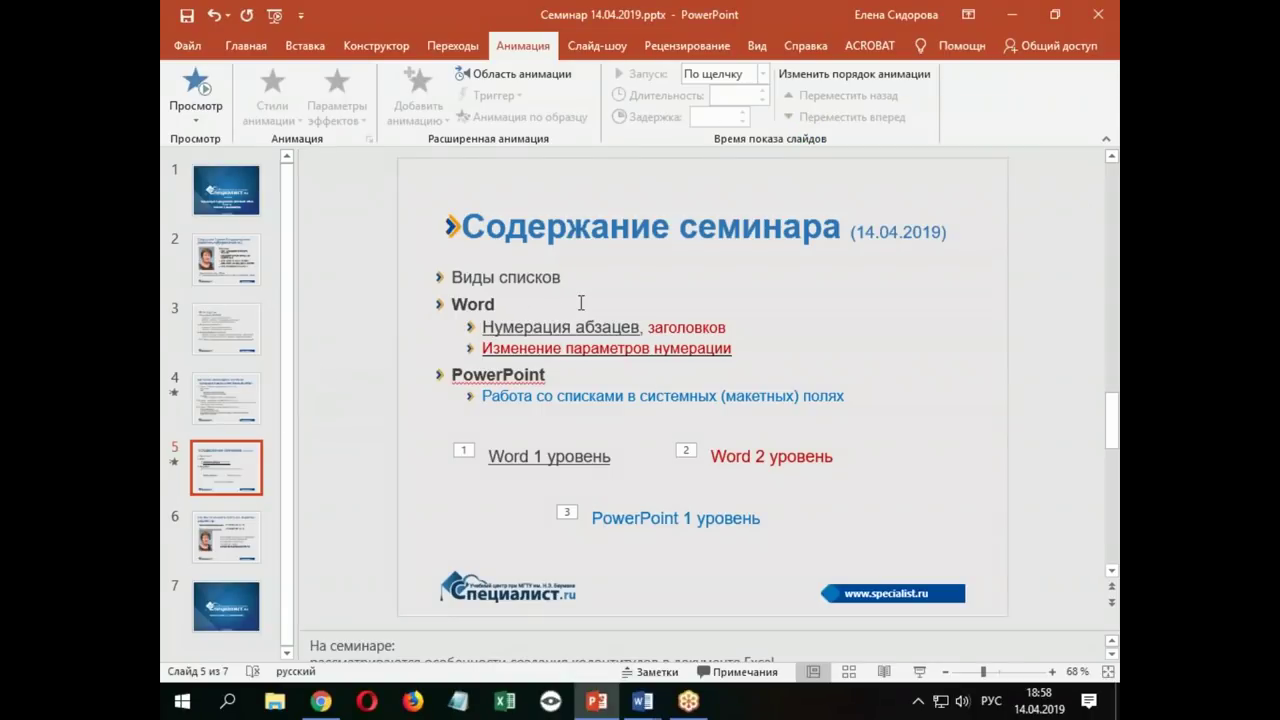
# Start the slide show from the Содержание семинара slide with Shift+F5
pyautogui.hotkey('shift', 'F5')
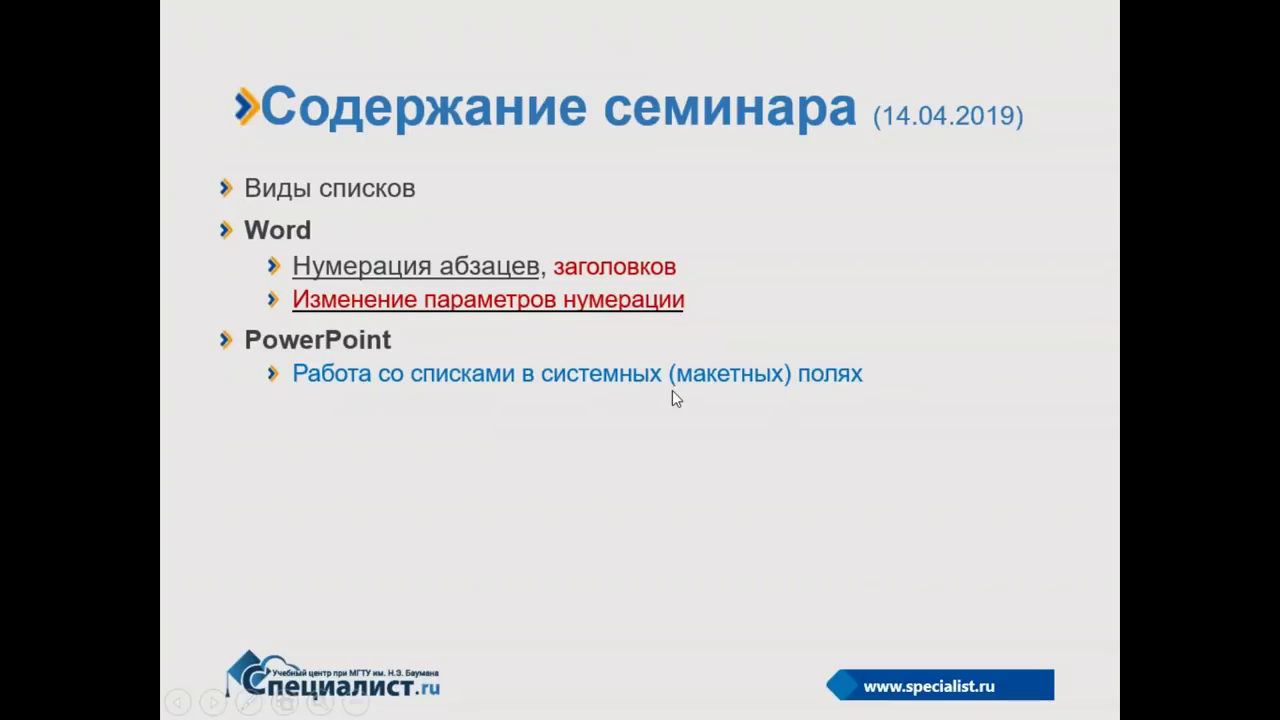
# Reveal the Word 1, Word 2 and PowerPoint 1 level labels, then advance to the final slide
pyautogui.click(737, 396)
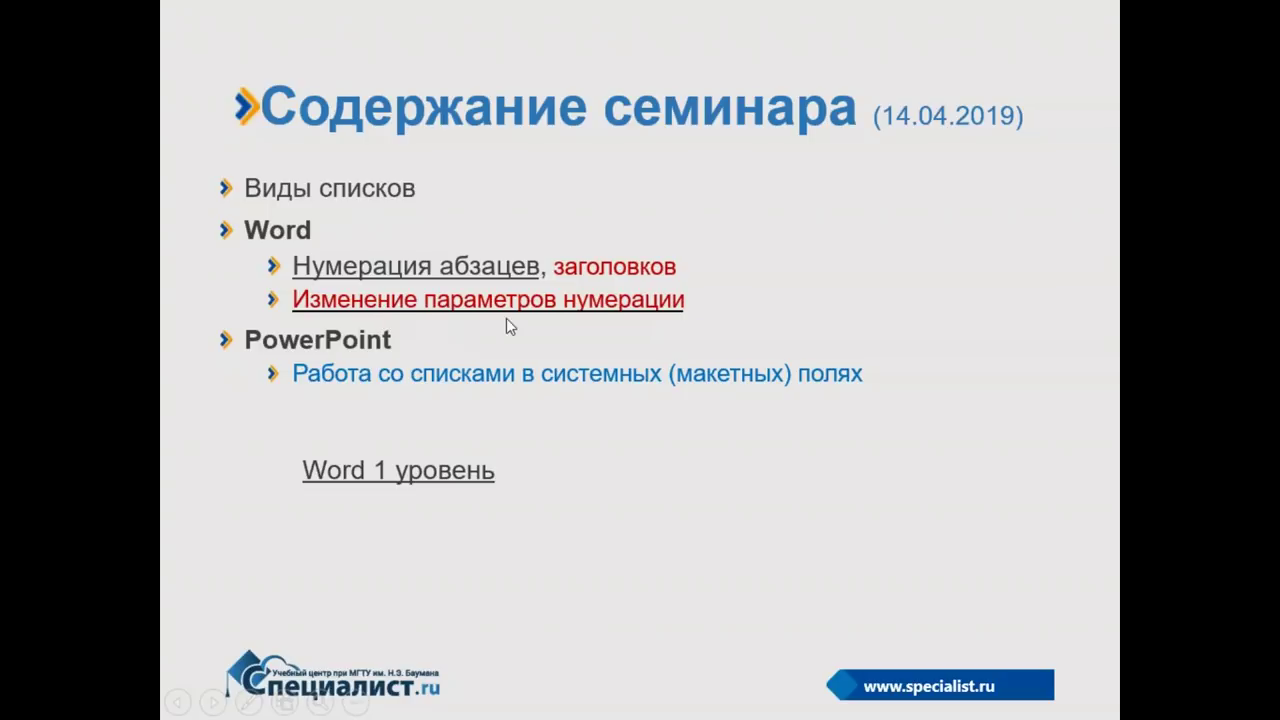
pyautogui.click(712, 329)
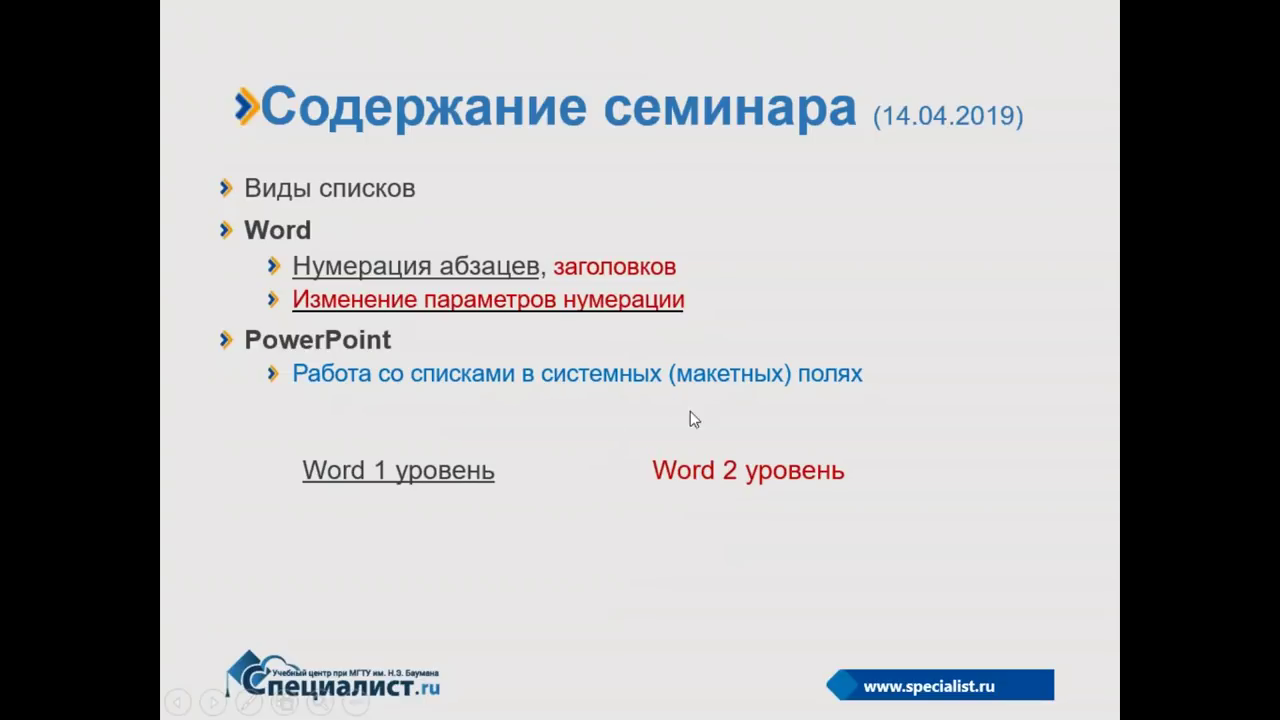
pyautogui.click(611, 468)
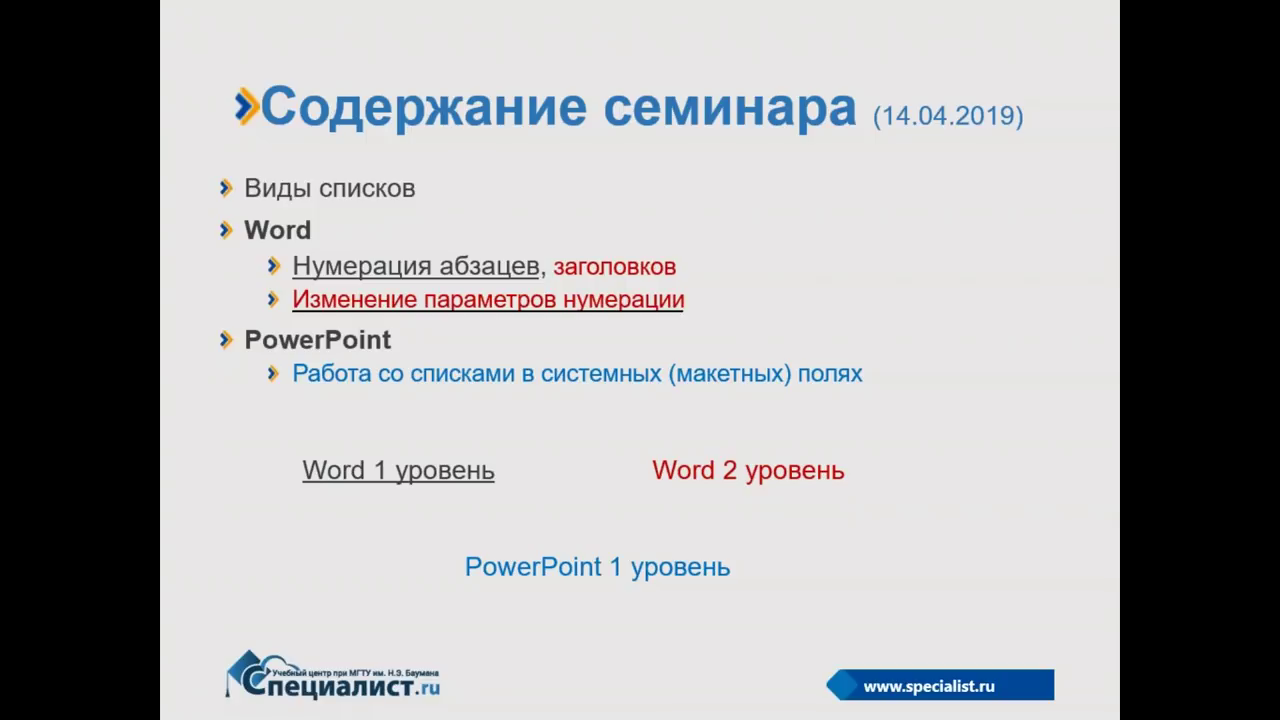
pyautogui.press('Right')
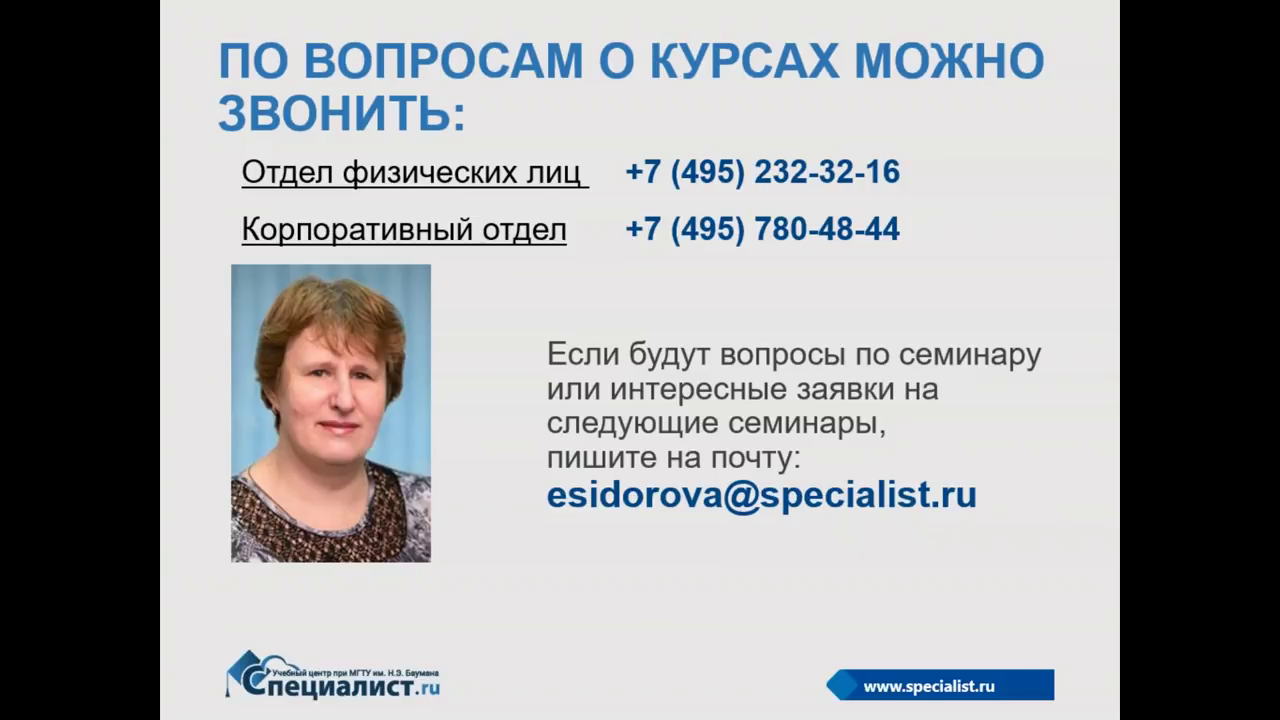
pyautogui.press('Right')
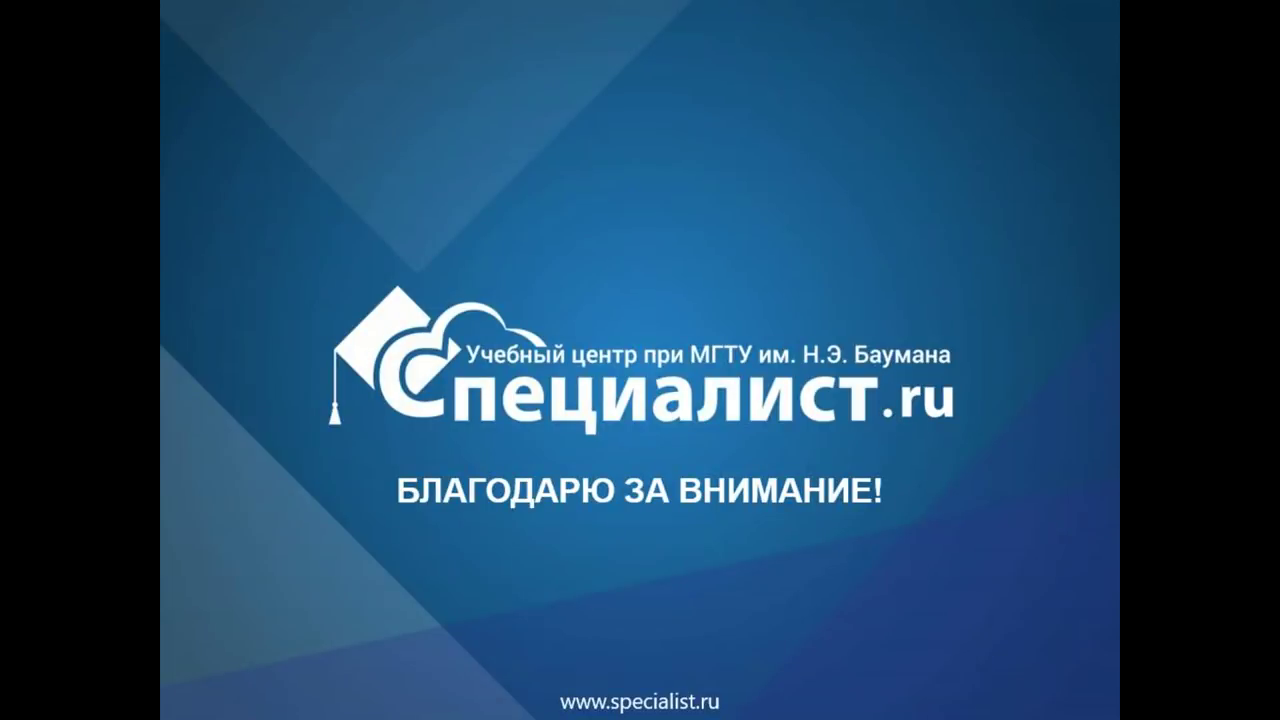